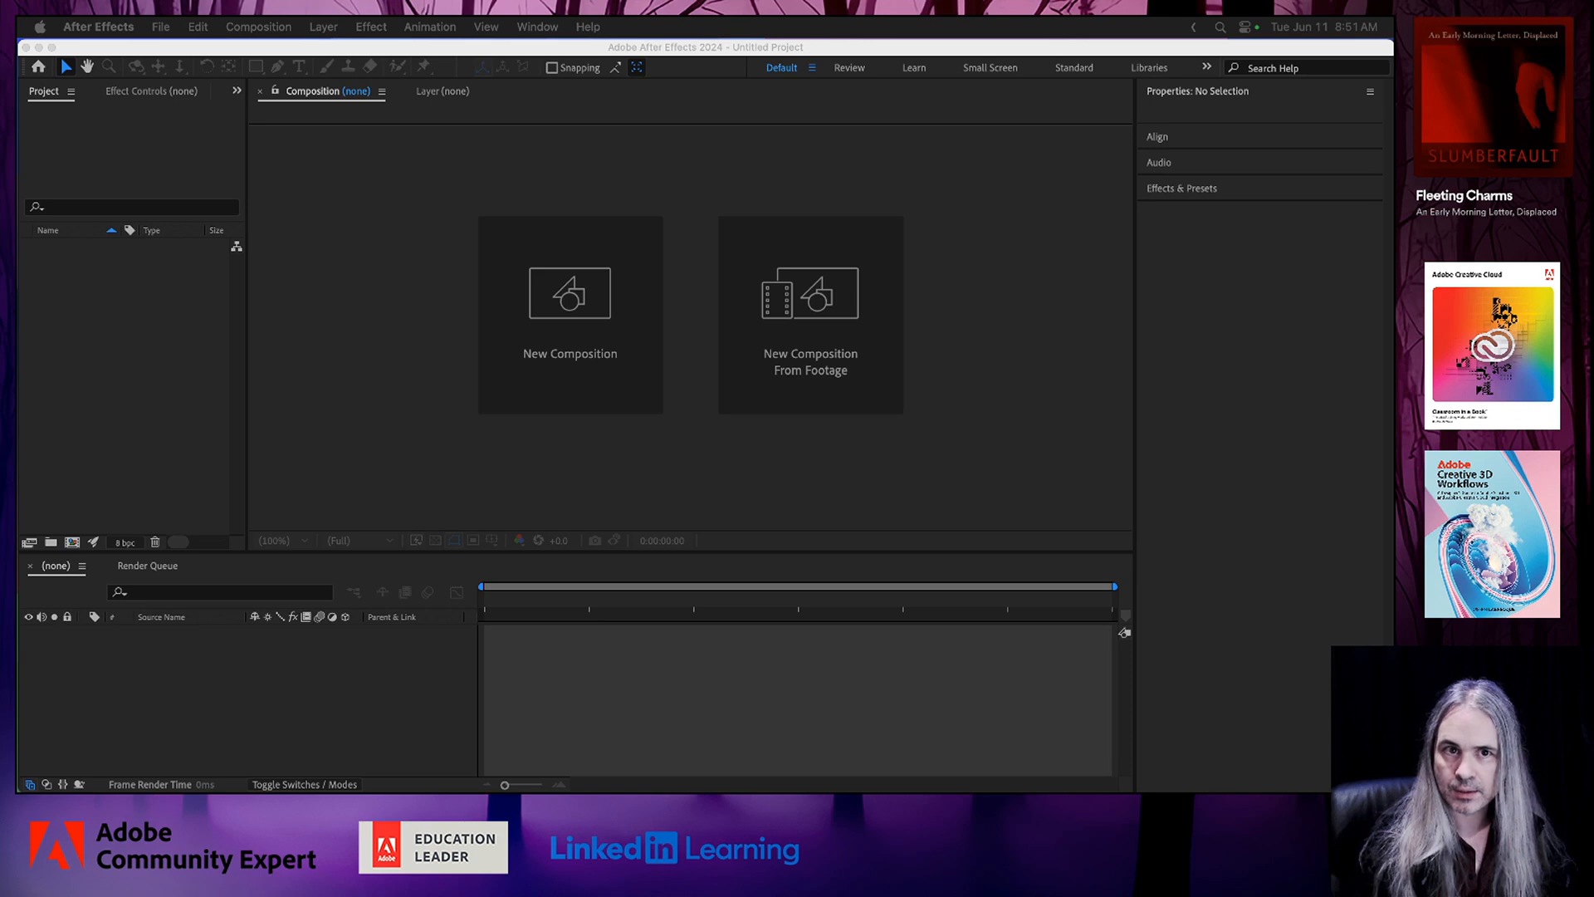
Start a new composition and name it Particles.
{"action": "left_click", "coordinate": [340, 367]}
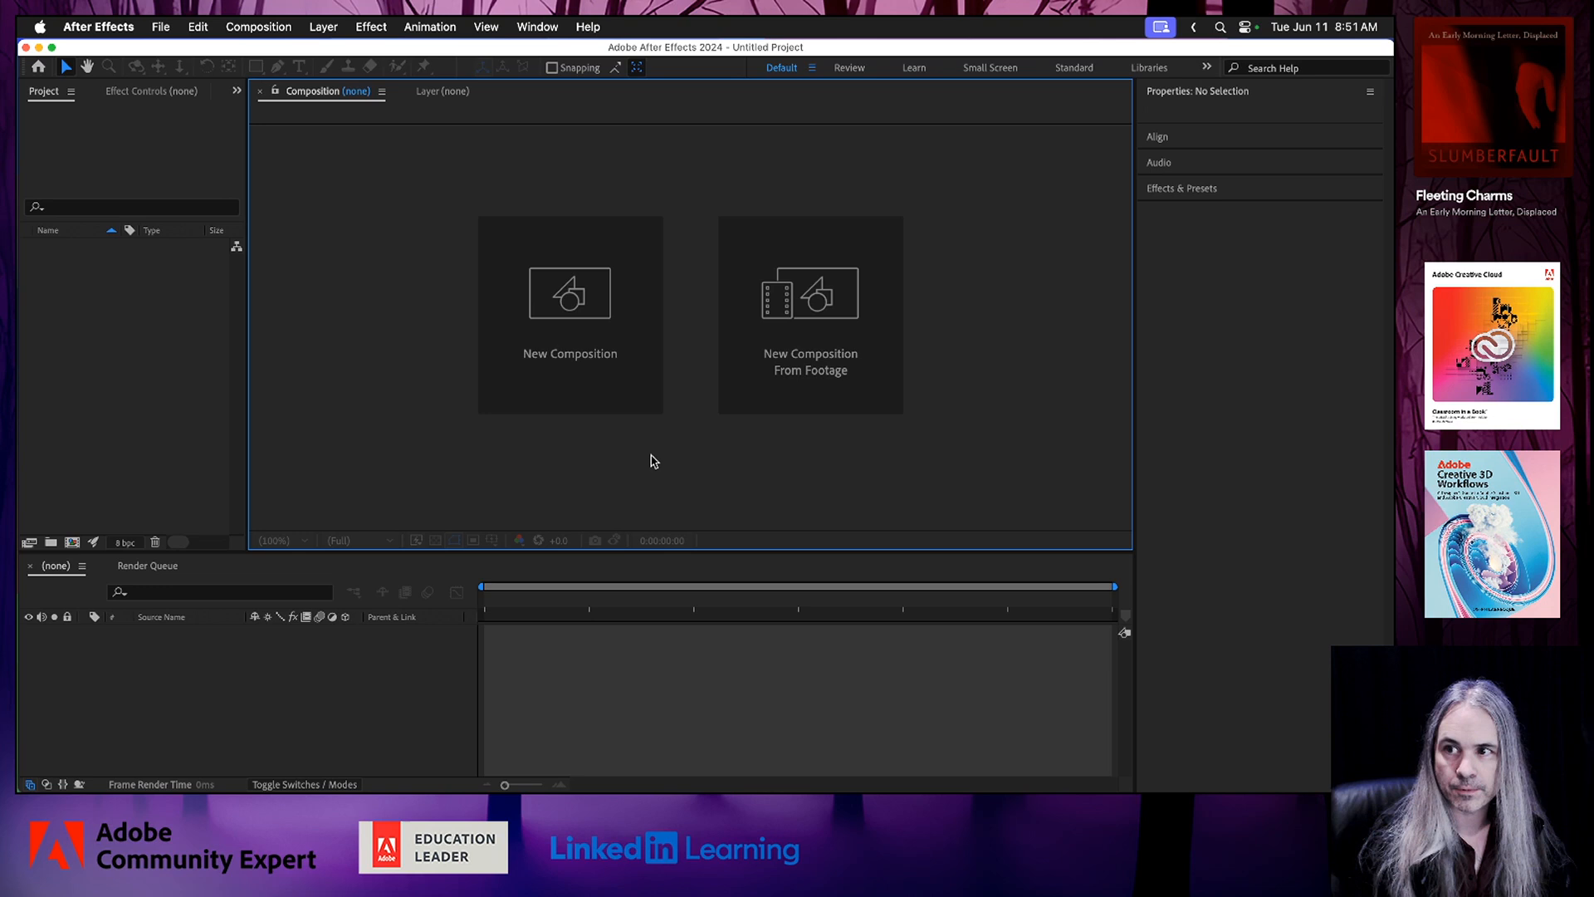
{"action": "left_click", "coordinate": [565, 303]}
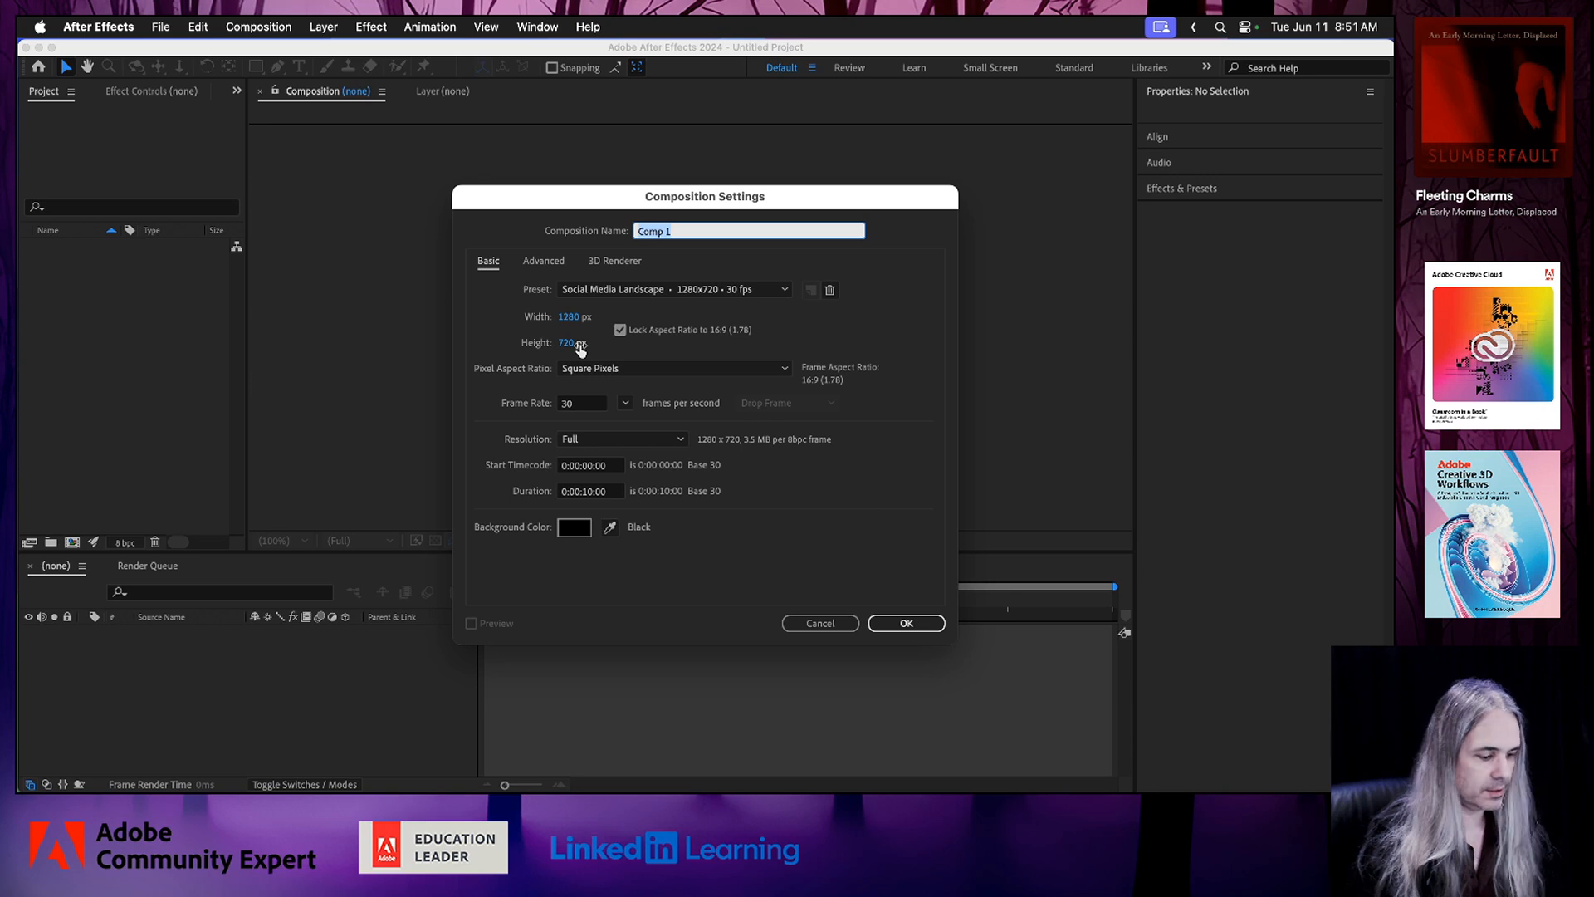
{"action": "type", "text": "Partic"}
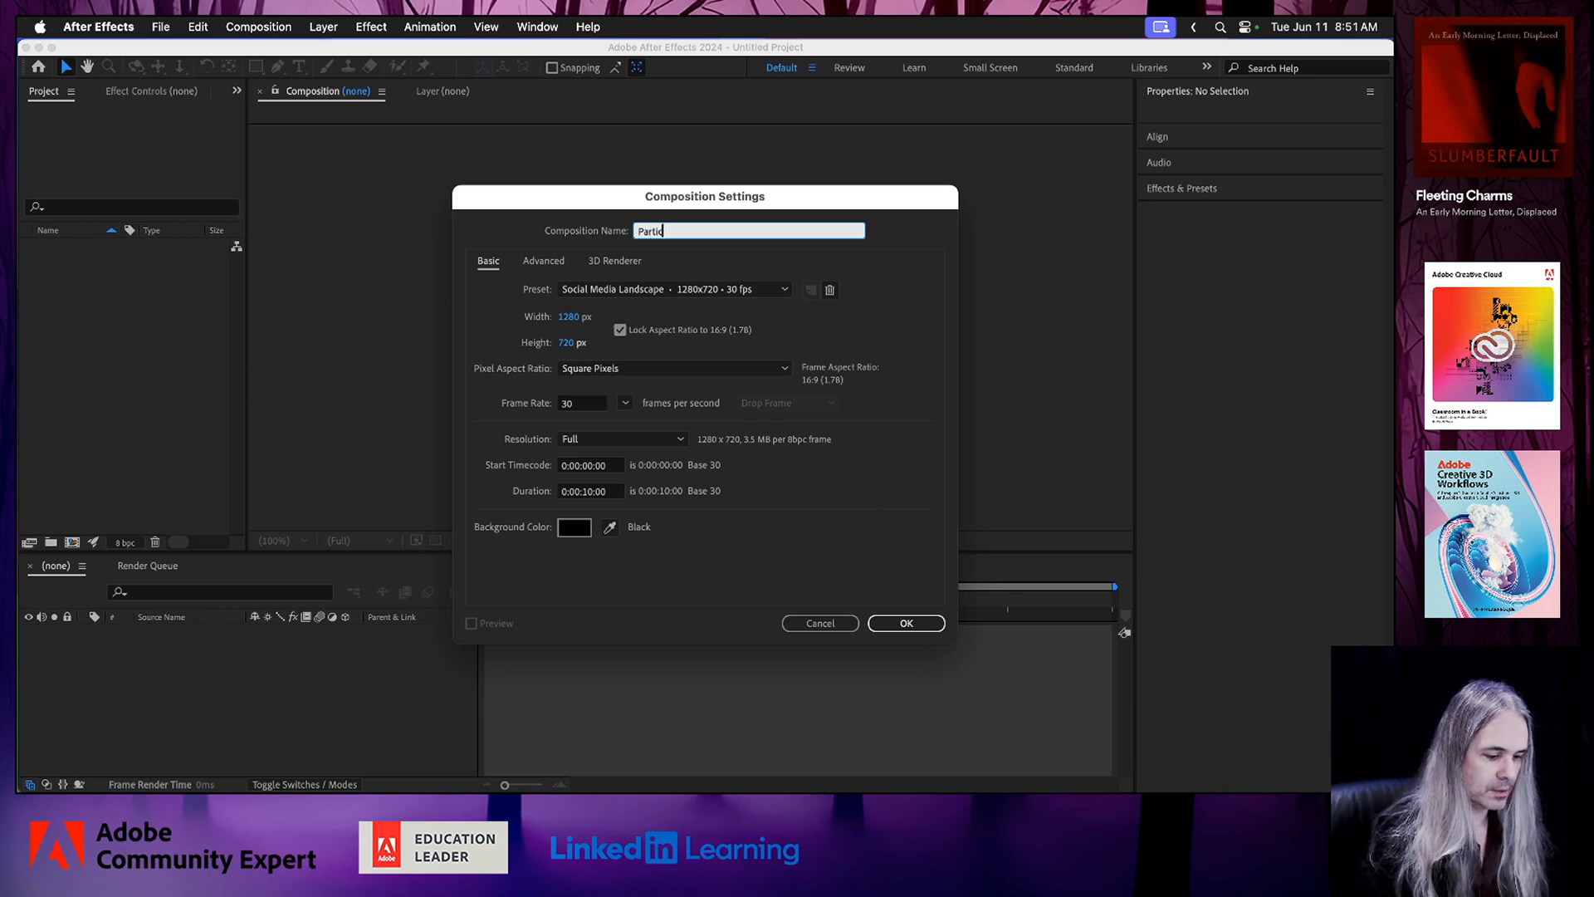
{"action": "type", "text": "les"}
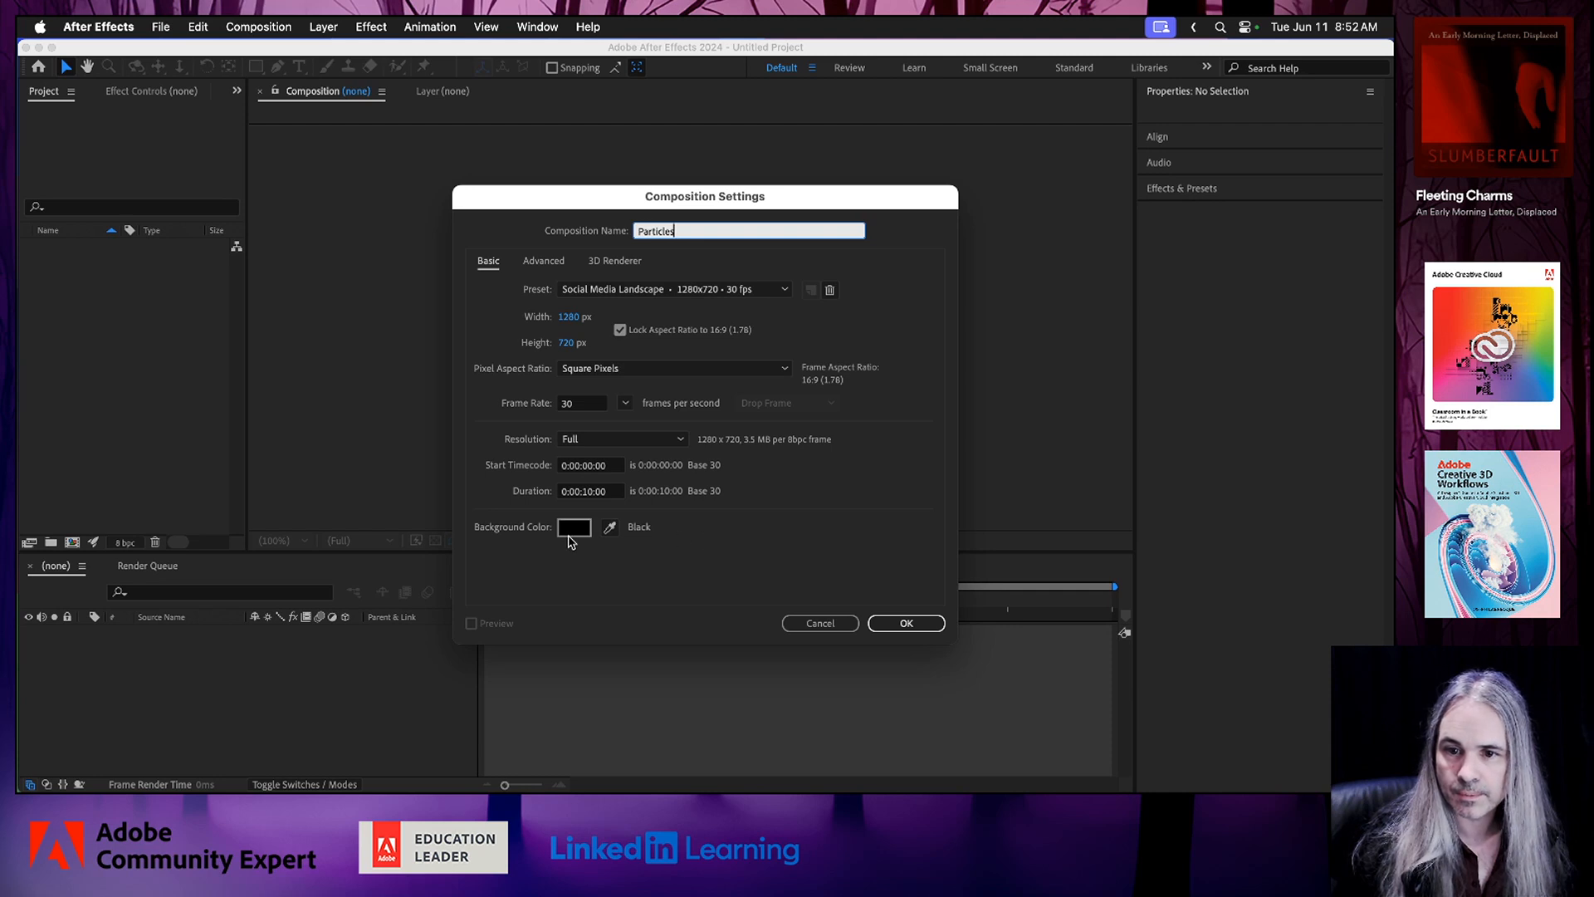
Set the composition's background color to white (FFFFFF) and create the composition.
{"action": "left_click", "coordinate": [574, 528]}
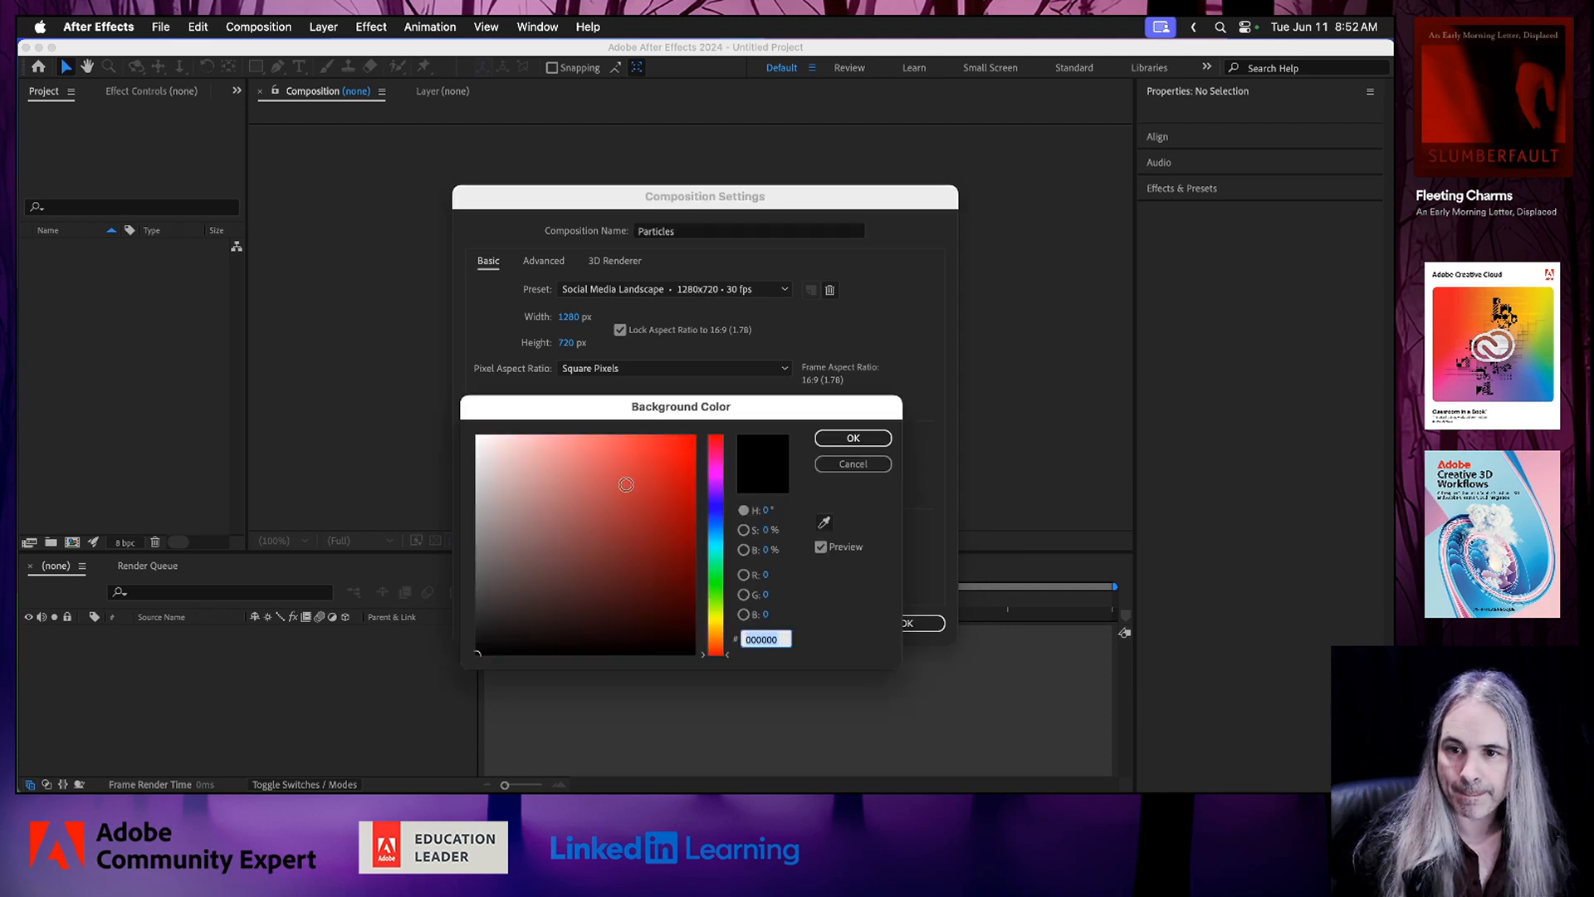
{"action": "left_click", "coordinate": [502, 452]}
{"action": "left_click_drag", "start_coordinate": [502, 452], "coordinate": [457, 400]}
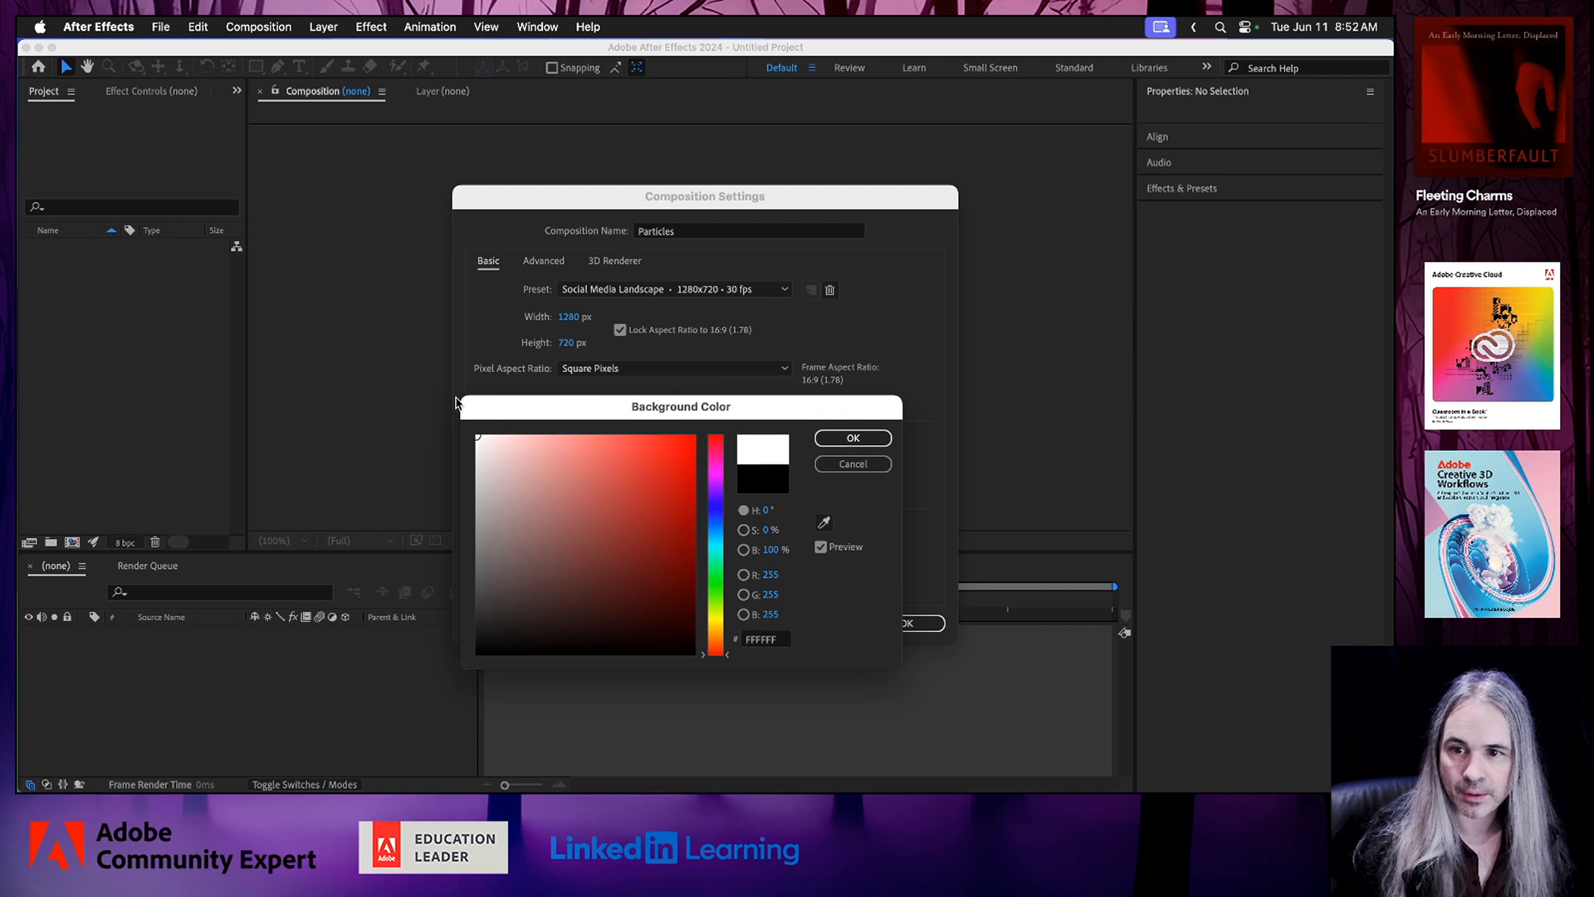
{"action": "left_click", "coordinate": [853, 437]}
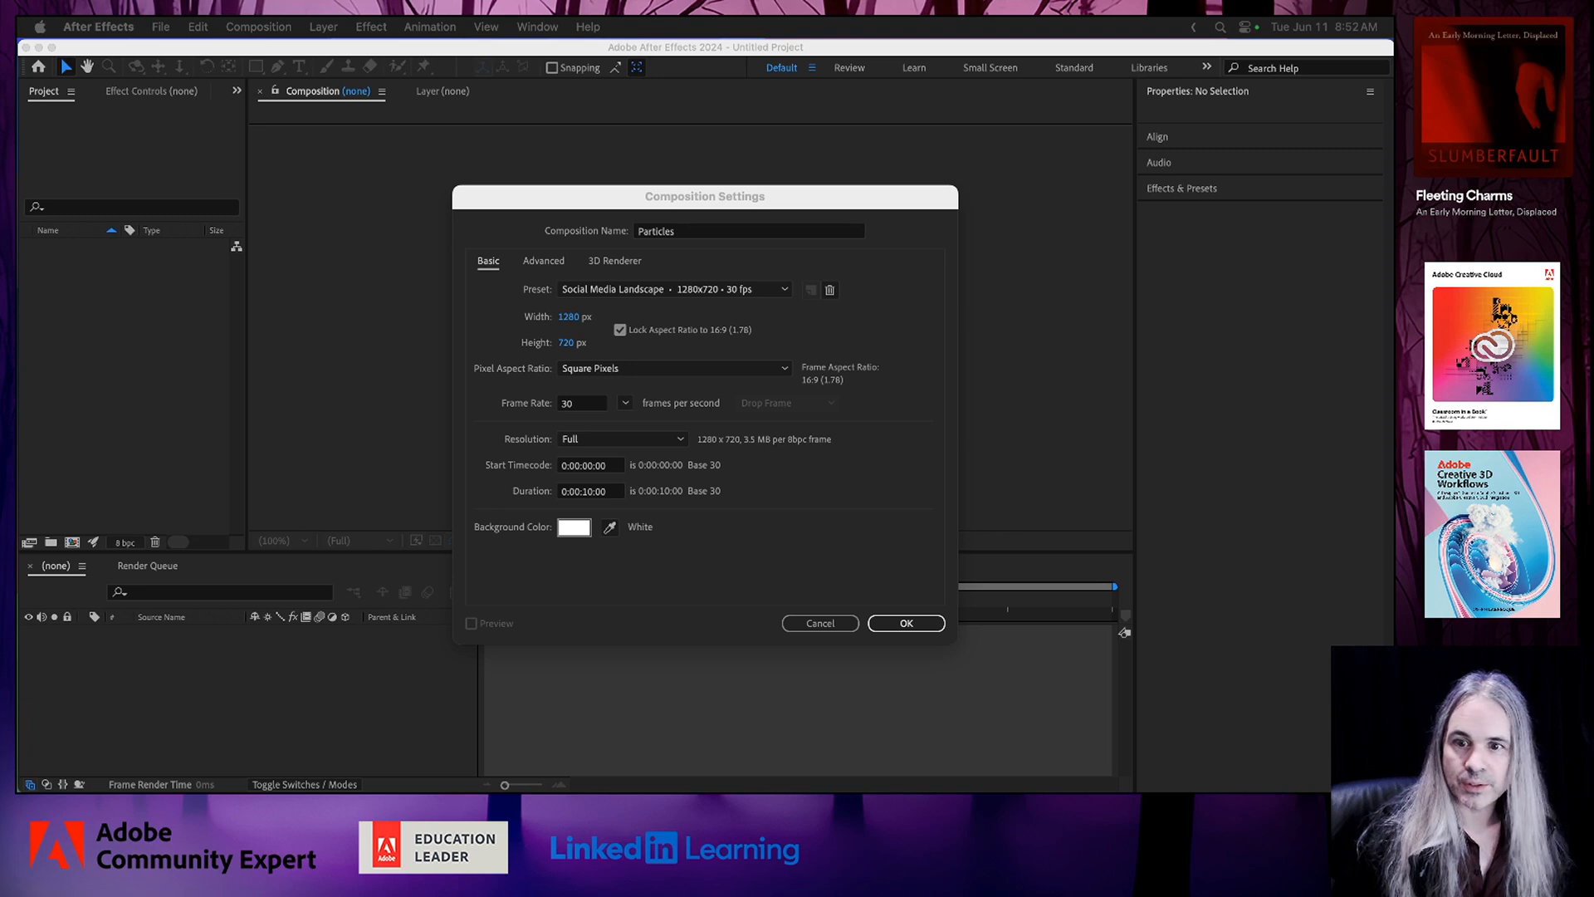
{"action": "left_click", "coordinate": [853, 538]}
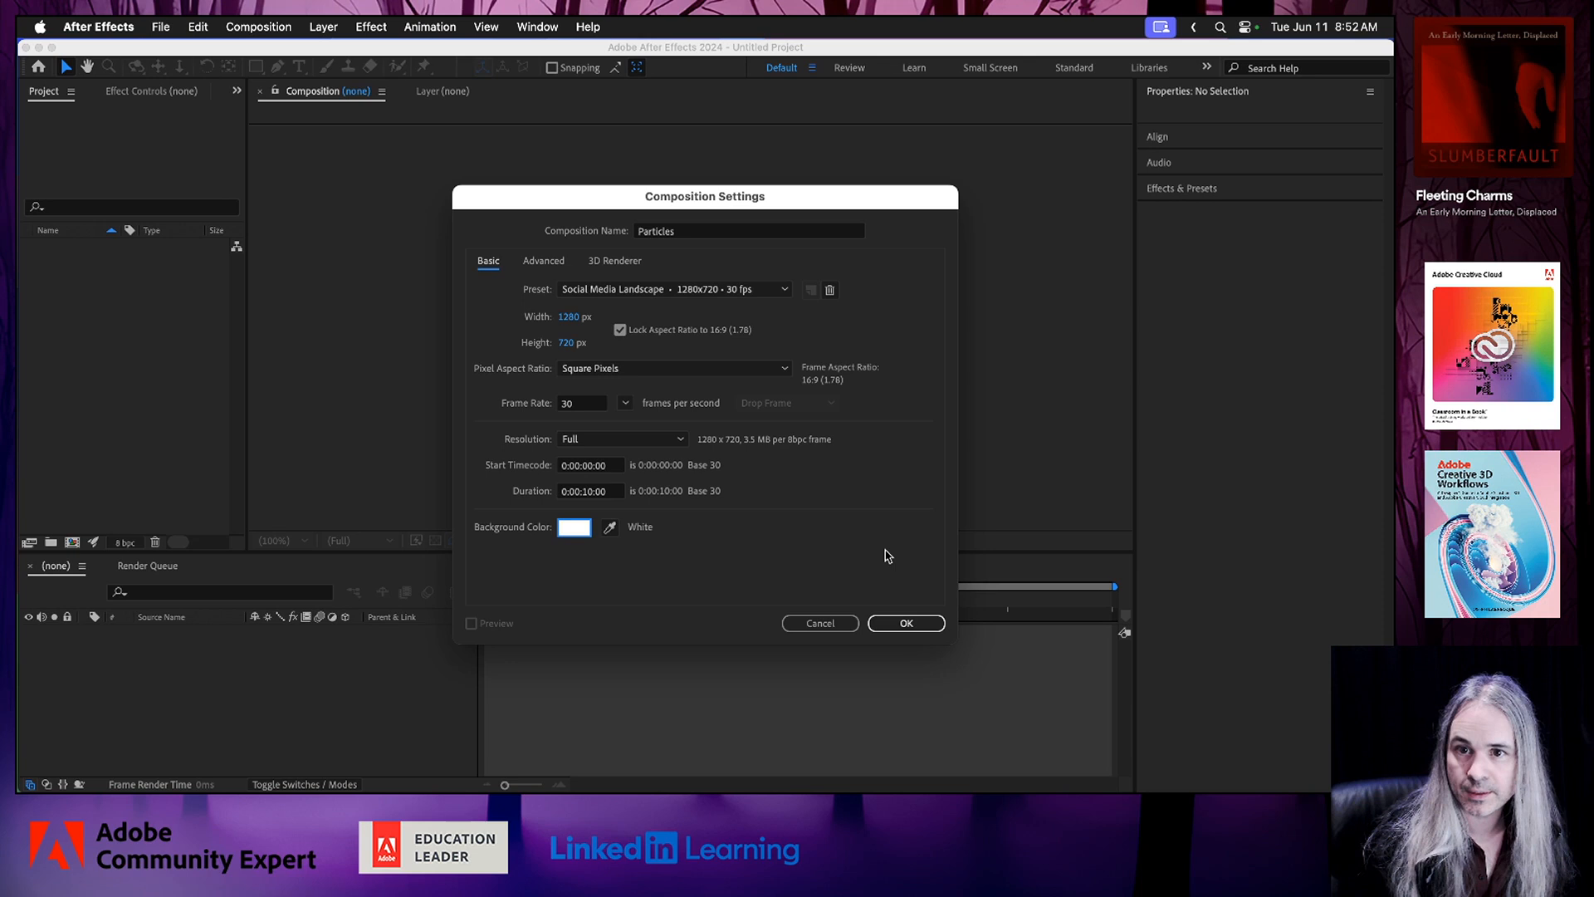
{"action": "left_click", "coordinate": [909, 621]}
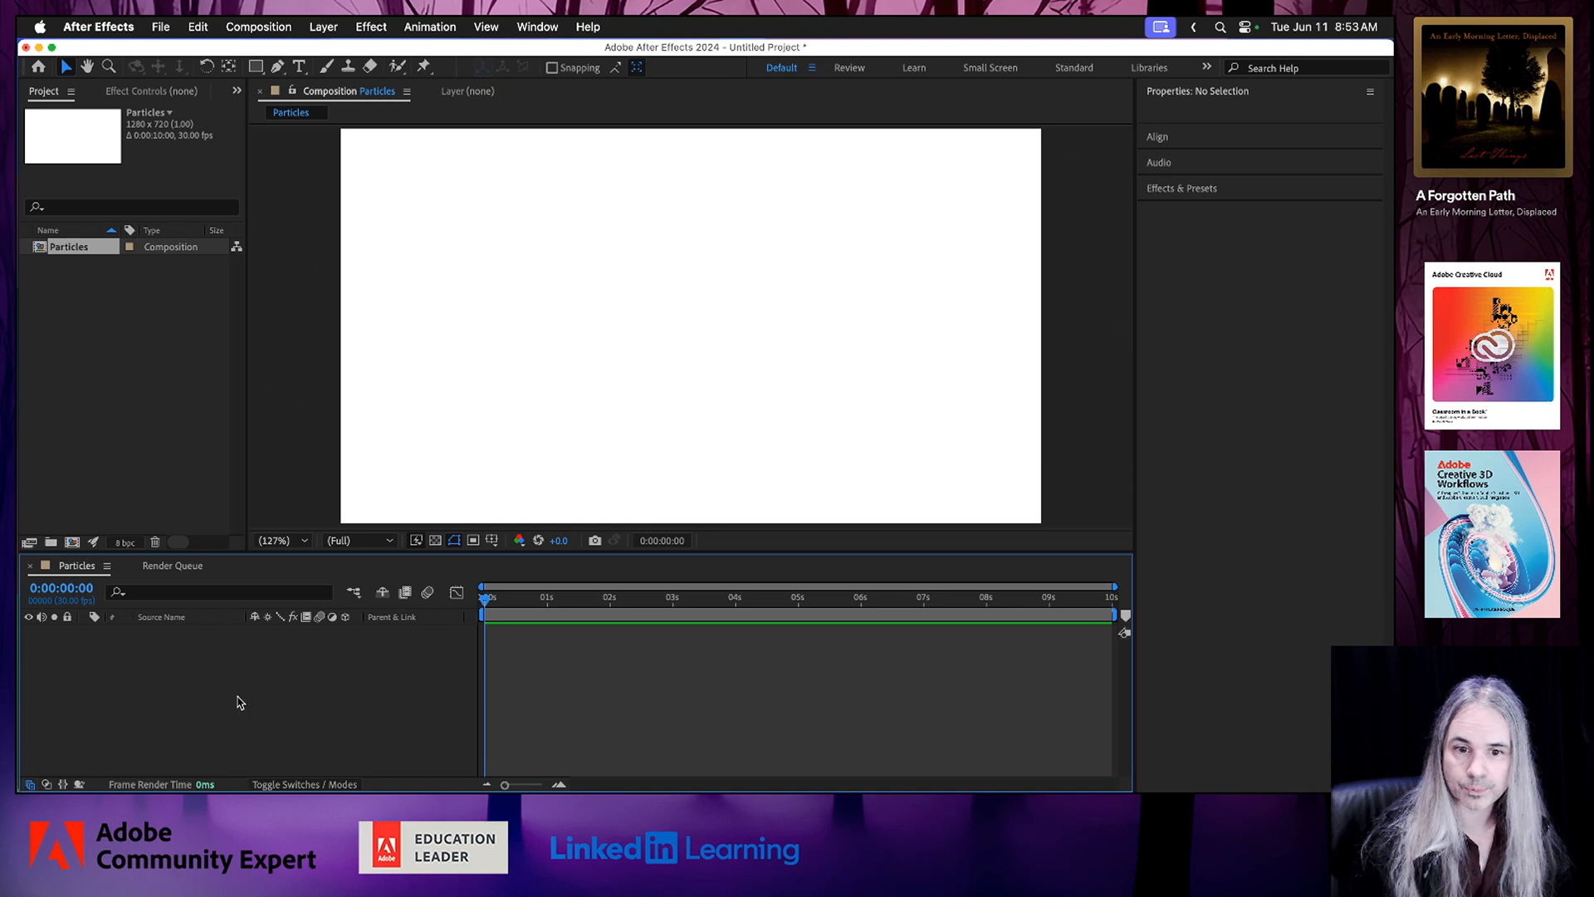
Add a composition-sized dark gray solid layer with the default solid settings.
{"action": "right_click", "coordinate": [240, 702]}
{"action": "mouse_move", "coordinate": [425, 566]}
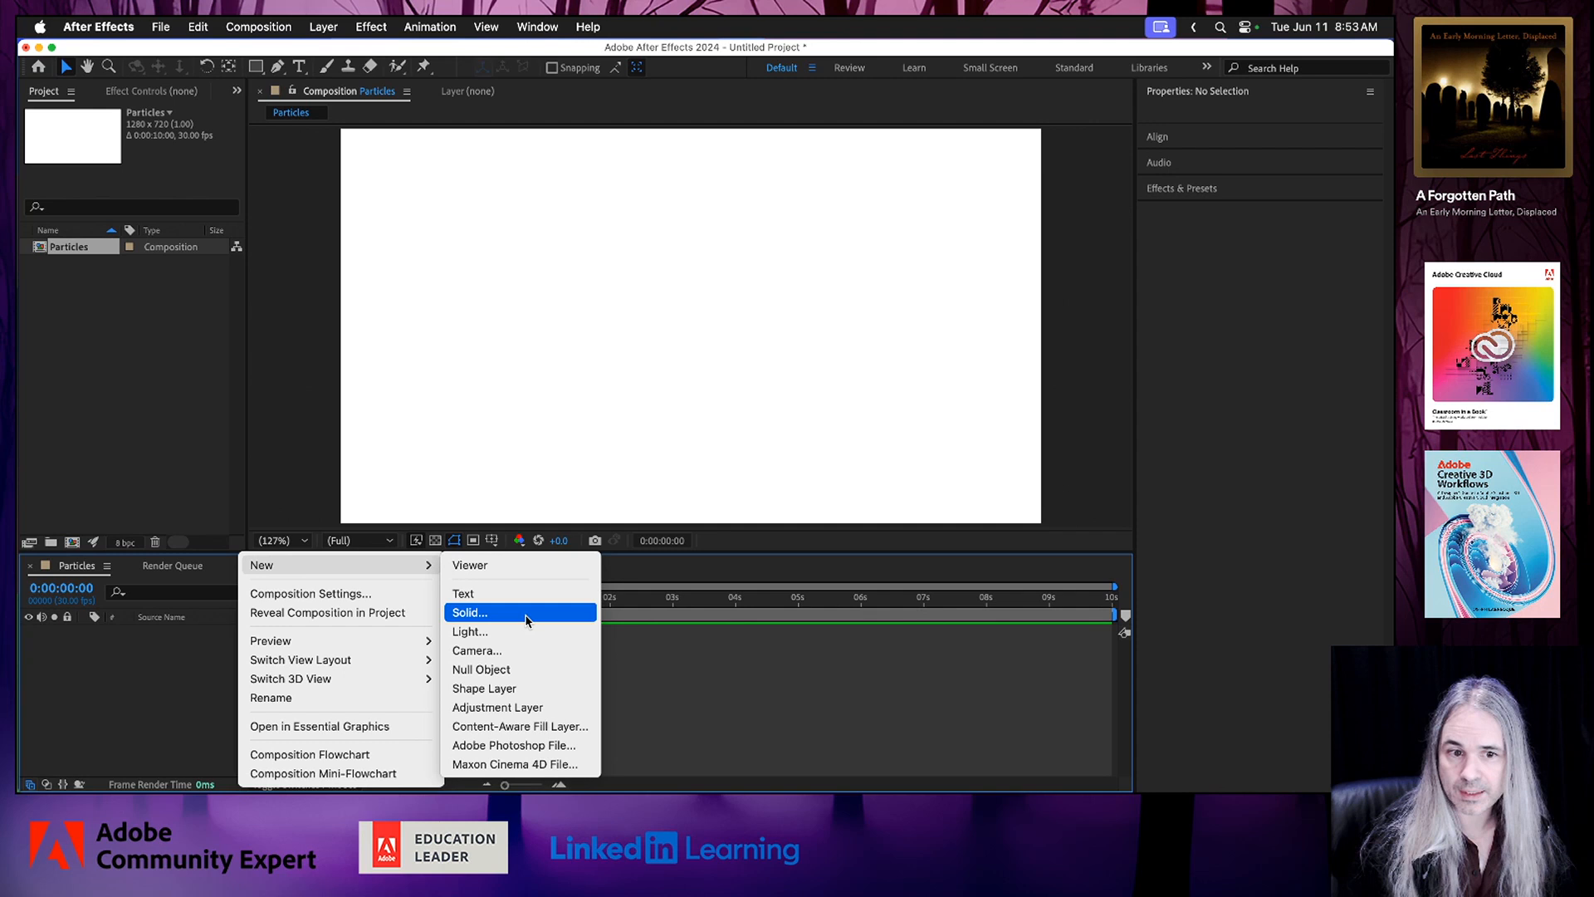
{"action": "left_click", "coordinate": [526, 616]}
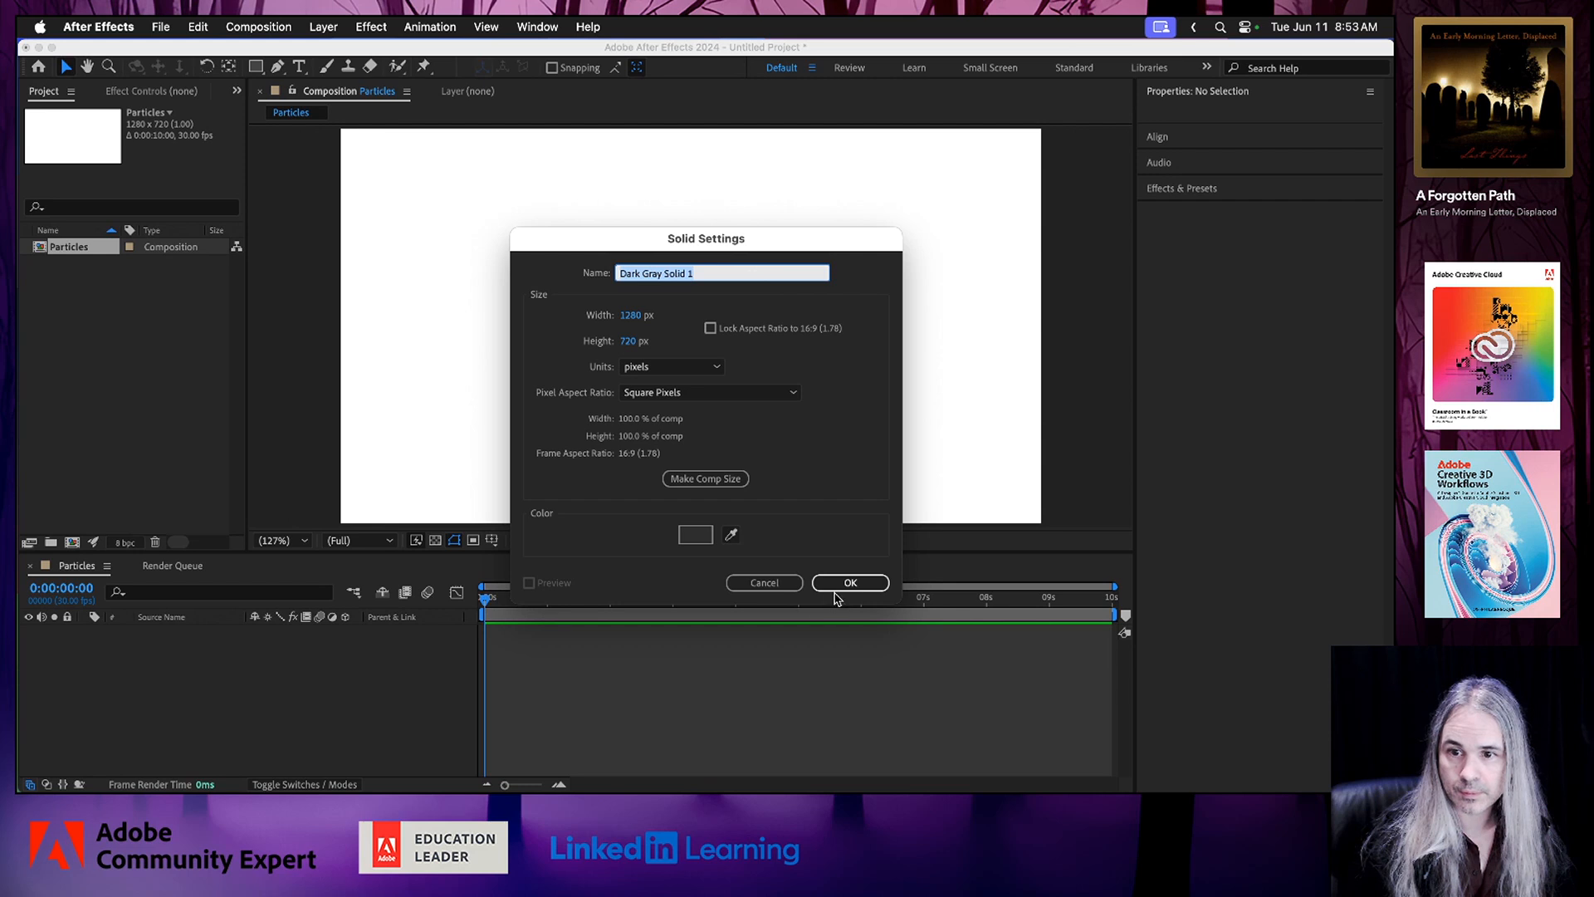
{"action": "left_click", "coordinate": [842, 586]}
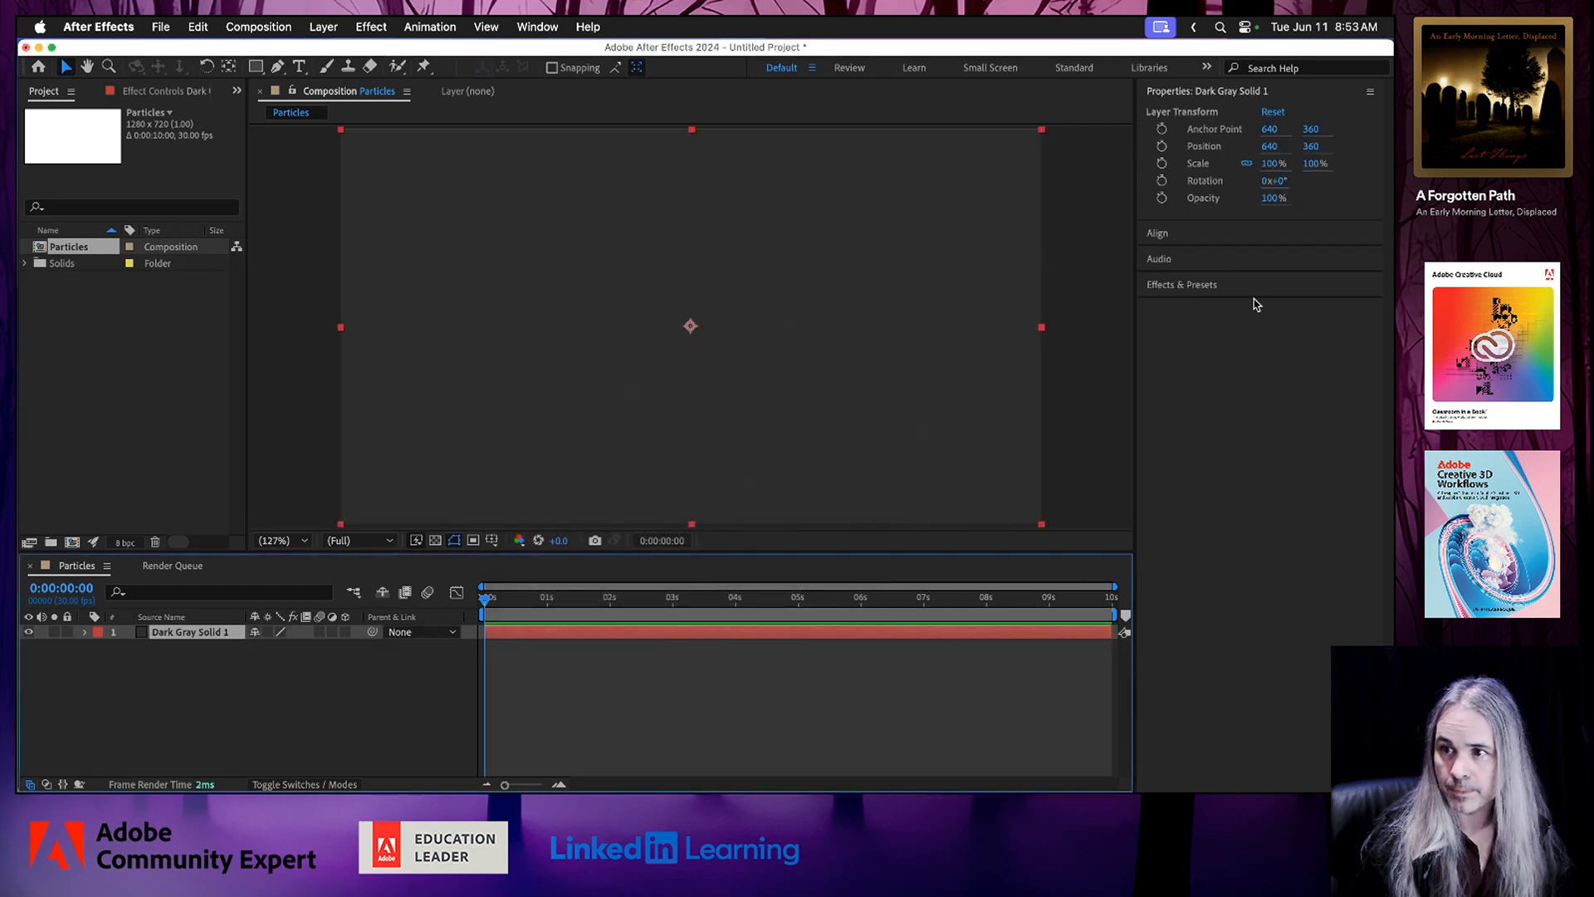
Find the Particle Playground effect by searching for "particle", apply it to the dark gray solid and preview the animation.
{"action": "left_click", "coordinate": [1211, 284]}
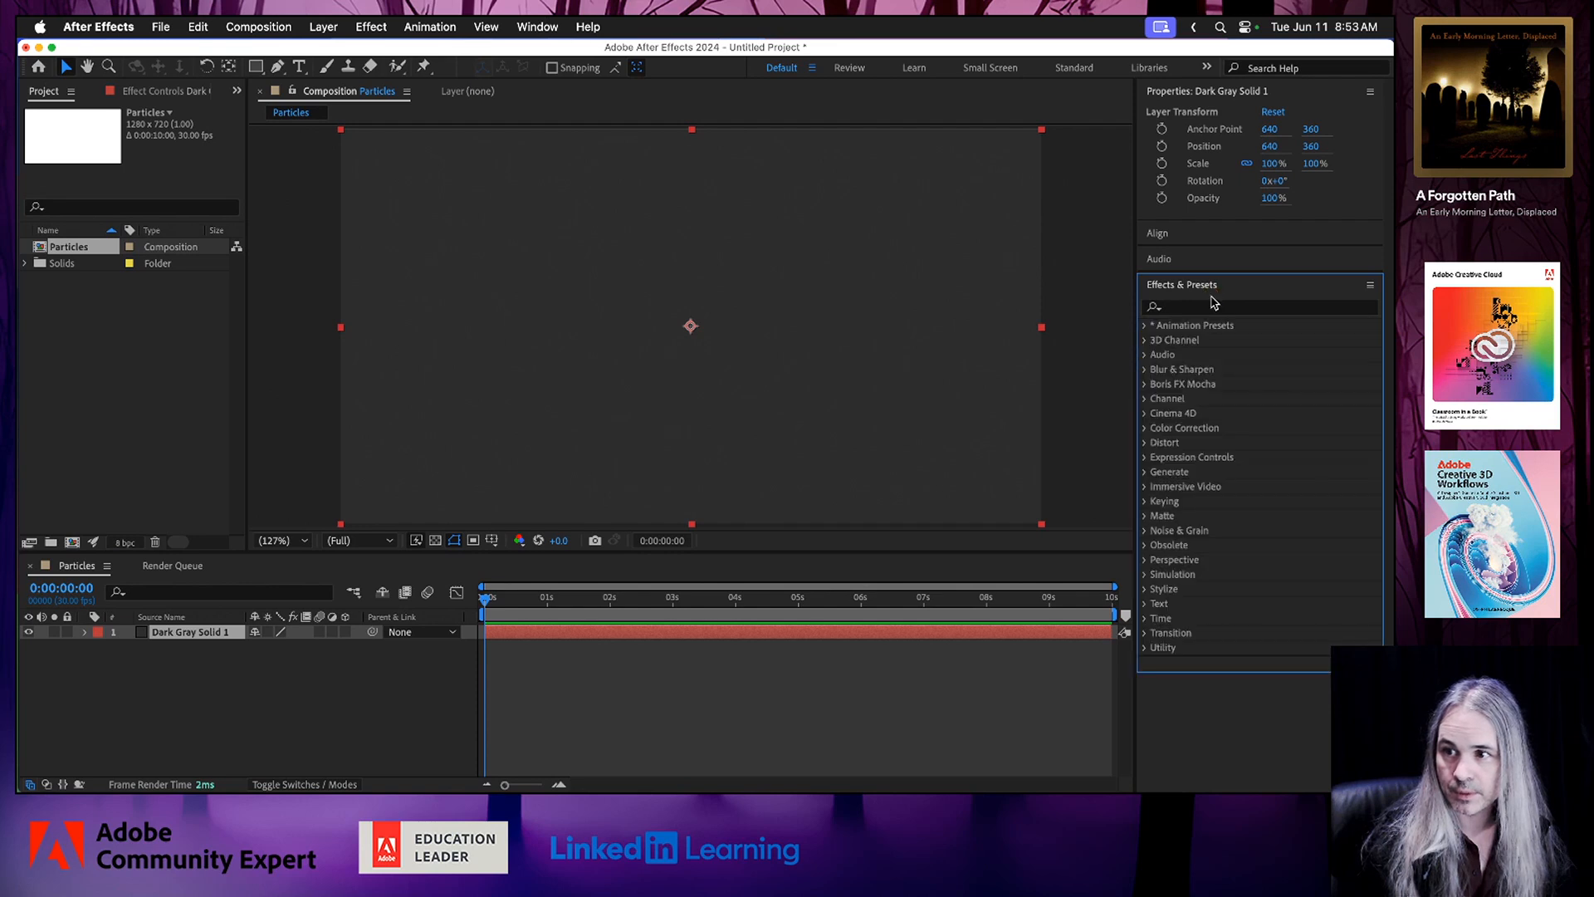
{"action": "left_click", "coordinate": [1223, 307]}
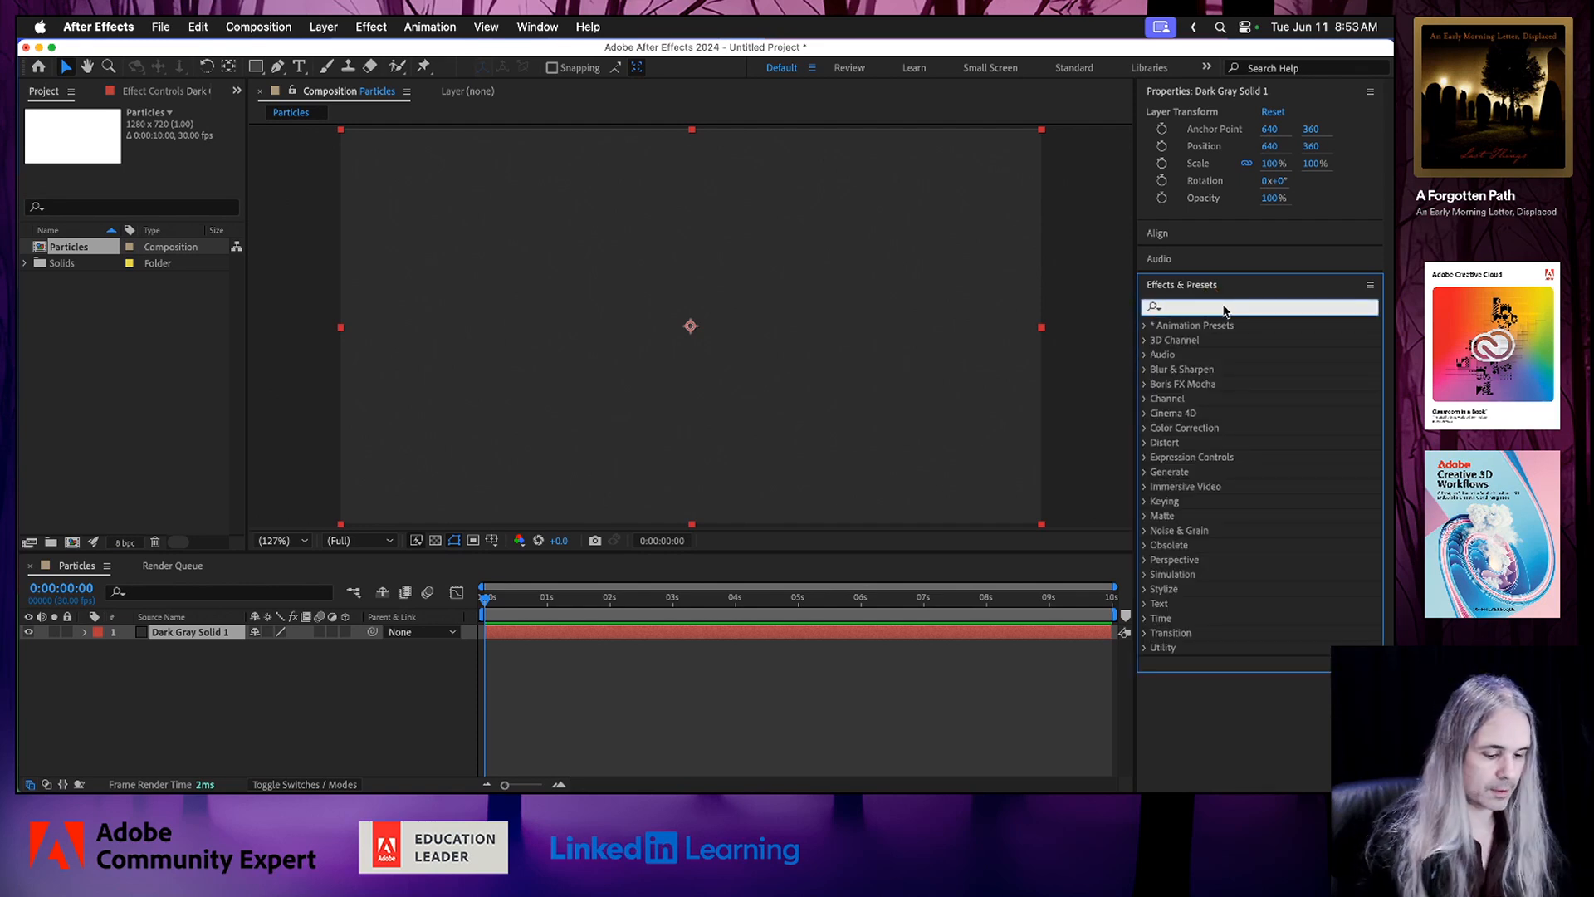
{"action": "type", "text": "particle"}
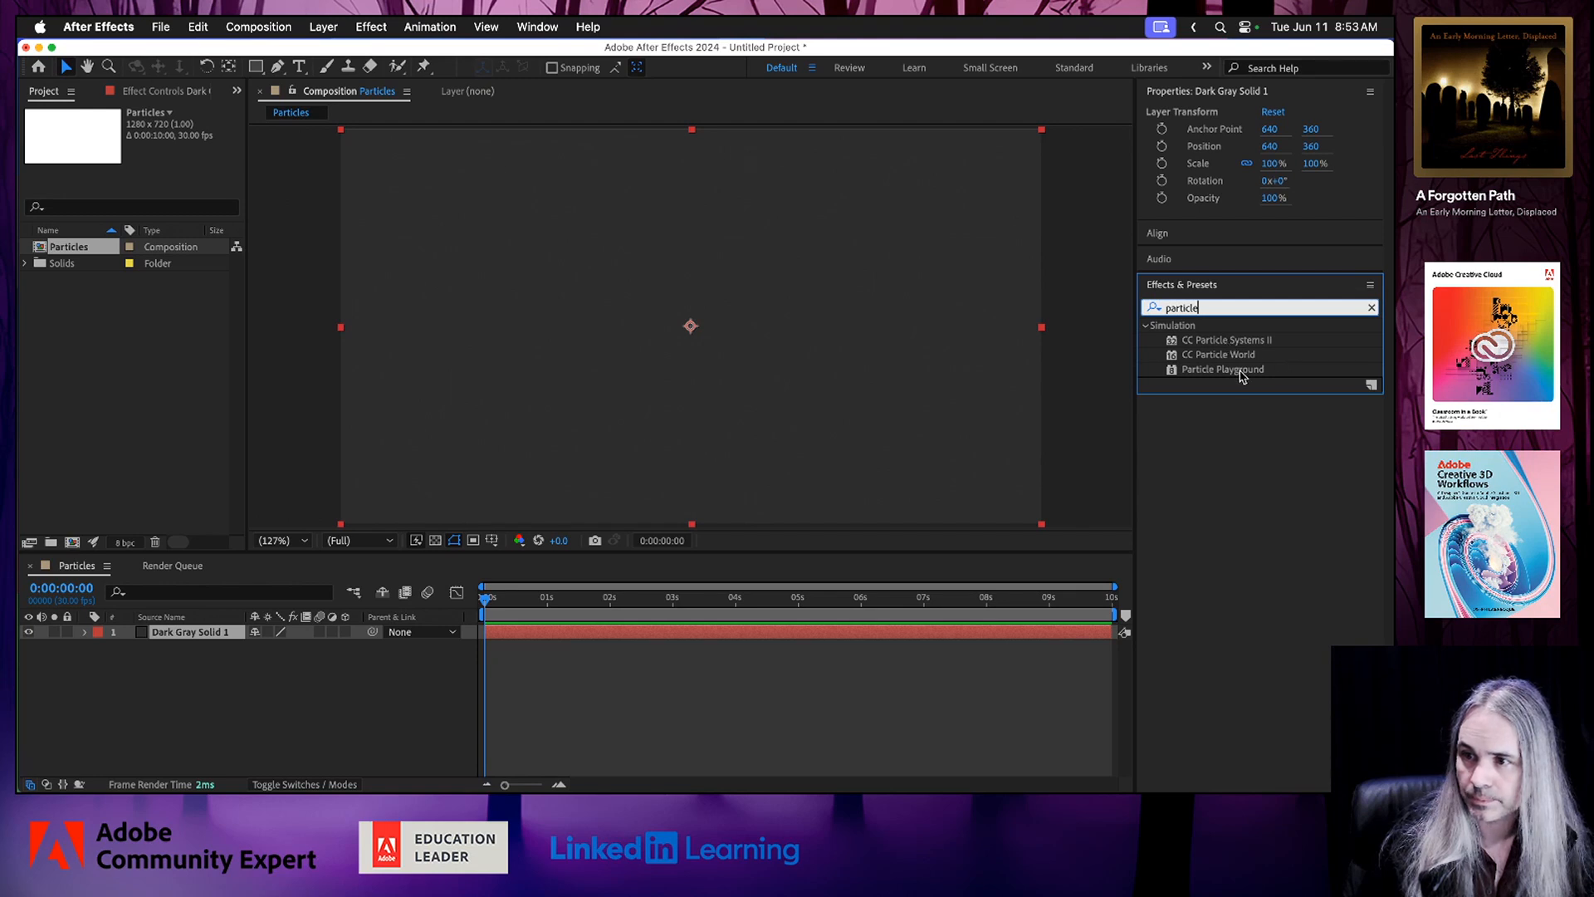
{"action": "left_click", "coordinate": [1241, 374]}
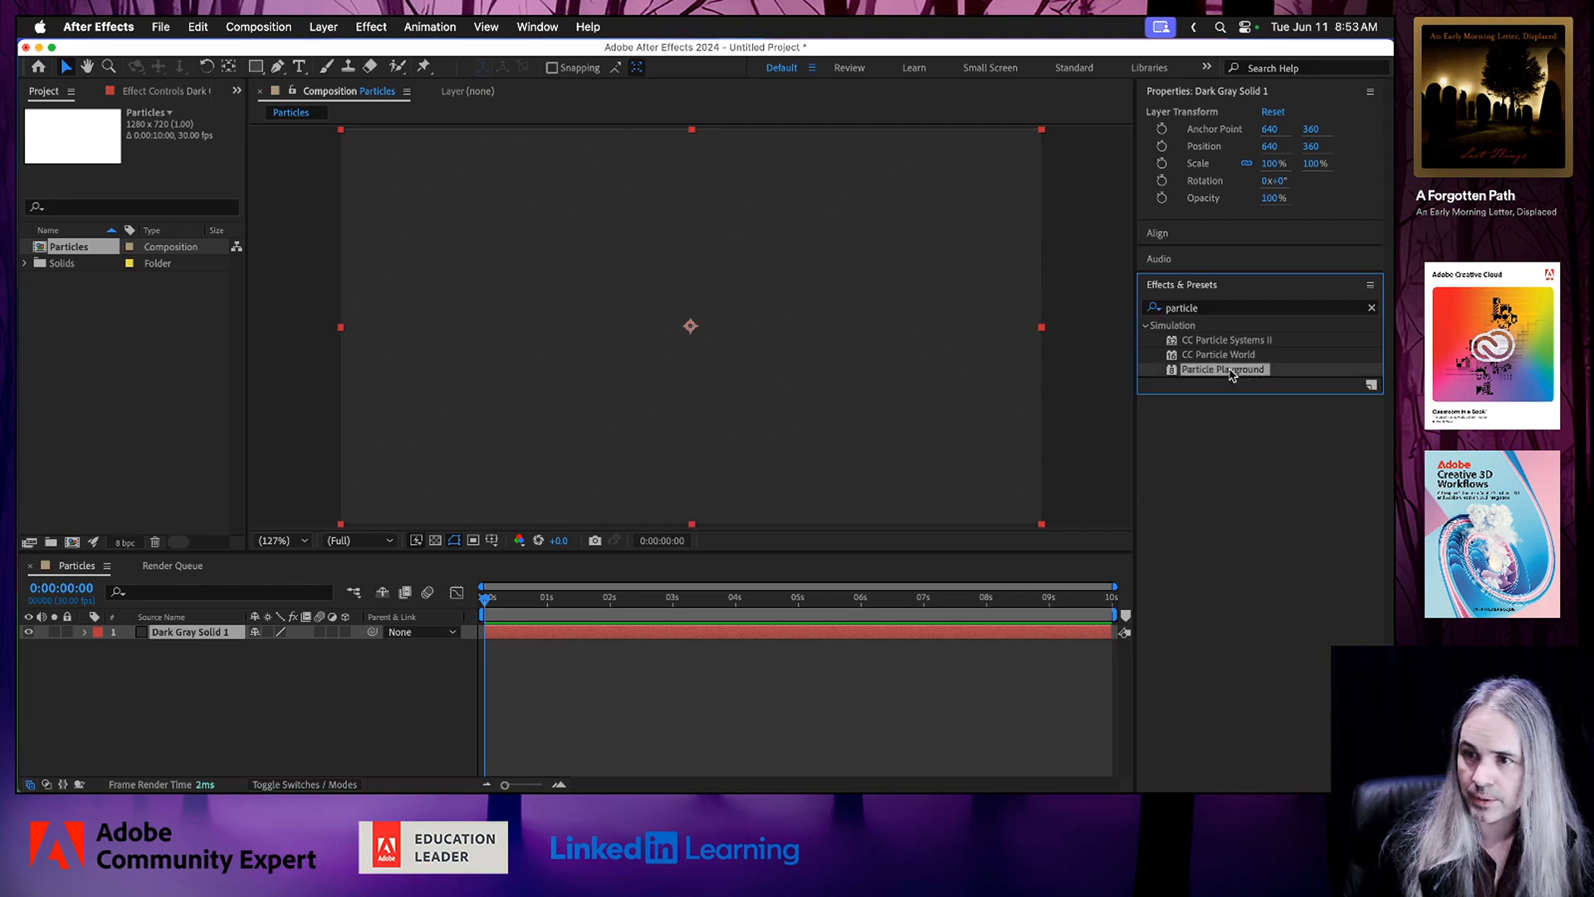
{"action": "left_click_drag", "start_coordinate": [1232, 373], "coordinate": [842, 345]}
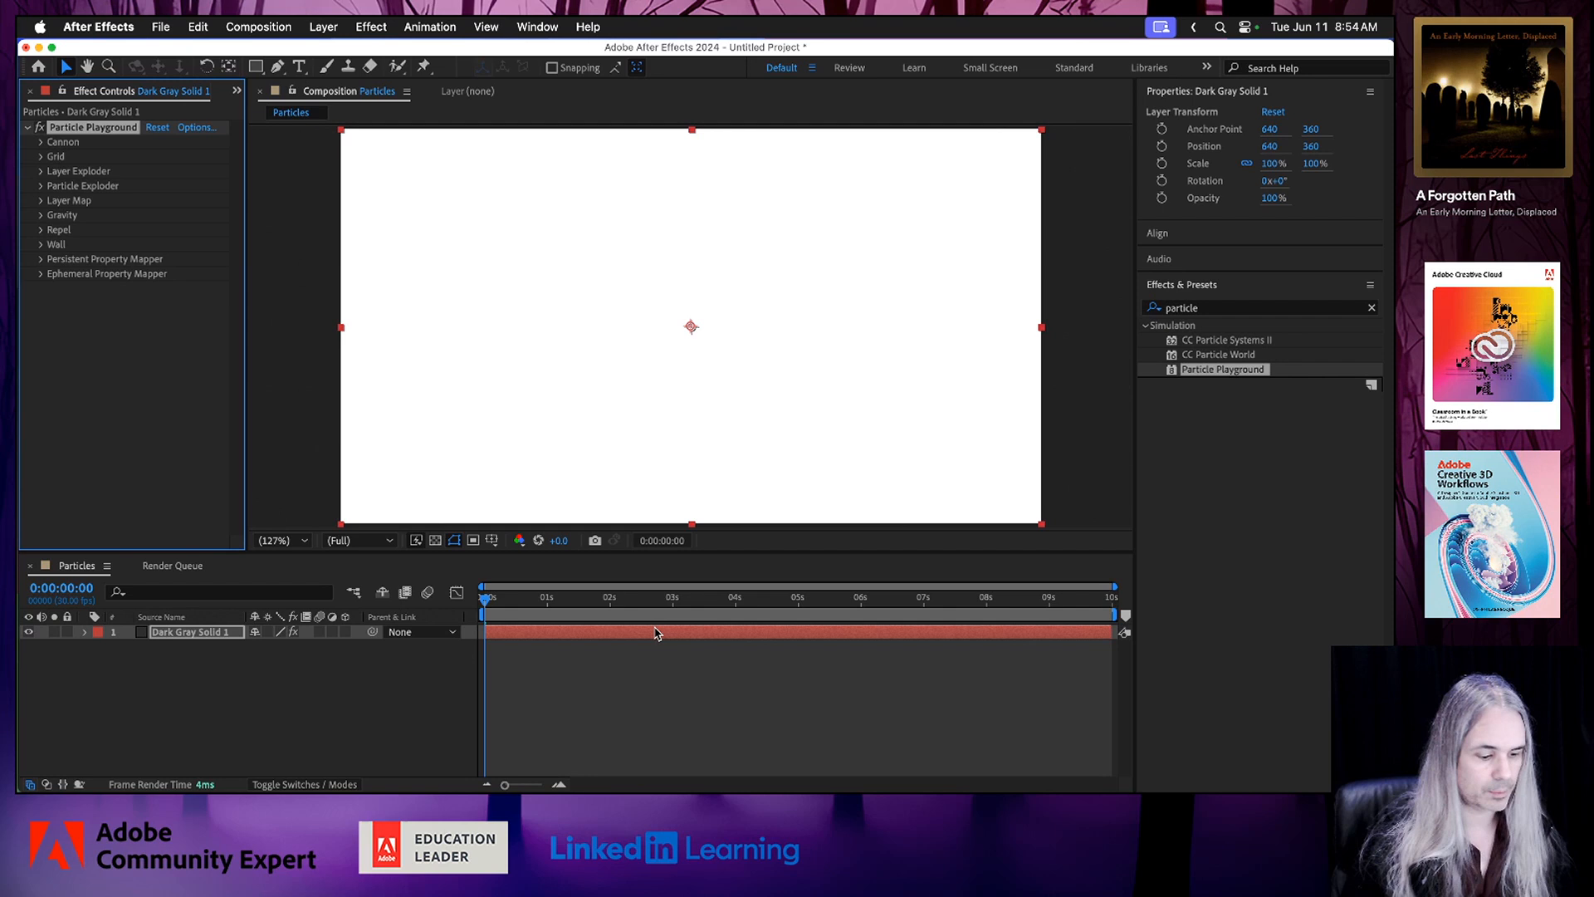
{"action": "key", "text": "space"}
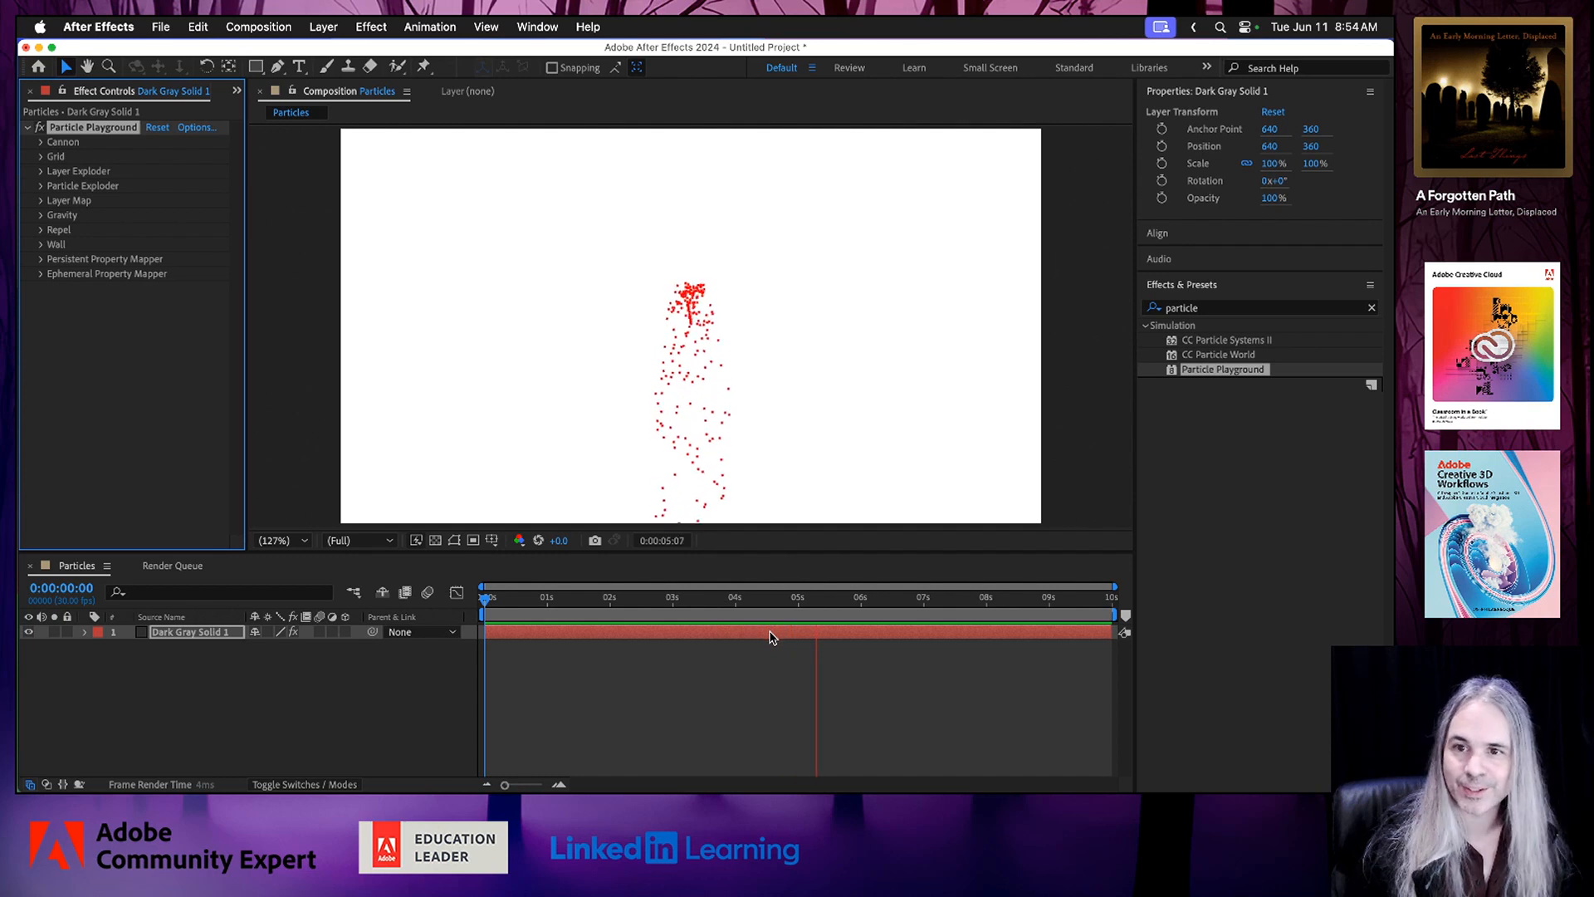
{"action": "key", "text": "space"}
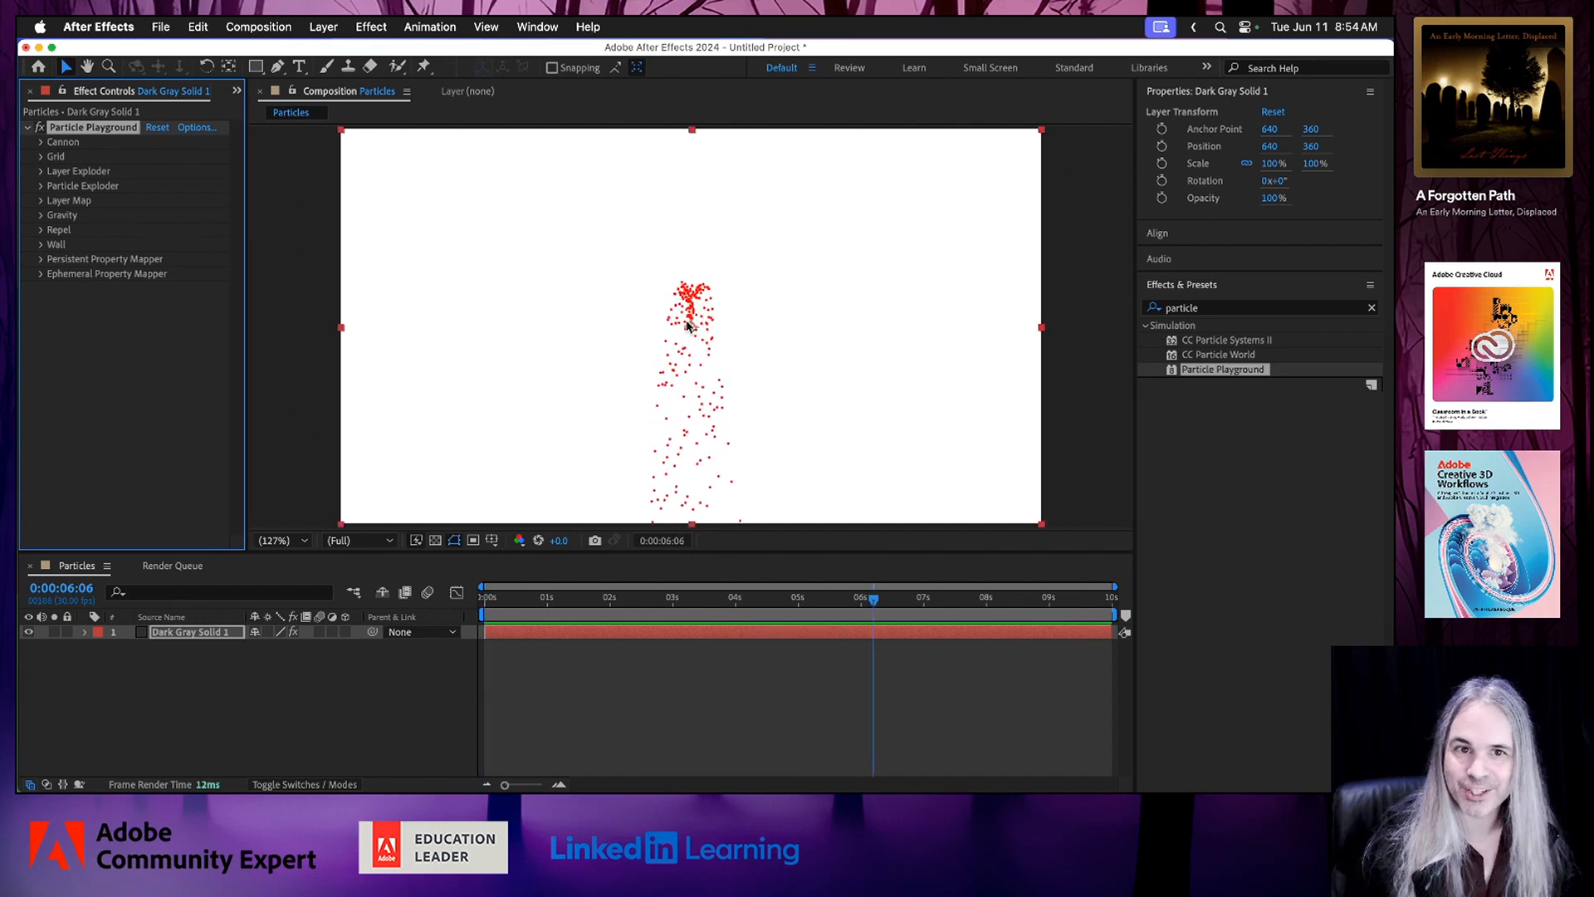
Set the Particle Playground cannon's Barrel Radius to 177 and preview the particle spread.
{"action": "left_click", "coordinate": [41, 143]}
{"action": "left_click_drag", "start_coordinate": [247, 278], "coordinate": [396, 291]}
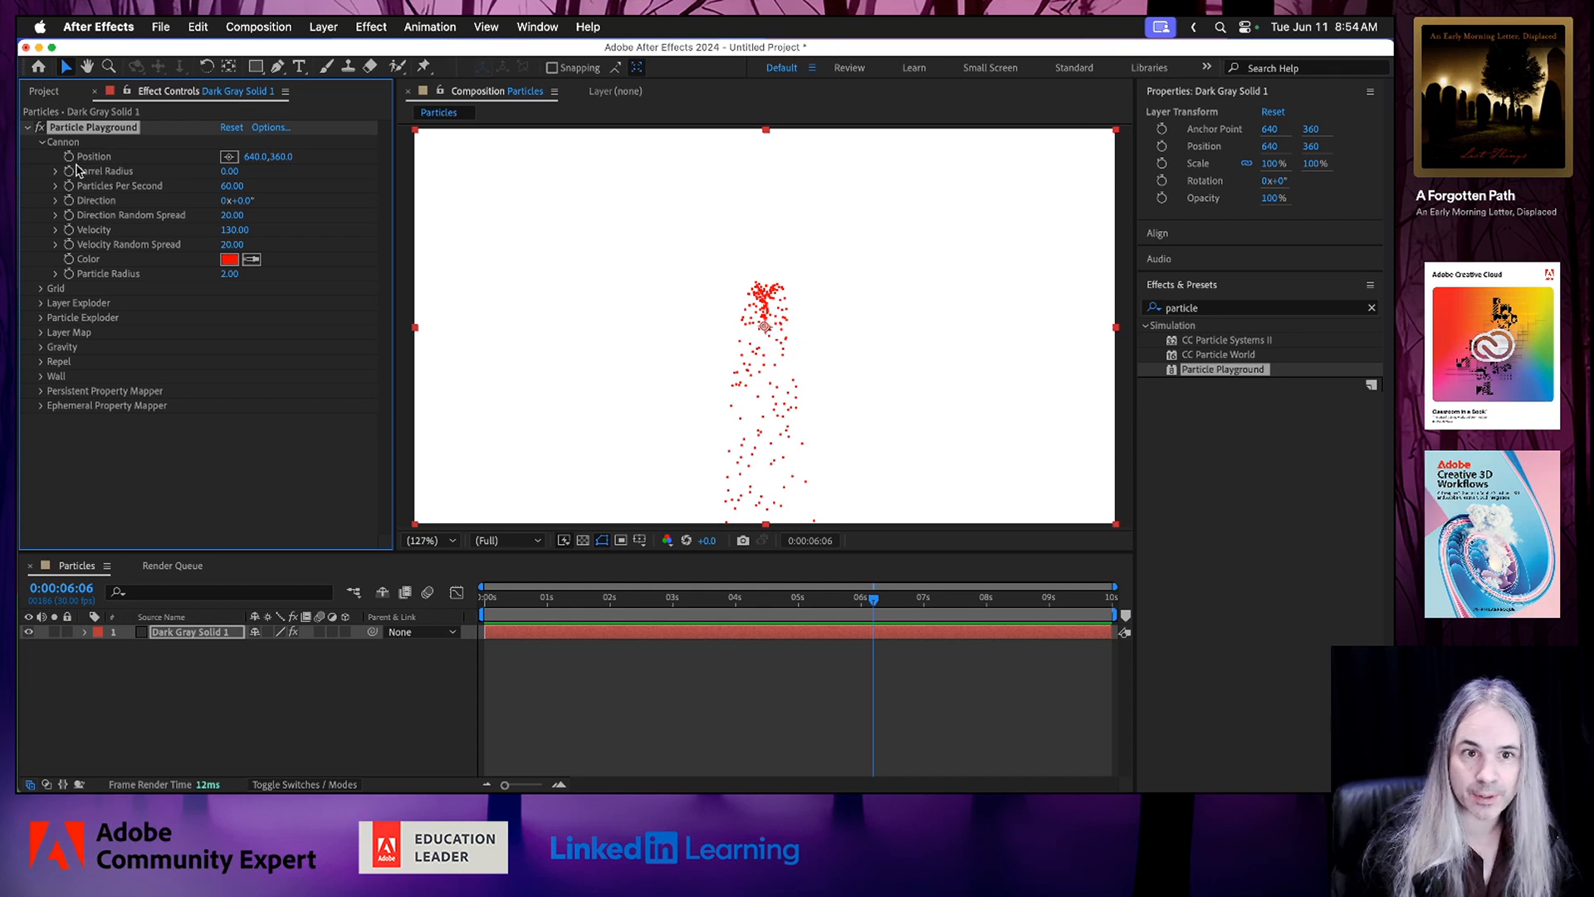
{"action": "left_click_drag", "start_coordinate": [229, 171], "coordinate": [383, 175]}
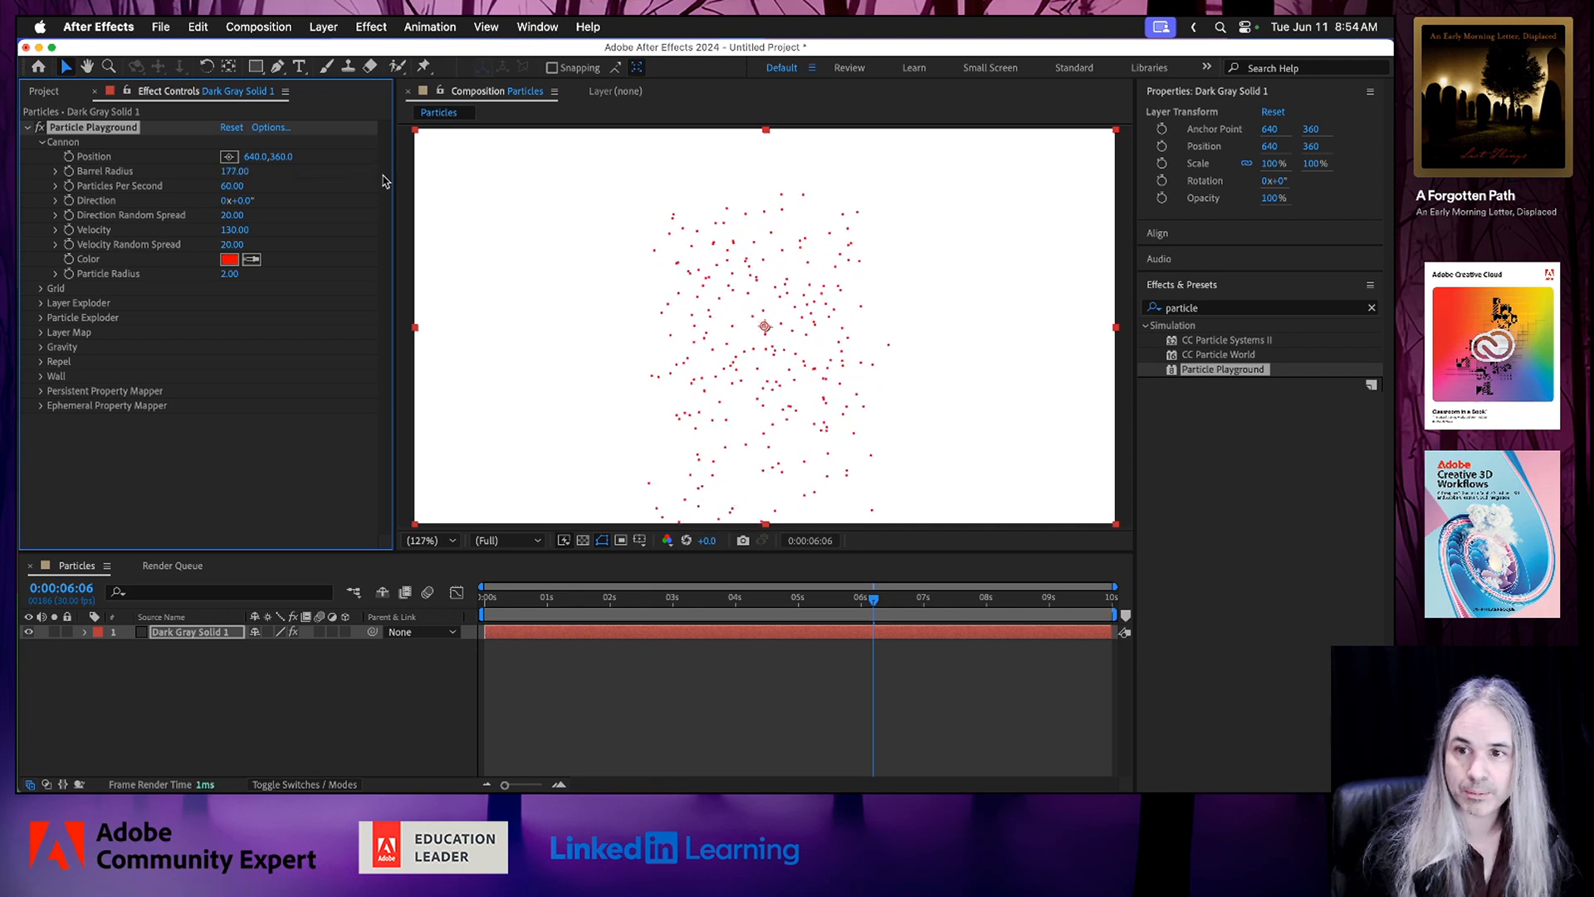
{"action": "key", "text": "space"}
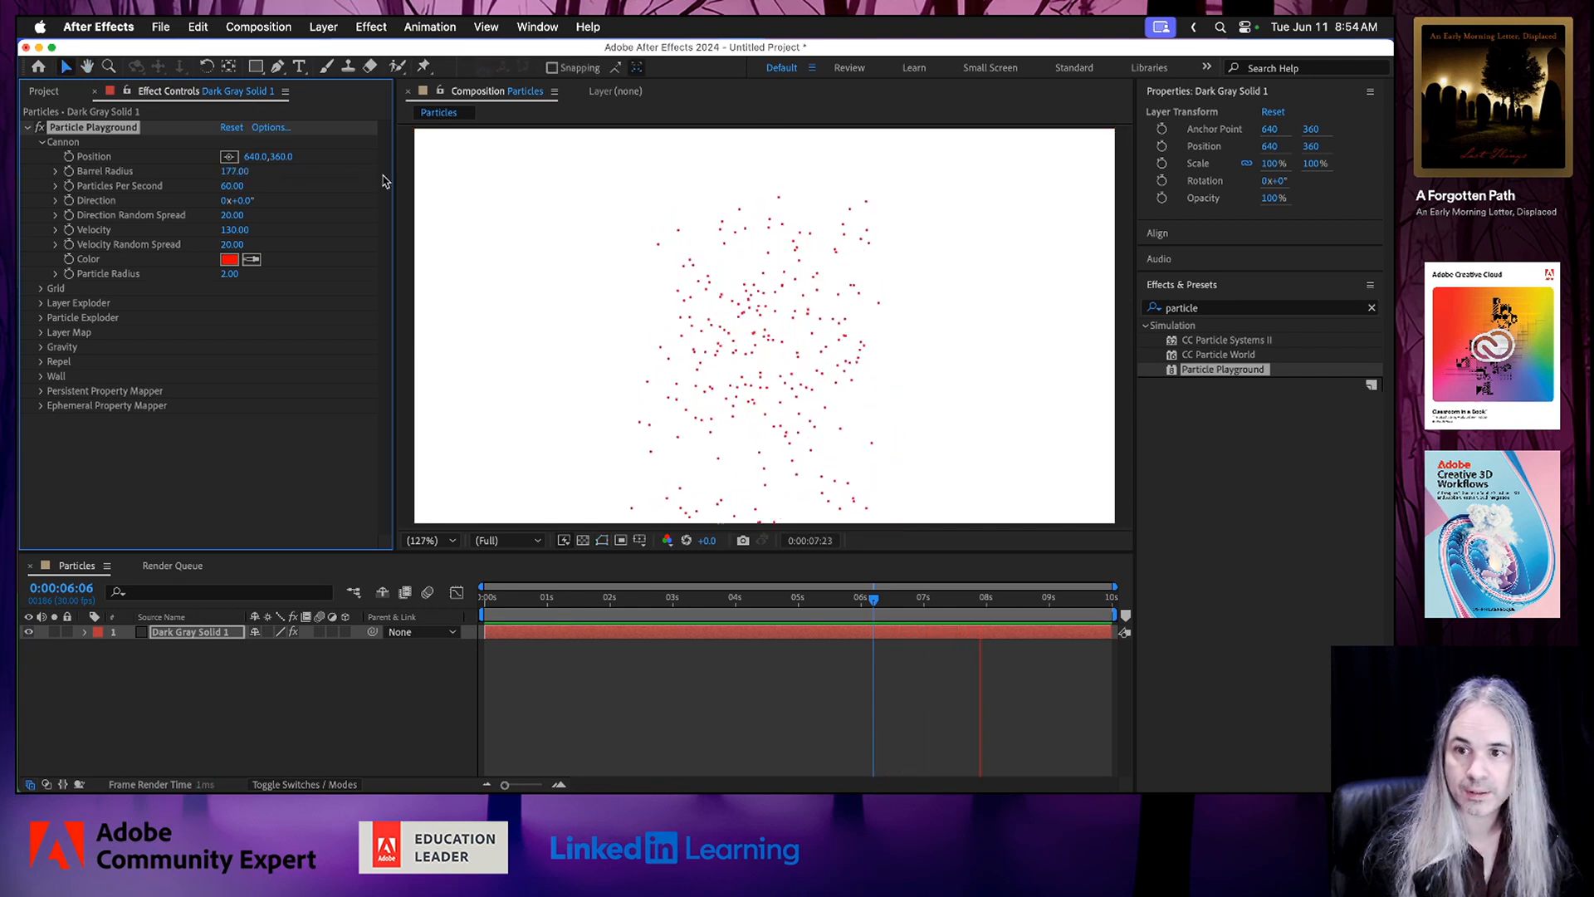
{"action": "key", "text": "space"}
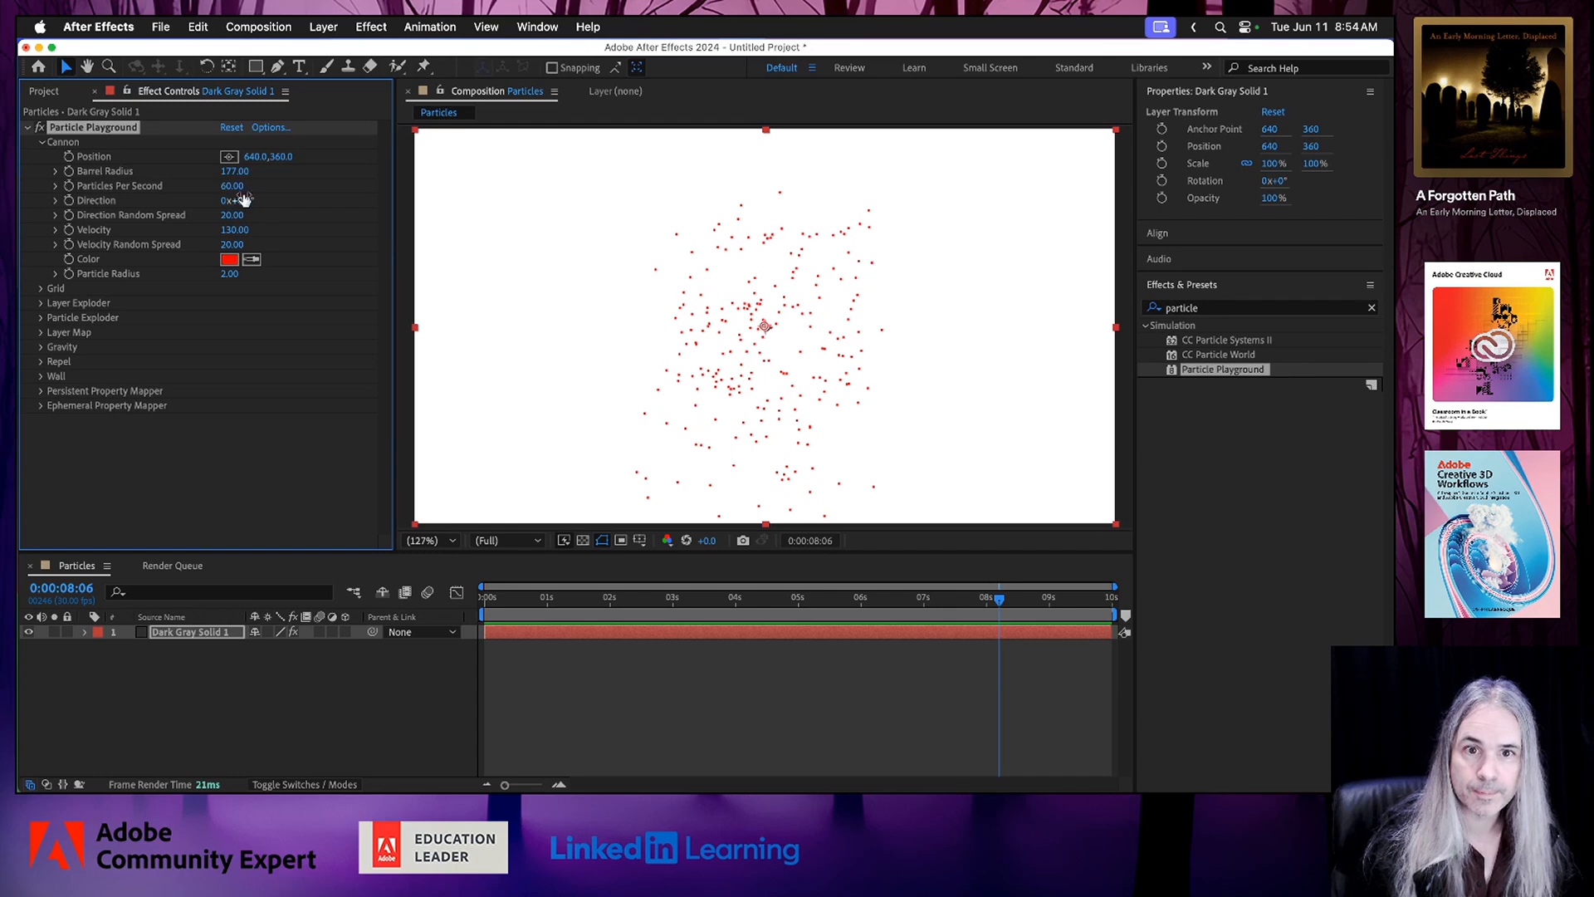
Set the cannon's Particles Per Second to 13 and its particle color to blue-violet (3400FF).
{"action": "left_click_drag", "start_coordinate": [231, 185], "coordinate": [177, 181]}
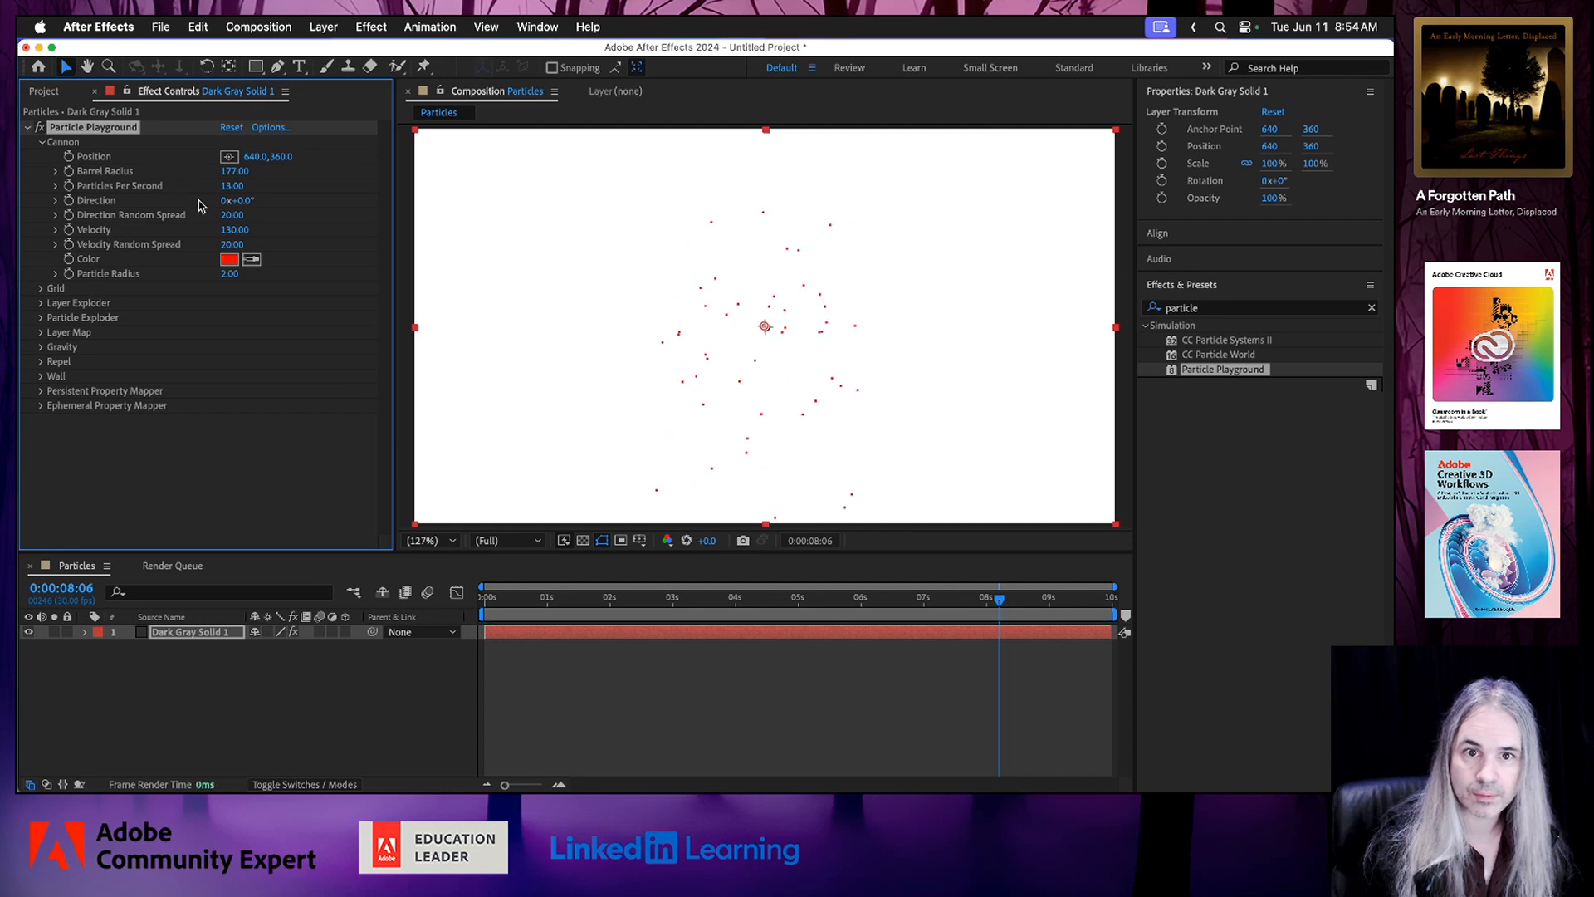
{"action": "left_click", "coordinate": [229, 259]}
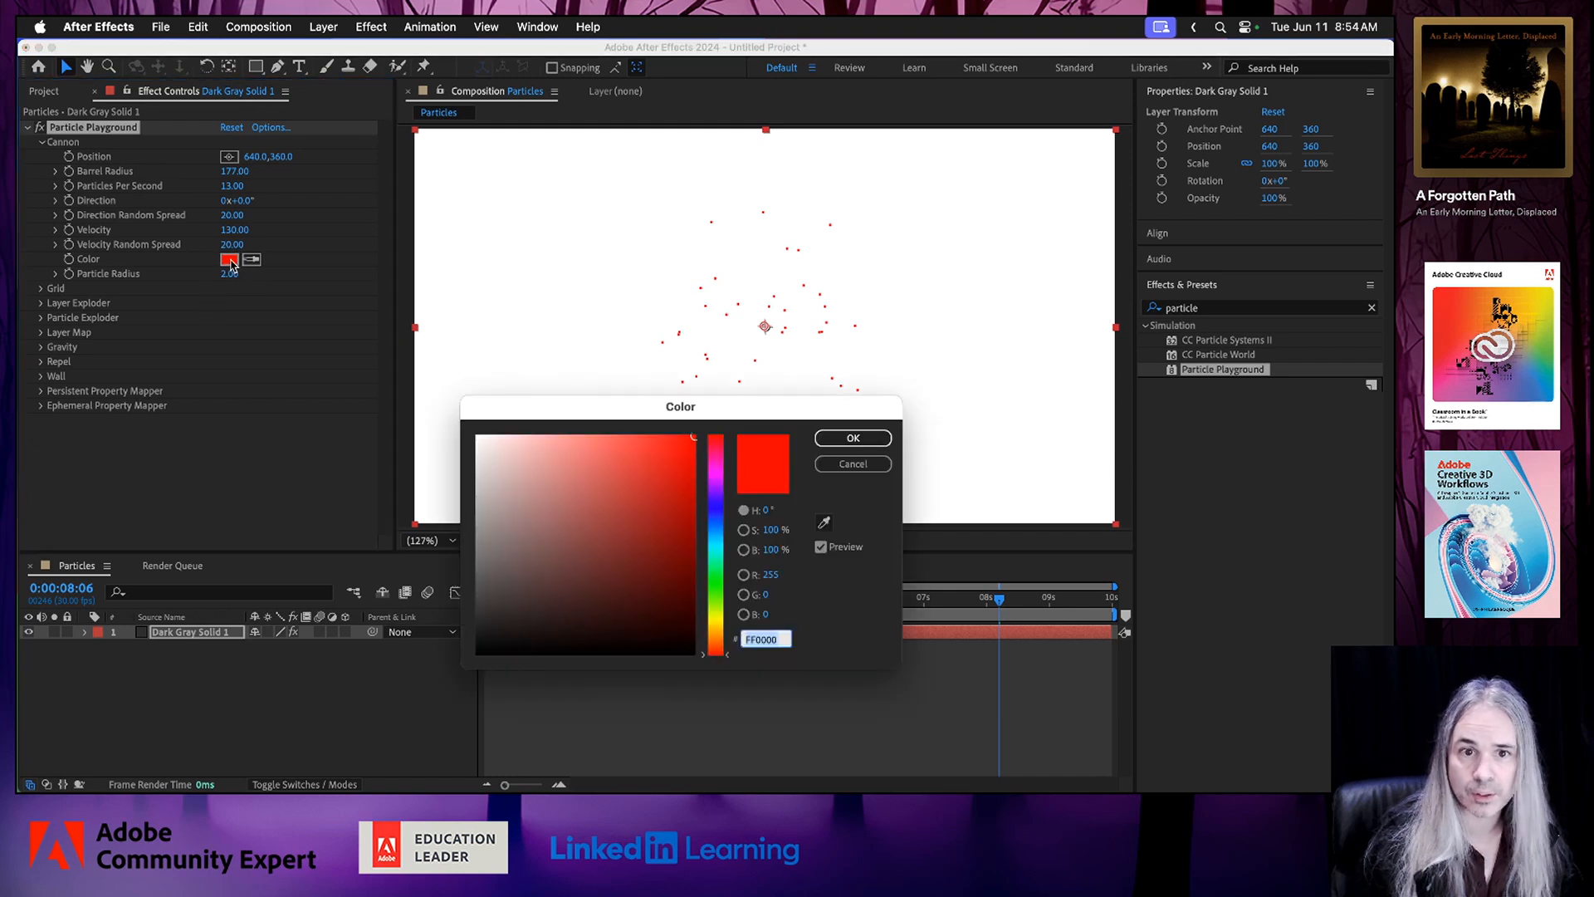
{"action": "left_click", "coordinate": [717, 508]}
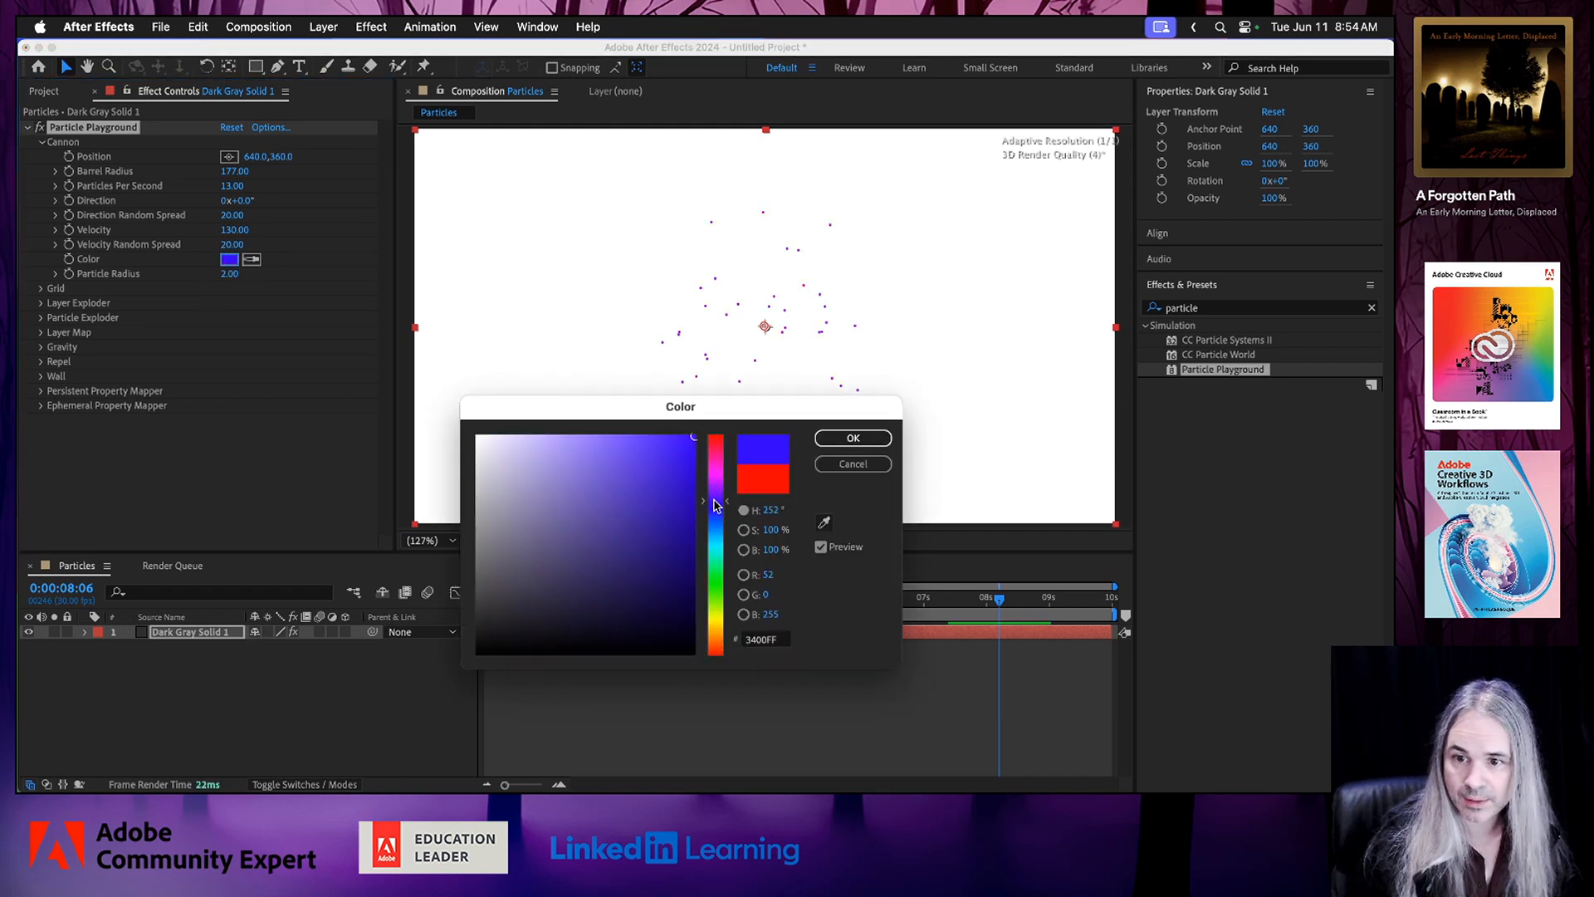
{"action": "left_click", "coordinate": [857, 441]}
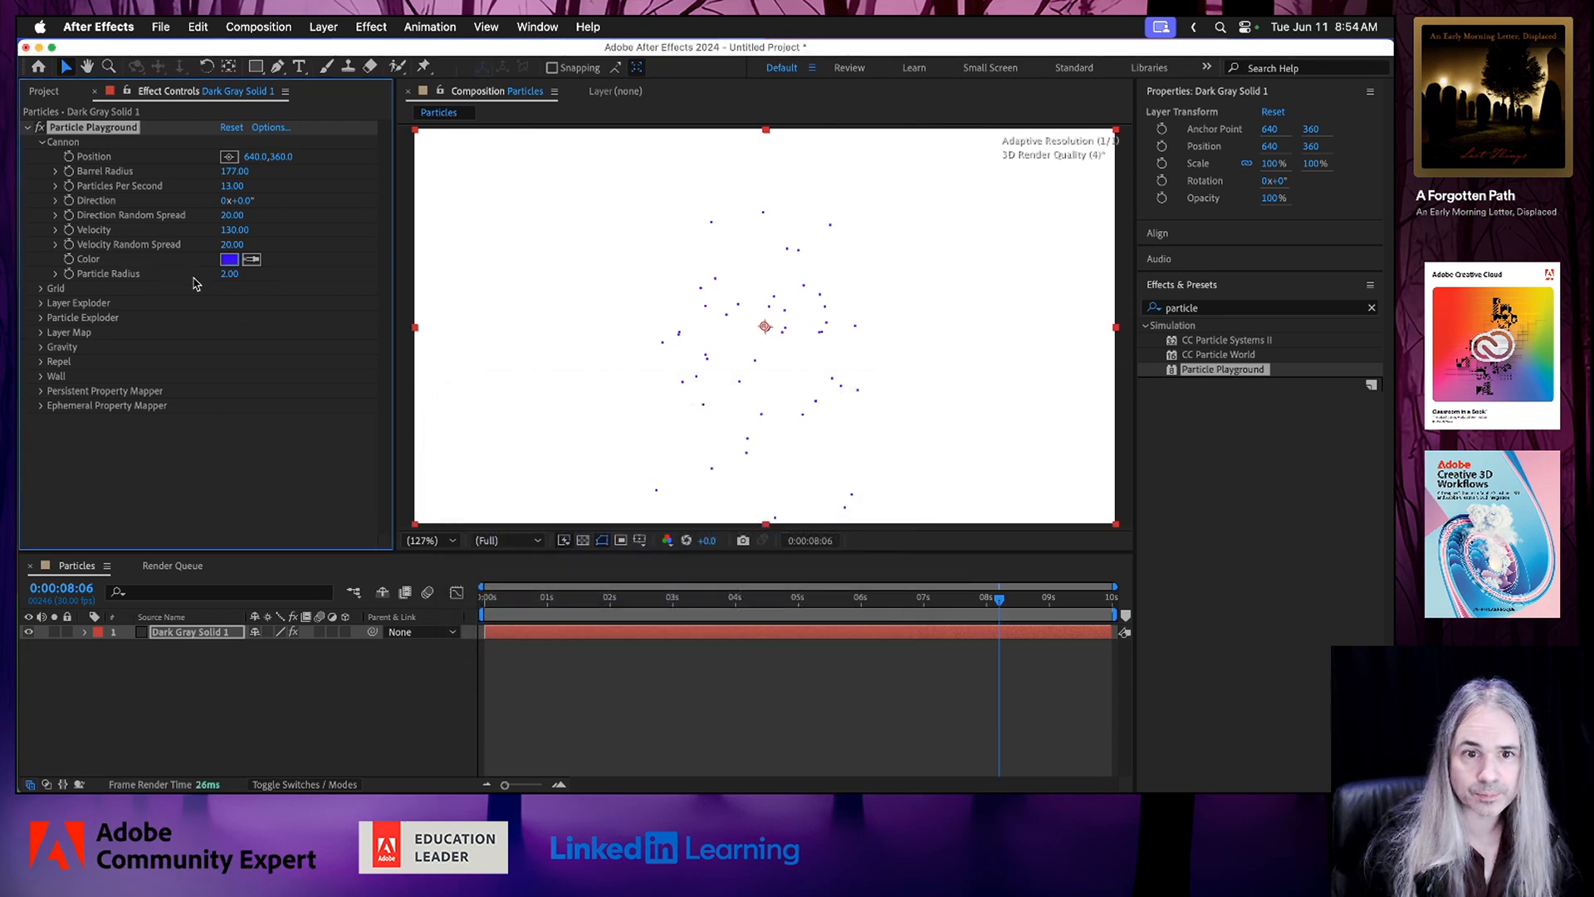
Set the cannon's Particle Radius to 20 and preview the composition from the beginning.
{"action": "left_click_drag", "start_coordinate": [230, 273], "coordinate": [248, 273]}
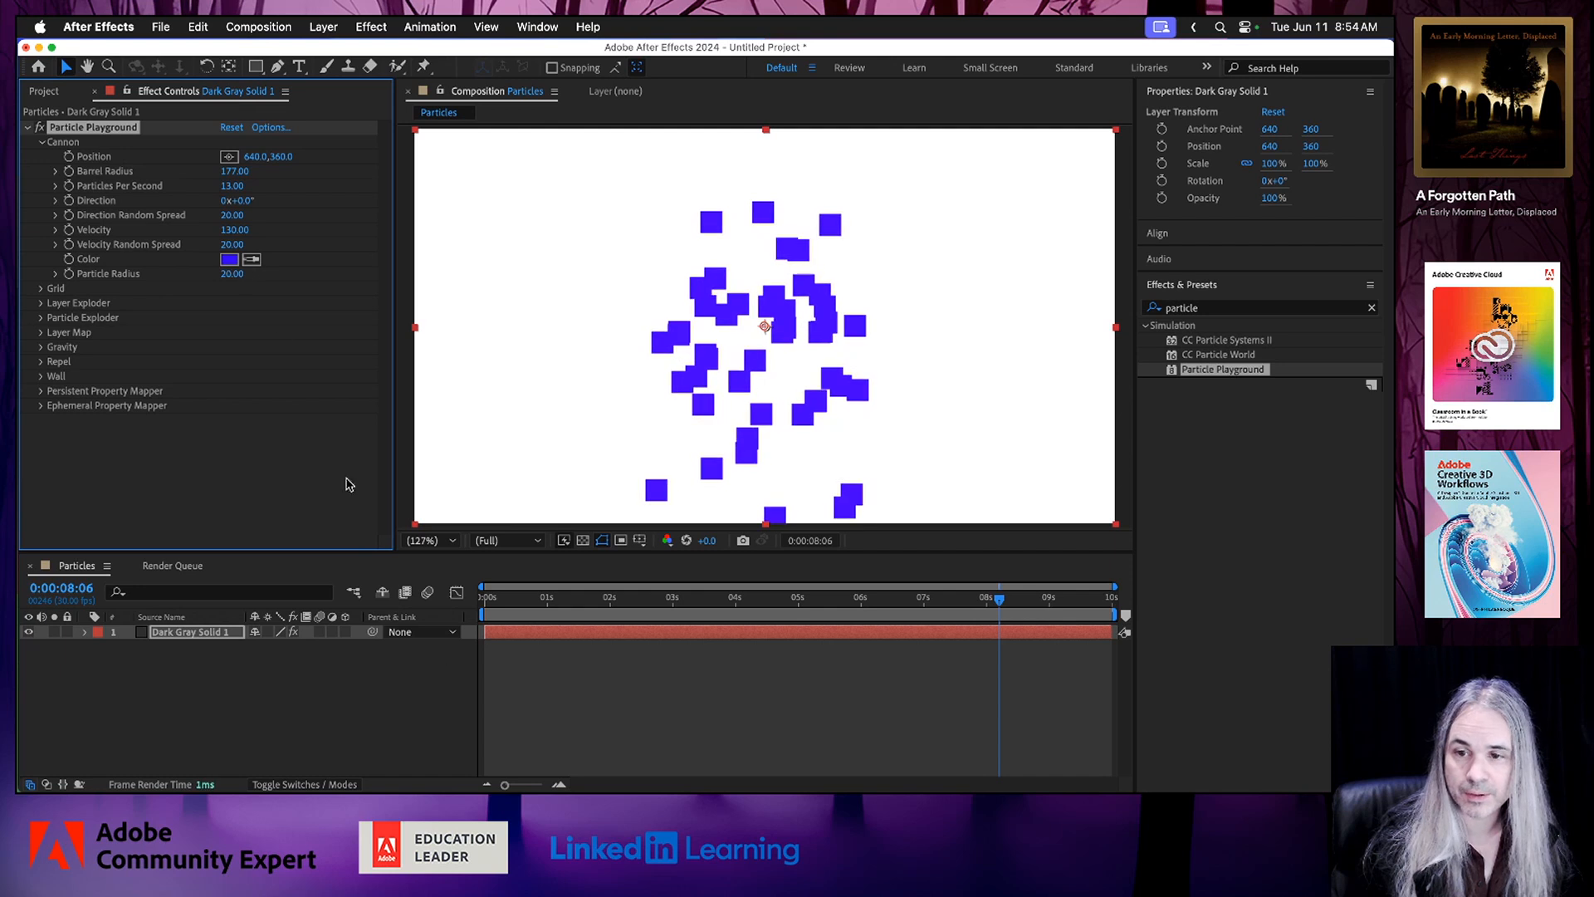
{"action": "left_click", "coordinate": [486, 598]}
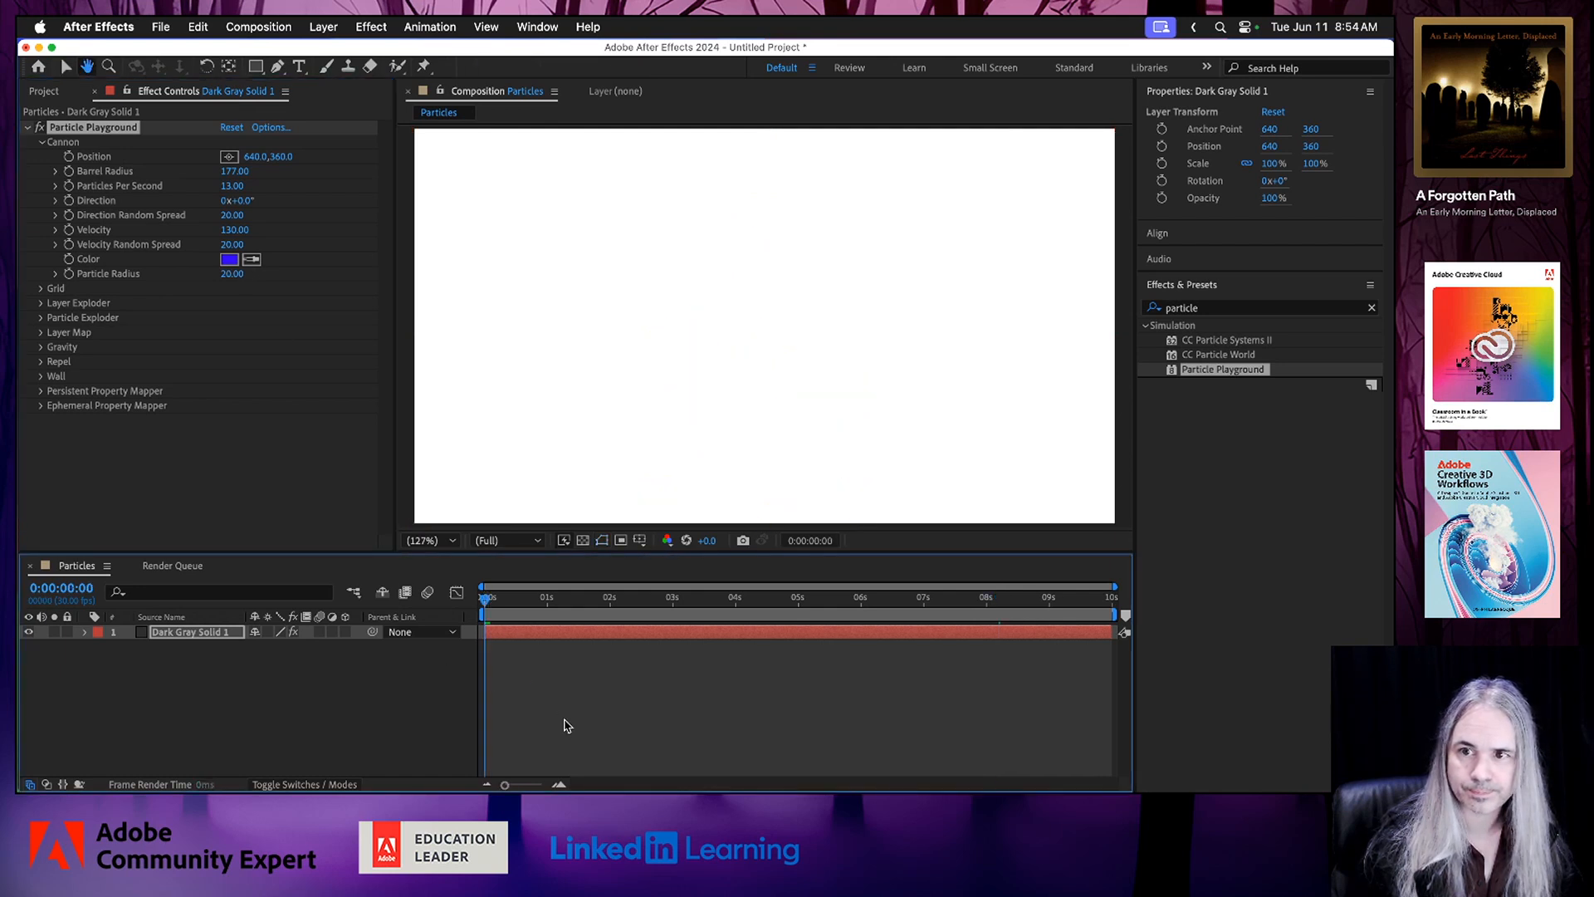
{"action": "key", "text": "space"}
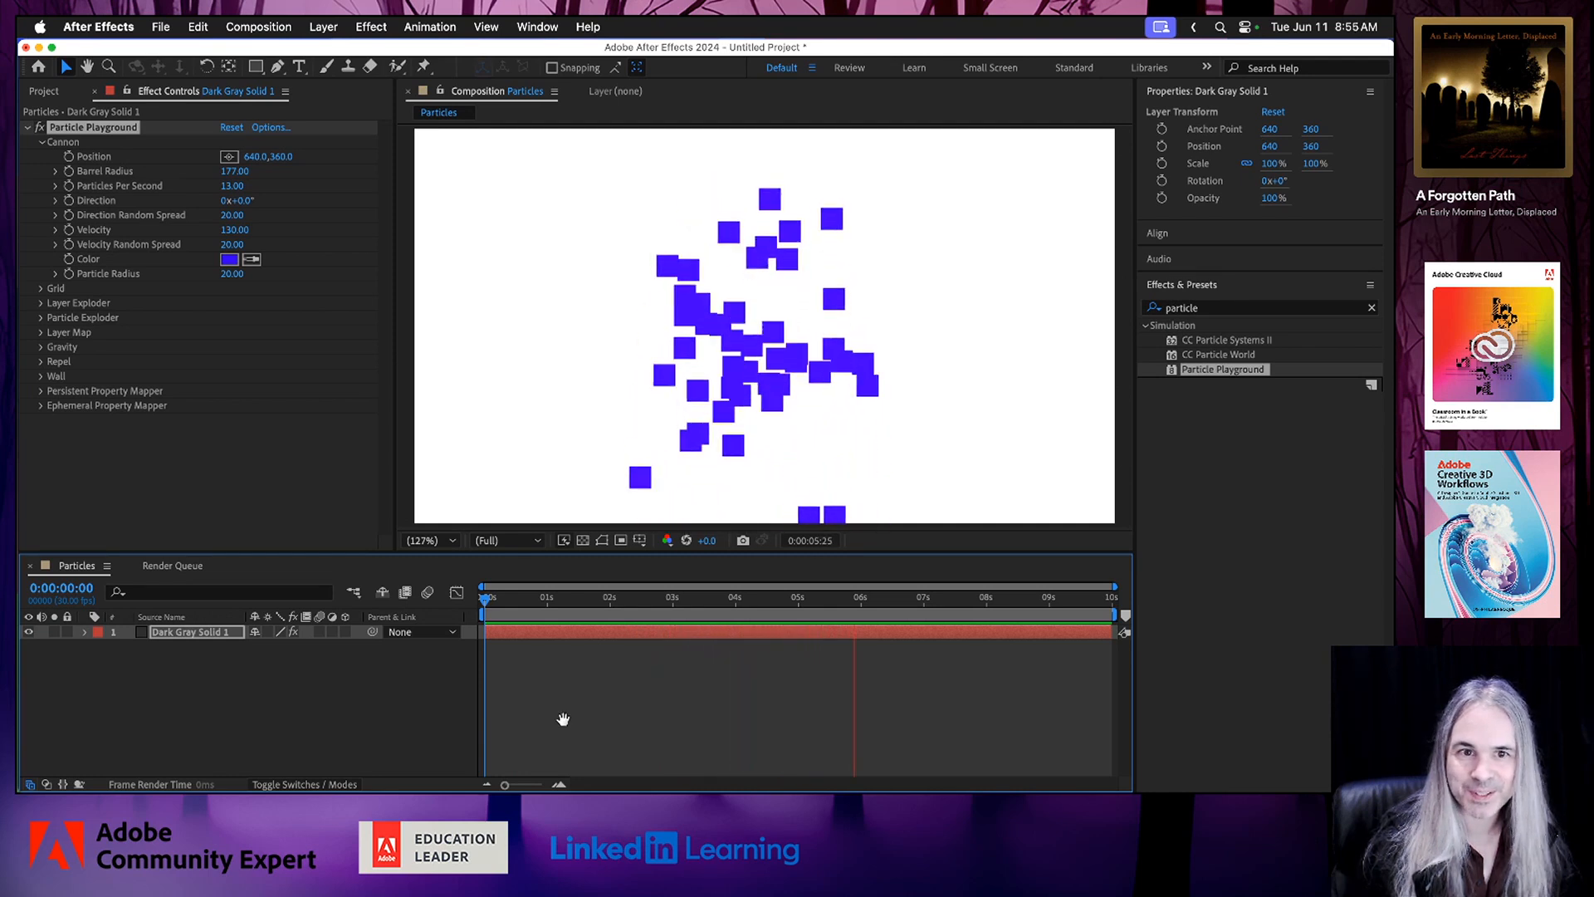
{"action": "key", "text": "space"}
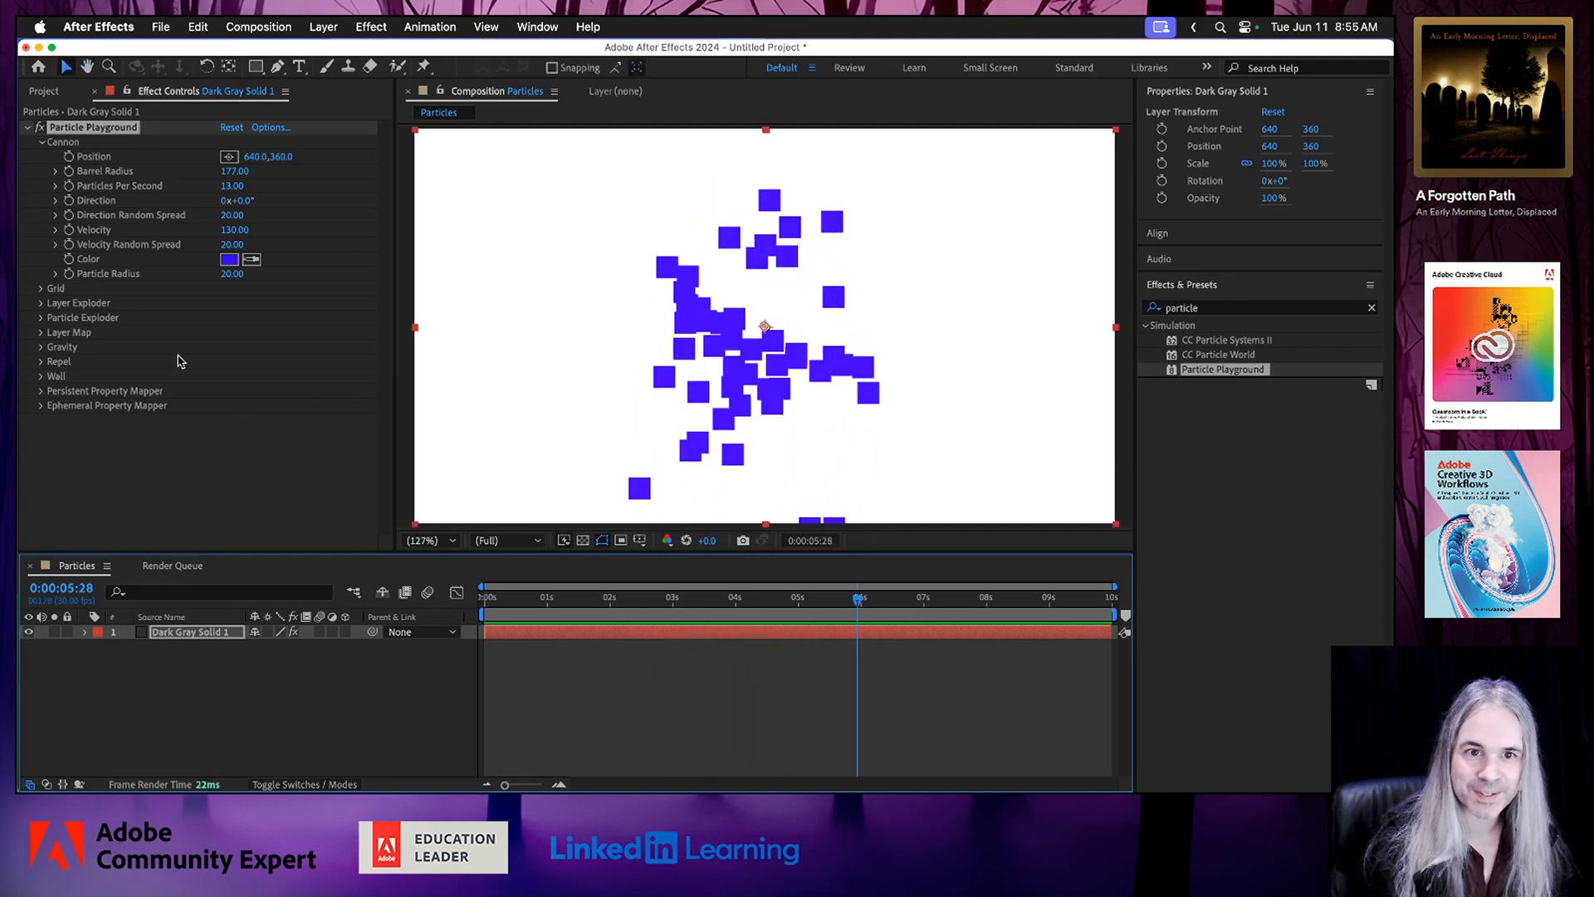
Expand the Particle Exploder, Layer Exploder and Grid settings of Particle Playground to examine their properties.
{"action": "left_click", "coordinate": [42, 318]}
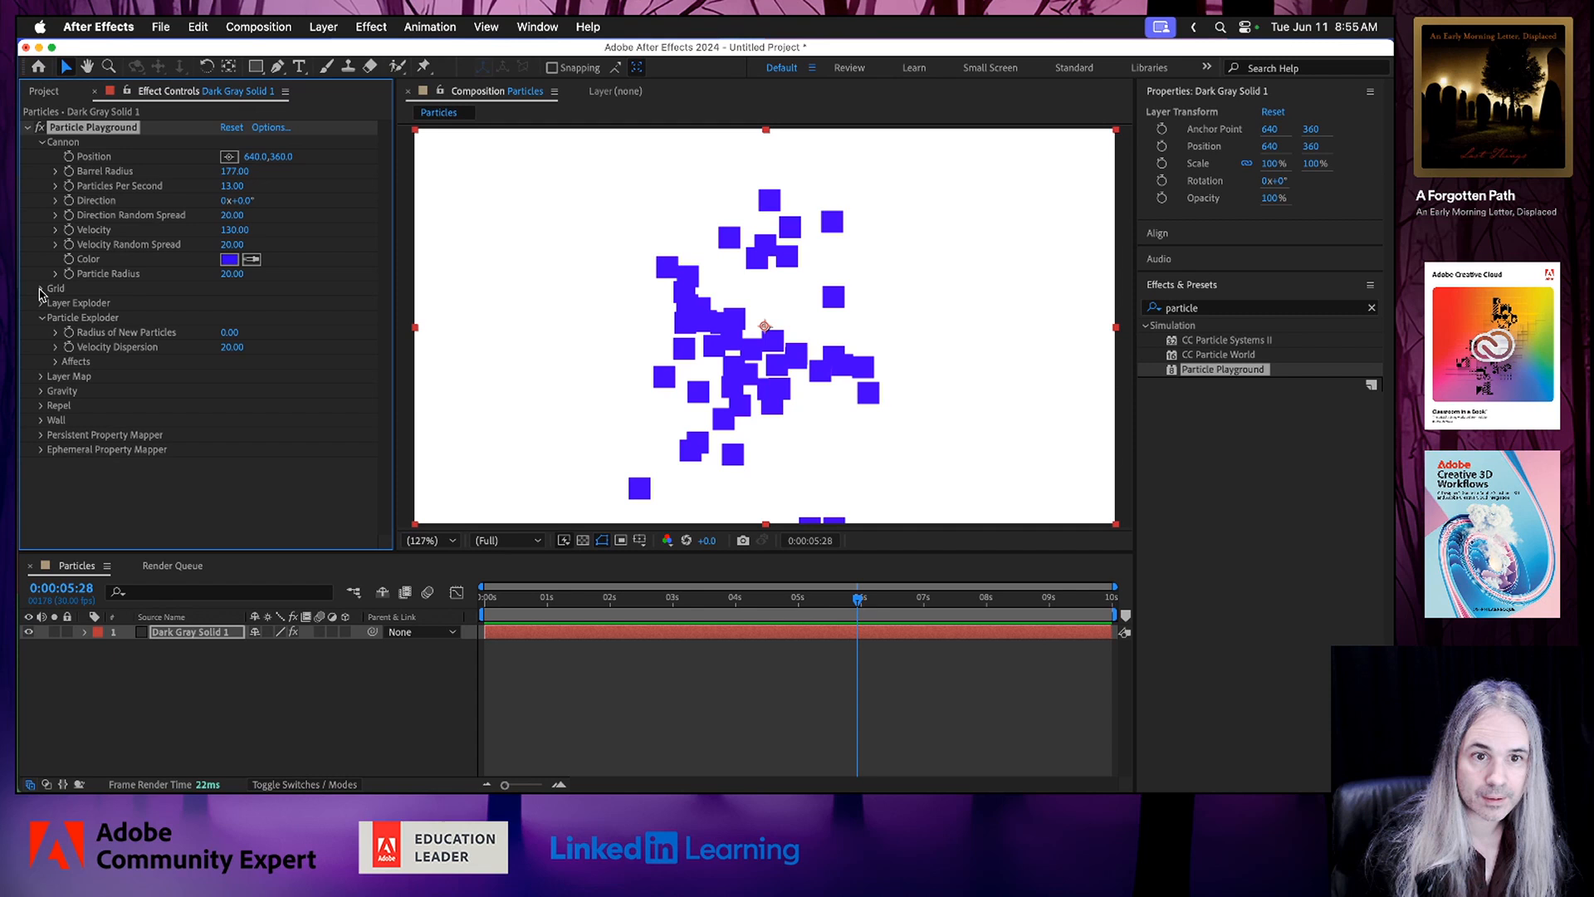
{"action": "left_click", "coordinate": [41, 305]}
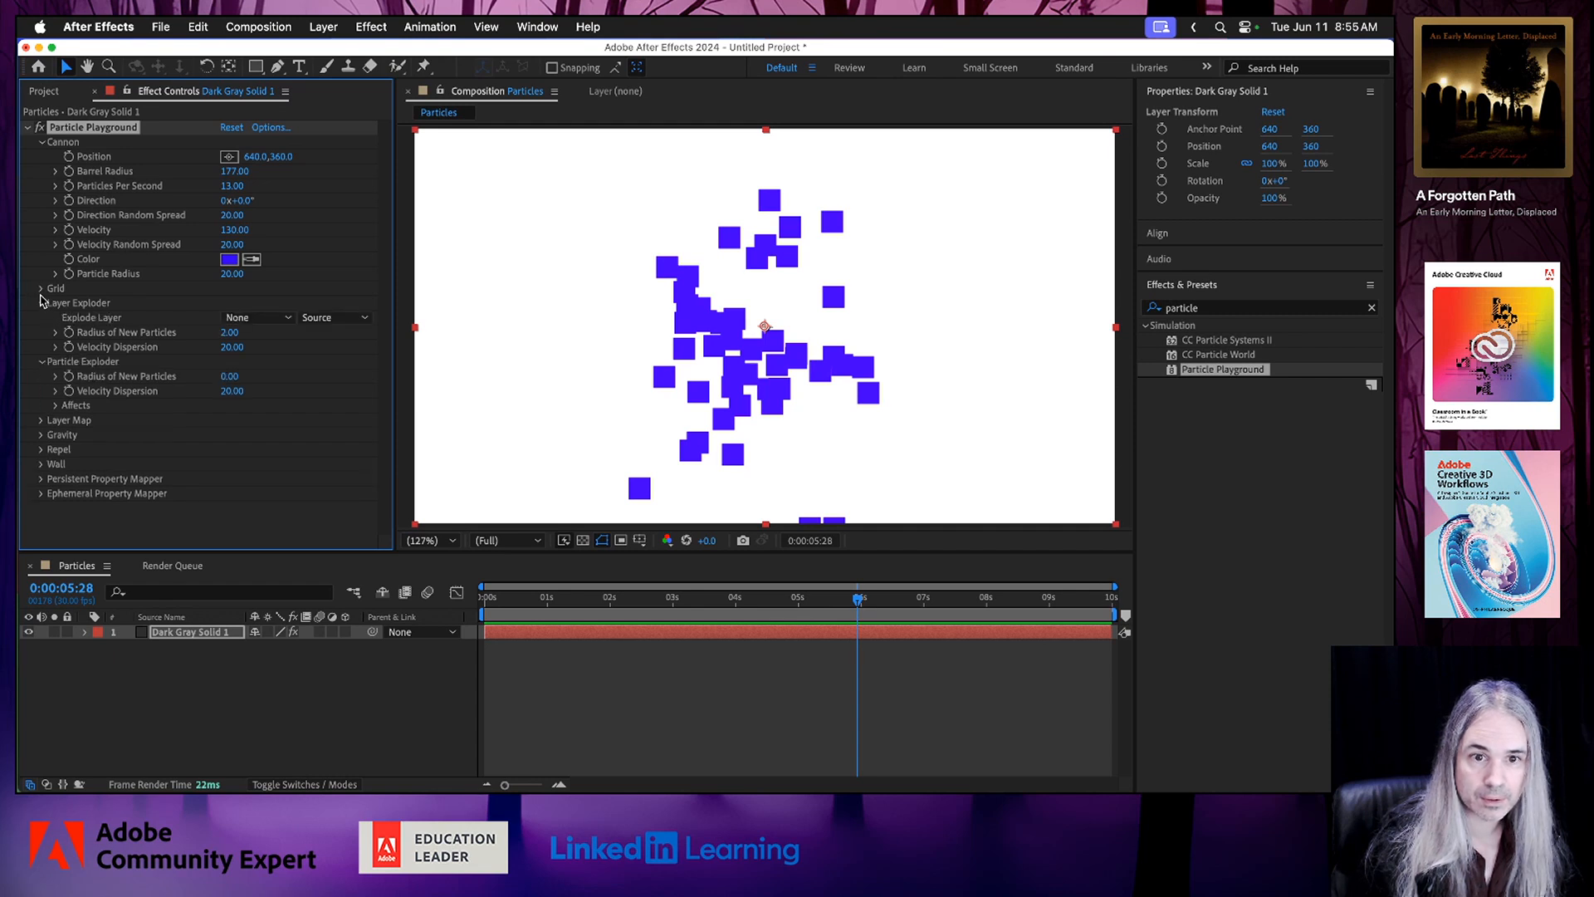
{"action": "left_click", "coordinate": [42, 289]}
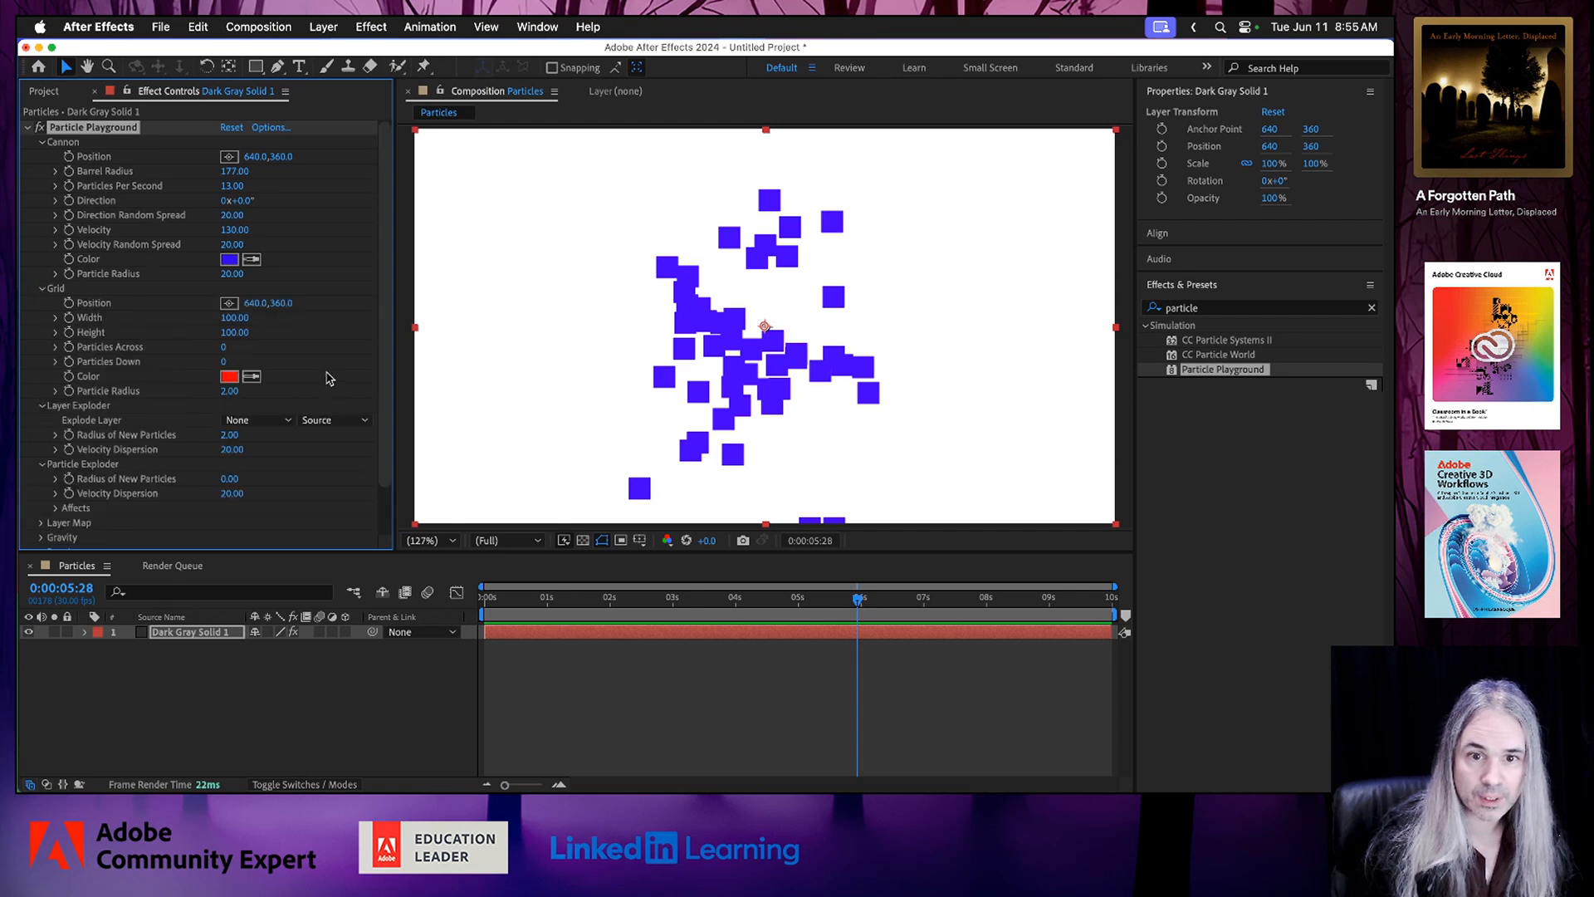
{"action": "scroll", "coordinate": [330, 378], "scroll_direction": "down", "scroll_amount": 3}
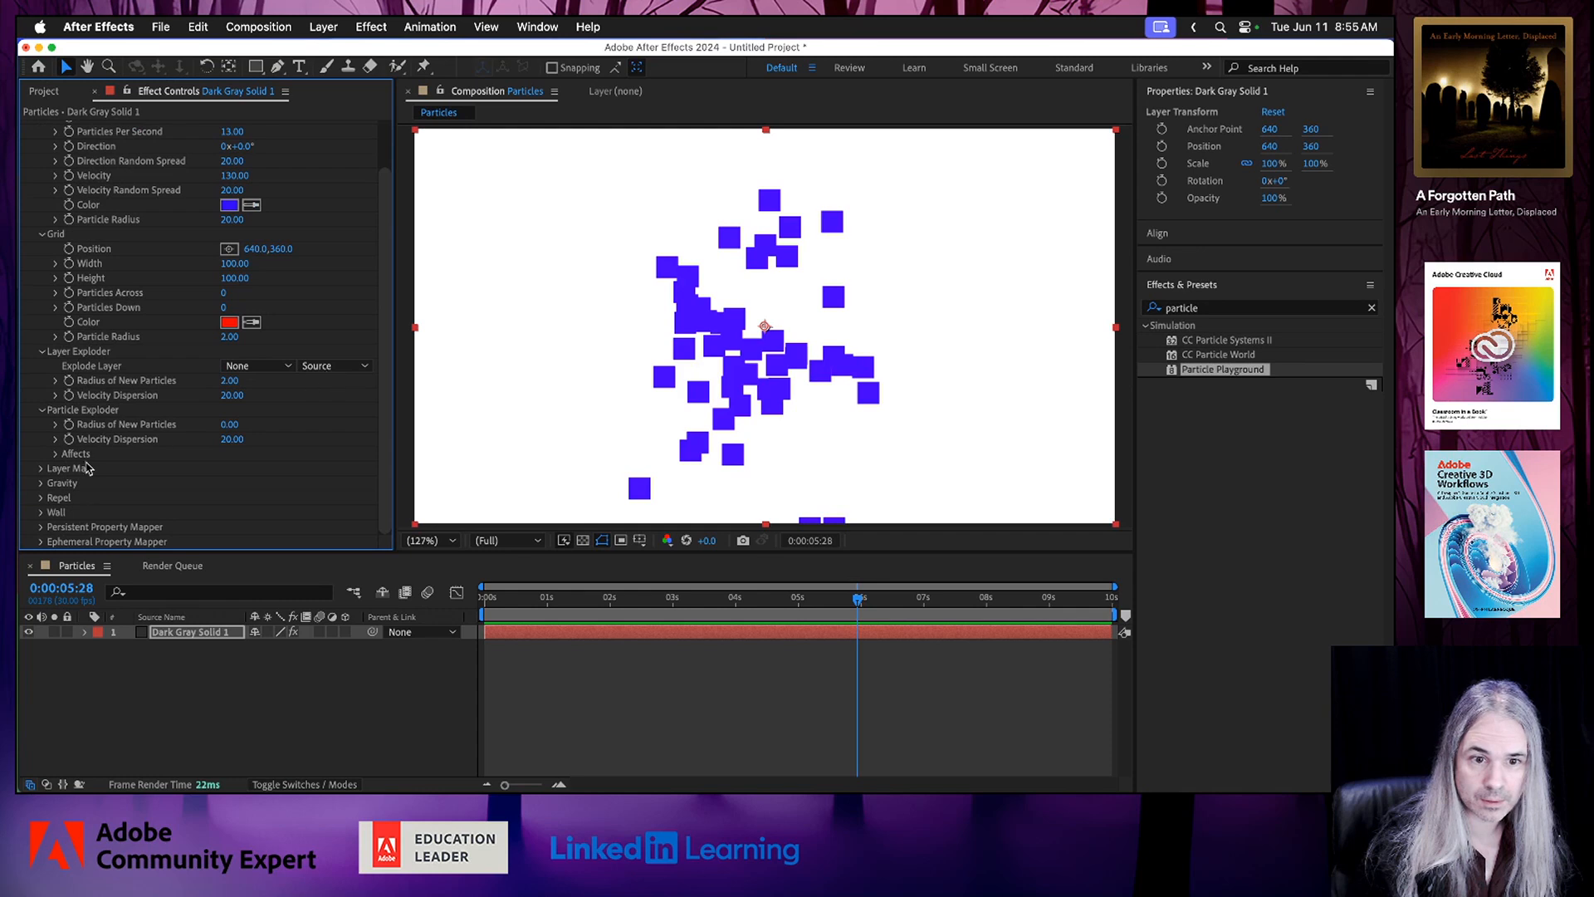
Set the Particle Playground Gravity Force to 68 and preview the particle motion from near the start.
{"action": "left_click", "coordinate": [42, 484]}
{"action": "scroll", "coordinate": [256, 486], "scroll_direction": "down", "scroll_amount": 3}
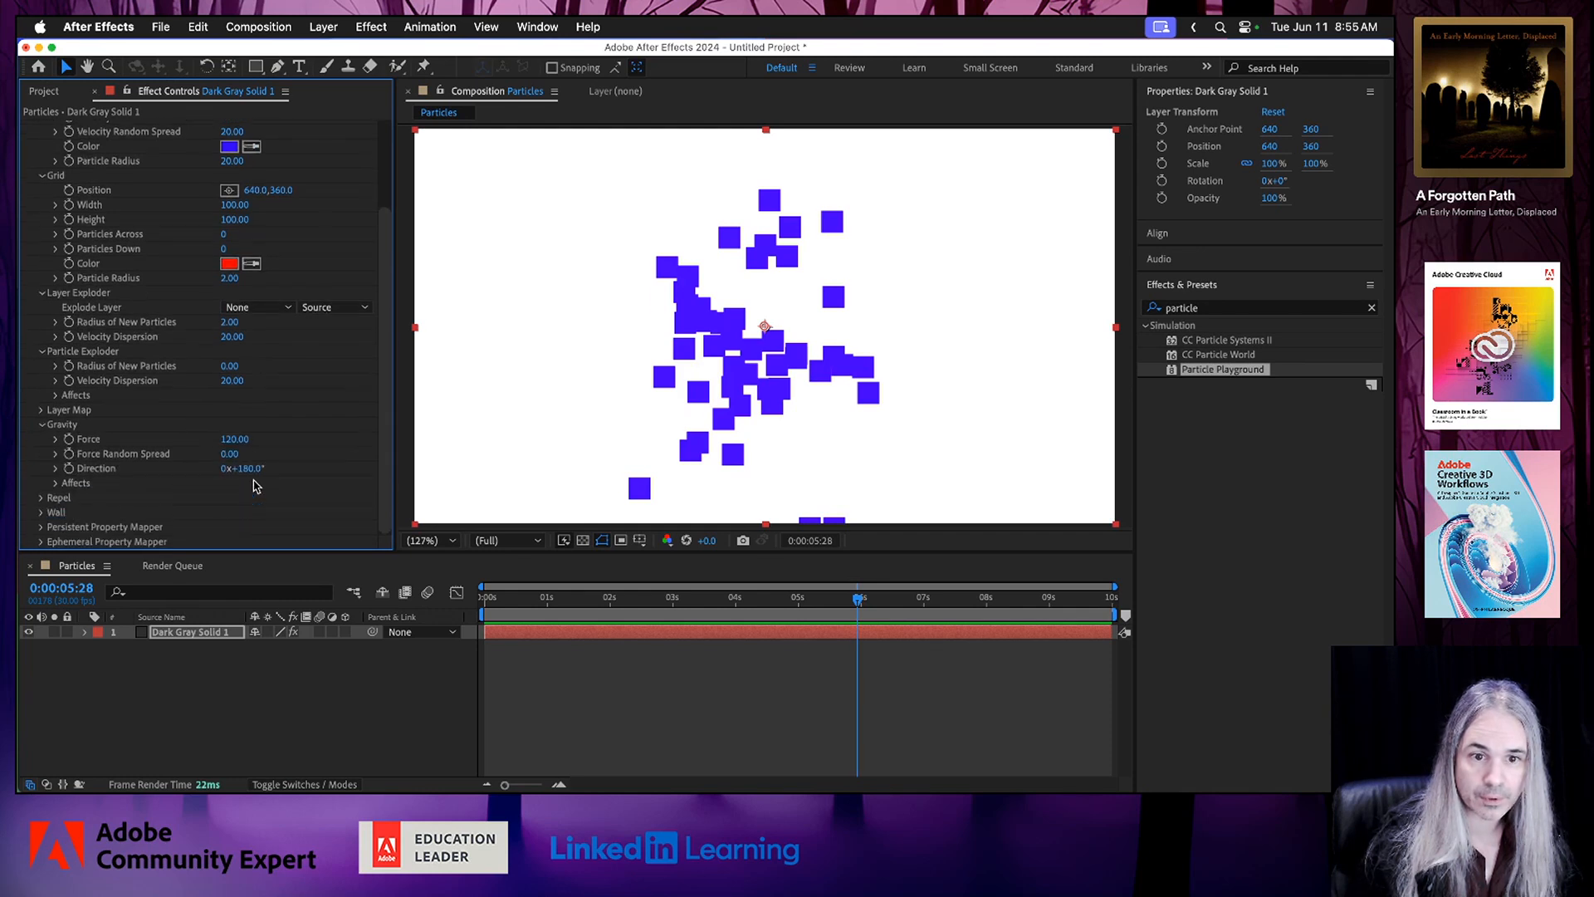
{"action": "left_click_drag", "start_coordinate": [235, 438], "coordinate": [191, 443]}
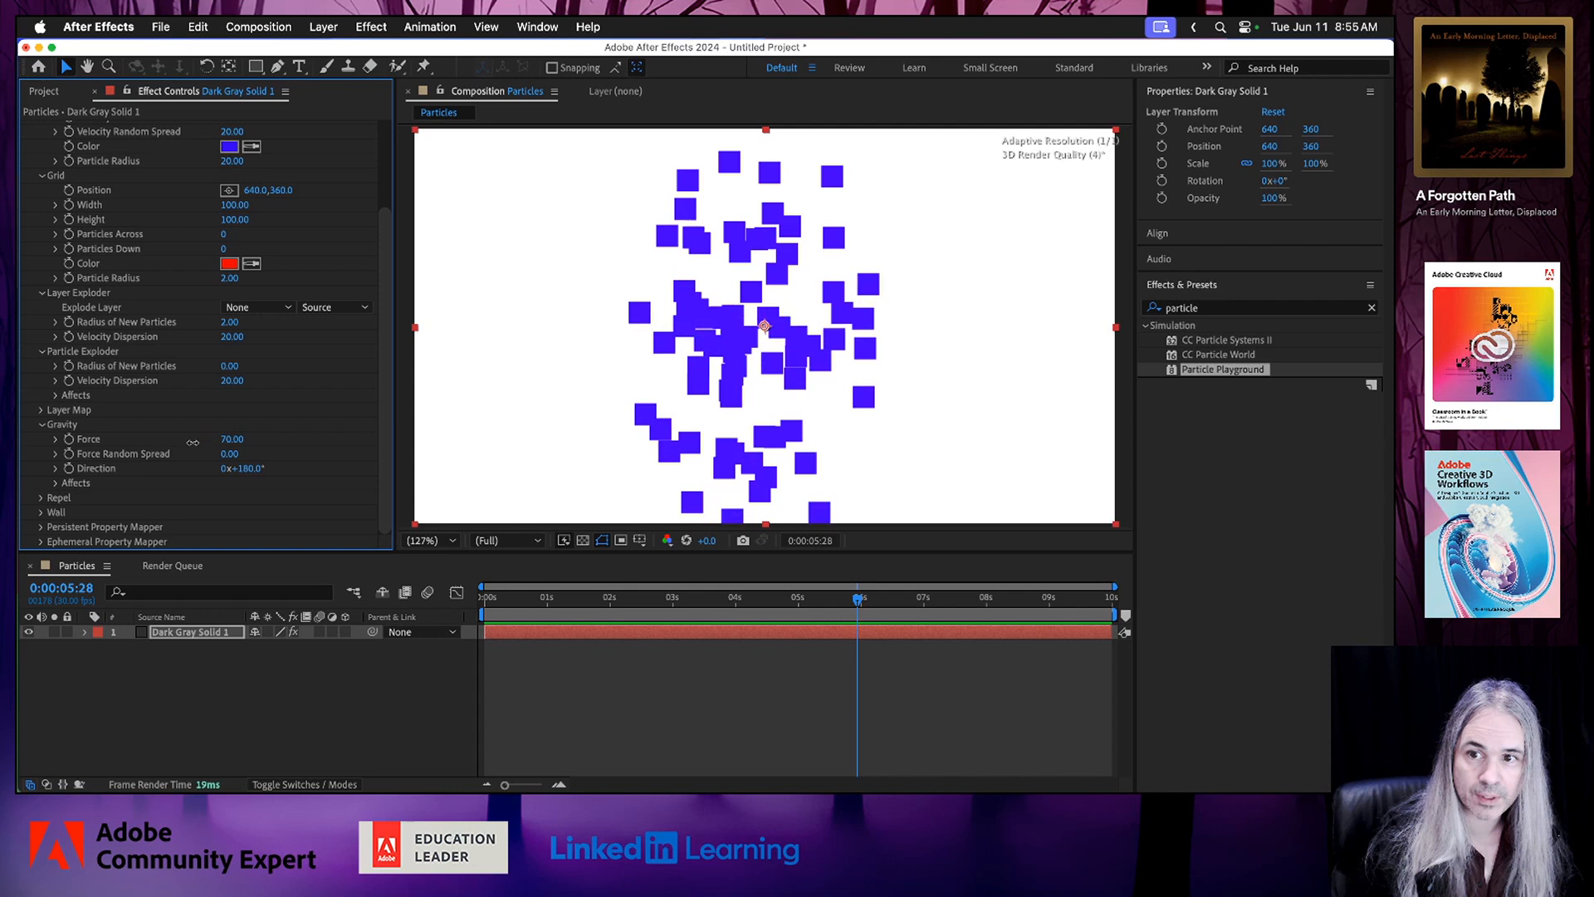
{"action": "left_click", "coordinate": [583, 598]}
{"action": "key", "text": "space"}
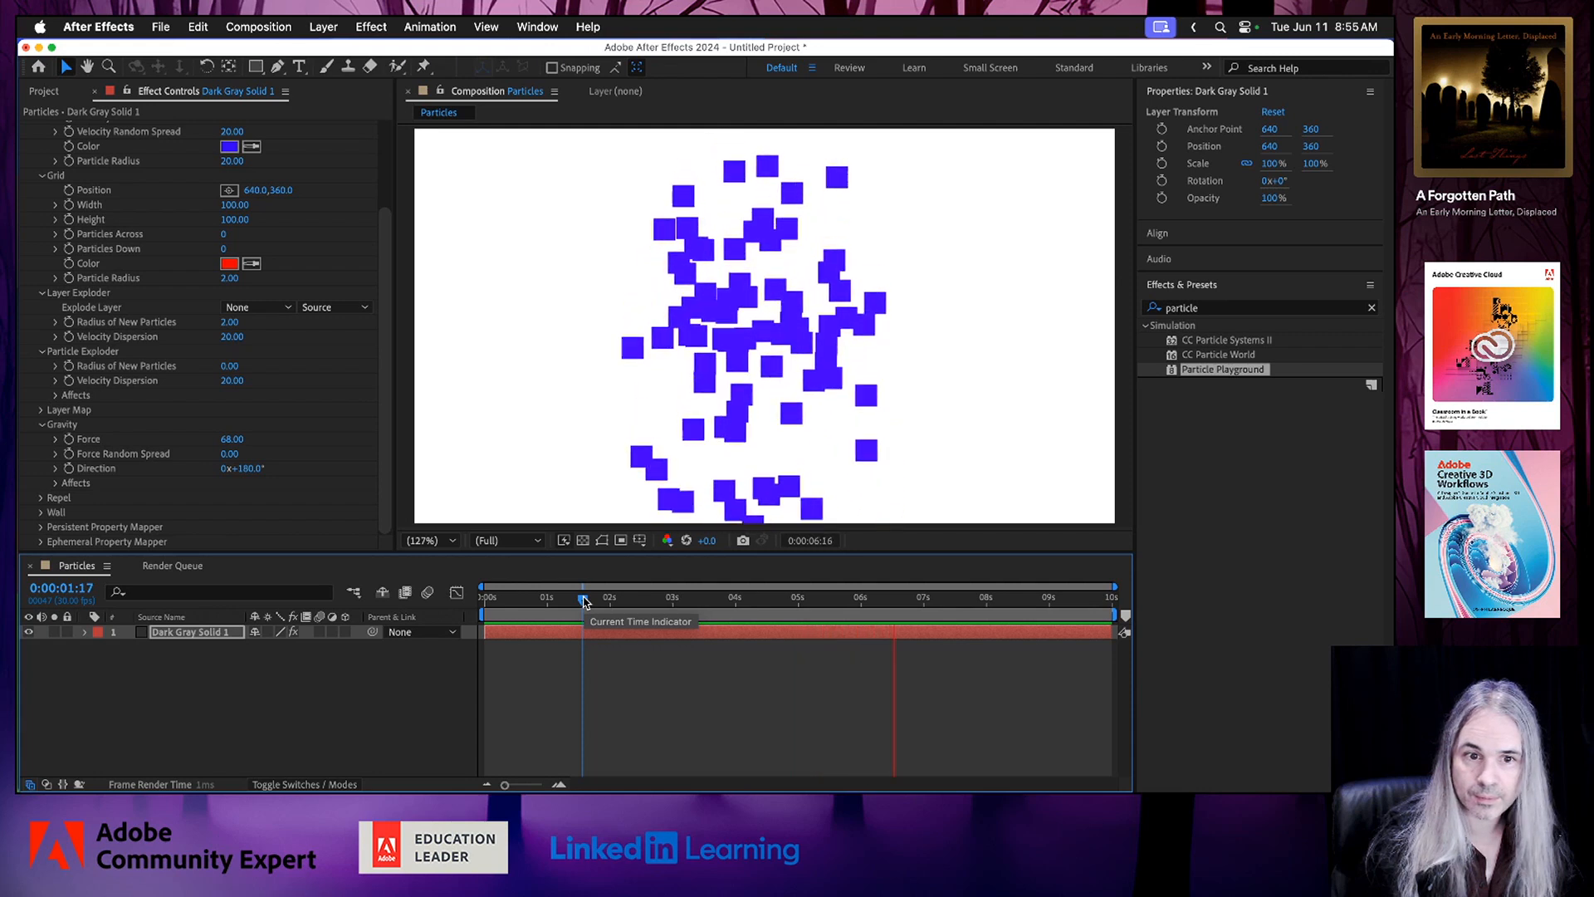
{"action": "key", "text": "space"}
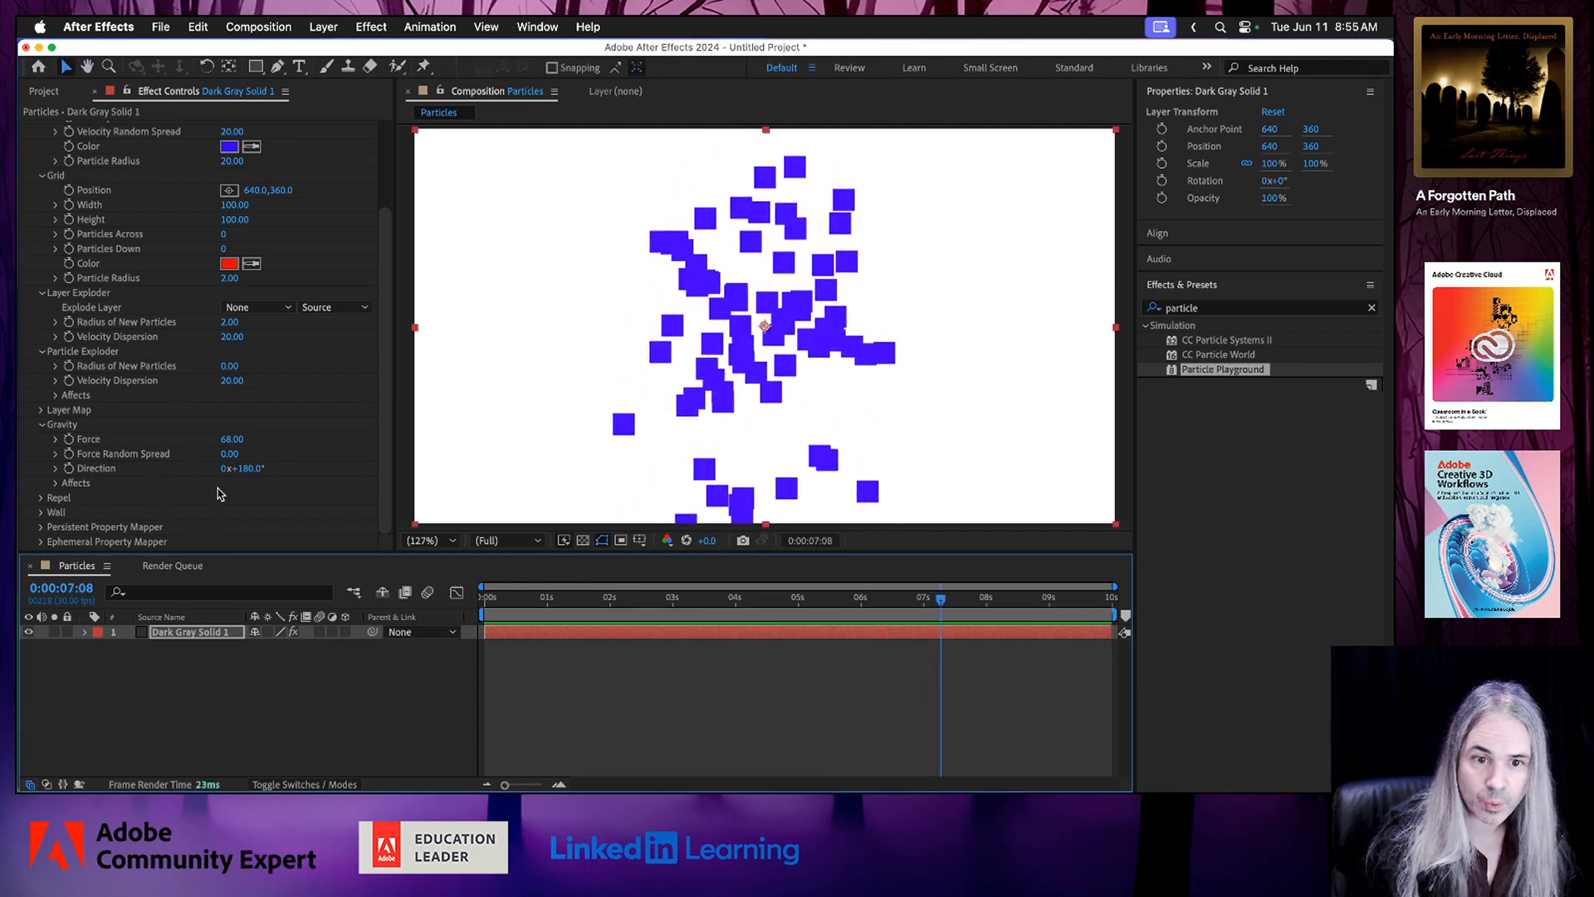
Set the Gravity Force to 43 with a Force Random Spread of 0.12 and preview the animation.
{"action": "left_click_drag", "start_coordinate": [229, 444], "coordinate": [207, 438]}
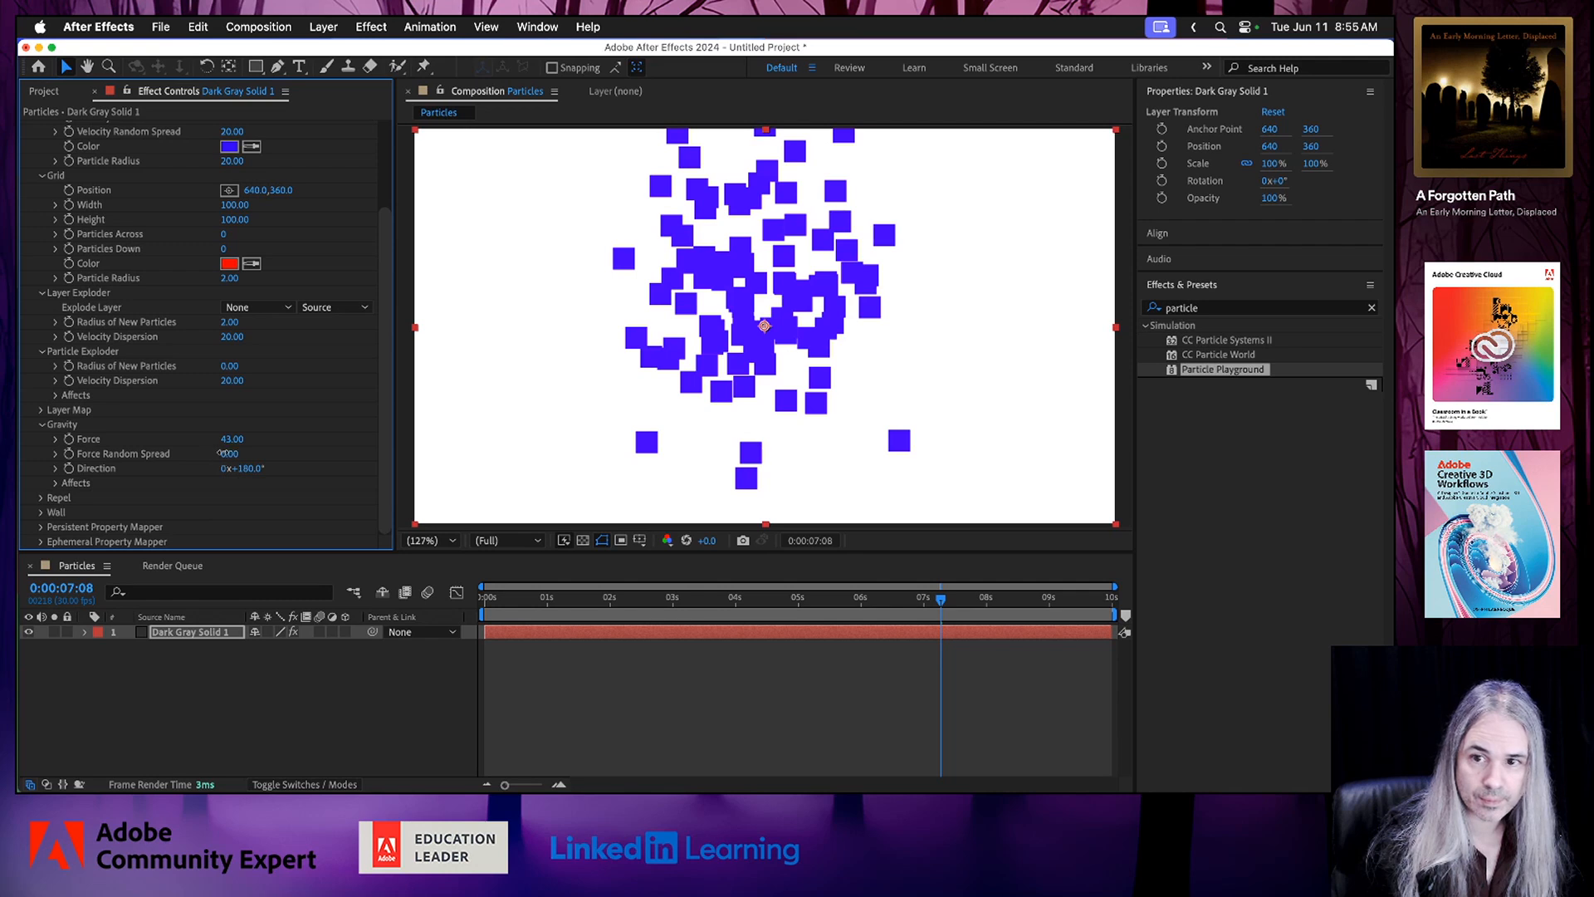
{"action": "left_click_drag", "start_coordinate": [222, 453], "coordinate": [233, 454]}
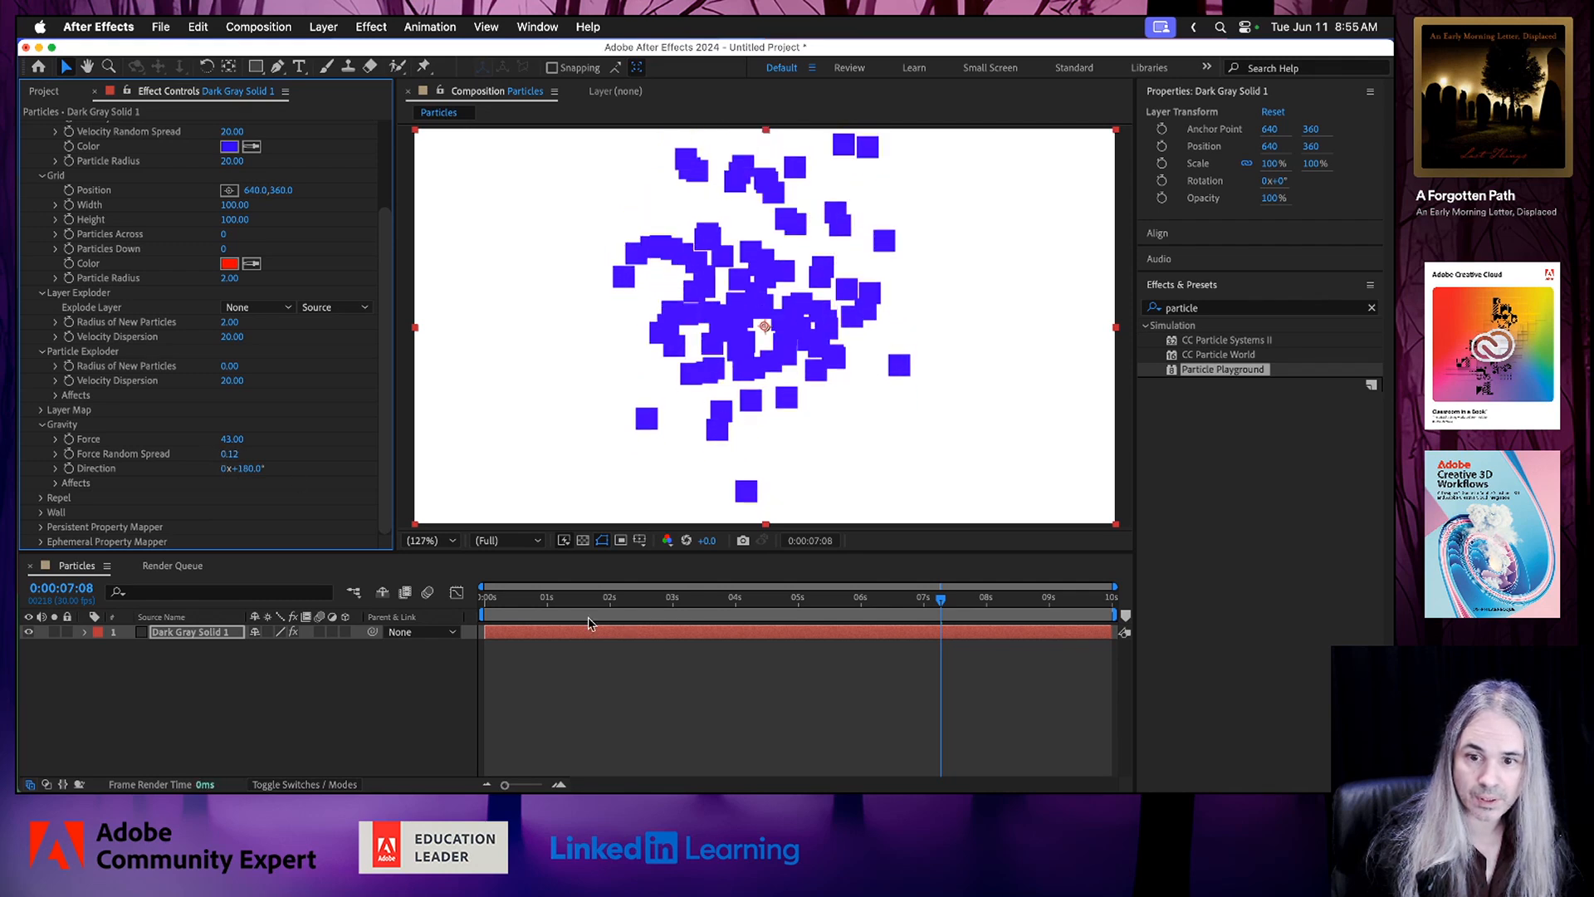
{"action": "left_click", "coordinate": [532, 598]}
{"action": "key", "text": "space"}
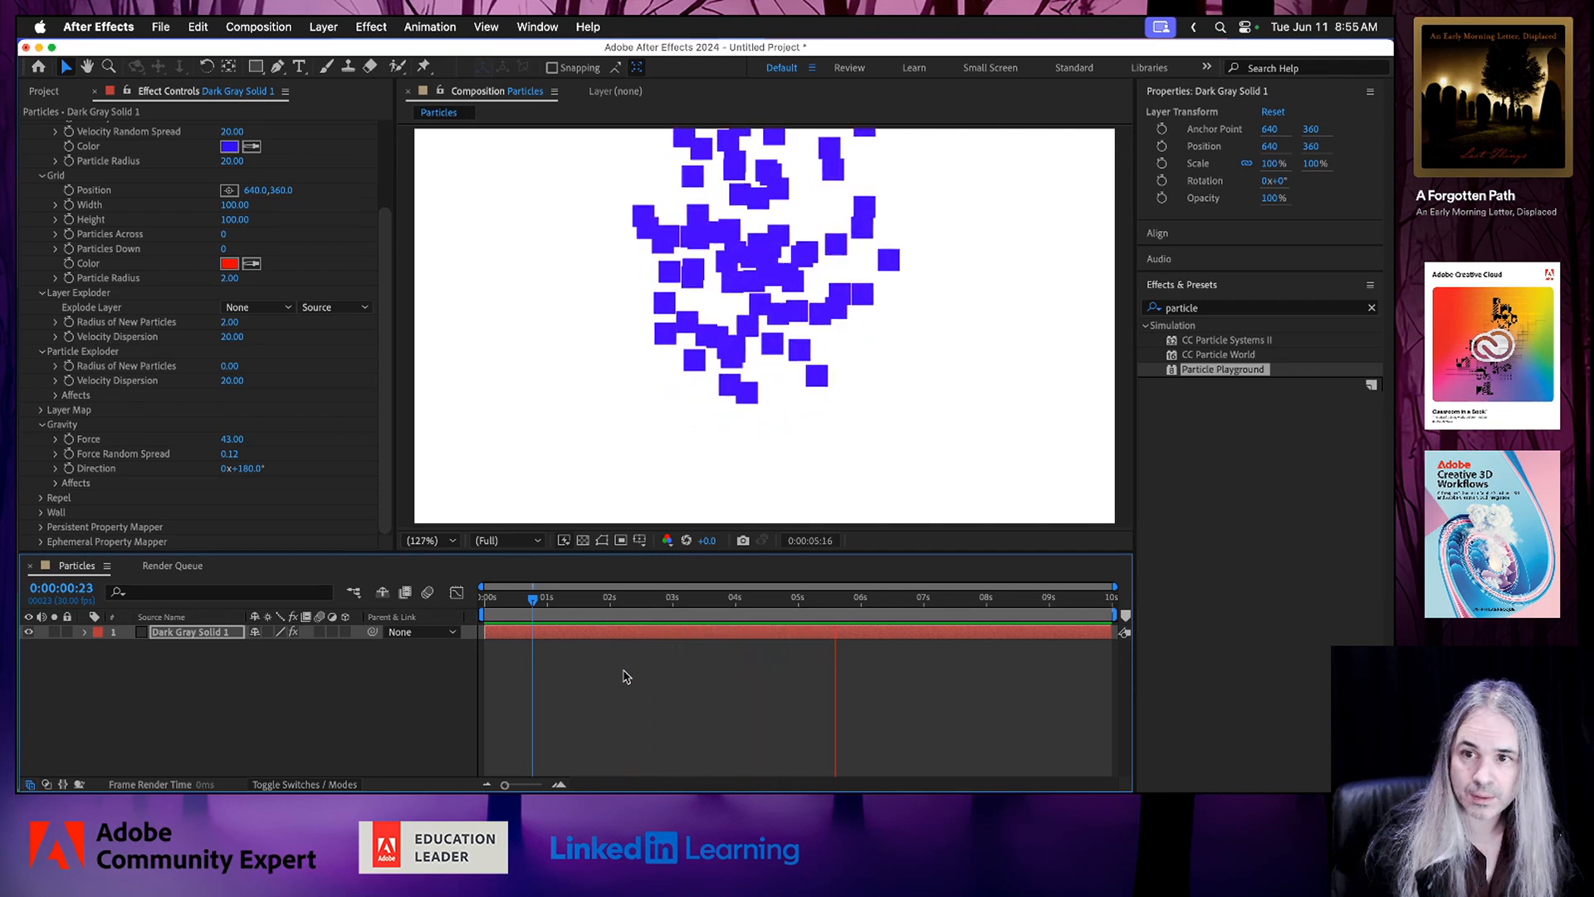
{"action": "key", "text": "space"}
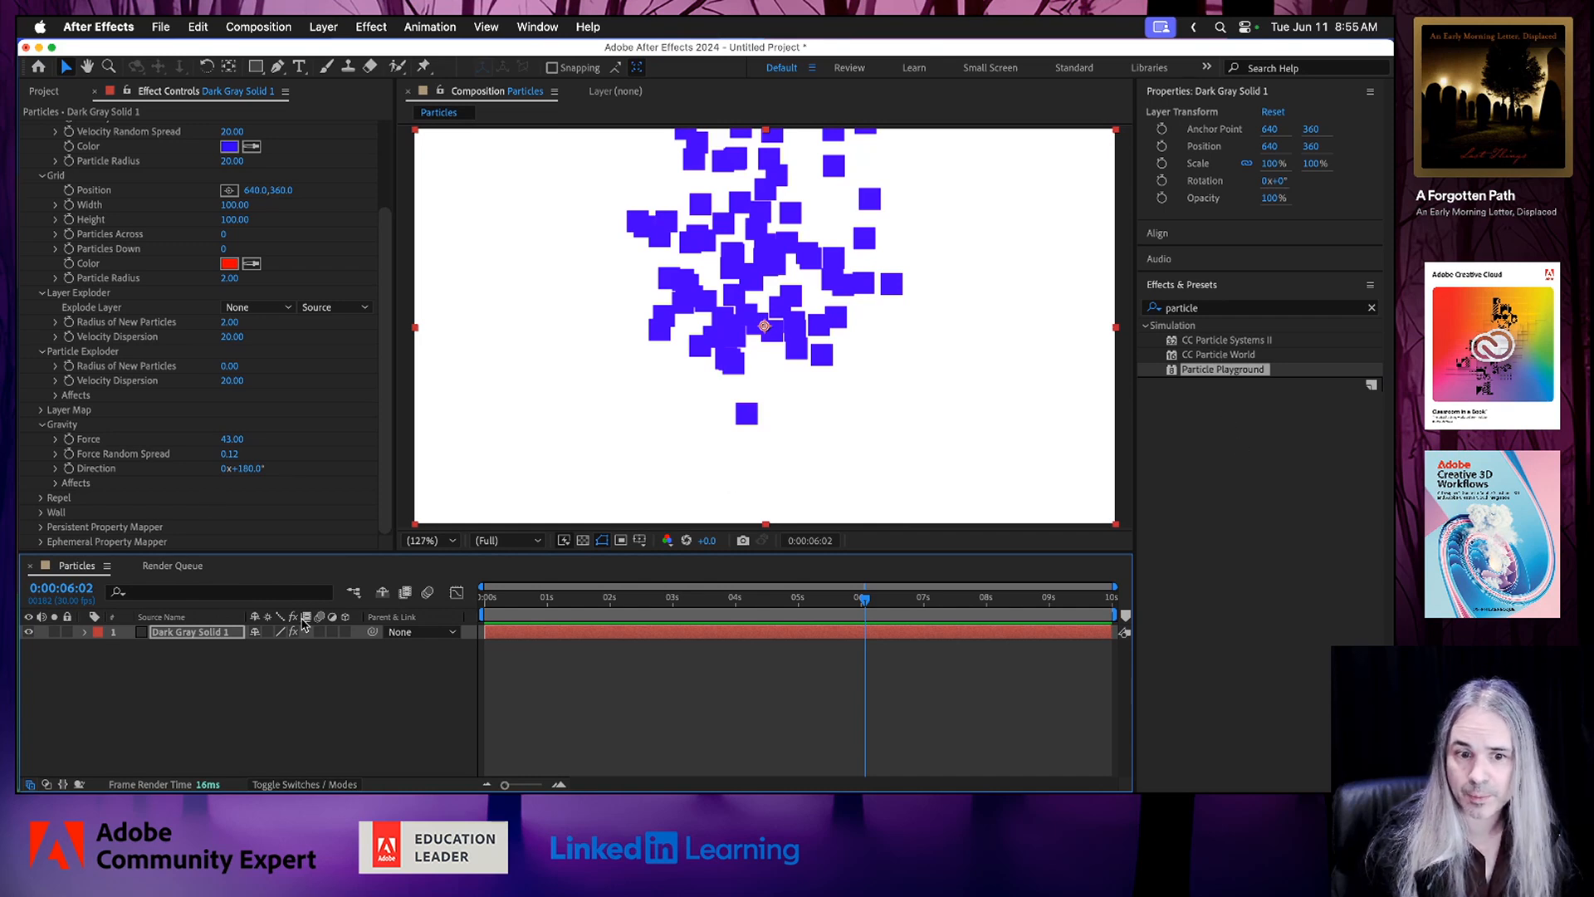
Create a new solid layer named "Partical Systems II" with the default size and color.
{"action": "left_click", "coordinate": [195, 702]}
{"action": "right_click", "coordinate": [191, 692]}
{"action": "mouse_move", "coordinate": [332, 566]}
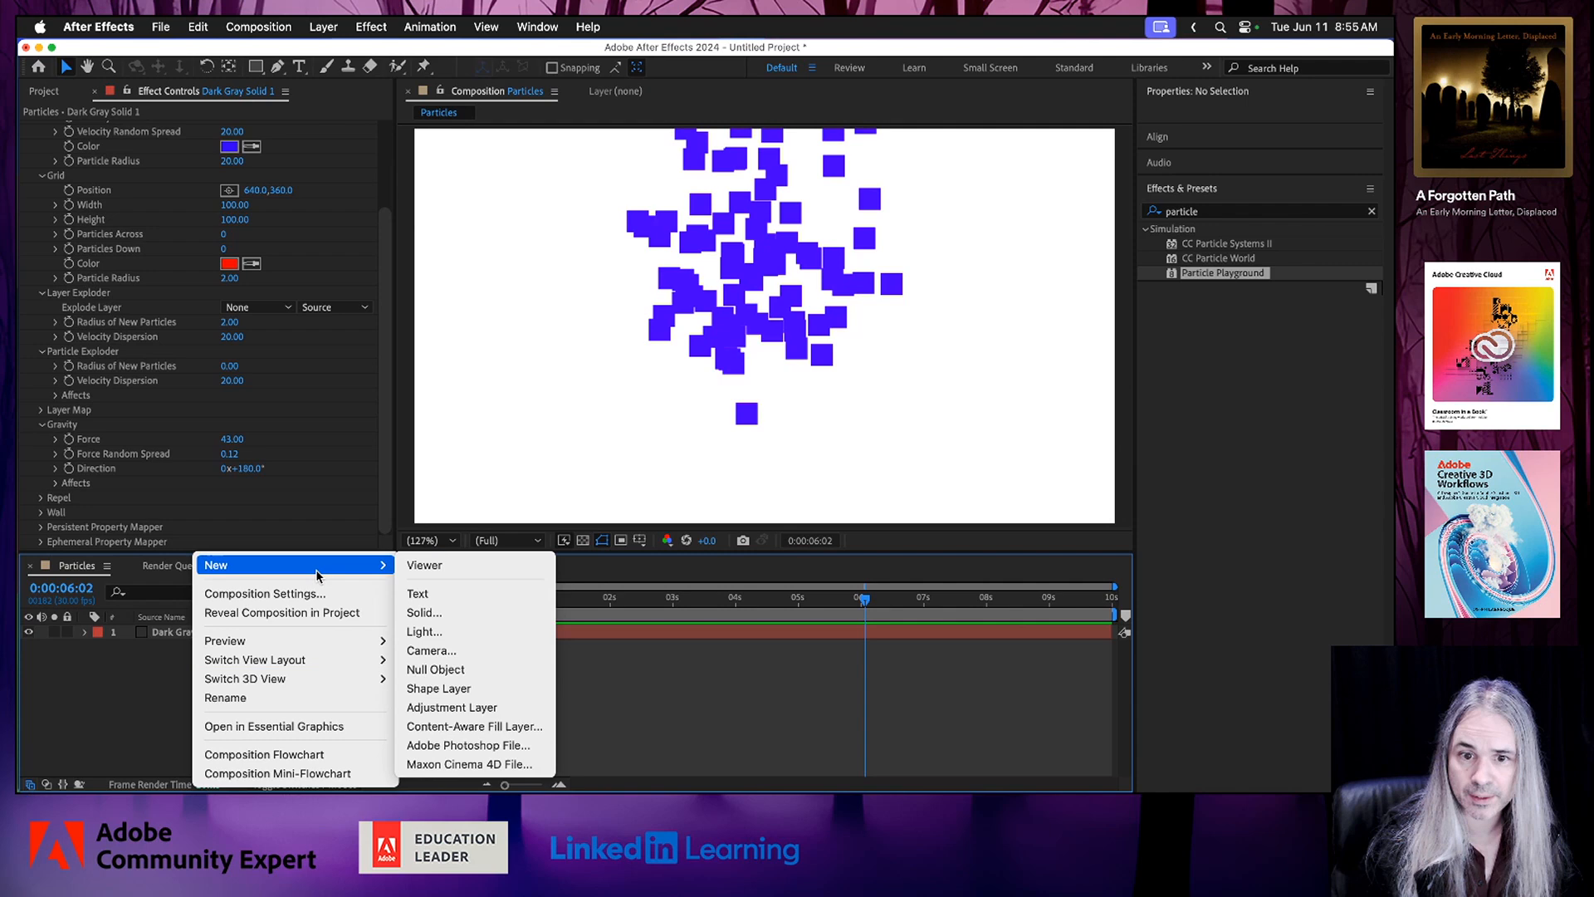
{"action": "left_click", "coordinate": [446, 613]}
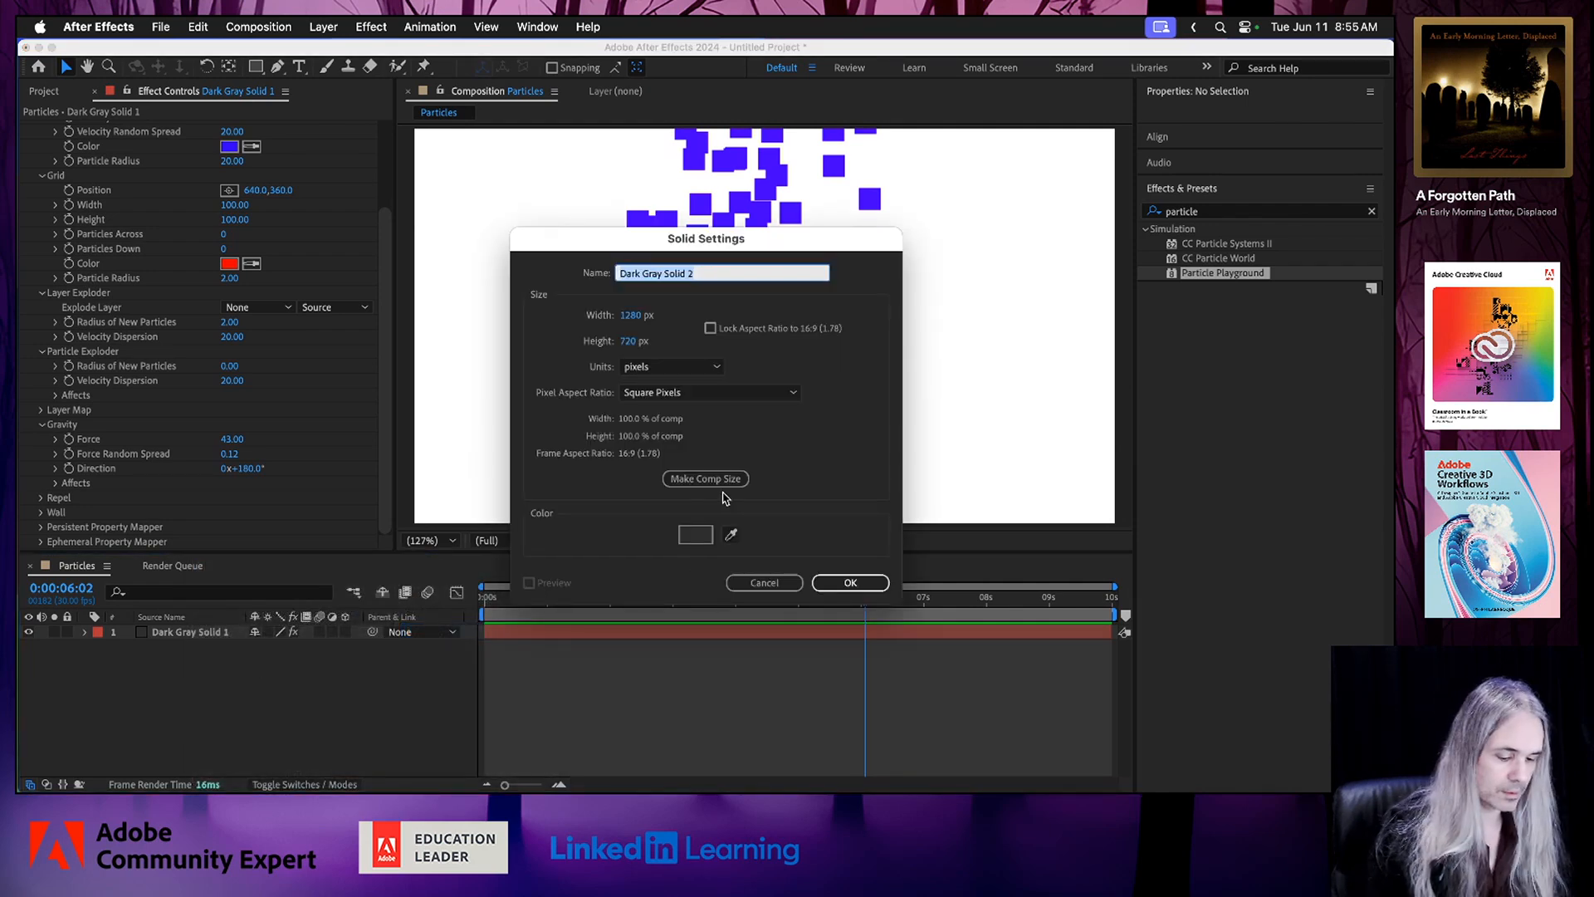
{"action": "type", "text": "Partical Systems"}
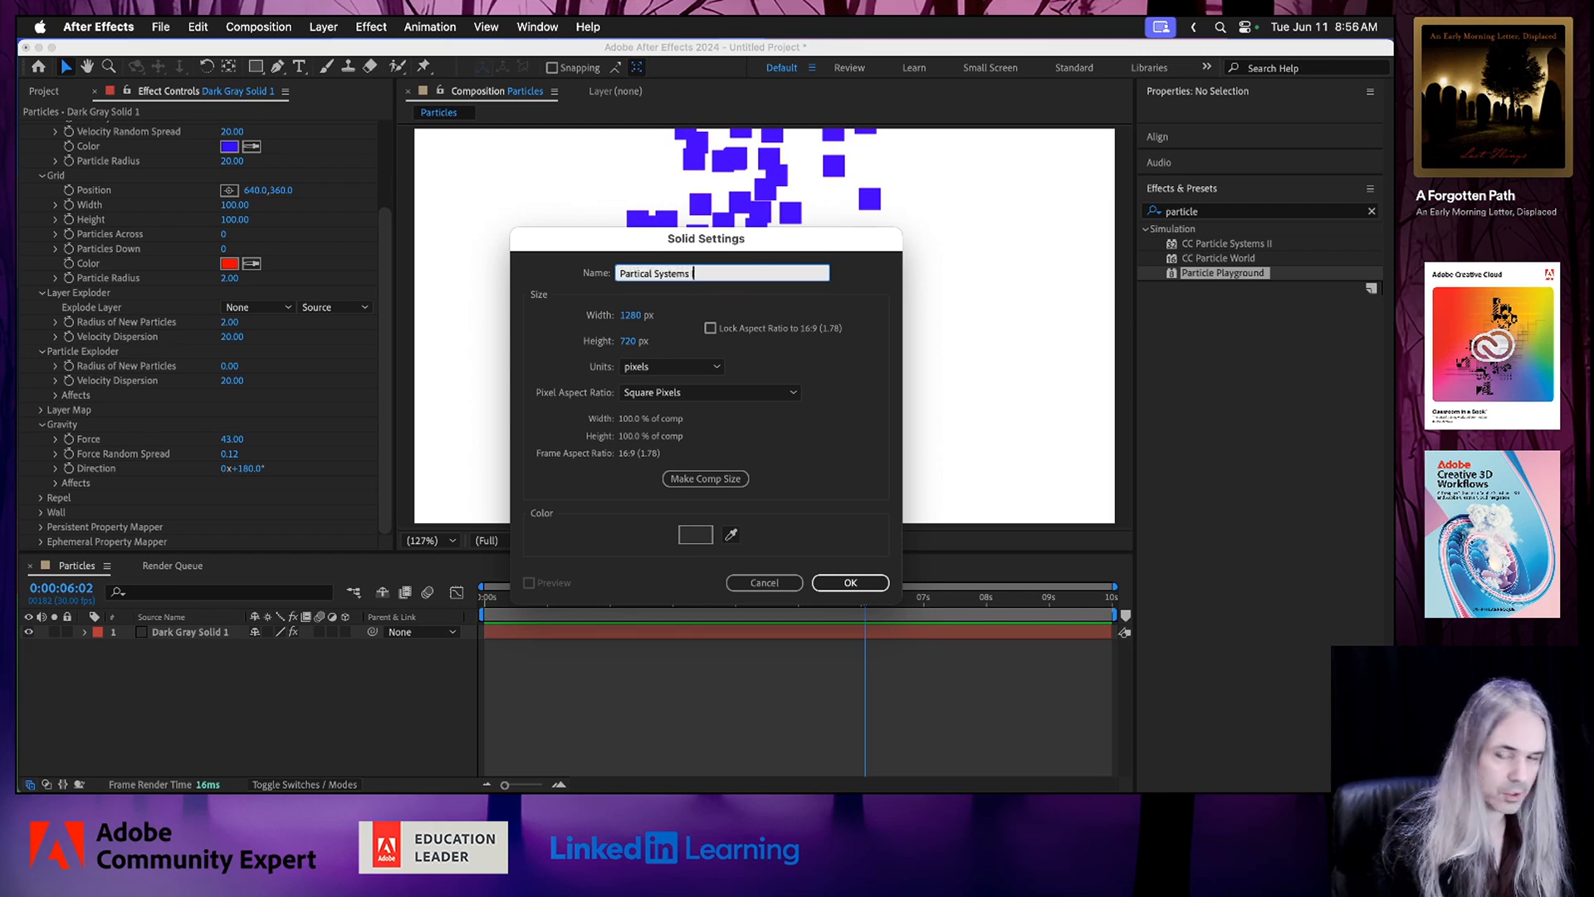
{"action": "type", "text": "II"}
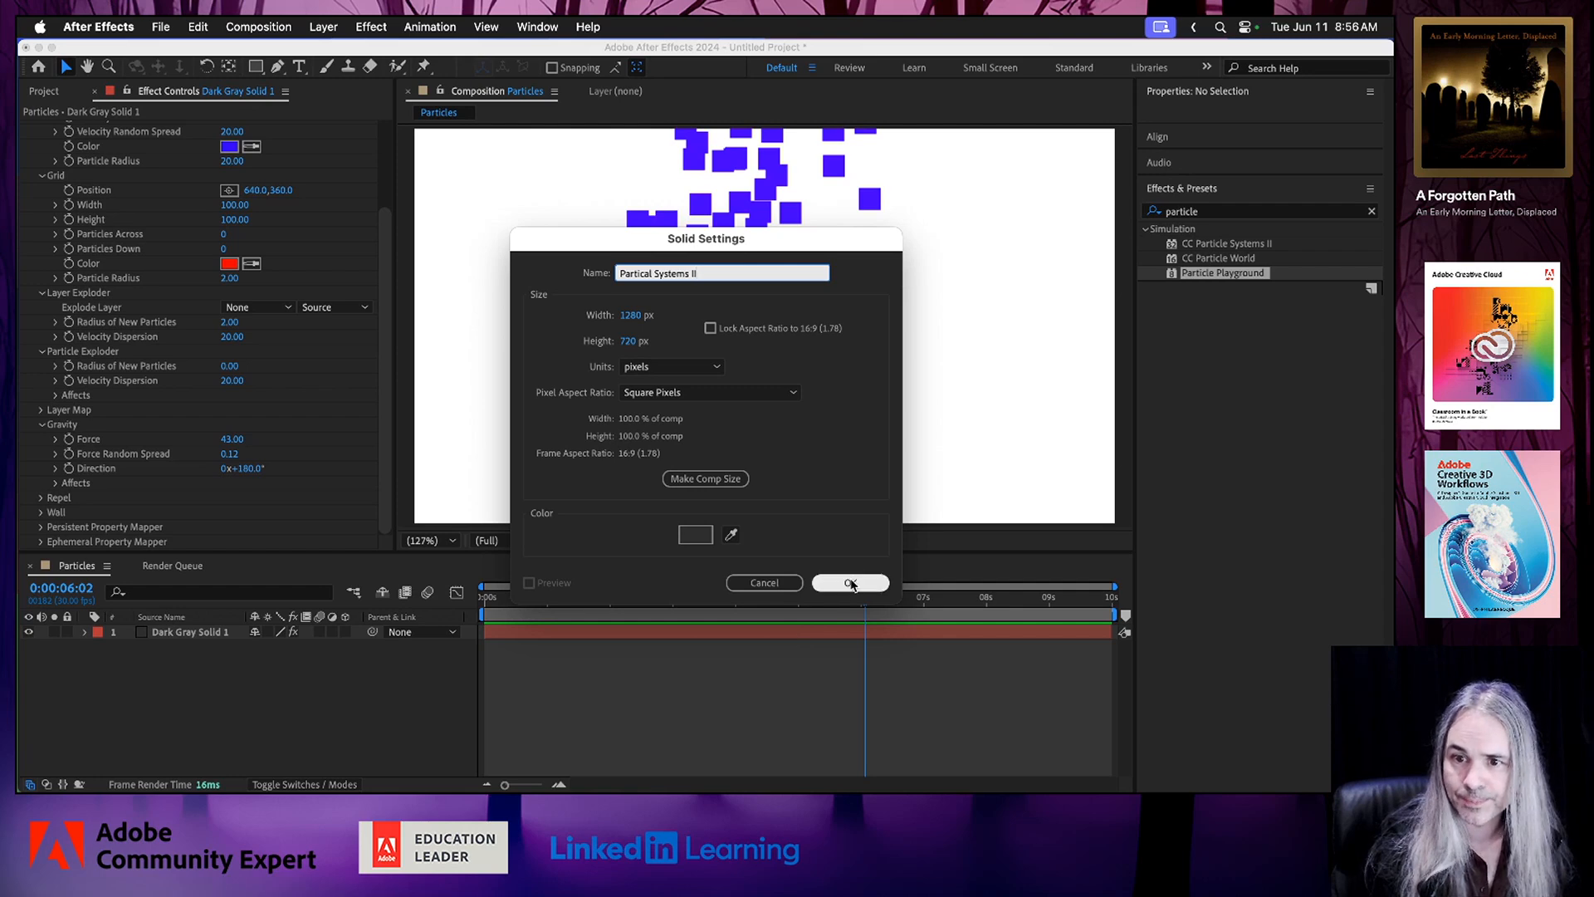
{"action": "left_click", "coordinate": [850, 582]}
Rename the Dark Gray Solid 1 layer as "Particle Playground".
{"action": "left_click", "coordinate": [217, 648]}
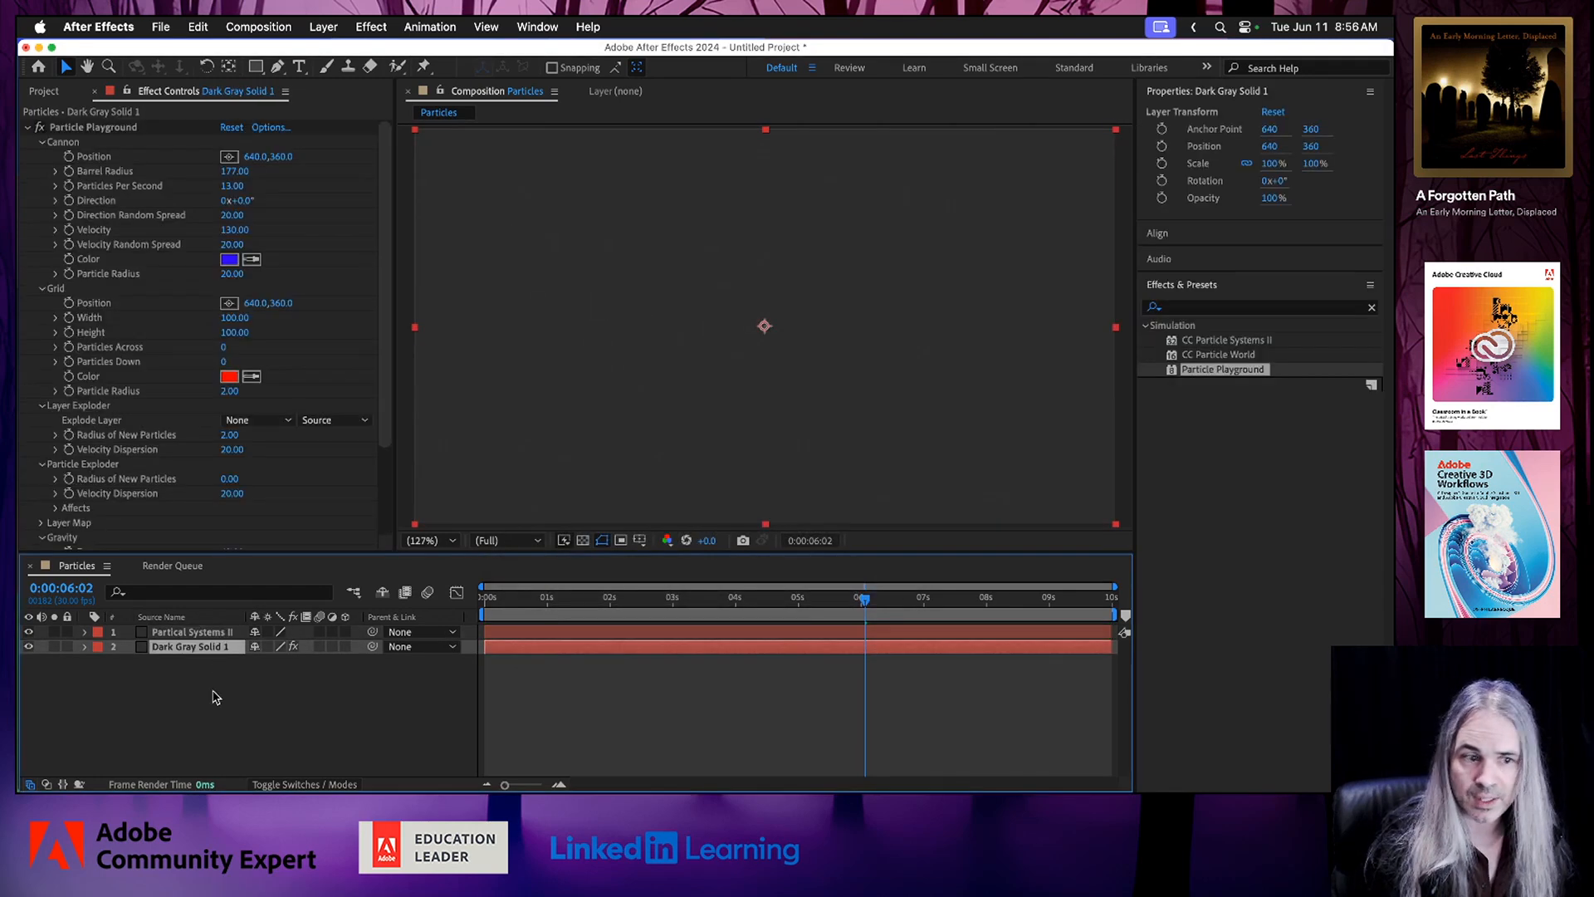
{"action": "key", "text": "Return"}
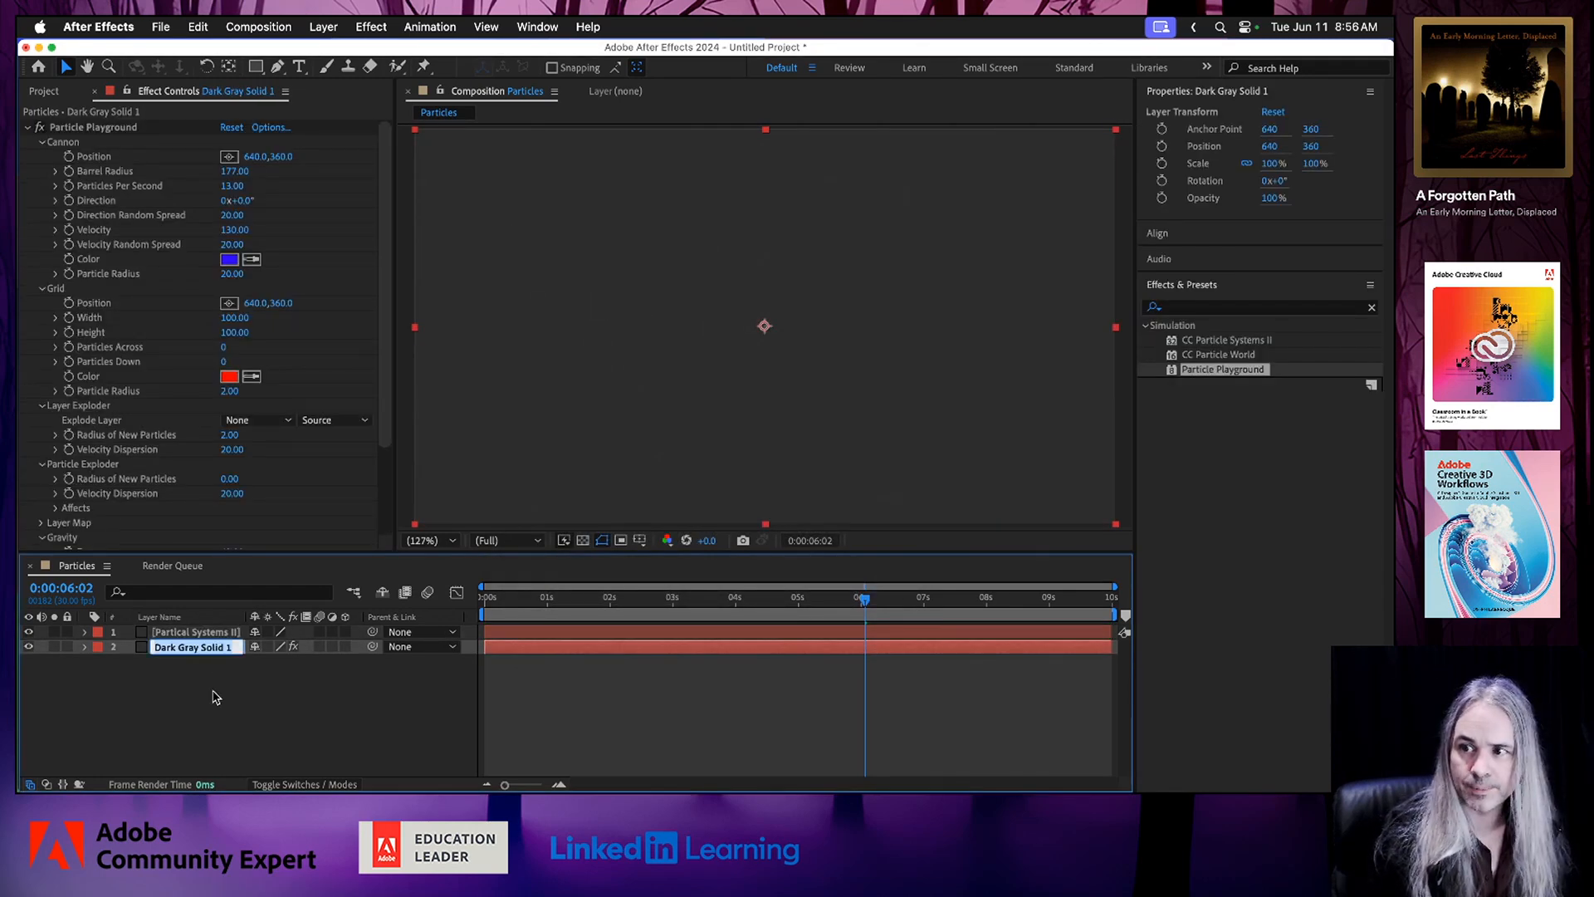
{"action": "type", "text": "Particle Playg"}
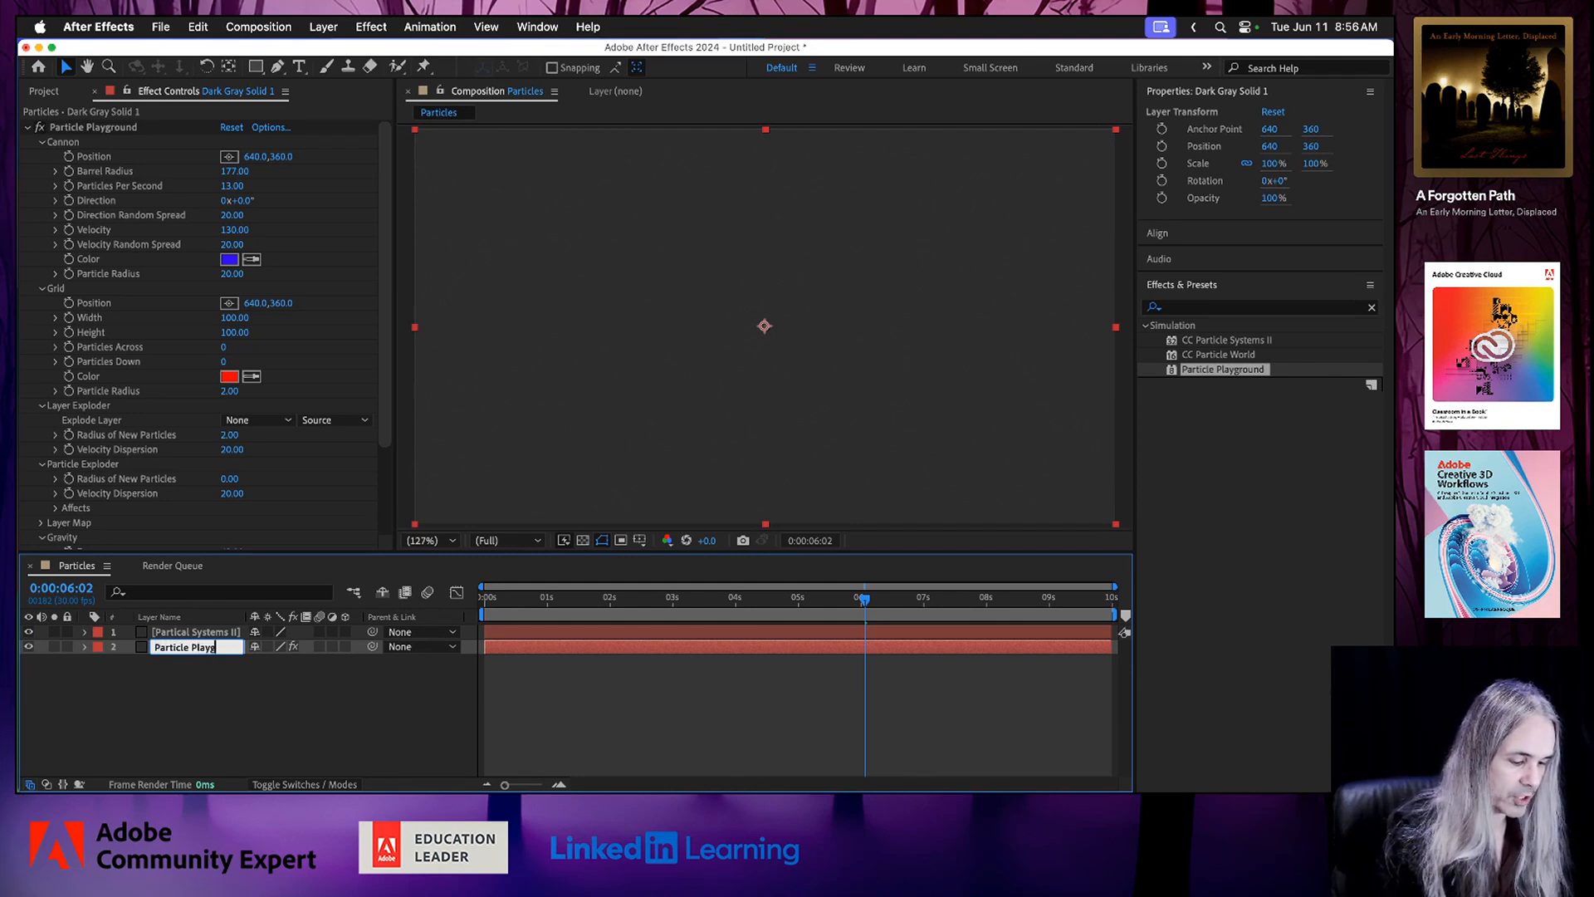
{"action": "type", "text": "round"}
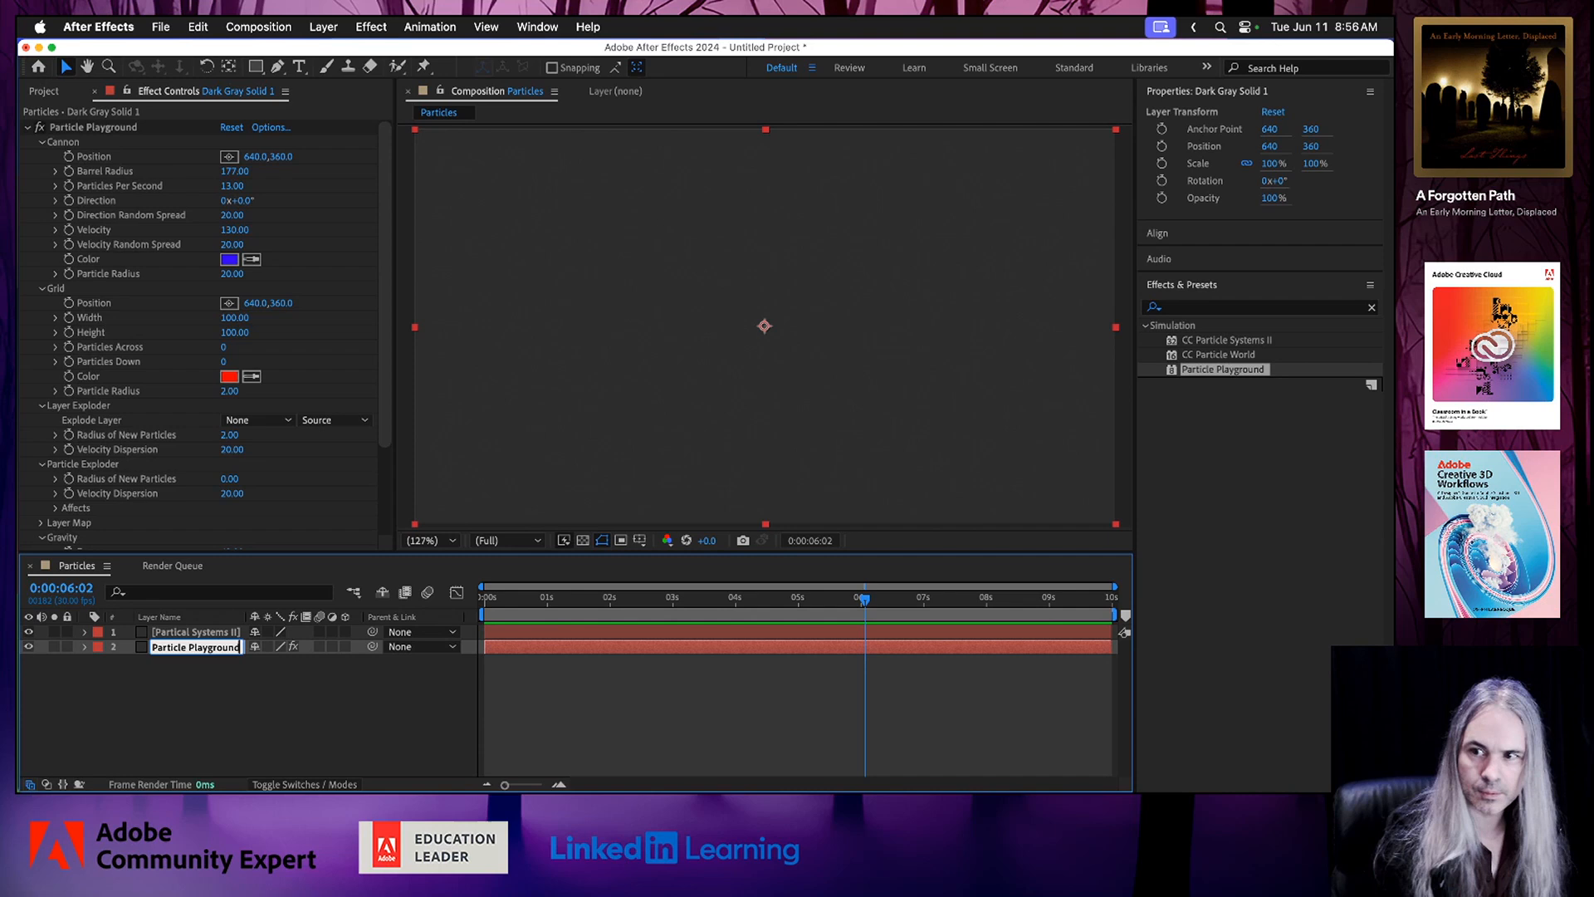
{"action": "left_click", "coordinate": [303, 728]}
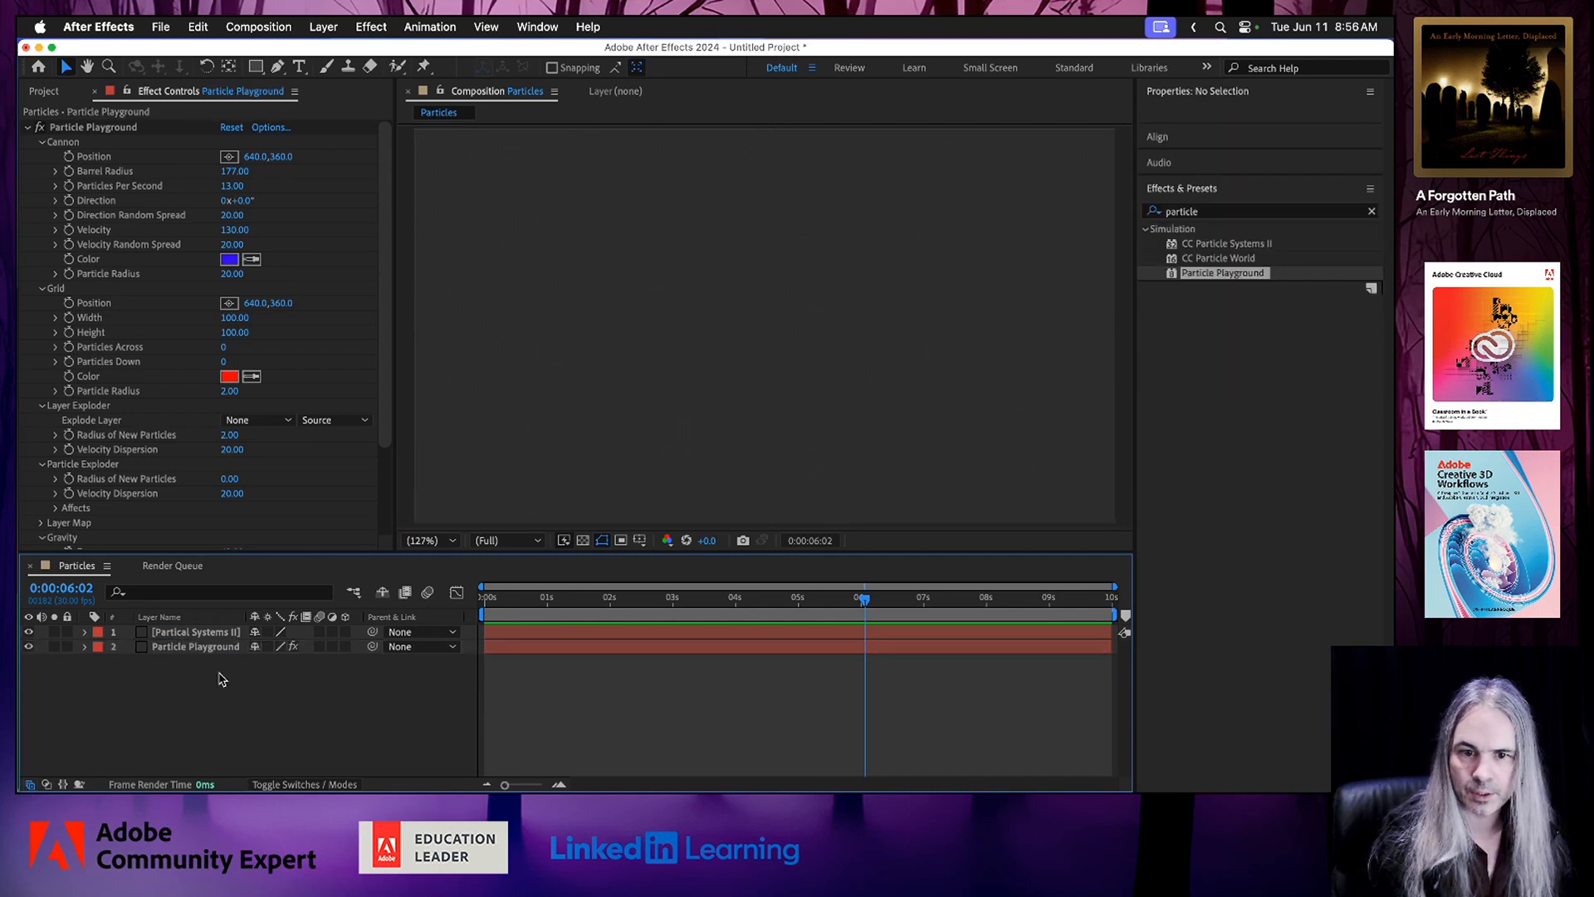
With the Particle Playground layer hidden, apply CC Particle Systems II to the Partical Systems II layer and preview the animation.
{"action": "left_click", "coordinate": [218, 635]}
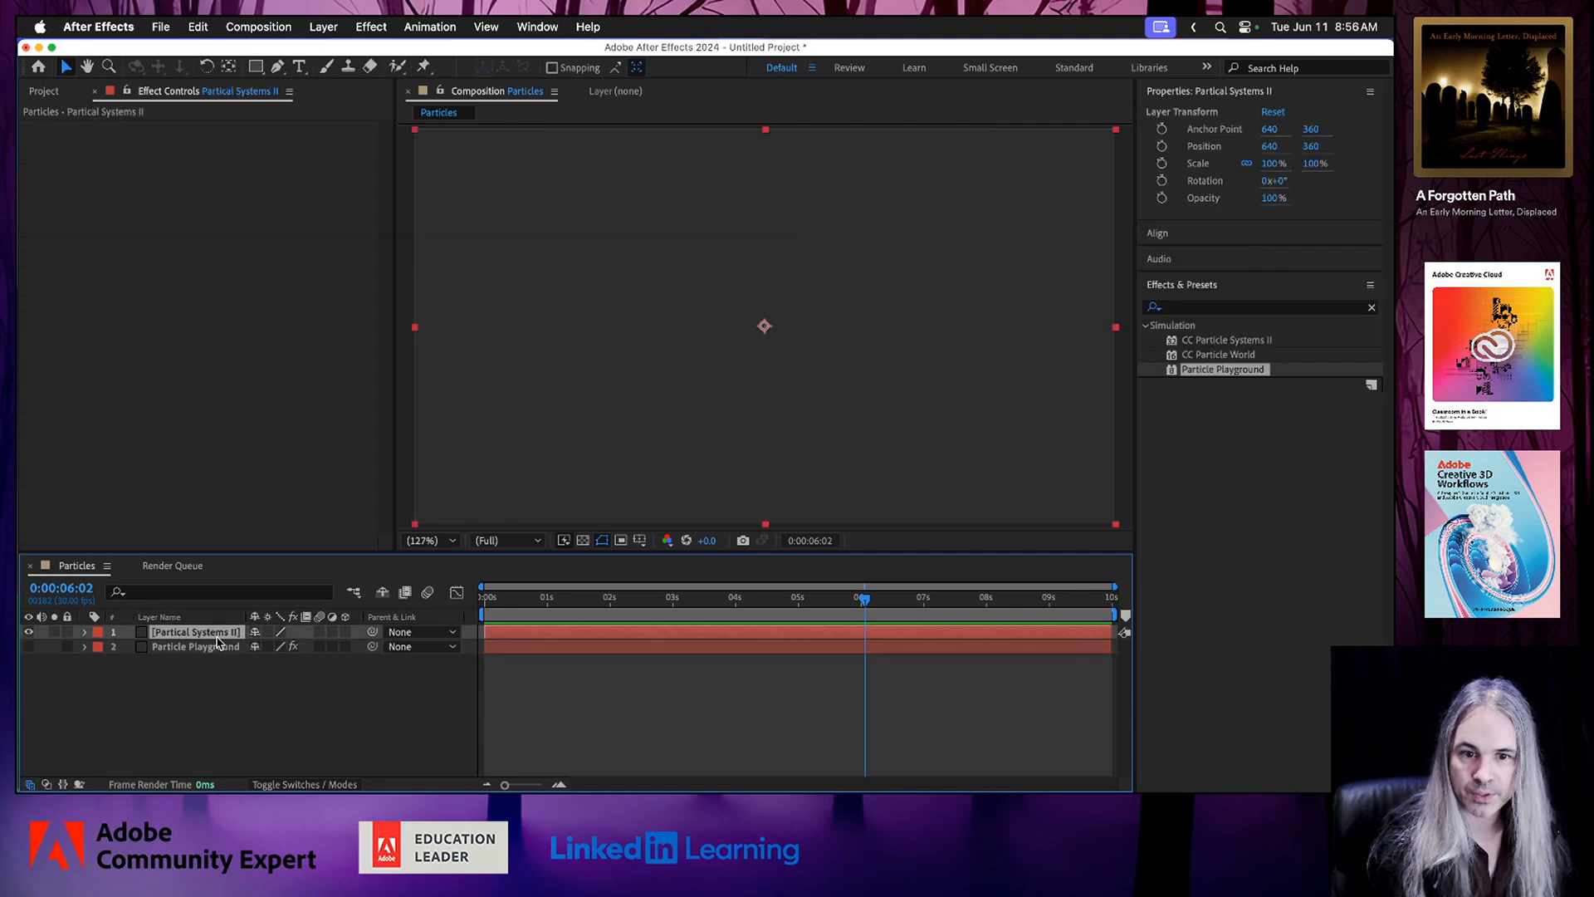
{"action": "left_click", "coordinate": [1218, 355]}
{"action": "left_click", "coordinate": [1218, 341]}
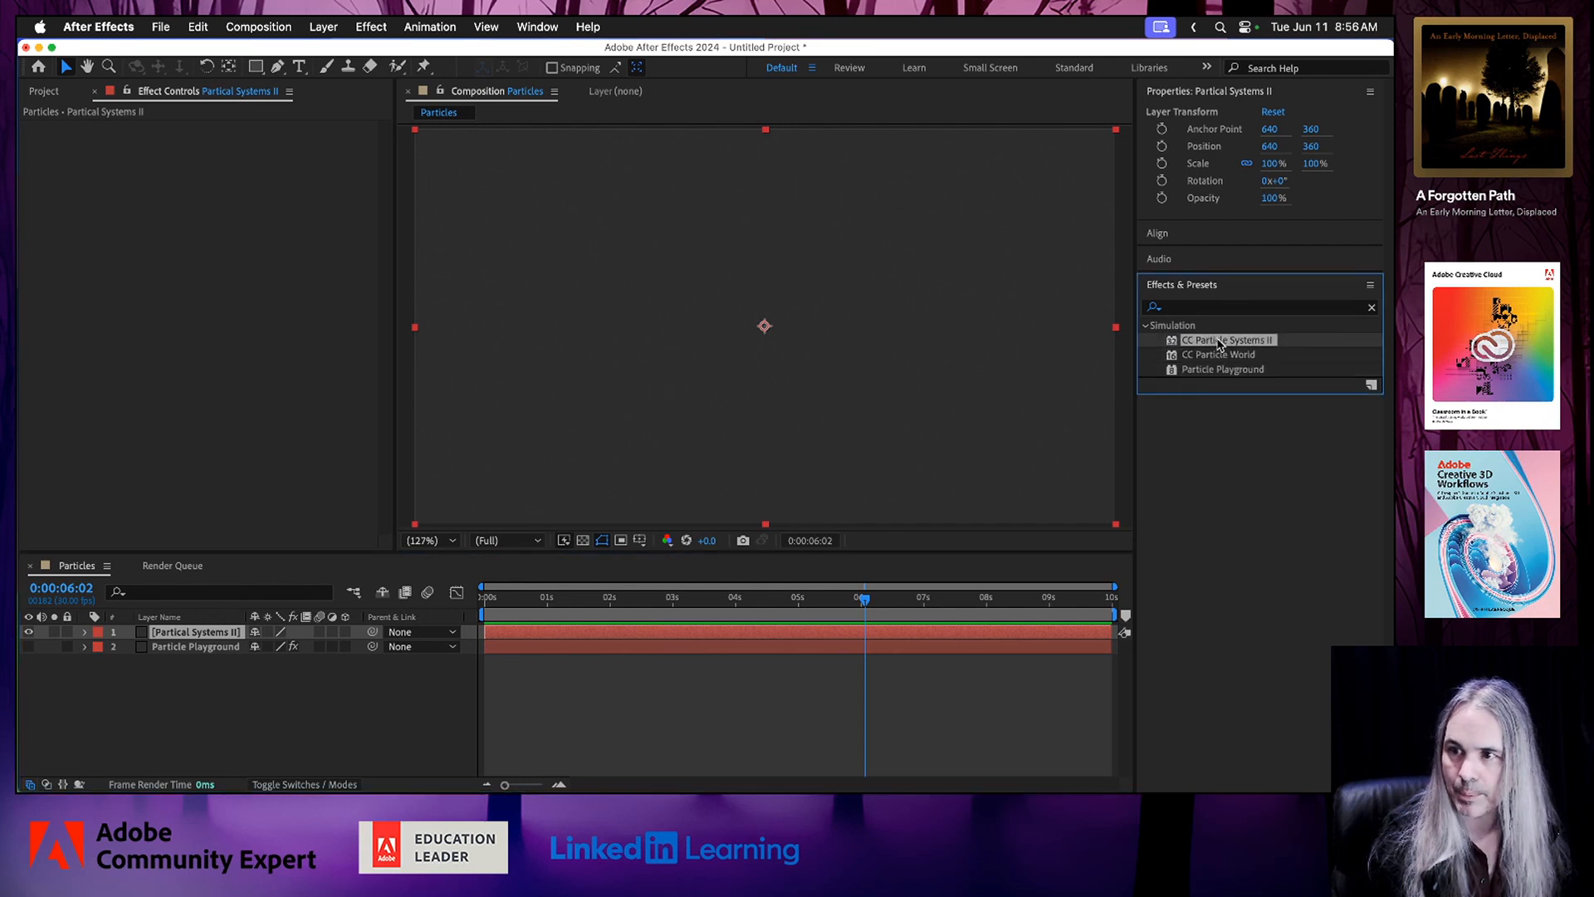
{"action": "left_click_drag", "start_coordinate": [1217, 341], "coordinate": [737, 316]}
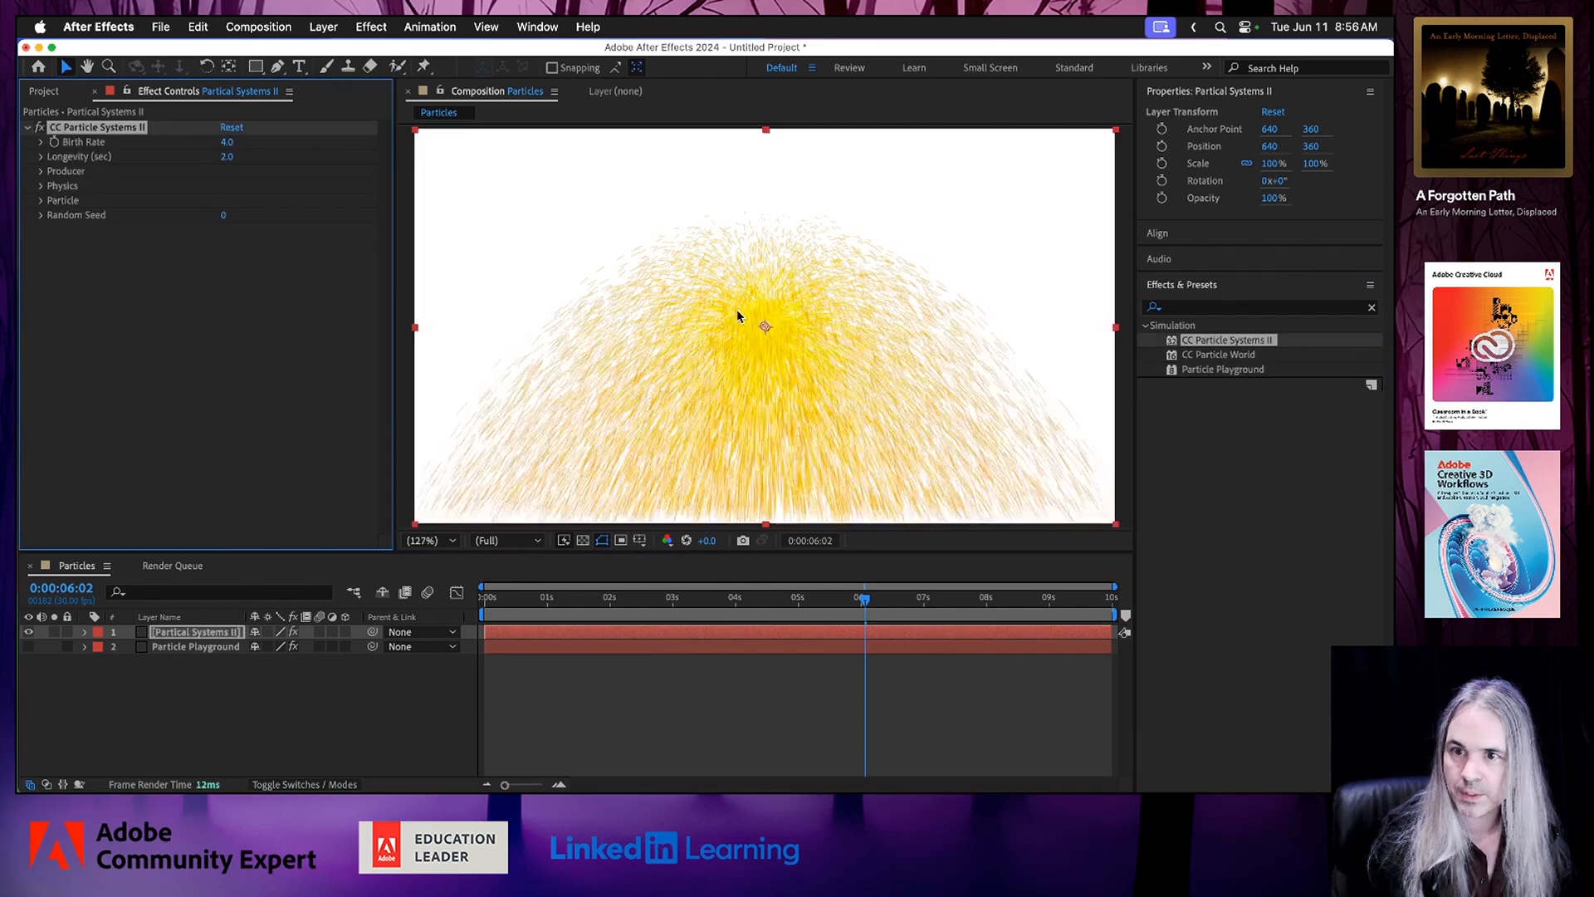
{"action": "left_click", "coordinate": [493, 603]}
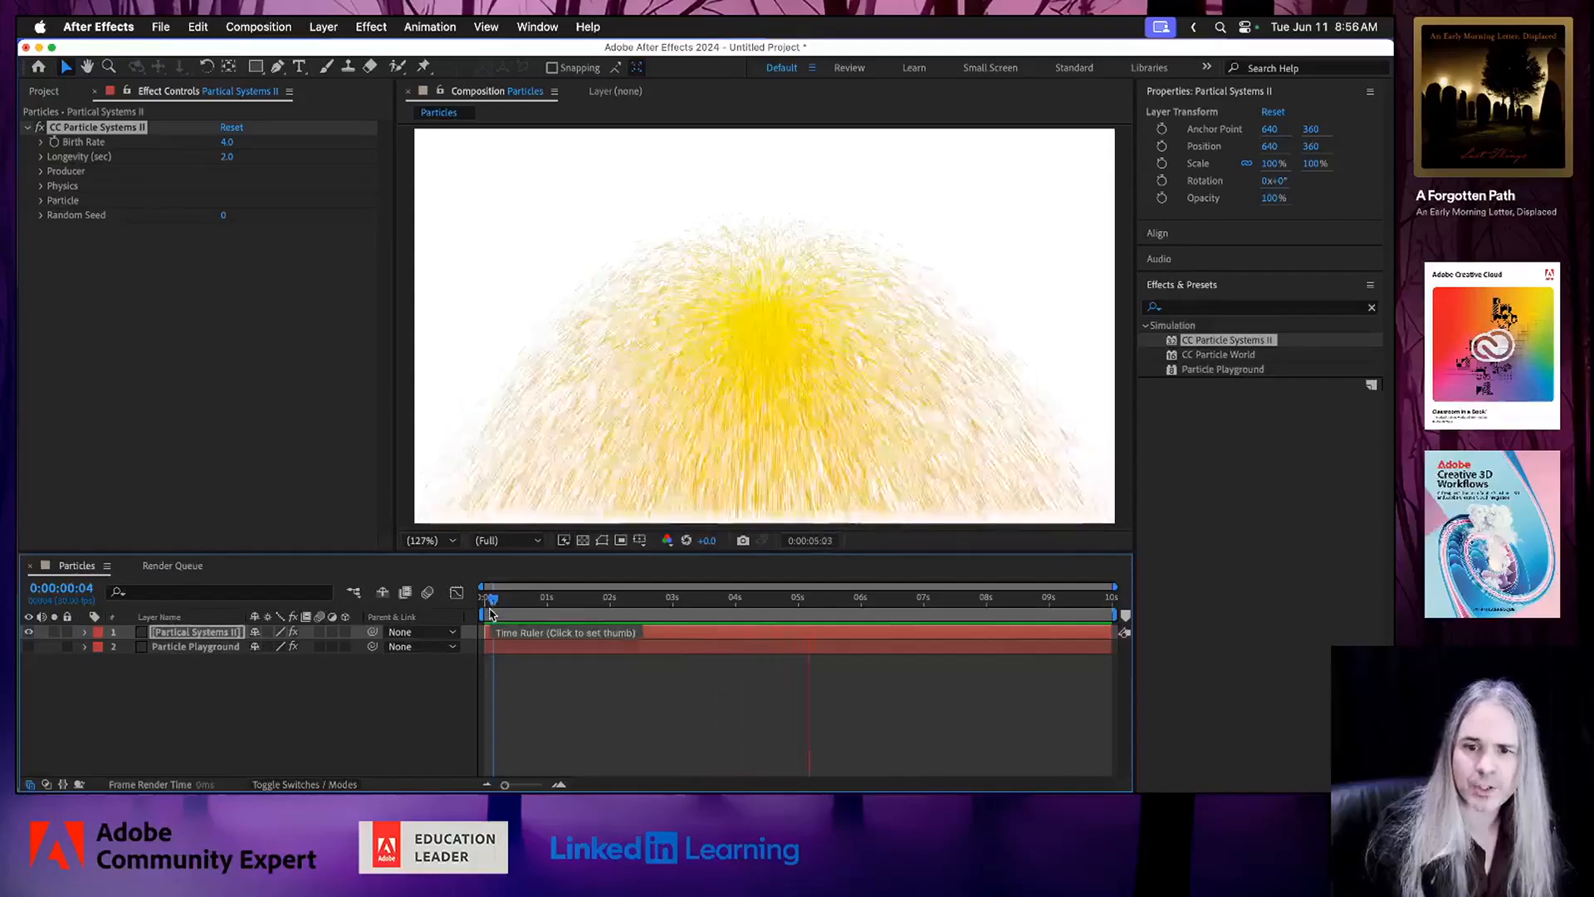
{"action": "key", "text": "space"}
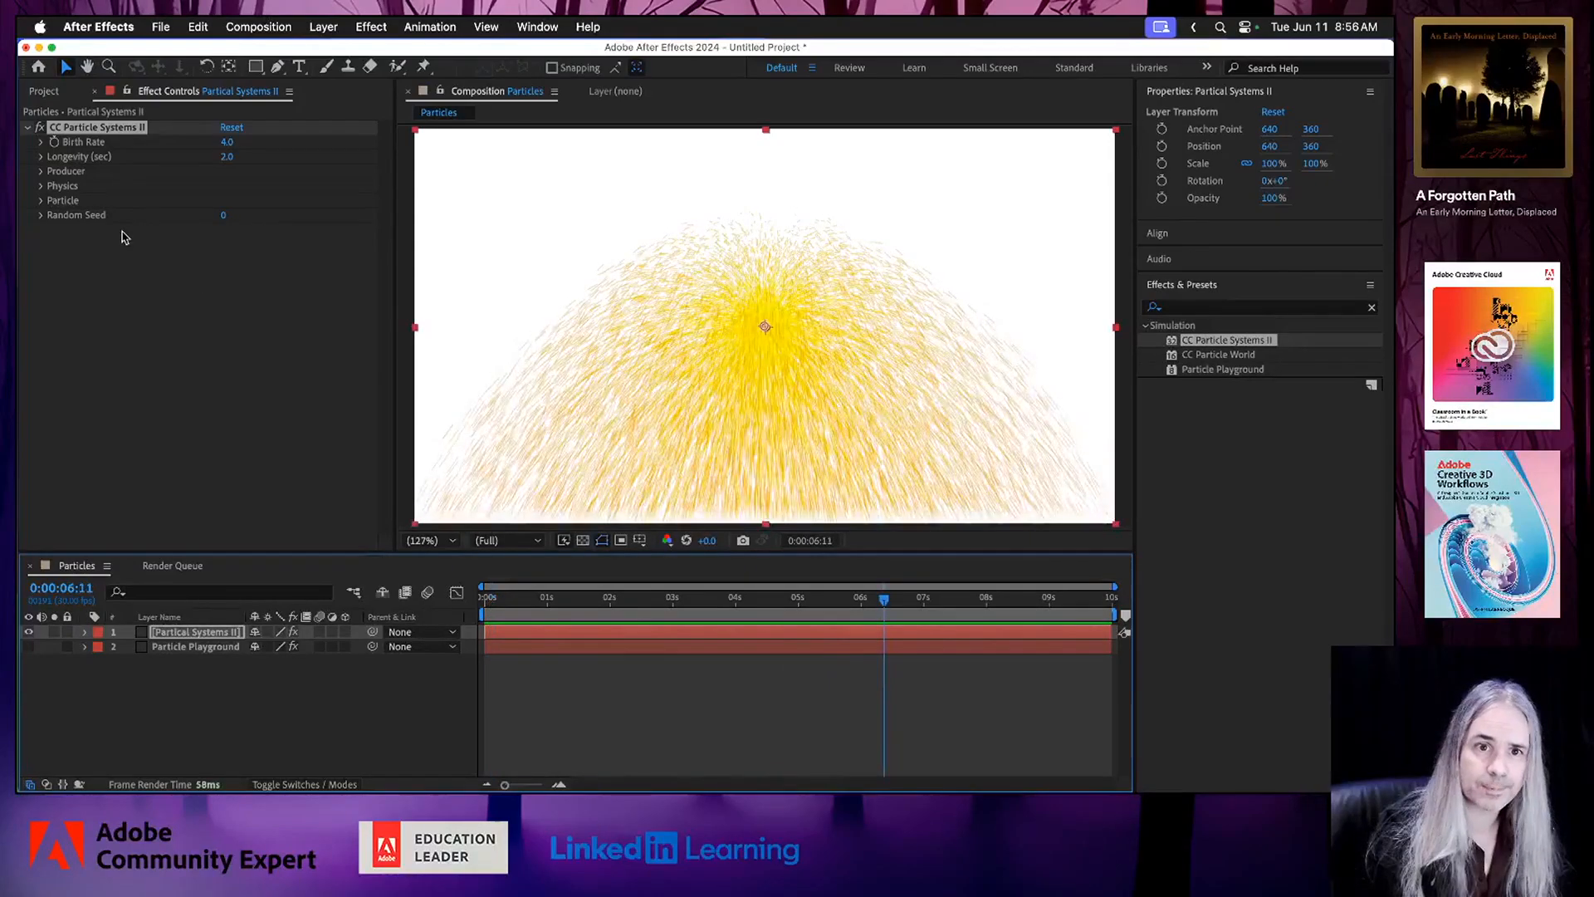
Set the CC Particle Systems II Producer's Radius X to 149 and Radius Y to 156, and preview the spread.
{"action": "left_click", "coordinate": [41, 157]}
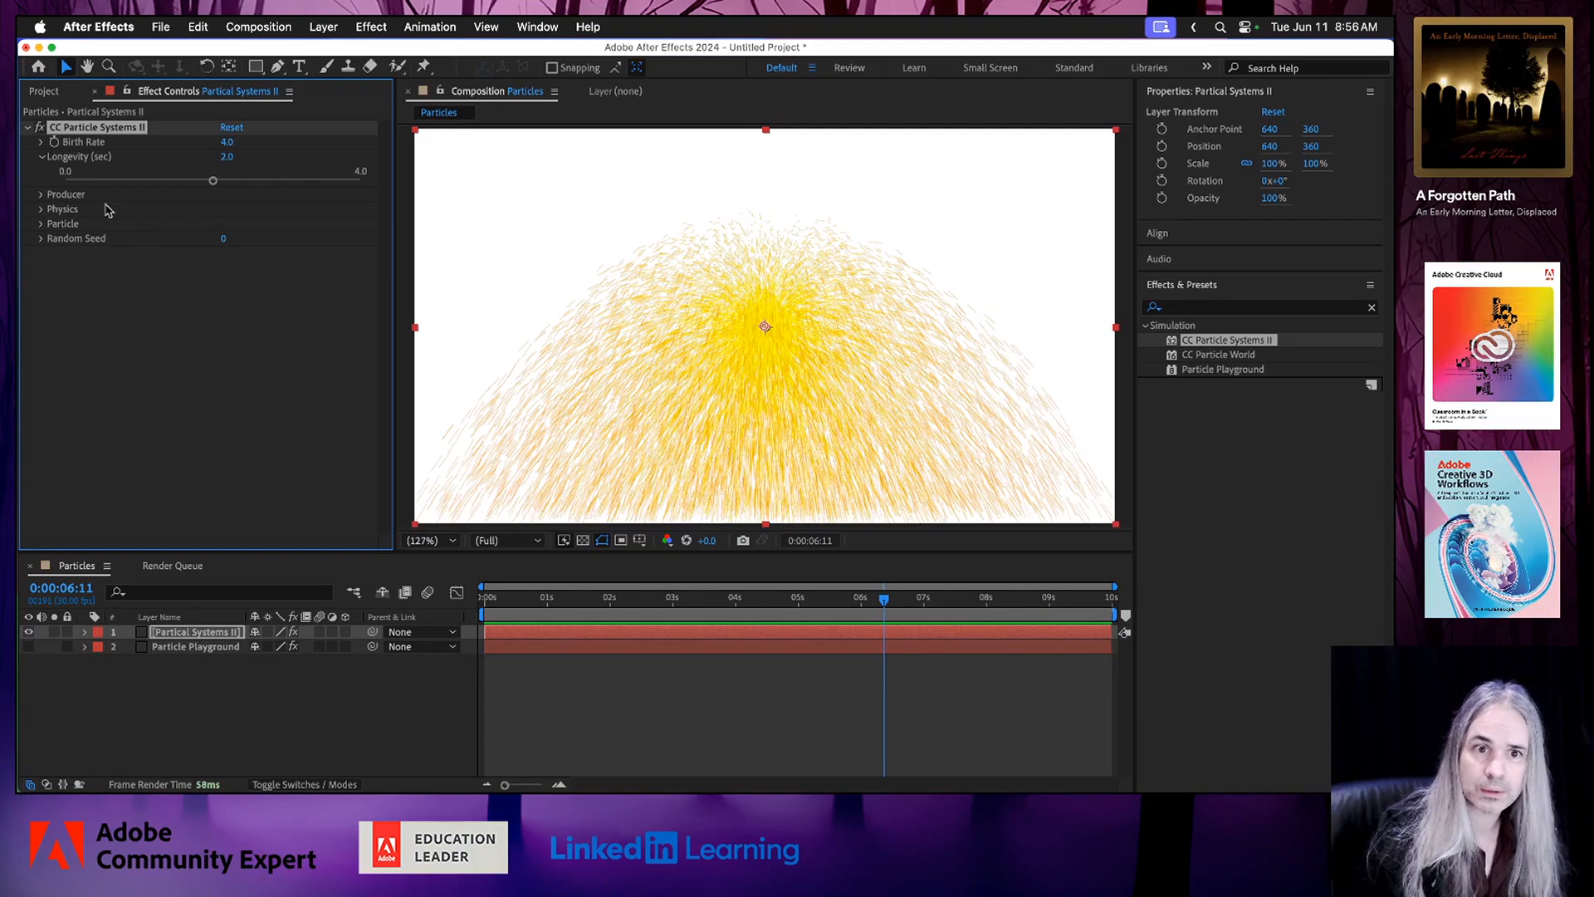
{"action": "left_click", "coordinate": [40, 195]}
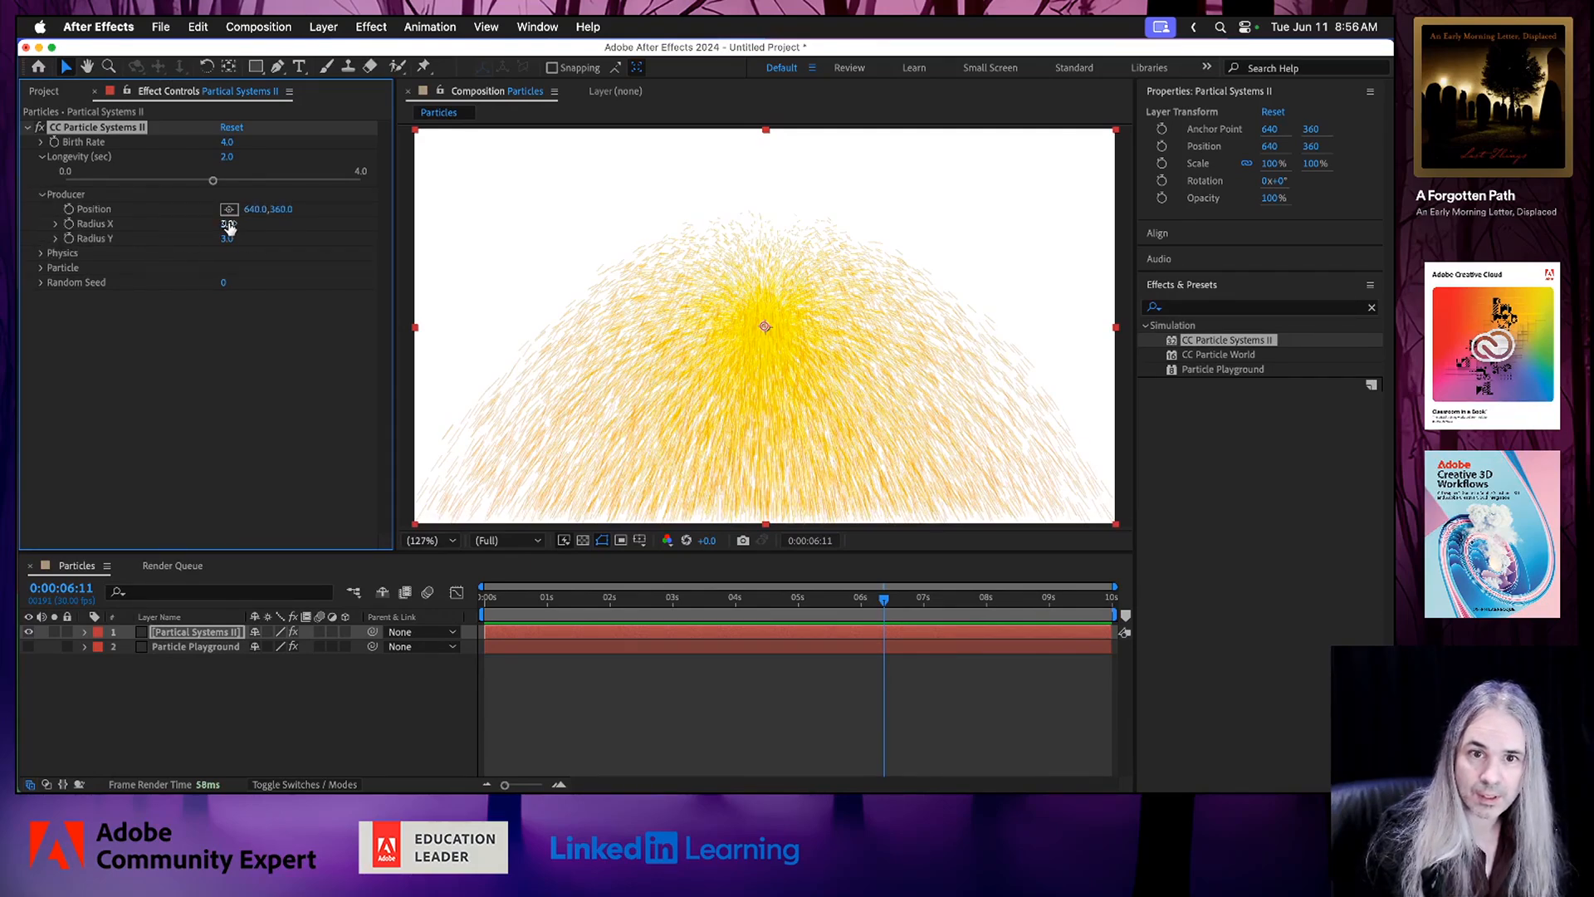
{"action": "left_click_drag", "start_coordinate": [228, 223], "coordinate": [362, 242]}
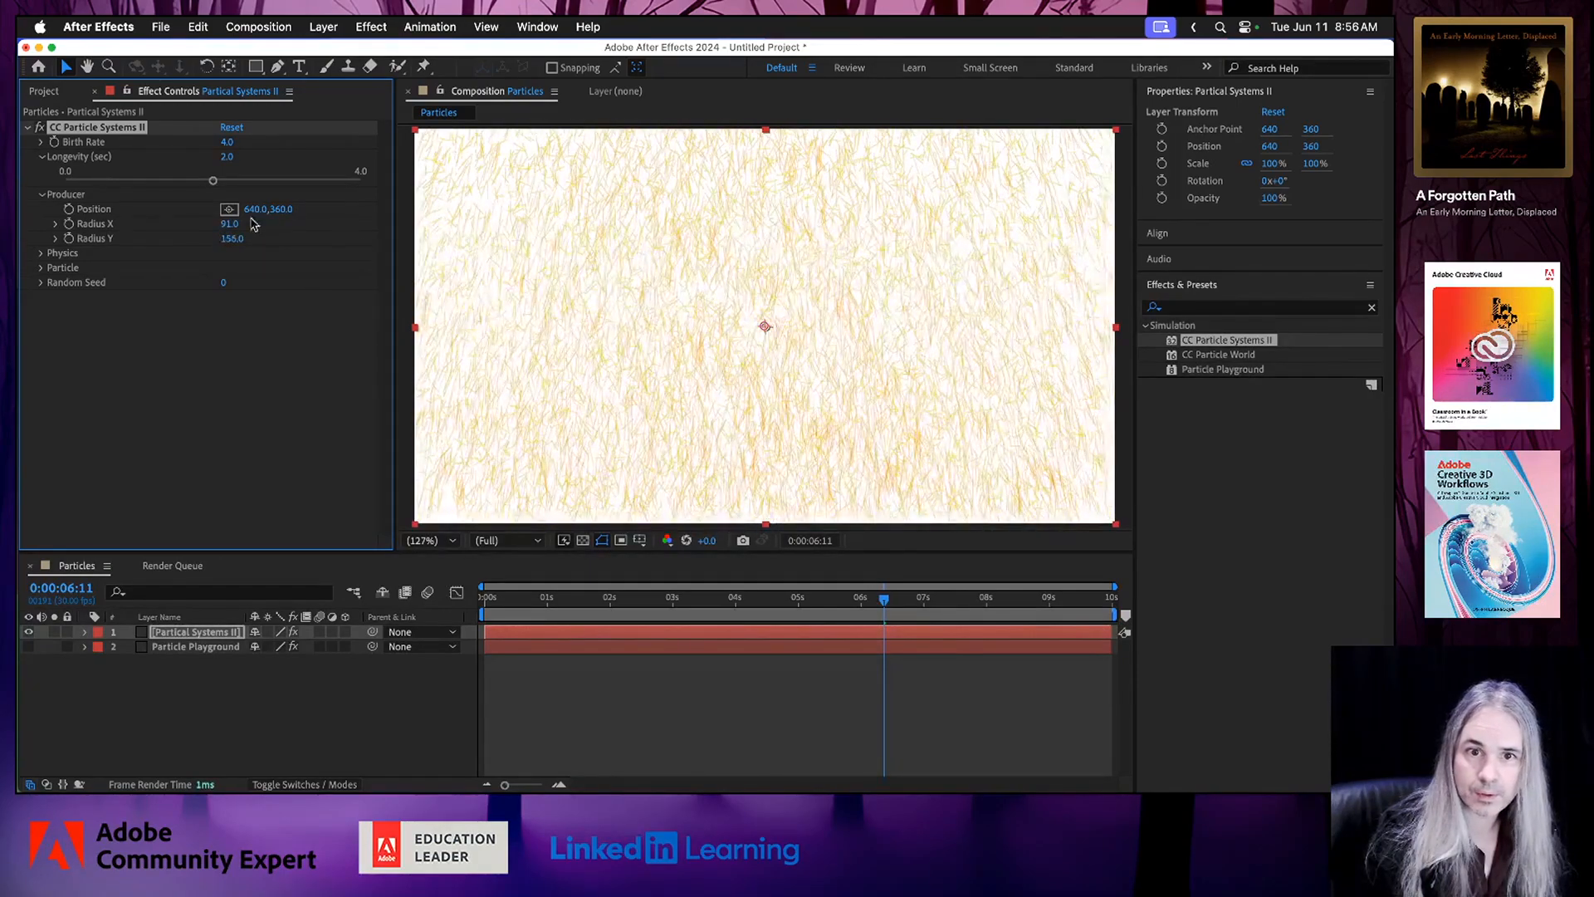
{"action": "left_click_drag", "start_coordinate": [226, 224], "coordinate": [275, 224]}
{"action": "left_click", "coordinate": [504, 598]}
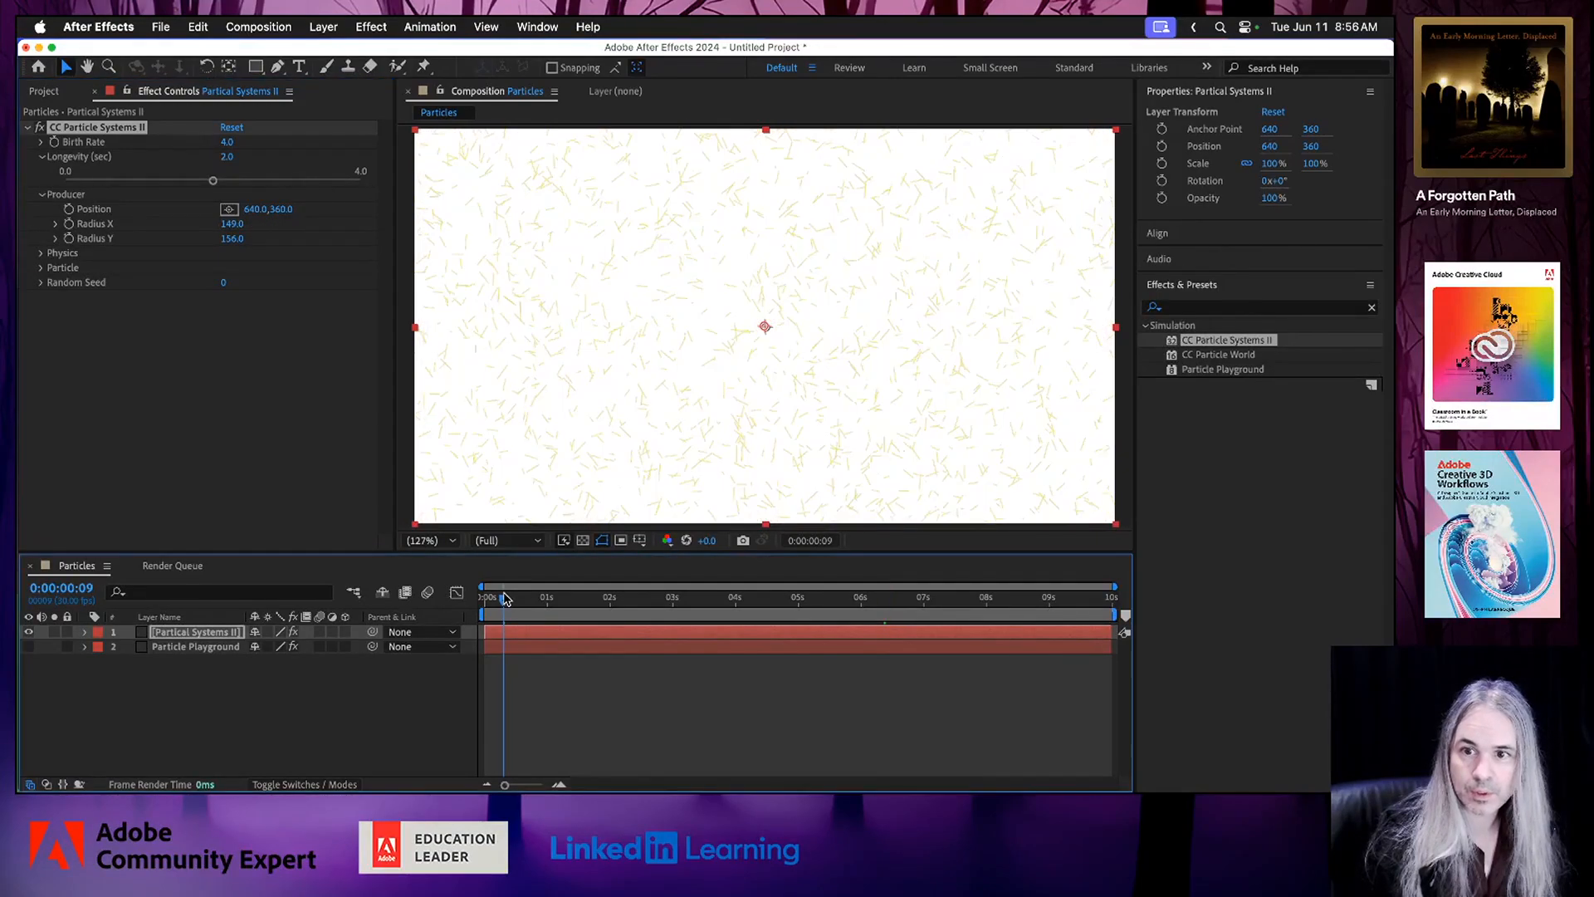
{"action": "key", "text": "space"}
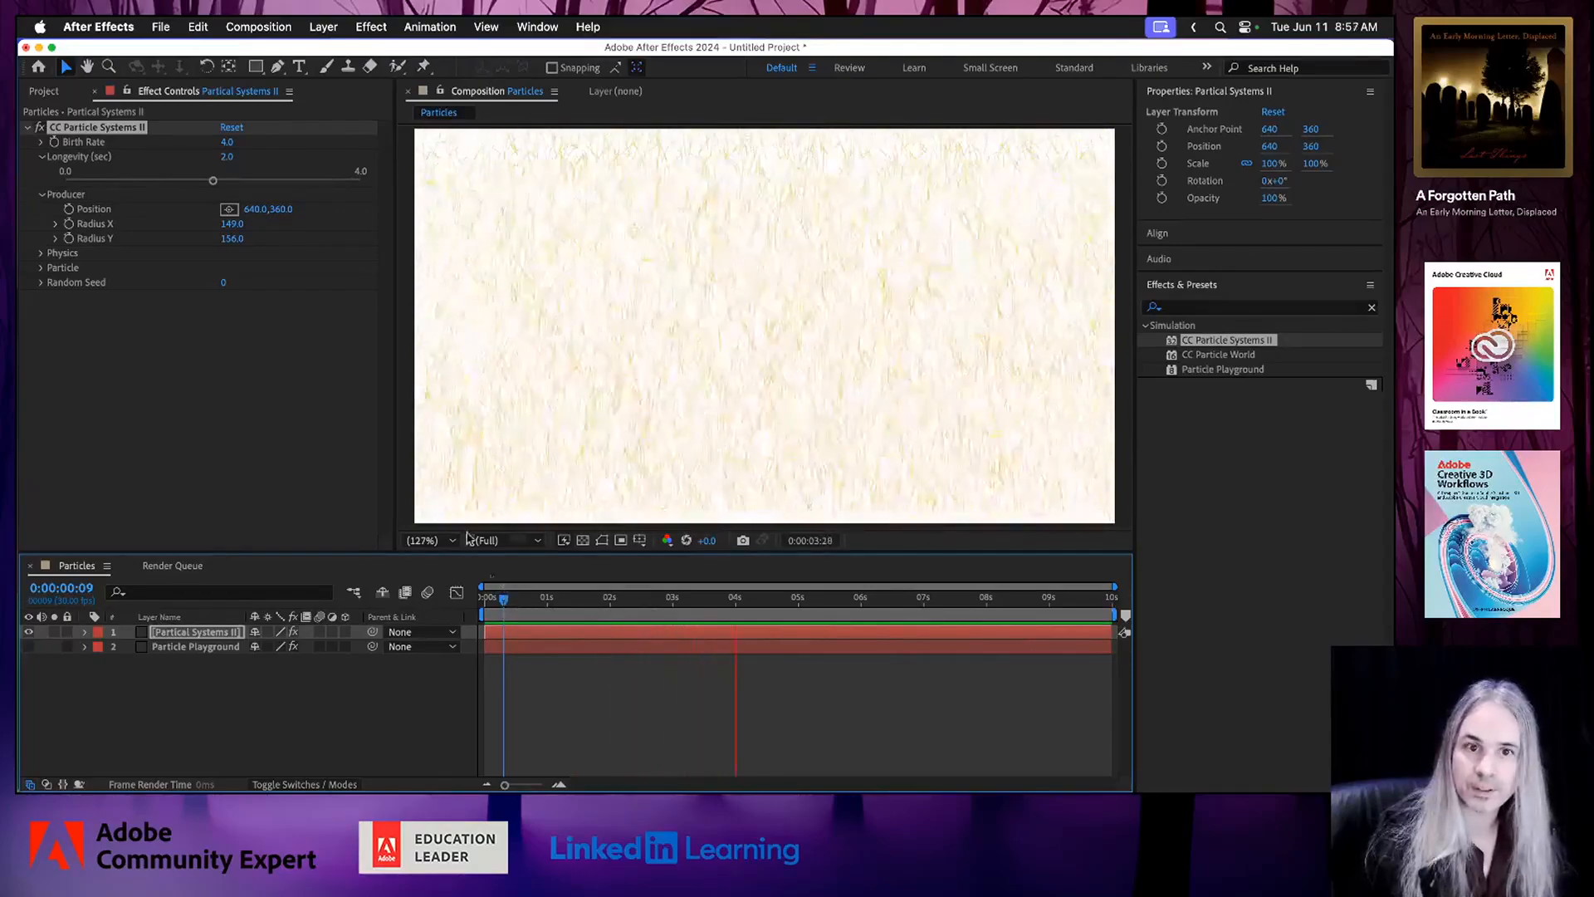
{"action": "key", "text": "space"}
Set the CC Particle Systems II Physics Animation type to Vortex and preview the result.
{"action": "left_click", "coordinate": [40, 254]}
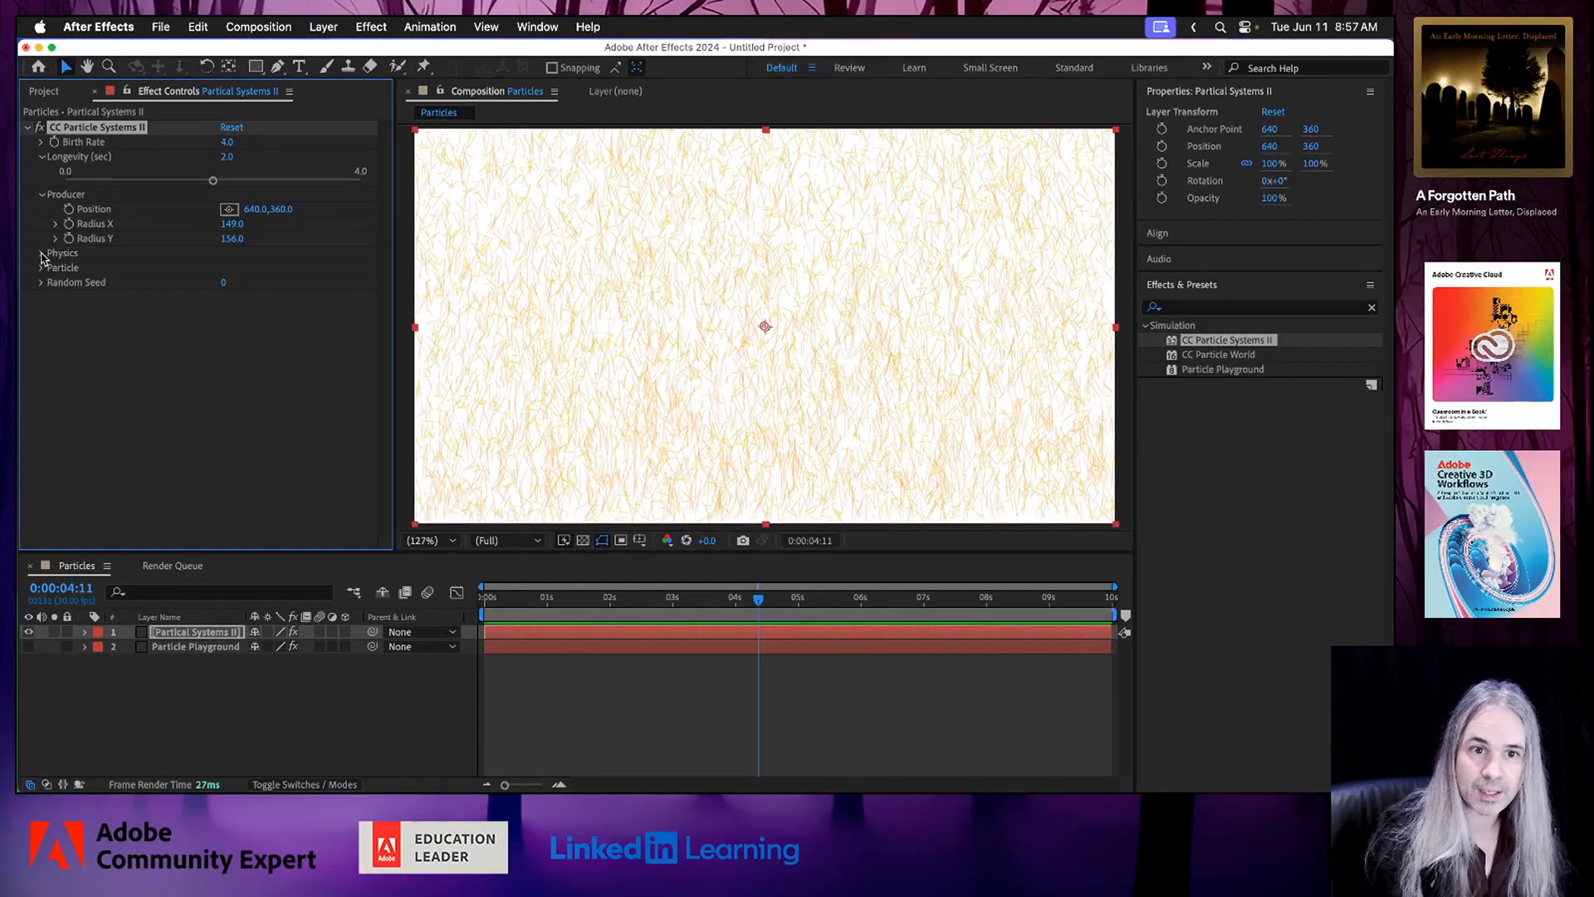
{"action": "left_click", "coordinate": [299, 268]}
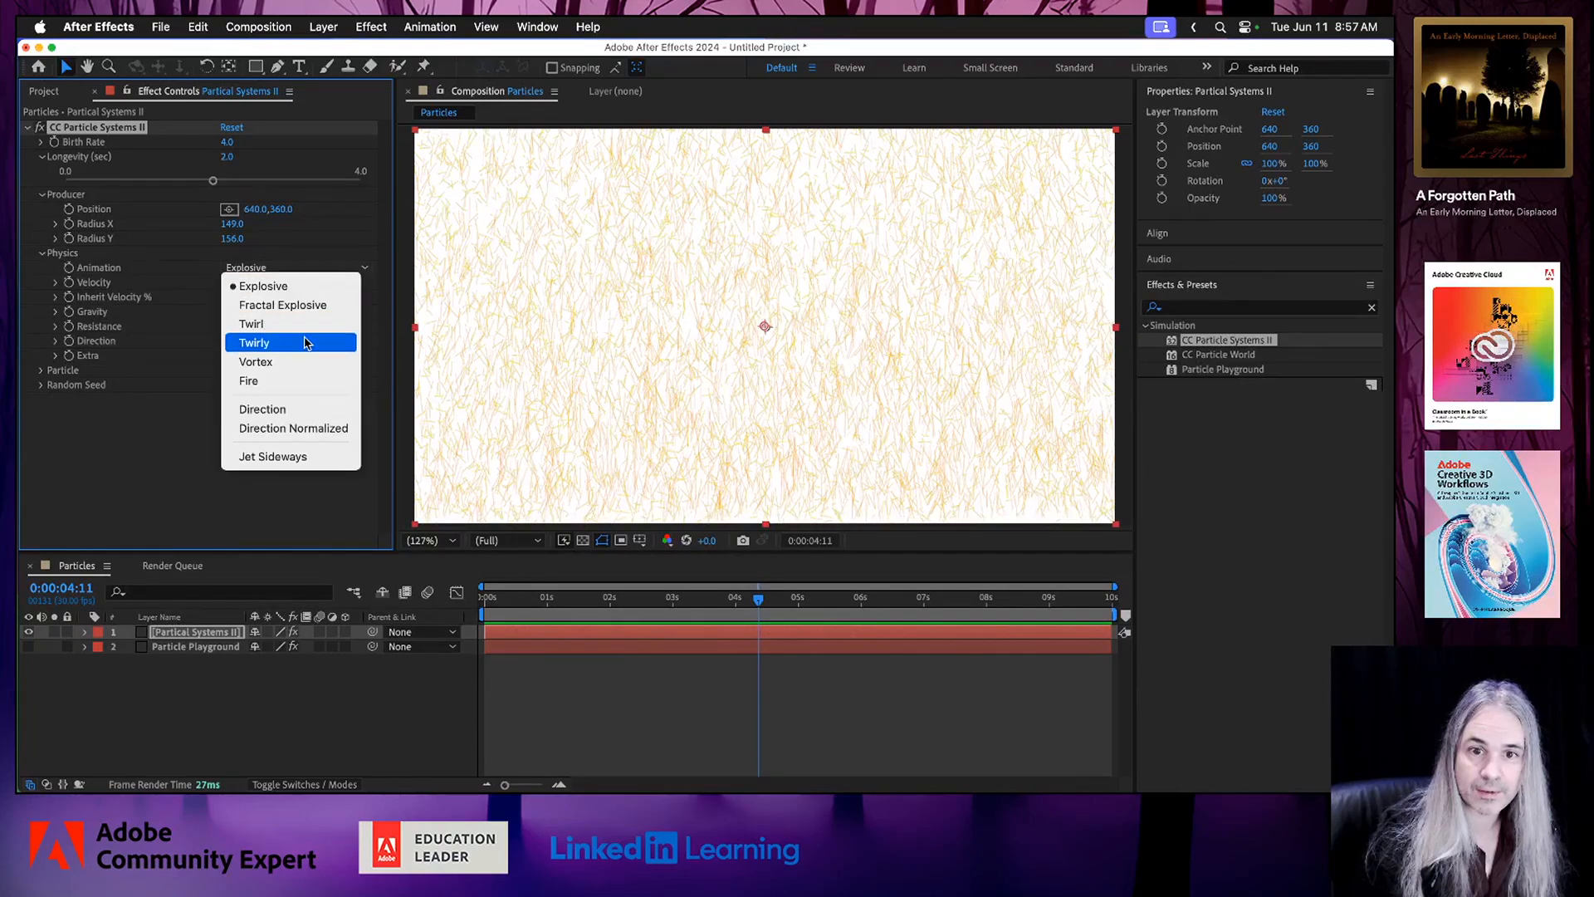
{"action": "left_click", "coordinate": [285, 362]}
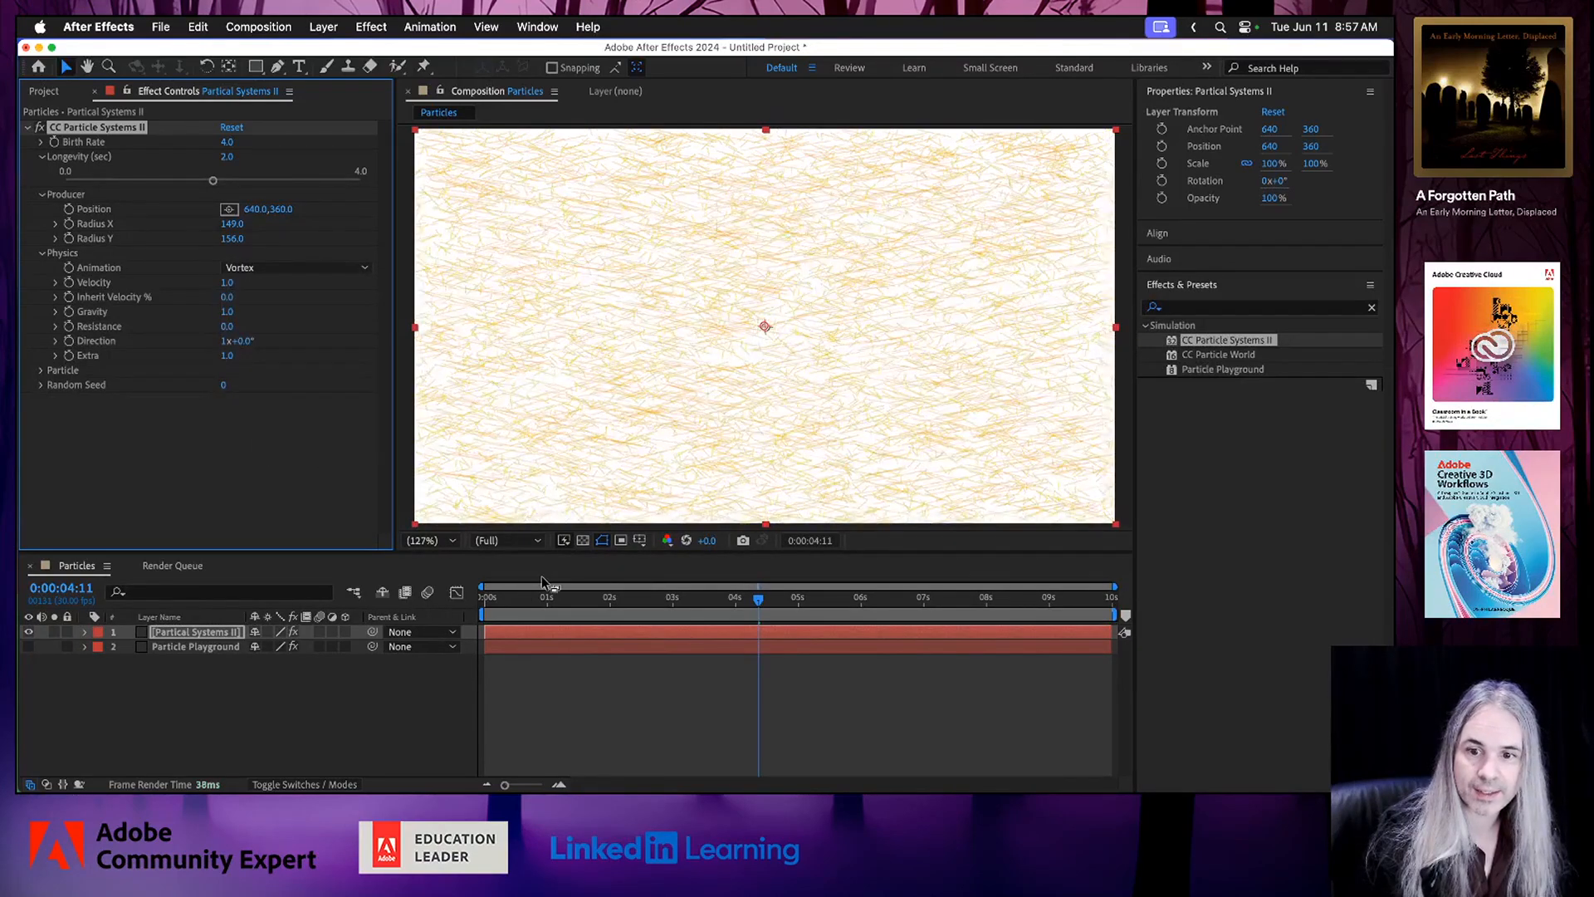
{"action": "left_click", "coordinate": [515, 598]}
{"action": "key", "text": "space"}
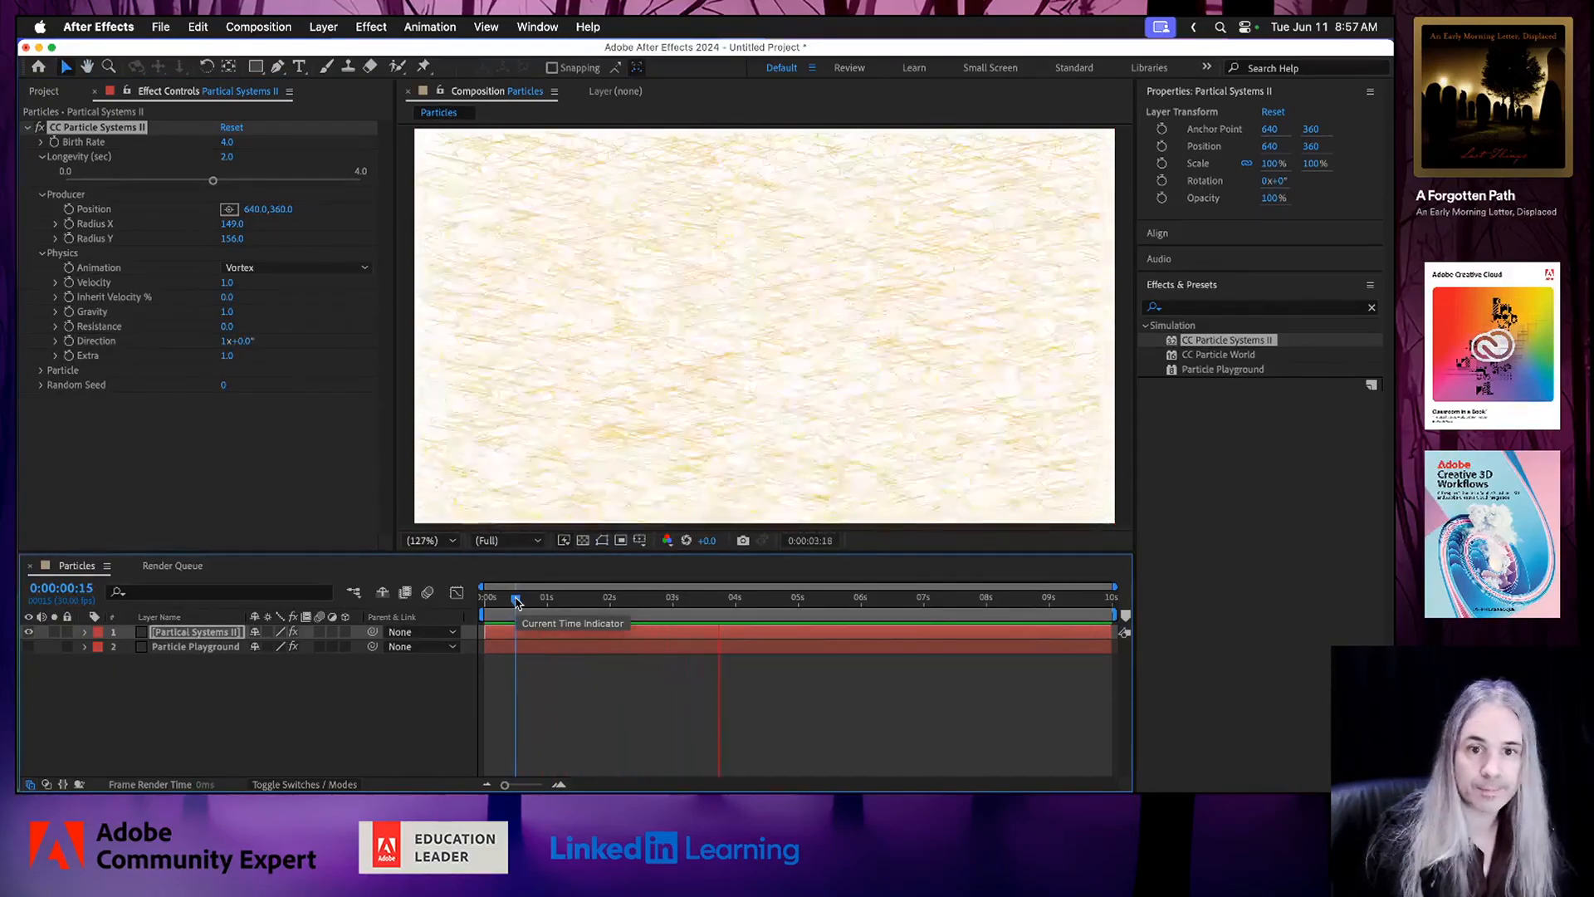
Set the CC Particle Systems II Physics Animation type to Fractal Explosive and preview the result.
{"action": "key", "text": "space"}
{"action": "left_click", "coordinate": [331, 272]}
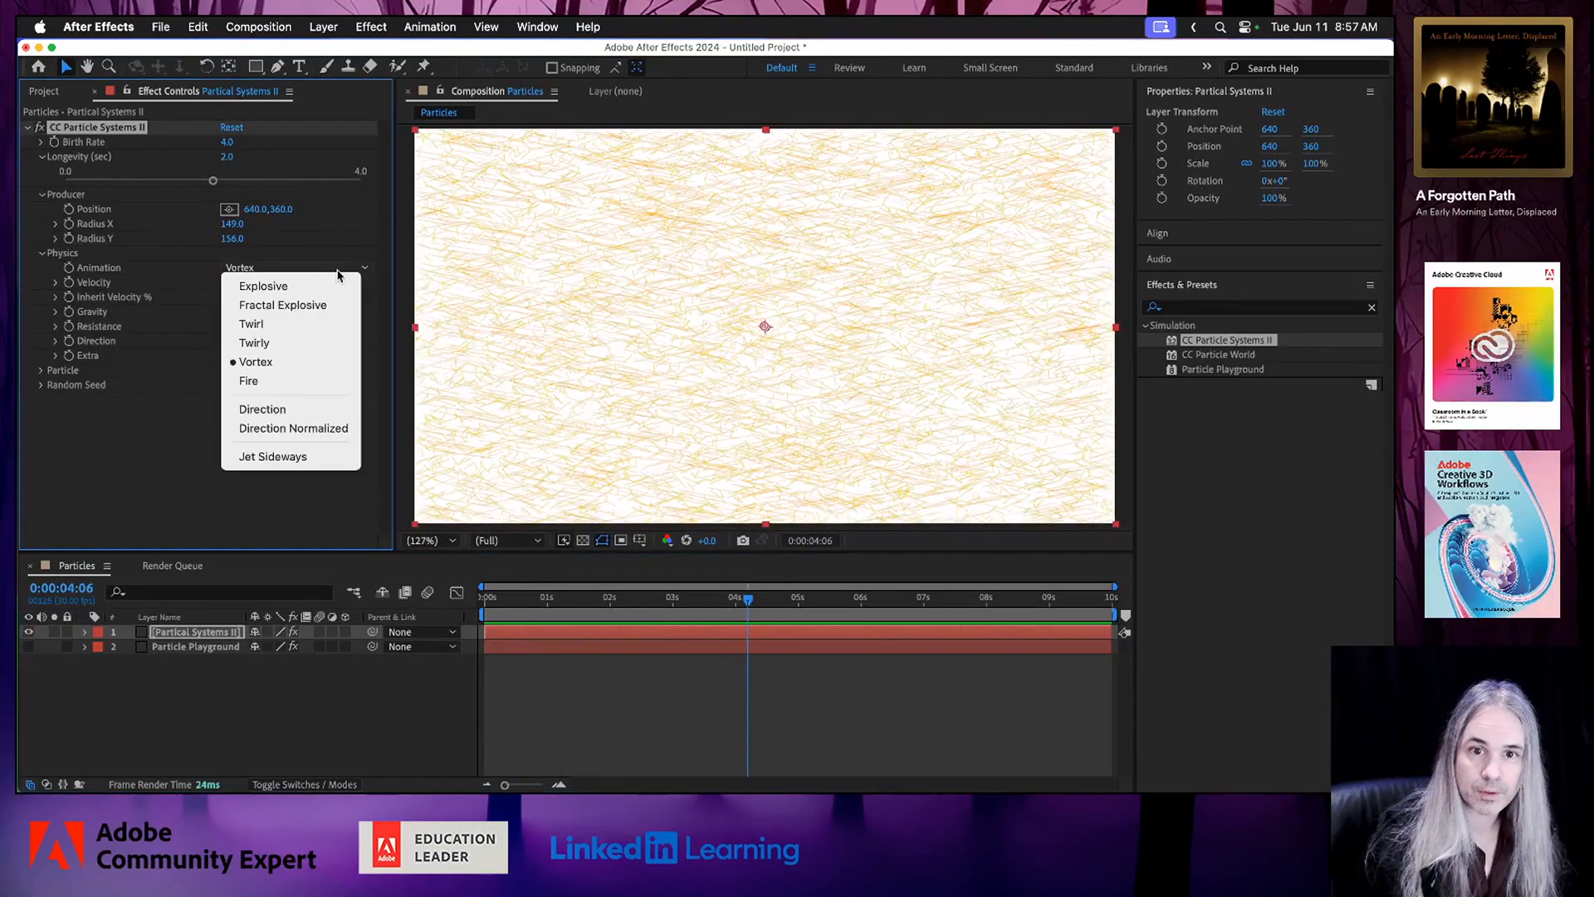
{"action": "left_click", "coordinate": [326, 305]}
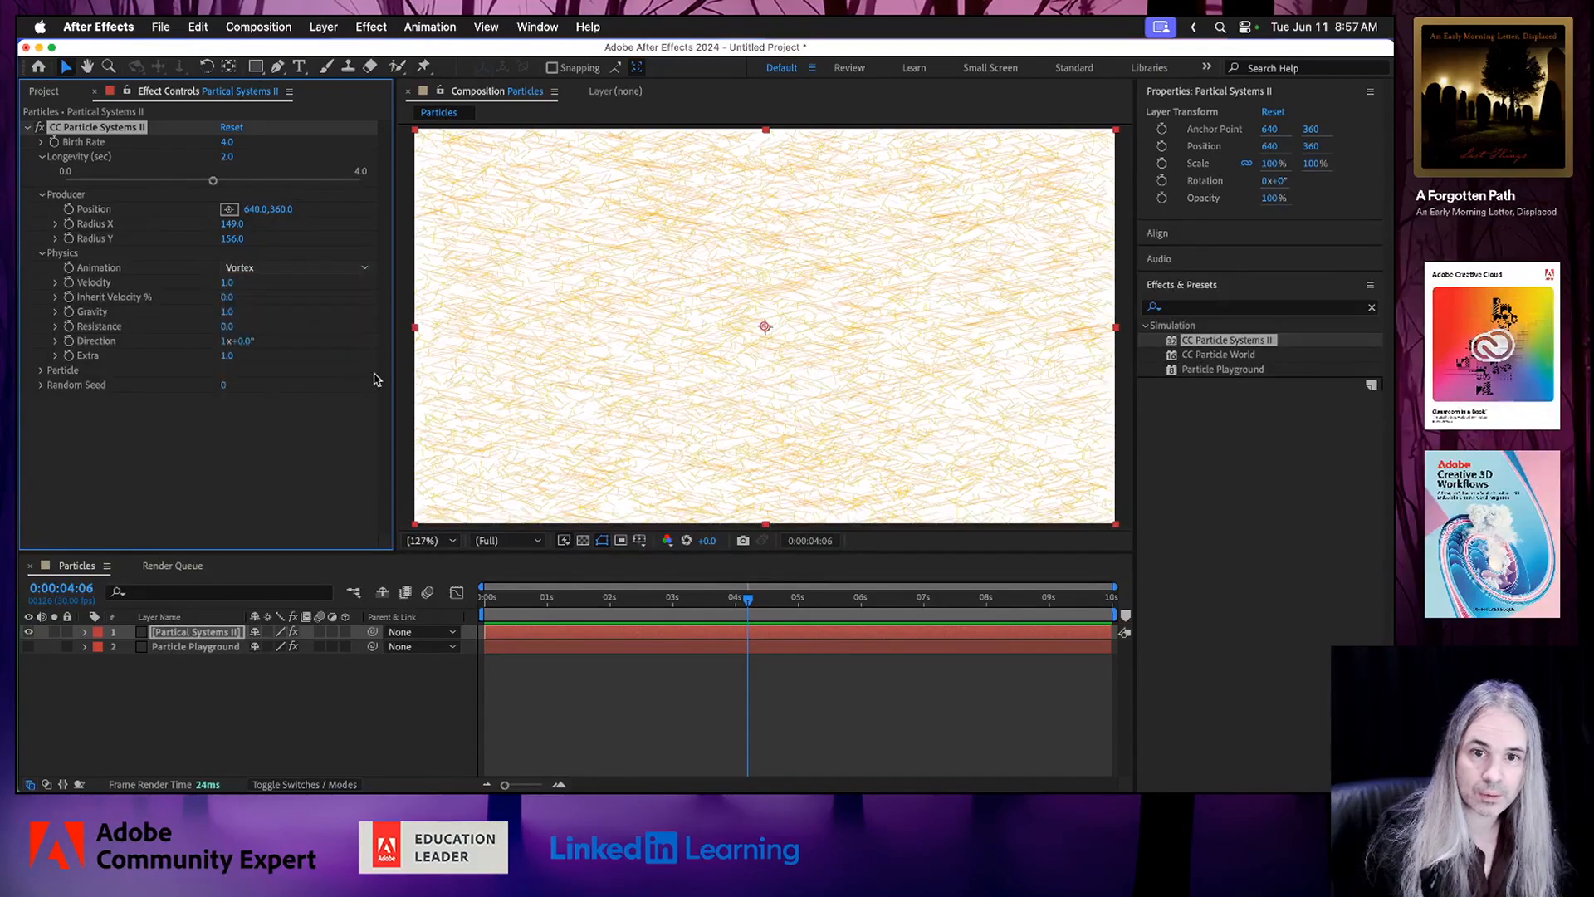
{"action": "left_click_drag", "start_coordinate": [507, 598], "coordinate": [517, 602]}
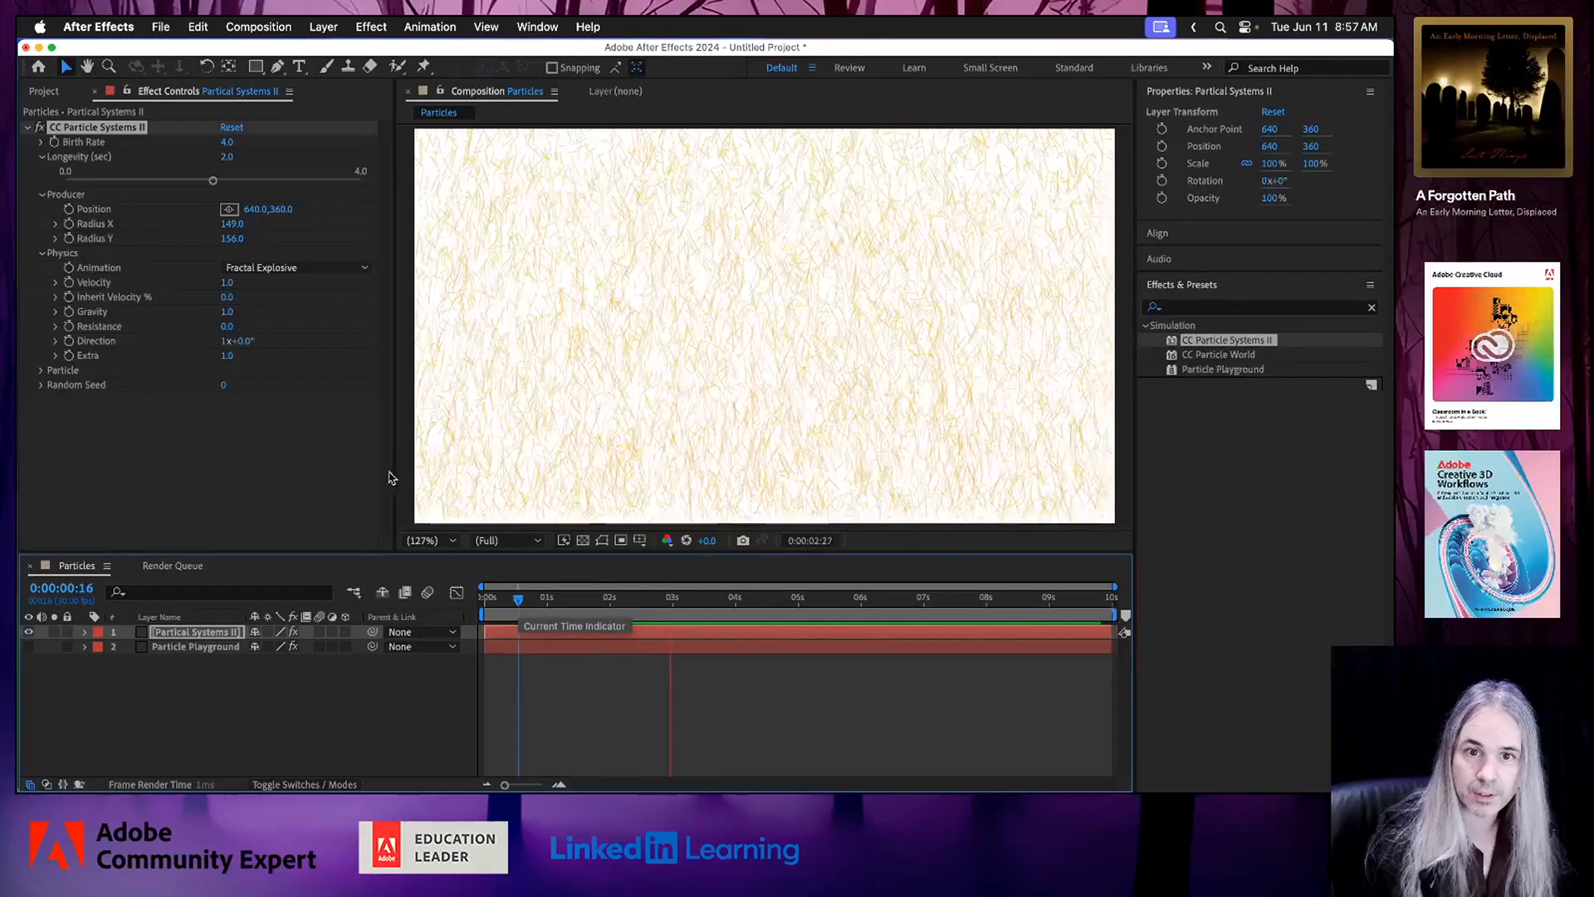
{"action": "key", "text": "space"}
Raise the Physics Velocity of CC Particle Systems II to 1.7 and preview the animation.
{"action": "left_click", "coordinate": [228, 283]}
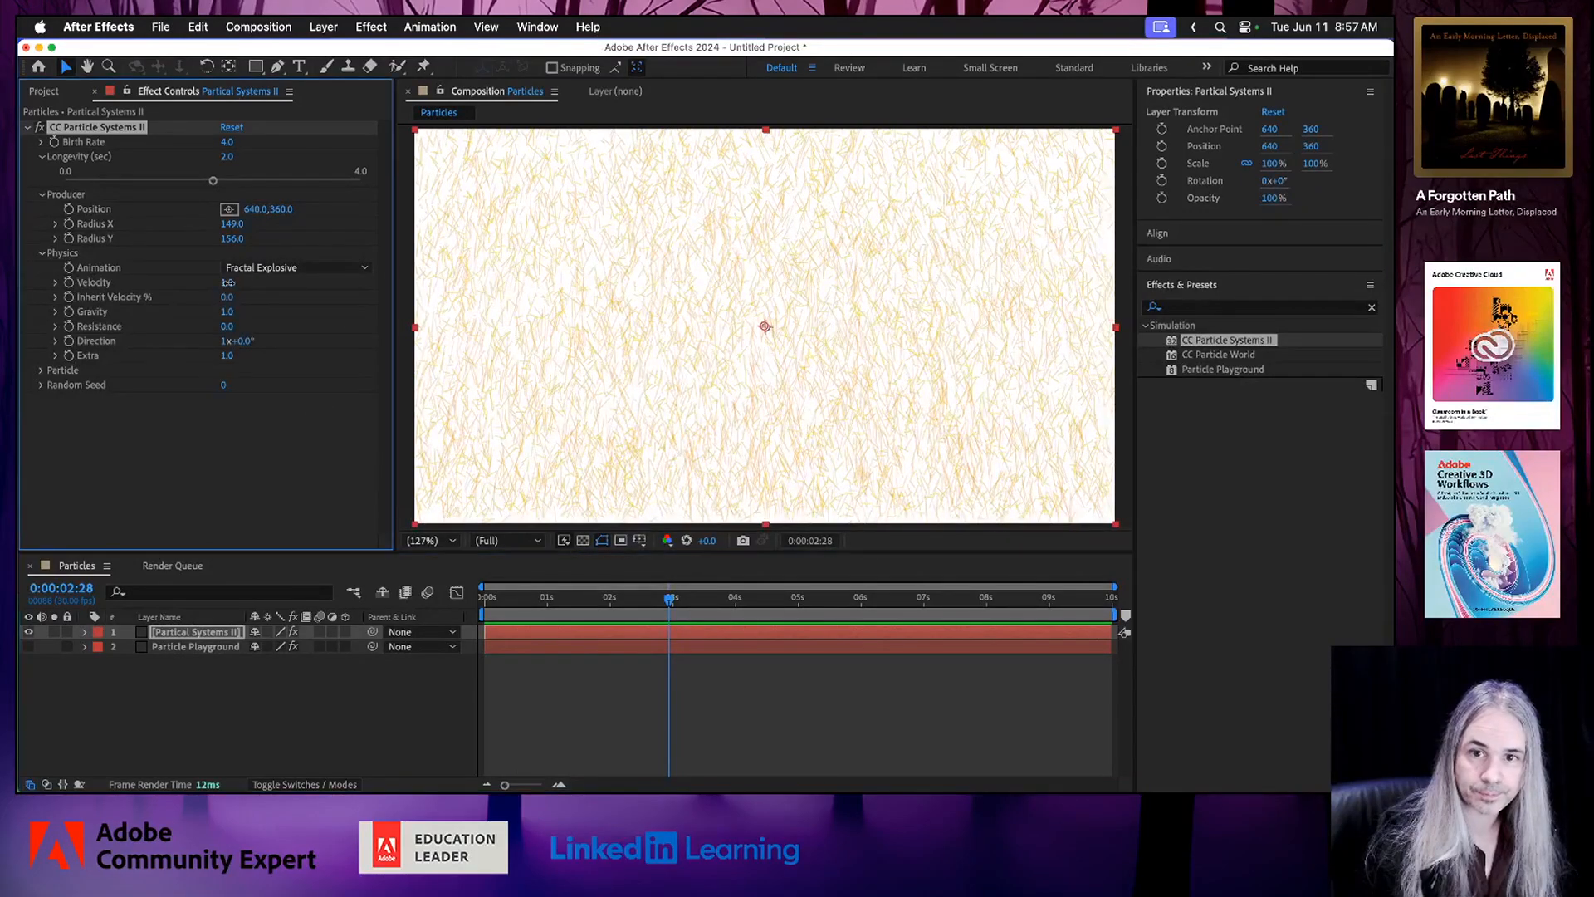
{"action": "left_click_drag", "start_coordinate": [261, 292], "coordinate": [275, 296]}
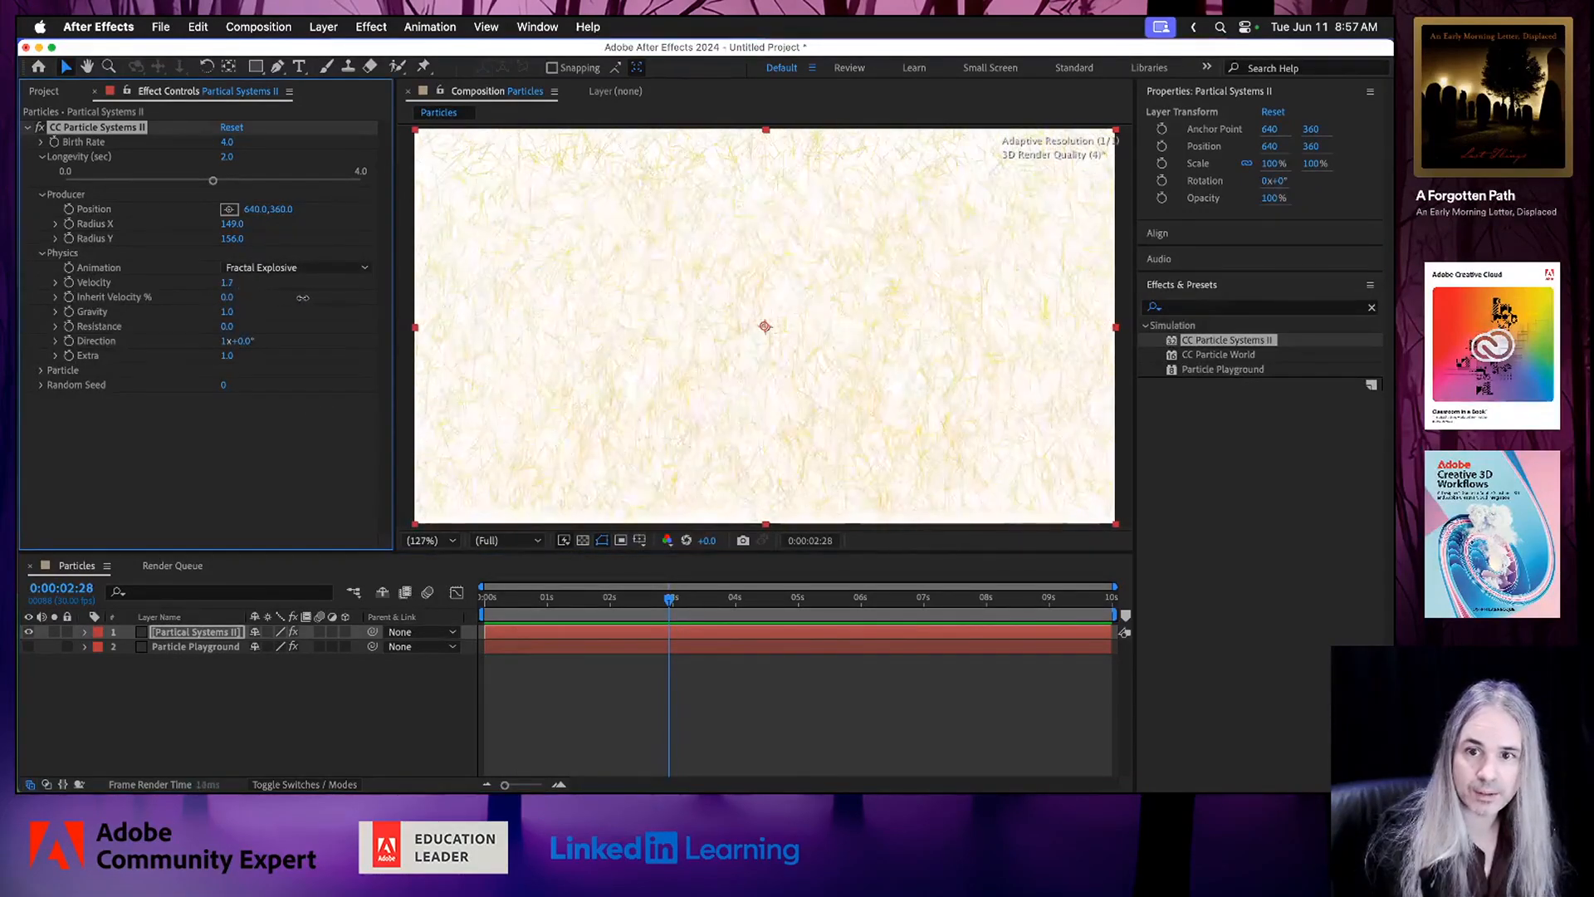
{"action": "left_click", "coordinate": [542, 598]}
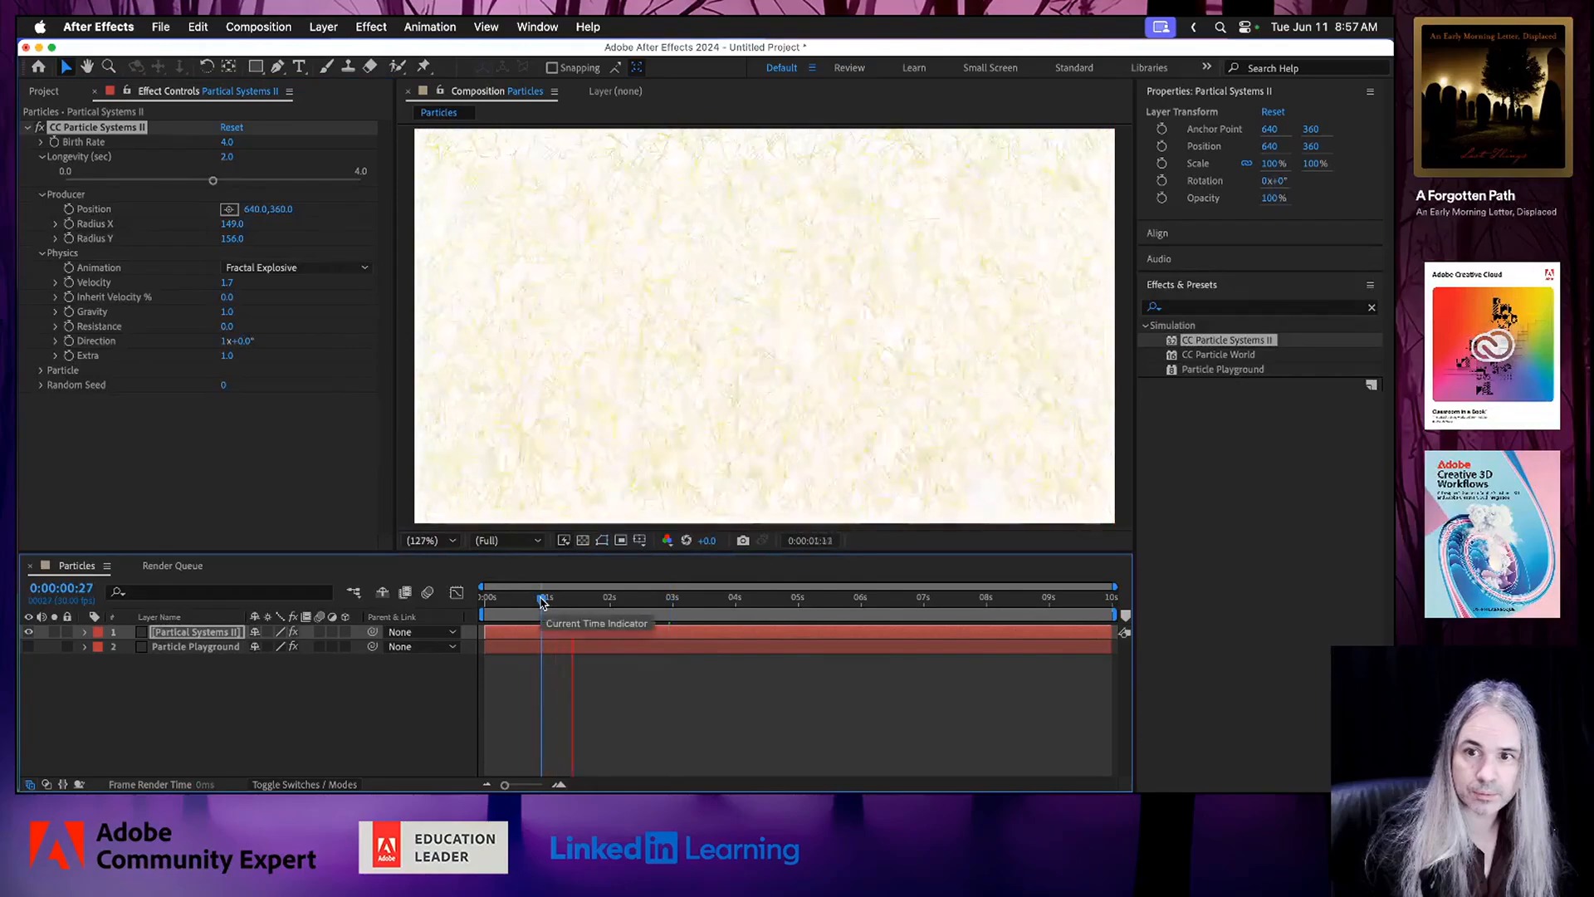
{"action": "key", "text": "space"}
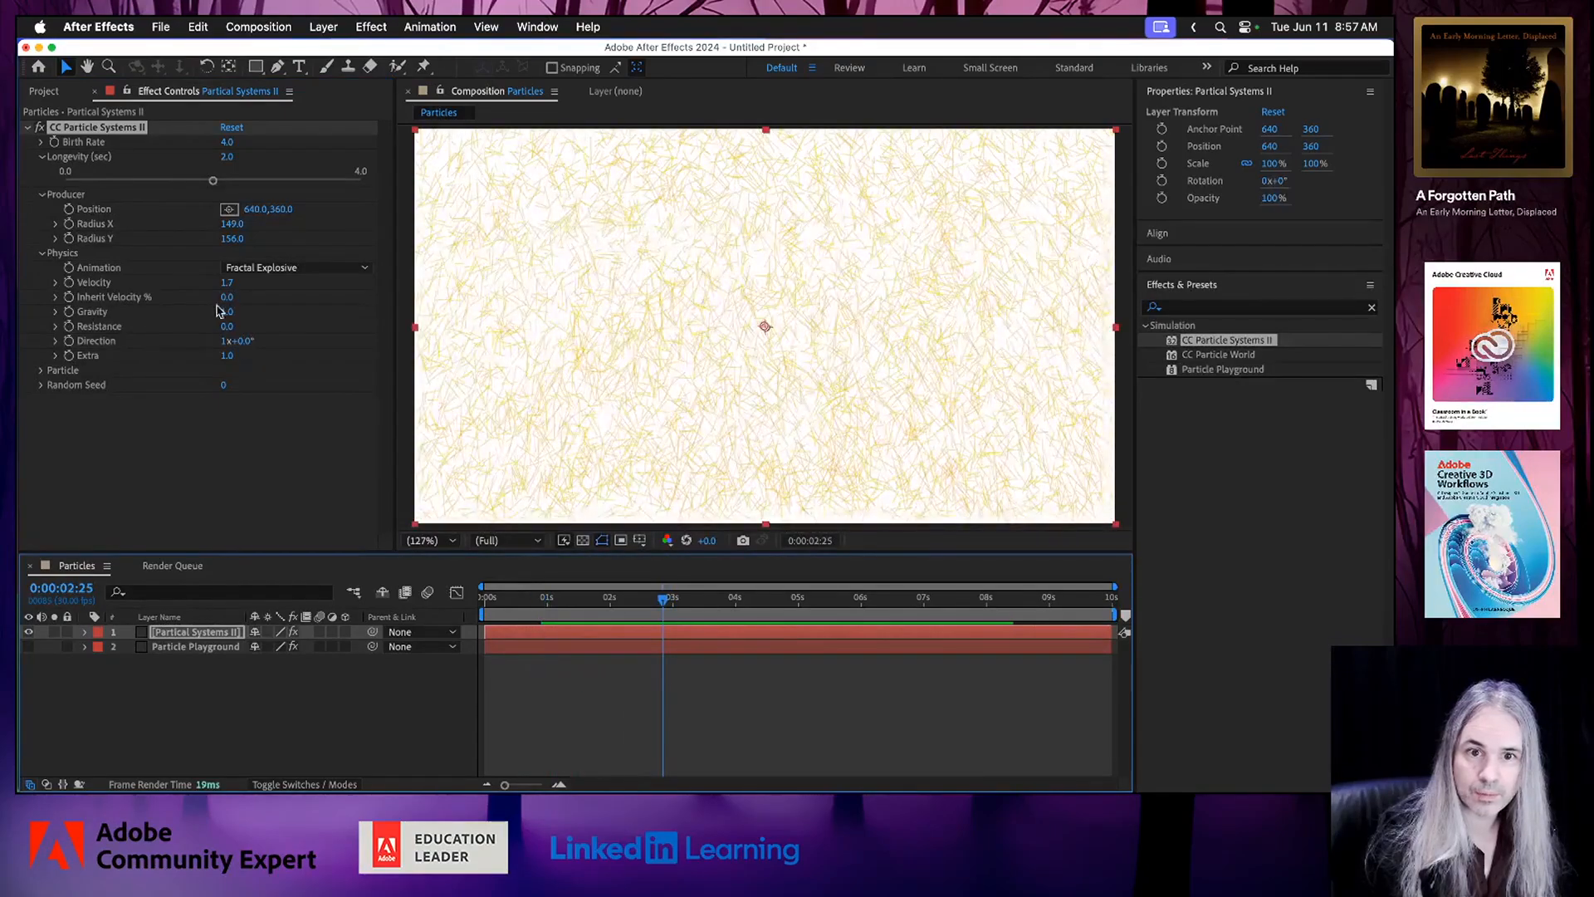
Lower the Physics Gravity to 0.1 and preview how the particles move.
{"action": "left_click_drag", "start_coordinate": [218, 310], "coordinate": [132, 311]}
{"action": "key", "text": "space"}
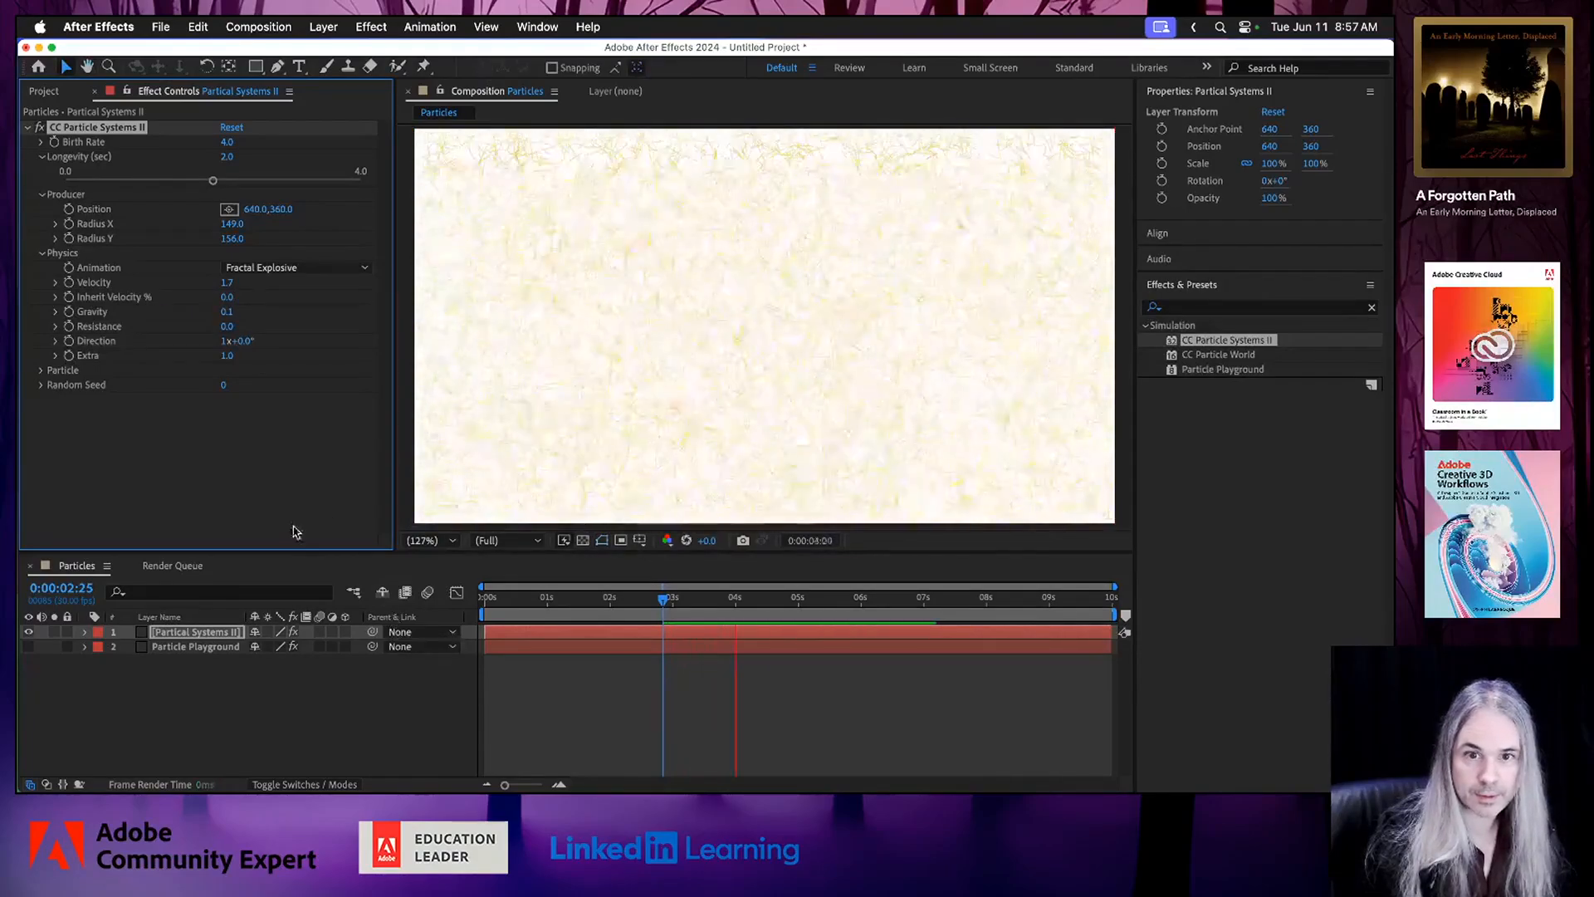
{"action": "key", "text": "space"}
Set the Physics Resistance to 3.8 and preview the animation from near the start of the composition.
{"action": "left_click_drag", "start_coordinate": [236, 332], "coordinate": [267, 337]}
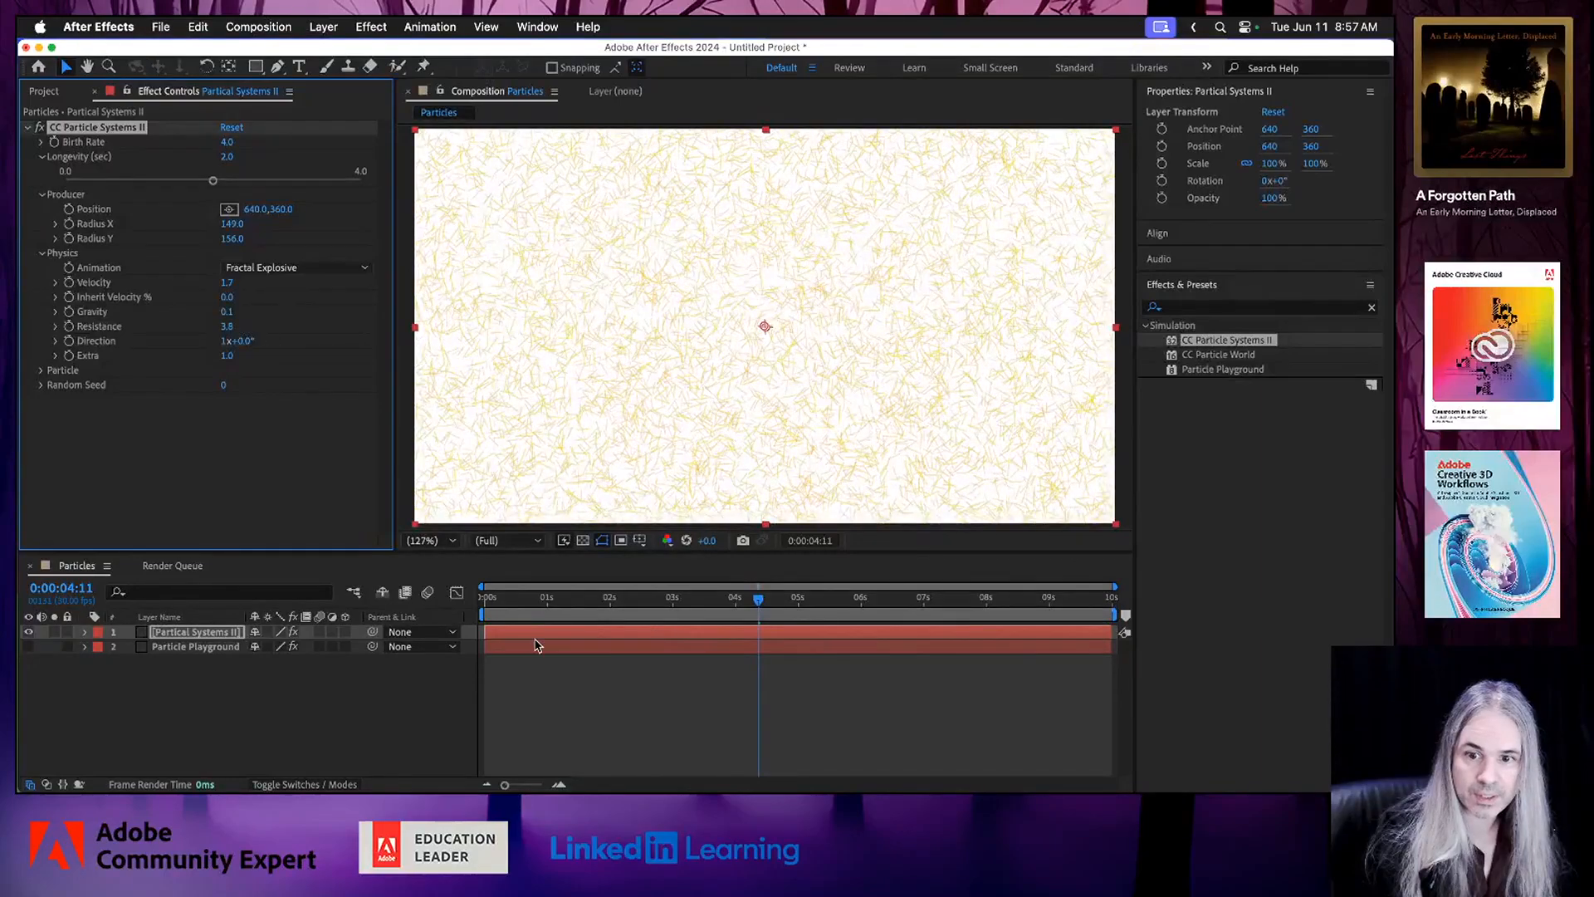
{"action": "left_click", "coordinate": [531, 598]}
{"action": "key", "text": "space"}
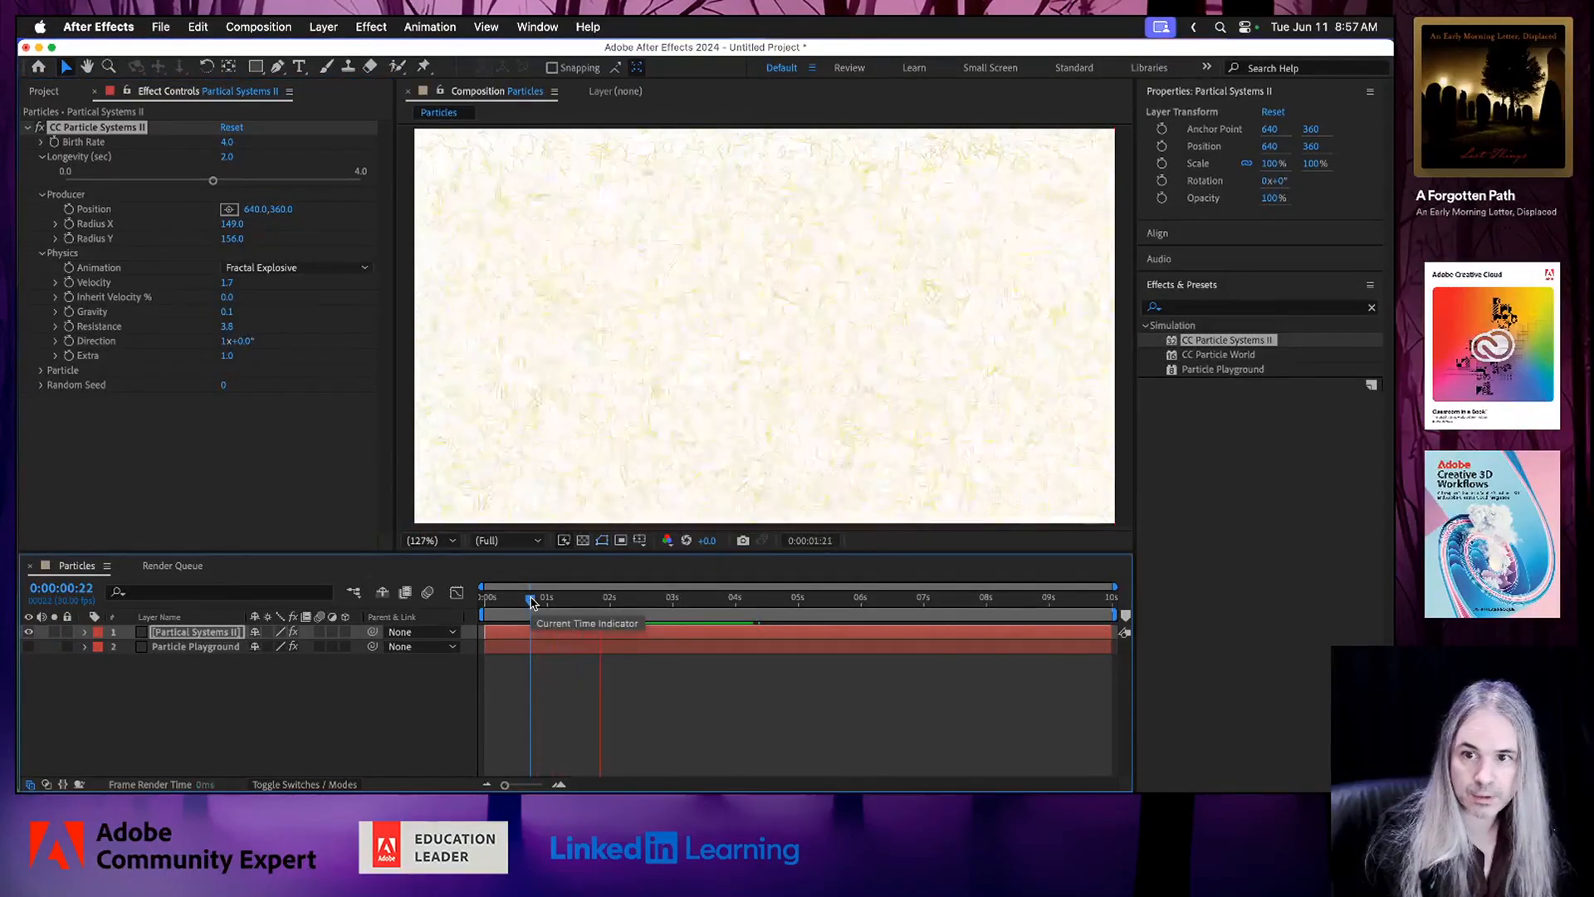
{"action": "key", "text": "space"}
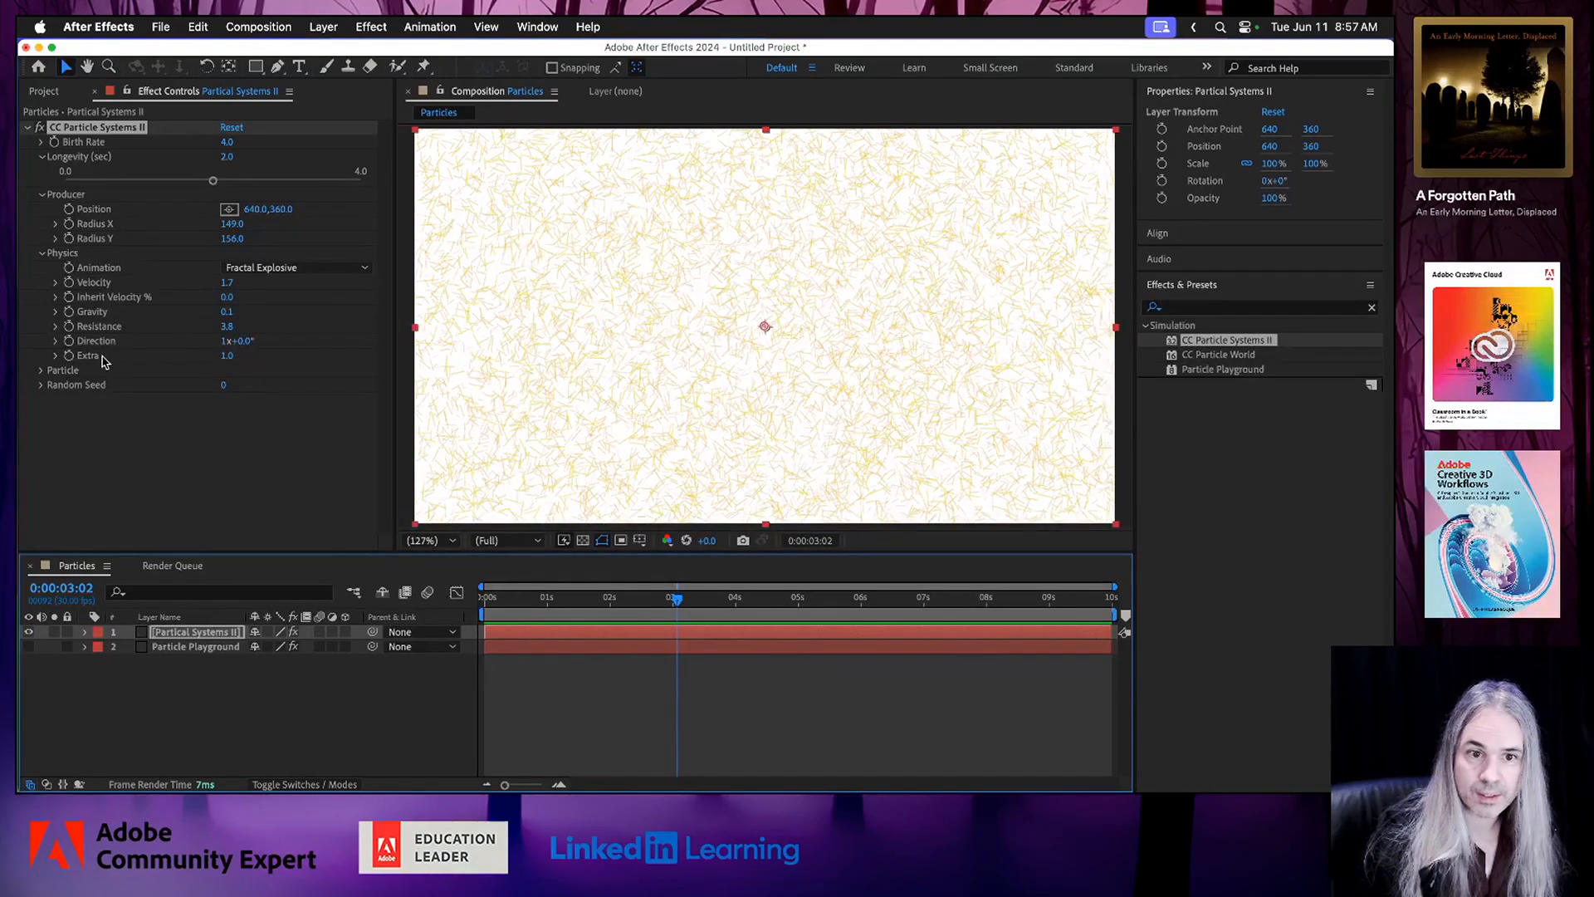
In the Particle settings of CC Particle Systems II, change the Birth Color to a vivid purple.
{"action": "left_click", "coordinate": [43, 370]}
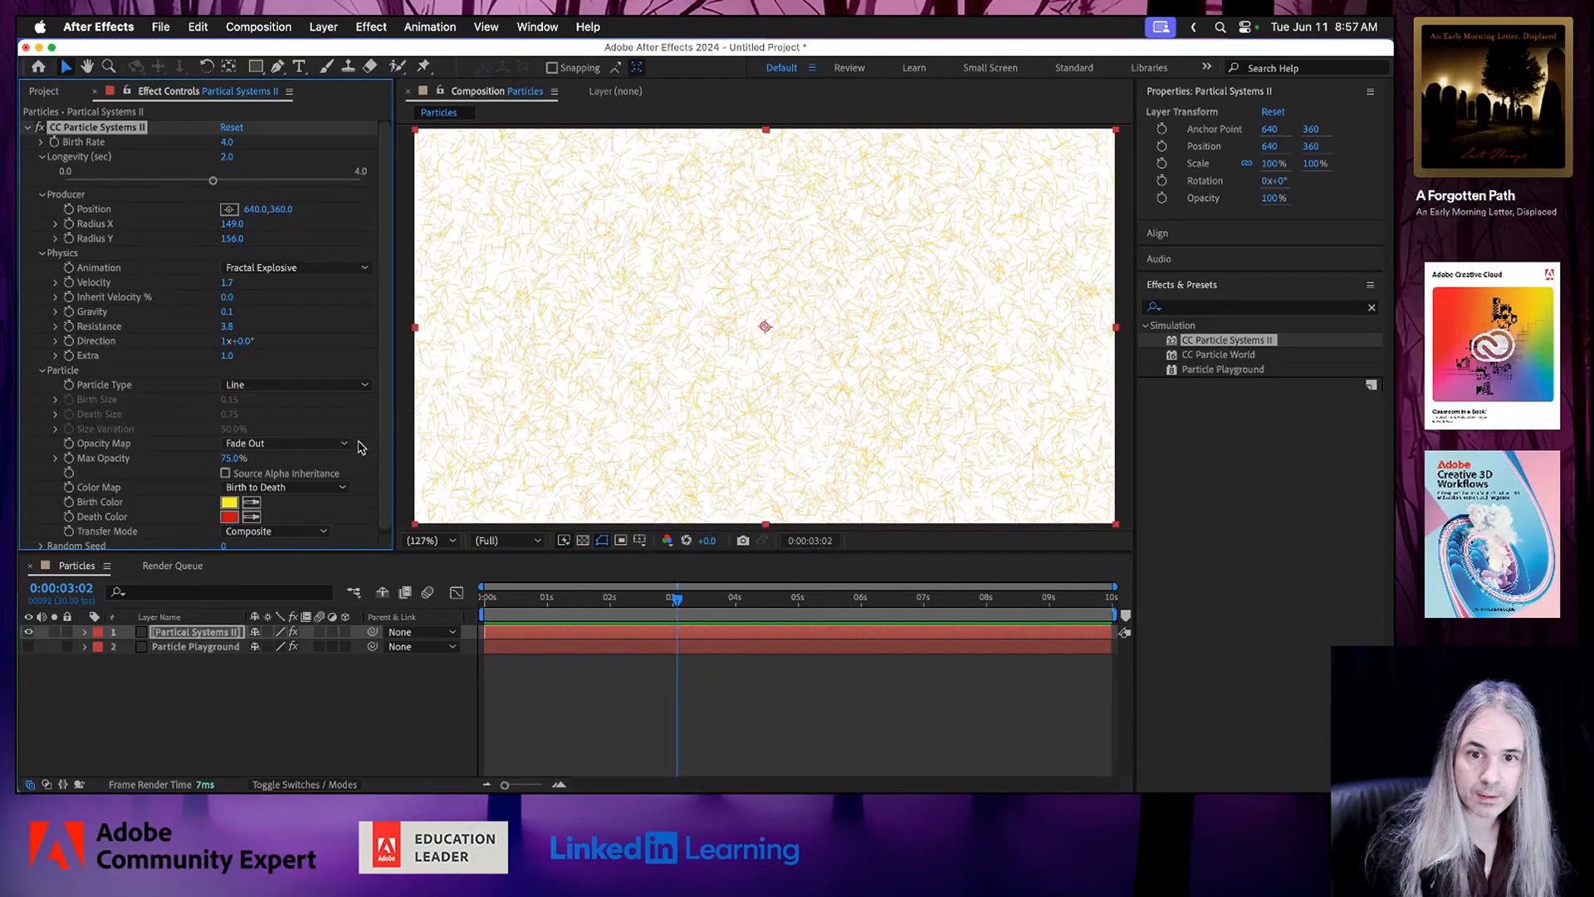
{"action": "scroll", "coordinate": [370, 456], "scroll_direction": "down", "scroll_amount": 1}
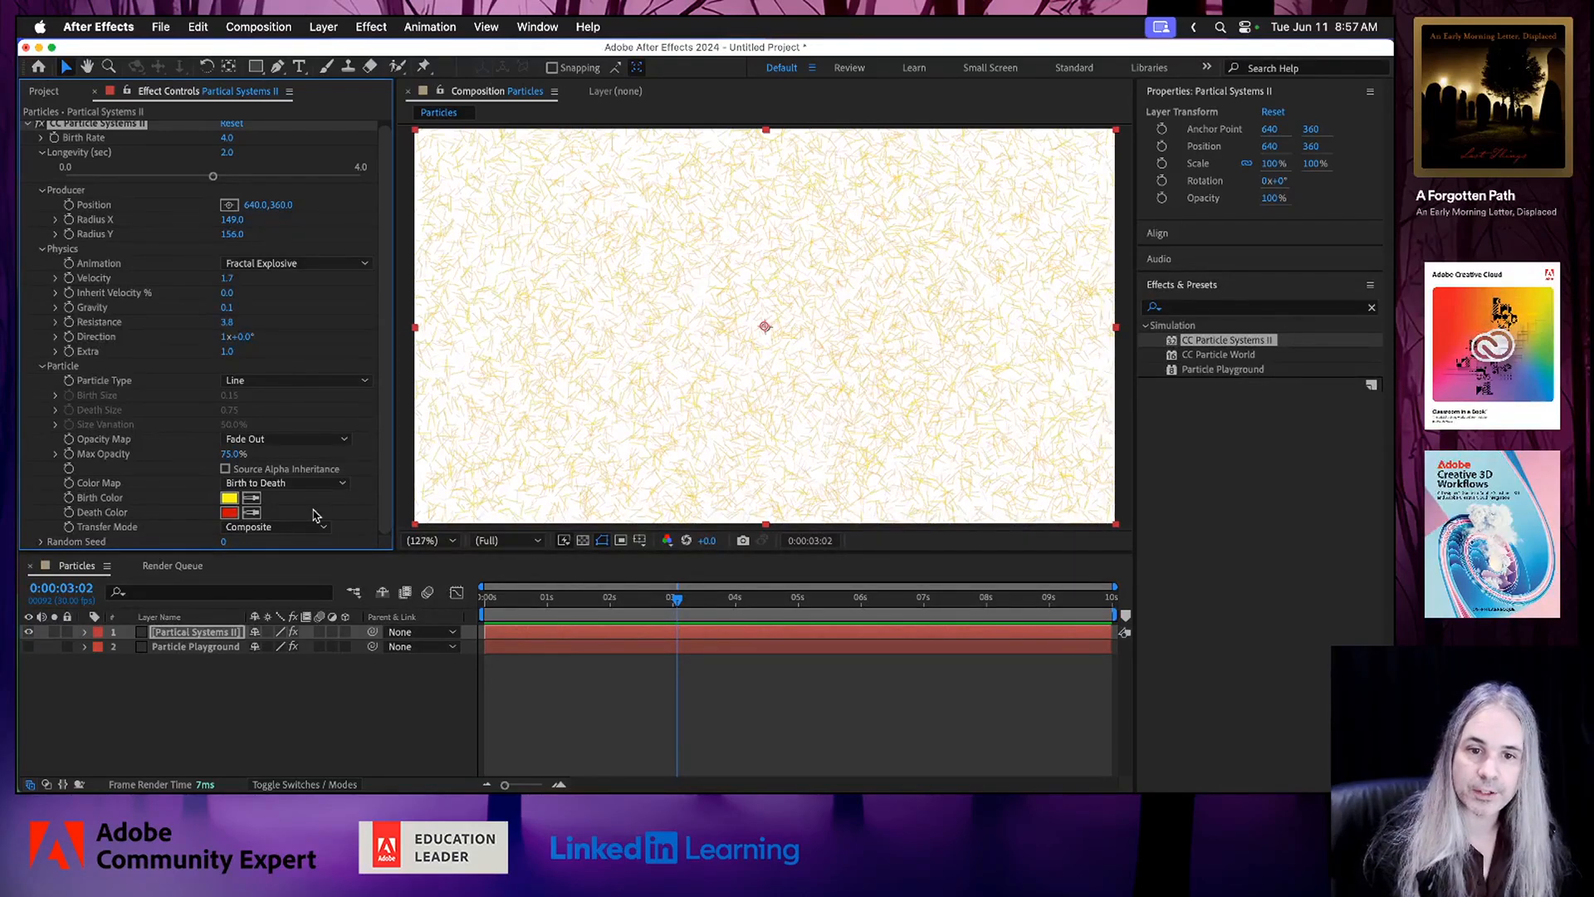
{"action": "left_click", "coordinate": [230, 501]}
{"action": "left_click", "coordinate": [717, 493]}
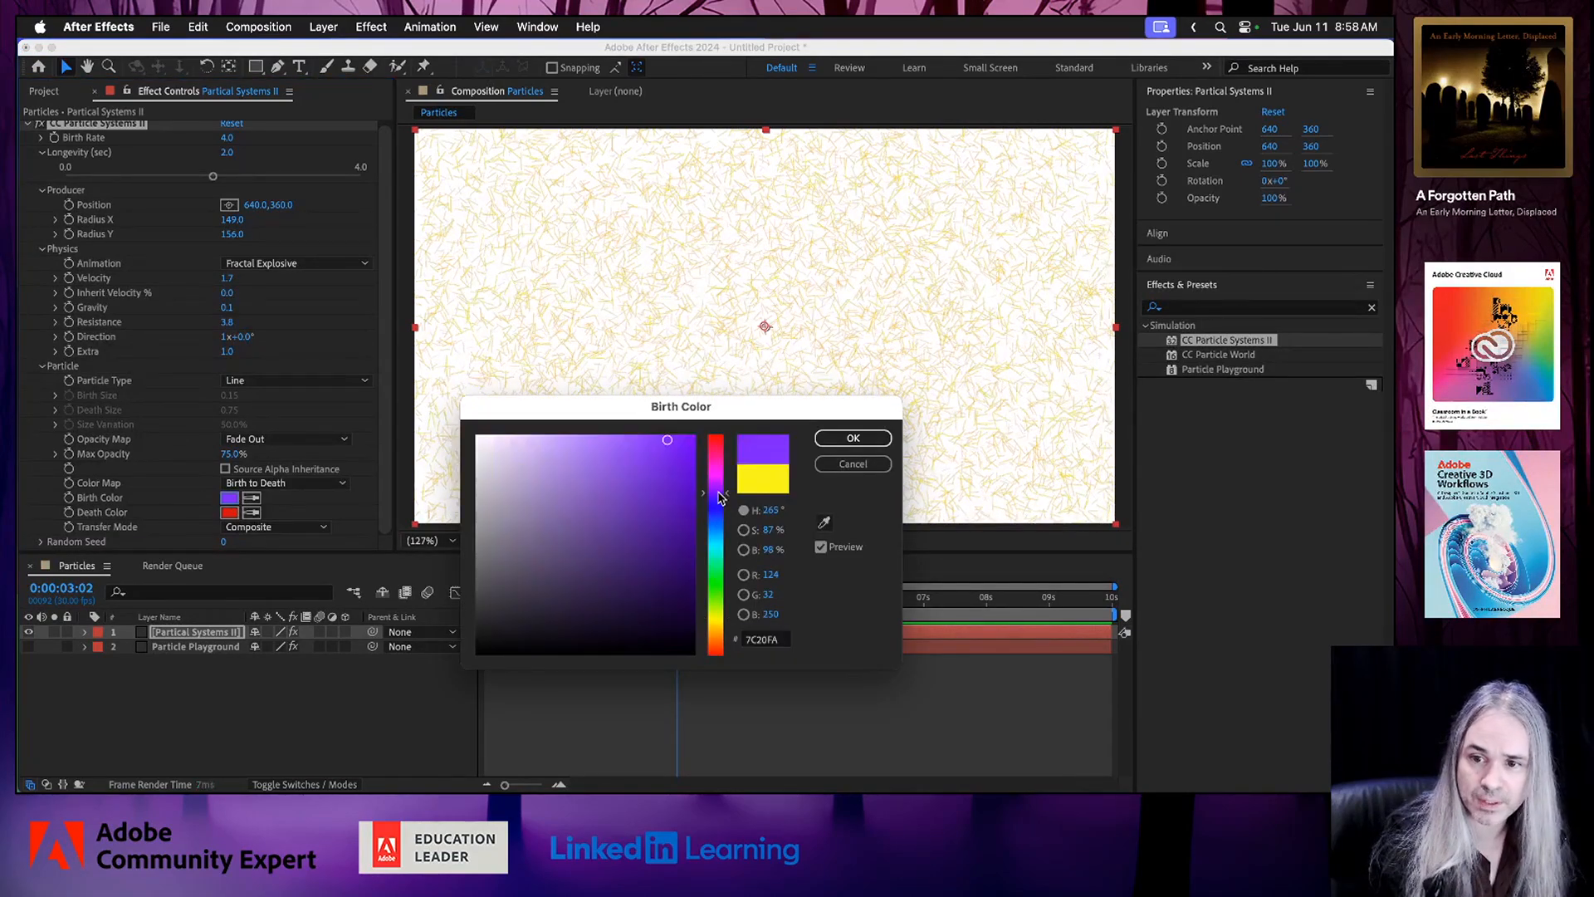
{"action": "left_click", "coordinate": [646, 503]}
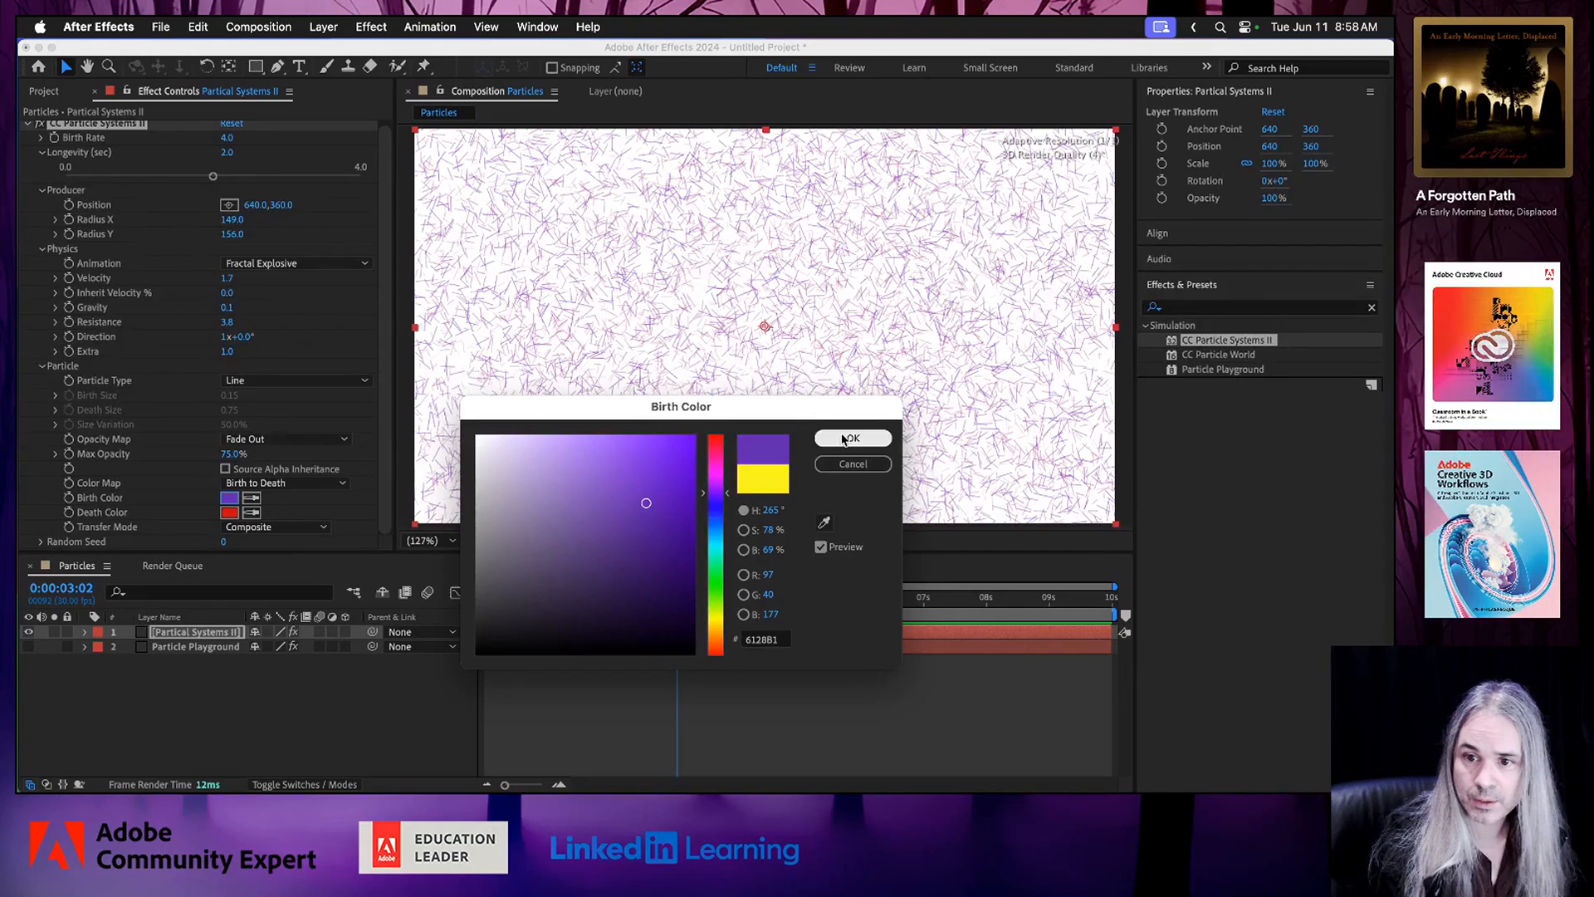
{"action": "left_click", "coordinate": [671, 462]}
{"action": "left_click", "coordinate": [877, 438]}
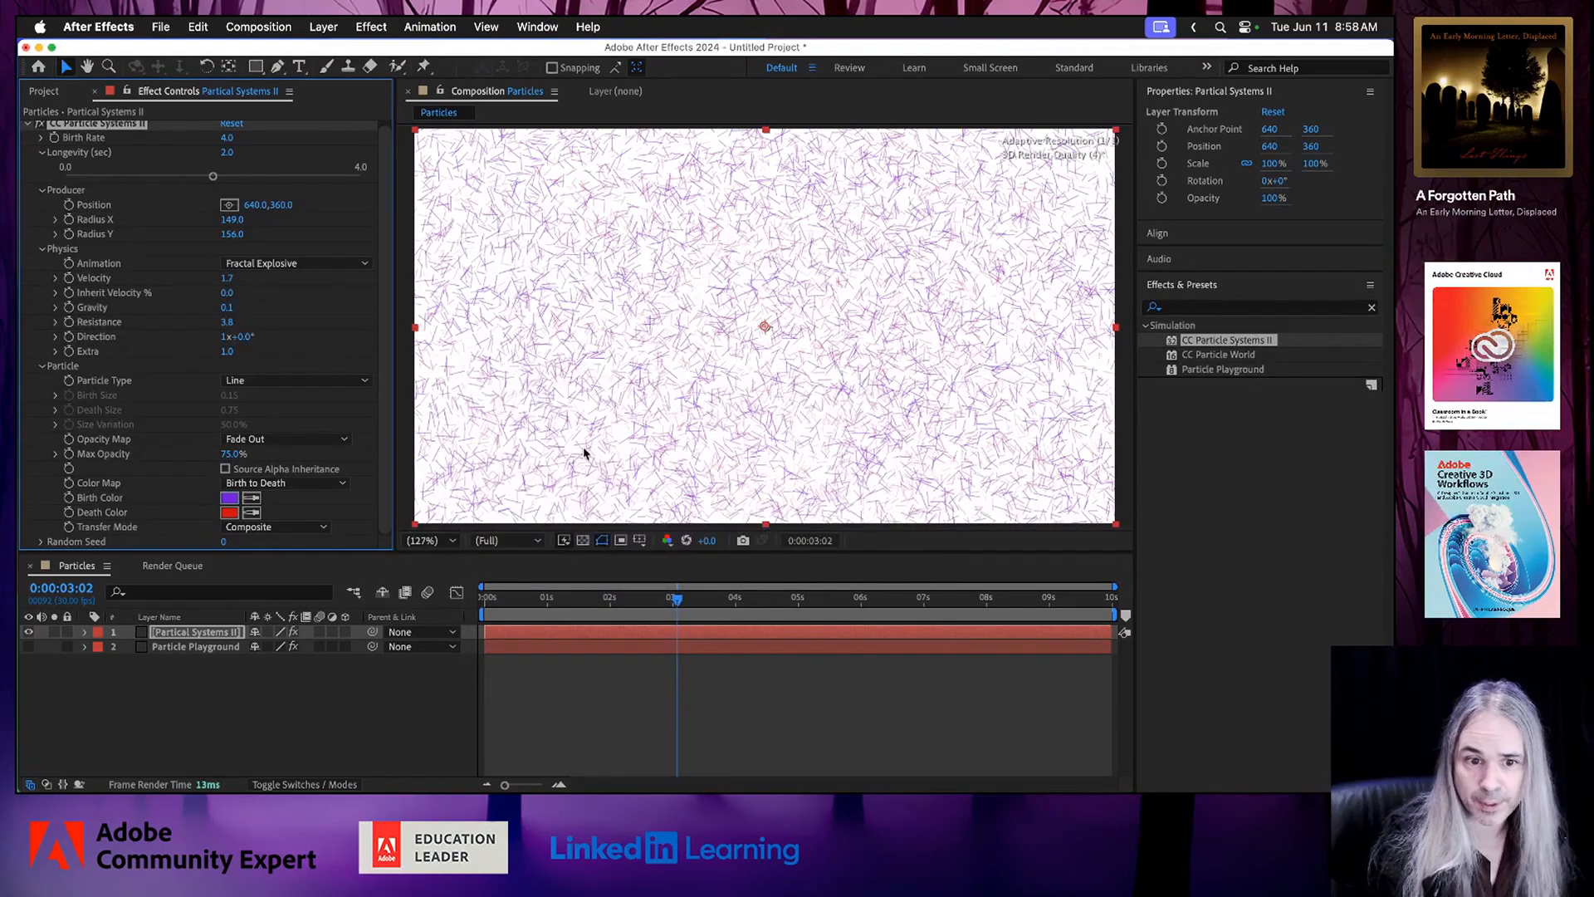
Change the particles' Death Color to dark indigo 170645 and preview the new colors.
{"action": "left_click", "coordinate": [229, 512]}
{"action": "left_click", "coordinate": [719, 522]}
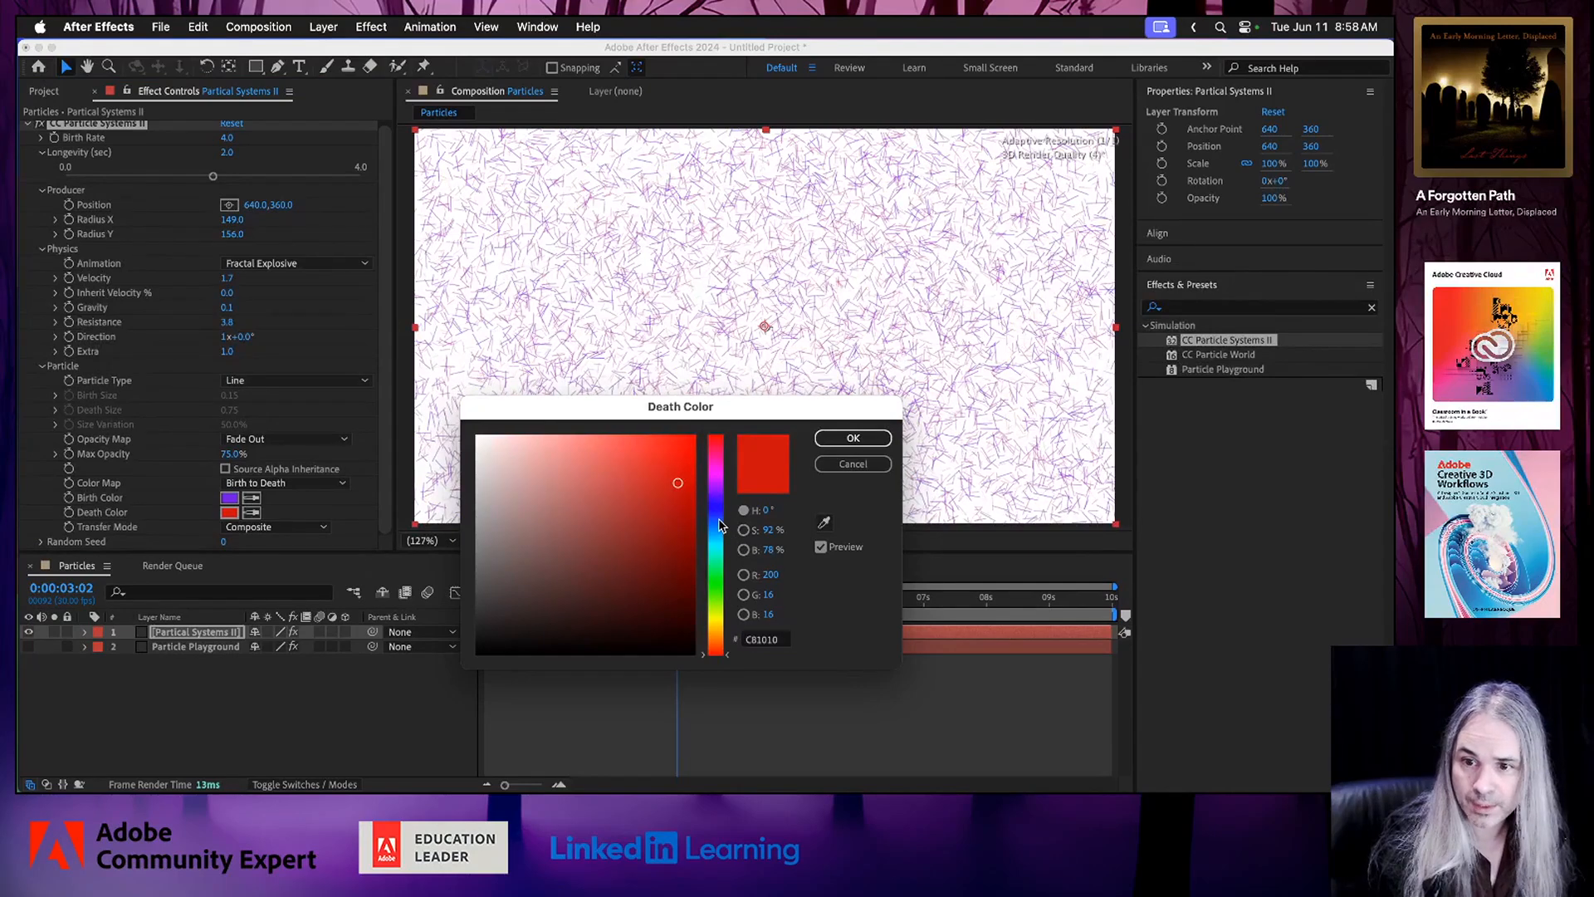
{"action": "left_click_drag", "start_coordinate": [718, 522], "coordinate": [719, 498]}
{"action": "left_click", "coordinate": [668, 604]}
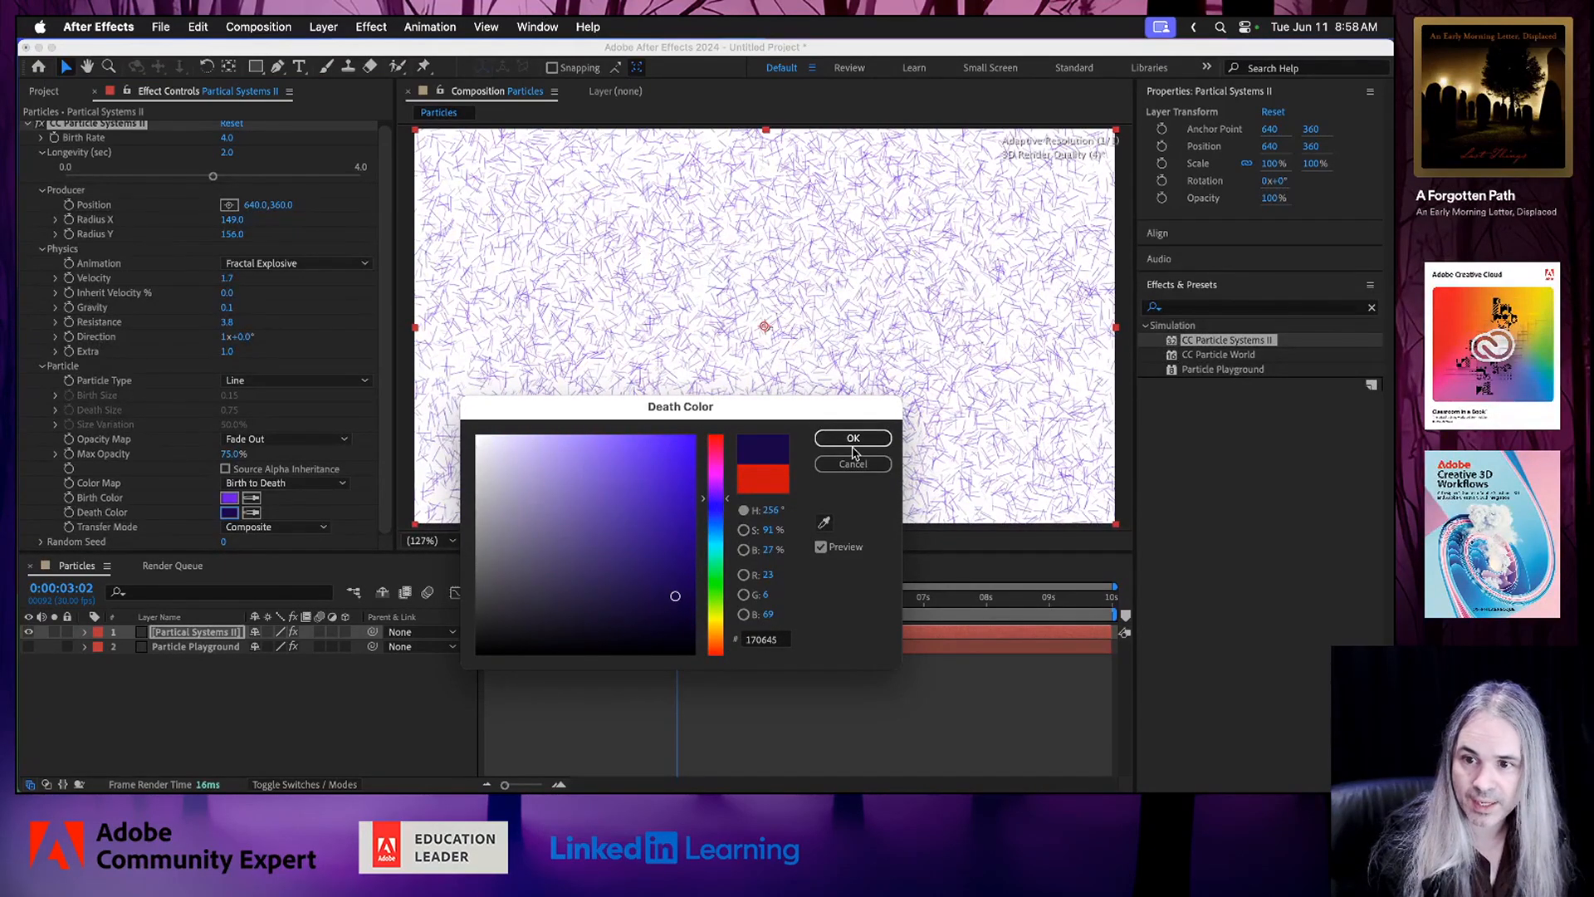
{"action": "left_click", "coordinate": [852, 438]}
{"action": "left_click", "coordinate": [500, 599]}
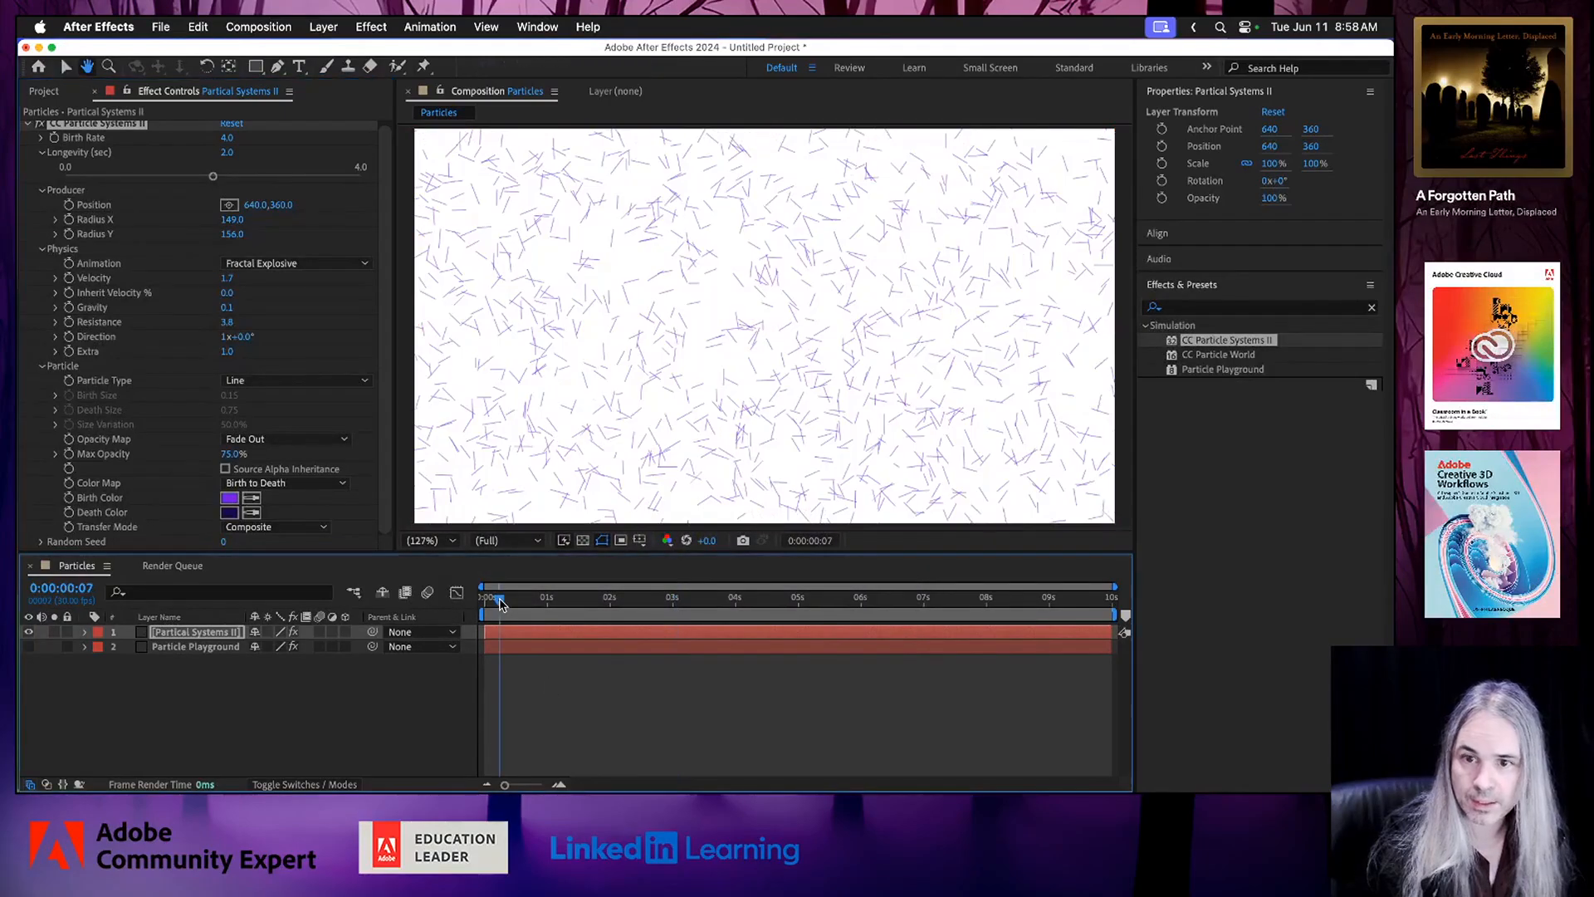
{"action": "key", "text": "space"}
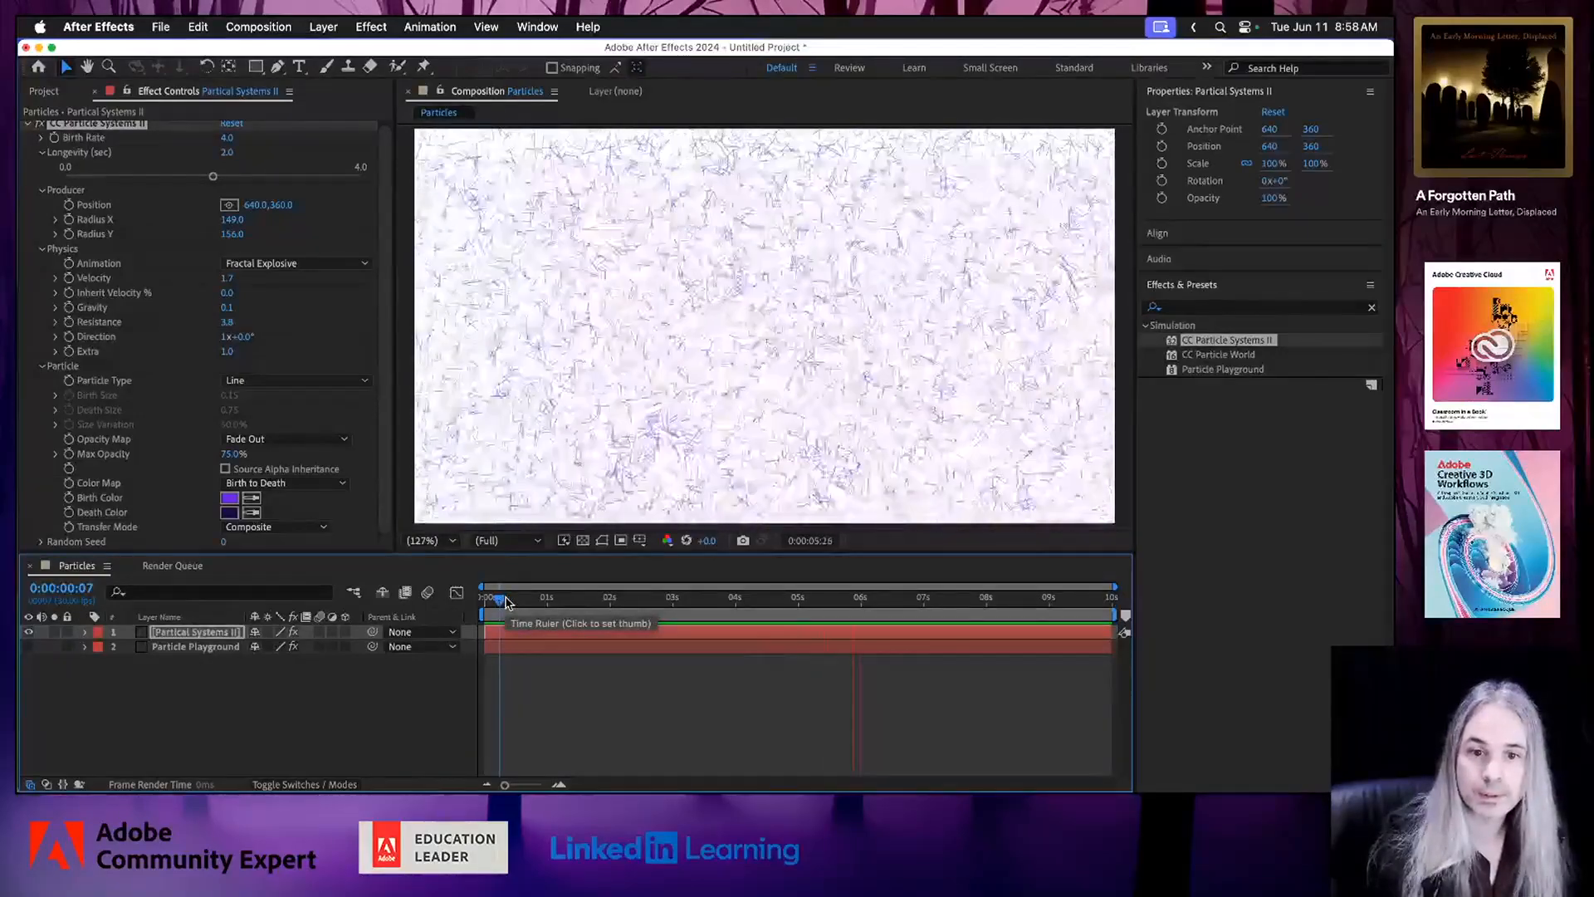
{"action": "key", "text": "space"}
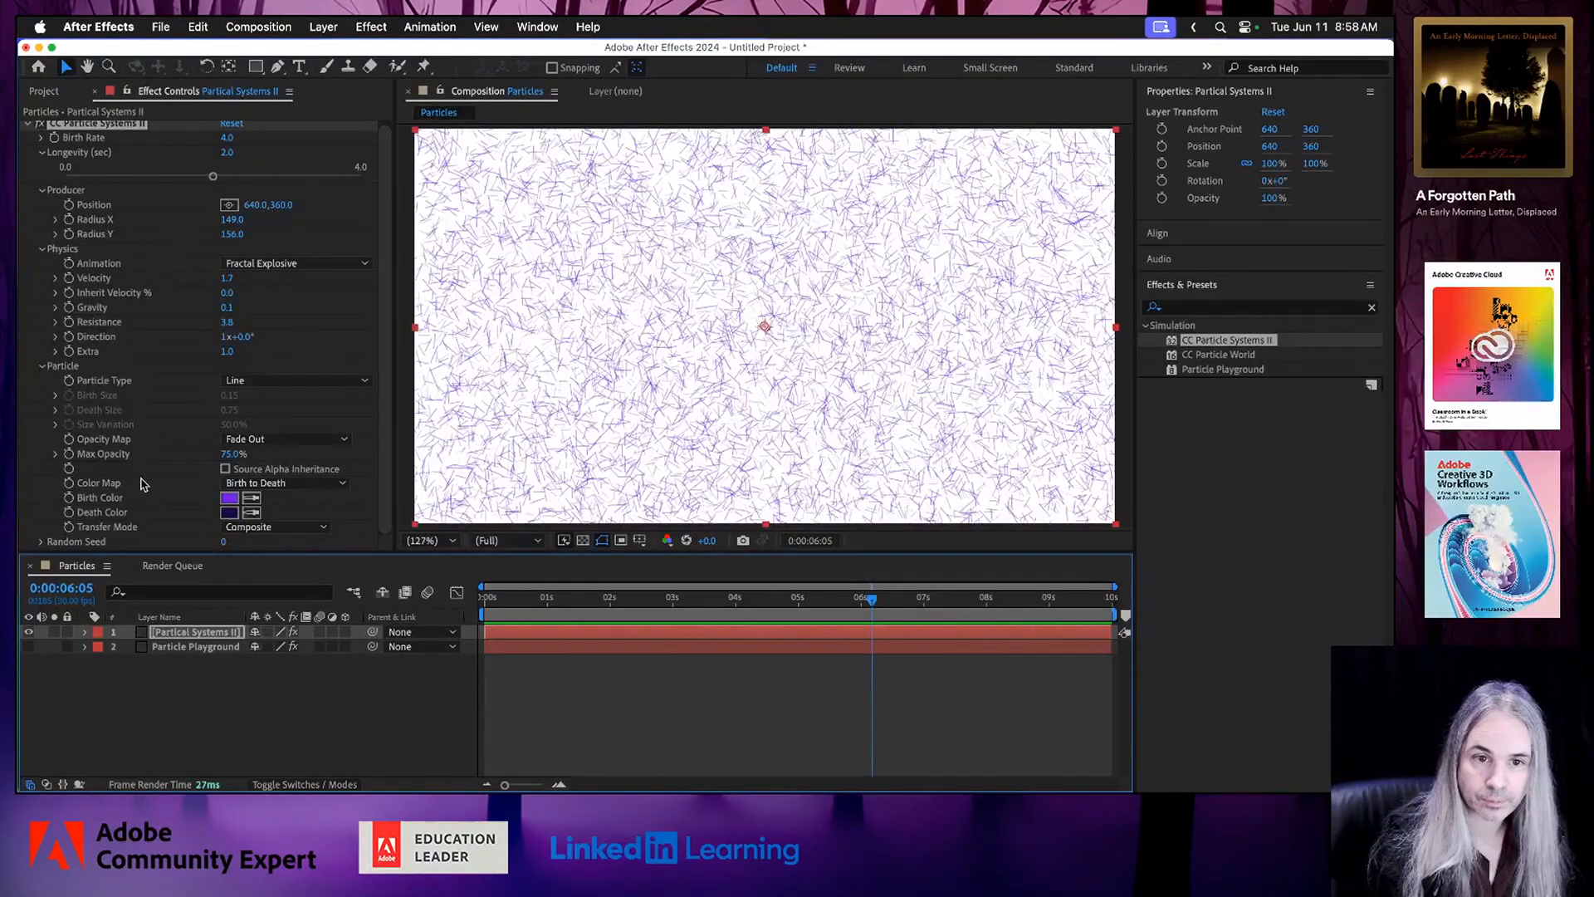
Set the Particle Type to Shaded Sphere and preview the animation.
{"action": "left_click", "coordinate": [337, 384]}
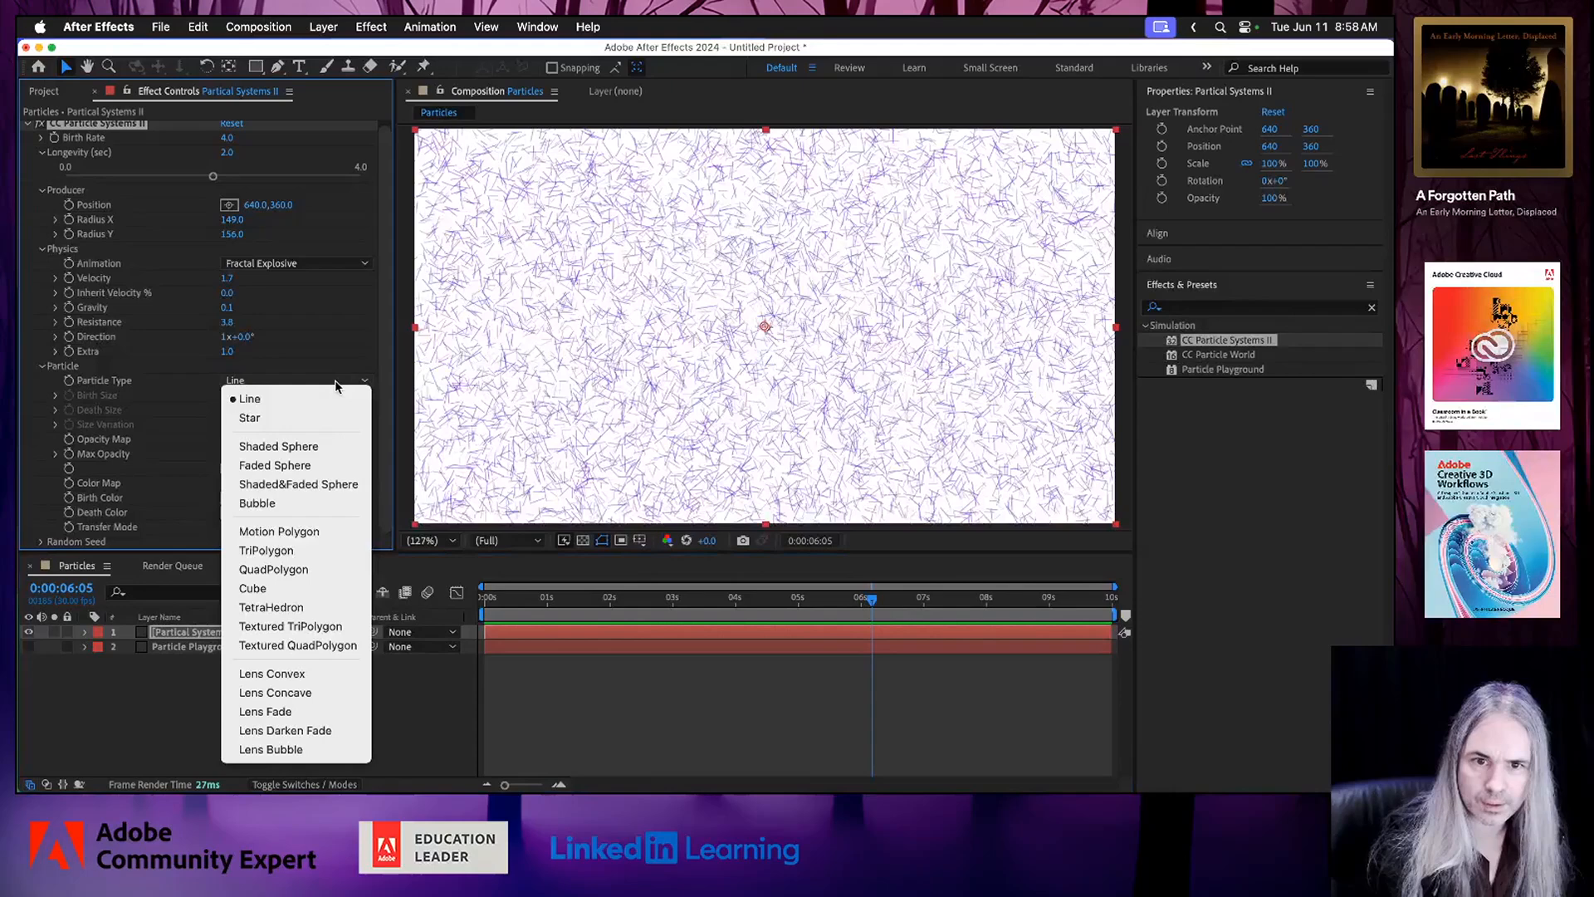
{"action": "left_click", "coordinate": [306, 449]}
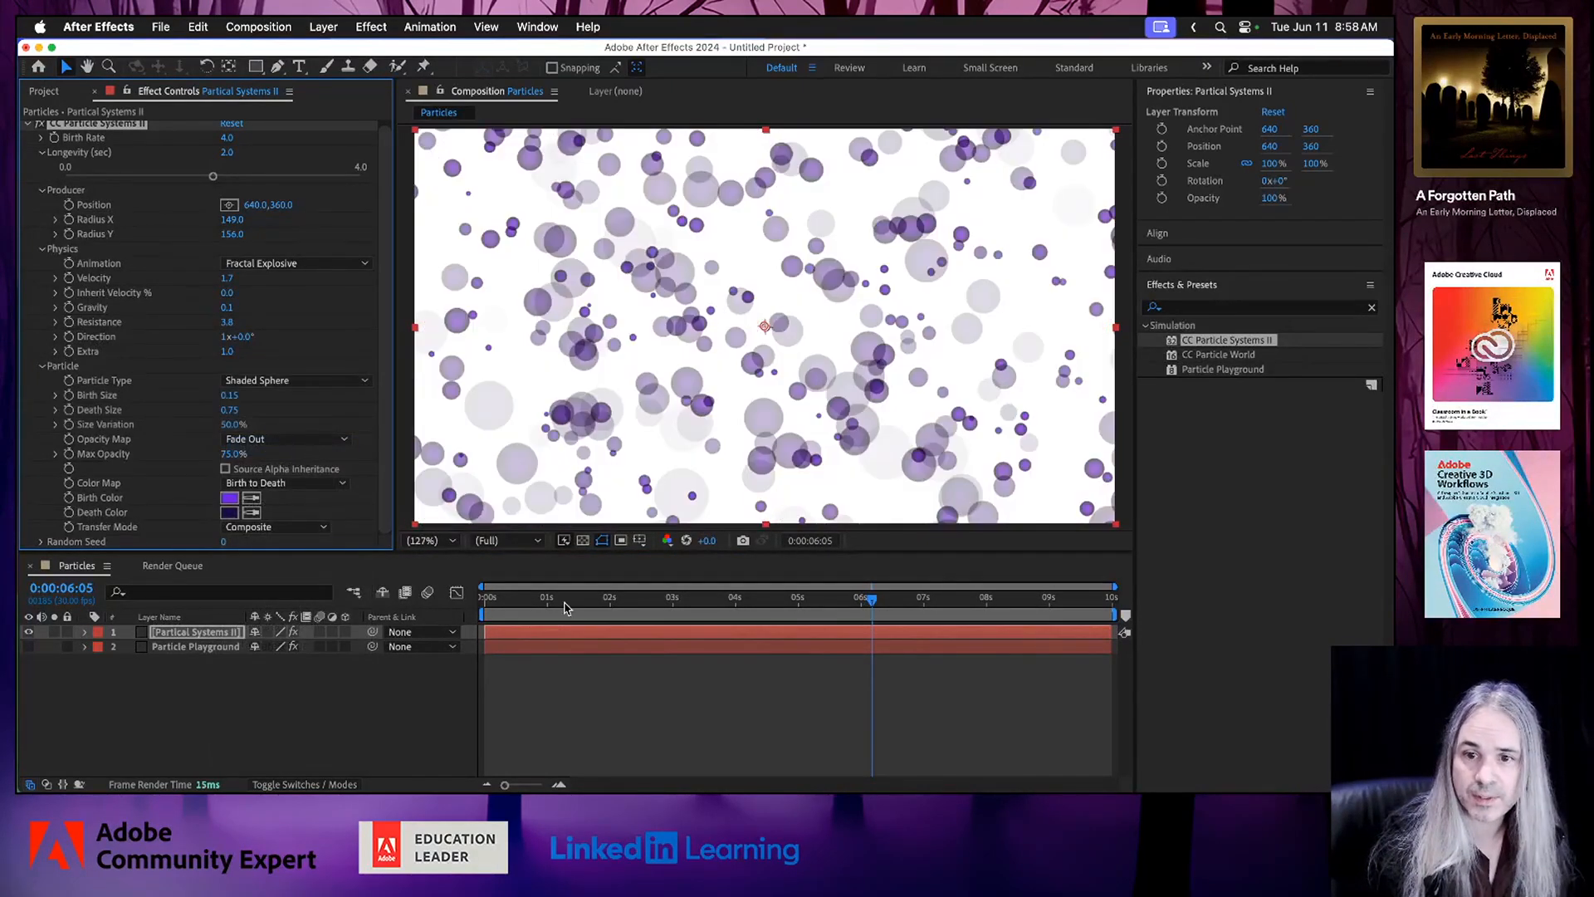
{"action": "left_click", "coordinate": [502, 598]}
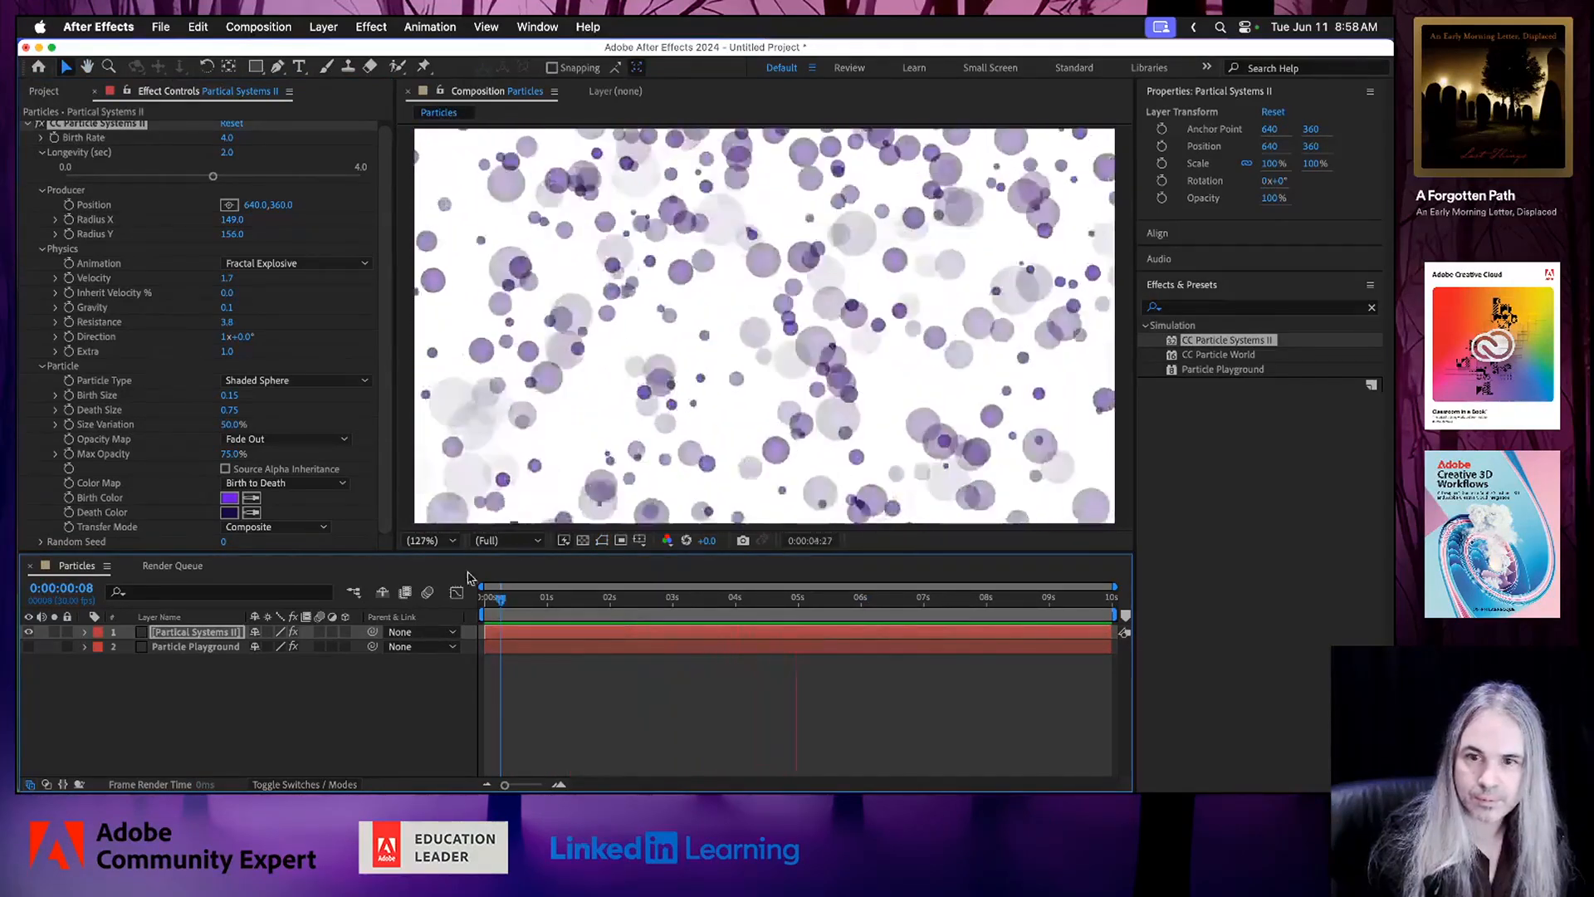
Switch the Particle Type to Lens Fade and preview the animation.
{"action": "left_click", "coordinate": [341, 382]}
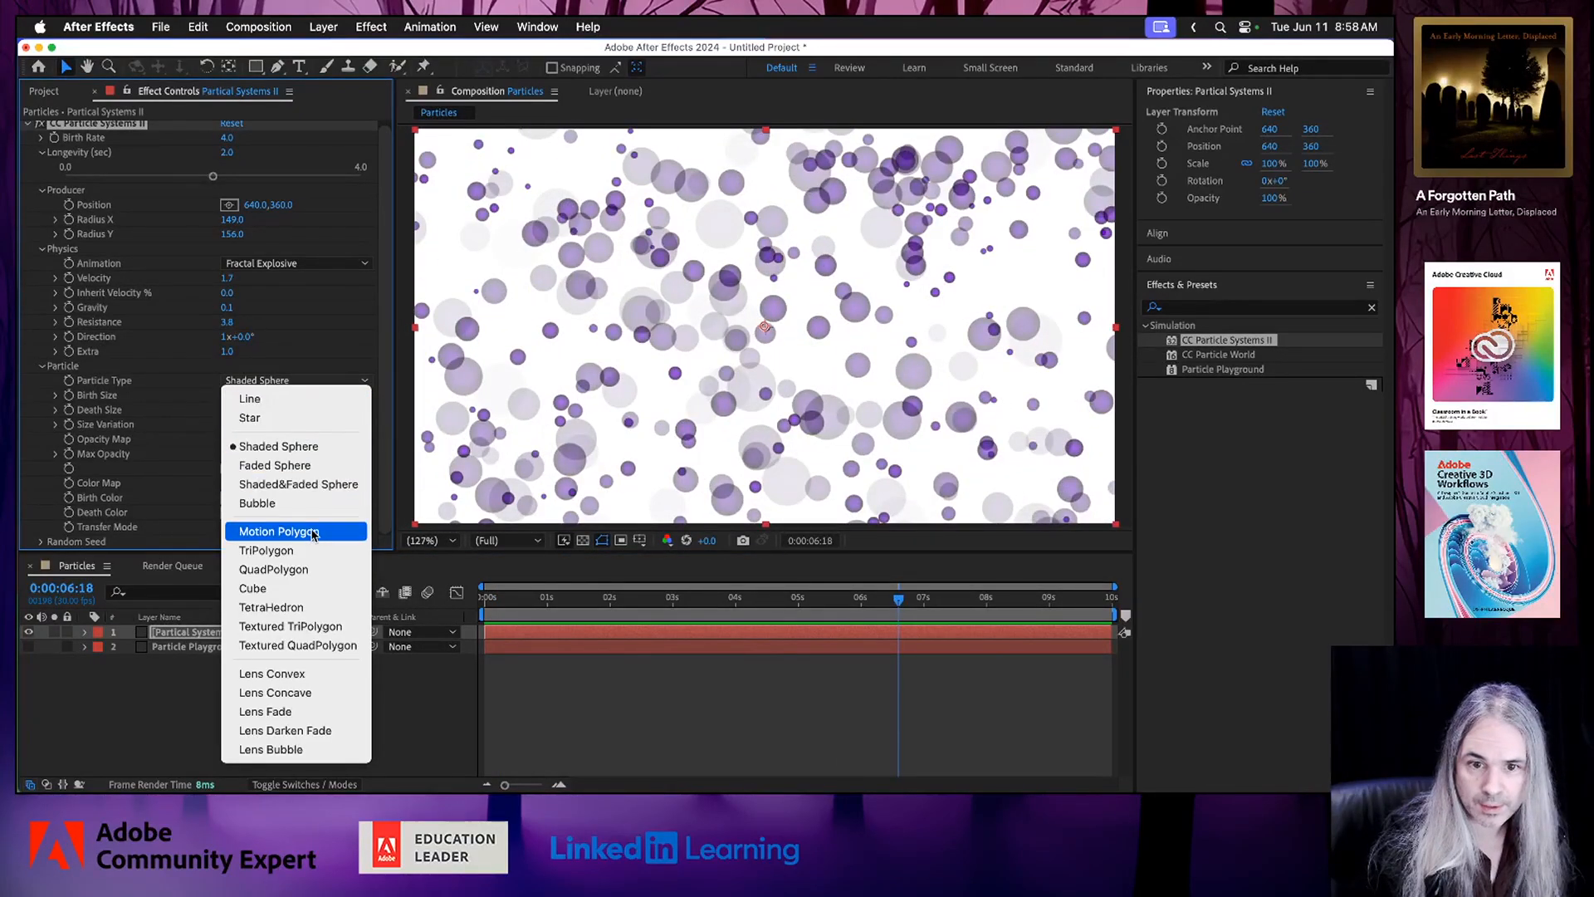
{"action": "left_click", "coordinate": [317, 710]}
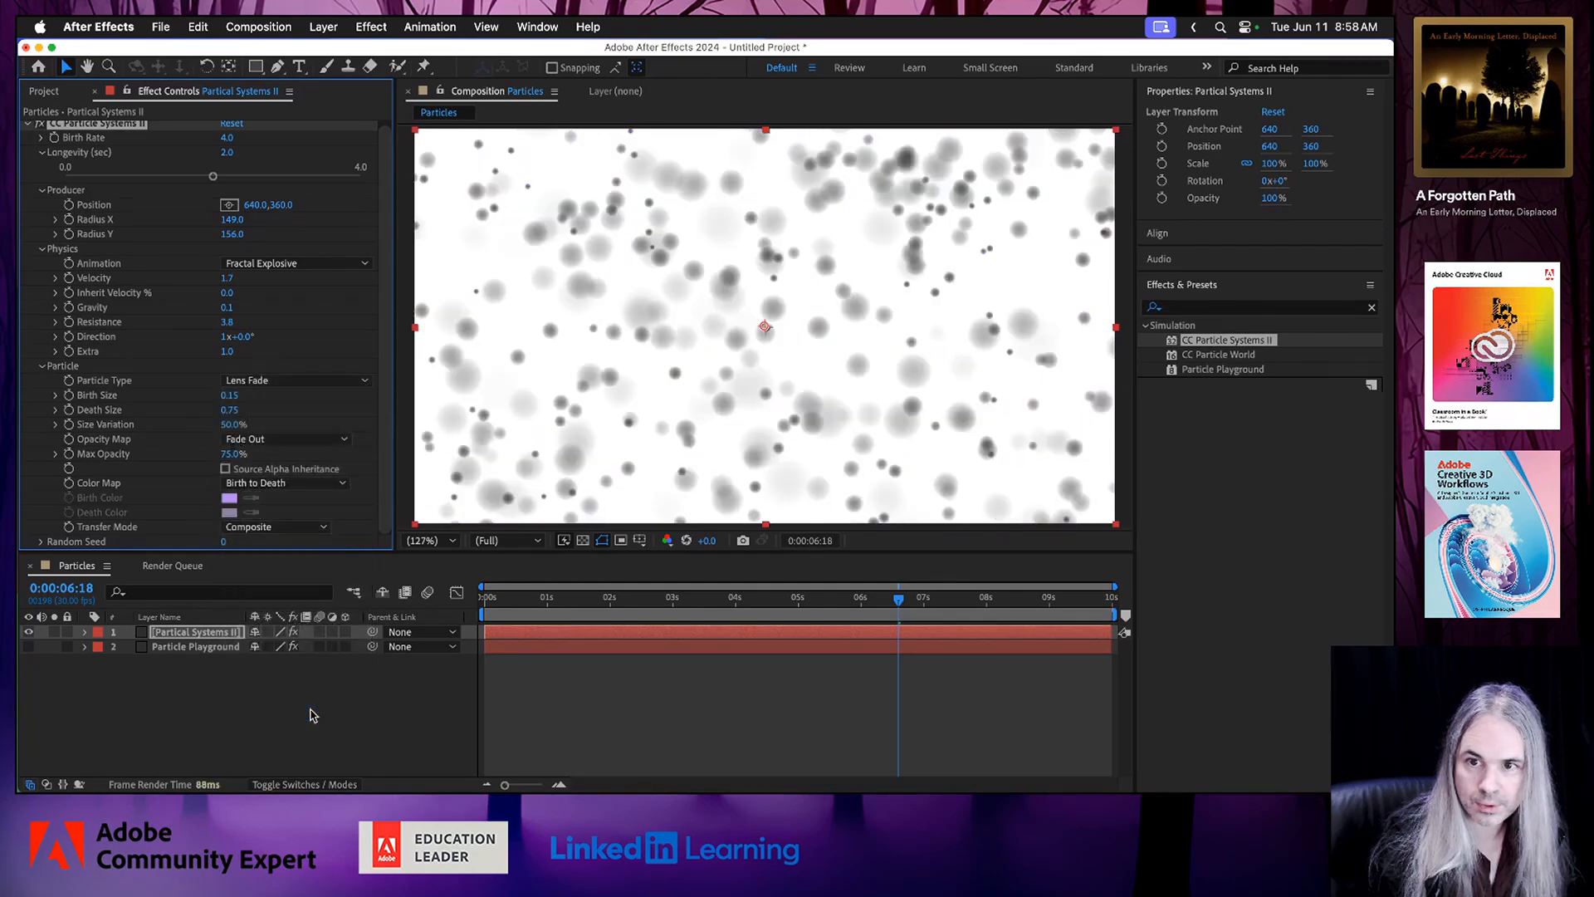
{"action": "left_click", "coordinate": [517, 597]}
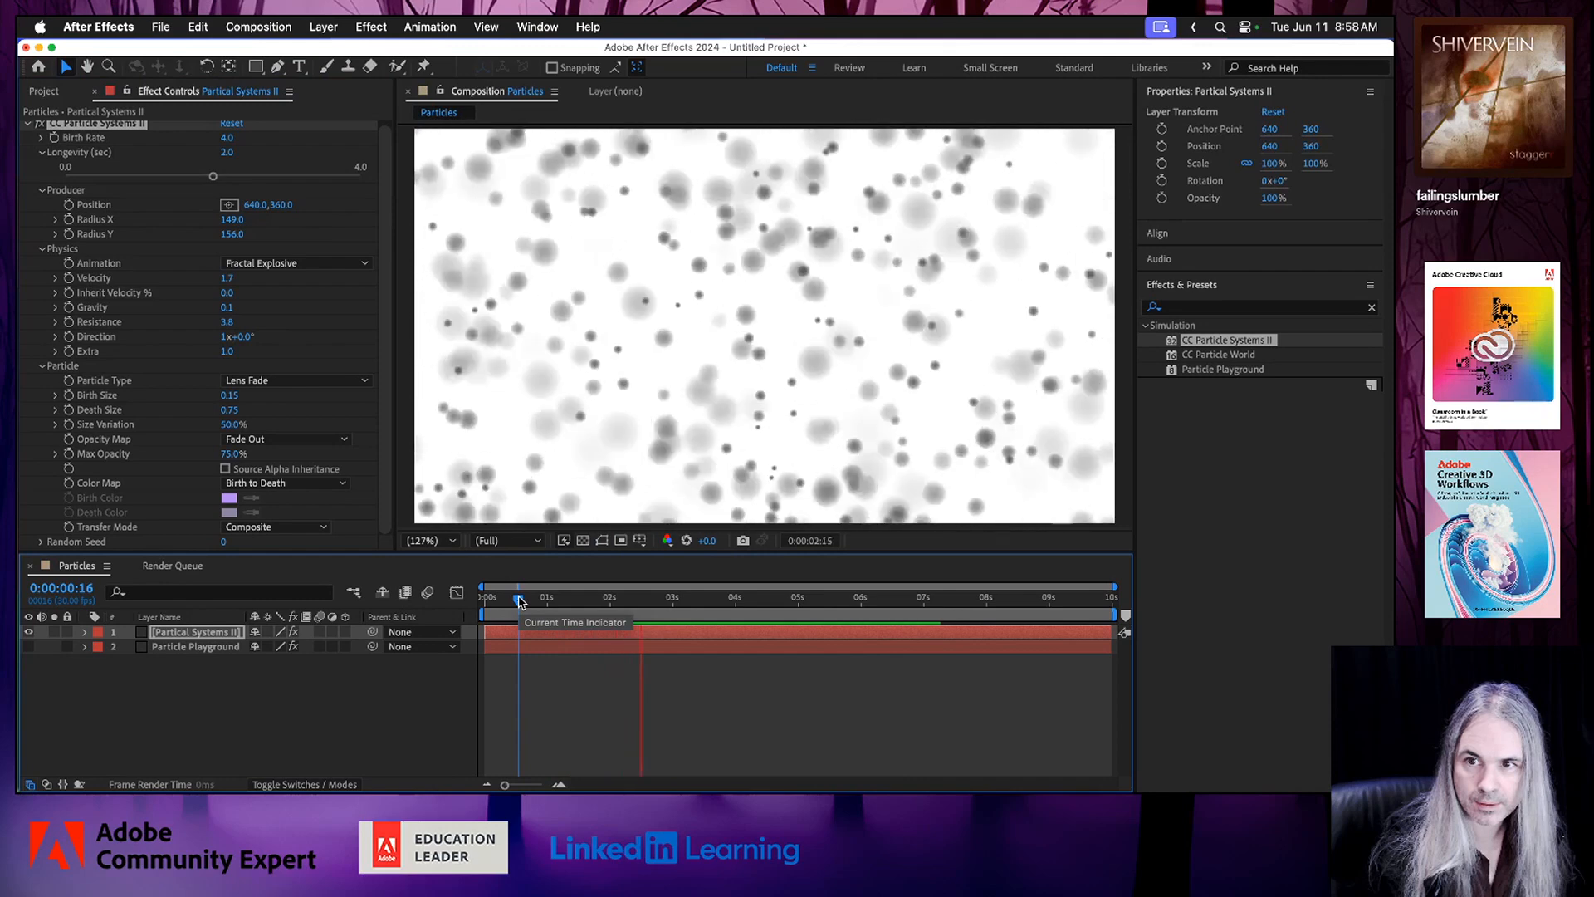
{"action": "key", "text": "space"}
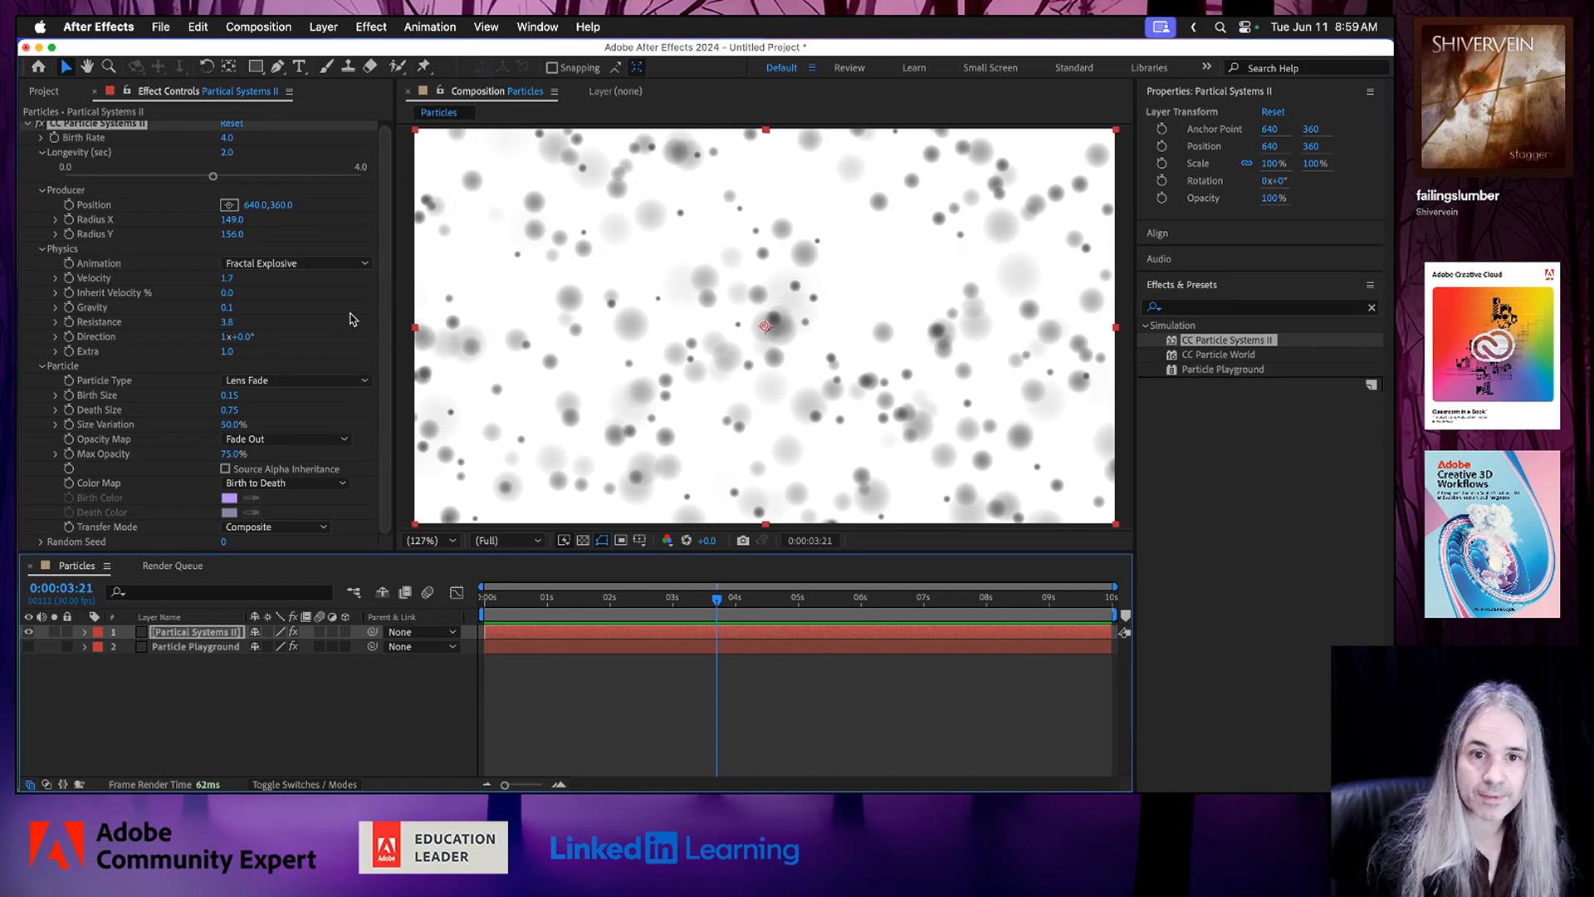
Set the Physics Animation type to Explosive and preview the result.
{"action": "left_click", "coordinate": [364, 263]}
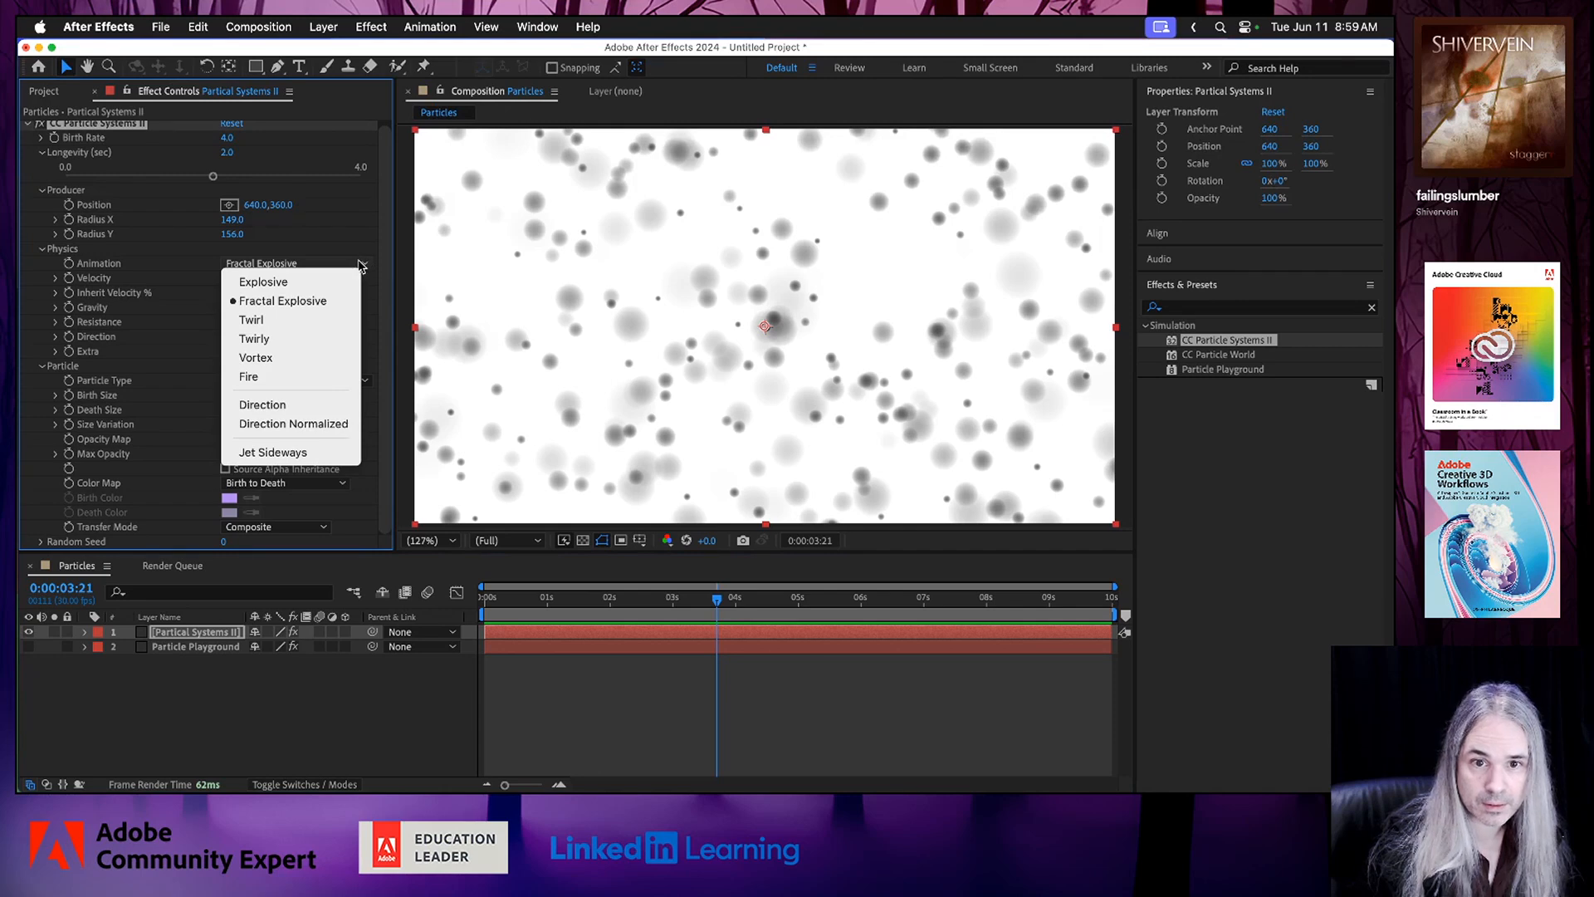
{"action": "left_click", "coordinate": [301, 286]}
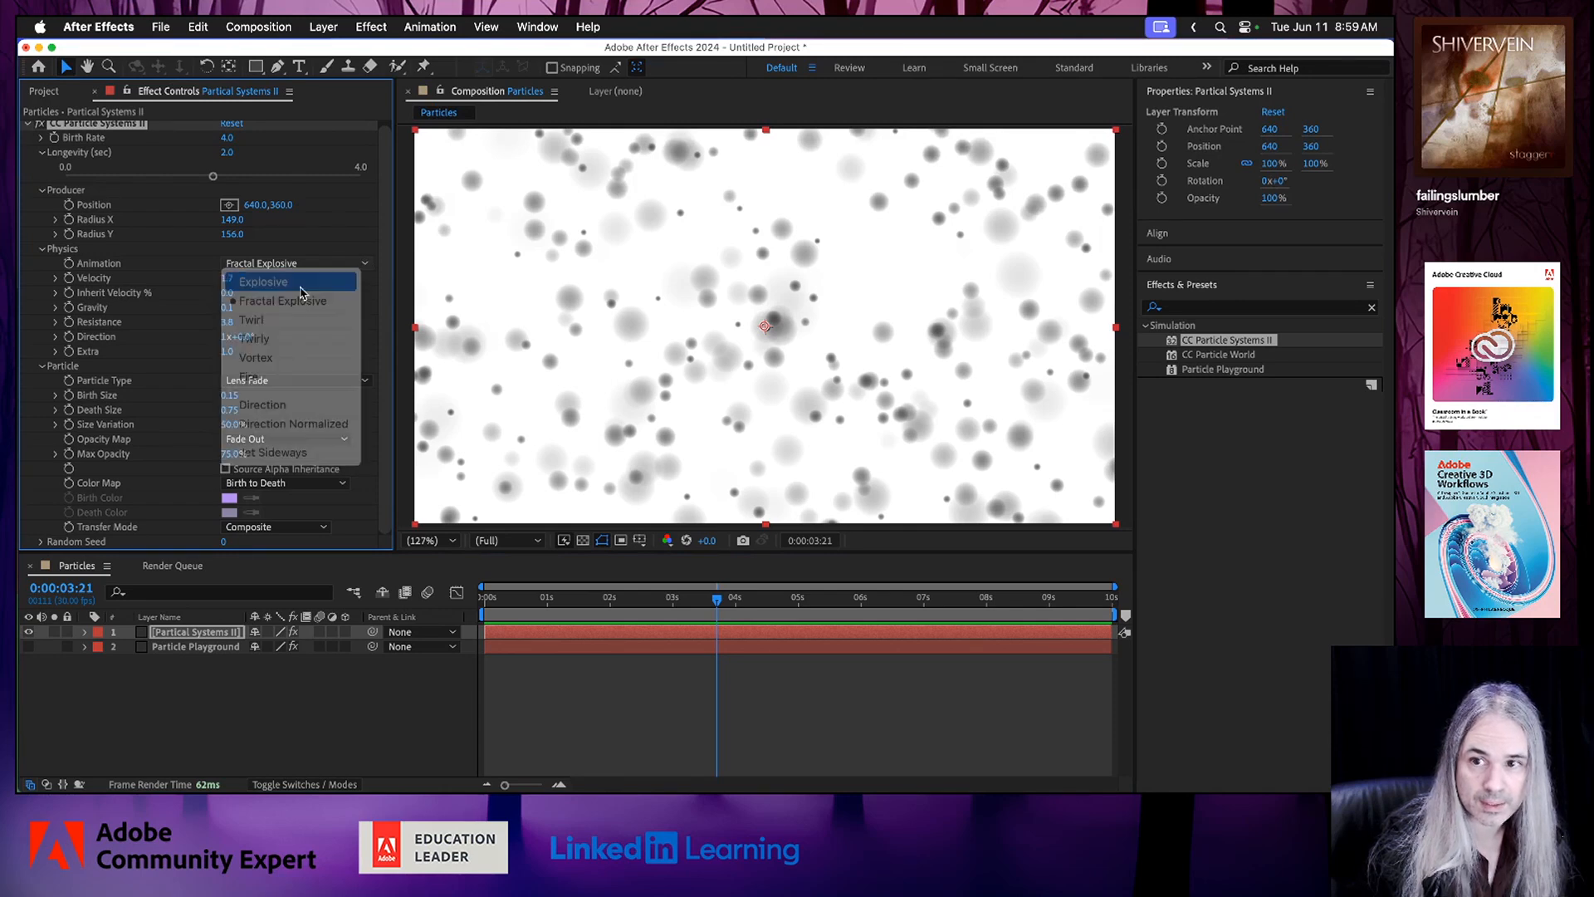
{"action": "left_click", "coordinate": [528, 599]}
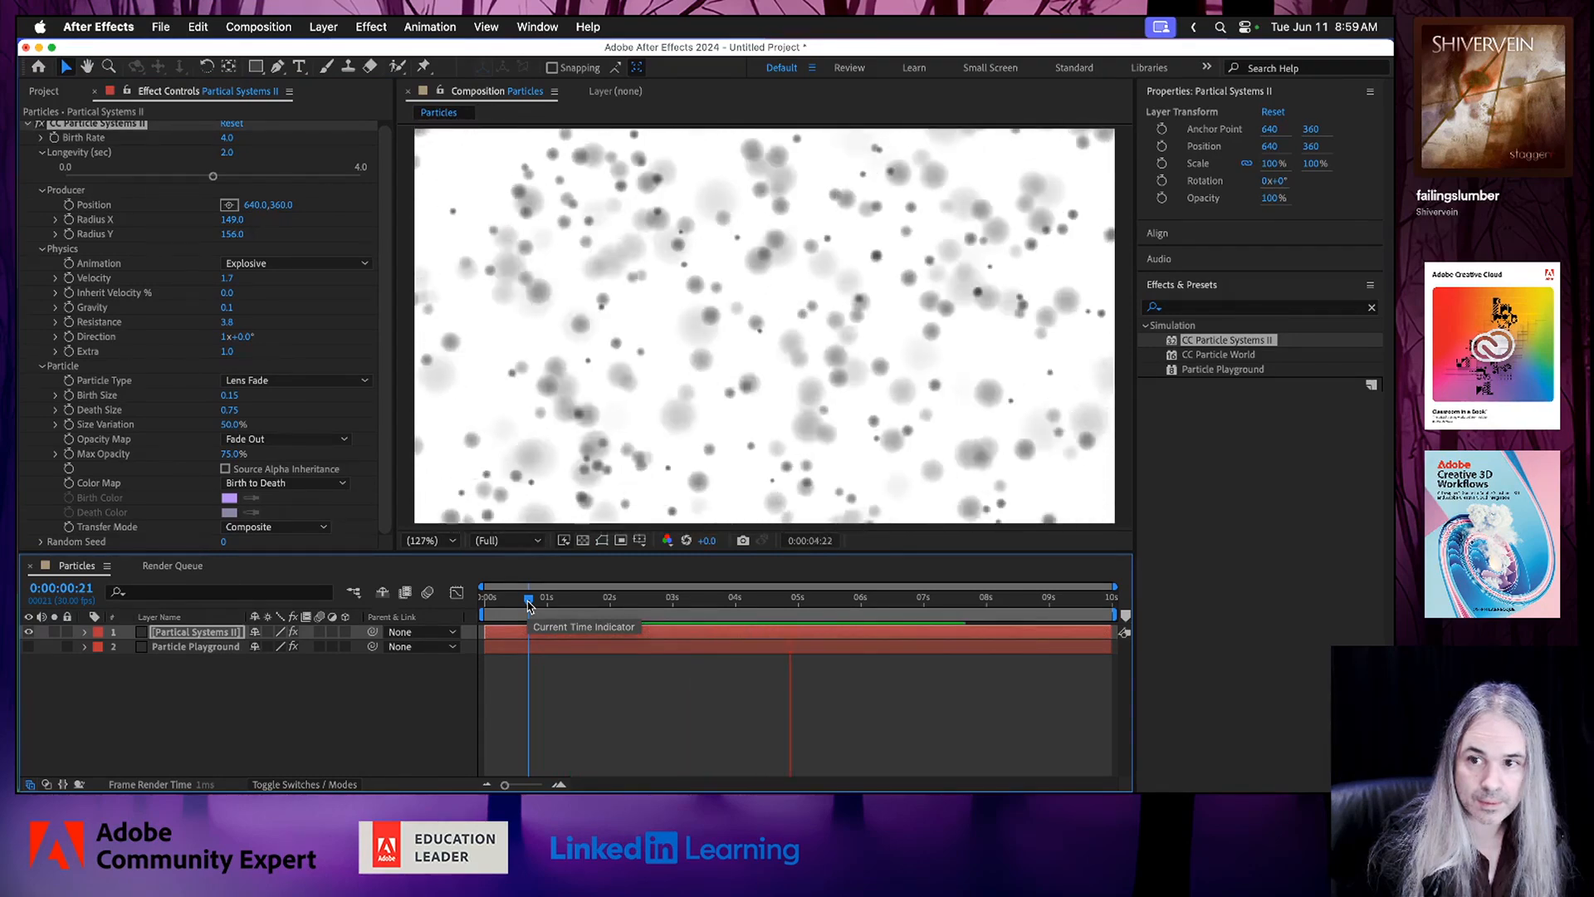
{"action": "key", "text": "space"}
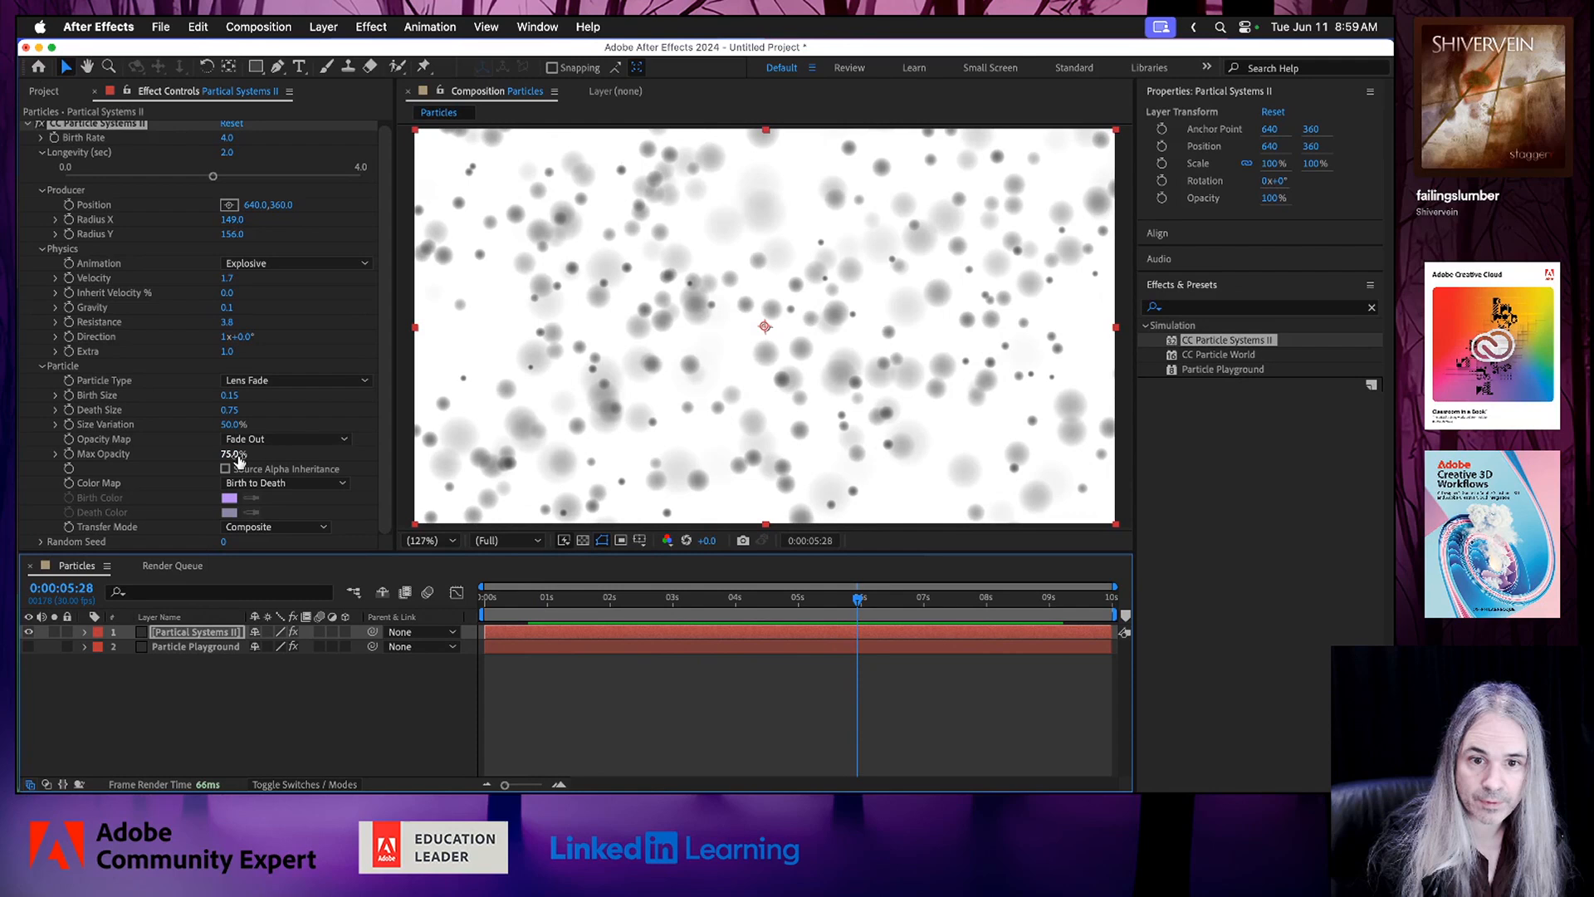
Raise the particles' Max Opacity to 100% and set the Particle Type to Cube.
{"action": "left_click_drag", "start_coordinate": [233, 456], "coordinate": [271, 462]}
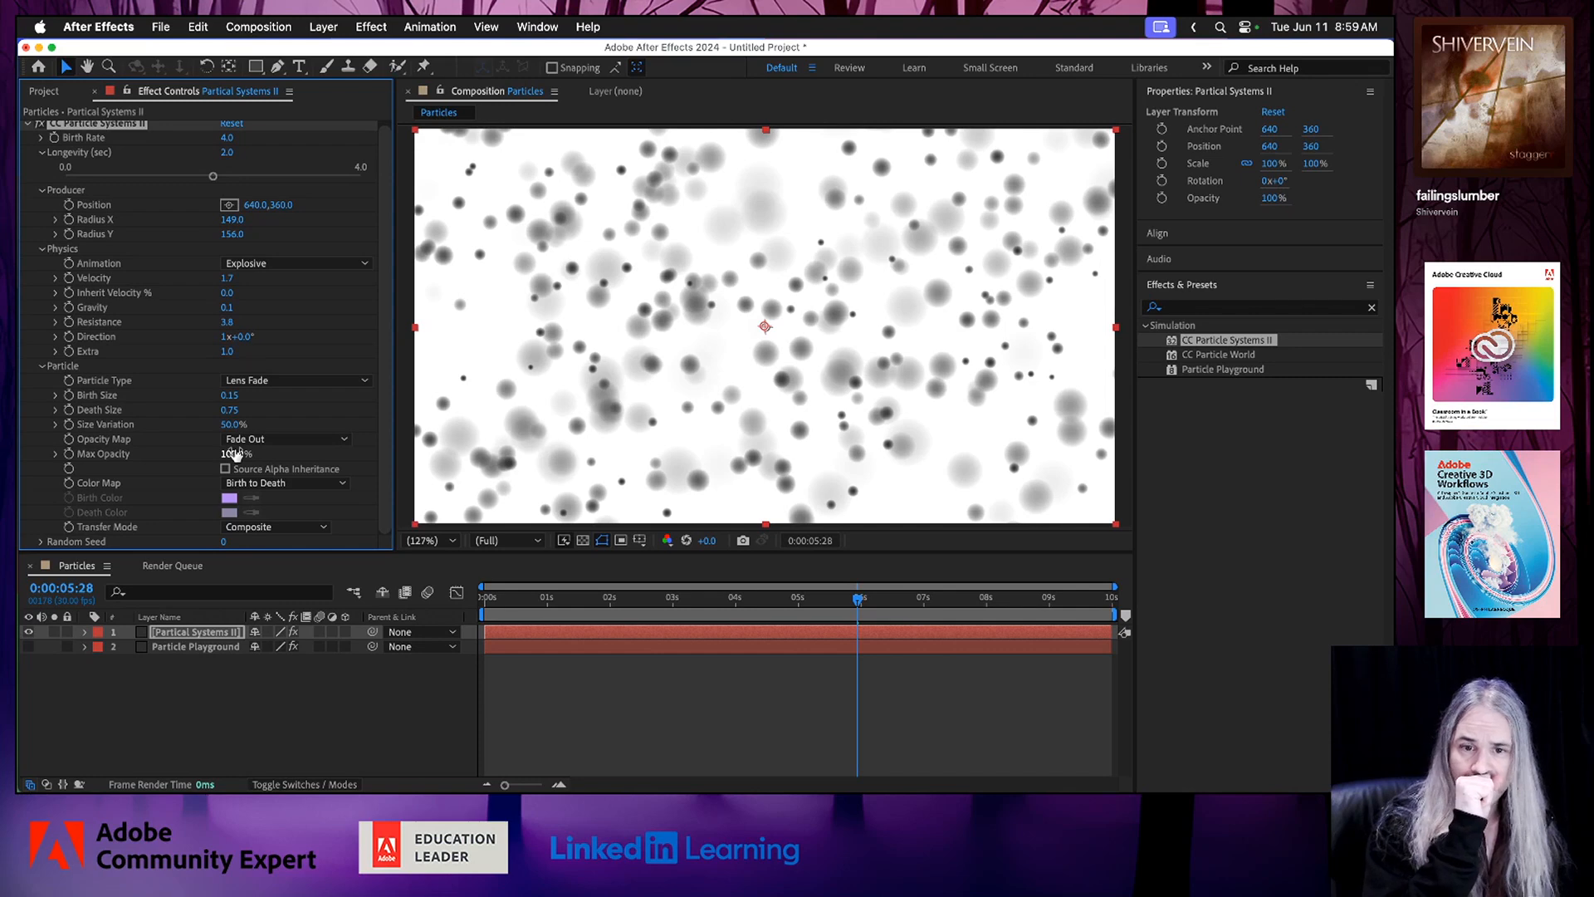
{"action": "left_click", "coordinate": [278, 380]}
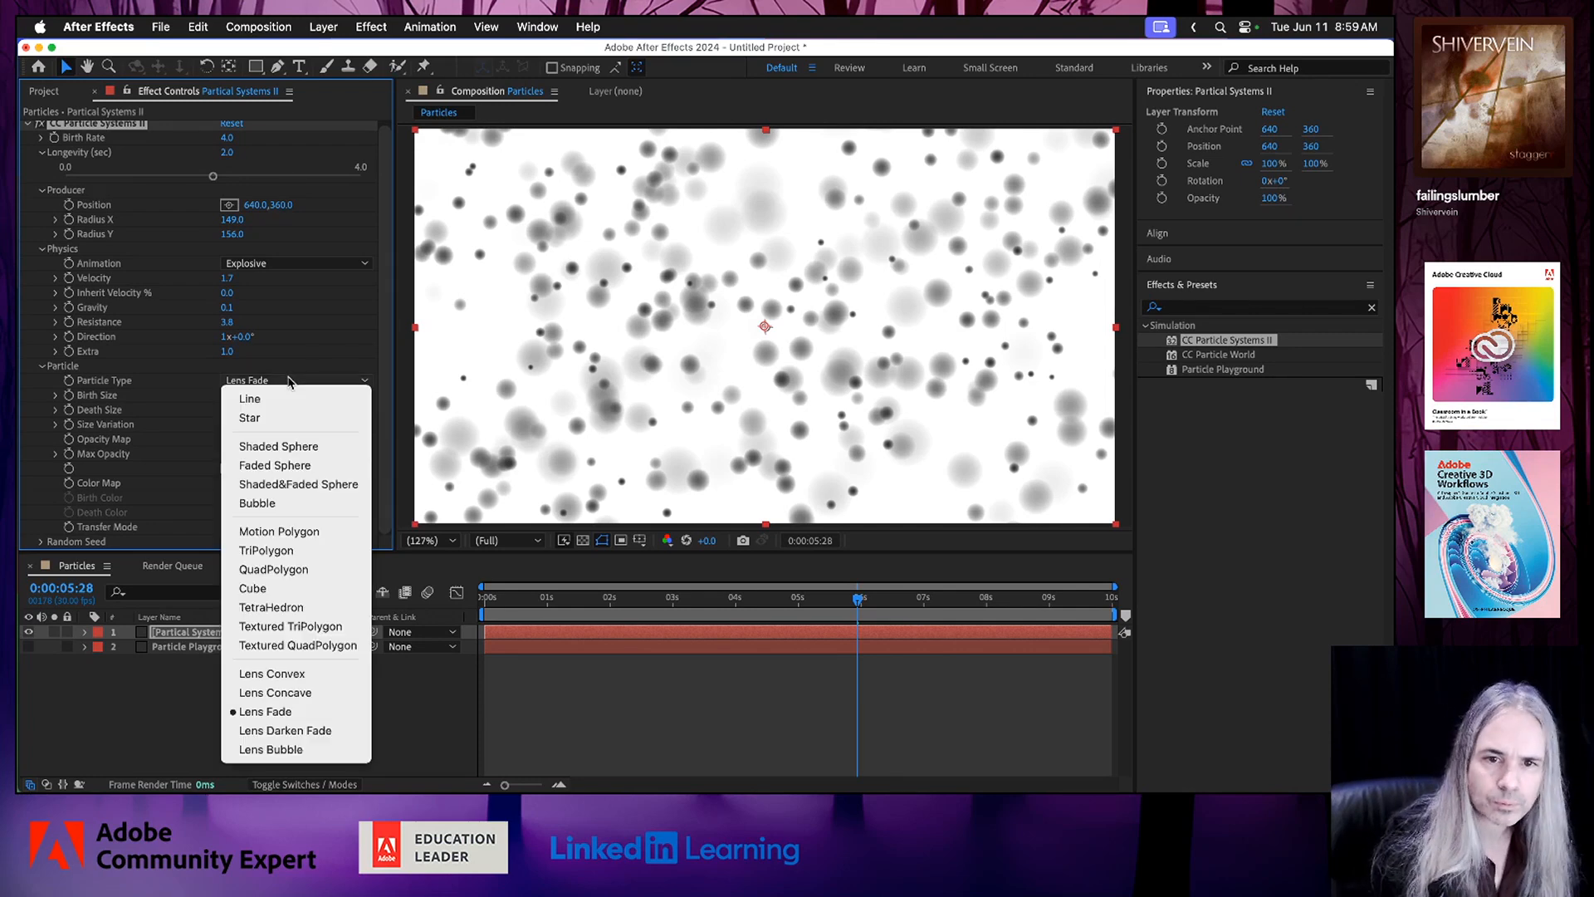
{"action": "left_click", "coordinate": [302, 588]}
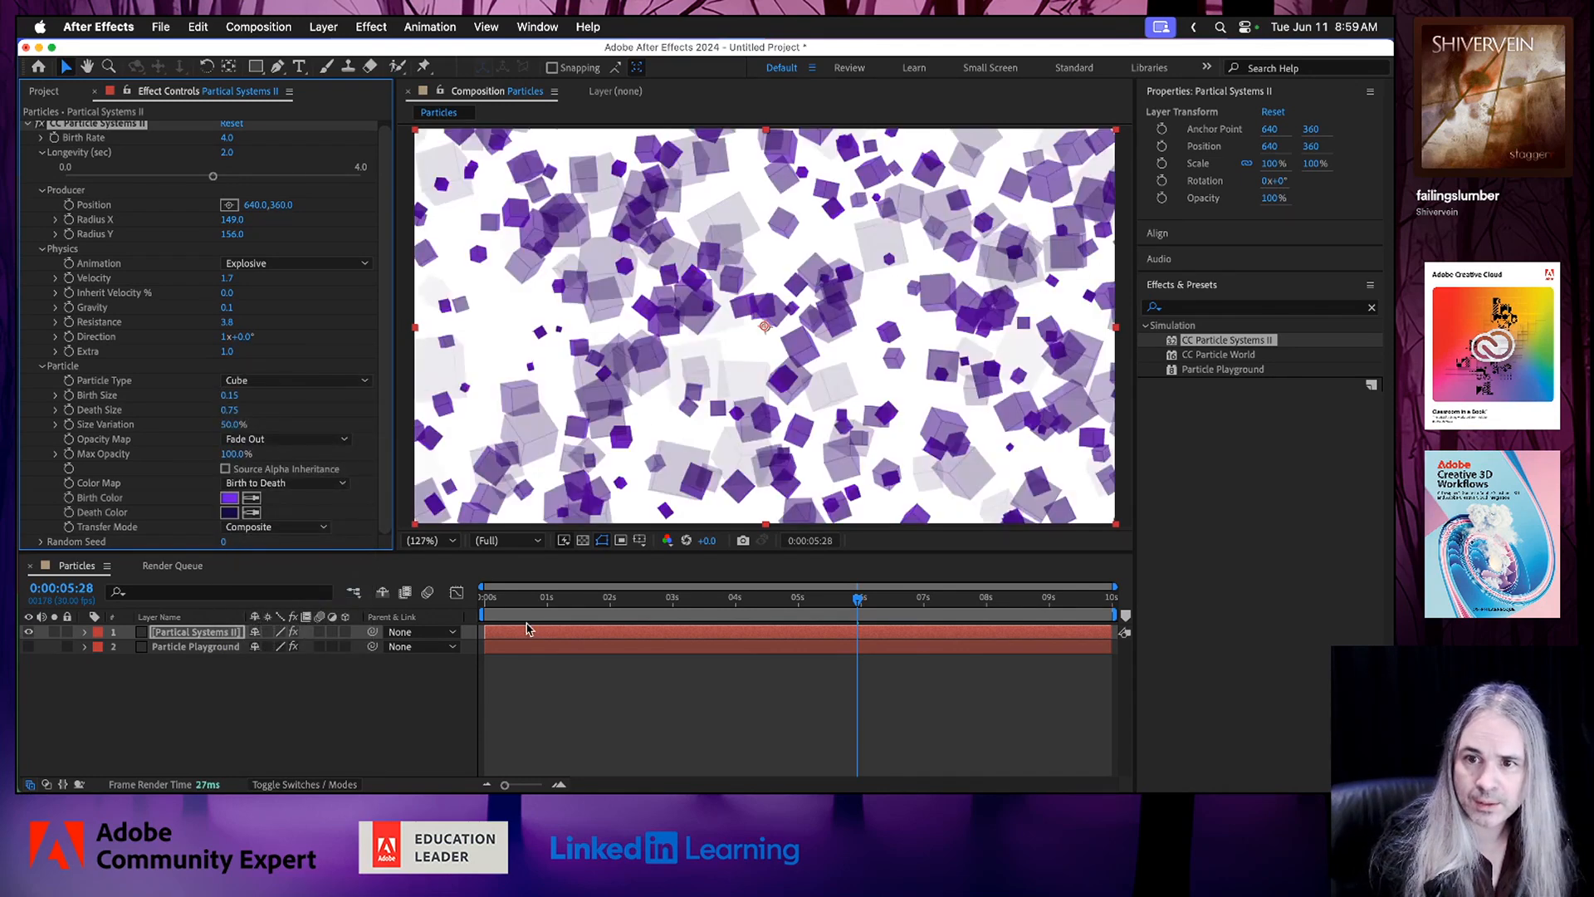
Preview the cube particle animation from near the start of the composition.
{"action": "left_click", "coordinate": [525, 599]}
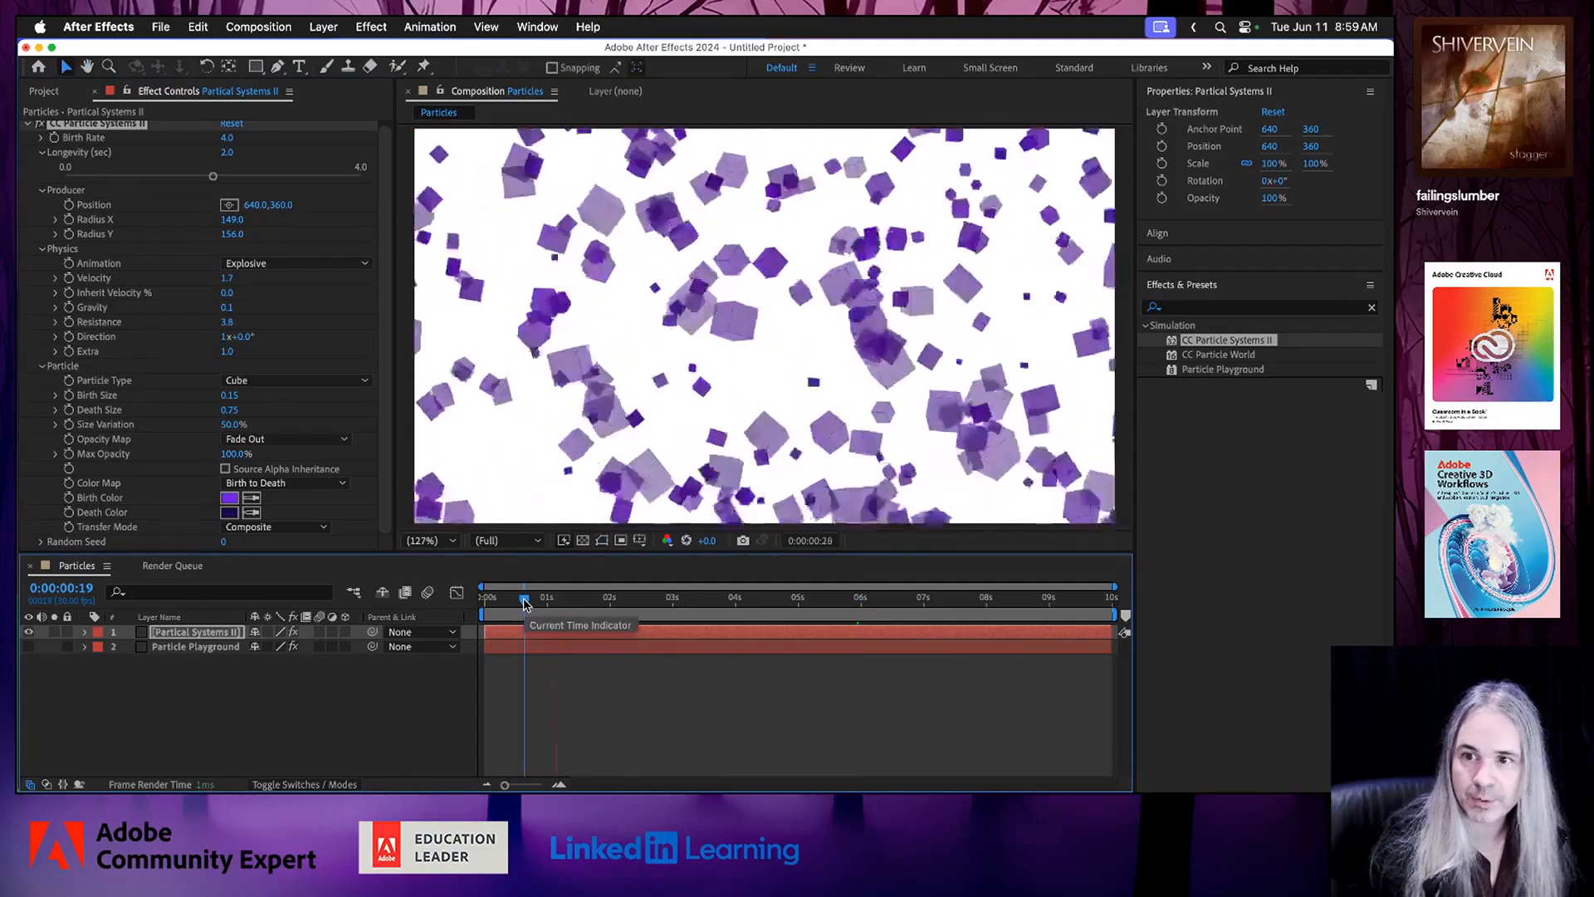
{"action": "key", "text": "space"}
{"action": "key", "text": "space"}
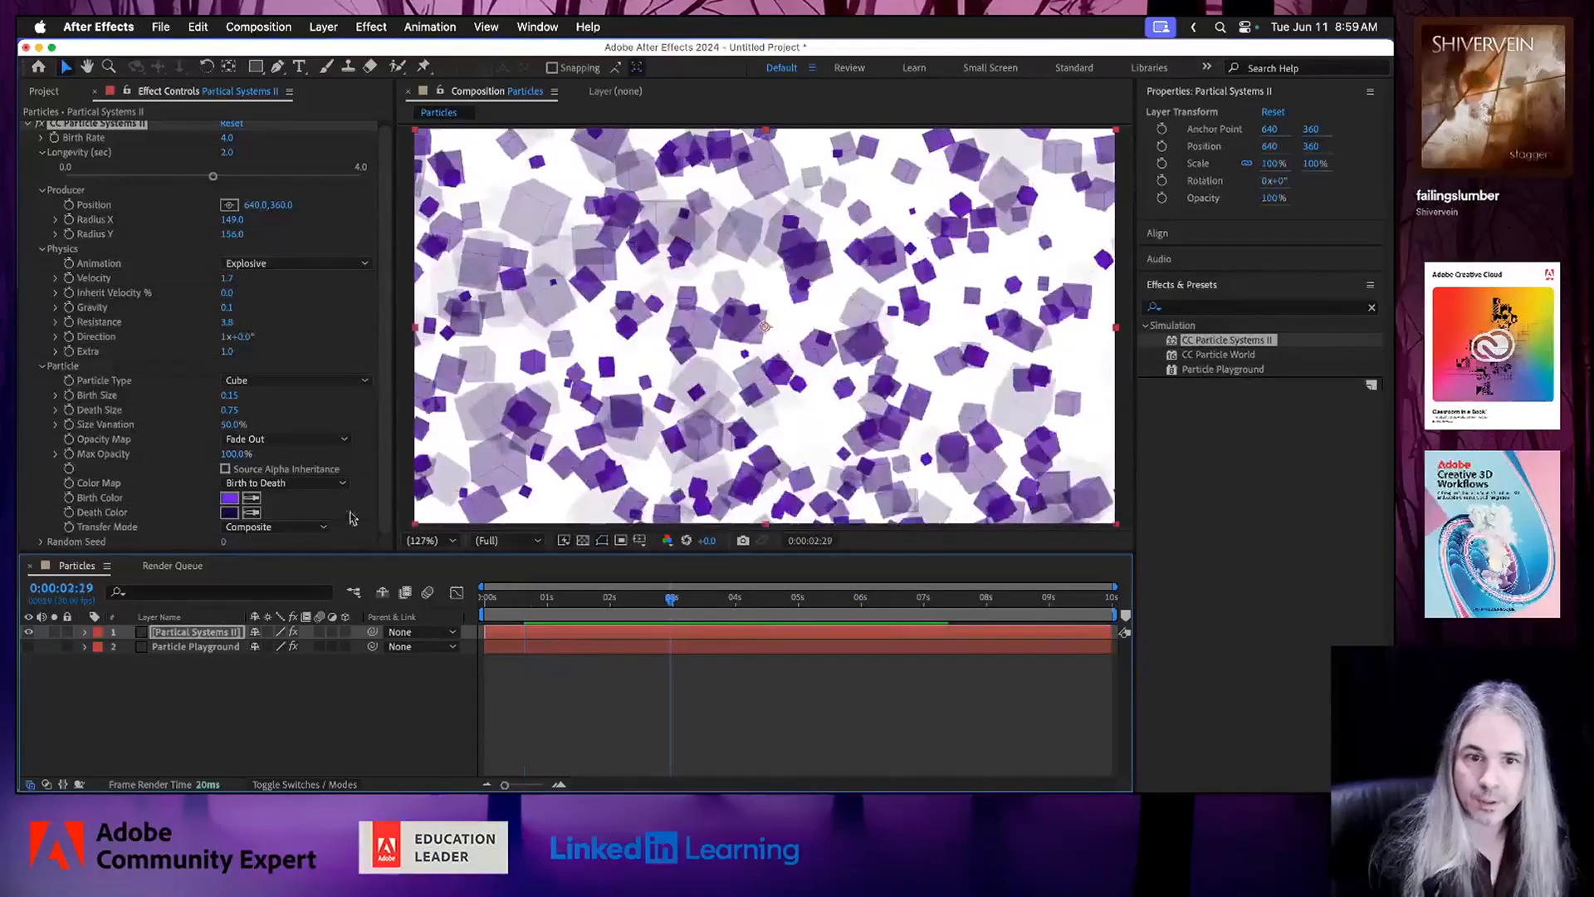
Switch the Particle Type to QuadPolygon and preview the animation.
{"action": "left_click", "coordinate": [283, 384]}
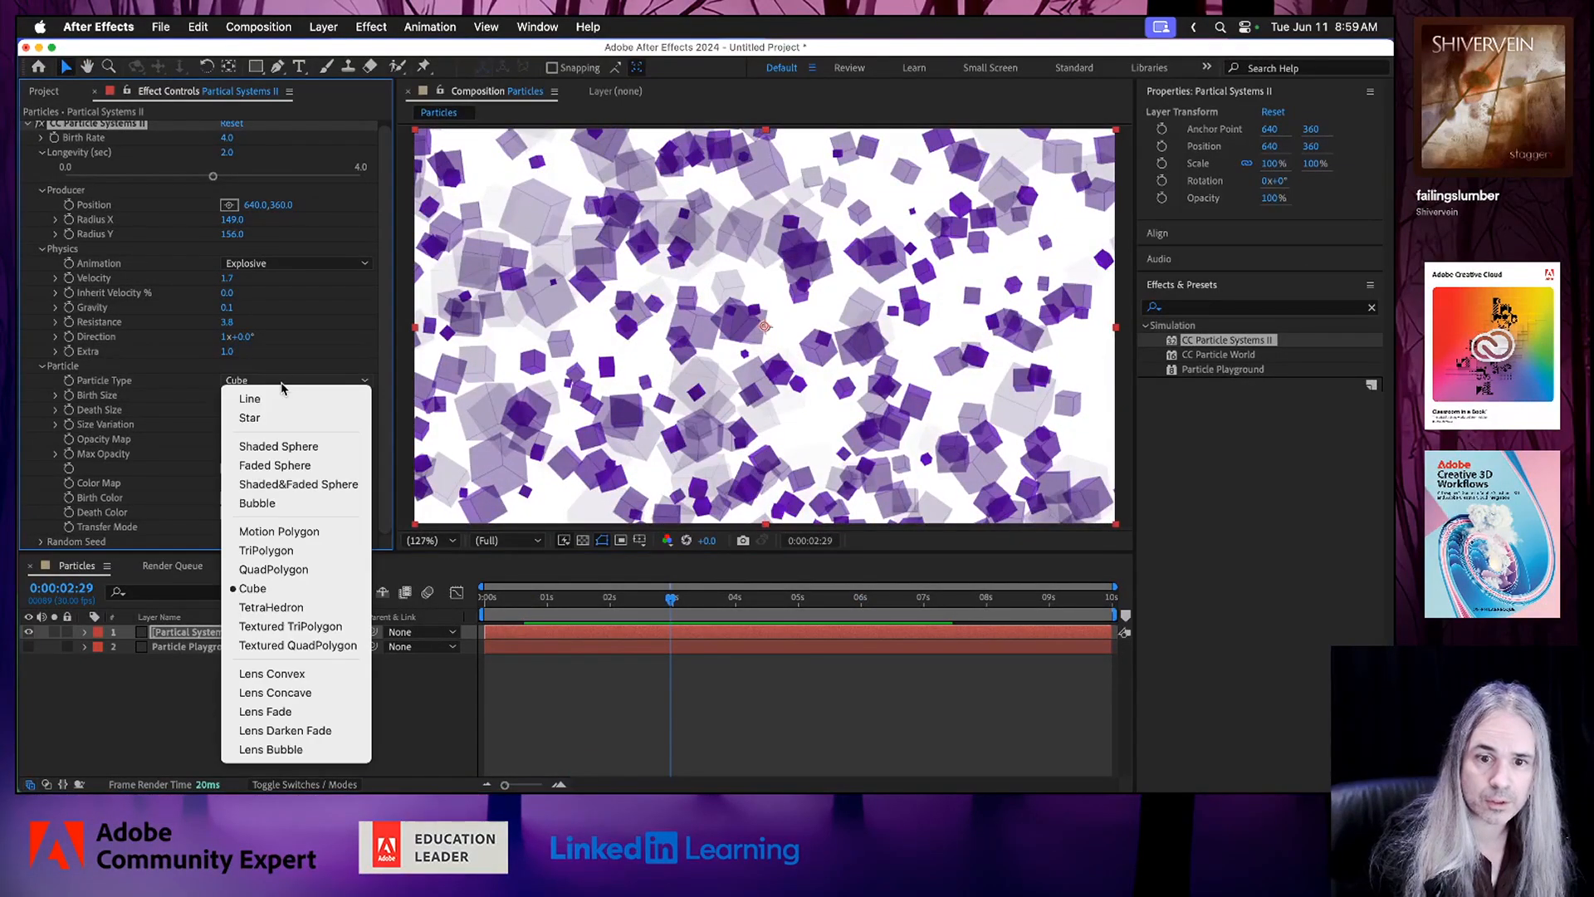
{"action": "left_click", "coordinate": [307, 569]}
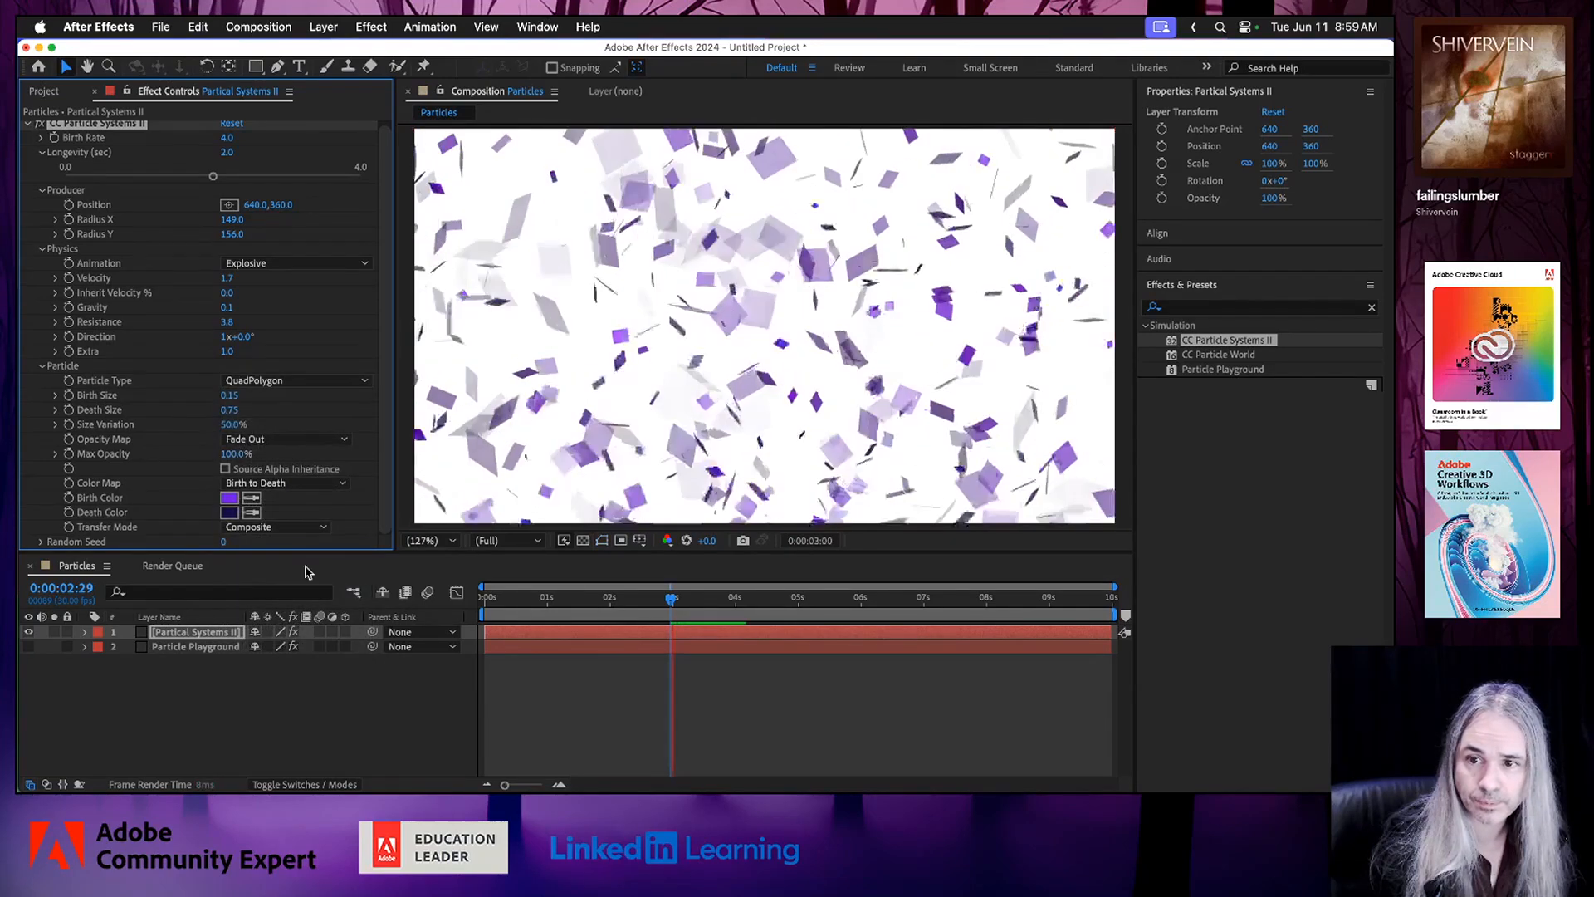
{"action": "left_click", "coordinate": [316, 440]}
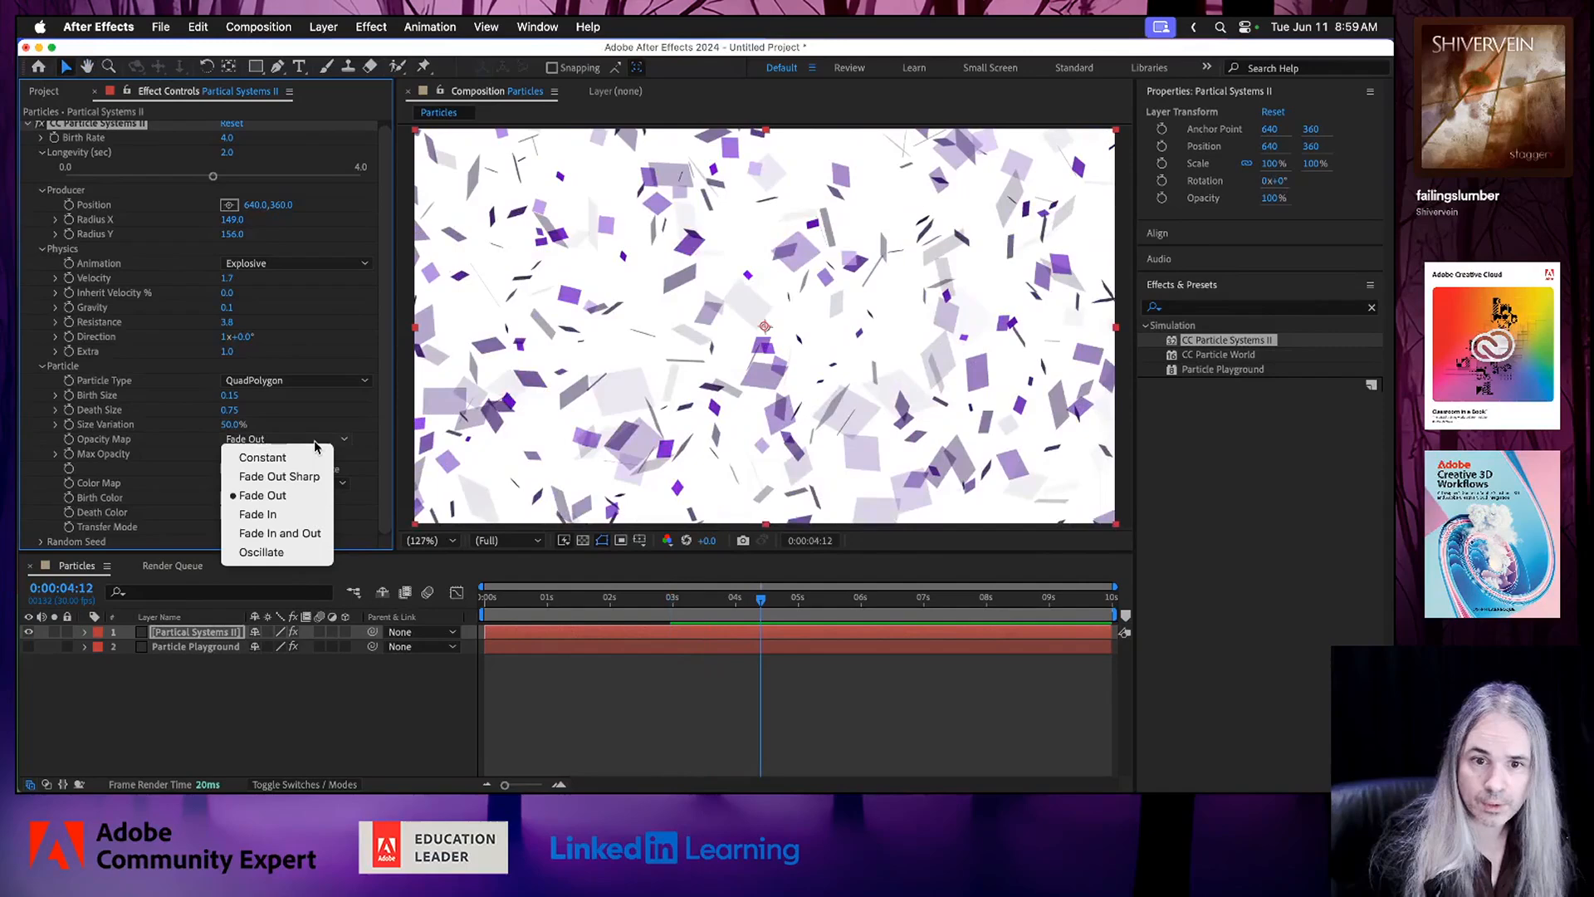
Change the Particle Type from QuadPolygon to Shaded Sphere.
{"action": "left_click", "coordinate": [314, 382]}
{"action": "left_click", "coordinate": [314, 382]}
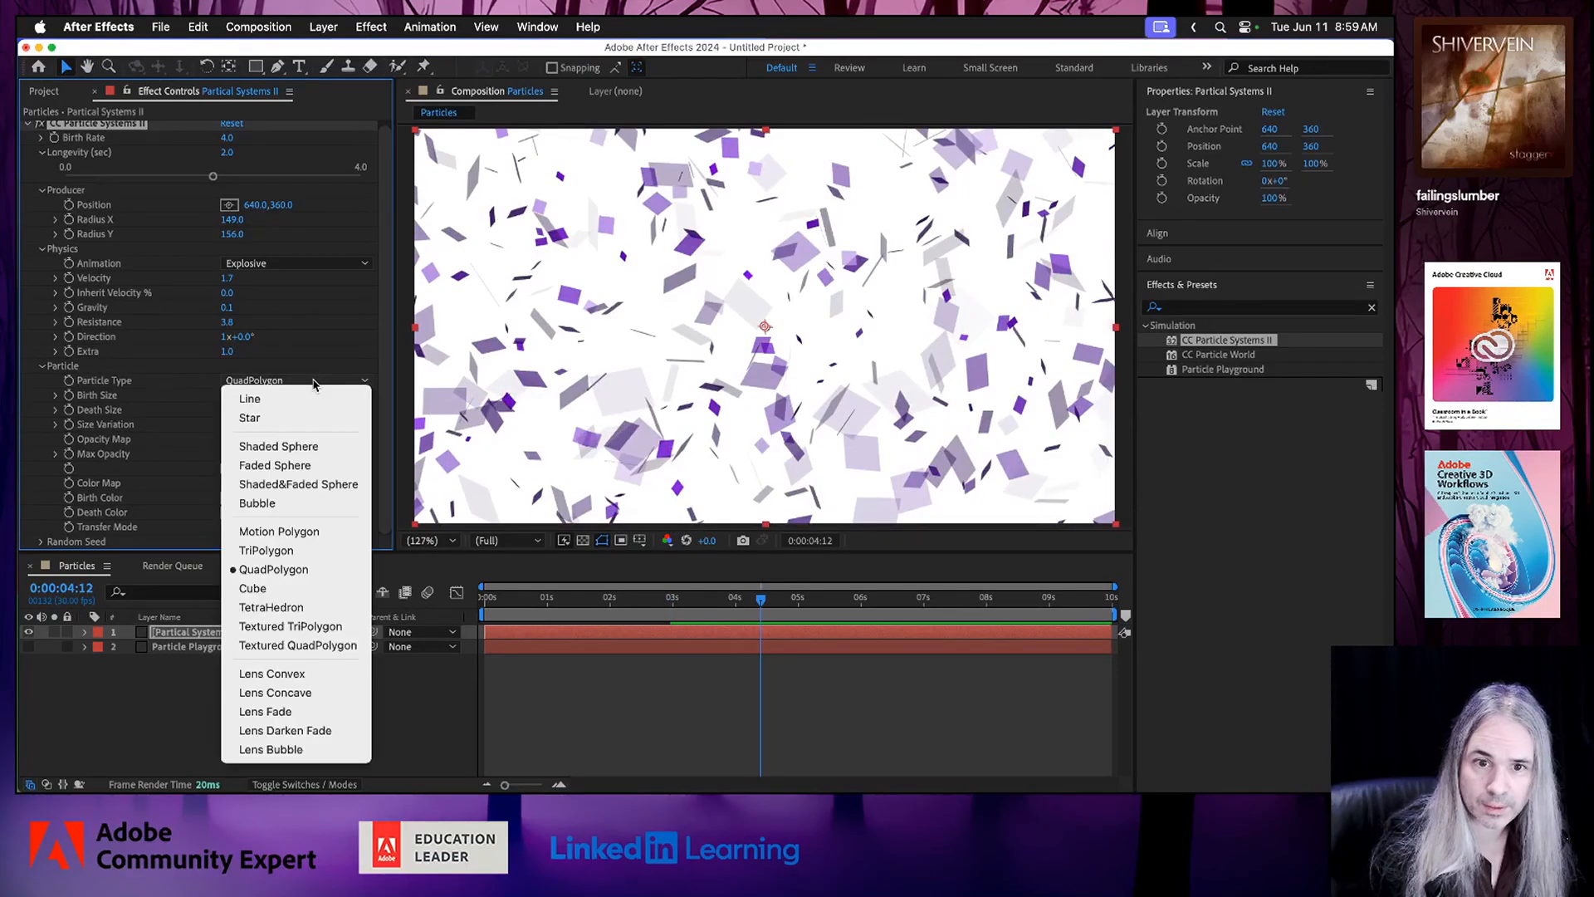
{"action": "left_click", "coordinate": [314, 449]}
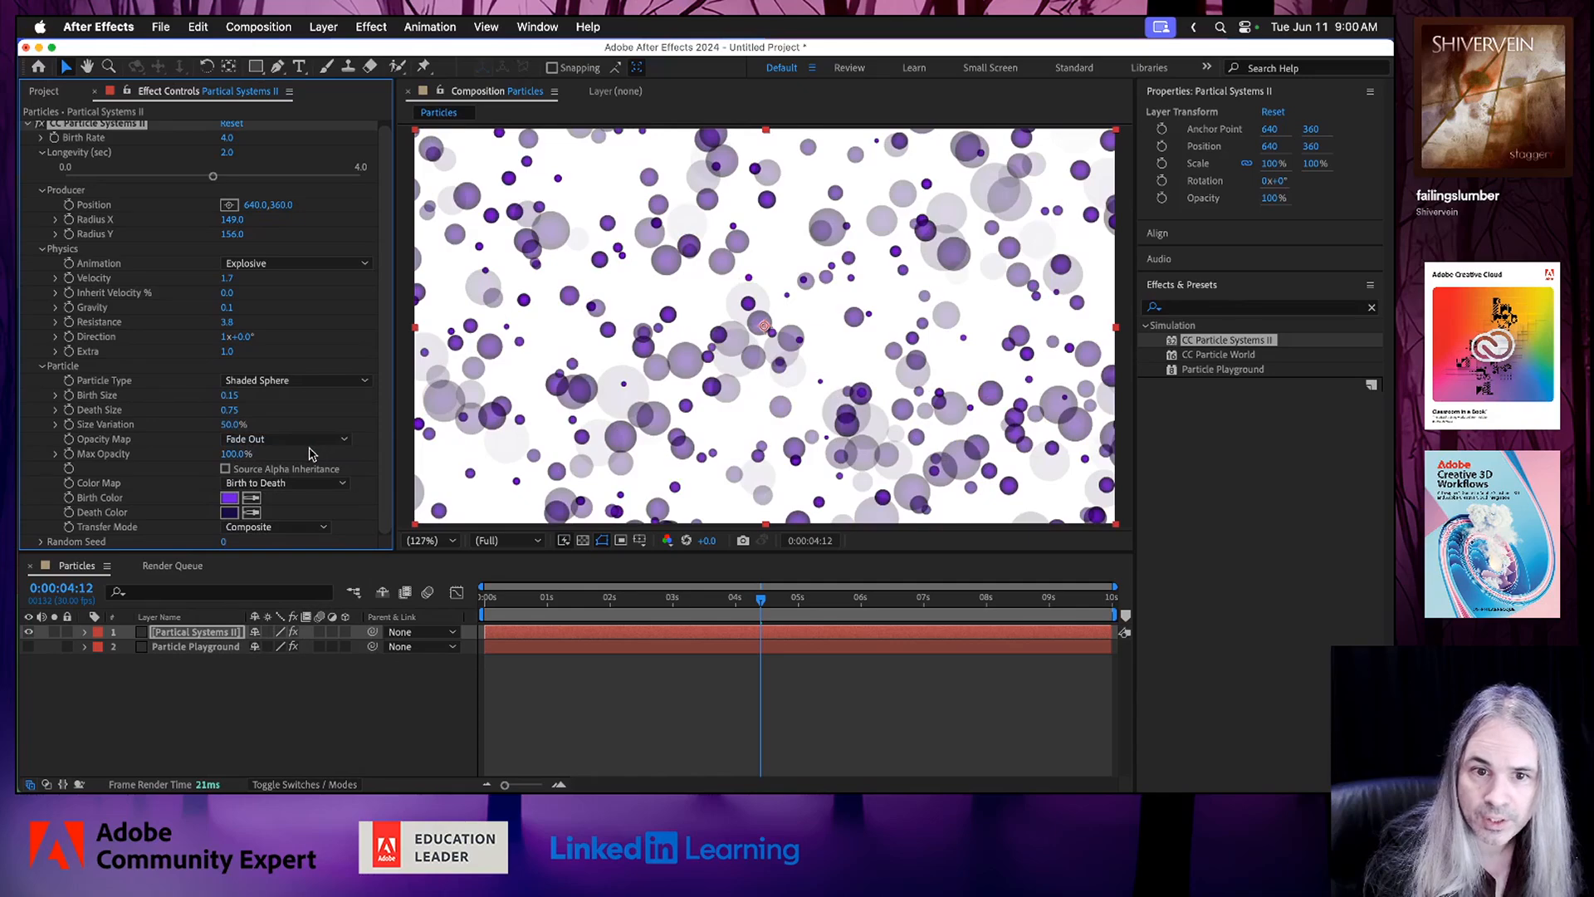
Set the Particle Type to Bubble and preview the animation from about 1.5 seconds in.
{"action": "left_click", "coordinate": [305, 381]}
{"action": "left_click", "coordinate": [285, 507]}
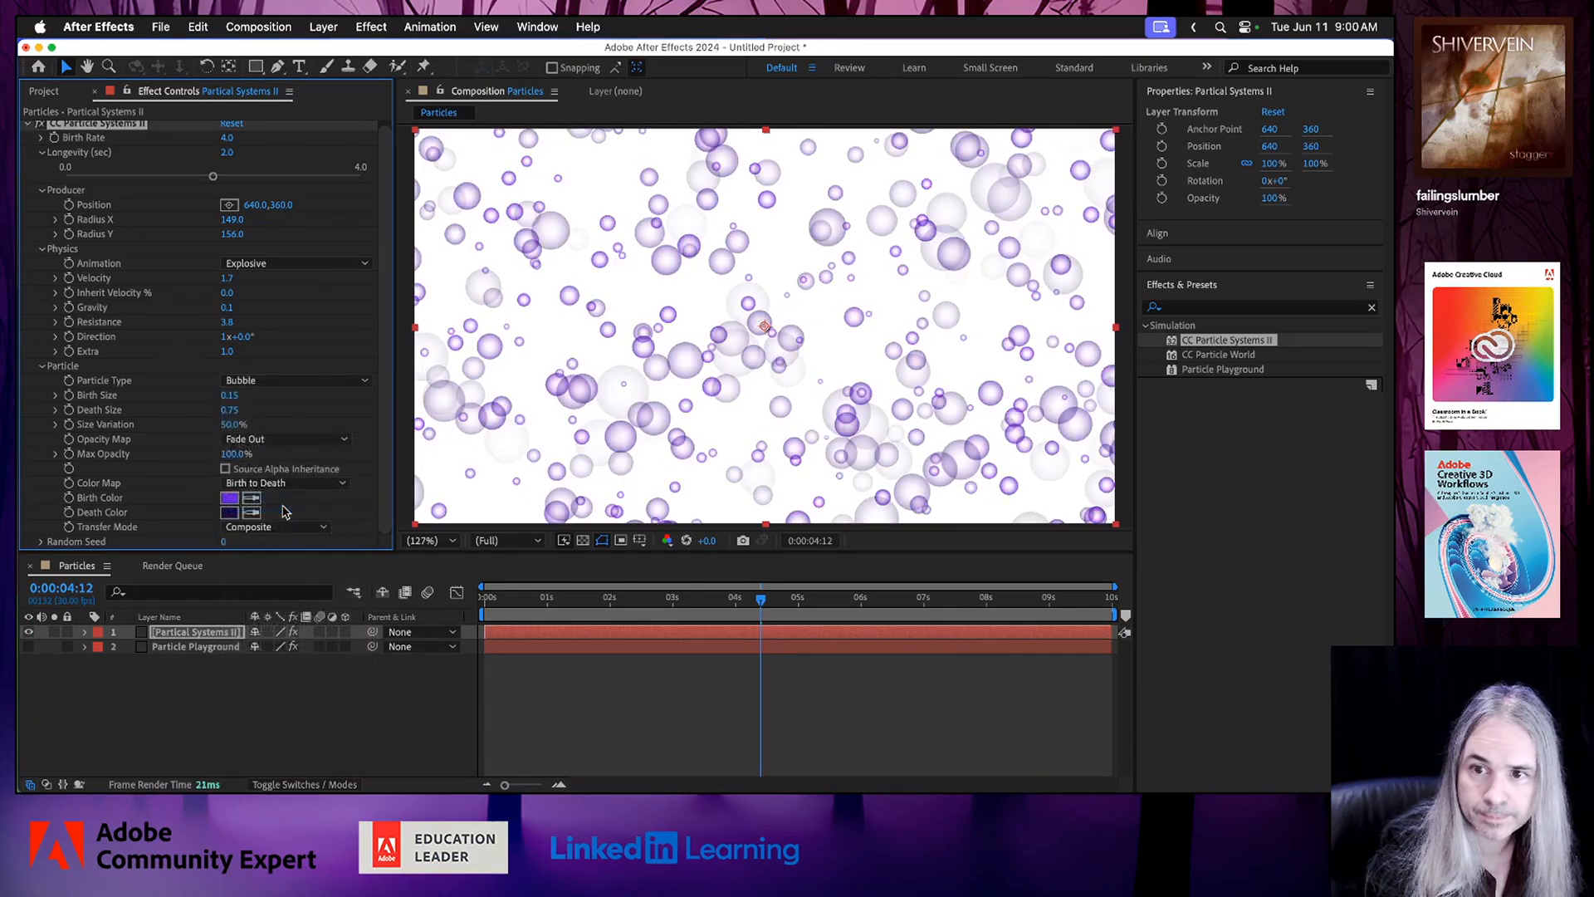
{"action": "left_click", "coordinate": [579, 600]}
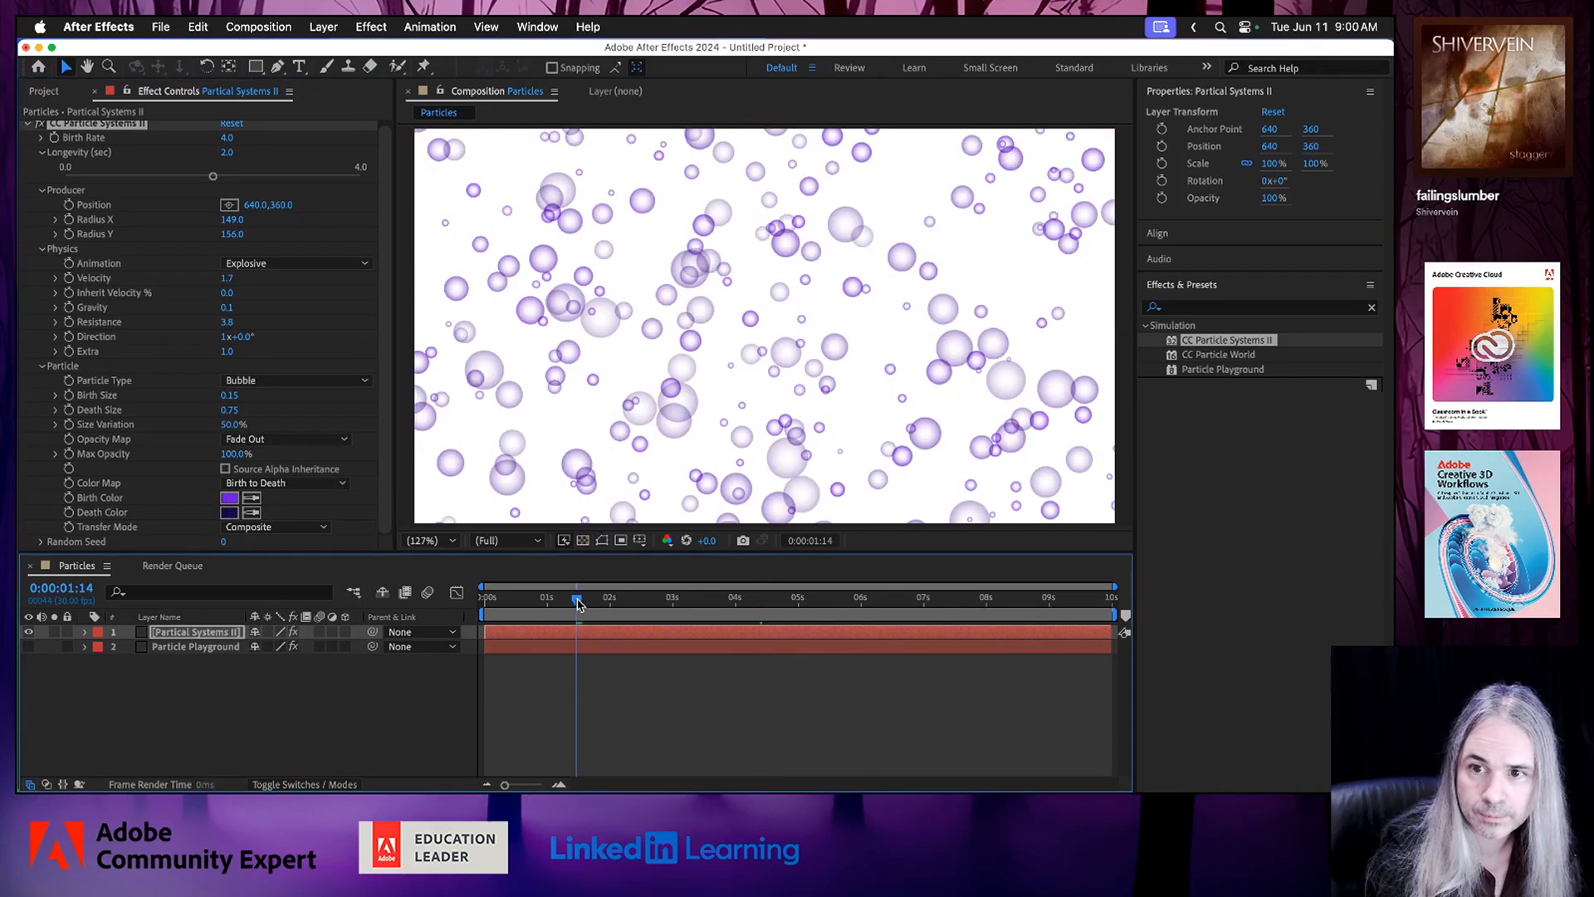
{"action": "key", "text": "space"}
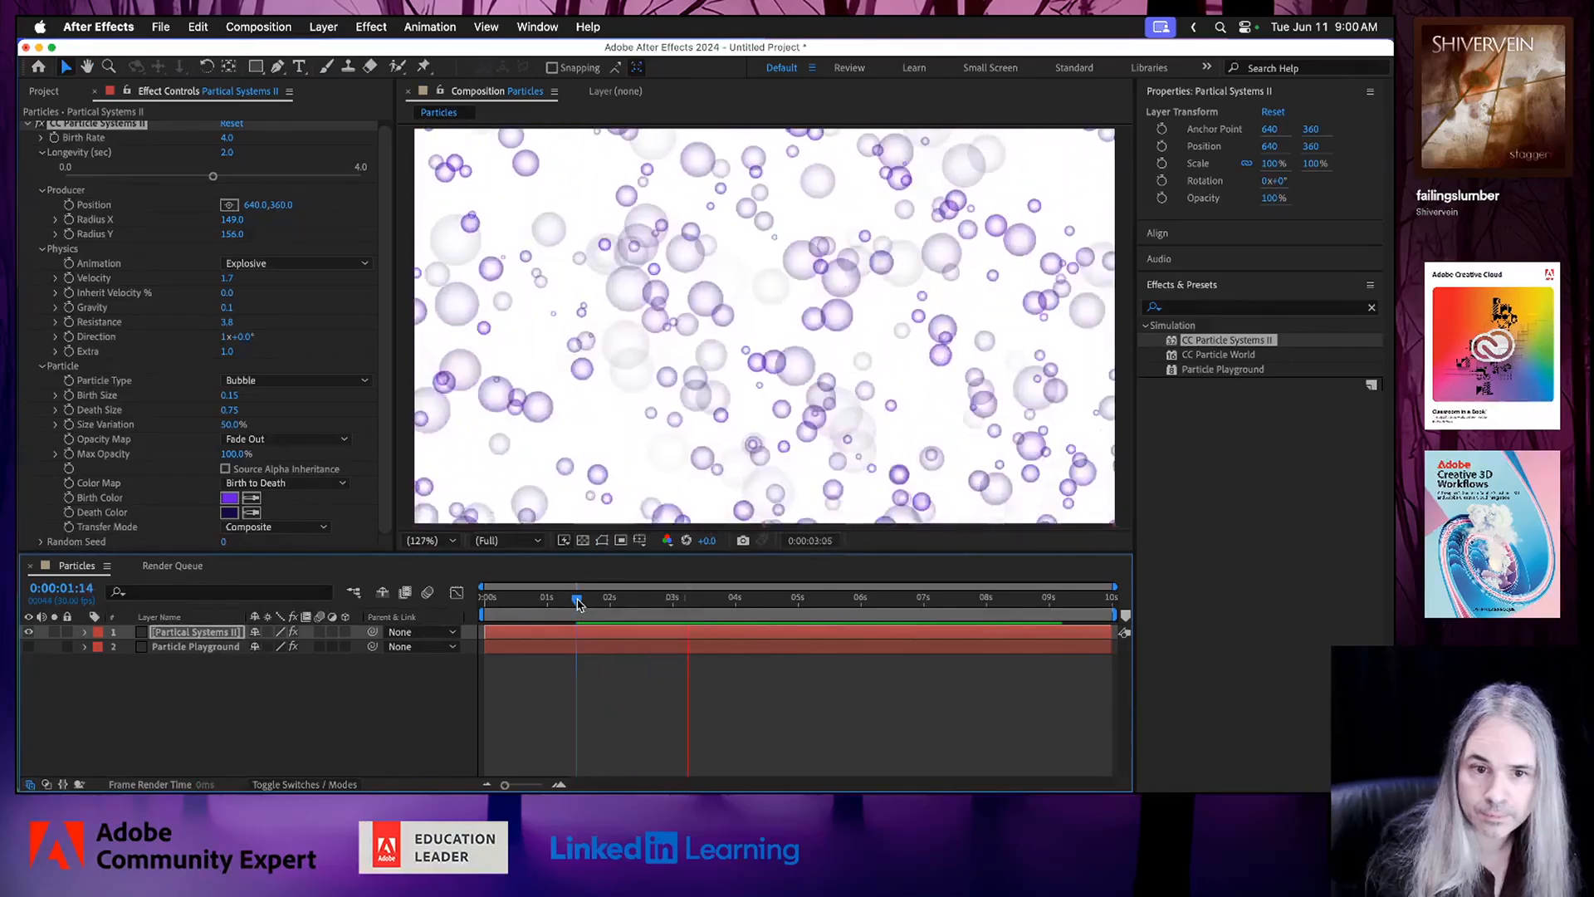
{"action": "key", "text": "space"}
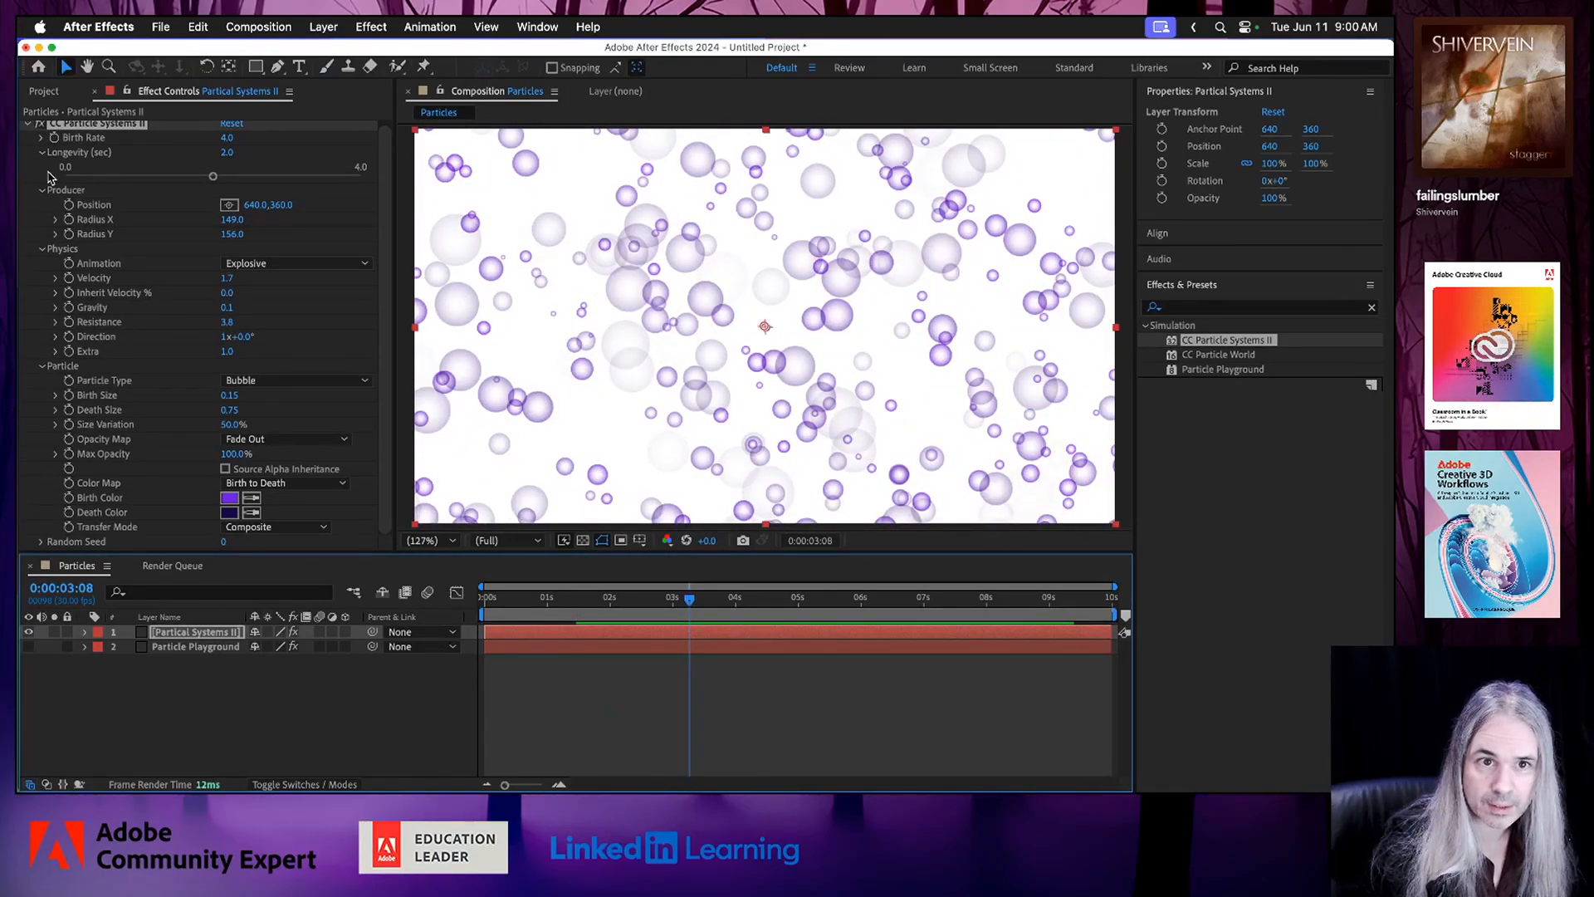
Collapse the CC Particle Systems II settings and search the effects for "blur".
{"action": "scroll", "coordinate": [290, 264], "scroll_direction": "up", "scroll_amount": 1}
{"action": "left_click", "coordinate": [30, 129]}
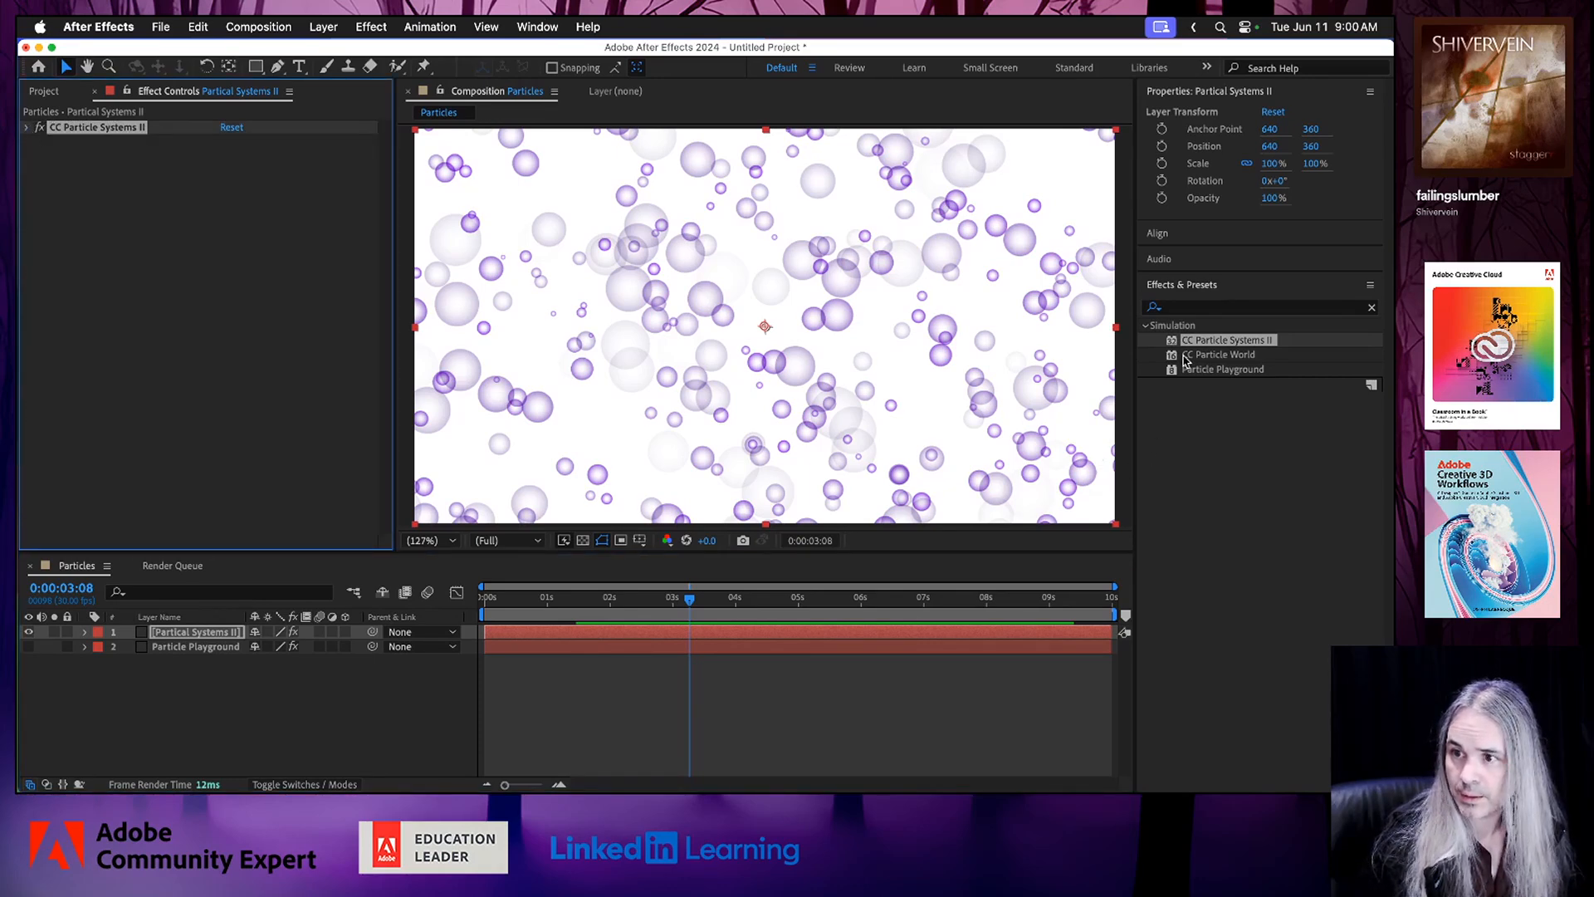
{"action": "left_click", "coordinate": [1196, 314]}
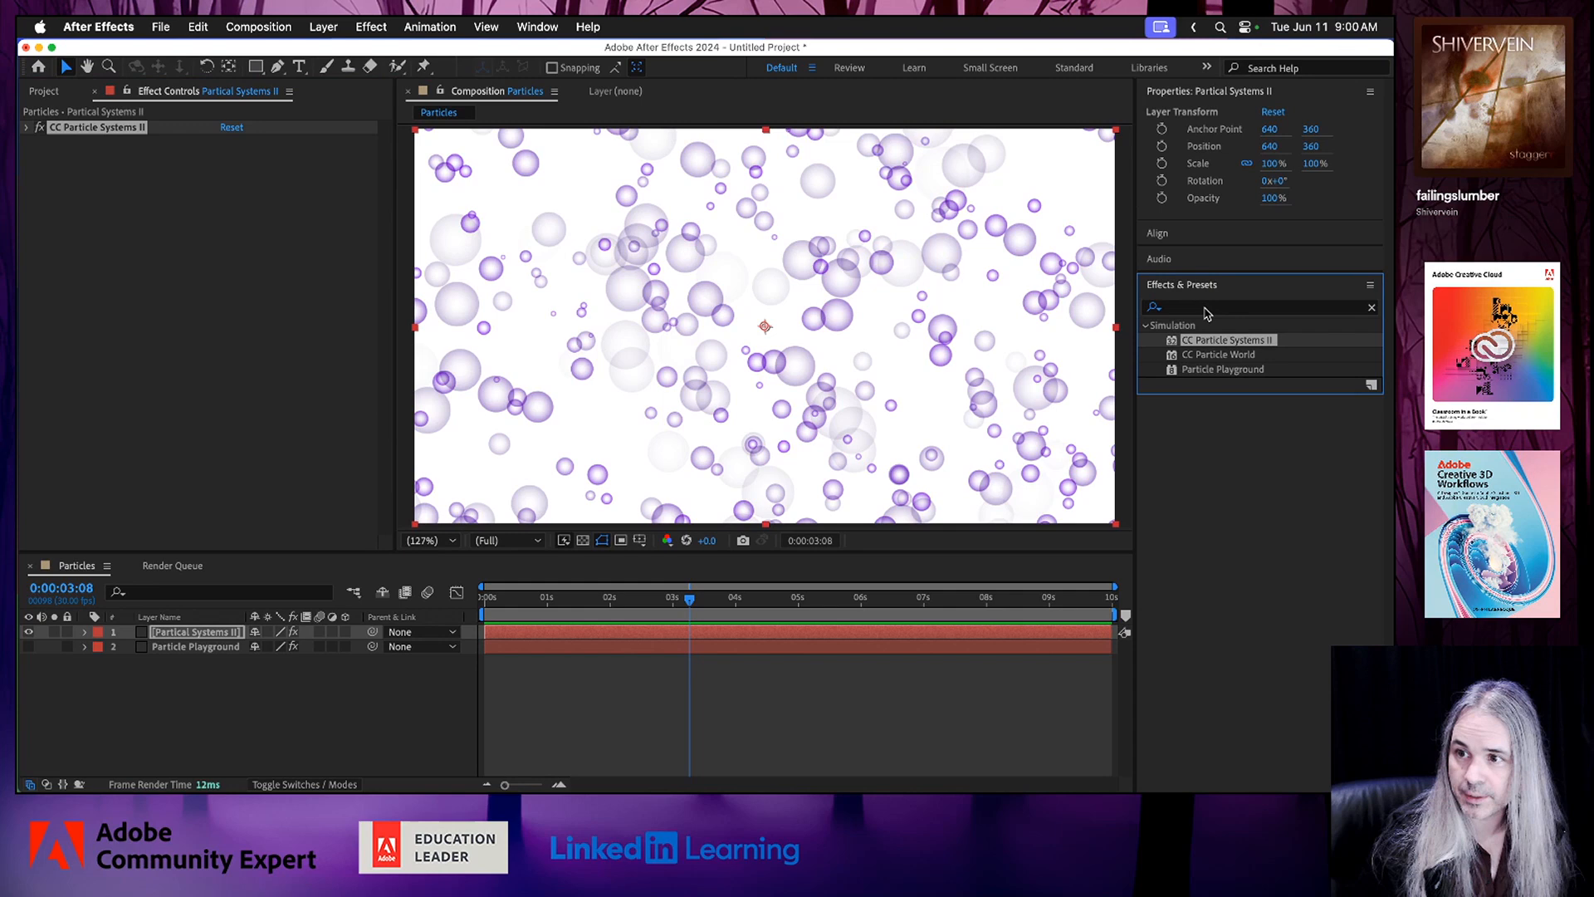
{"action": "left_click", "coordinate": [1372, 308]}
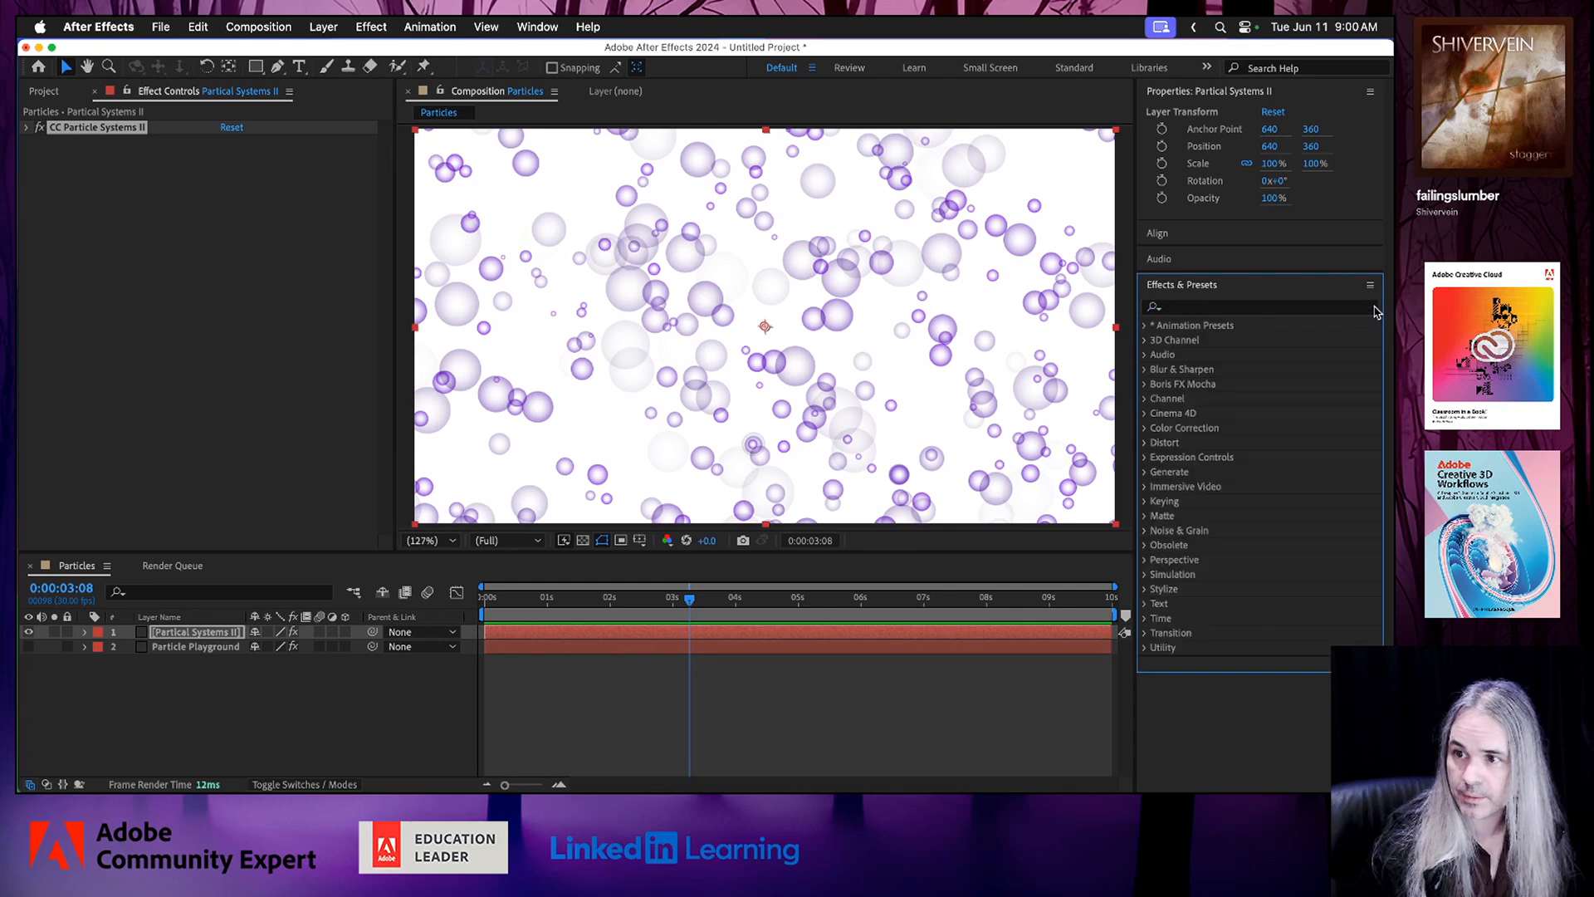
{"action": "left_click", "coordinate": [1228, 309]}
{"action": "type", "text": "blur"}
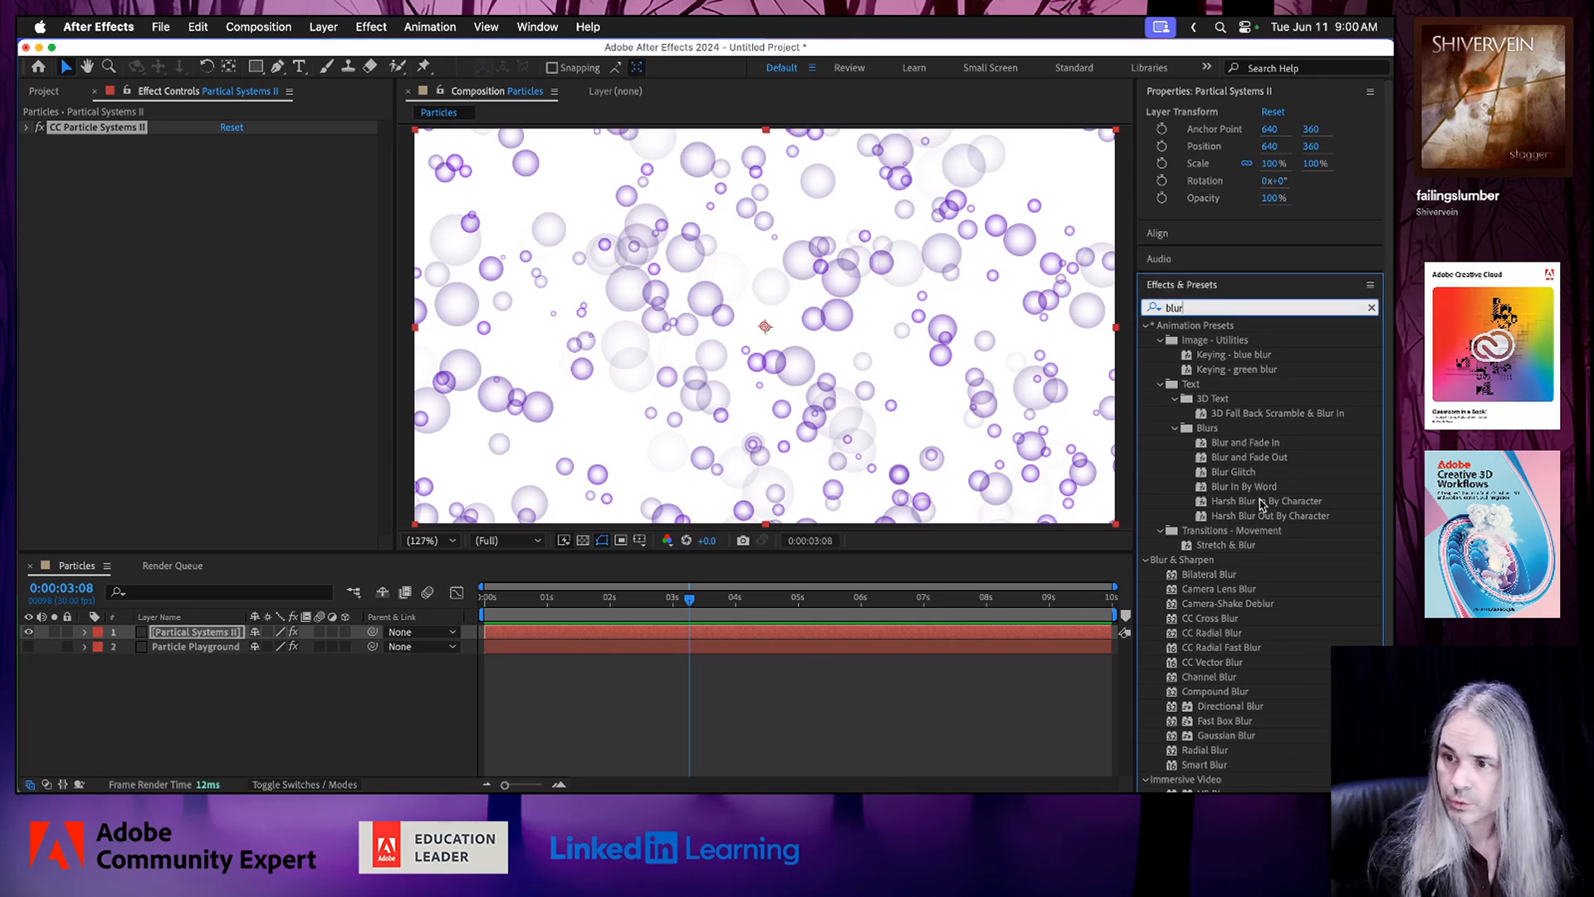
Apply the Directional Blur effect to the Partical Systems II layer.
{"action": "scroll", "coordinate": [1255, 562], "scroll_direction": "down", "scroll_amount": 2}
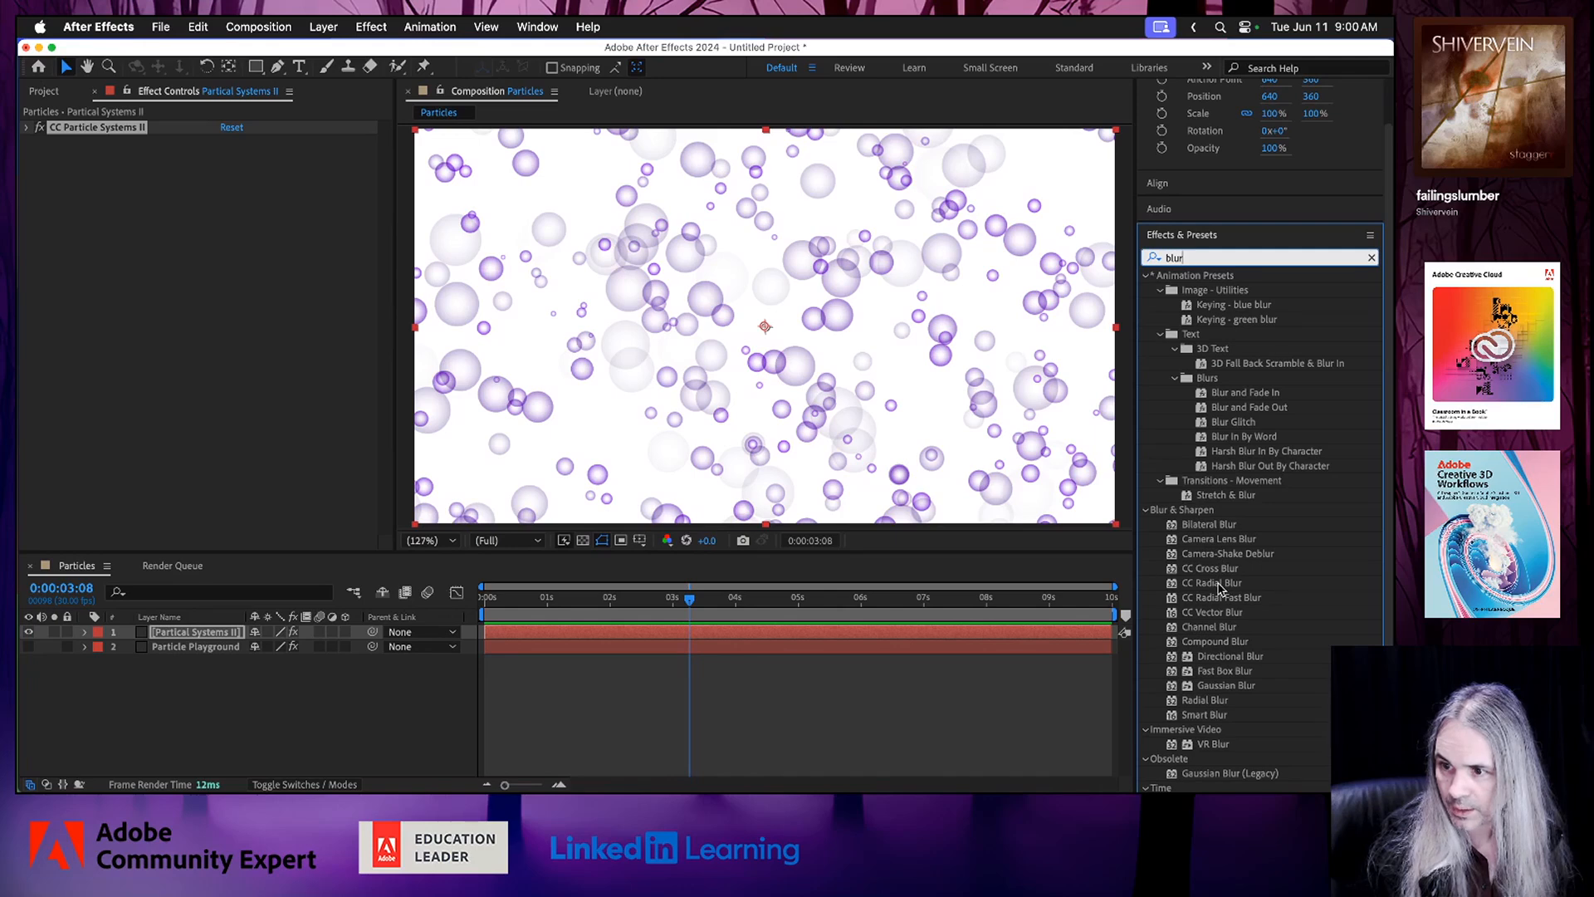
{"action": "left_click", "coordinate": [1231, 657]}
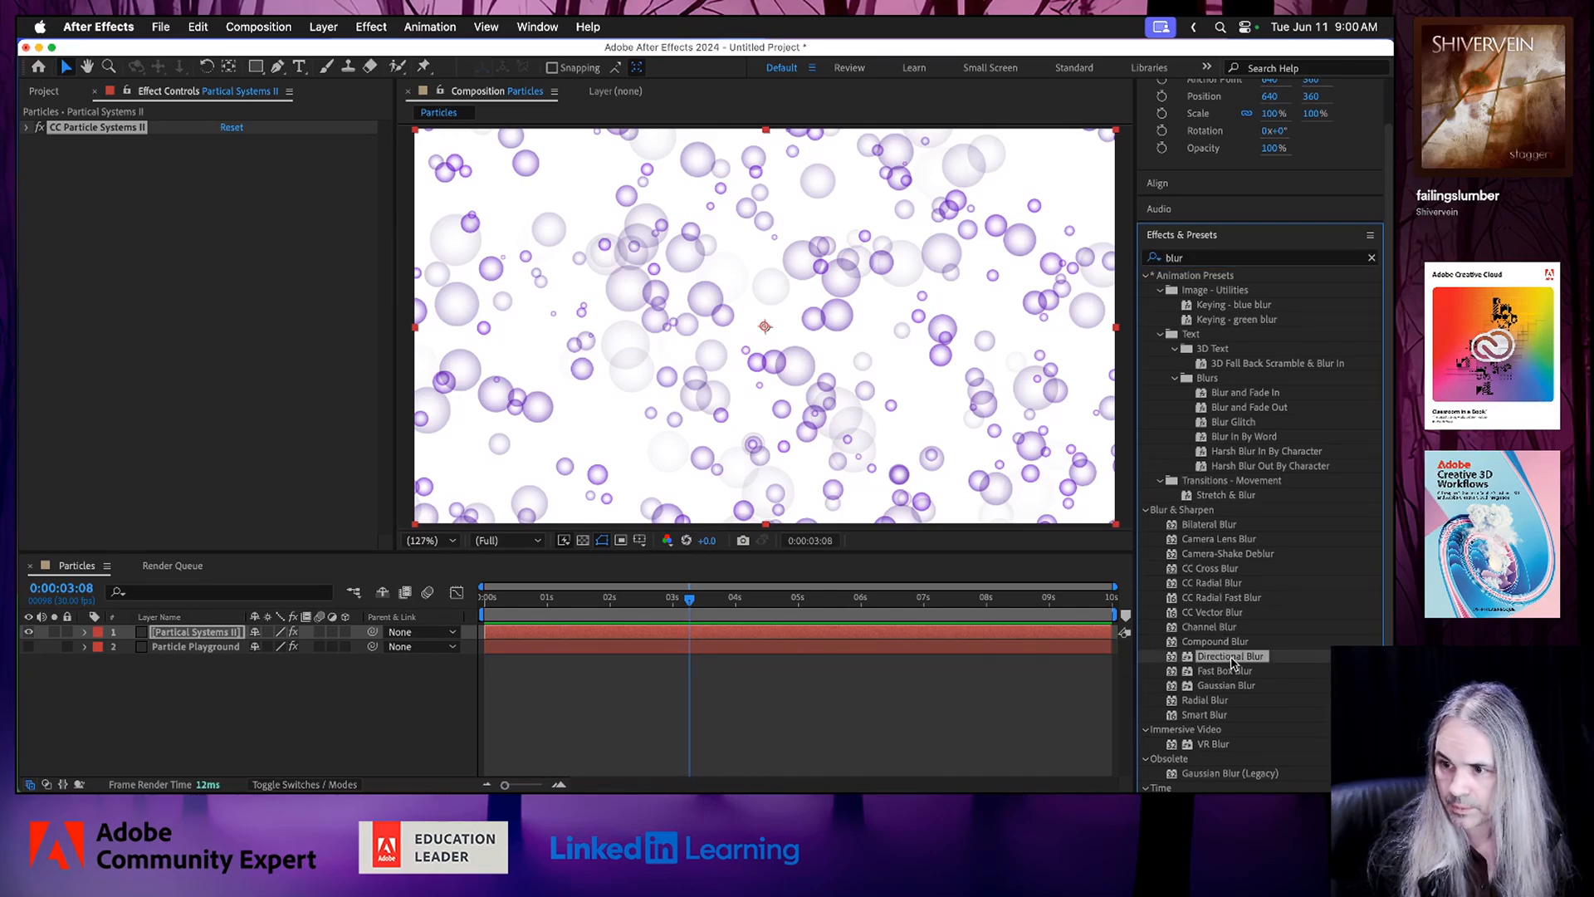
{"action": "left_click_drag", "start_coordinate": [1231, 659], "coordinate": [835, 637]}
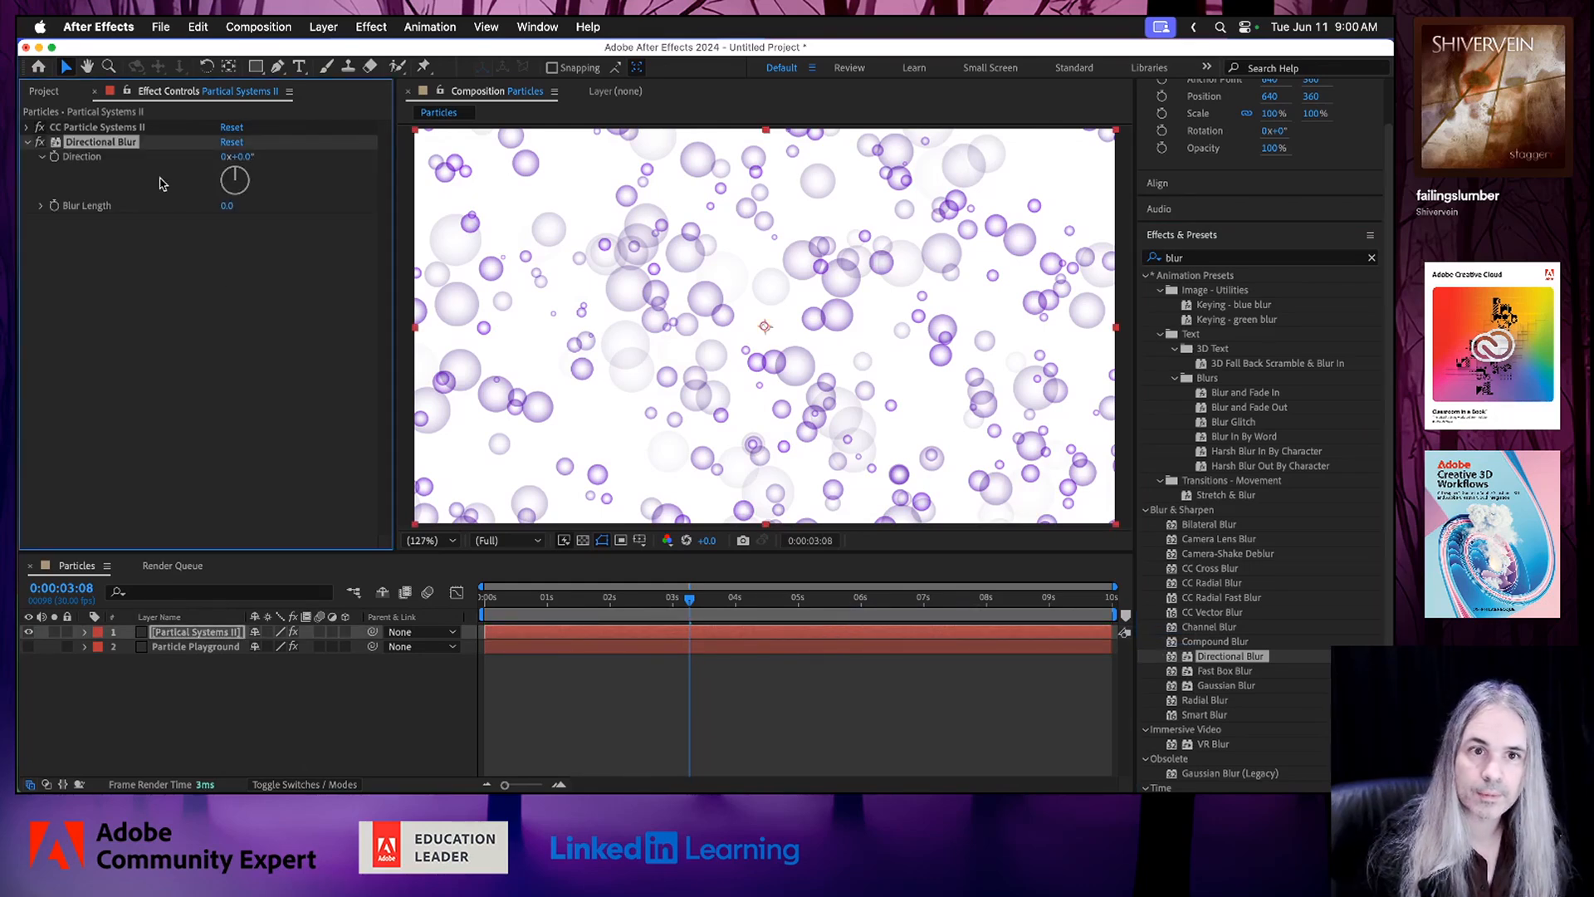
Set the Directional Blur's Direction to 90° and Blur Length to 16.5, and preview the animation.
{"action": "left_click_drag", "start_coordinate": [235, 173], "coordinate": [274, 184]}
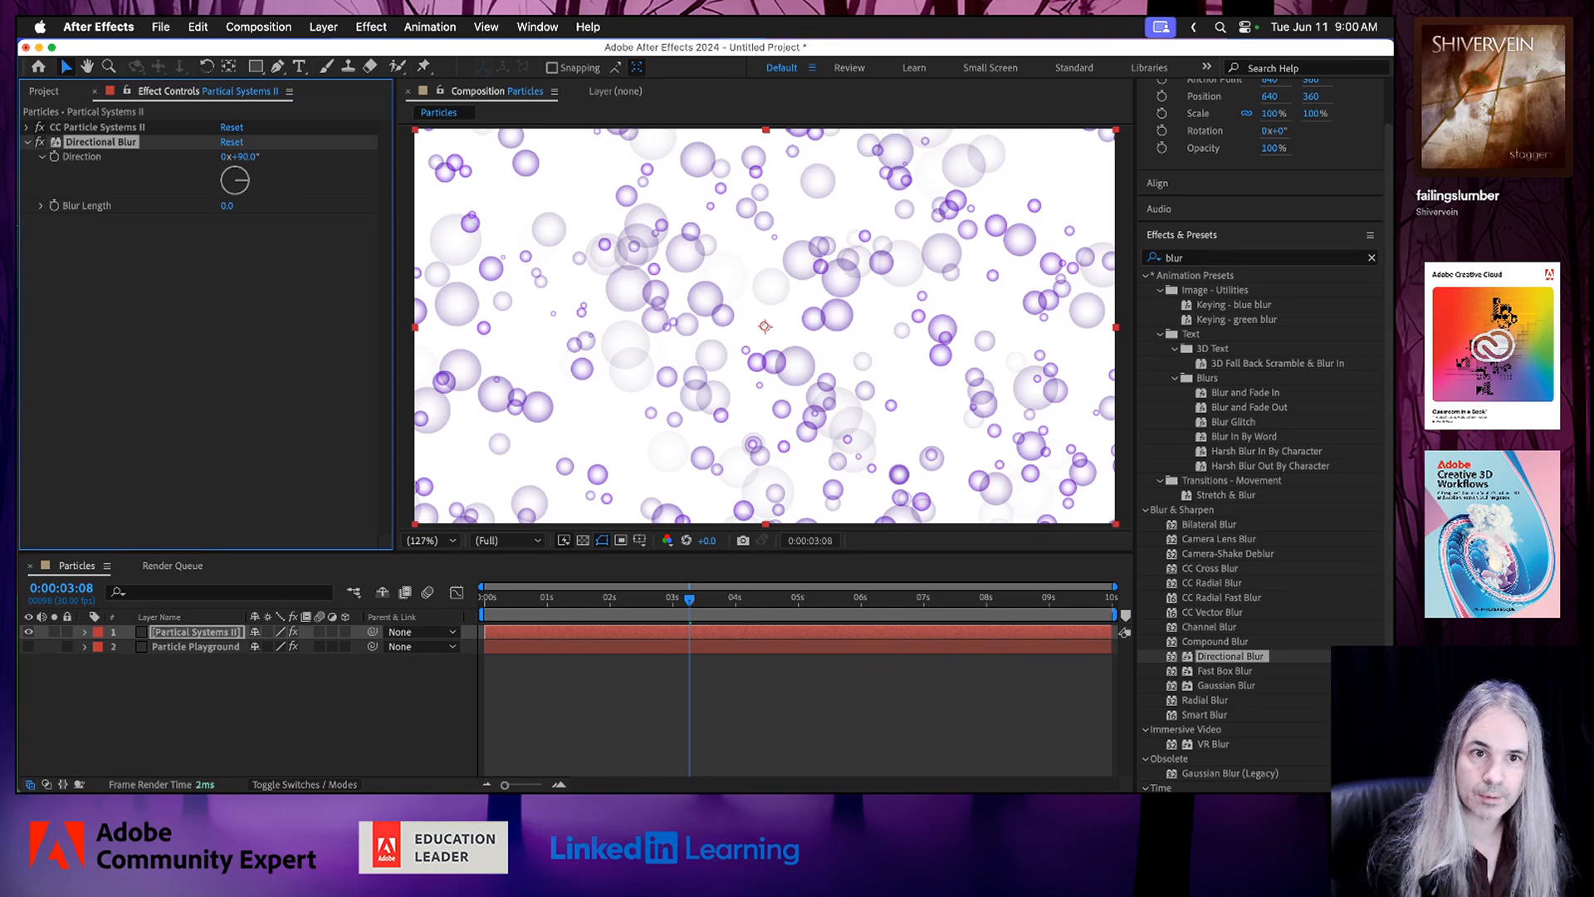
{"action": "left_click", "coordinate": [41, 206]}
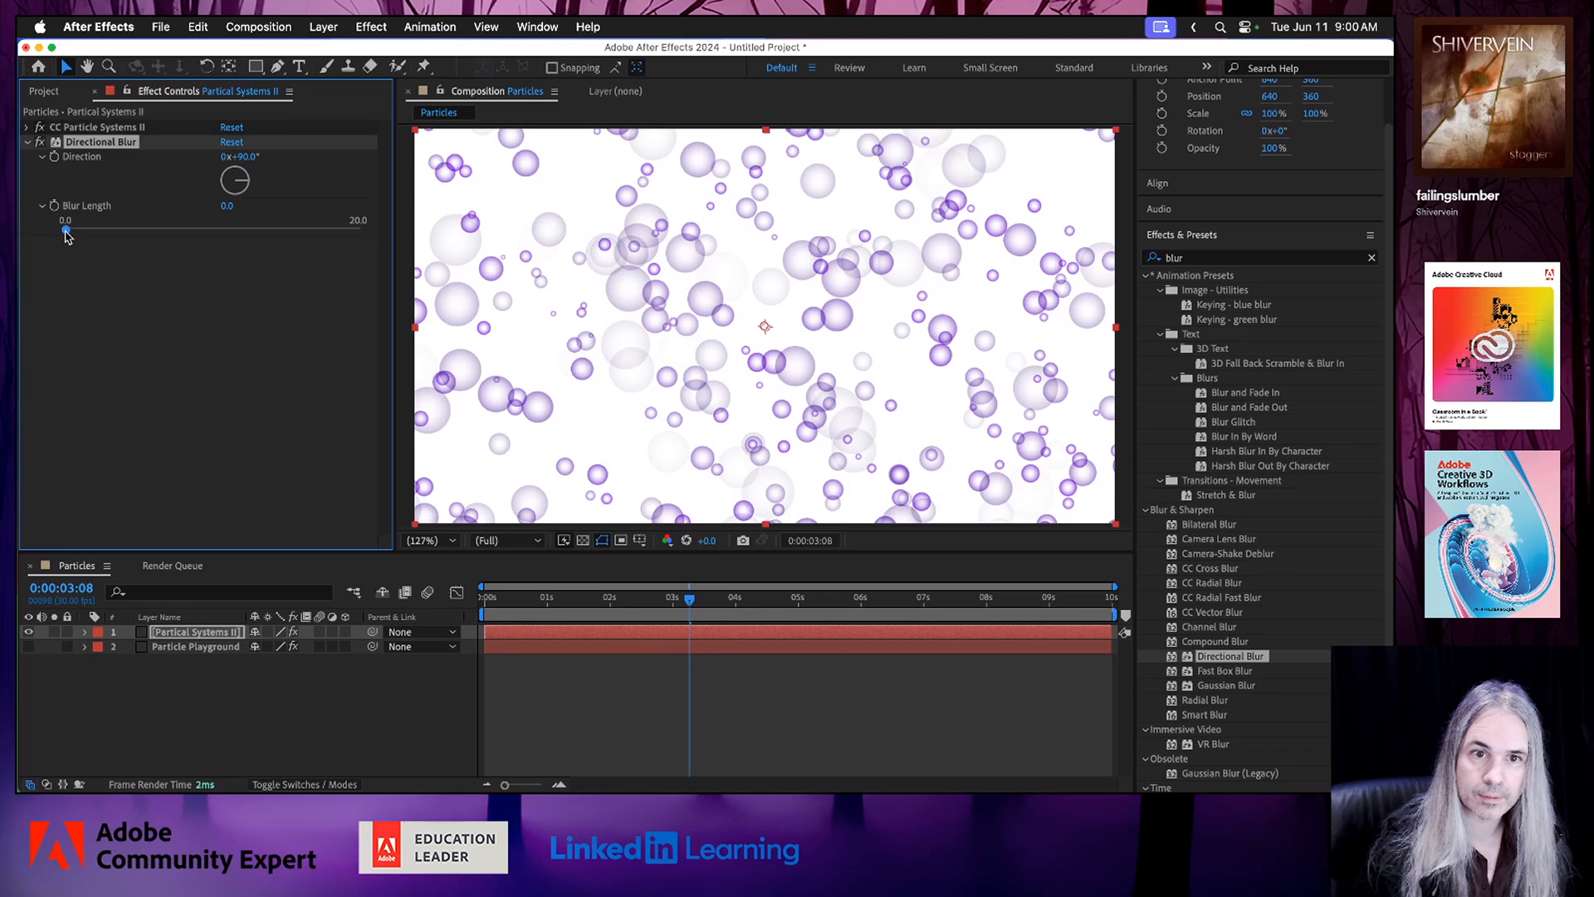
{"action": "left_click_drag", "start_coordinate": [66, 235], "coordinate": [310, 247]}
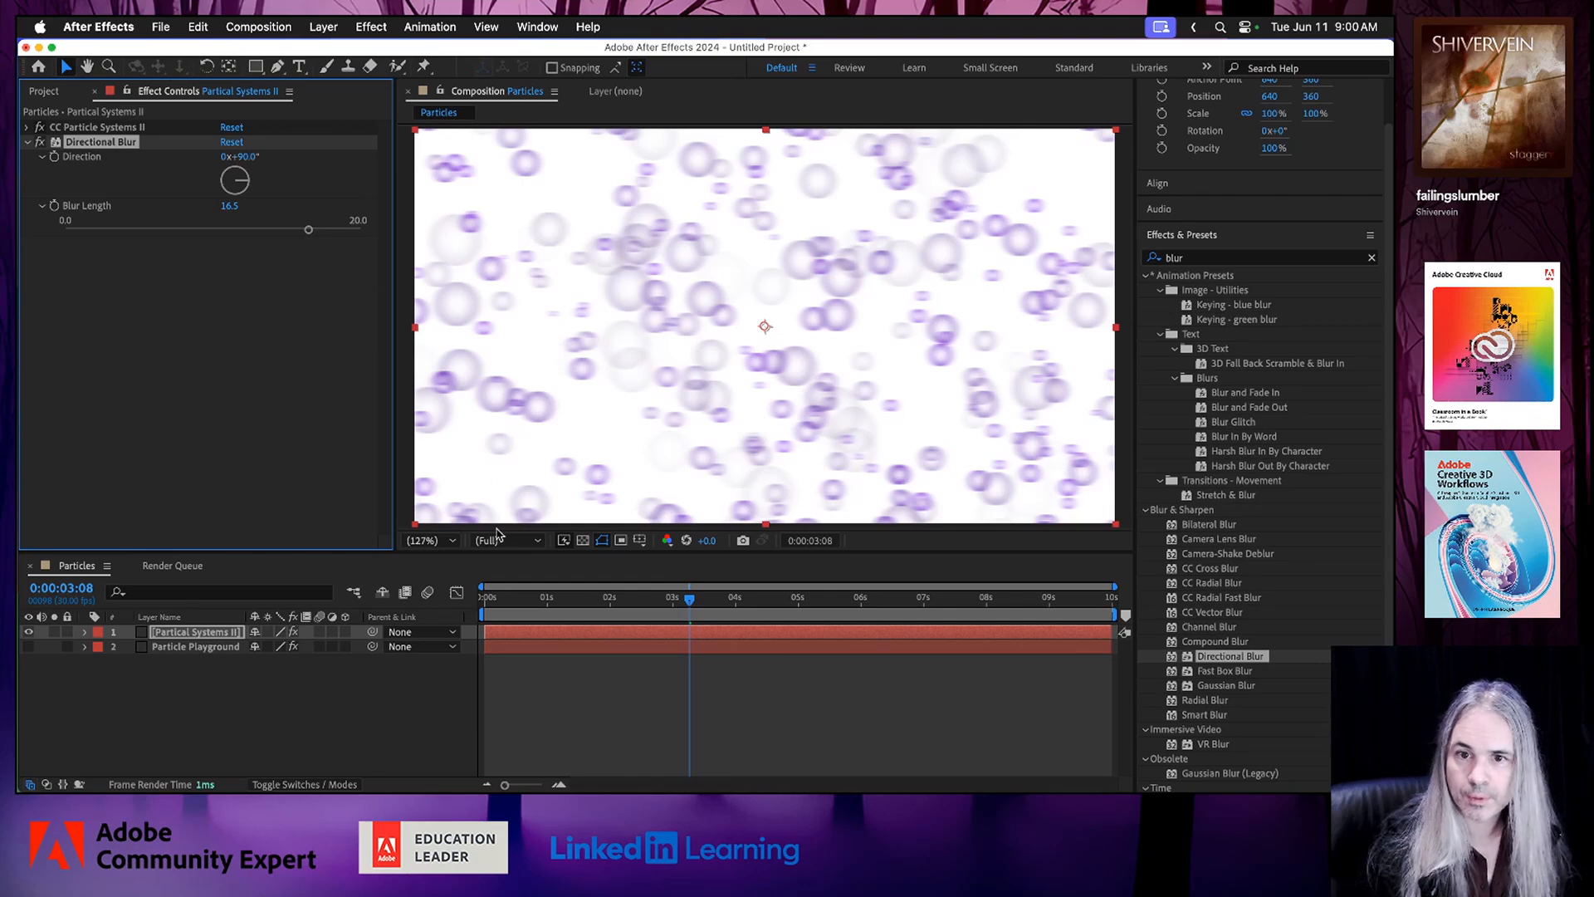
{"action": "left_click", "coordinate": [508, 596]}
{"action": "key", "text": "space"}
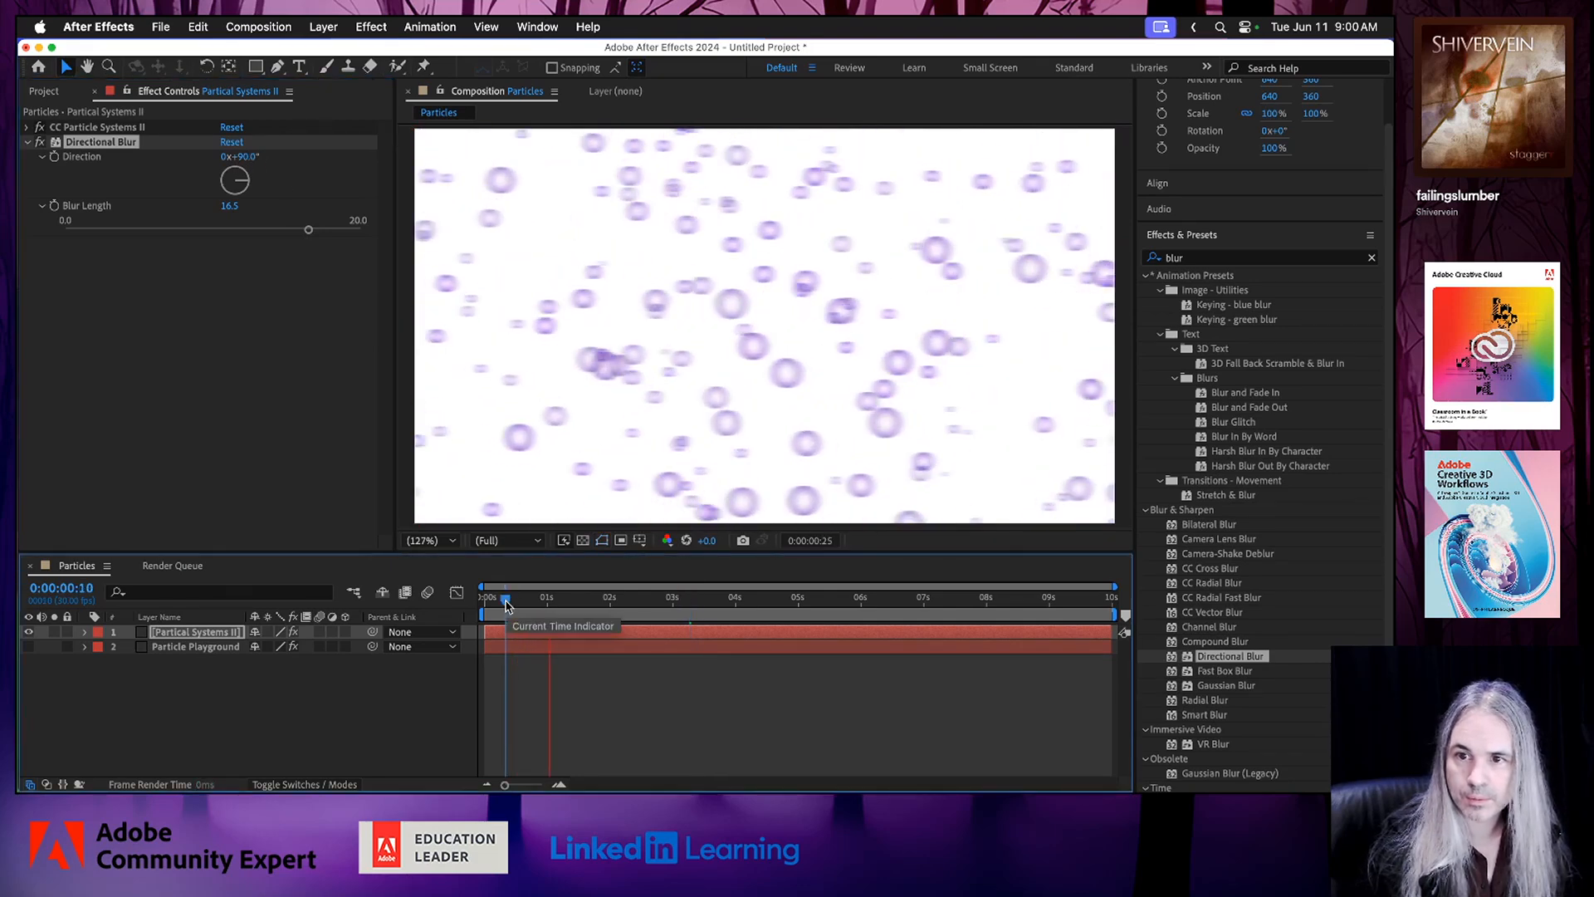
Raise the Directional Blur's Blur Length to 110.4 and preview the streaked particles from near the start.
{"action": "mouse_move", "coordinate": [229, 205]}
{"action": "left_mouse_down"}
{"action": "mouse_move", "coordinate": [917, 236]}
{"action": "mouse_move", "coordinate": [735, 212]}
{"action": "left_mouse_up"}
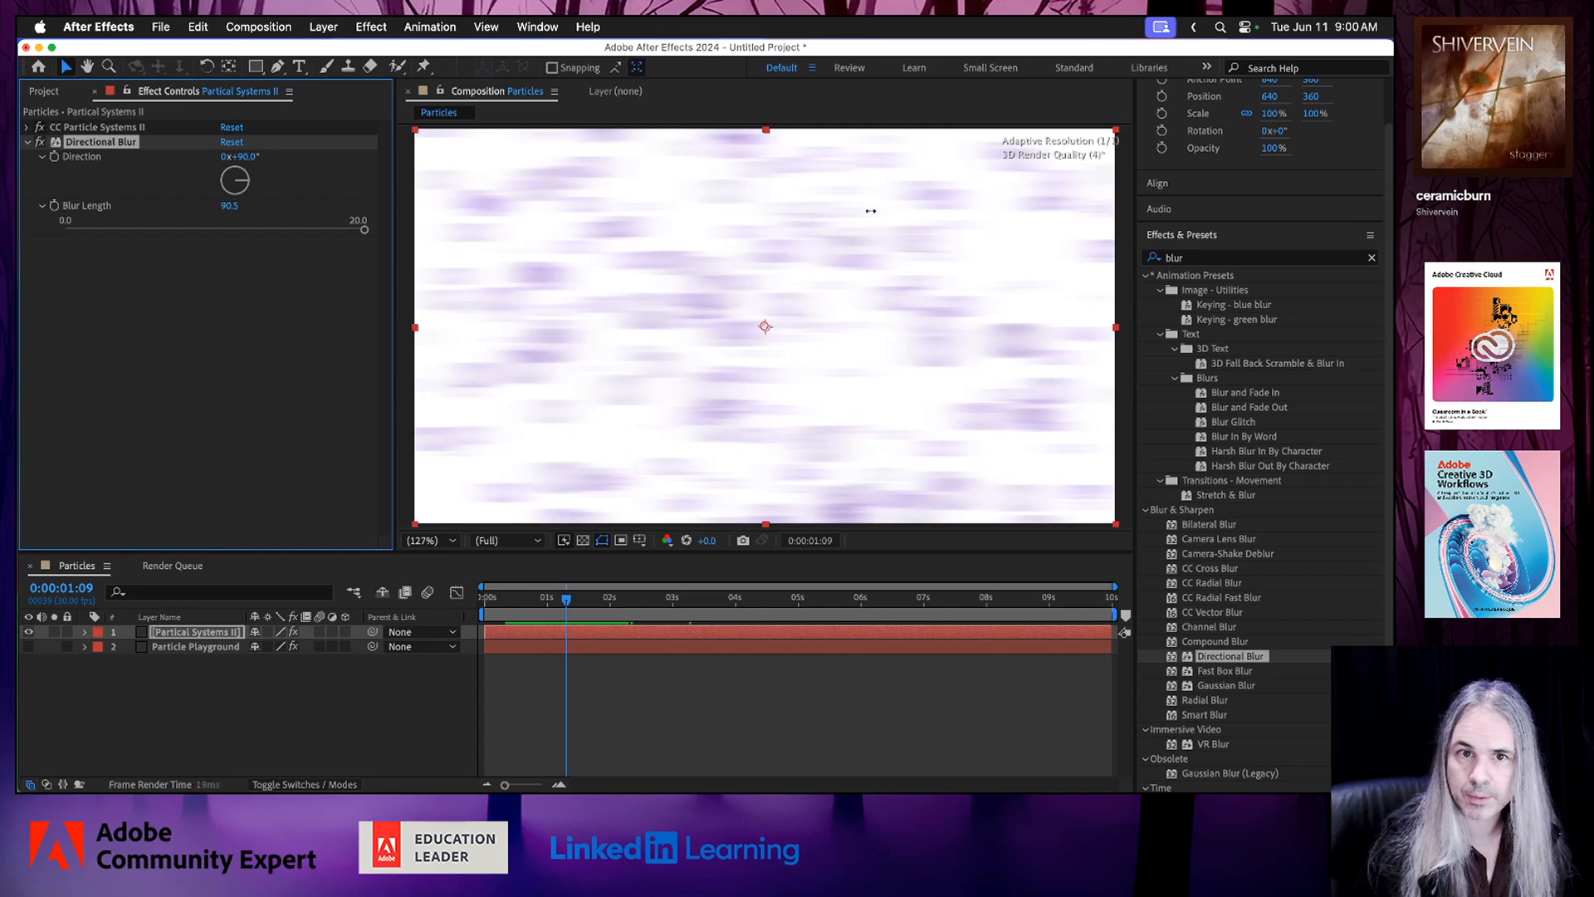
{"action": "left_click_drag", "start_coordinate": [1046, 216], "coordinate": [1045, 218]}
{"action": "left_click", "coordinate": [503, 600]}
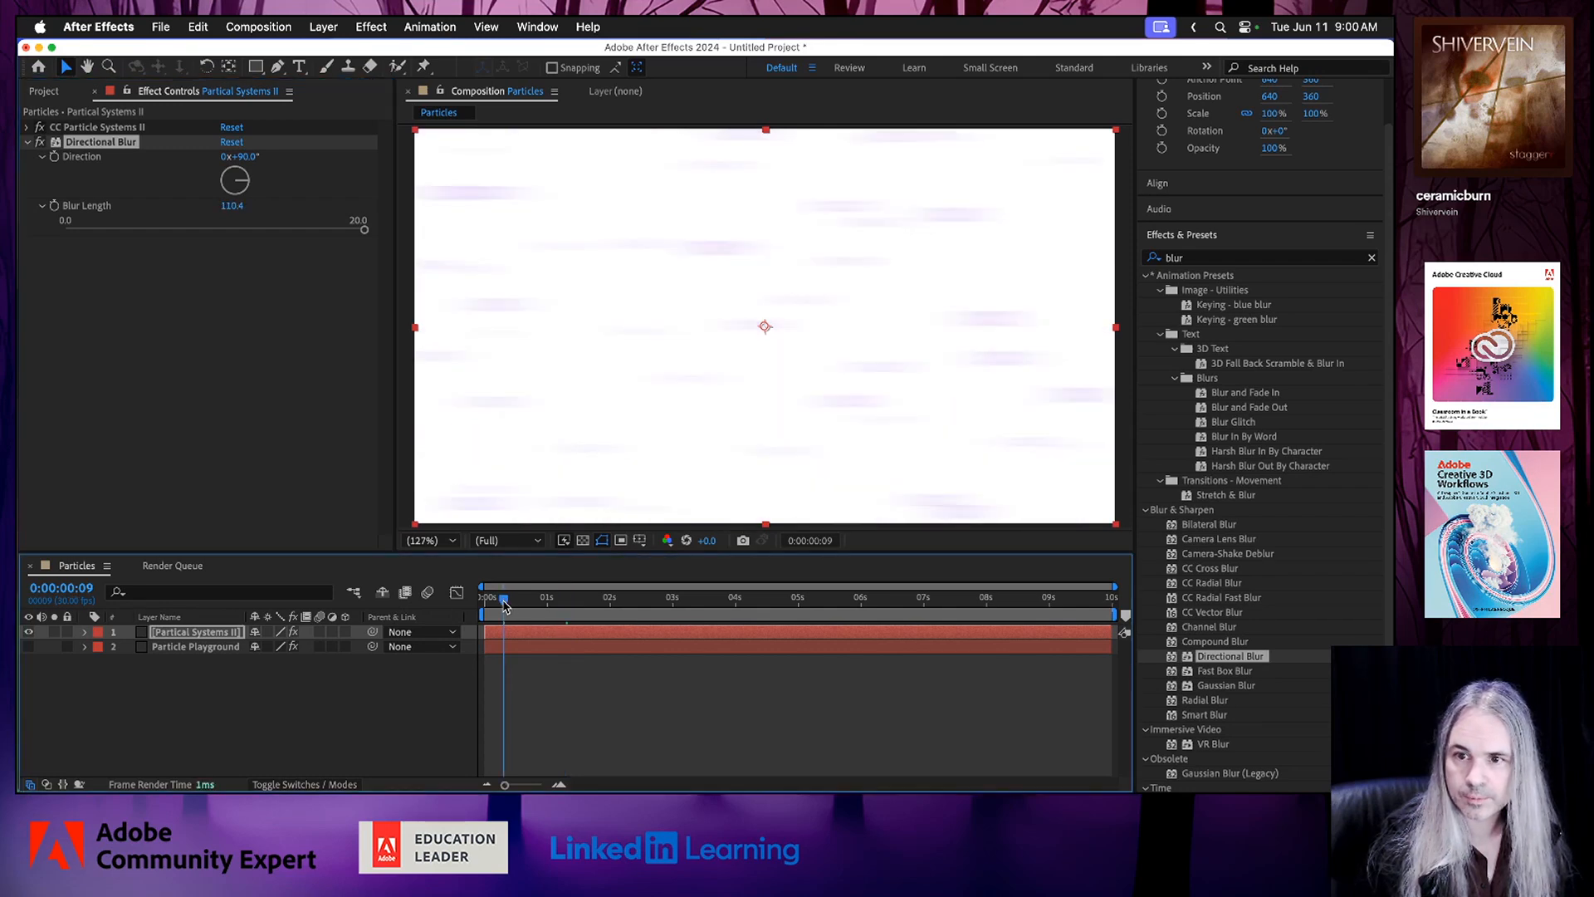
{"action": "key", "text": "space"}
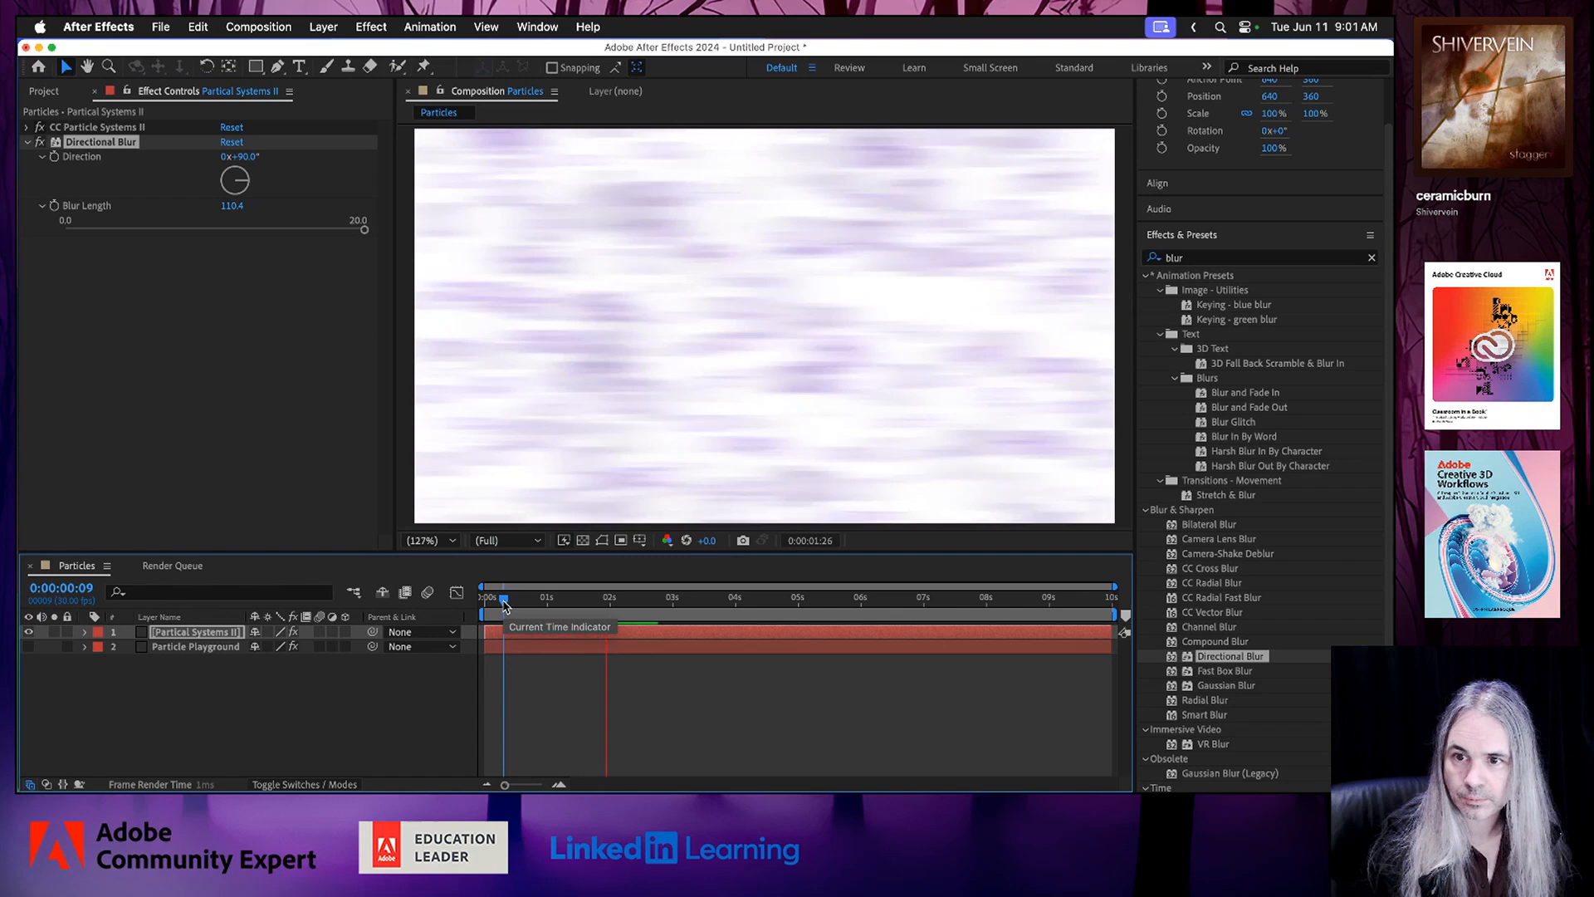
{"action": "key", "text": "space"}
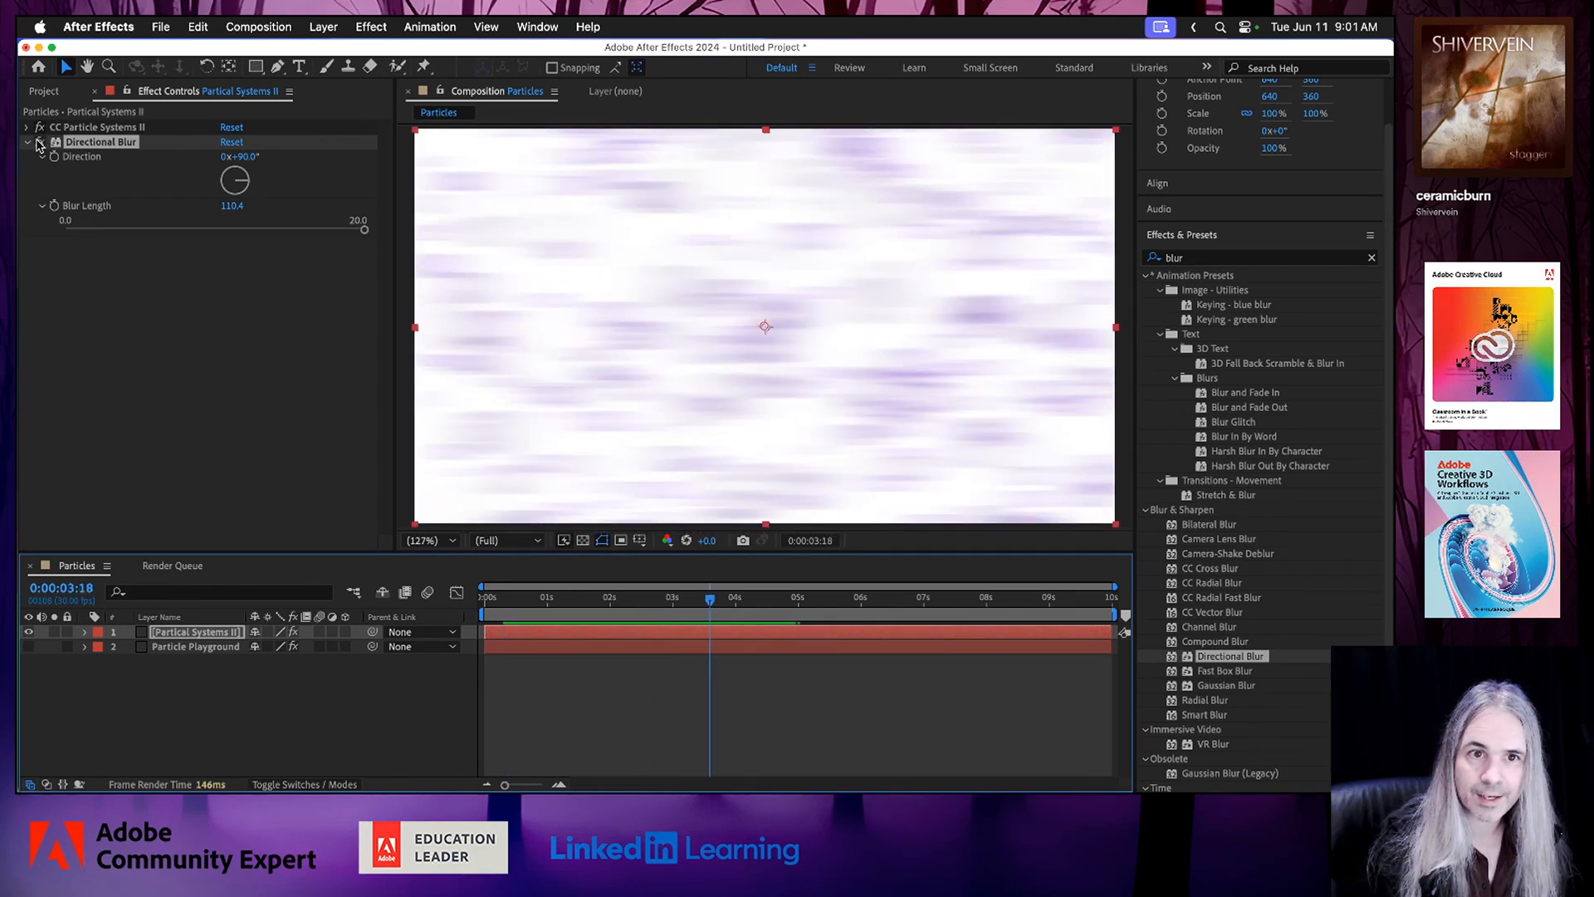
Apply Radial Blur to the Partical Systems II layer and lower its Amount to 3.
{"action": "left_click", "coordinate": [1218, 702]}
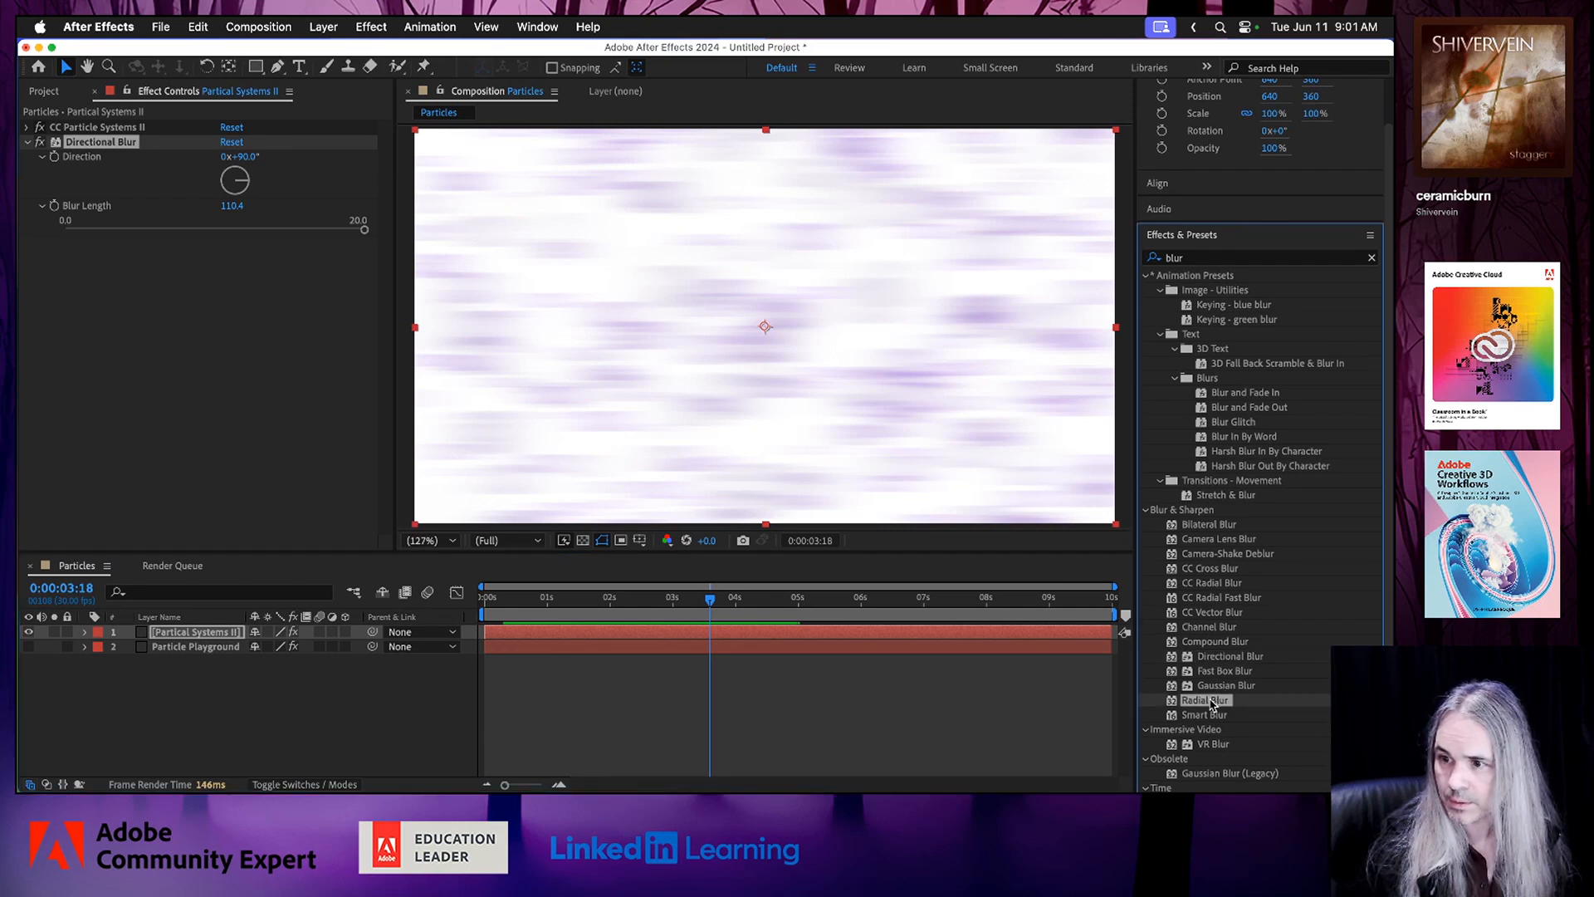
{"action": "left_click_drag", "start_coordinate": [1212, 704], "coordinate": [757, 618]}
{"action": "left_click_drag", "start_coordinate": [757, 618], "coordinate": [740, 631]}
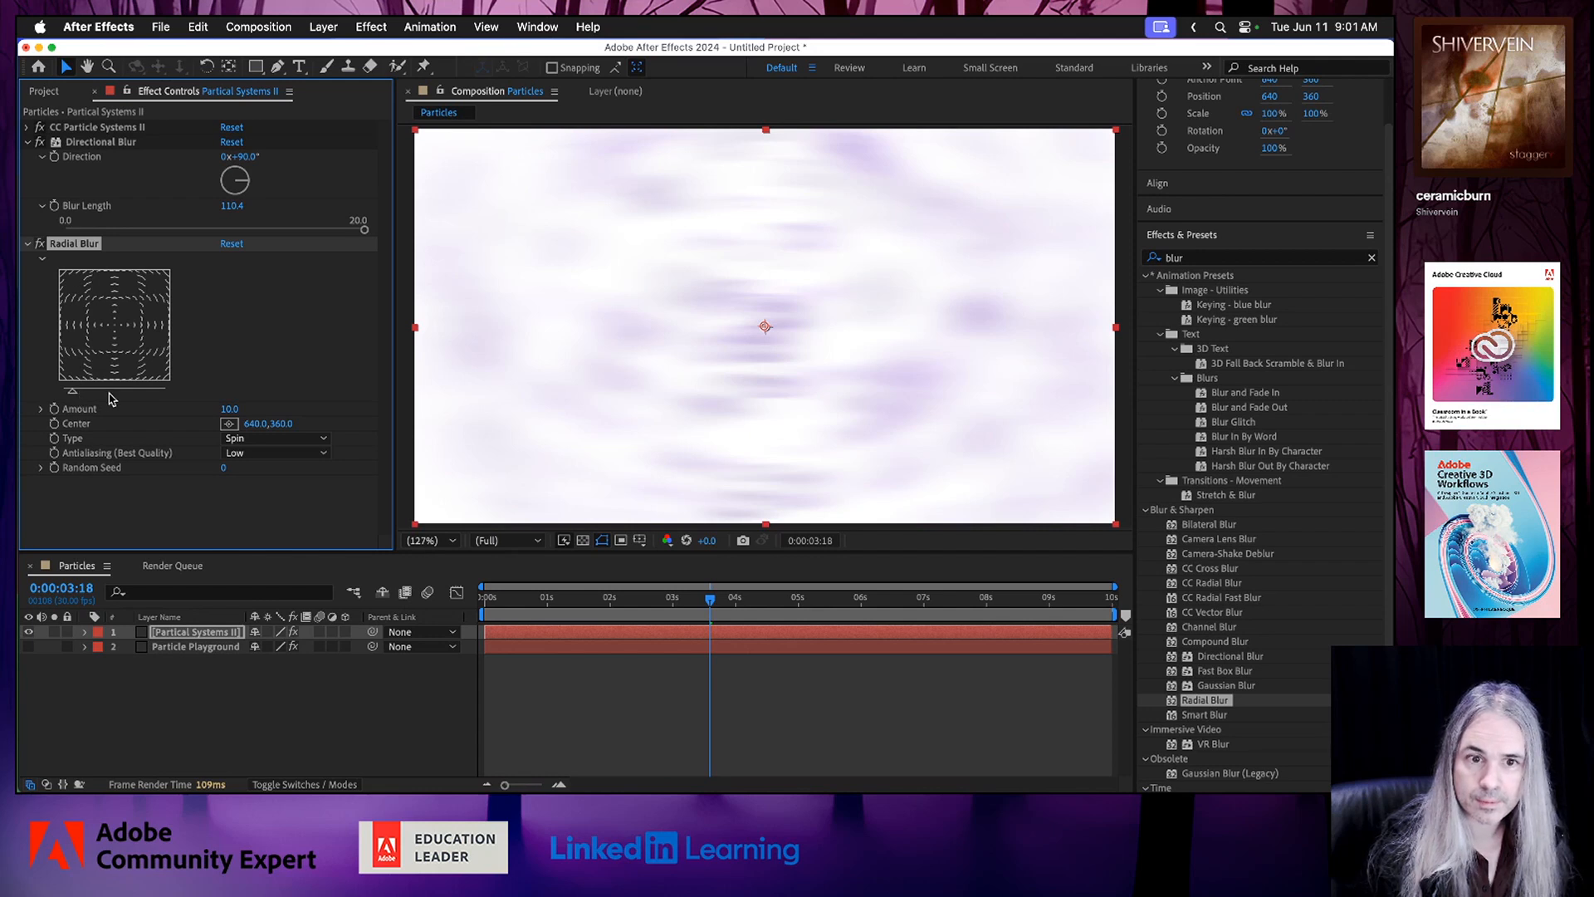
{"action": "left_click_drag", "start_coordinate": [72, 390], "coordinate": [67, 394]}
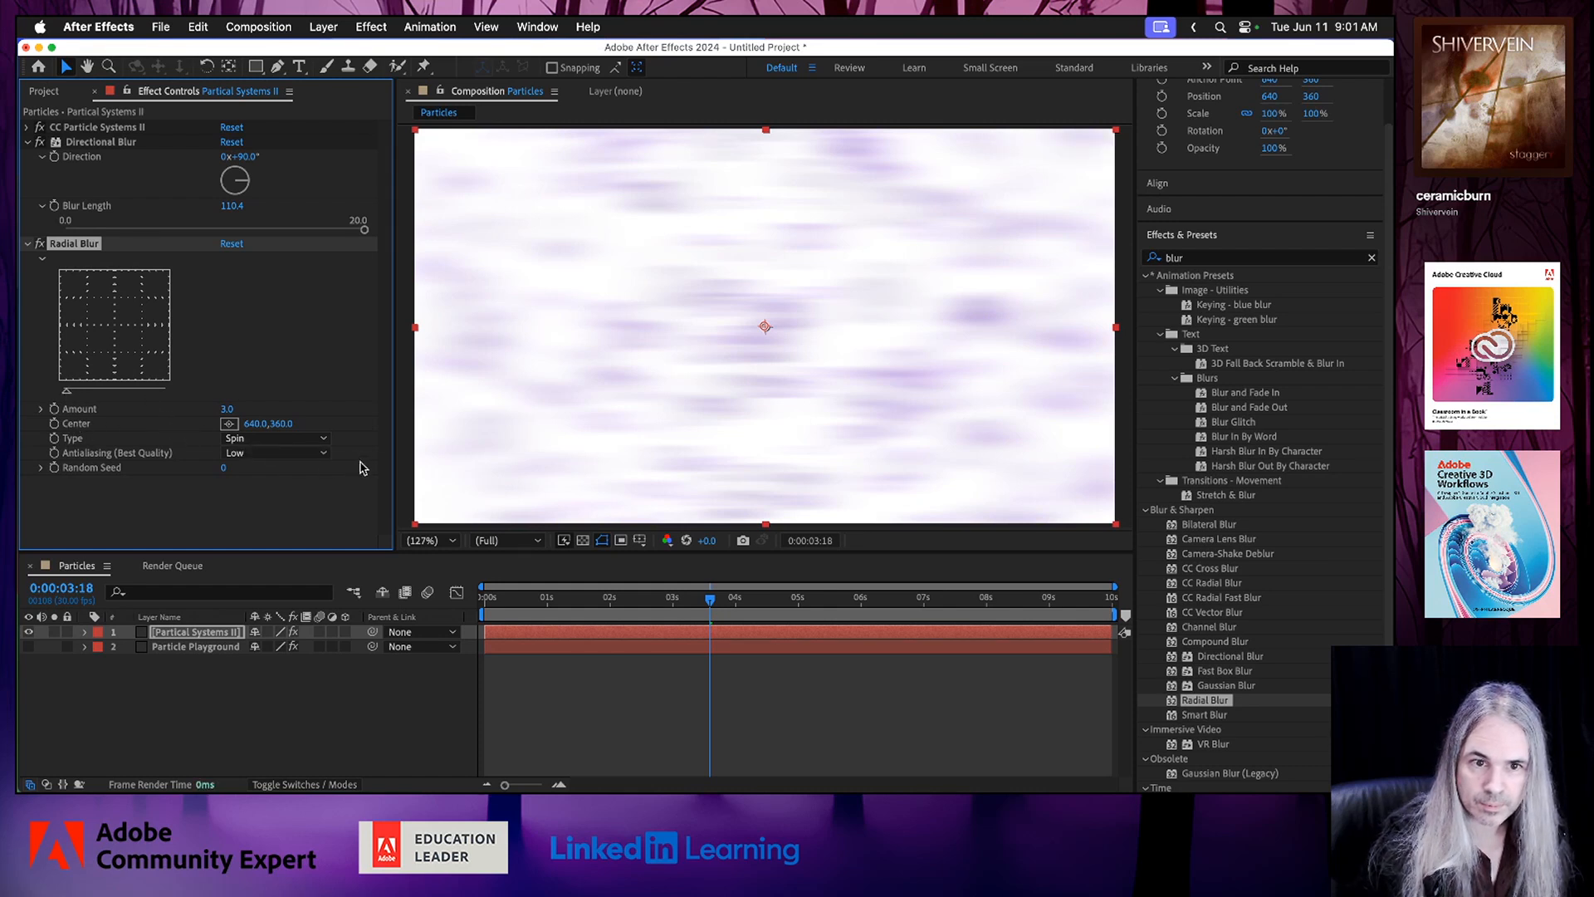
Set the Radial Blur's Type to Zoom and its Antialiasing to High.
{"action": "left_click", "coordinate": [324, 439]}
{"action": "left_click", "coordinate": [253, 475]}
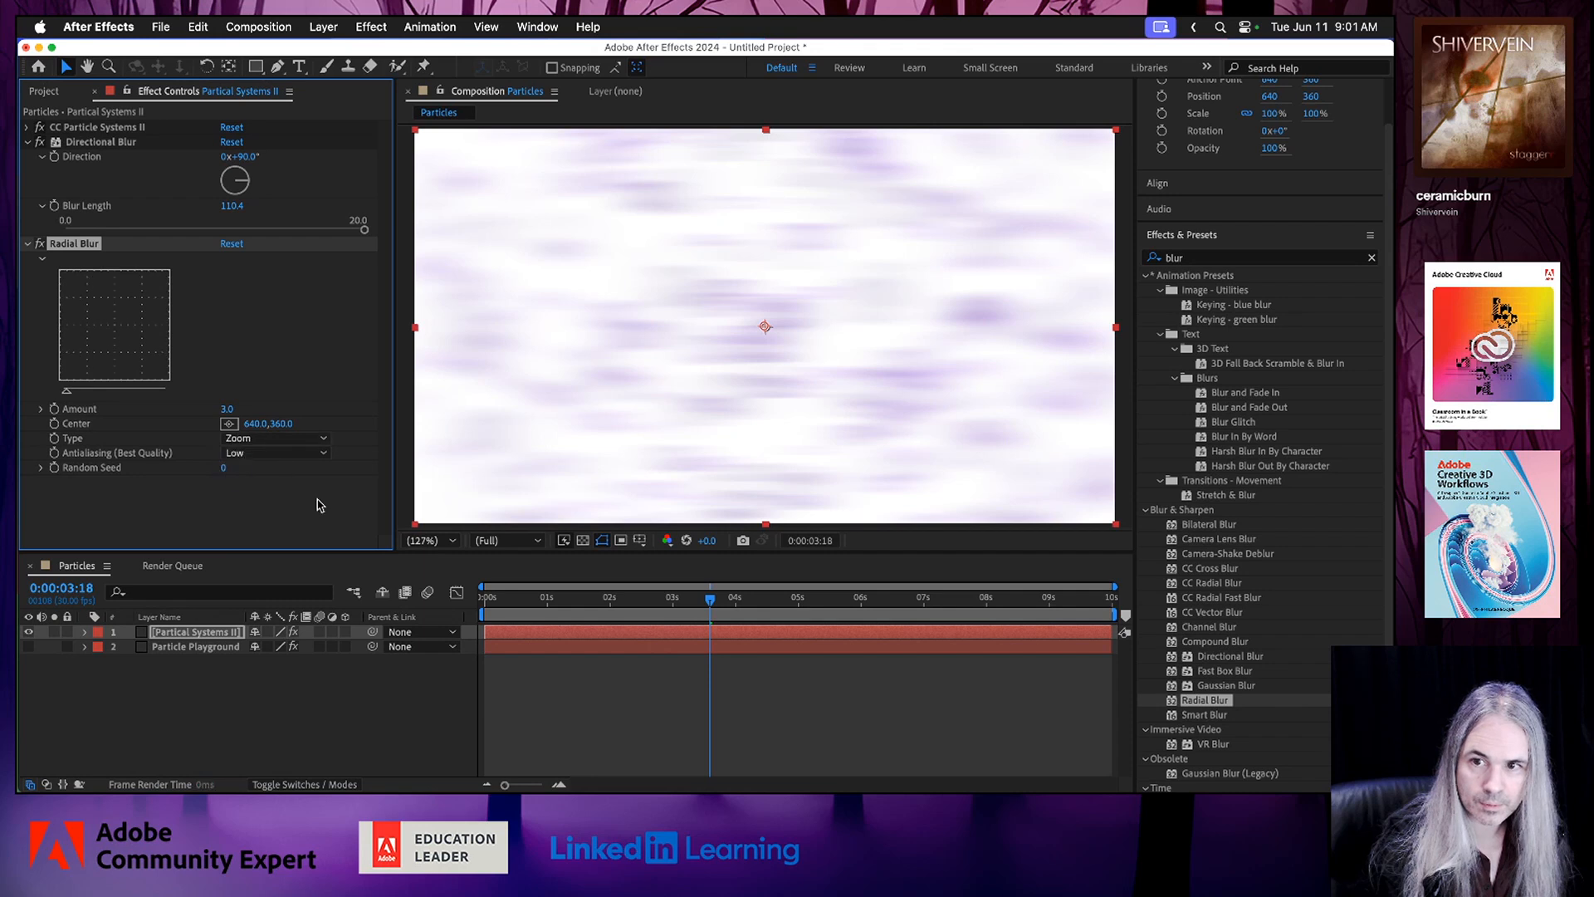
{"action": "left_click", "coordinate": [323, 455]}
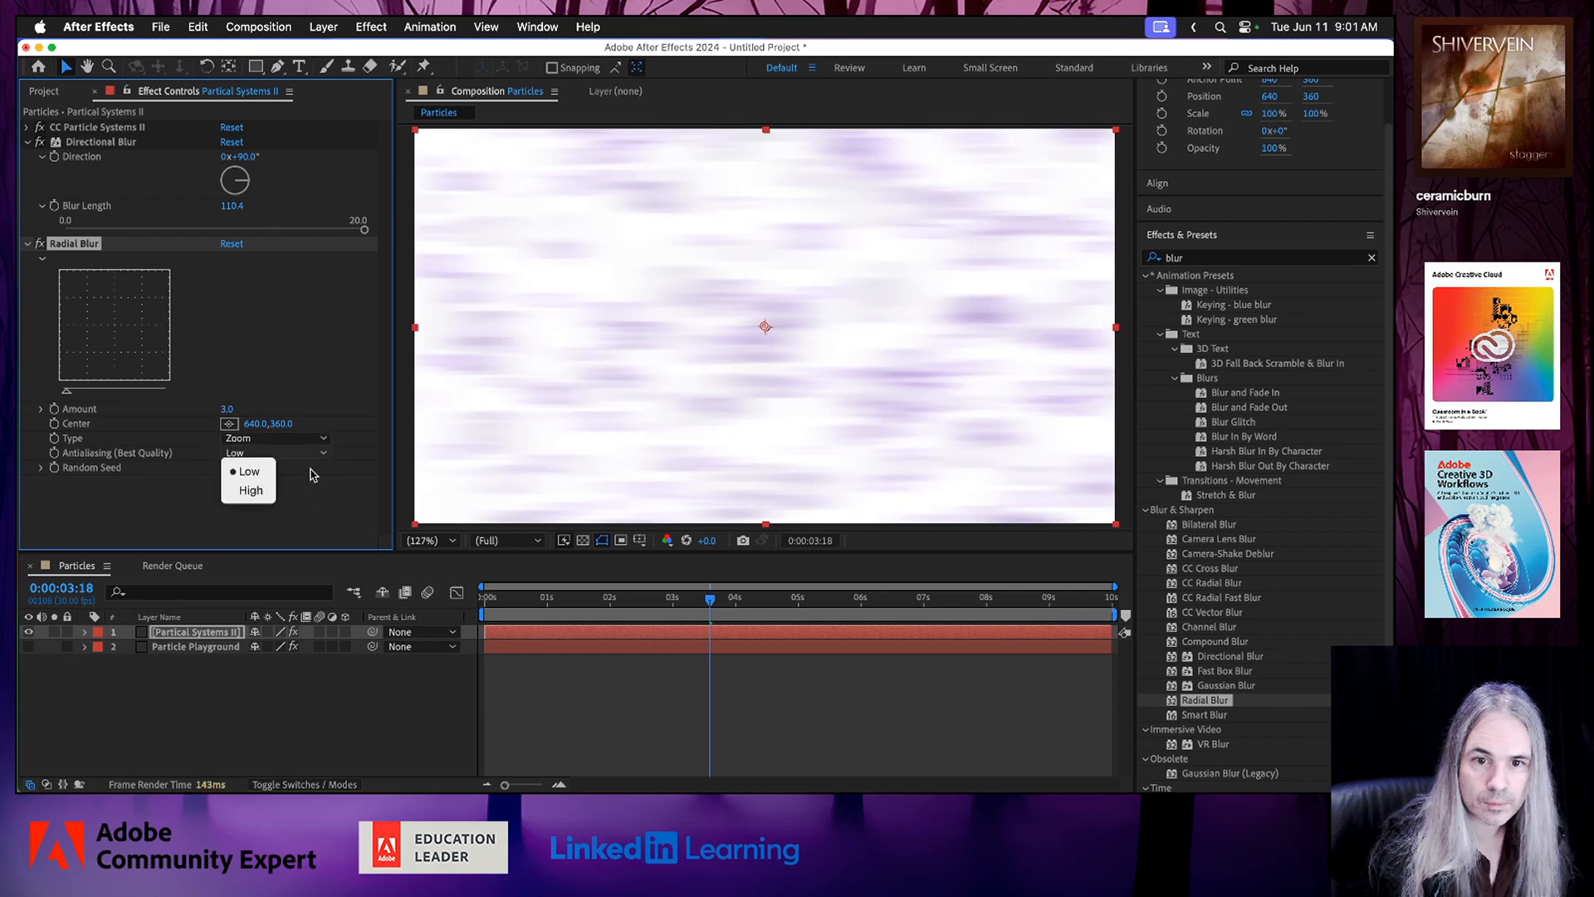
{"action": "left_click", "coordinate": [260, 497]}
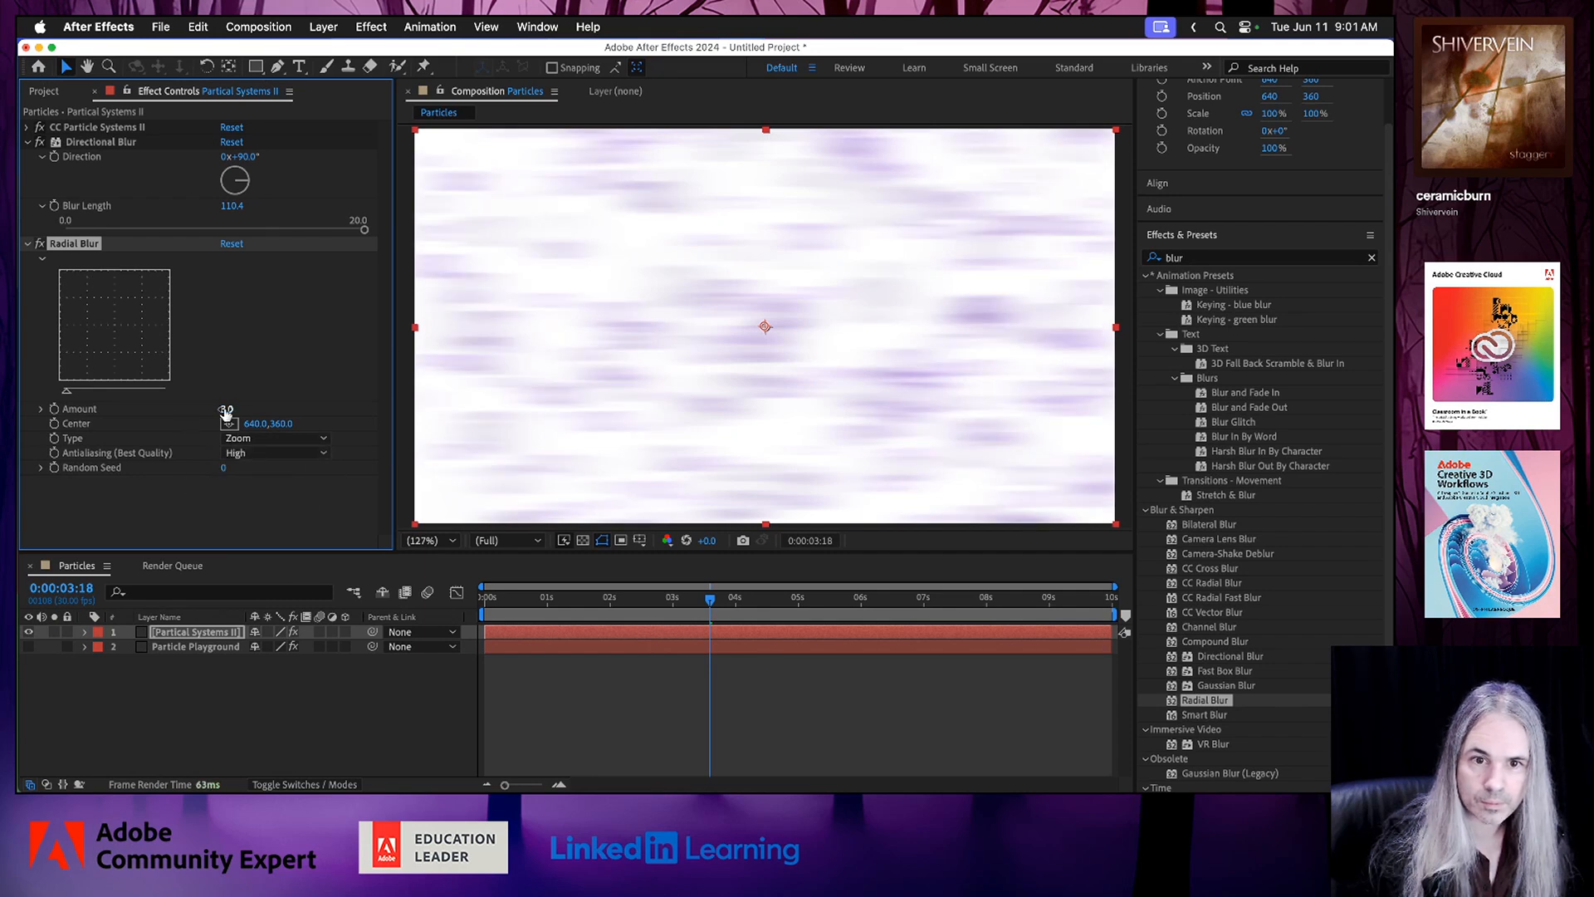
Turn off the Directional Blur on the Partical Systems II layer and set the Radial Blur's Amount to 83.
{"action": "mouse_move", "coordinate": [225, 409]}
{"action": "left_mouse_down"}
{"action": "mouse_move", "coordinate": [262, 409]}
{"action": "mouse_move", "coordinate": [219, 411]}
{"action": "left_mouse_up"}
{"action": "left_click", "coordinate": [40, 143]}
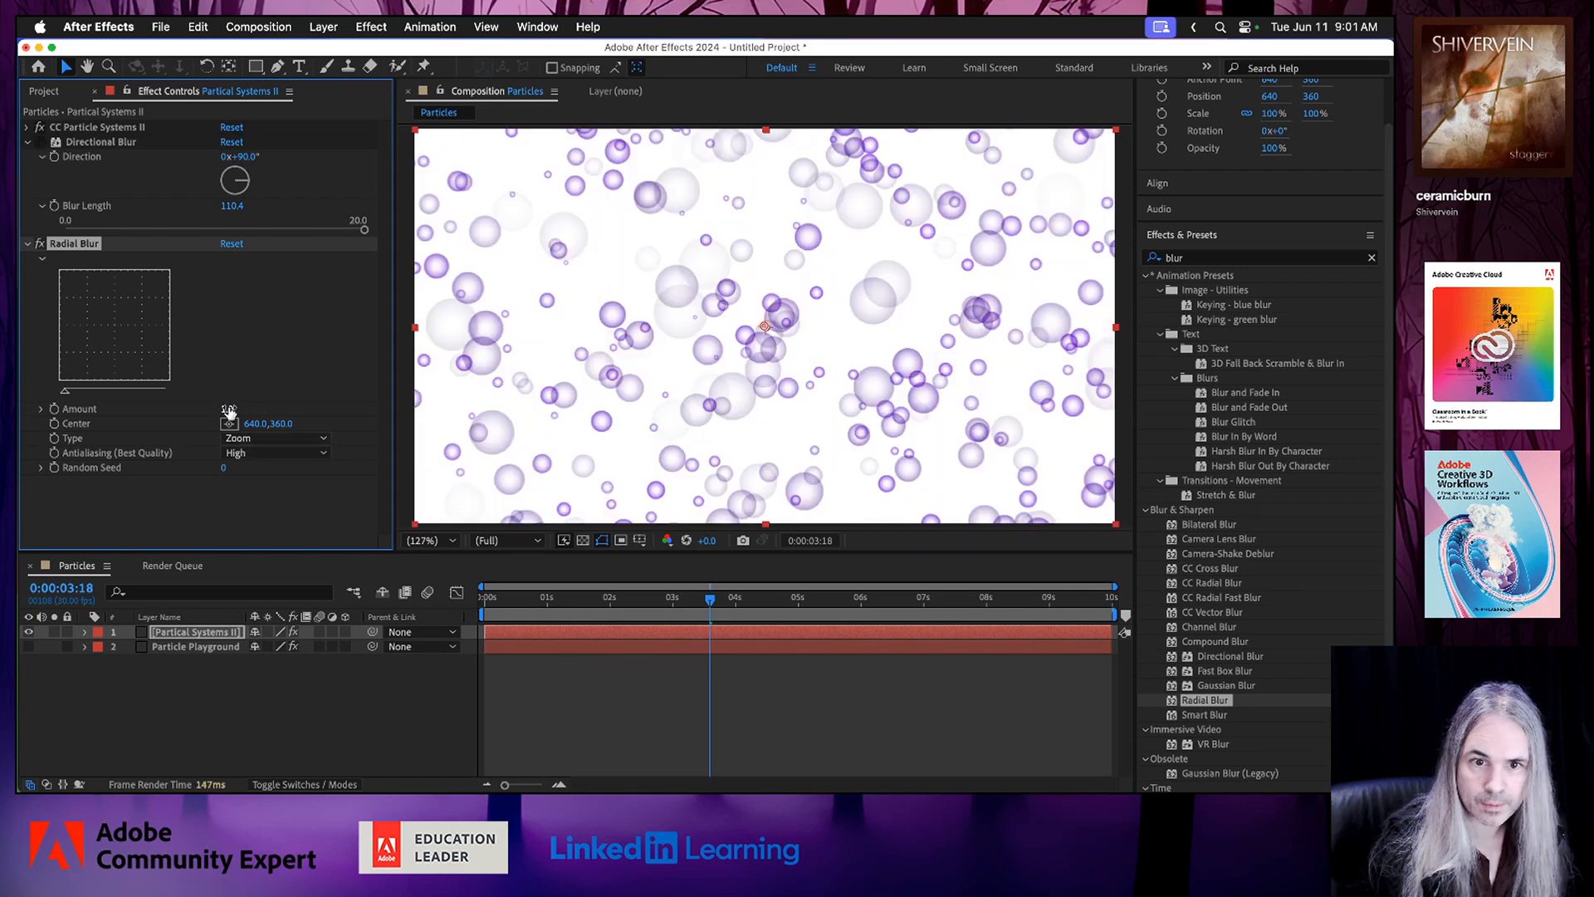
{"action": "left_click_drag", "start_coordinate": [229, 411], "coordinate": [342, 418]}
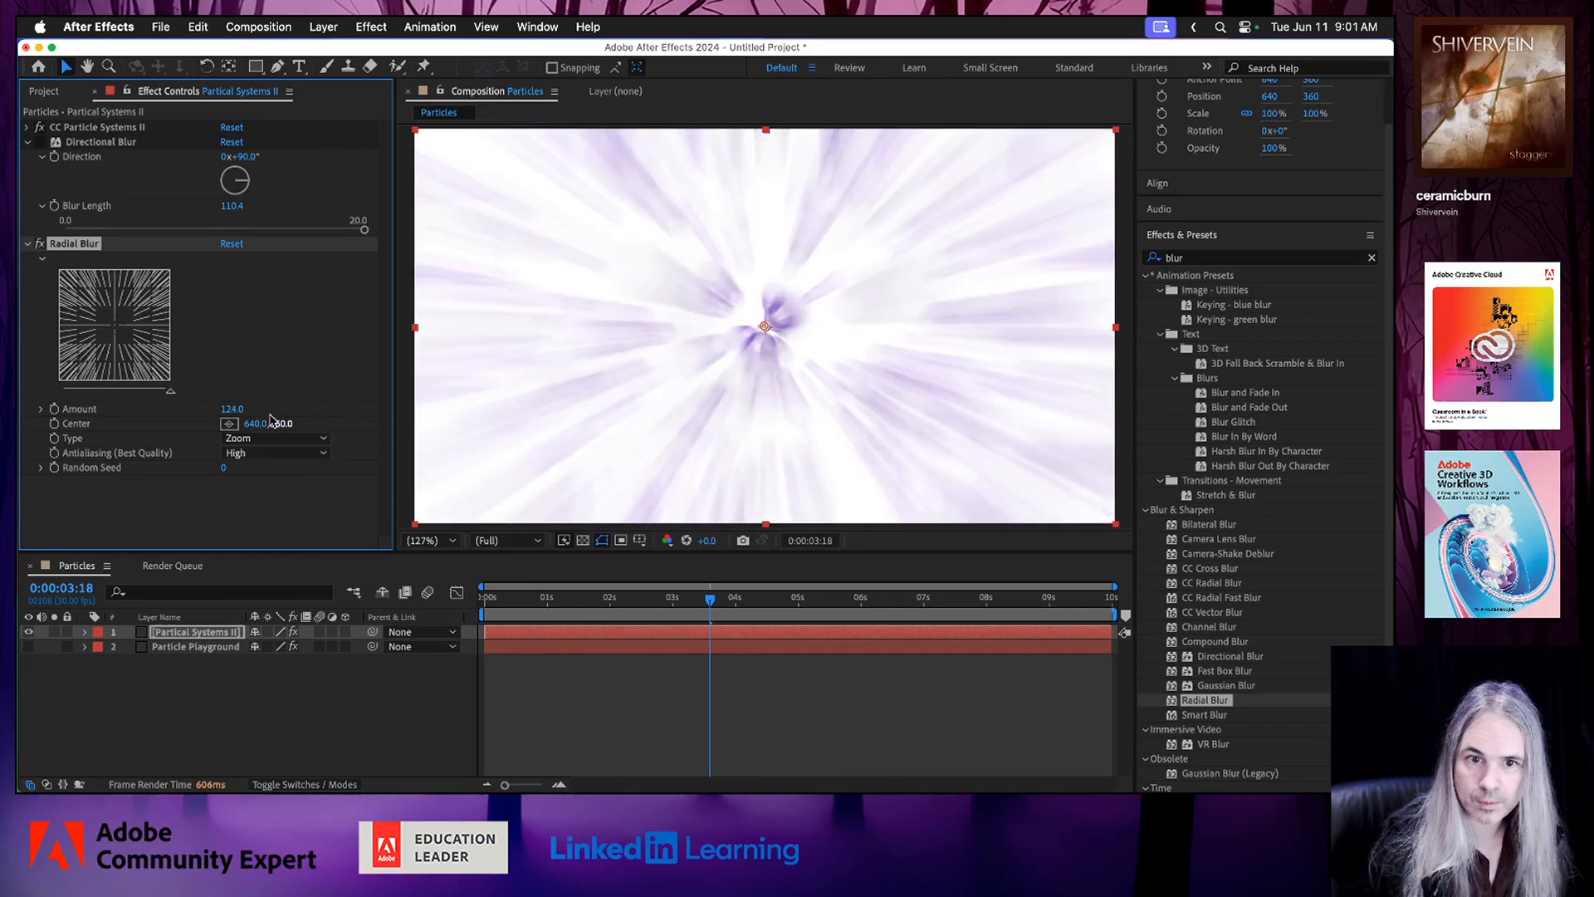
{"action": "left_click_drag", "start_coordinate": [231, 411], "coordinate": [217, 411]}
Preview the zoom-blurred particles starting from 0:00:00:16.
{"action": "left_click", "coordinate": [517, 597]}
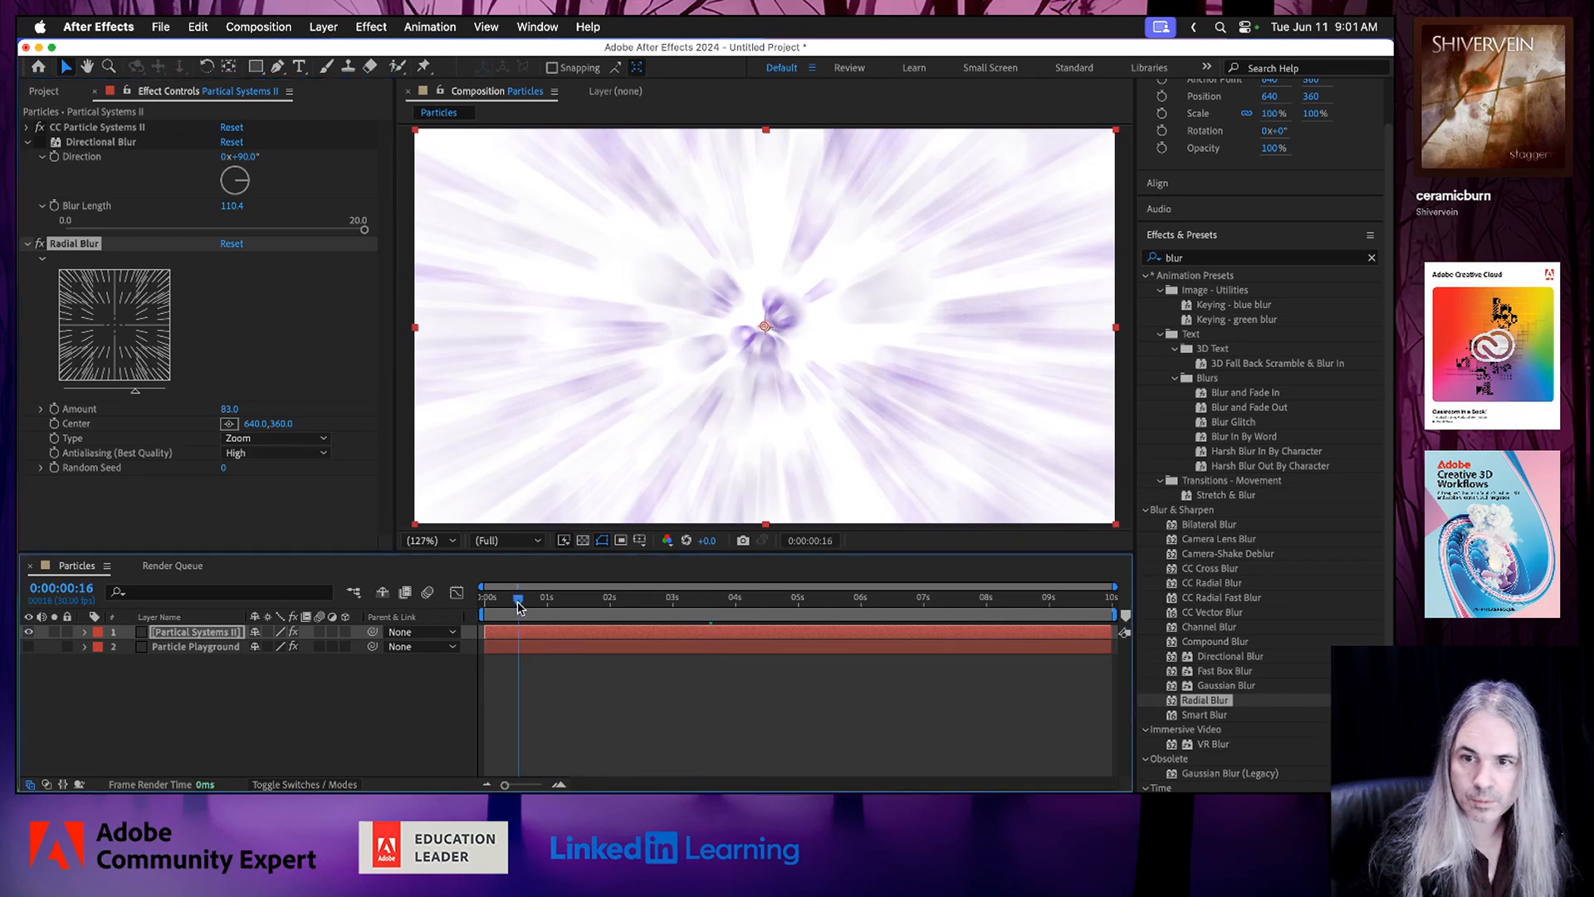
{"action": "key", "text": "space"}
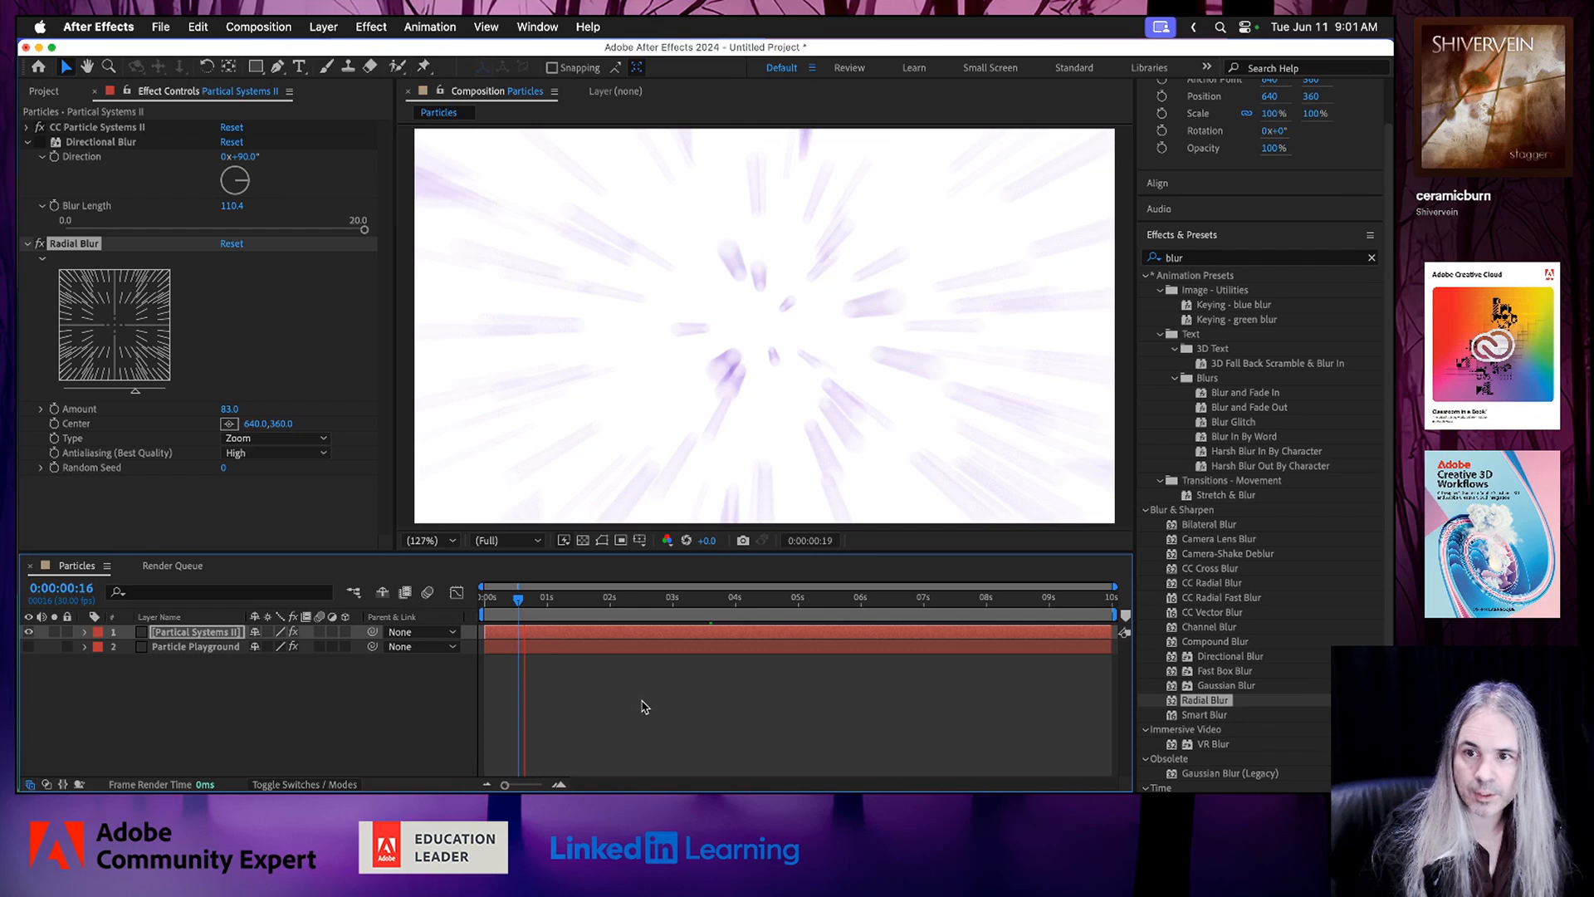
{"action": "key", "text": "space"}
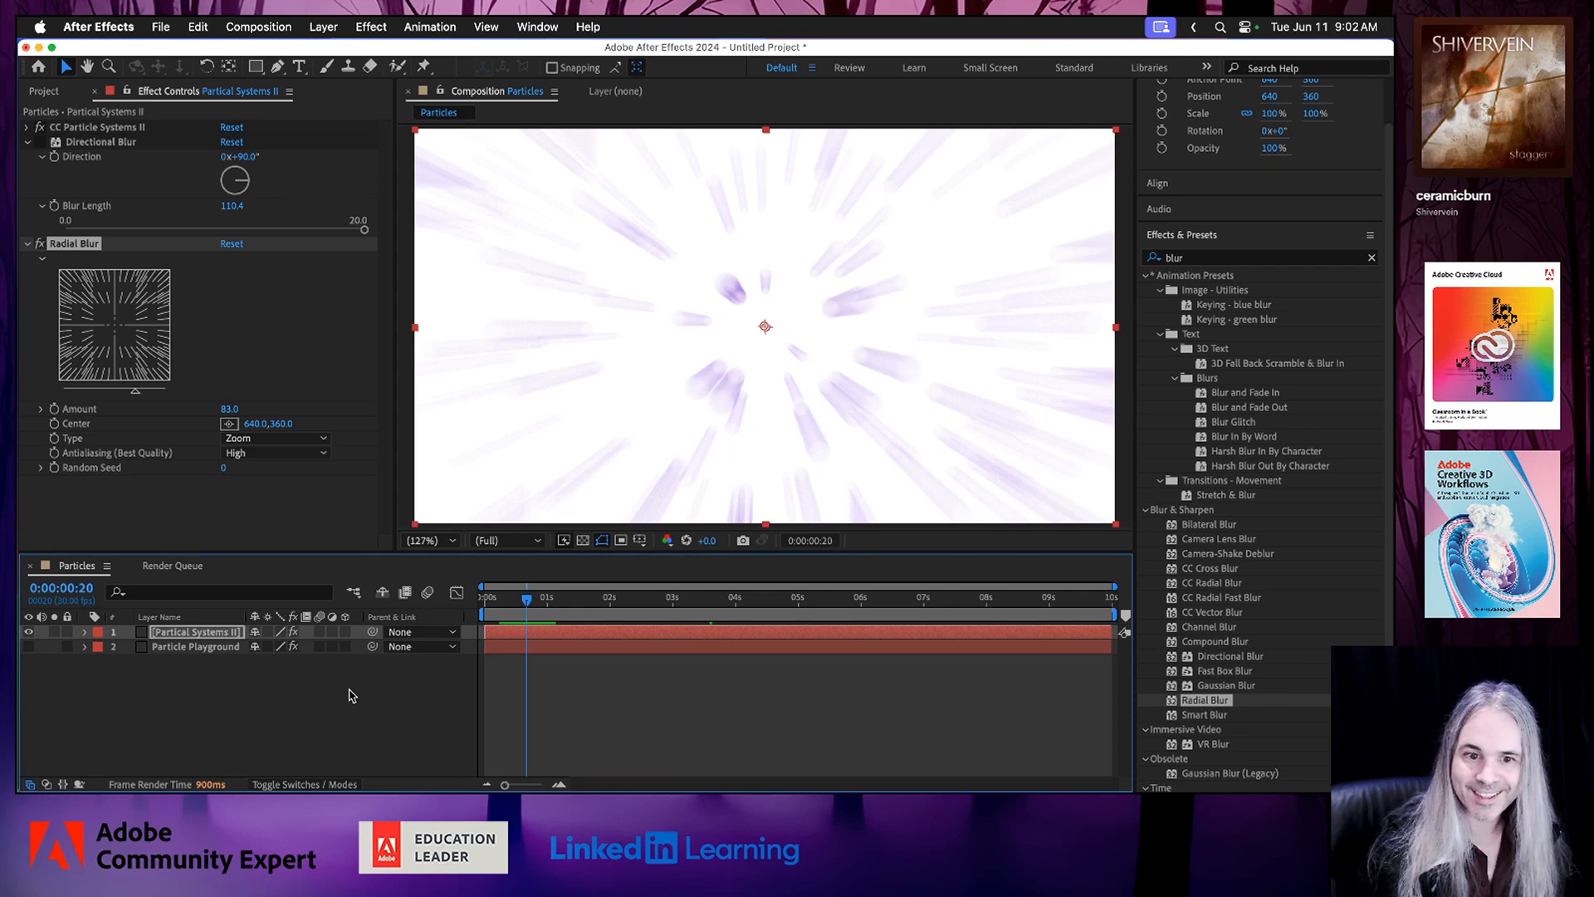
Set the CC Particle Systems II Birth Size to 1.89 and Death Size to 2.07.
{"action": "left_click", "coordinate": [27, 128]}
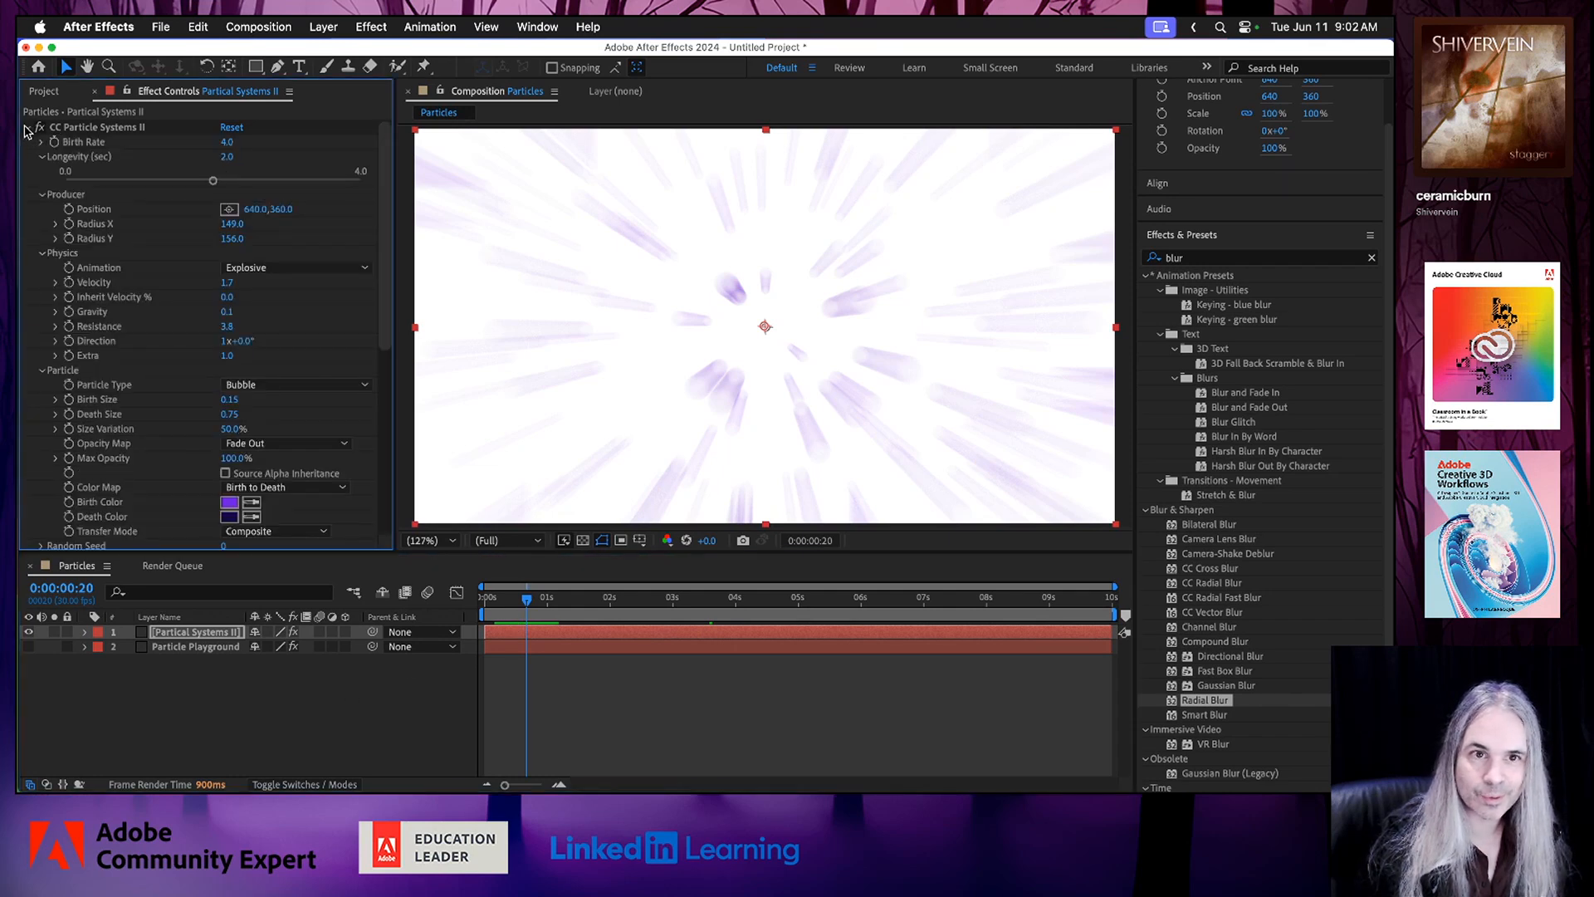
{"action": "scroll", "coordinate": [164, 467], "scroll_direction": "down", "scroll_amount": 2}
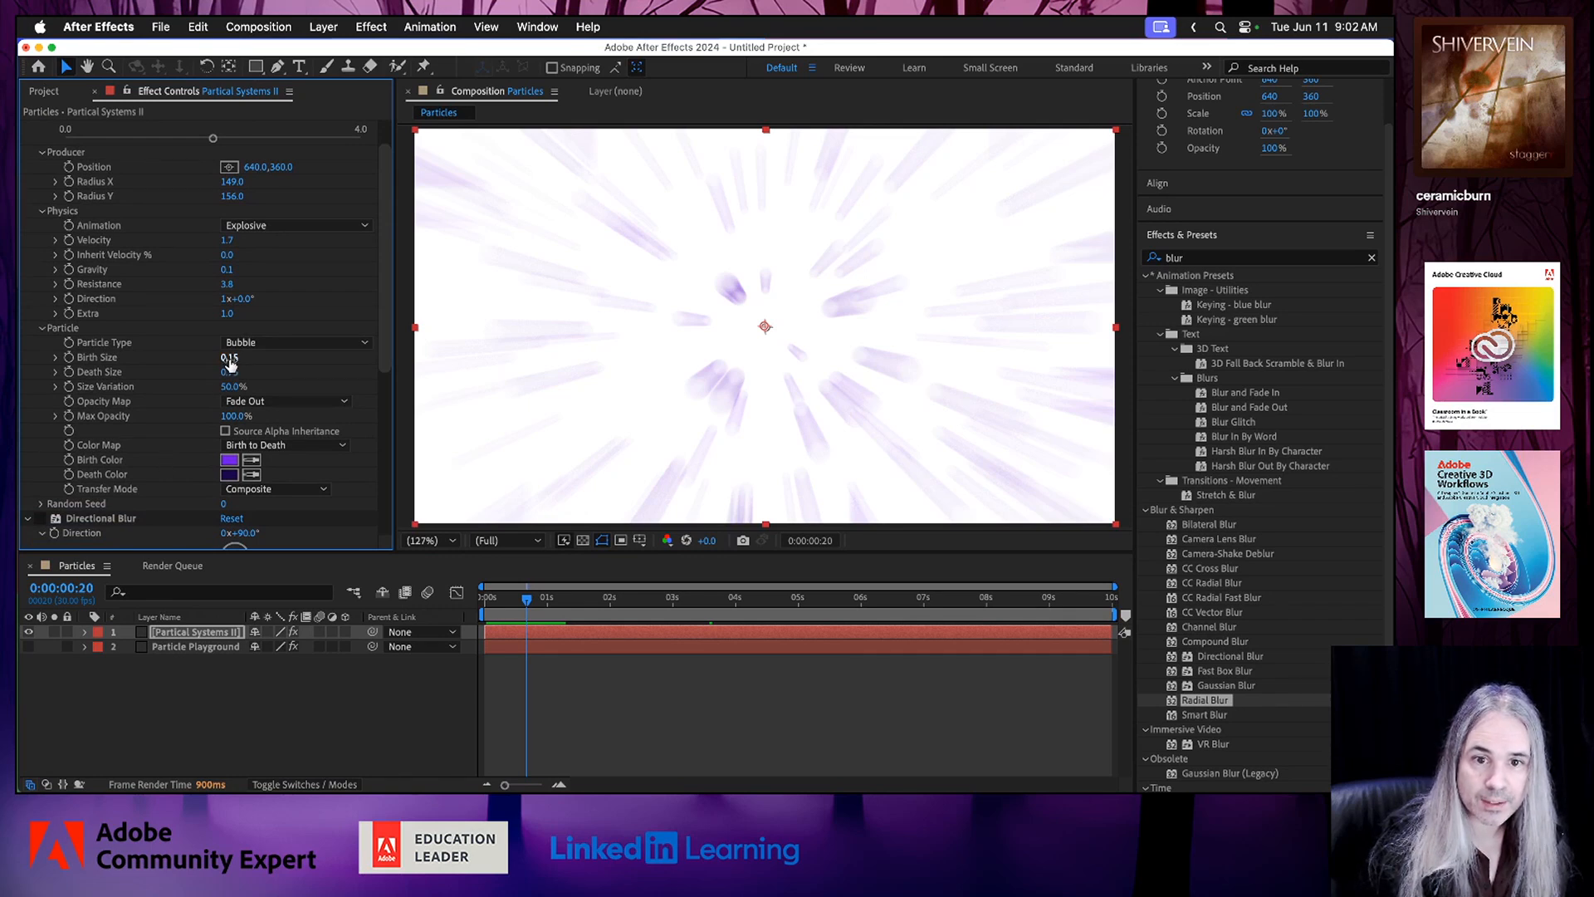
{"action": "left_click_drag", "start_coordinate": [232, 375], "coordinate": [408, 385]}
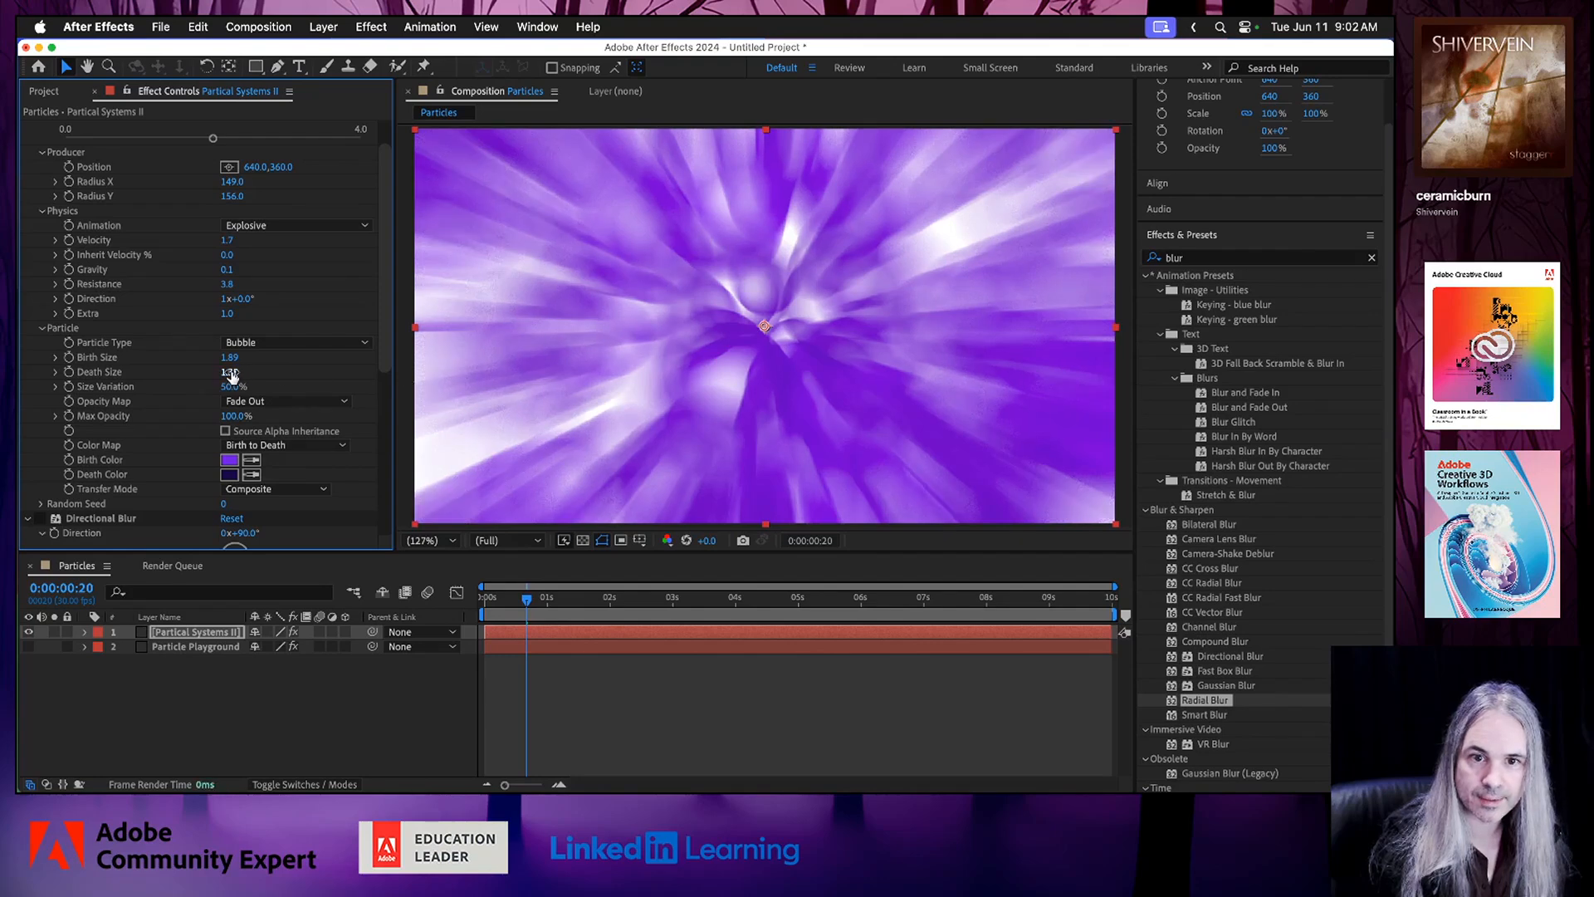
{"action": "left_click_drag", "start_coordinate": [230, 372], "coordinate": [301, 385]}
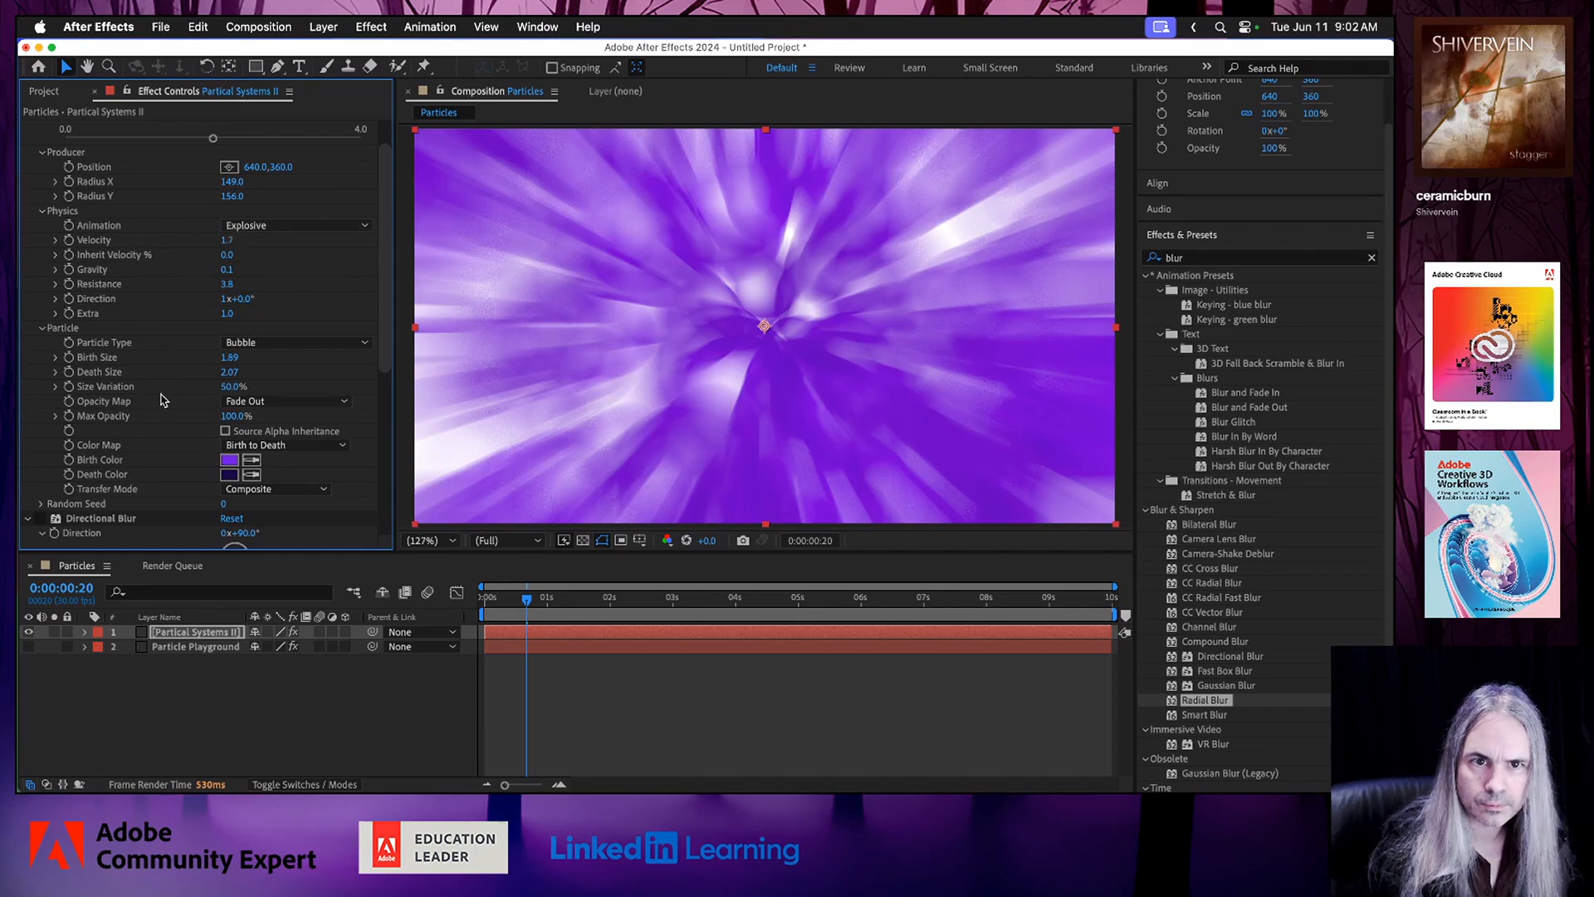
Turn off the Radial Blur and preview the enlarged bubbles from 0:00:00:10.
{"action": "scroll", "coordinate": [163, 401], "scroll_direction": "down", "scroll_amount": 3}
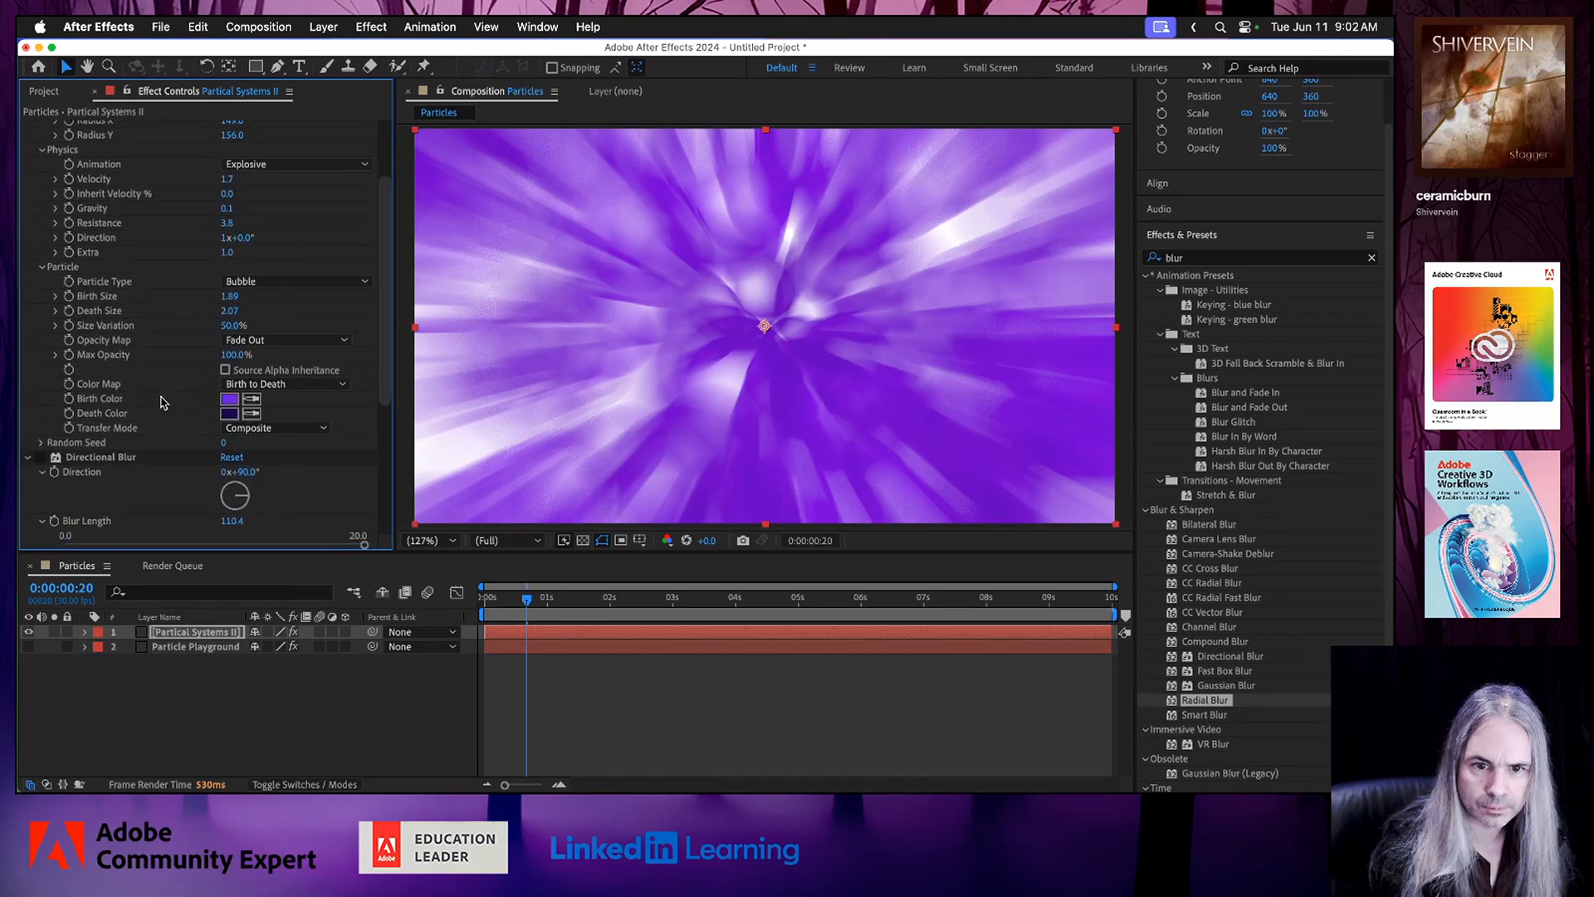
{"action": "scroll", "coordinate": [62, 506], "scroll_direction": "down", "scroll_amount": 10}
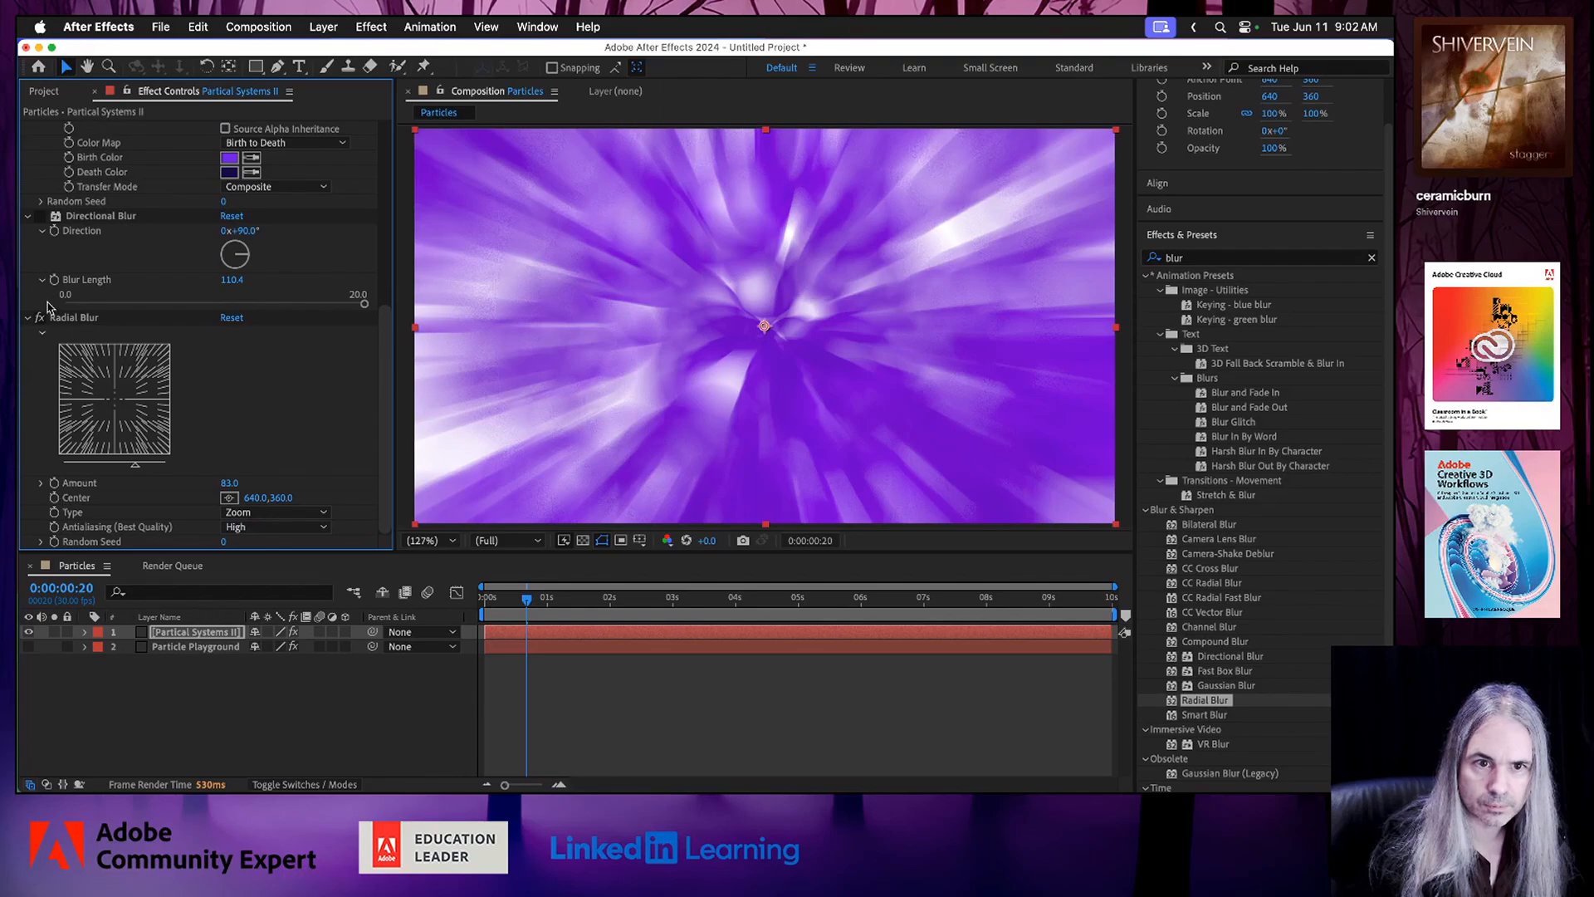
{"action": "left_click", "coordinate": [39, 318]}
{"action": "left_click", "coordinate": [505, 610]}
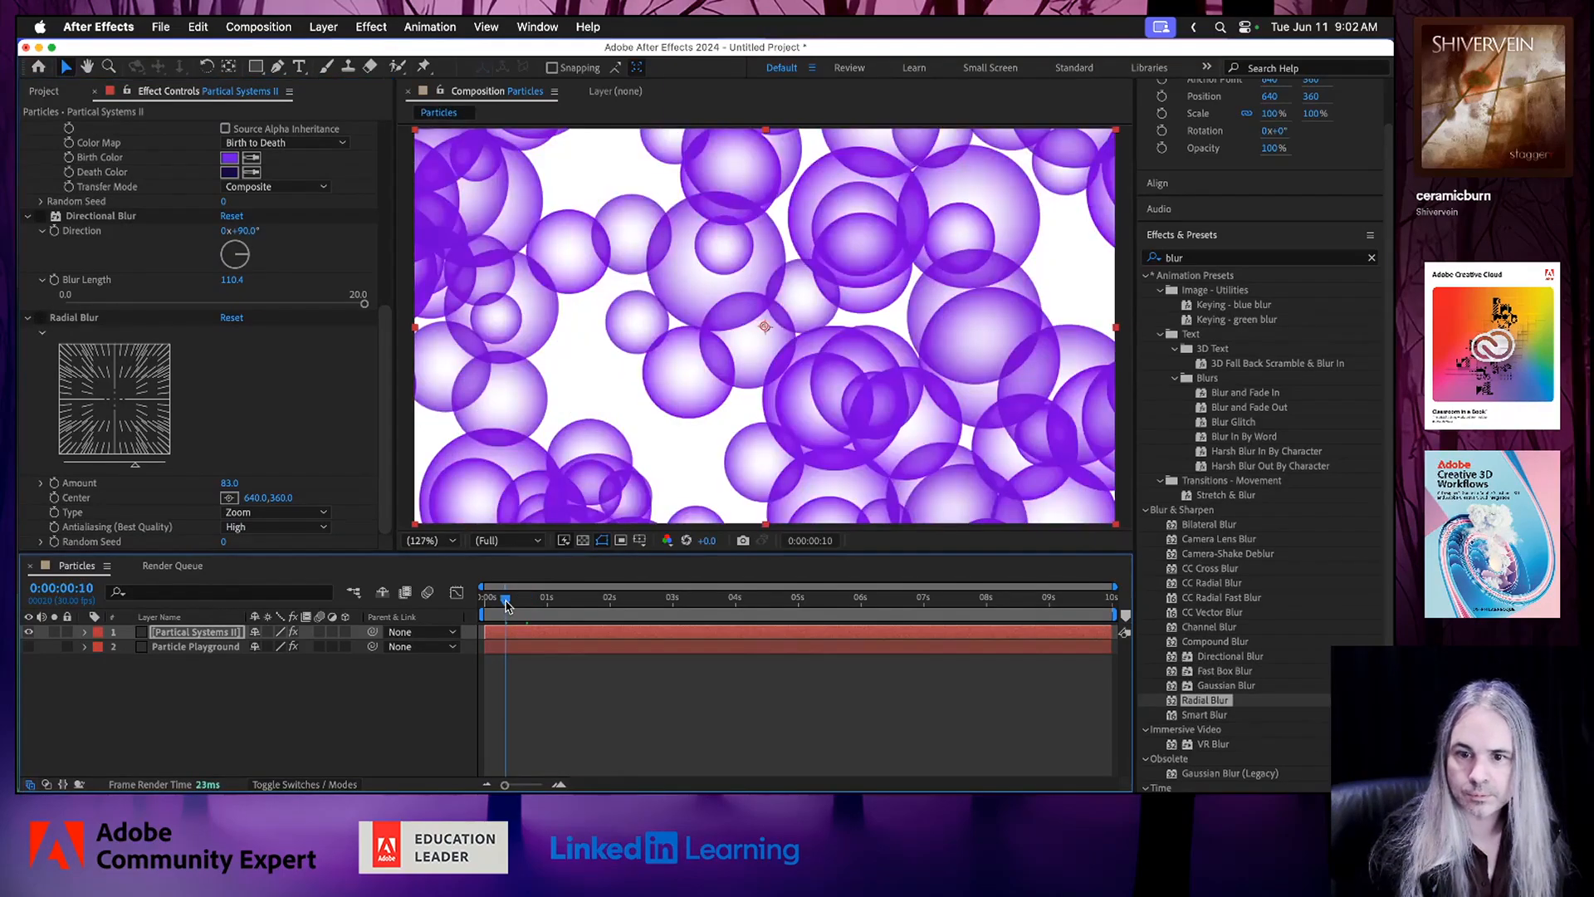
{"action": "key", "text": "space"}
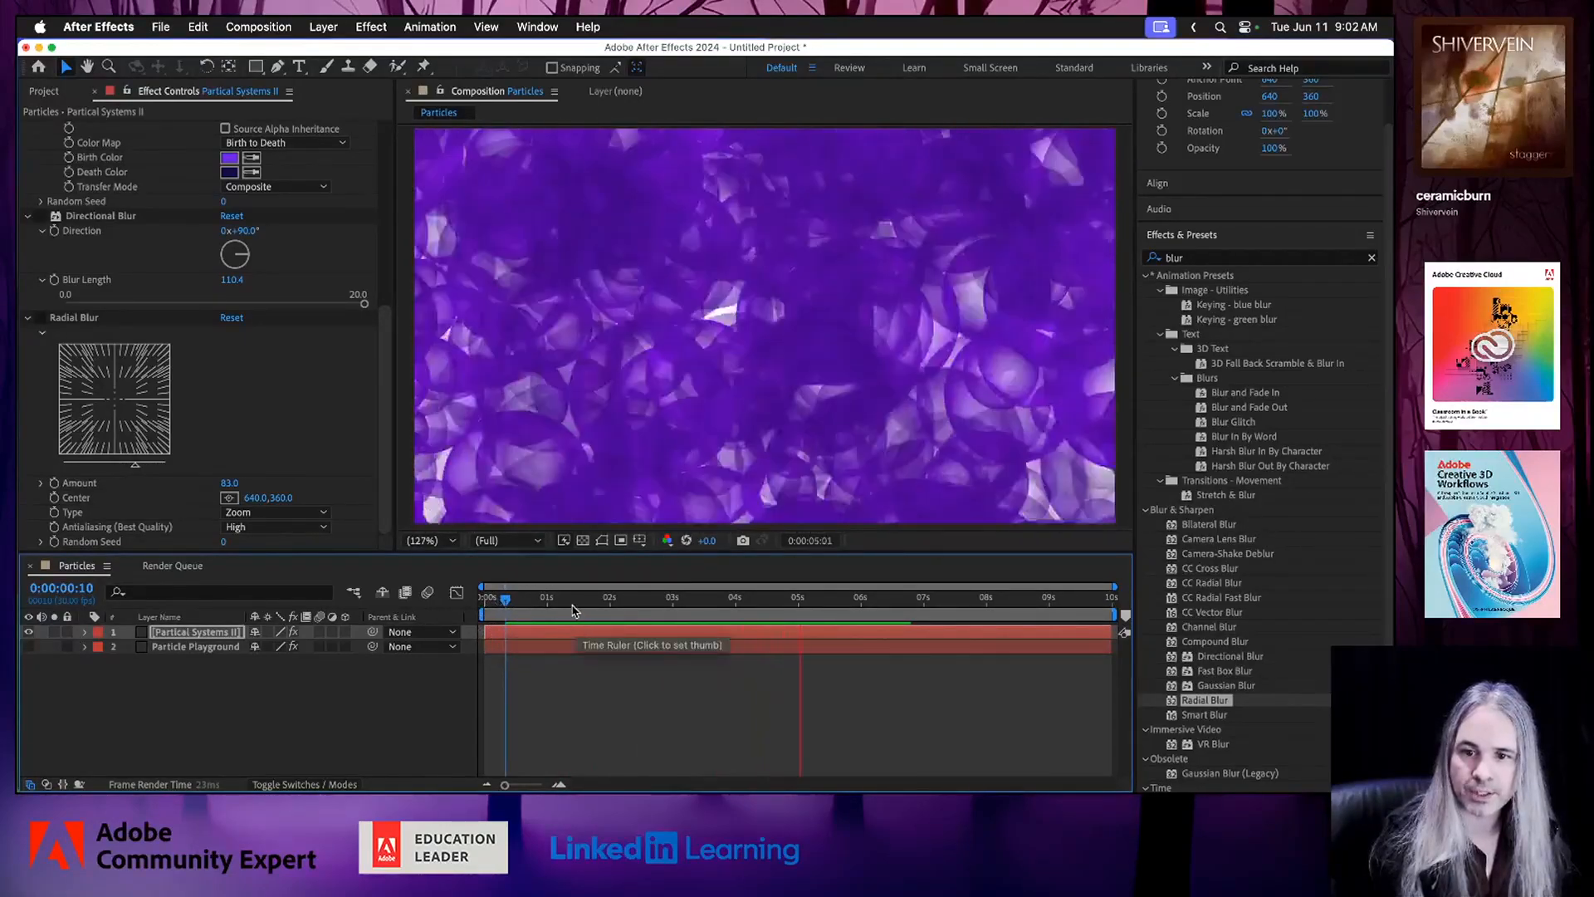
Slide the Partical Systems II layer about 2.6 seconds earlier and extend its end to the composition's end.
{"action": "left_click_drag", "start_coordinate": [506, 597], "coordinate": [618, 611]}
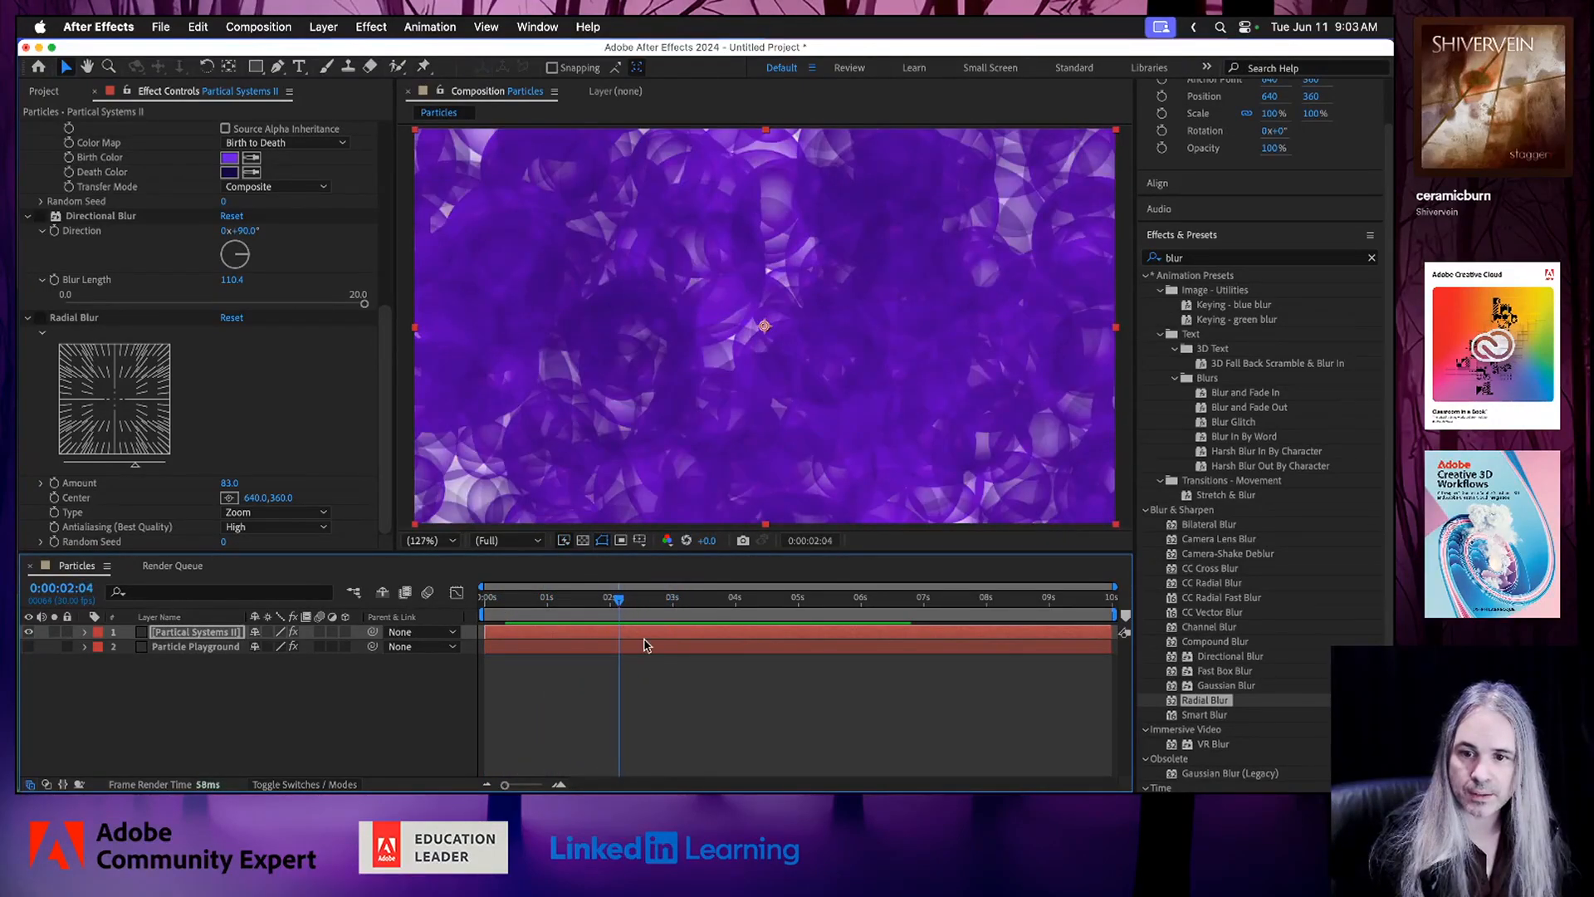
{"action": "left_click_drag", "start_coordinate": [699, 639], "coordinate": [543, 638]}
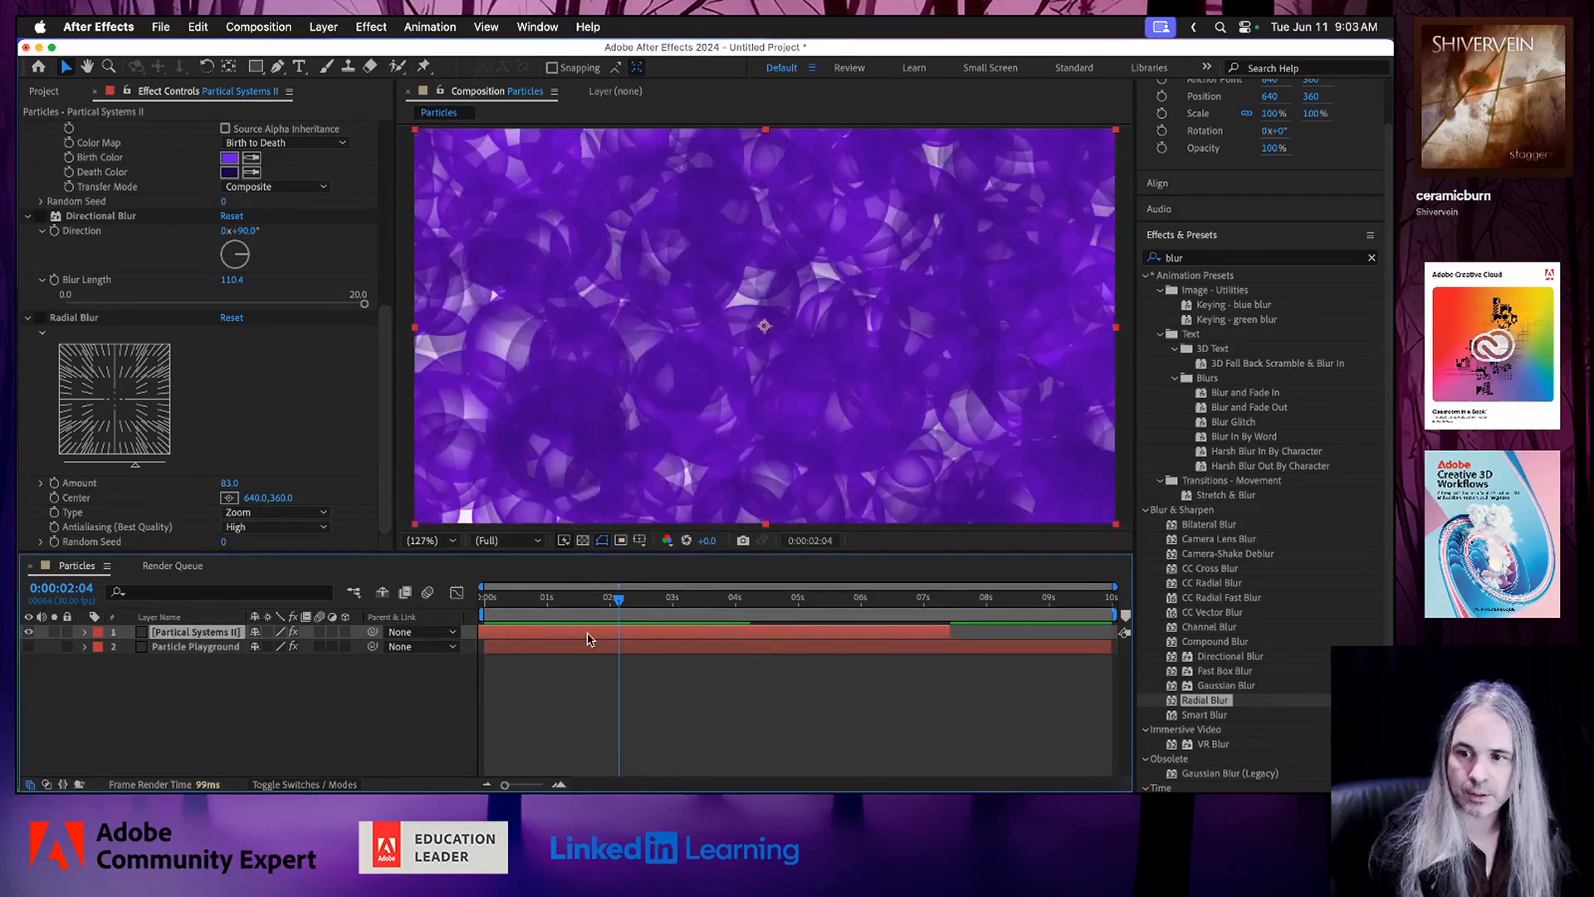
{"action": "left_click_drag", "start_coordinate": [950, 631], "coordinate": [1115, 632]}
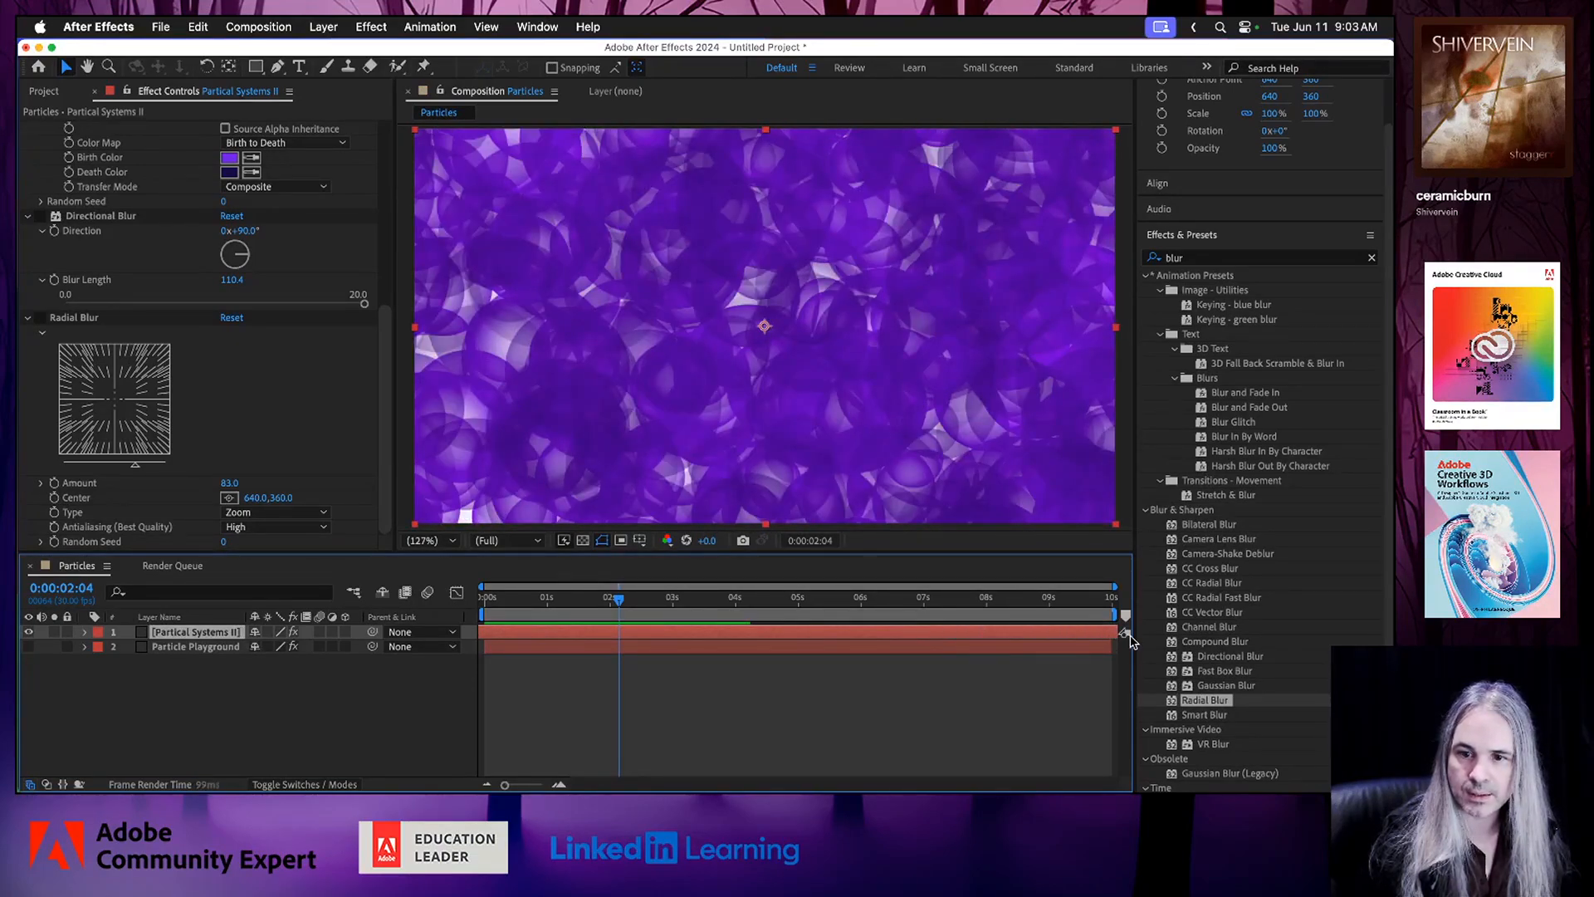
Slide the Particle Playground layer about 2 seconds earlier, extend it to the composition's end, and preview from the start.
{"action": "left_click_drag", "start_coordinate": [650, 655], "coordinate": [534, 653]}
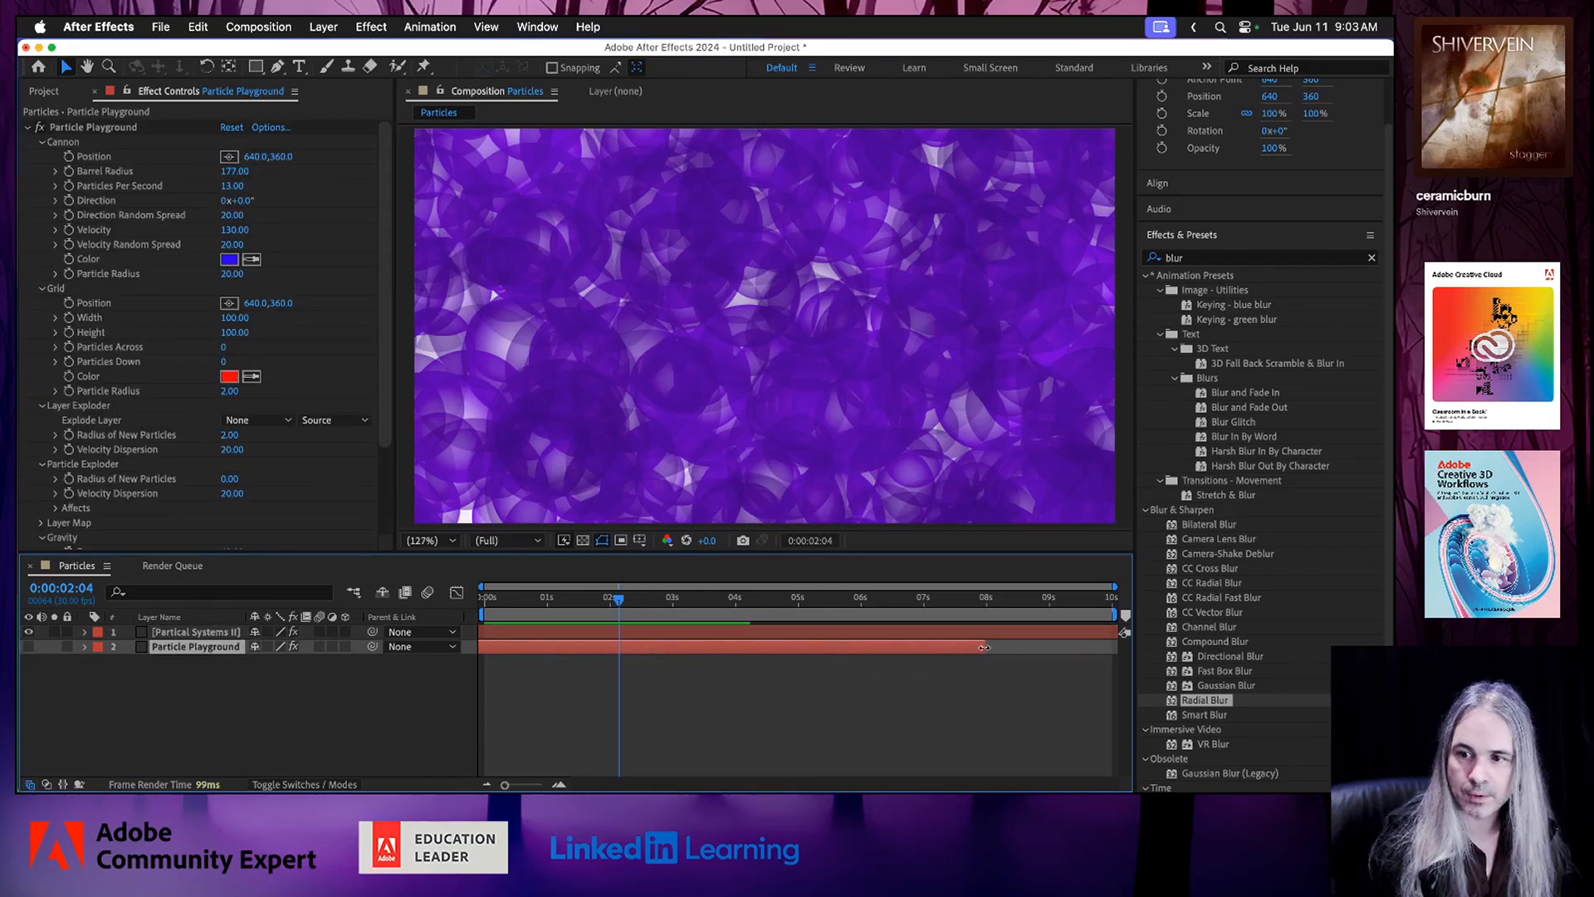
{"action": "left_click_drag", "start_coordinate": [985, 647], "coordinate": [1117, 646]}
{"action": "left_click_drag", "start_coordinate": [557, 602], "coordinate": [431, 599]}
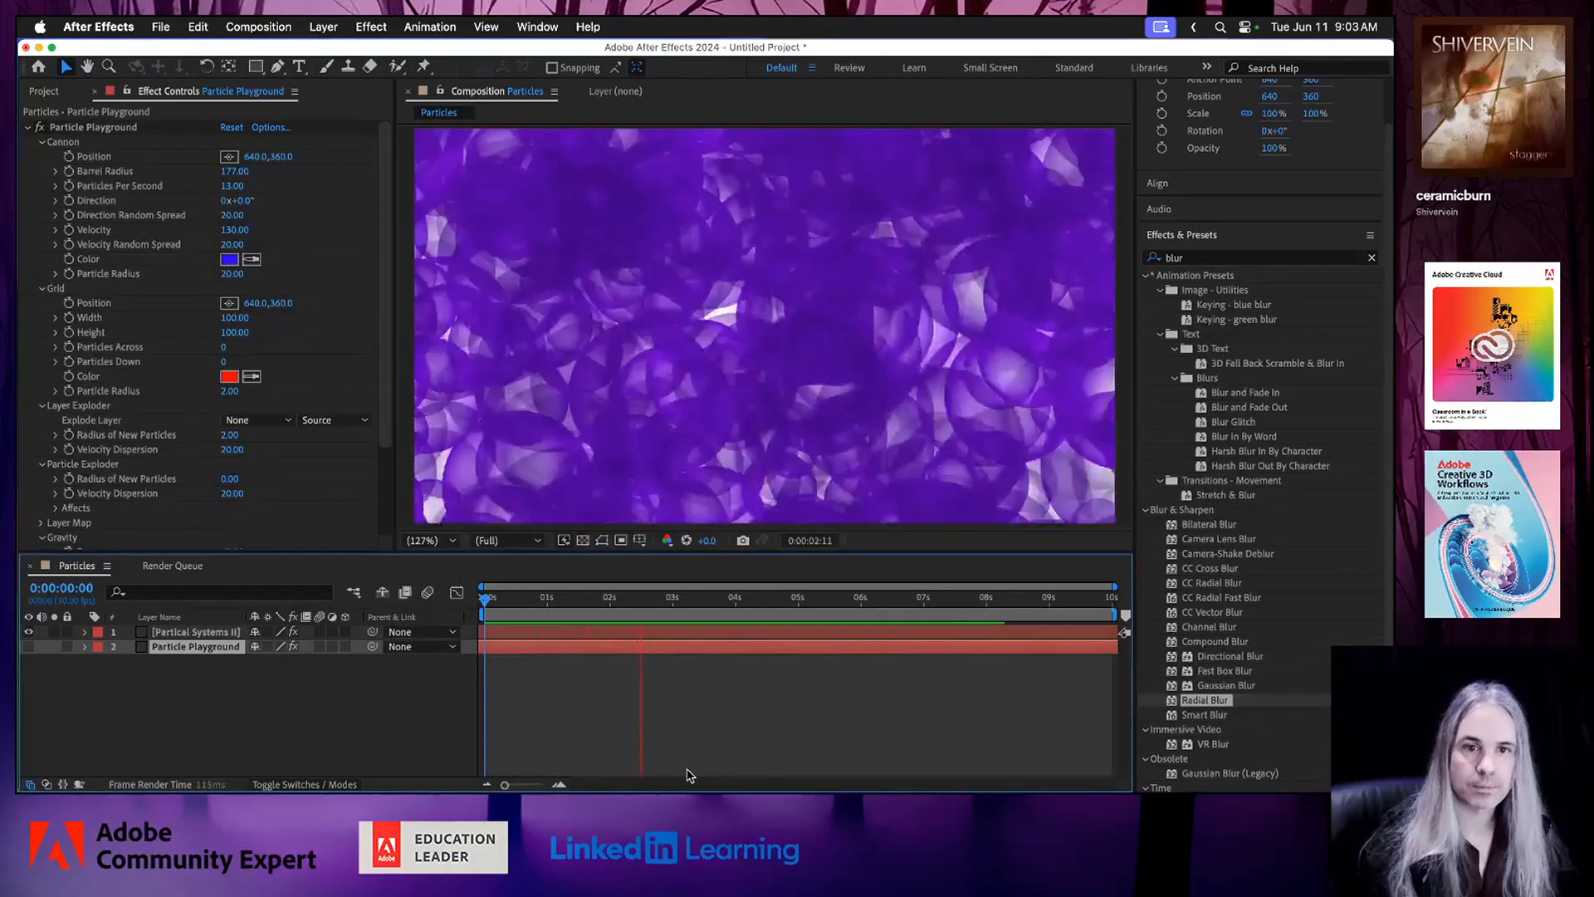
{"action": "key", "text": "space"}
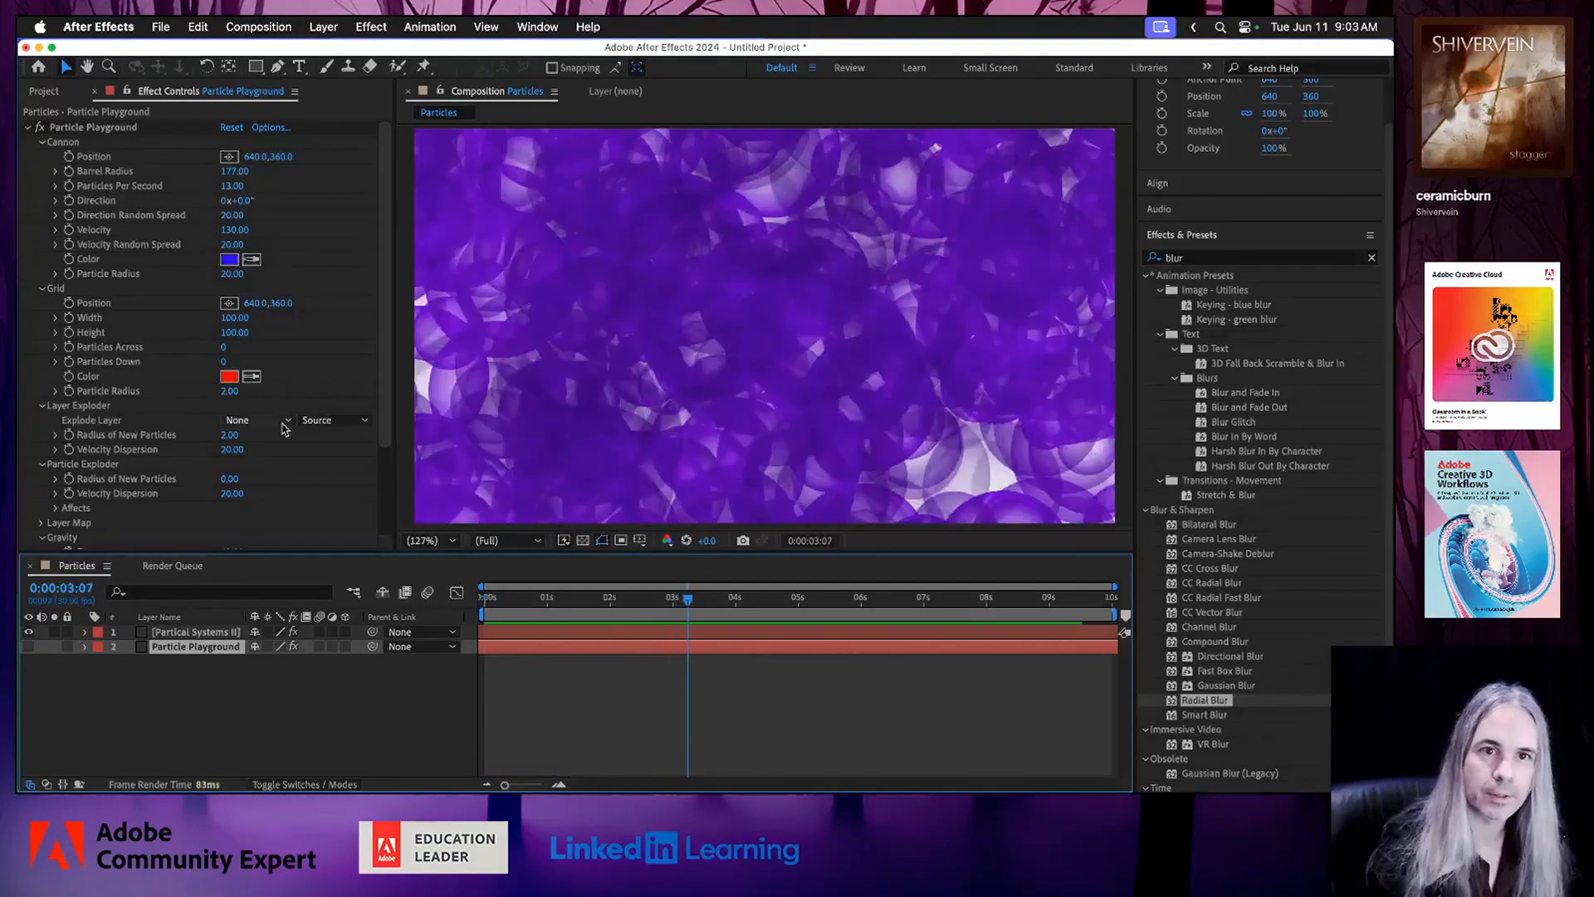
Turn the Directional Blur back on for the Partical Systems II layer and preview the animation from 0:00:01:07.
{"action": "left_click", "coordinate": [27, 128]}
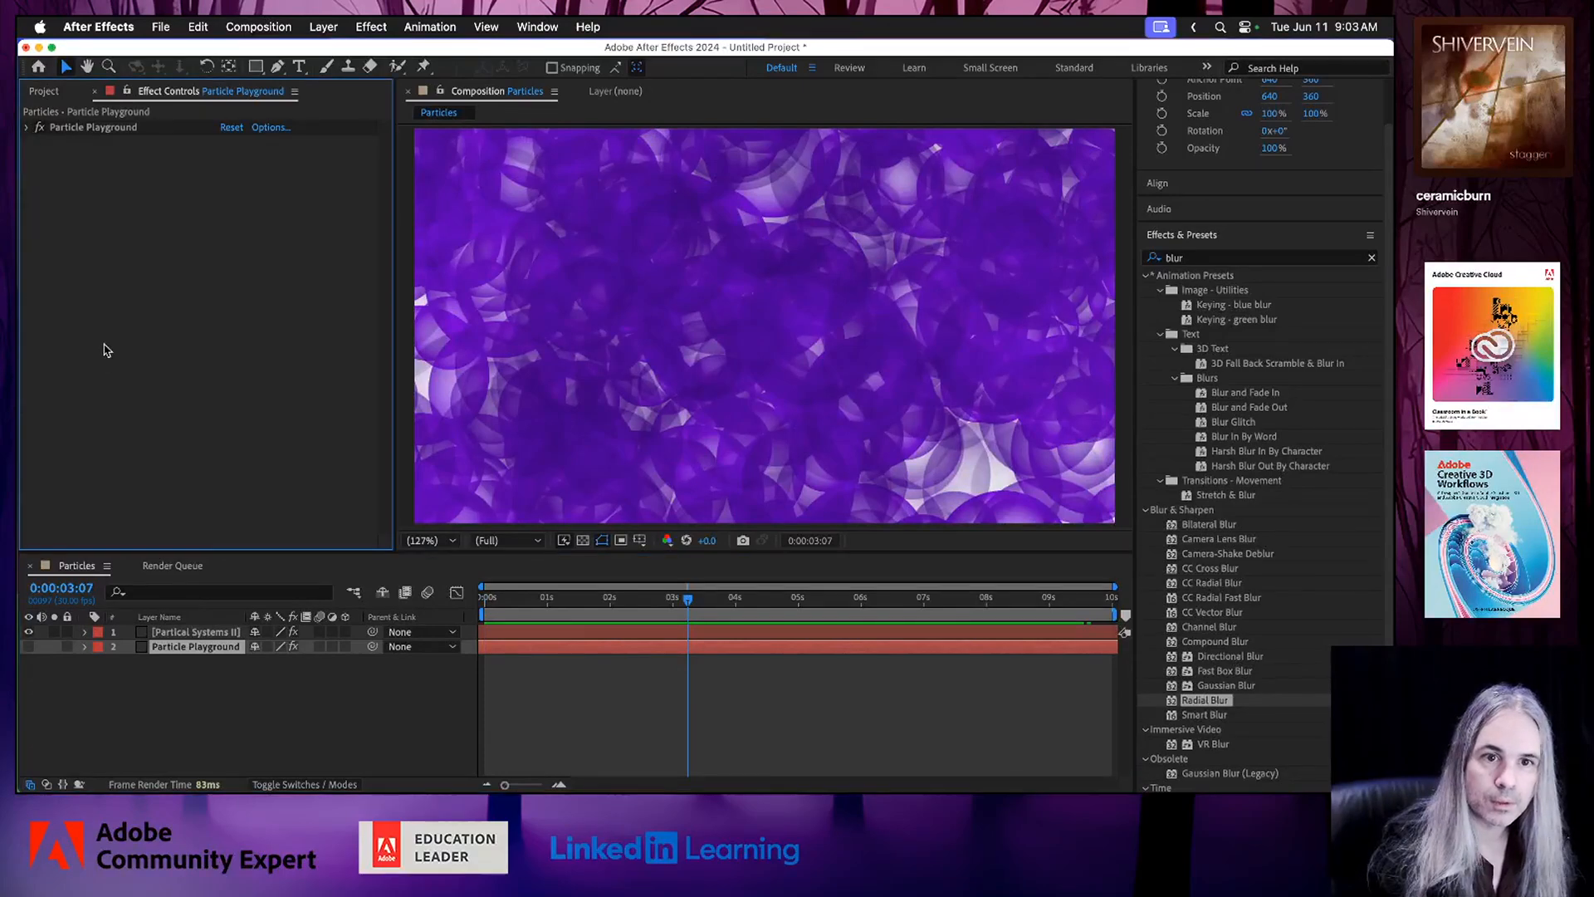
{"action": "left_click", "coordinate": [179, 632]}
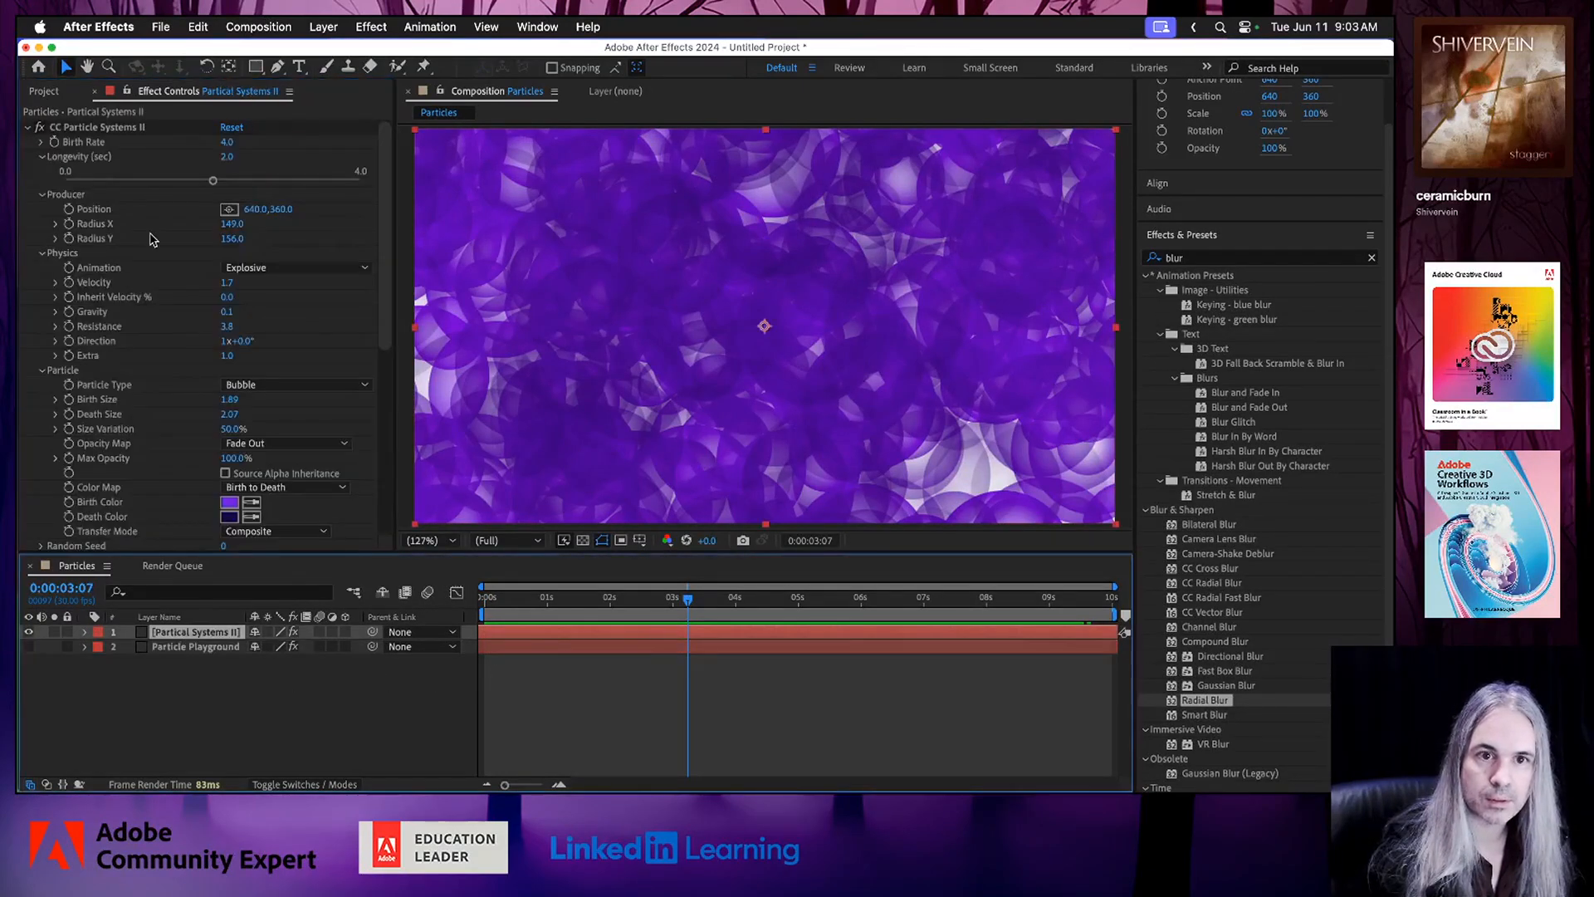
{"action": "left_click", "coordinate": [29, 128]}
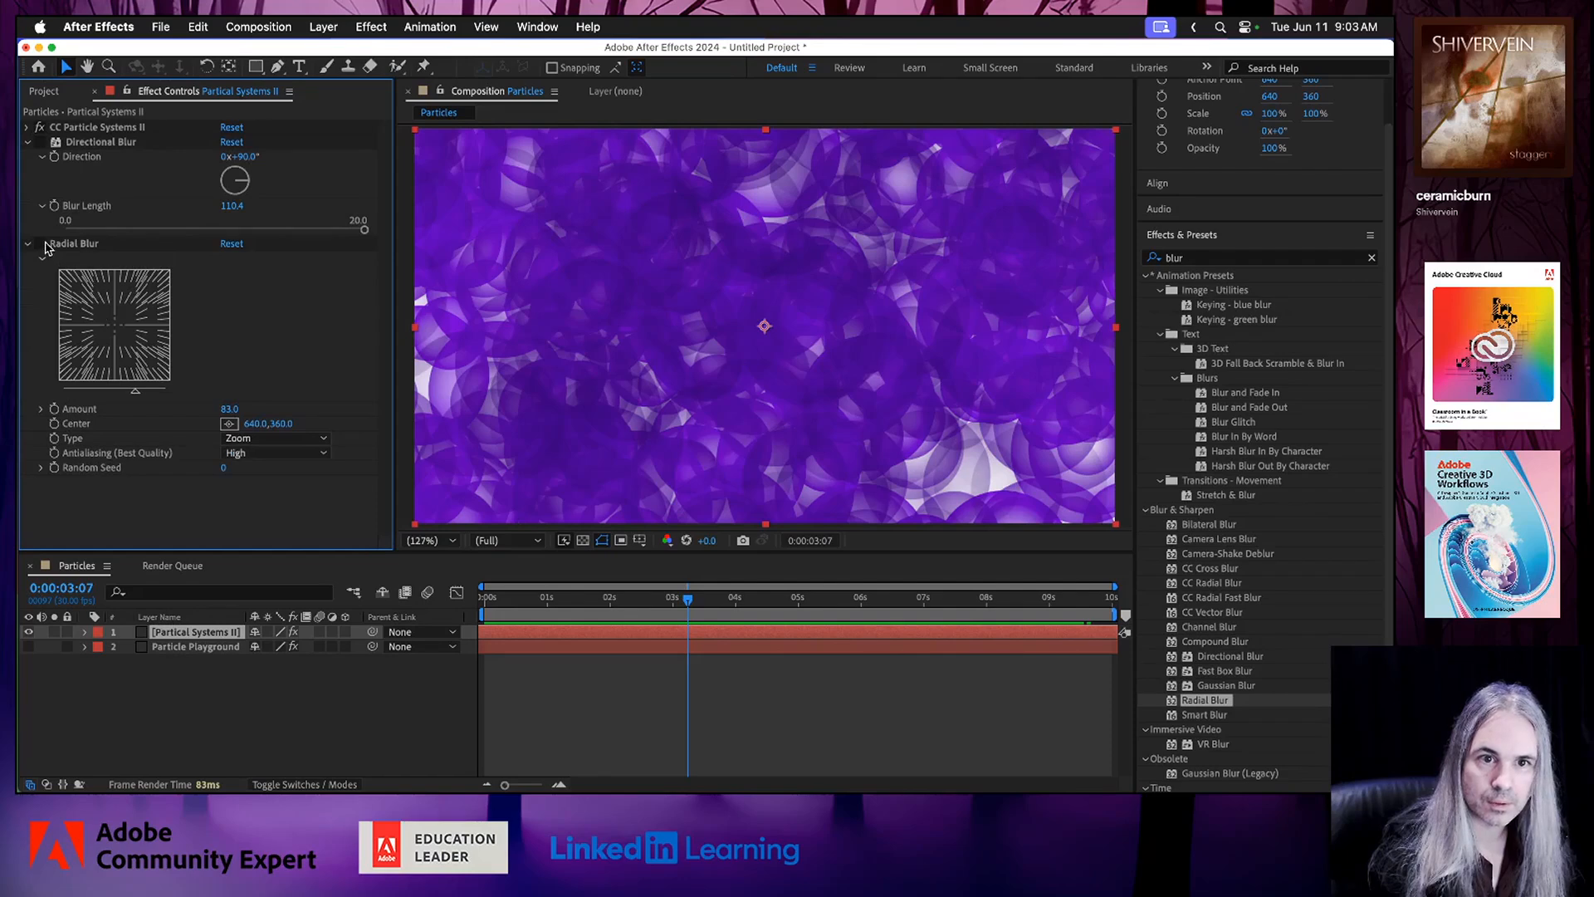
{"action": "left_click", "coordinate": [28, 248]}
{"action": "left_click", "coordinate": [40, 142]}
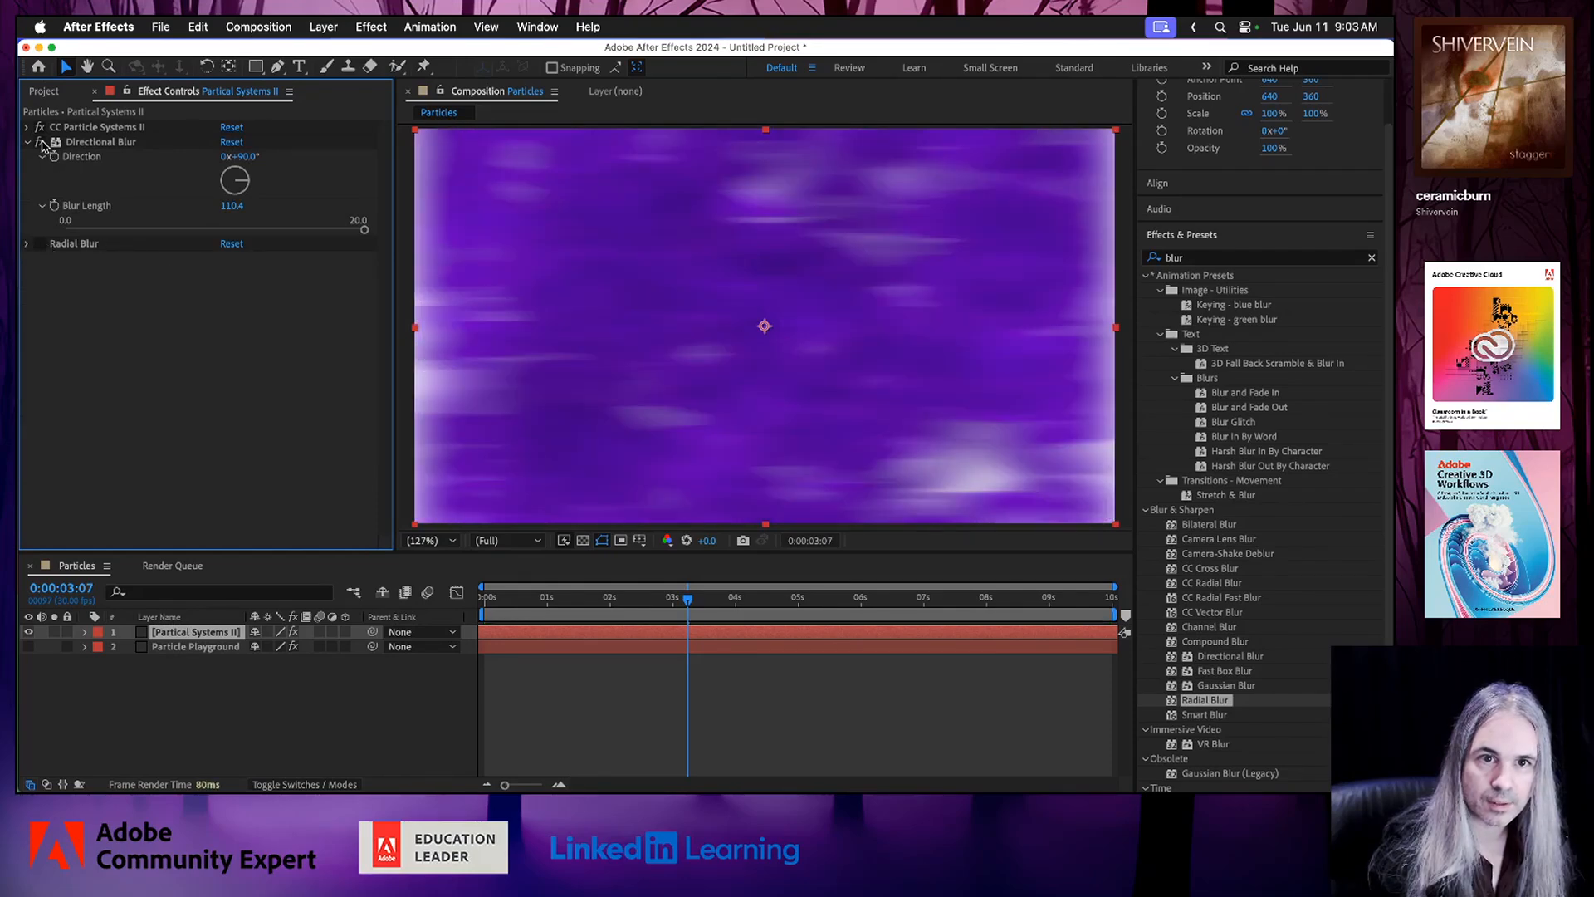
{"action": "left_click", "coordinate": [562, 597]}
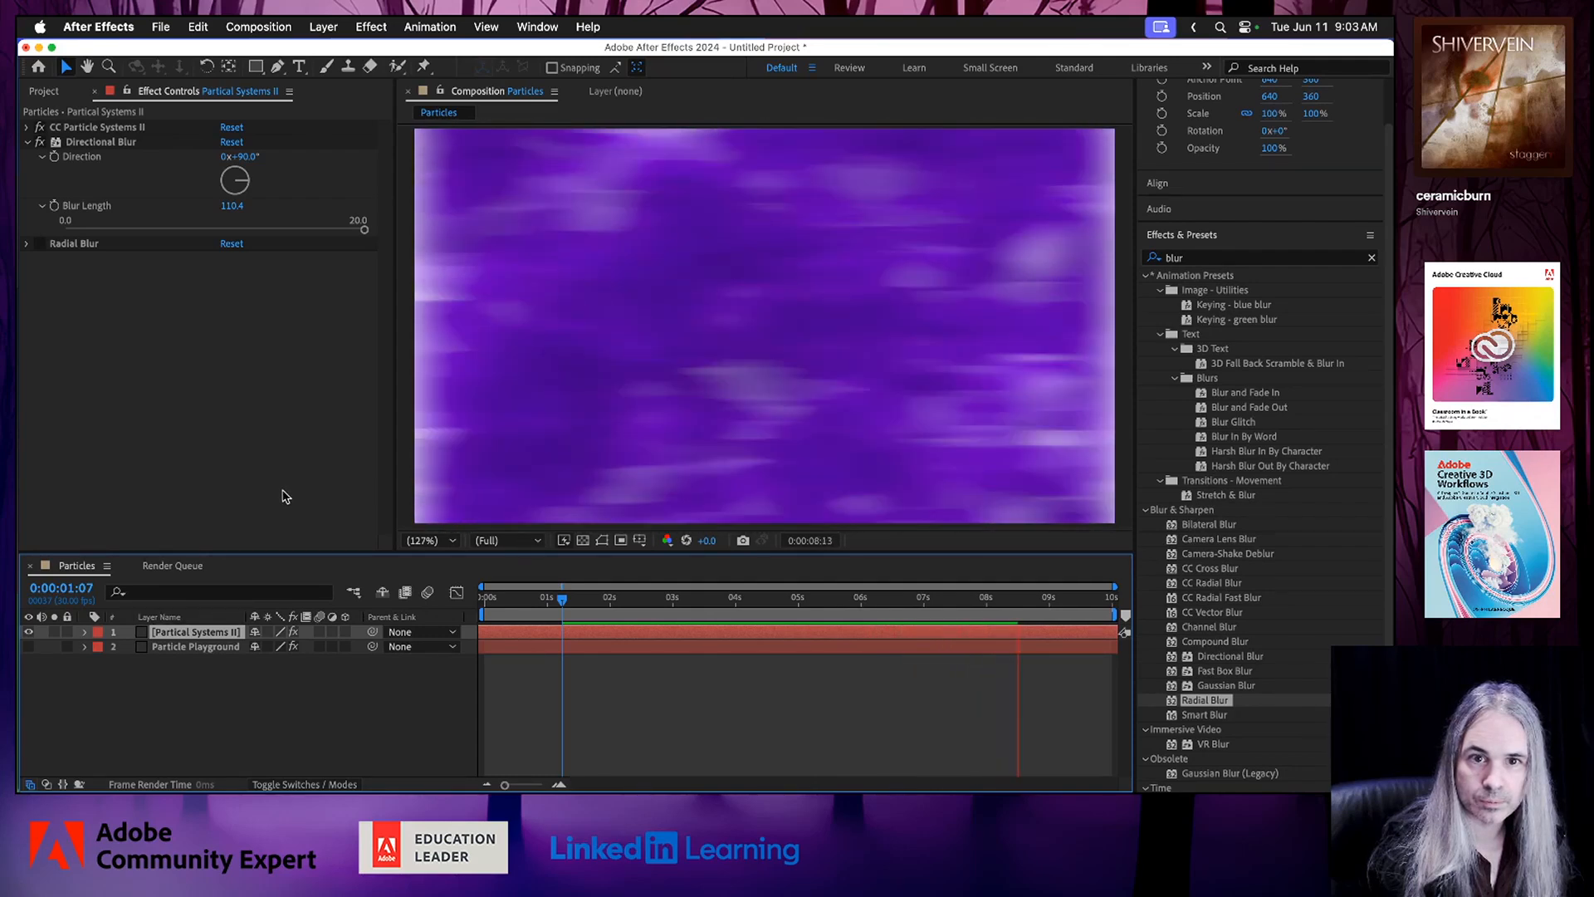
Set the Directional Blur's Blur Length to 66.4 while previewing the animation.
{"action": "mouse_move", "coordinate": [362, 229]}
{"action": "left_mouse_down"}
{"action": "mouse_move", "coordinate": [308, 231]}
{"action": "mouse_move", "coordinate": [336, 233]}
{"action": "mouse_move", "coordinate": [331, 274]}
{"action": "mouse_move", "coordinate": [349, 236]}
{"action": "left_mouse_up"}
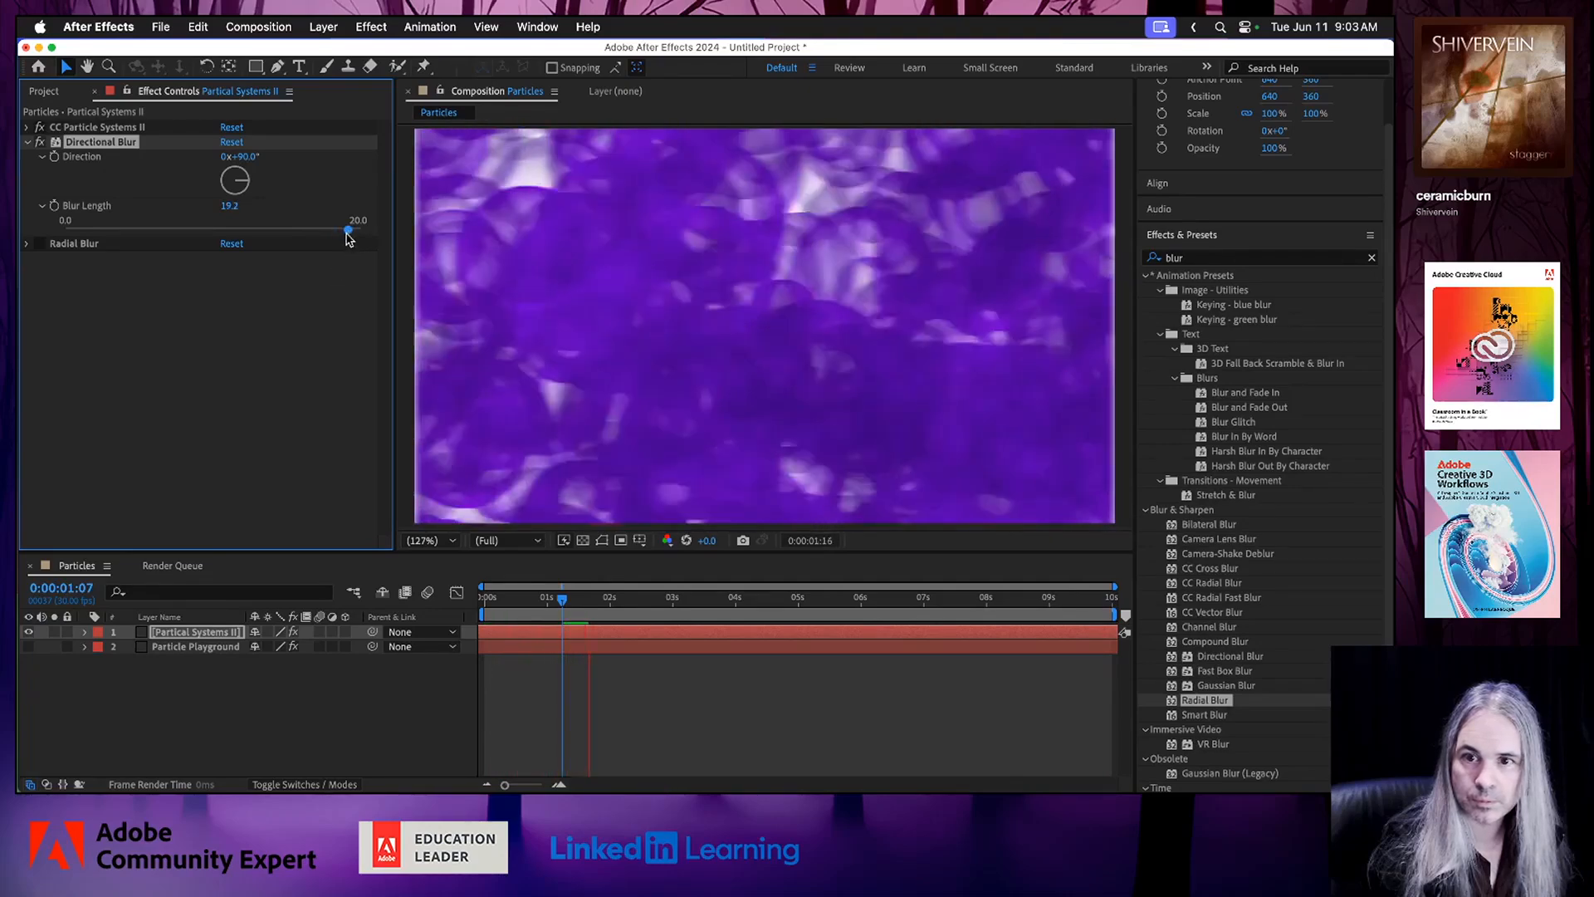
{"action": "left_click_drag", "start_coordinate": [232, 207], "coordinate": [331, 216]}
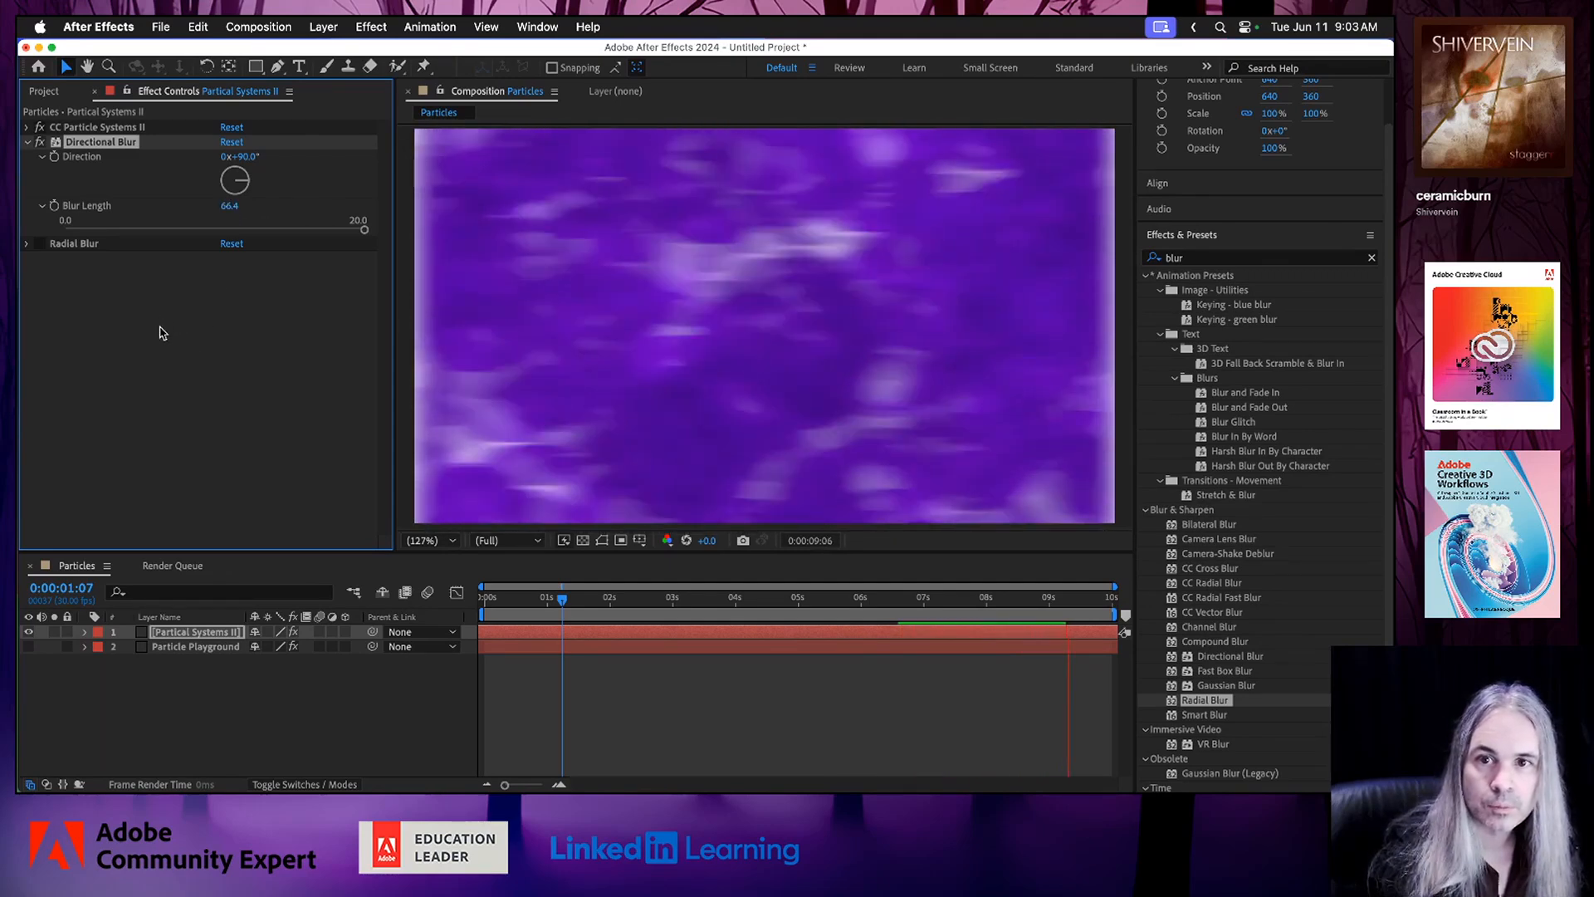
{"action": "key", "text": "space"}
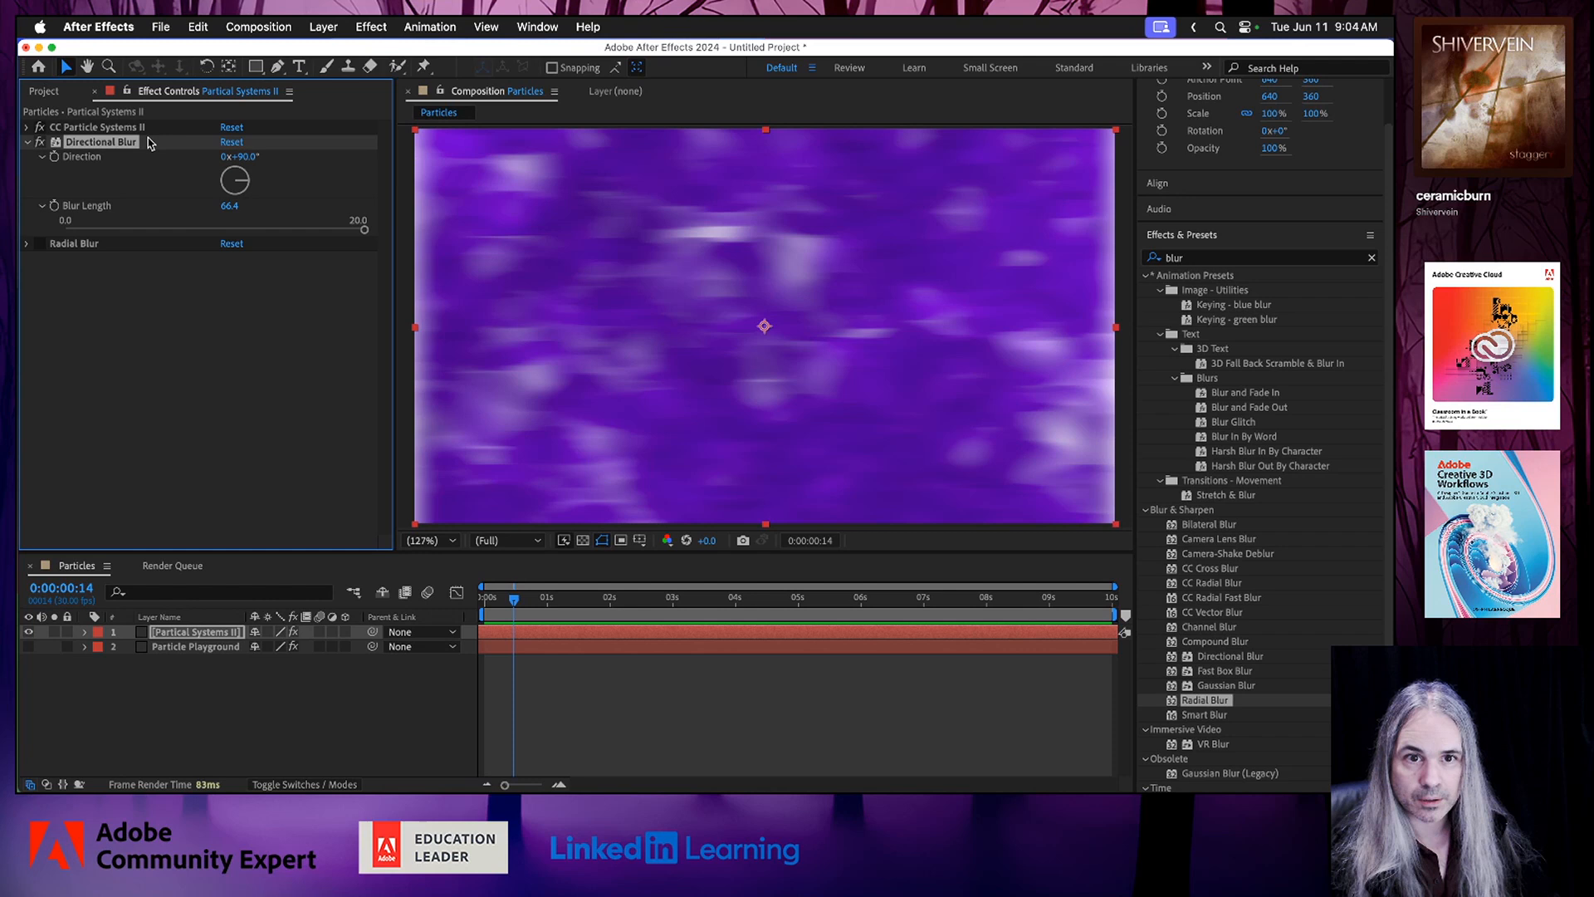
Scale the Partical Systems II layer up to about 116.9% by 118.9% so its blurred edges fall outside the frame.
{"action": "left_click", "coordinate": [430, 540]}
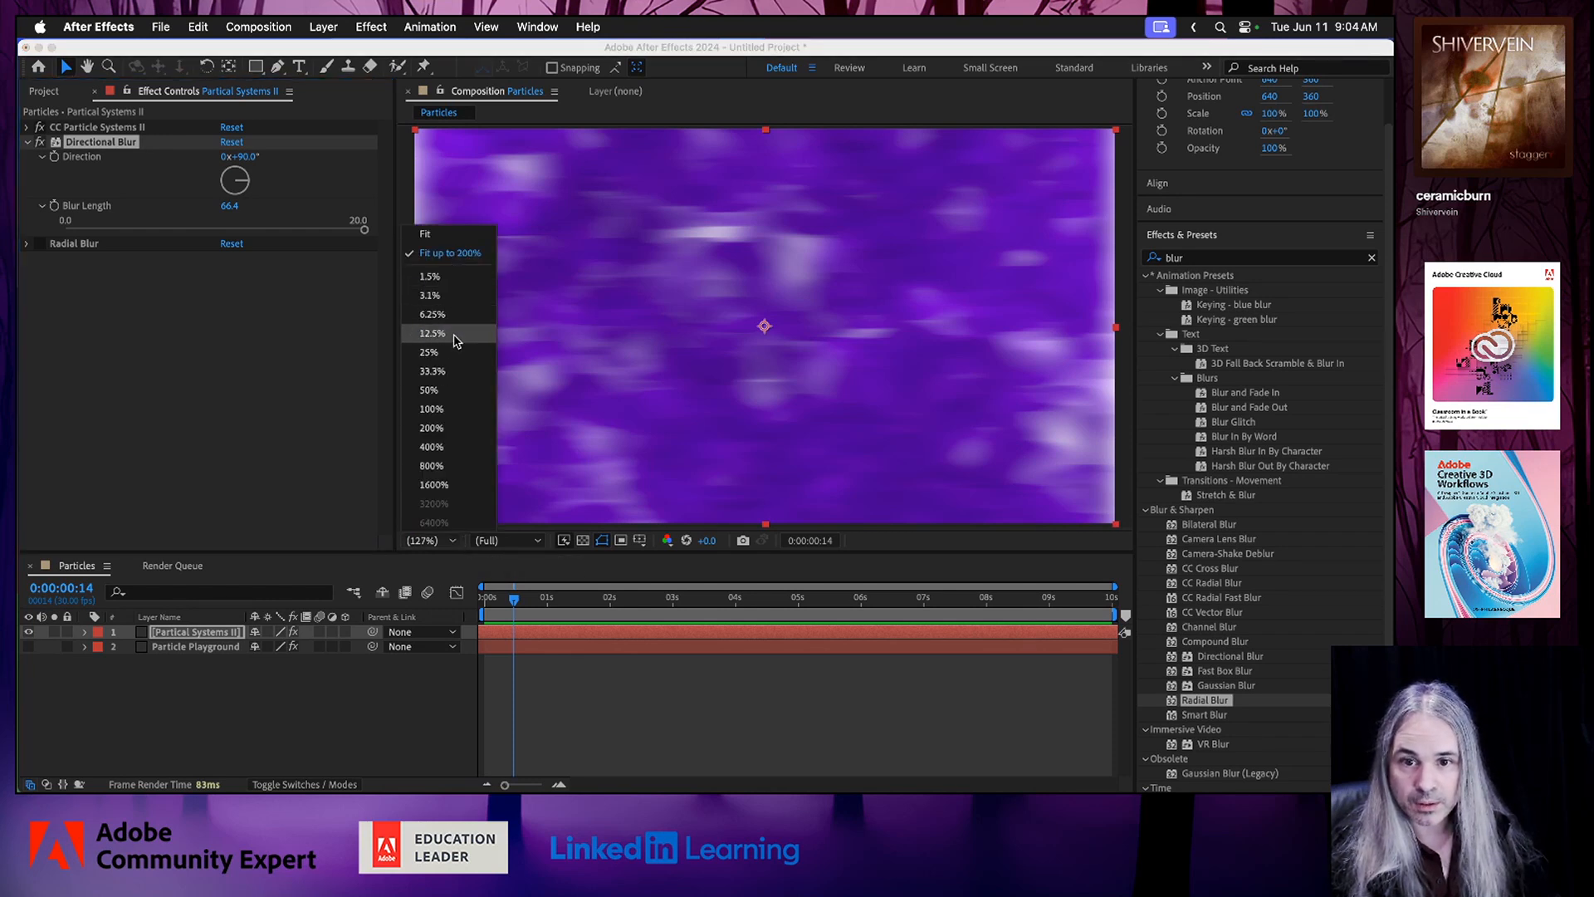
{"action": "left_click", "coordinate": [453, 391]}
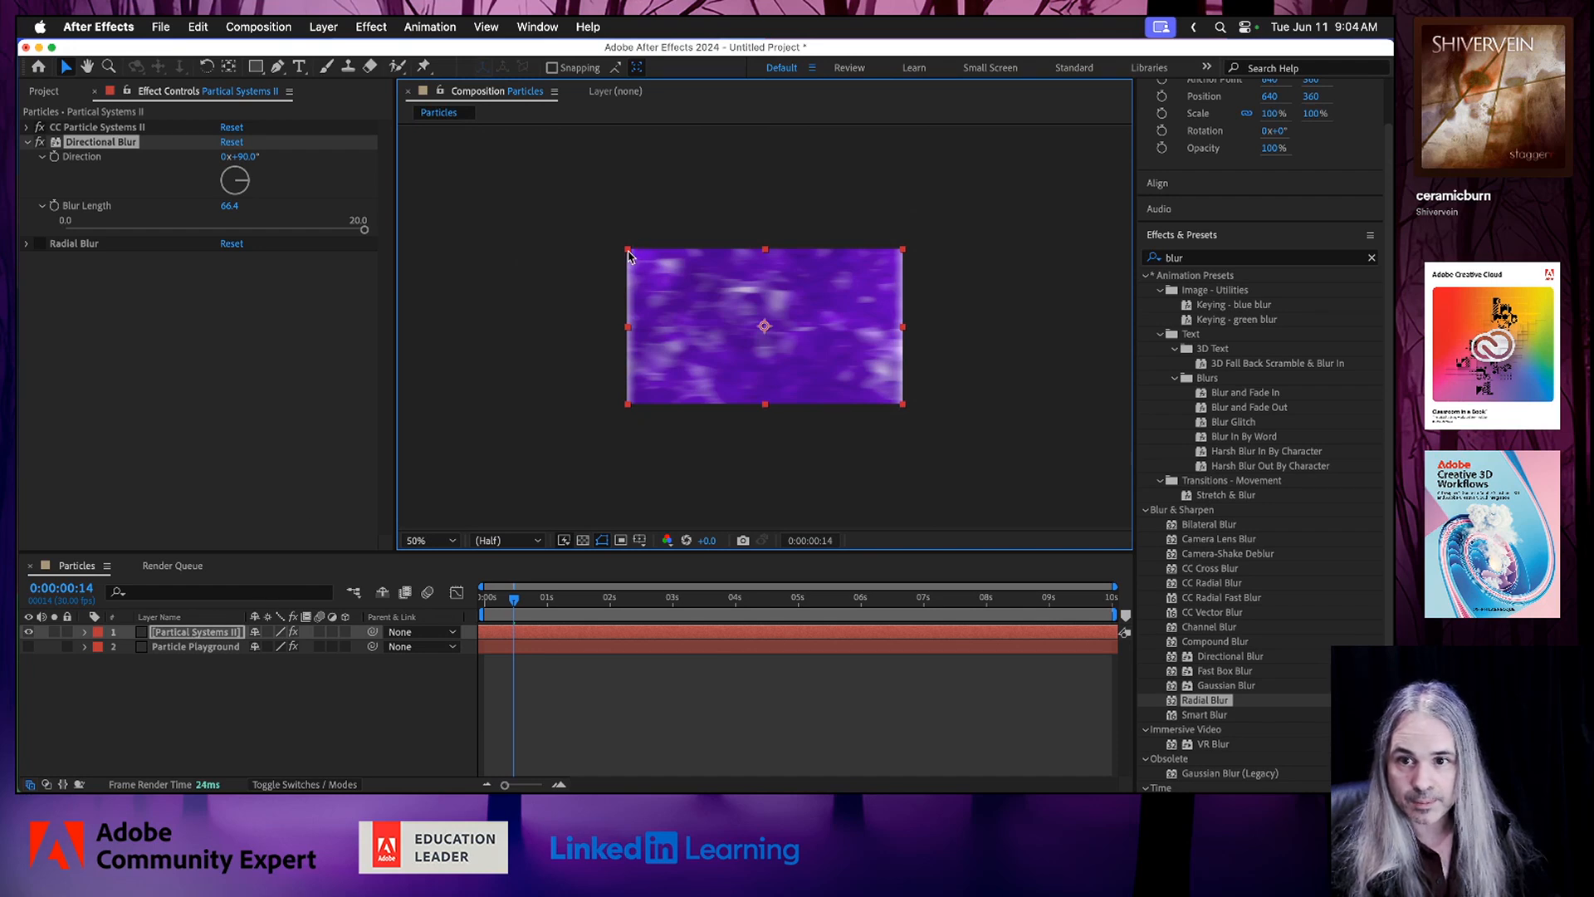
{"action": "left_click_drag", "start_coordinate": [626, 250], "coordinate": [605, 240]}
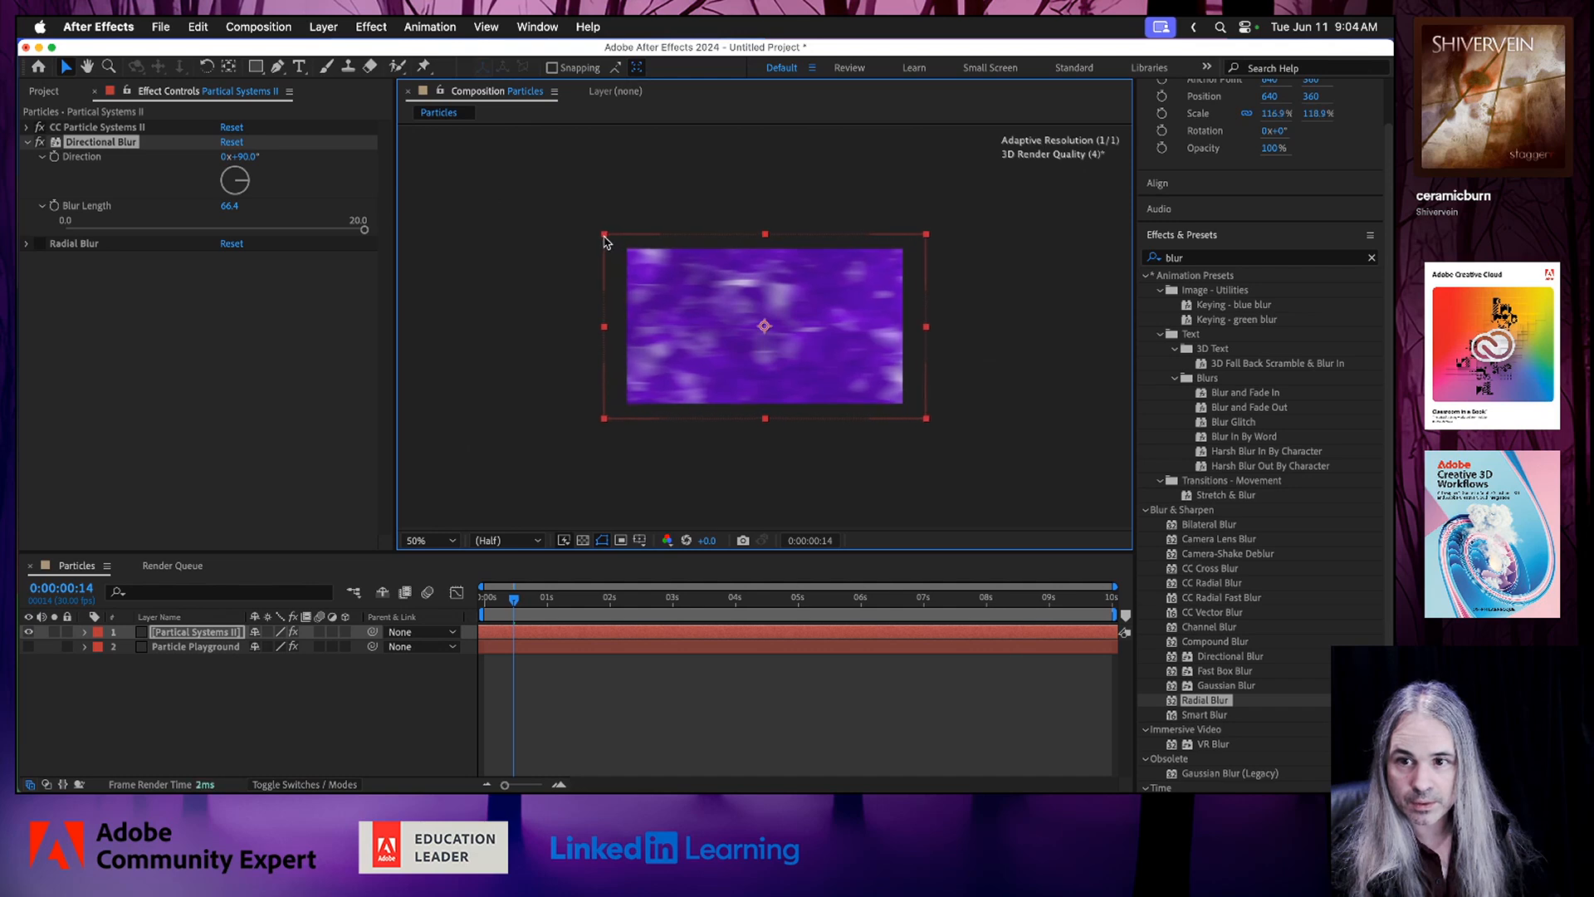
{"action": "left_click", "coordinate": [453, 540]}
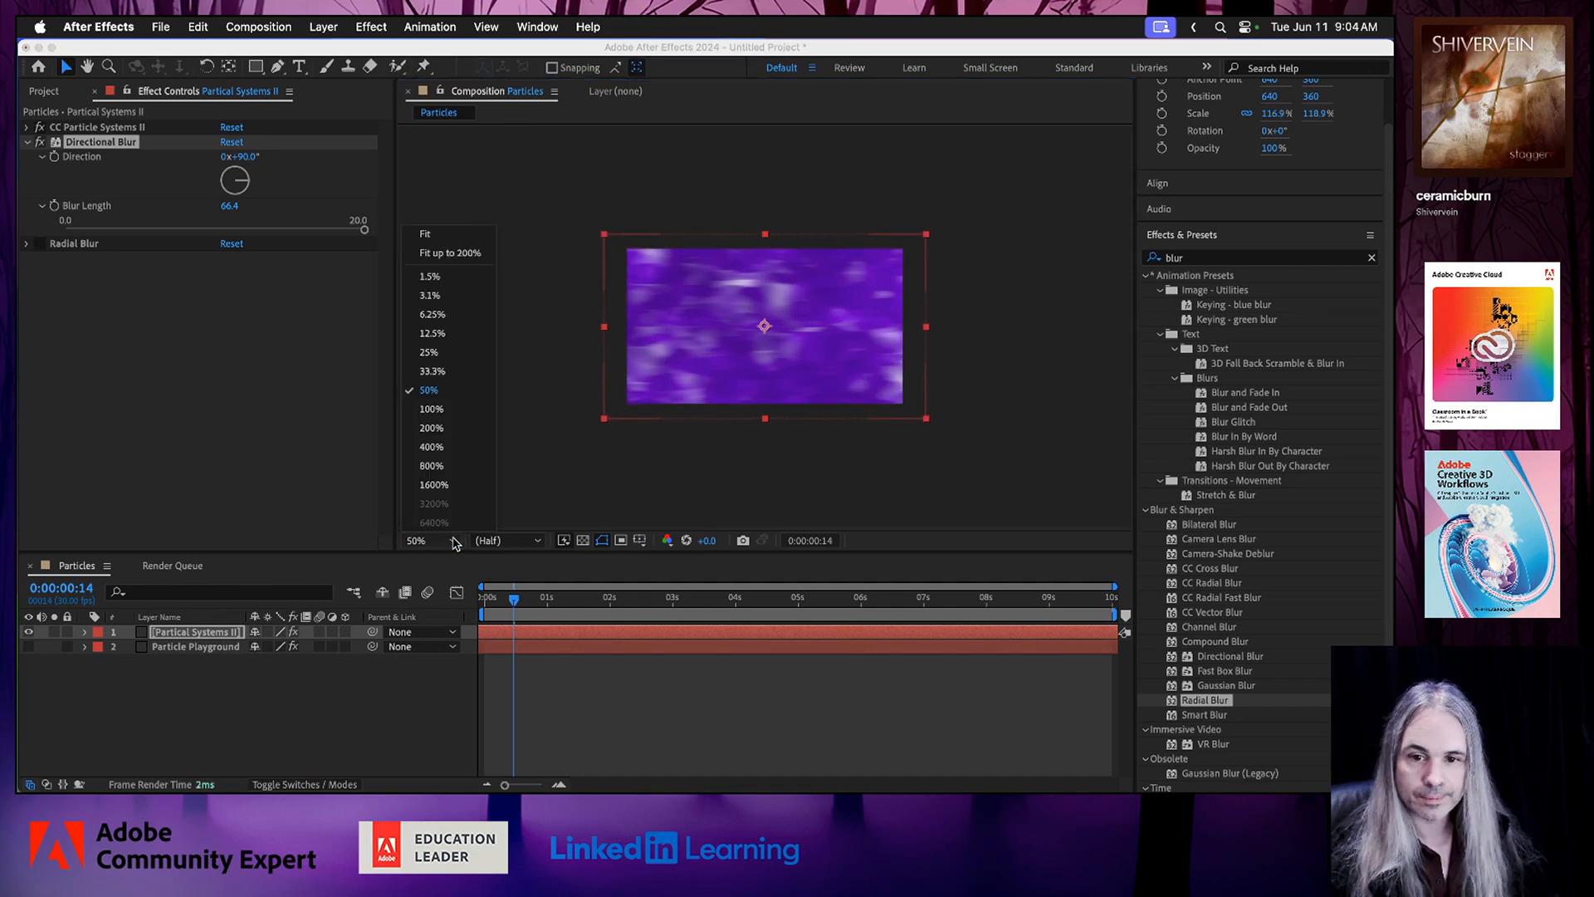
{"action": "left_click", "coordinate": [456, 253]}
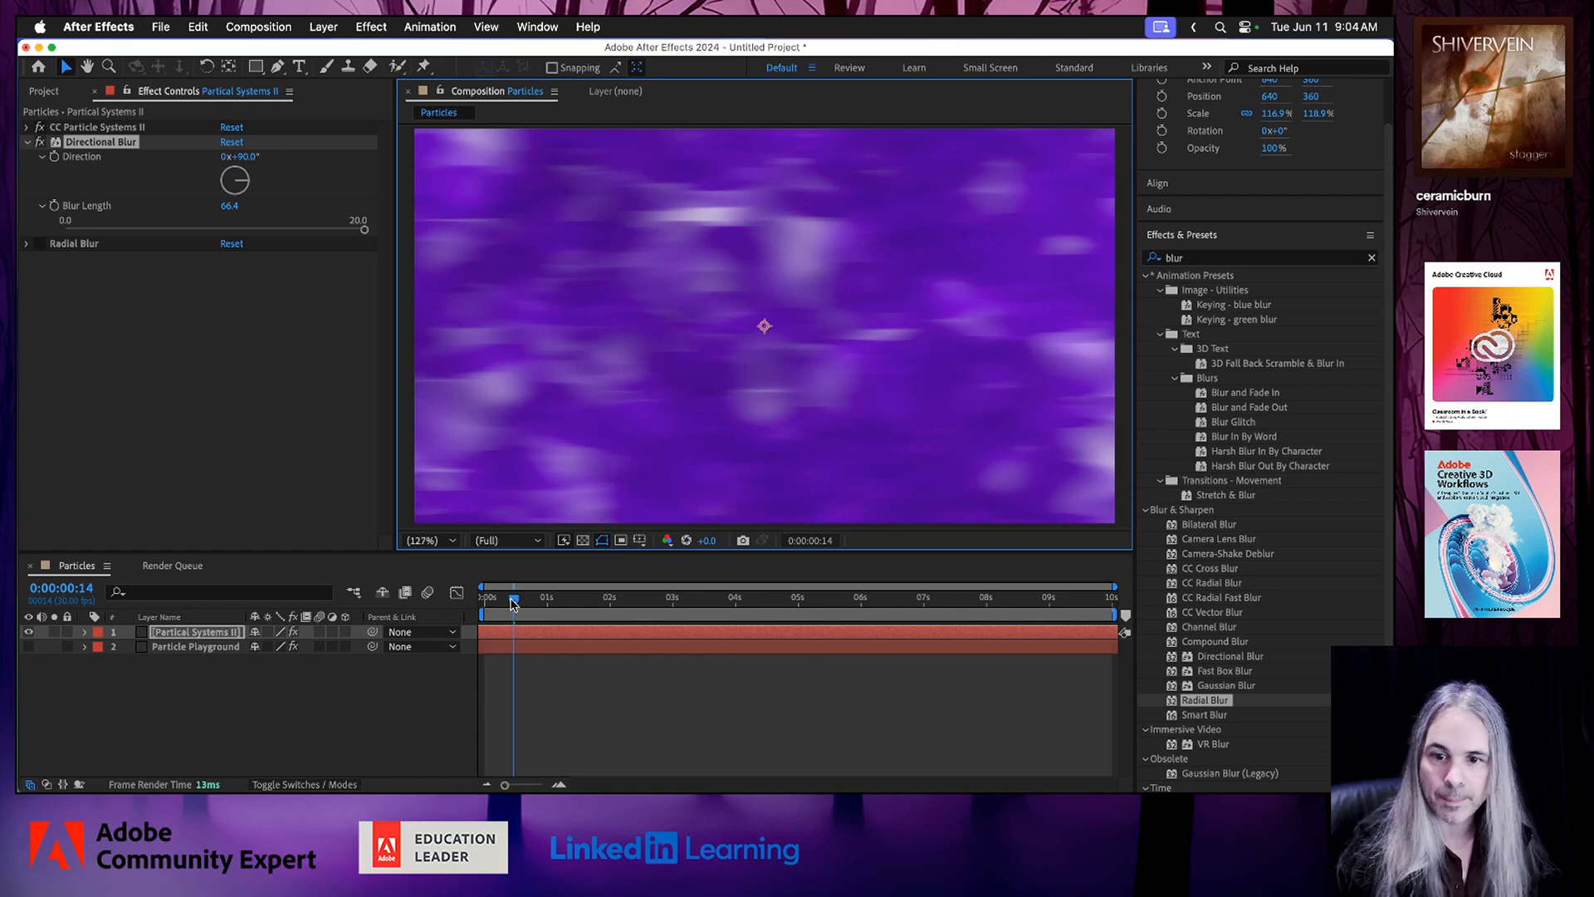
Preview the scaled, blurred particle background from 0:00:00:14.
{"action": "left_click", "coordinate": [512, 603]}
{"action": "key", "text": "space"}
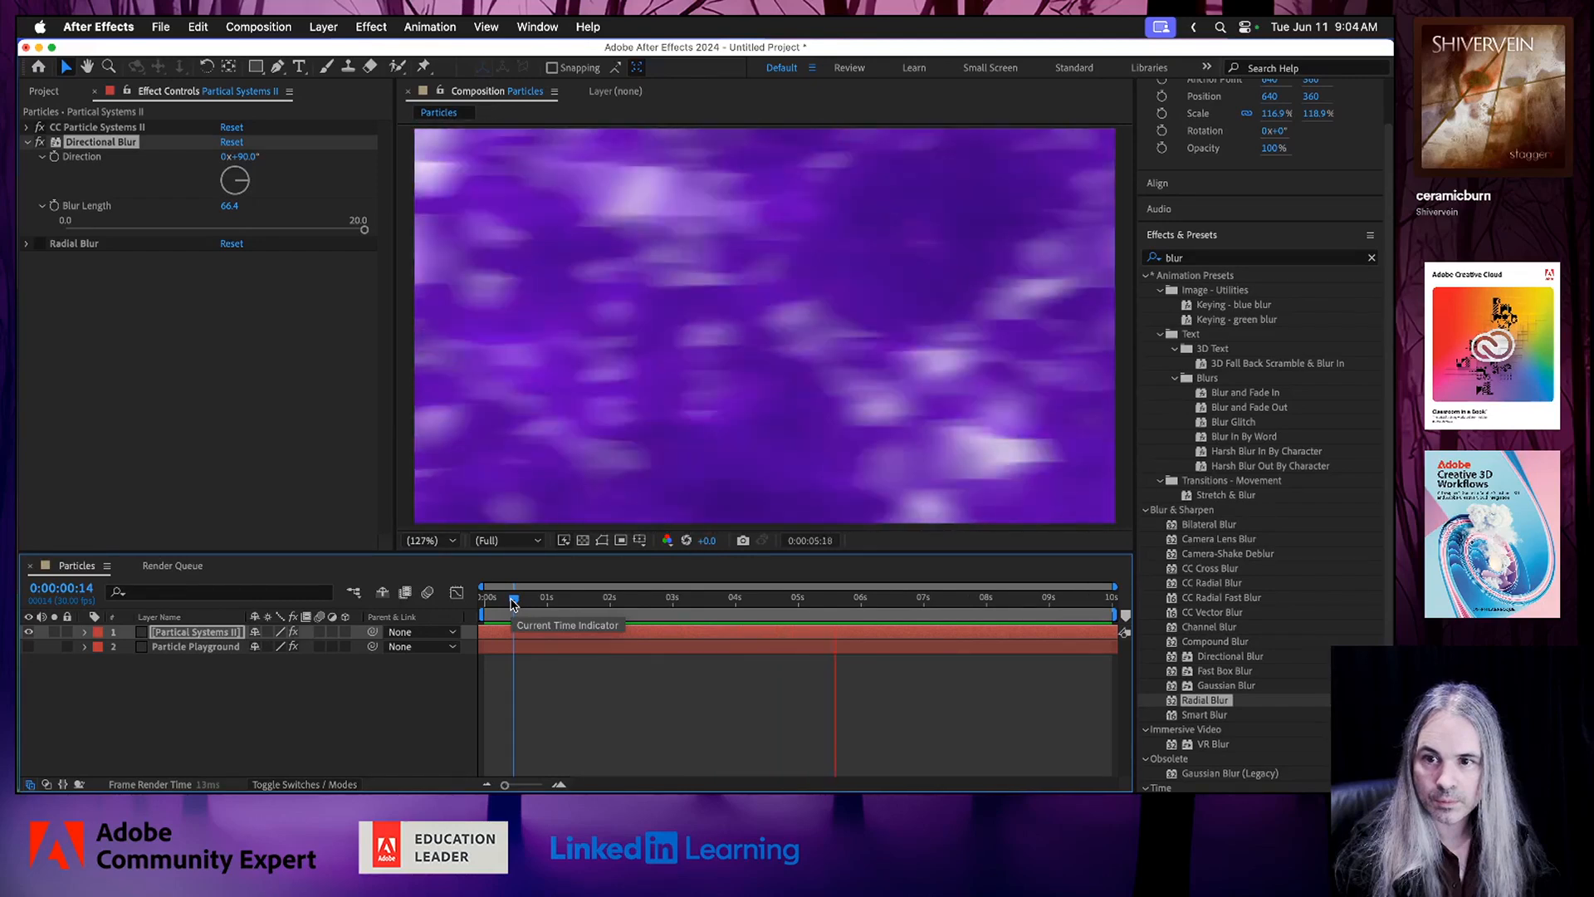
{"action": "key", "text": "space"}
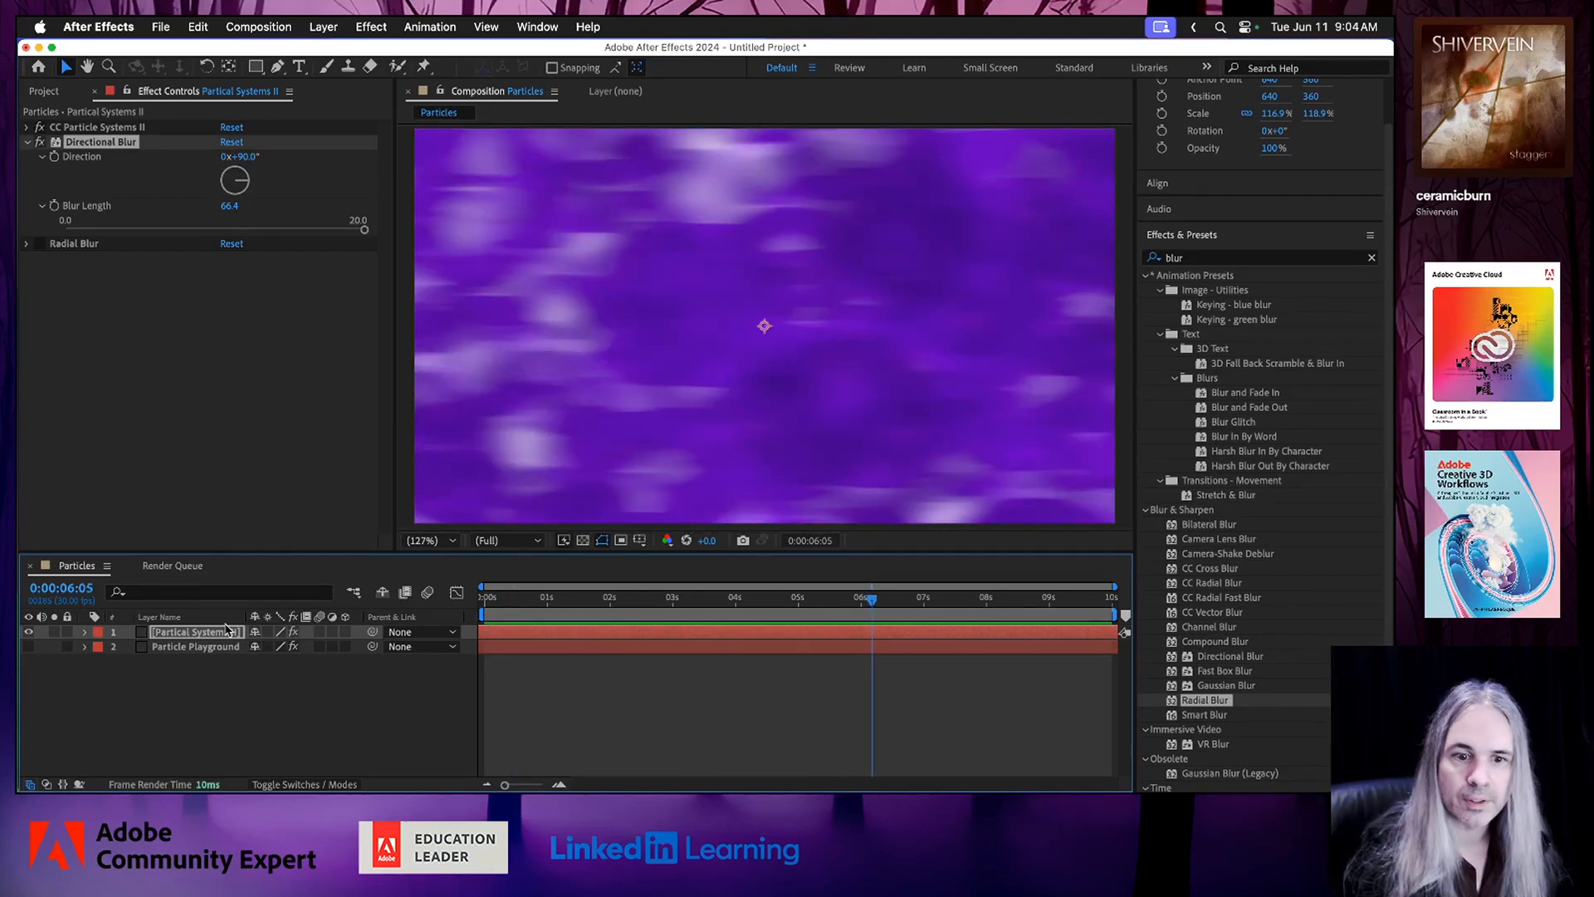
Save the project as Untitled Project.aep in the 14-MOGRT-Ae Files folder.
{"action": "key", "text": "super+s"}
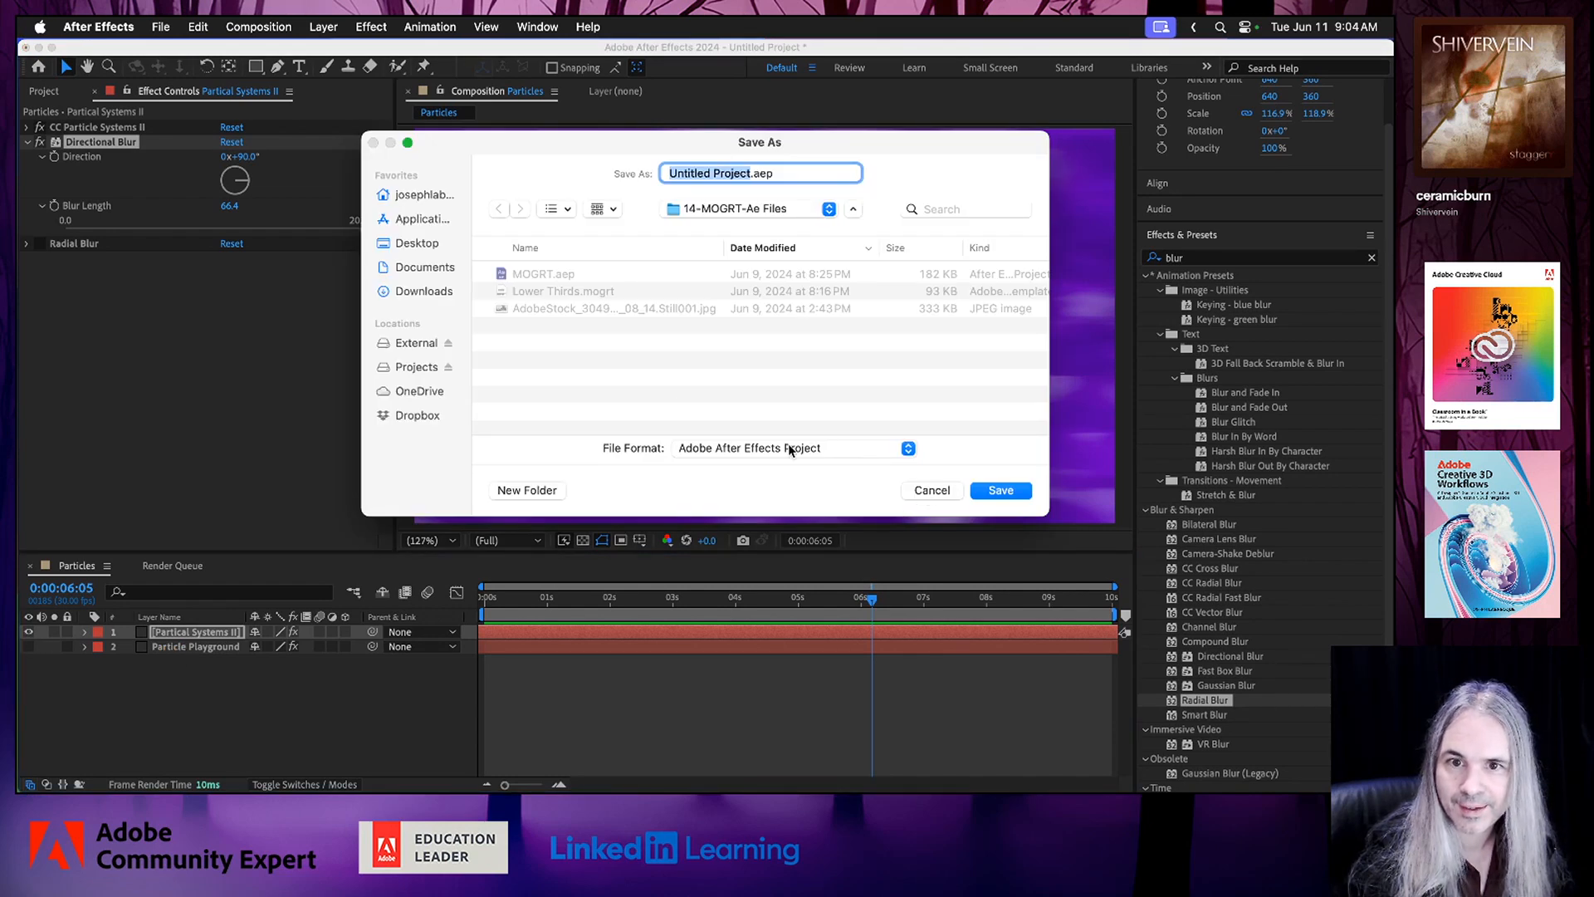
{"action": "left_click", "coordinate": [1001, 491]}
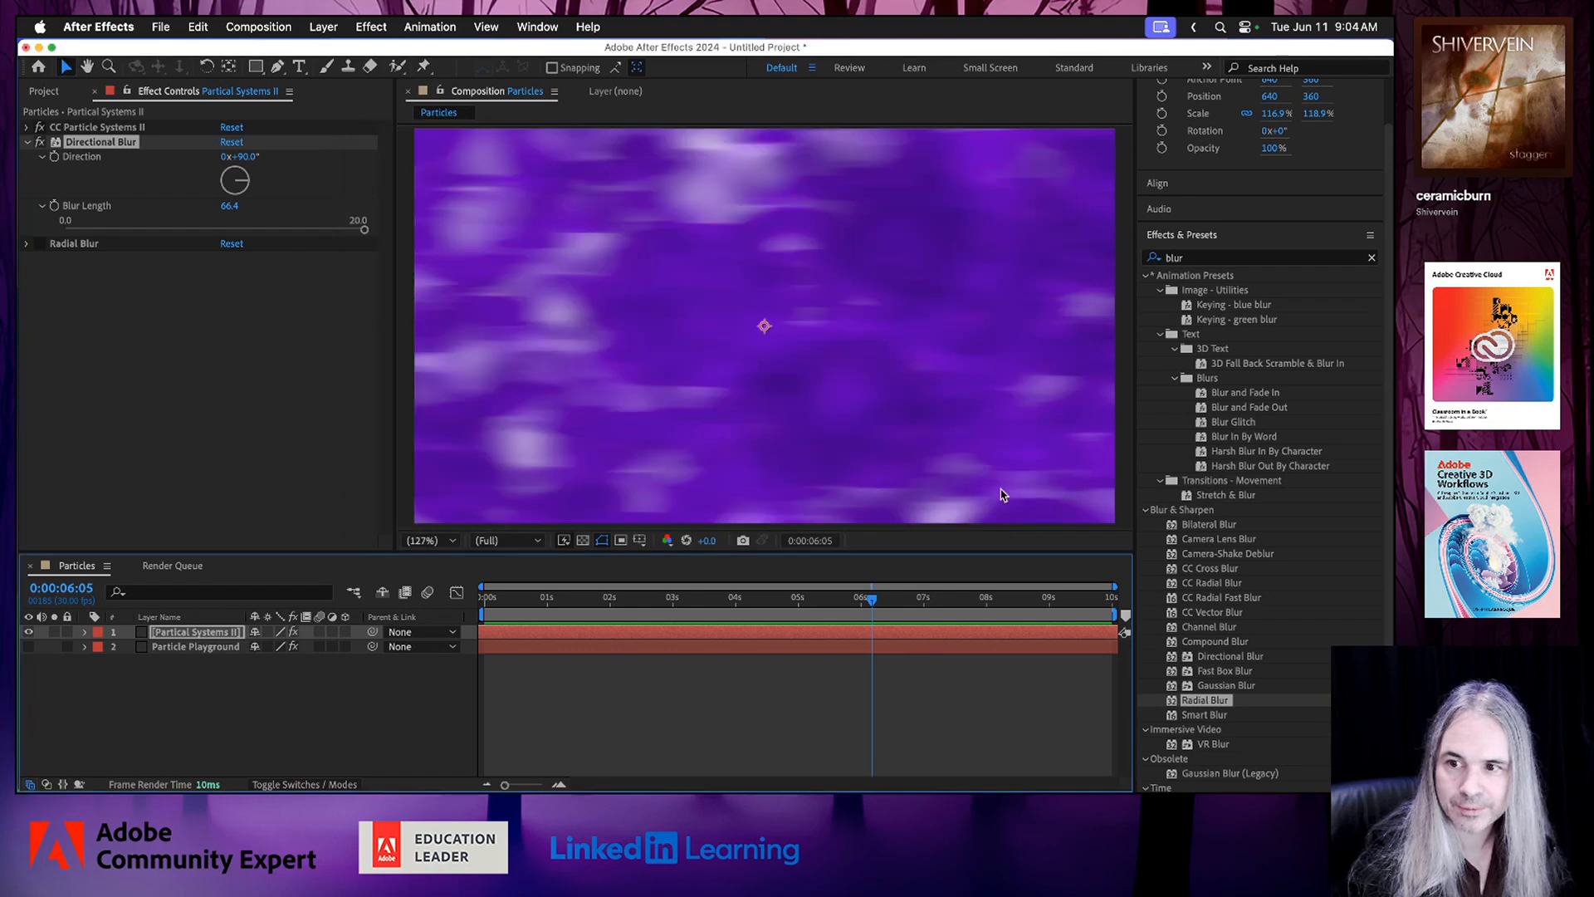
Make the Particle Playground layer visible and preview both particle layers together from 0:00:00:12.
{"action": "left_click", "coordinate": [28, 646]}
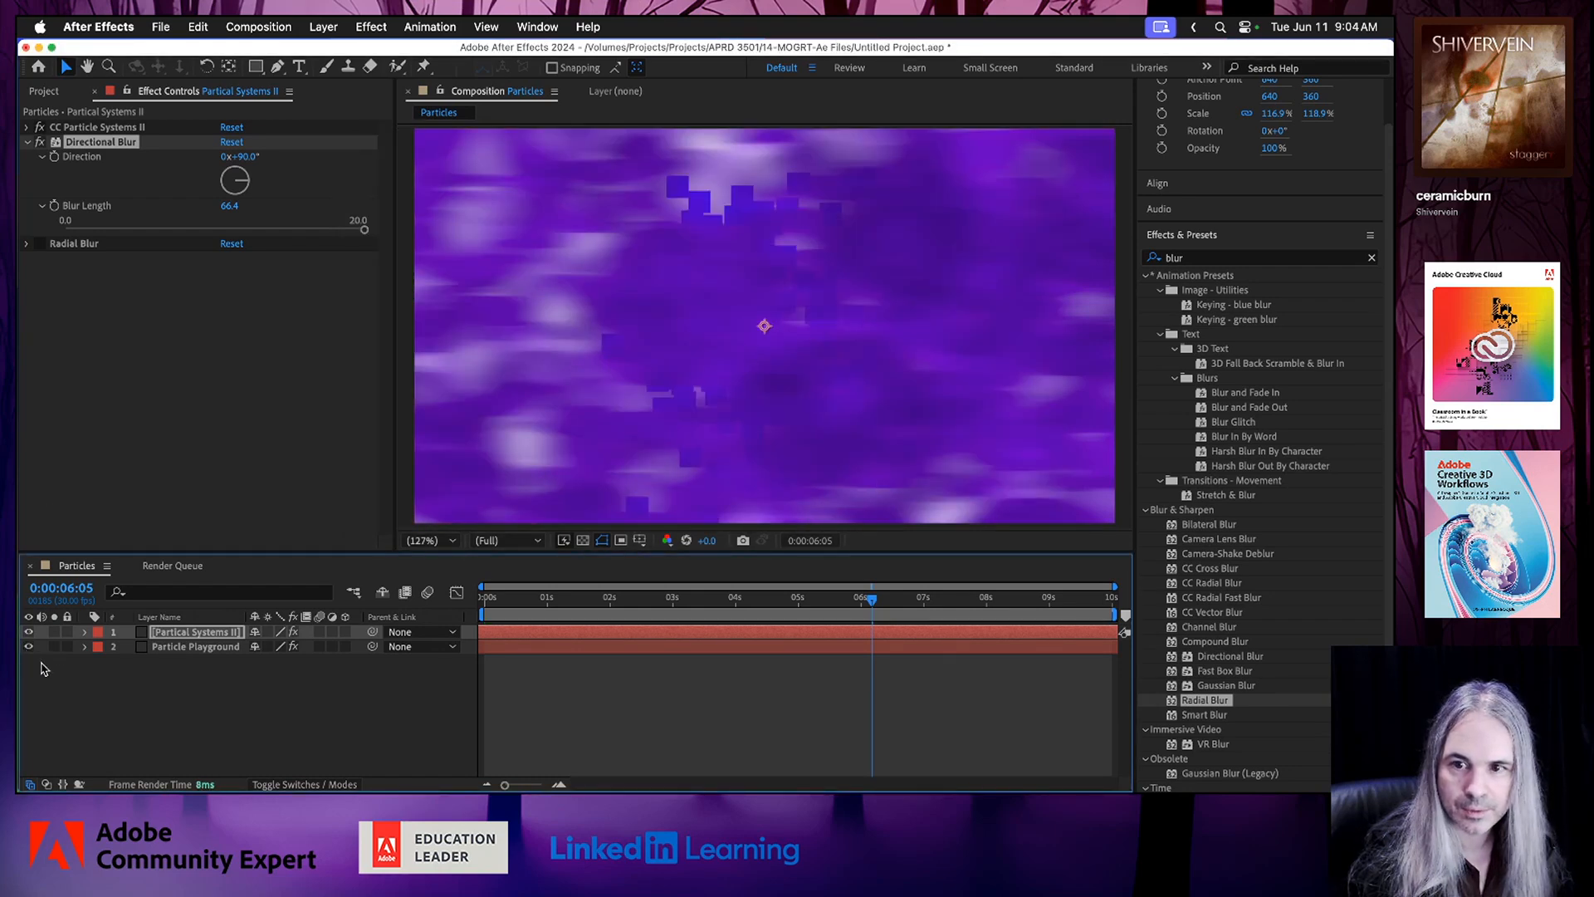
{"action": "left_click", "coordinate": [509, 598]}
{"action": "key", "text": "space"}
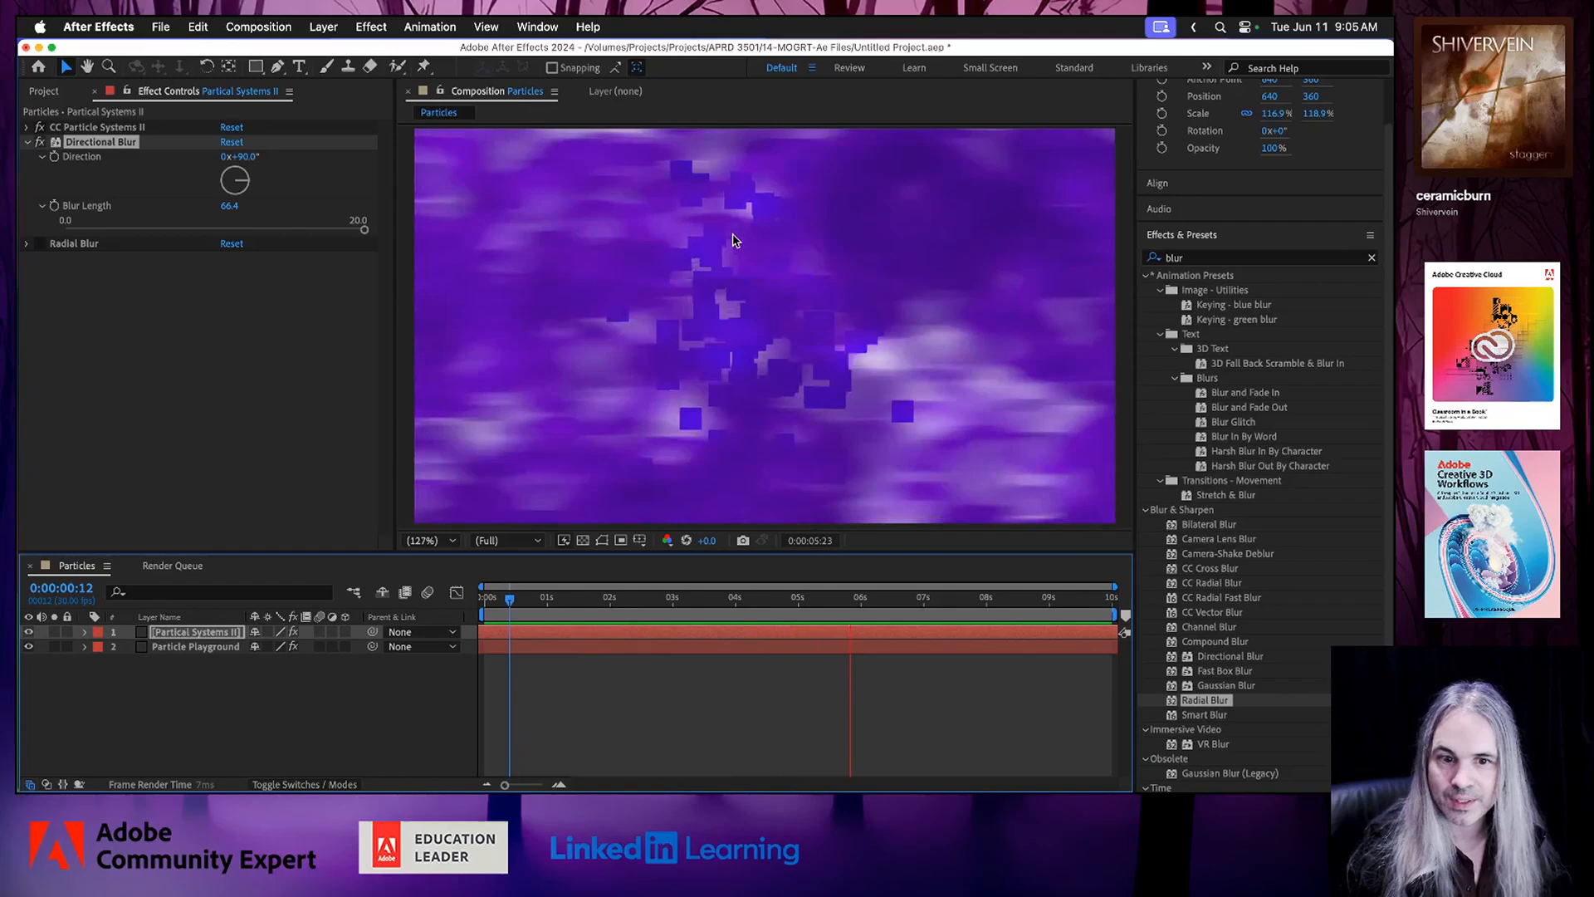
{"action": "key", "text": "space"}
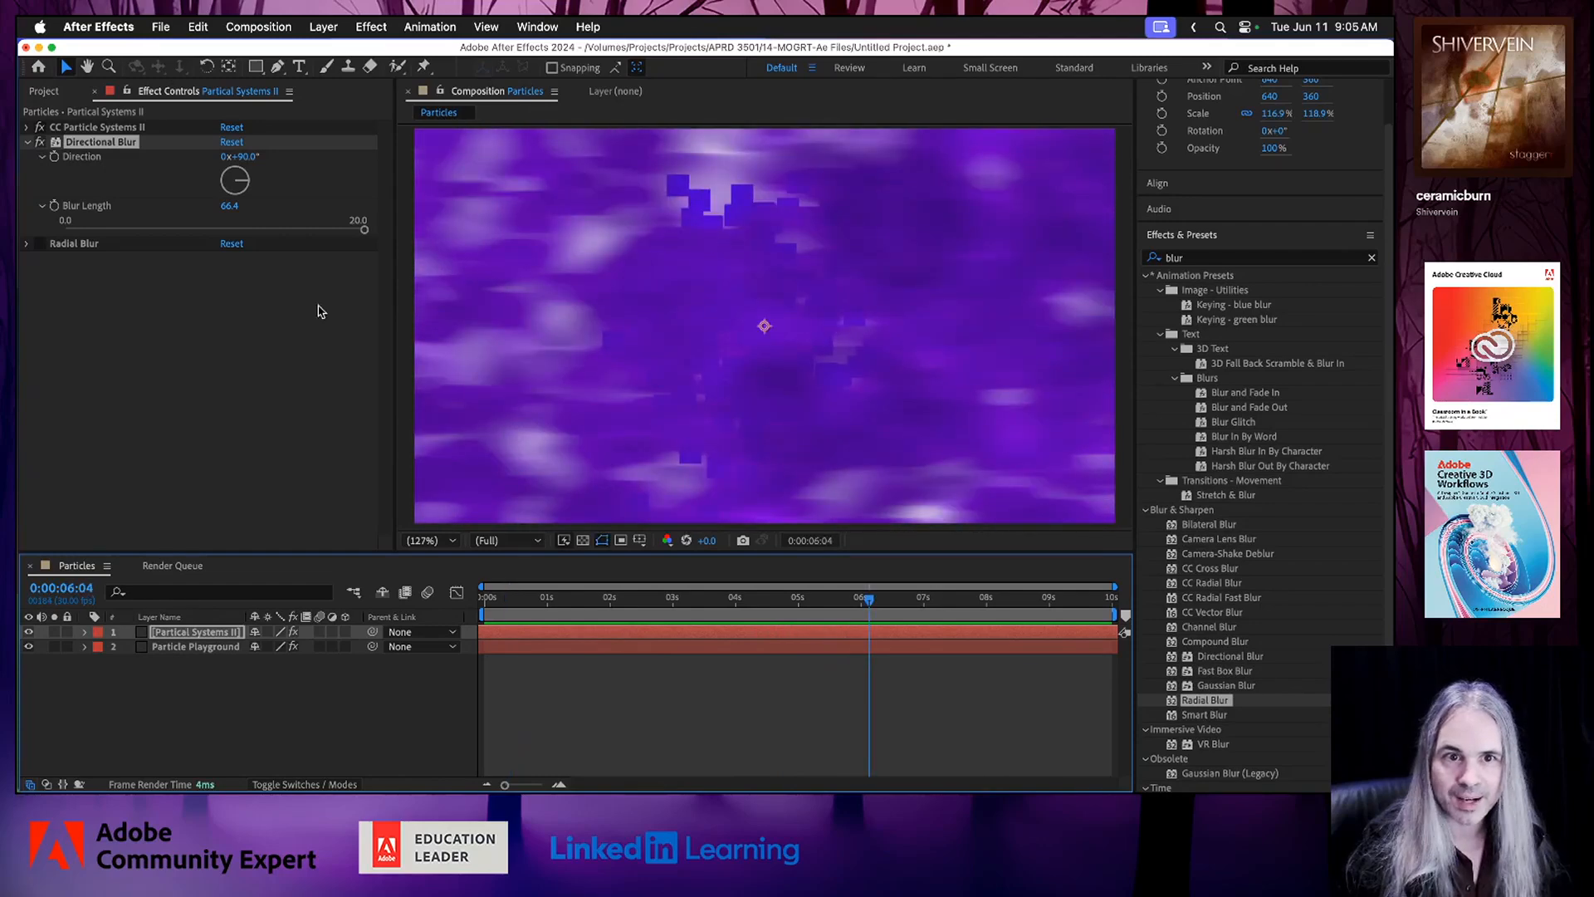
Move the Particle Playground layer above the Partical Systems II layer and expand its Particle Playground effect settings.
{"action": "left_click", "coordinate": [215, 636]}
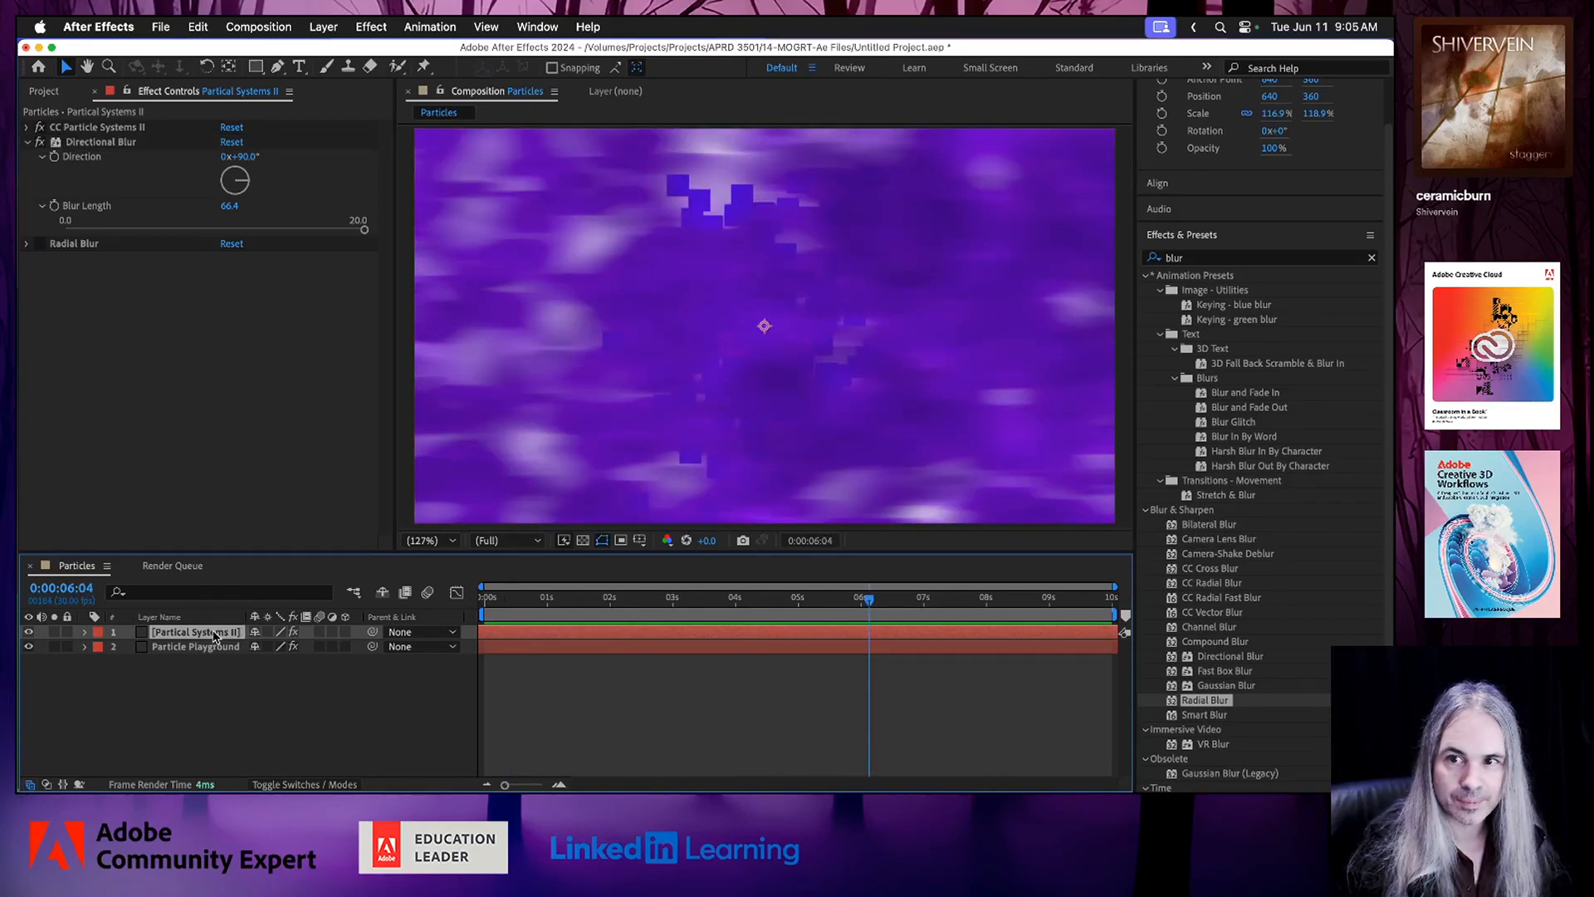
{"action": "left_click", "coordinate": [209, 647]}
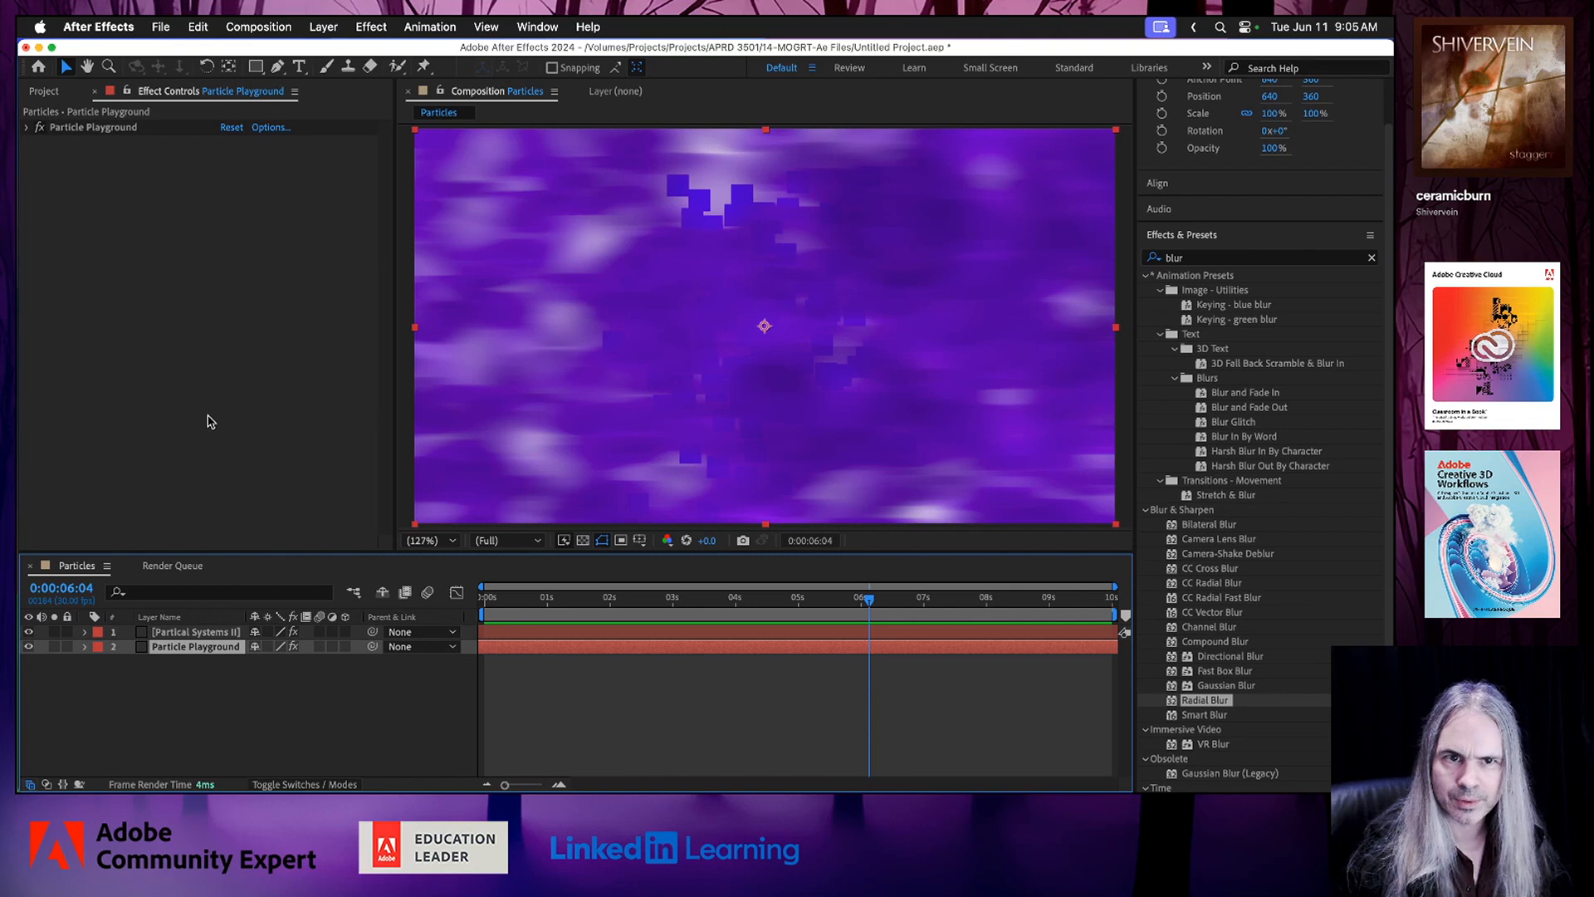
{"action": "left_click", "coordinate": [27, 128]}
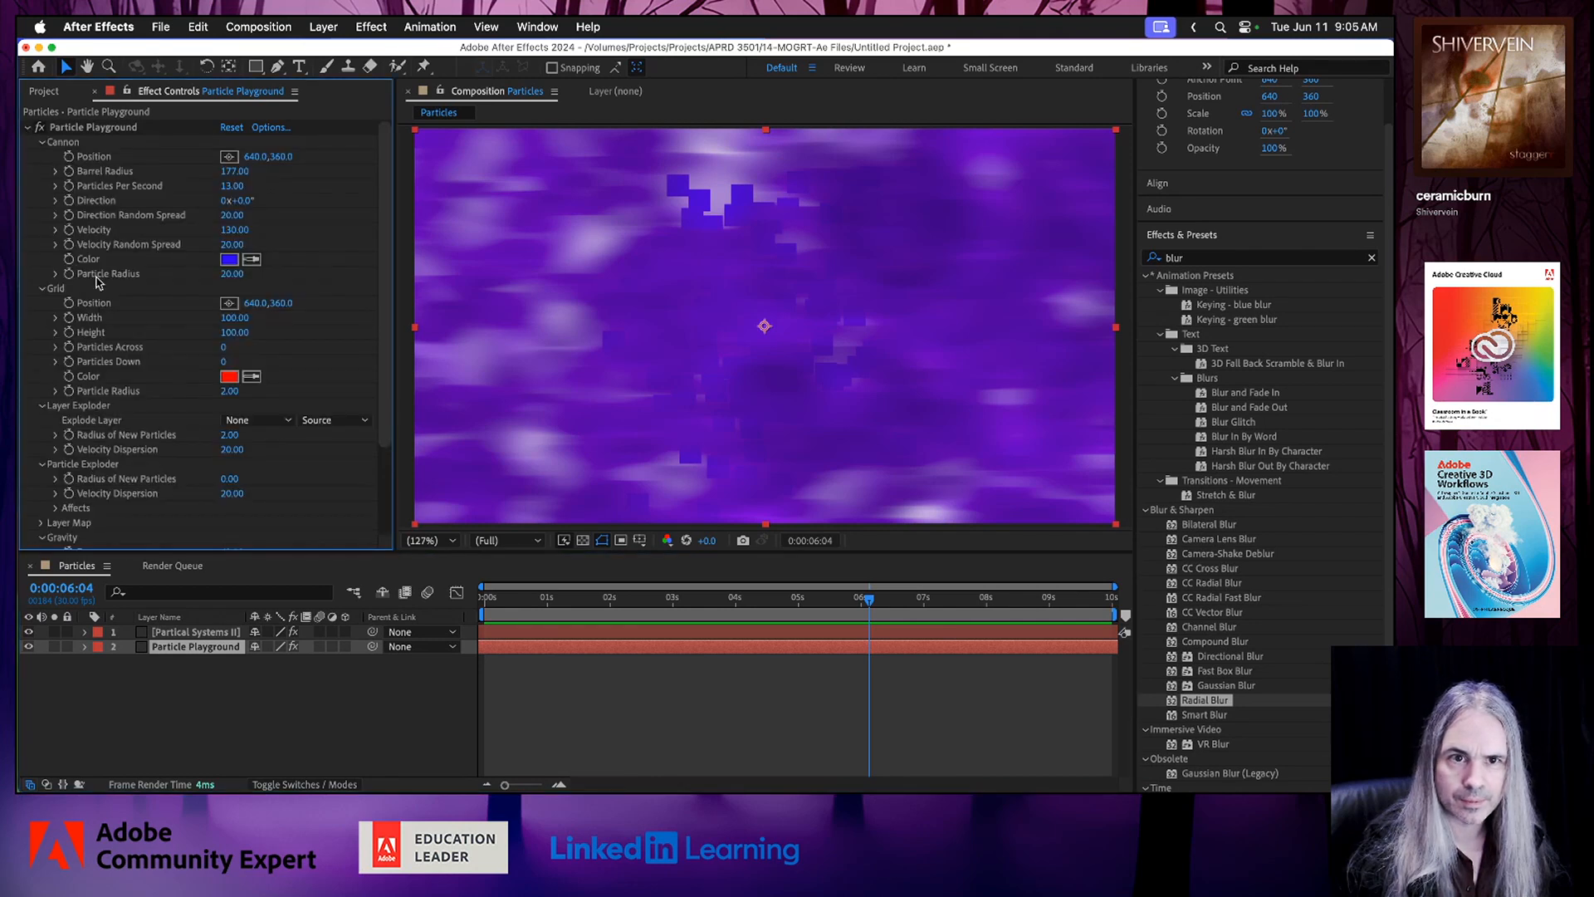
{"action": "left_click_drag", "start_coordinate": [196, 647], "coordinate": [195, 631]}
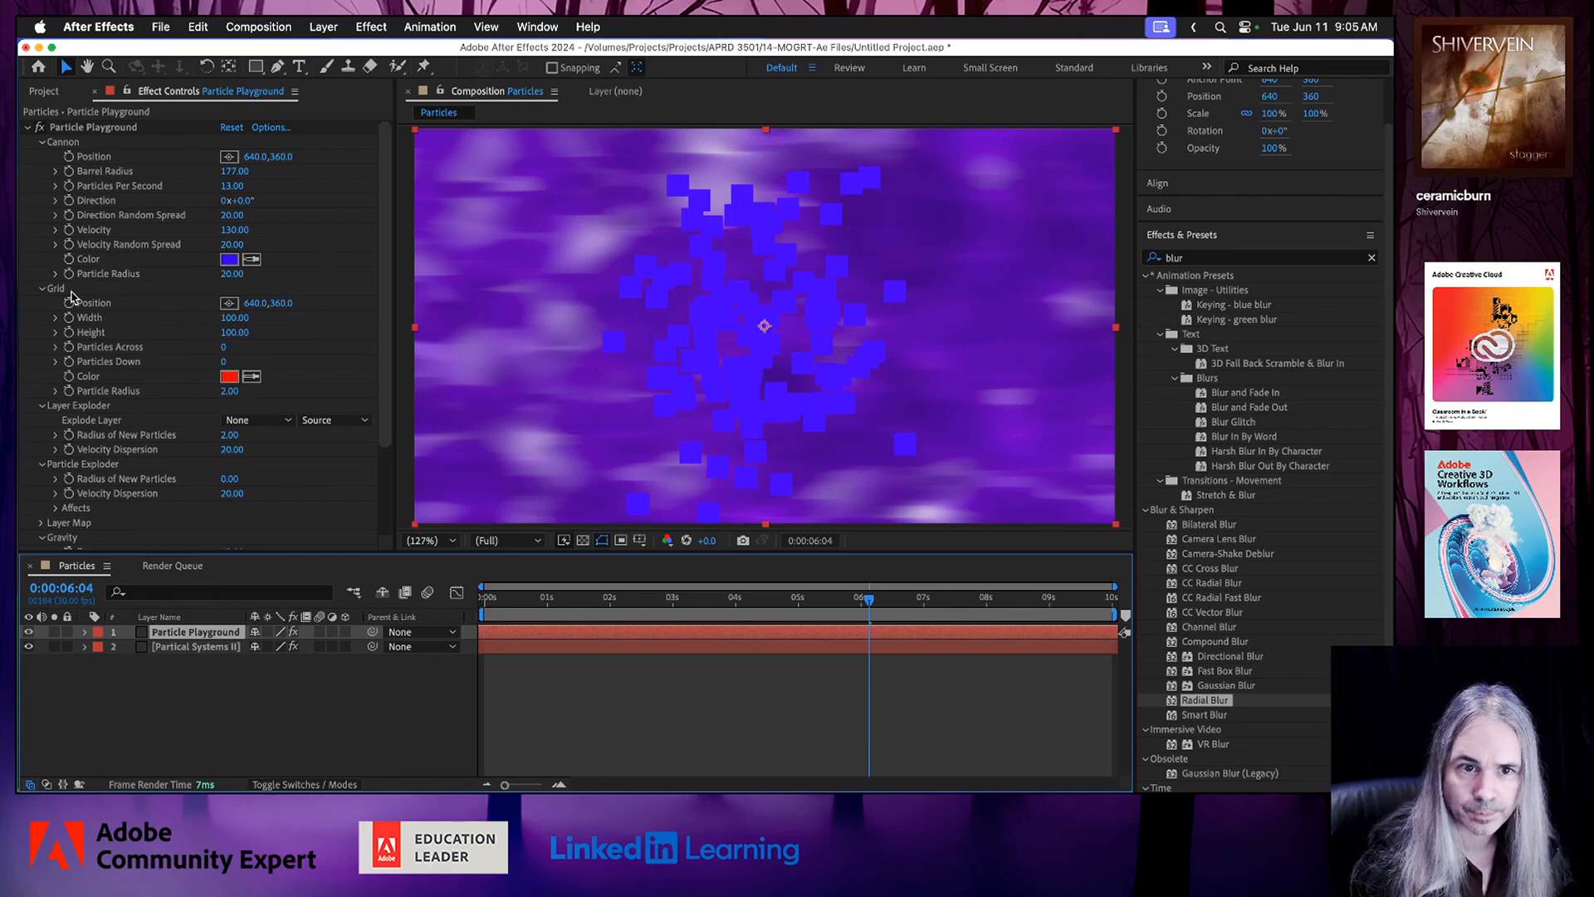
Change the Particle Playground Cannon Color to a golden yellow, about EAC126.
{"action": "left_click", "coordinate": [42, 288]}
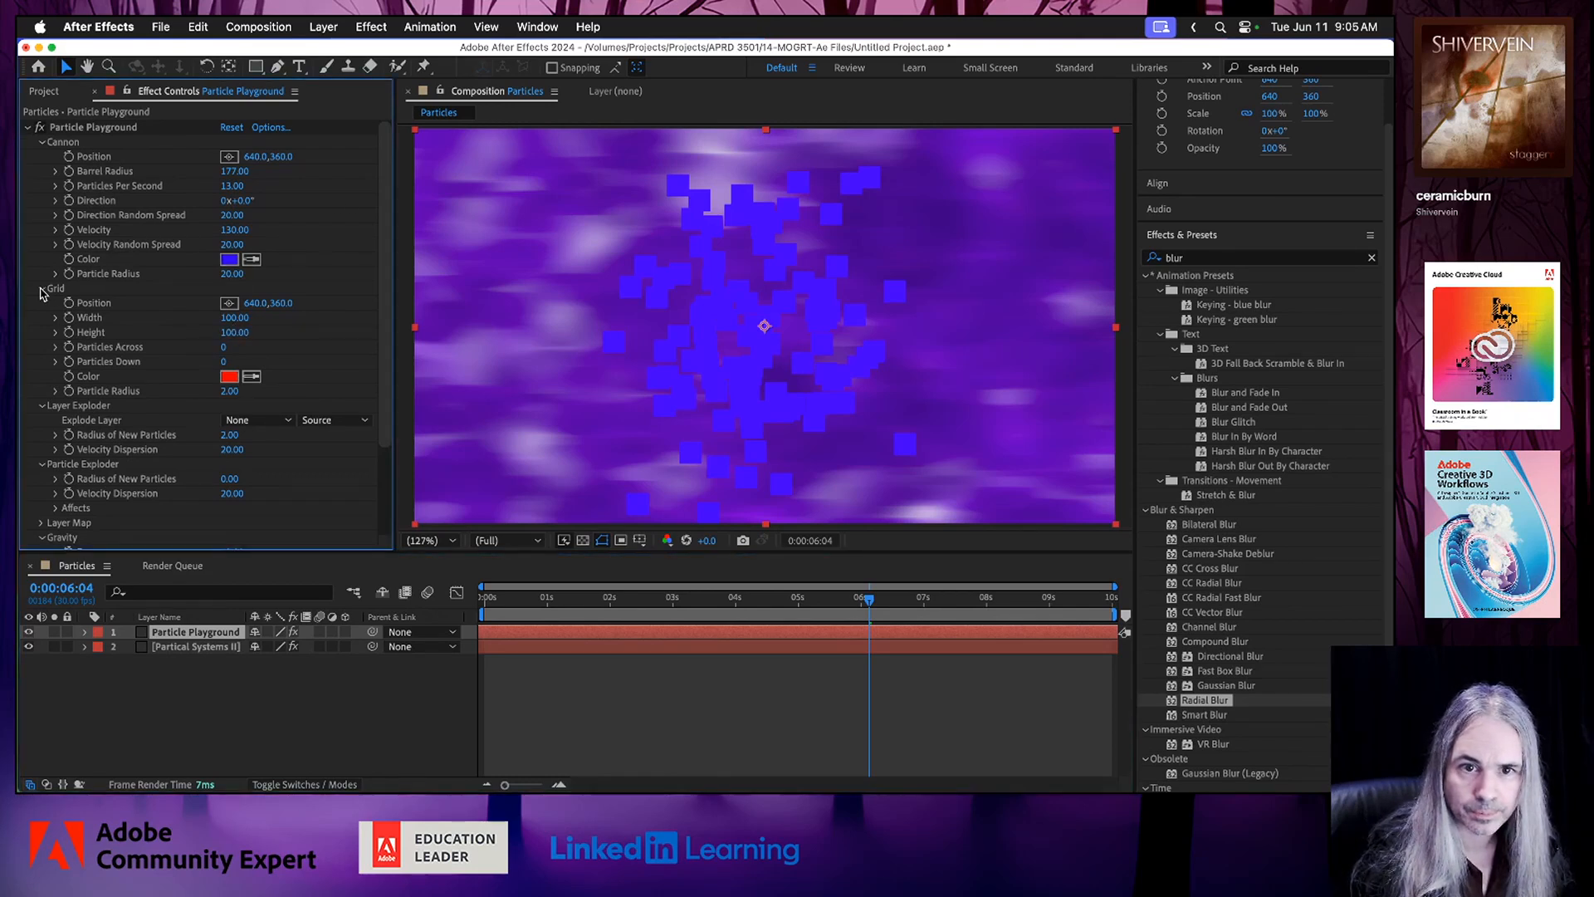
{"action": "left_click", "coordinate": [228, 260]}
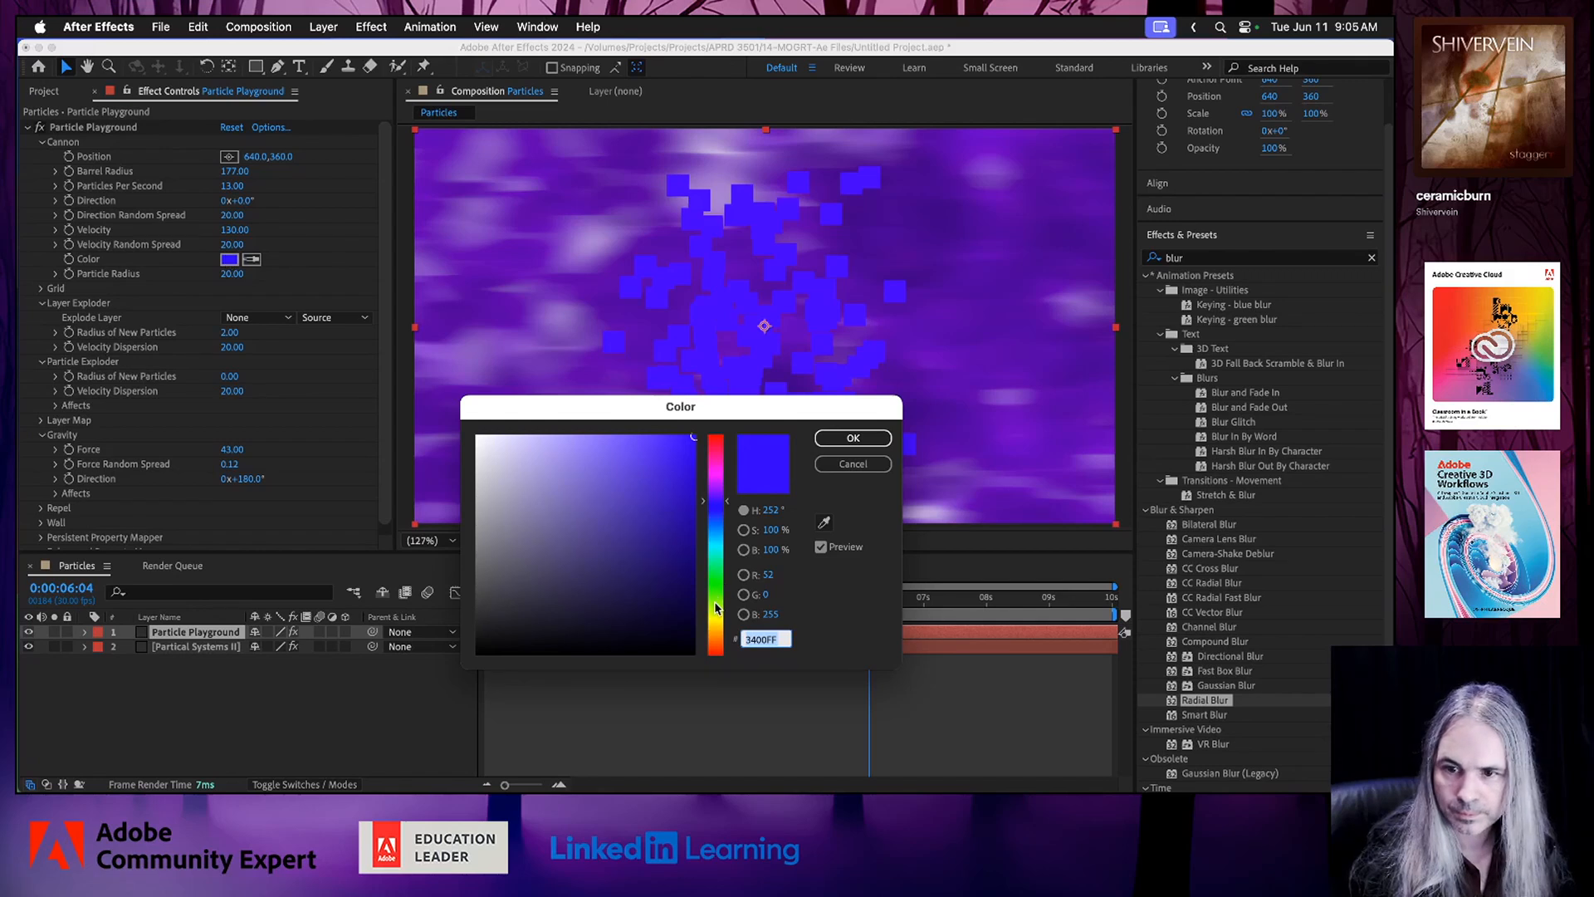
{"action": "left_click", "coordinate": [716, 599]}
{"action": "left_click_drag", "start_coordinate": [716, 611], "coordinate": [716, 615]}
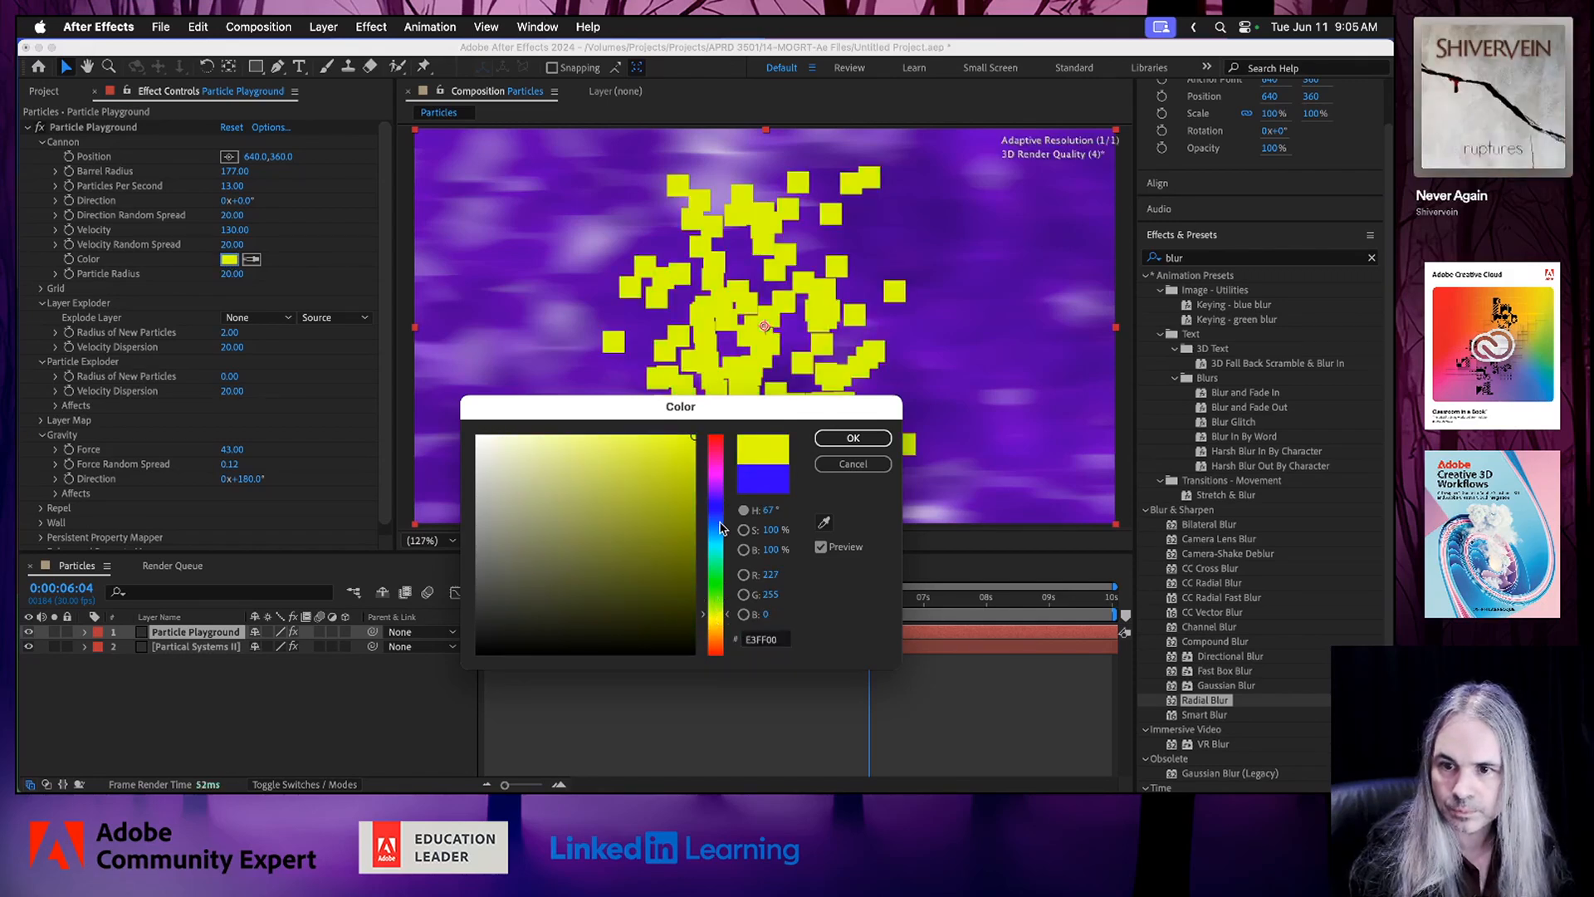
{"action": "left_click", "coordinate": [715, 630]}
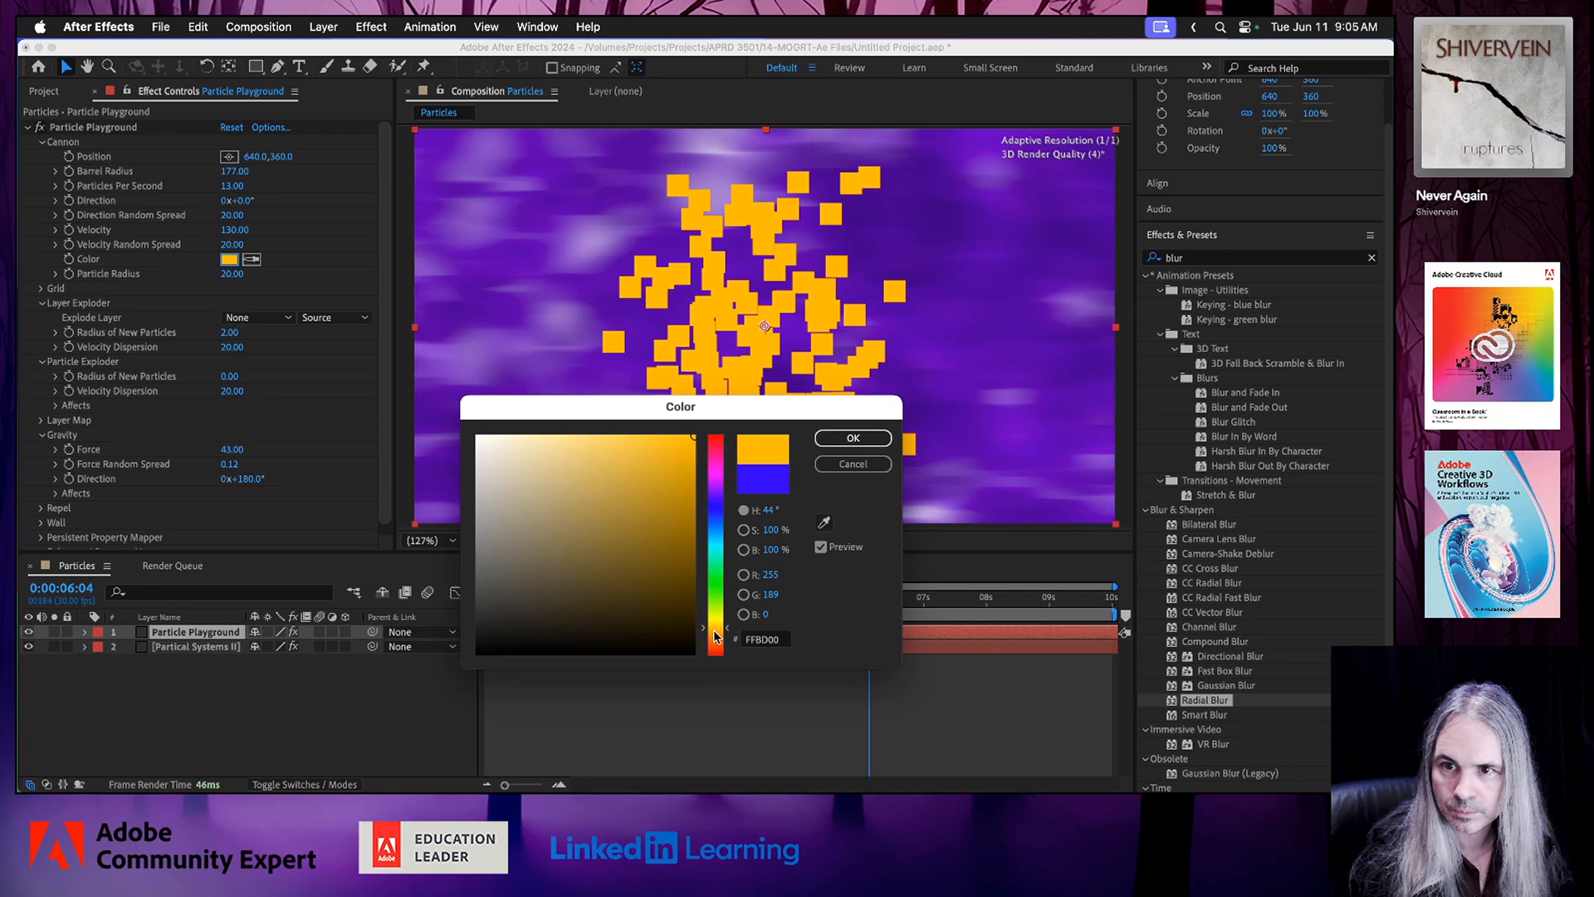
{"action": "left_click", "coordinate": [715, 637]}
{"action": "left_click_drag", "start_coordinate": [715, 635], "coordinate": [708, 601]}
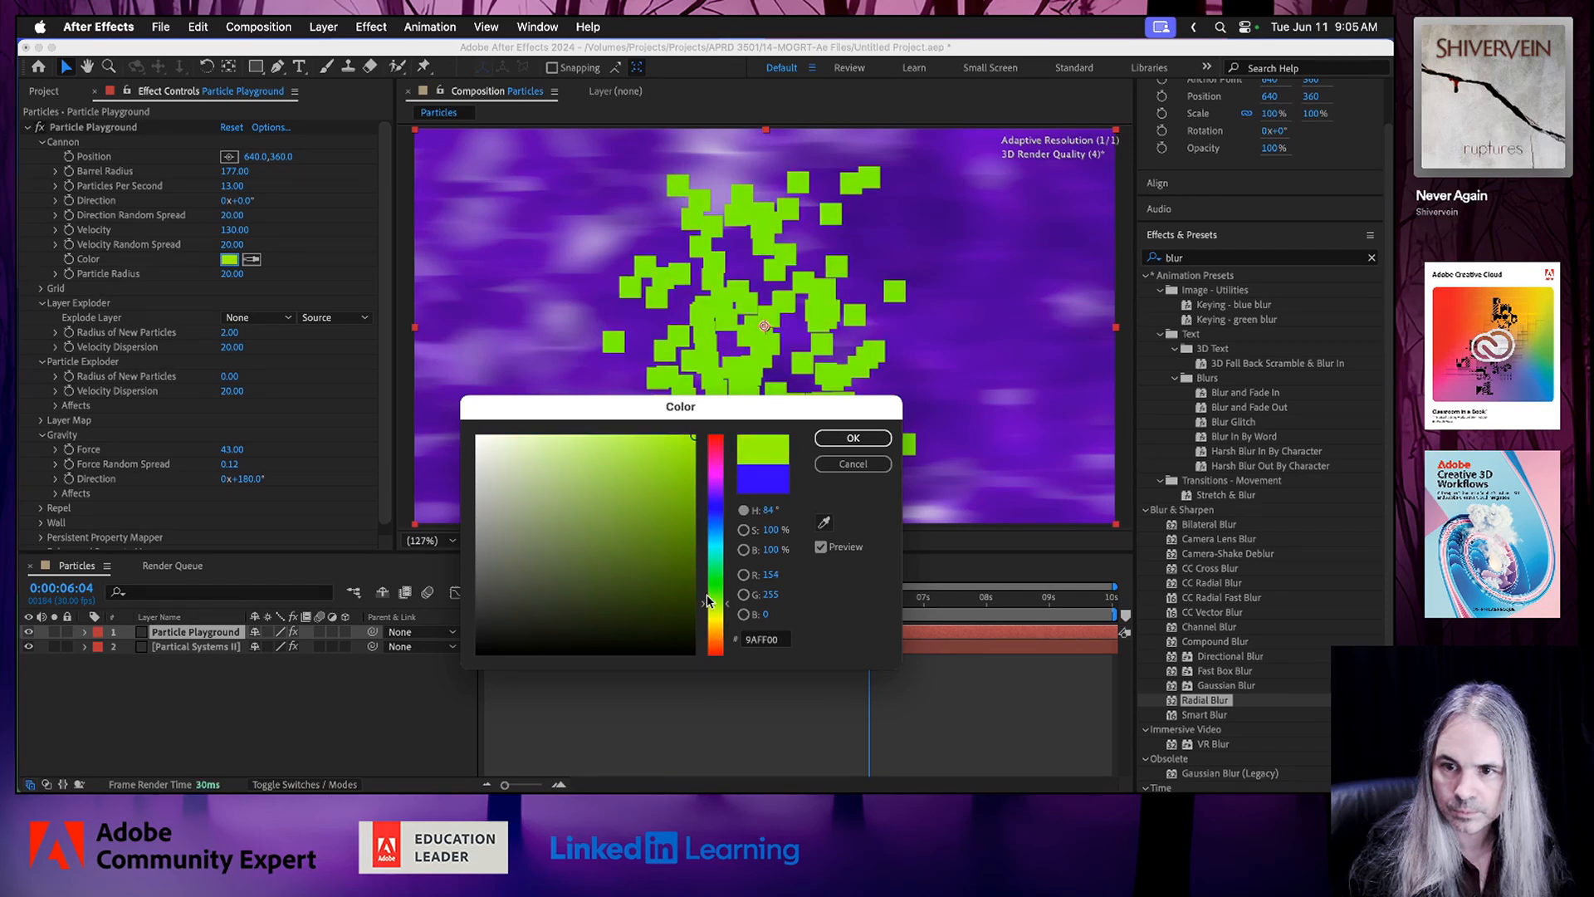
{"action": "left_click", "coordinate": [650, 483]}
{"action": "left_click", "coordinate": [658, 453]}
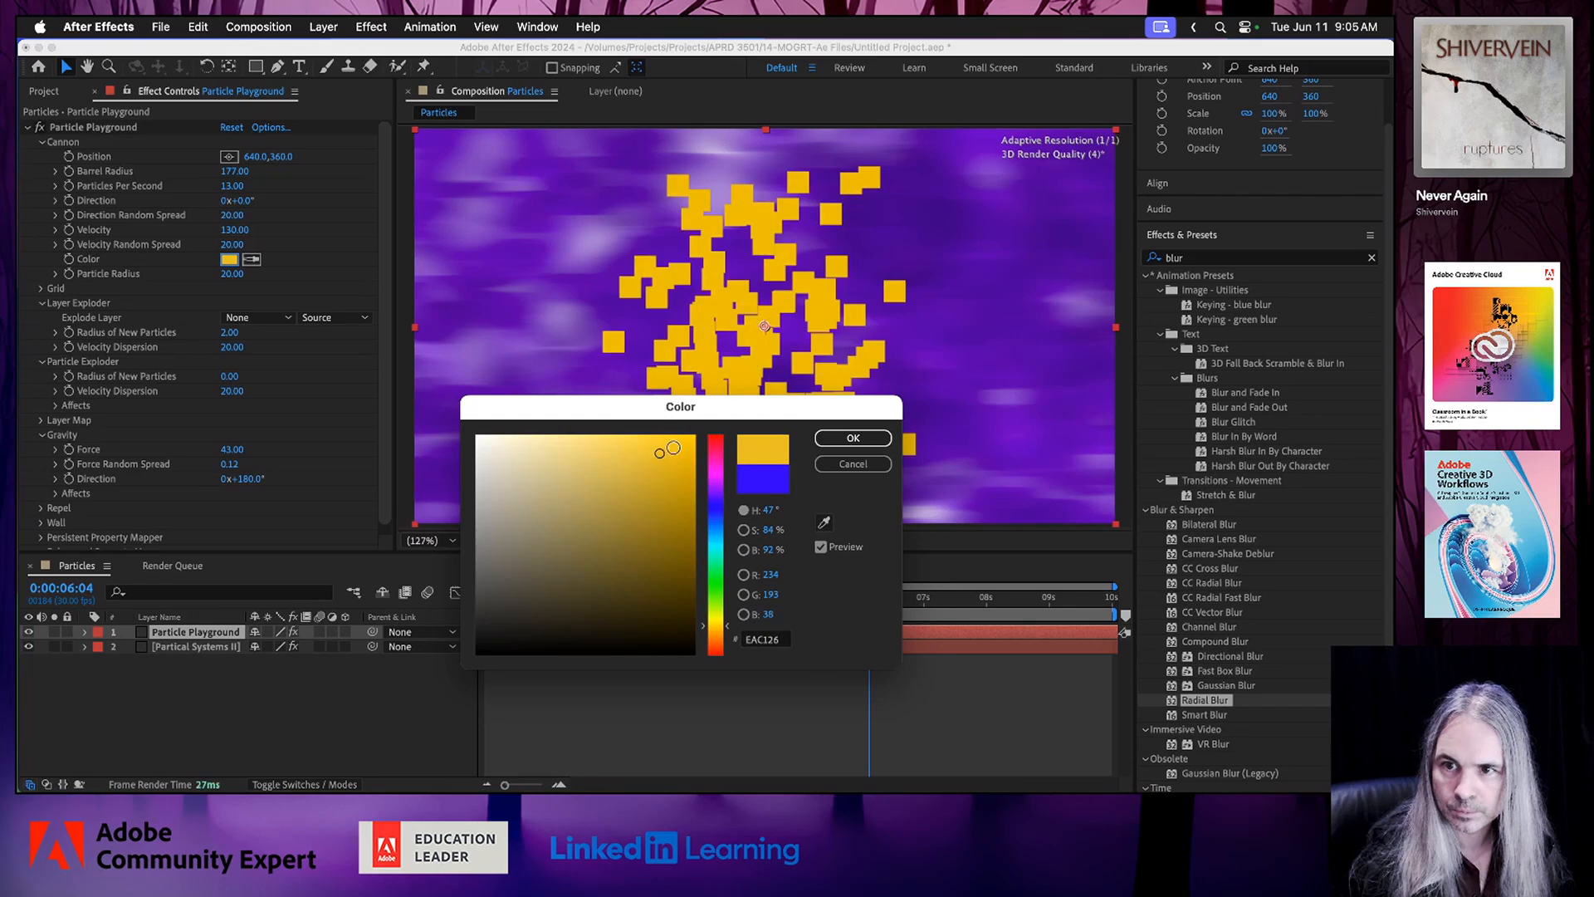
{"action": "left_click", "coordinate": [845, 440]}
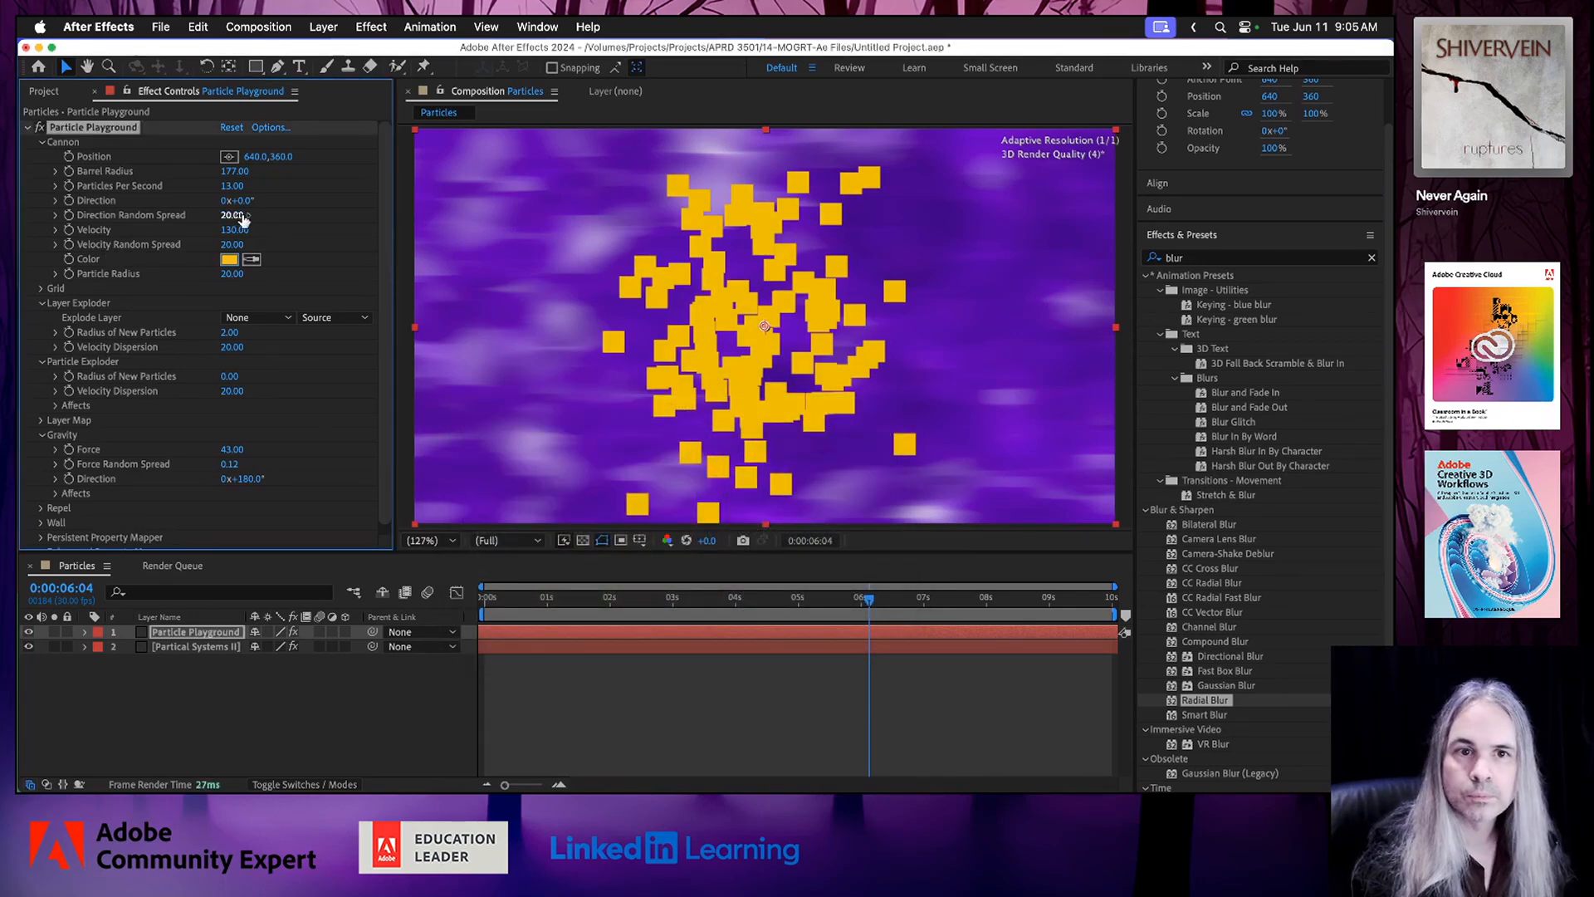
Set the Cannon's Barrel Radius to 724 and preview the spread-out yellow particles from 0:00:00:19.
{"action": "left_click_drag", "start_coordinate": [235, 171], "coordinate": [689, 175]}
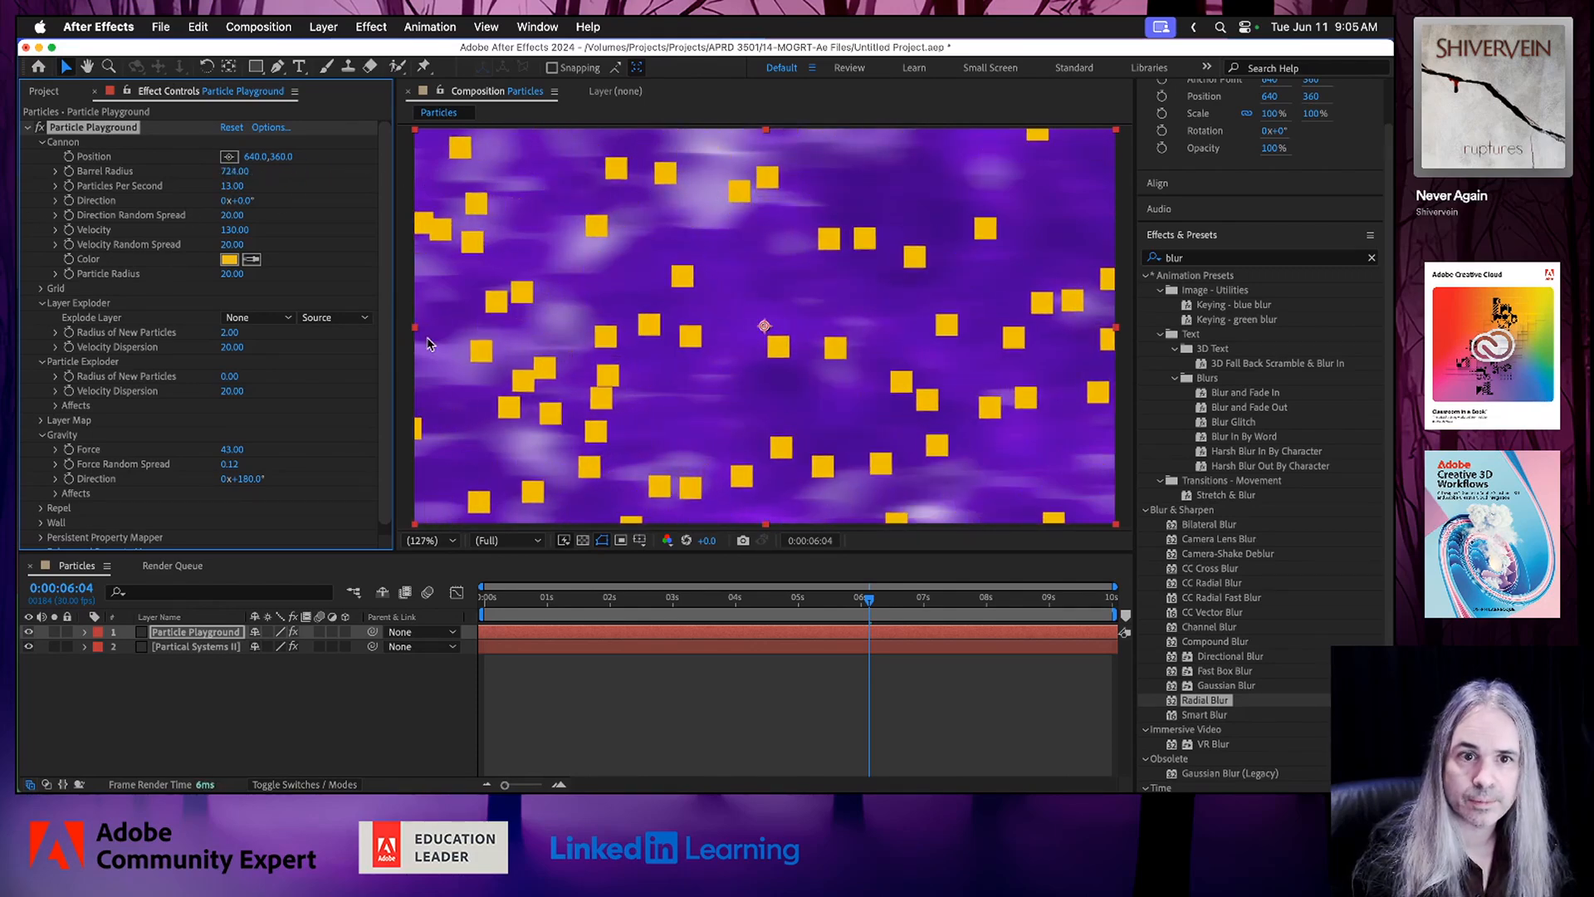
{"action": "left_click", "coordinate": [526, 598]}
{"action": "key", "text": "space"}
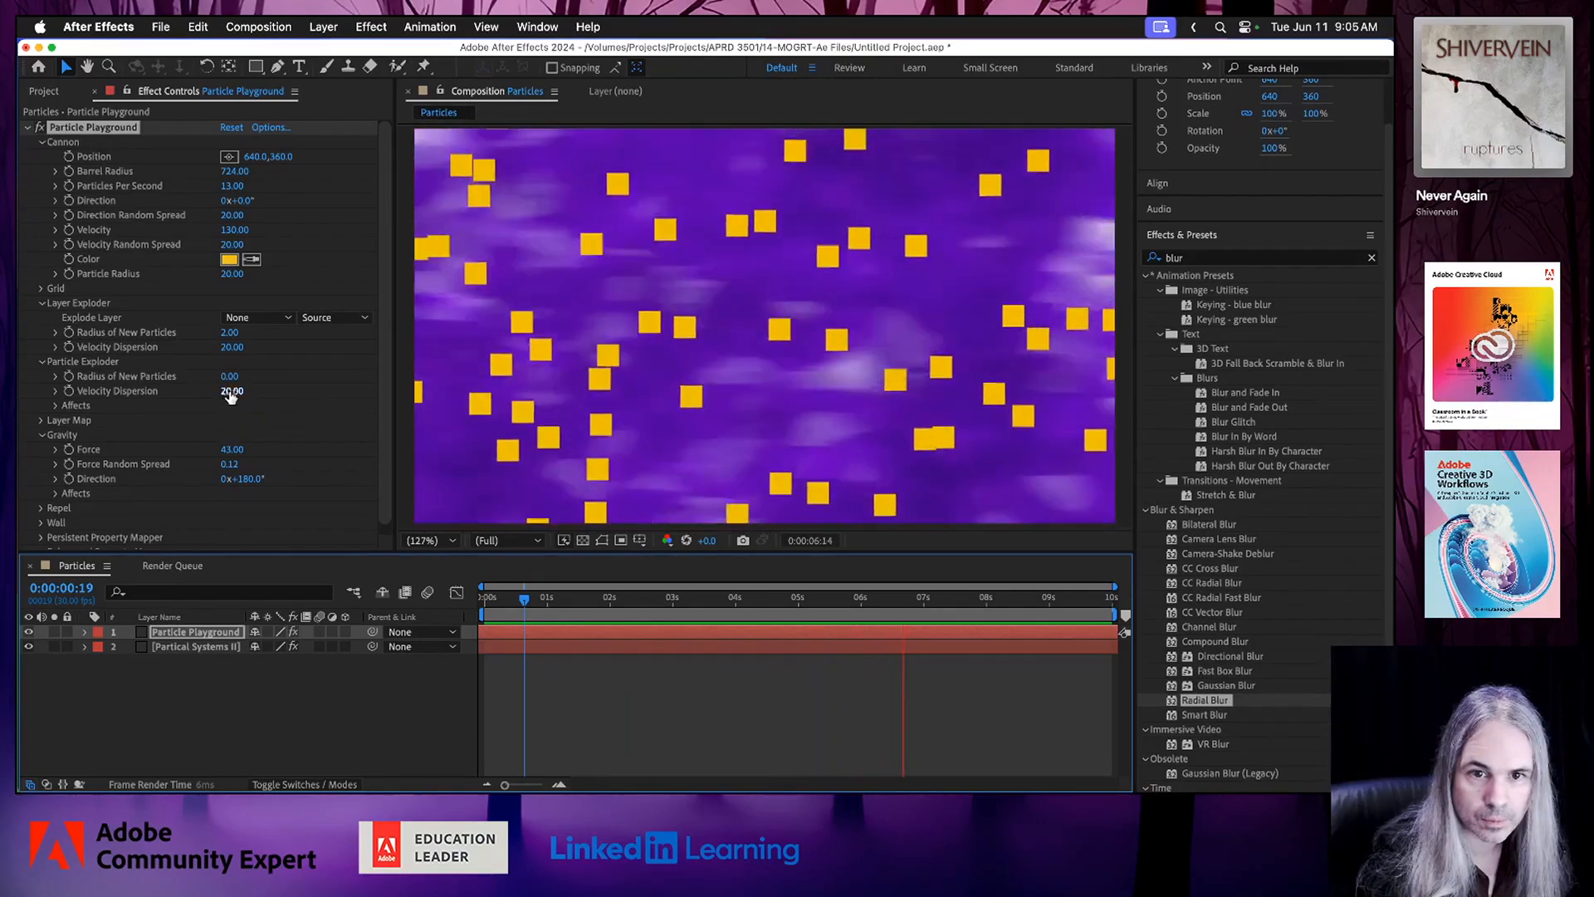
Set the Particle Exploder's Velocity Dispersion to 181 and the Gravity Force to 2 while the preview plays.
{"action": "left_click_drag", "start_coordinate": [228, 391], "coordinate": [305, 396]}
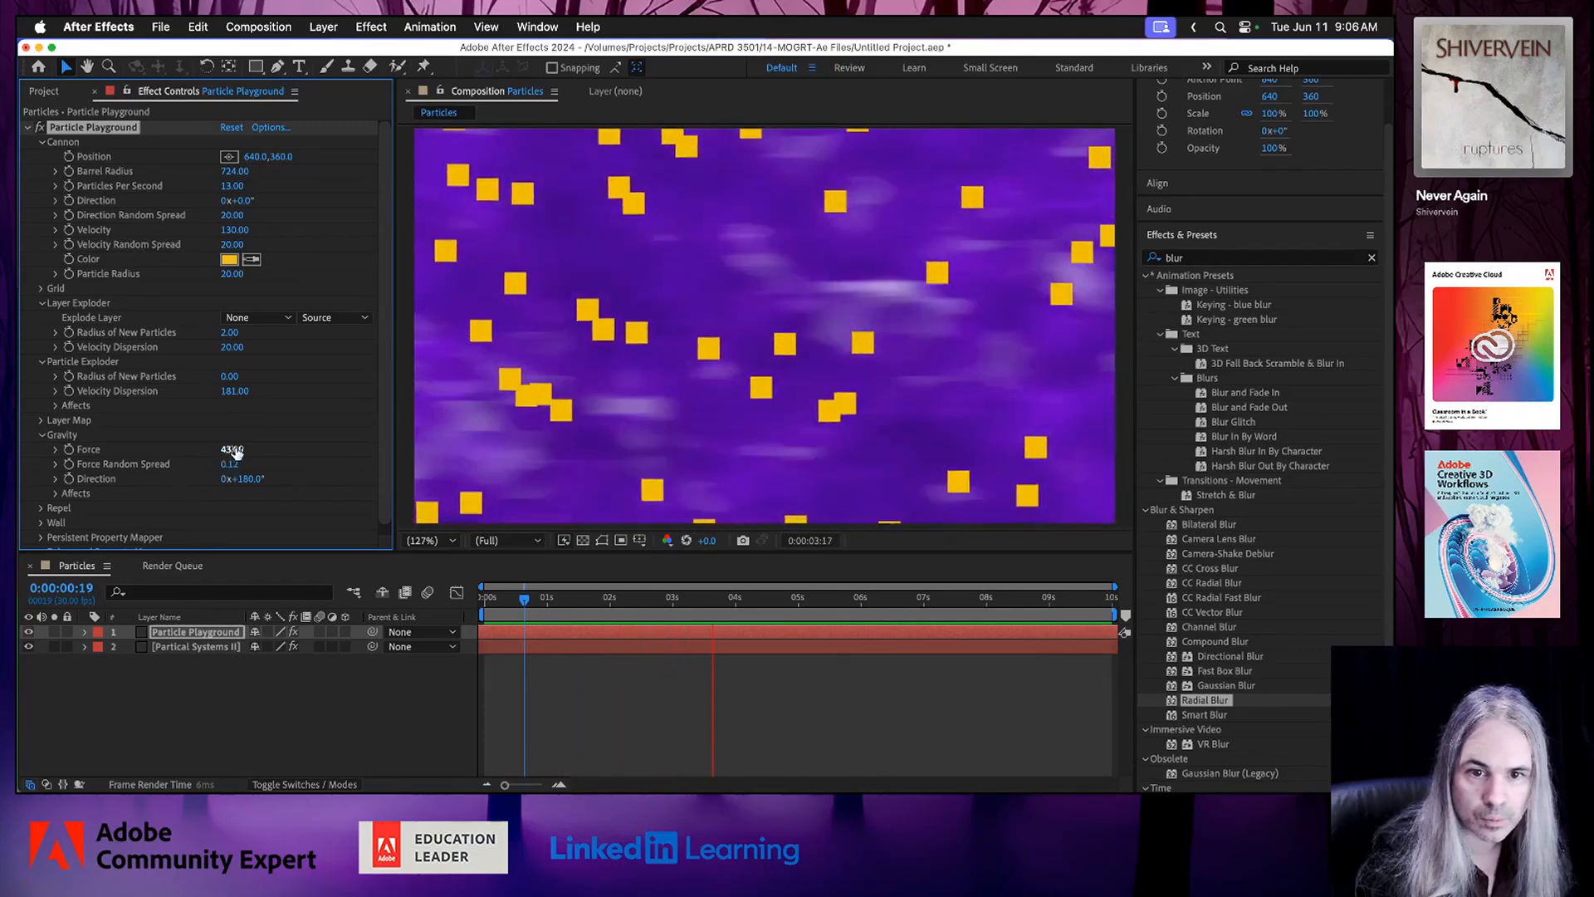
{"action": "left_click_drag", "start_coordinate": [230, 449], "coordinate": [211, 453]}
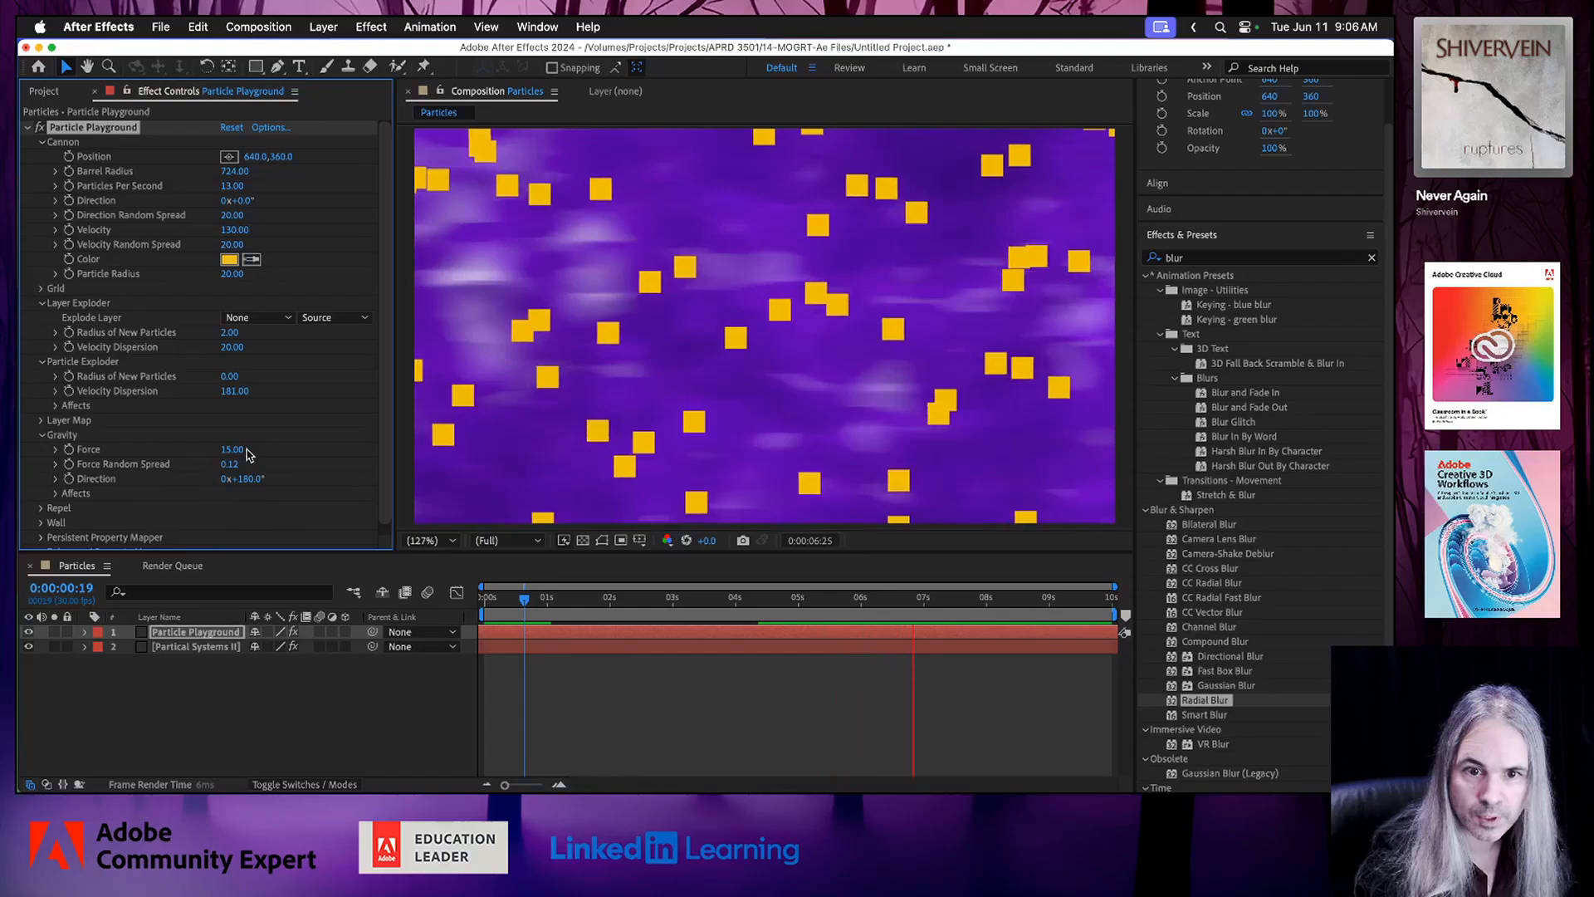
{"action": "left_click_drag", "start_coordinate": [233, 450], "coordinate": [222, 451]}
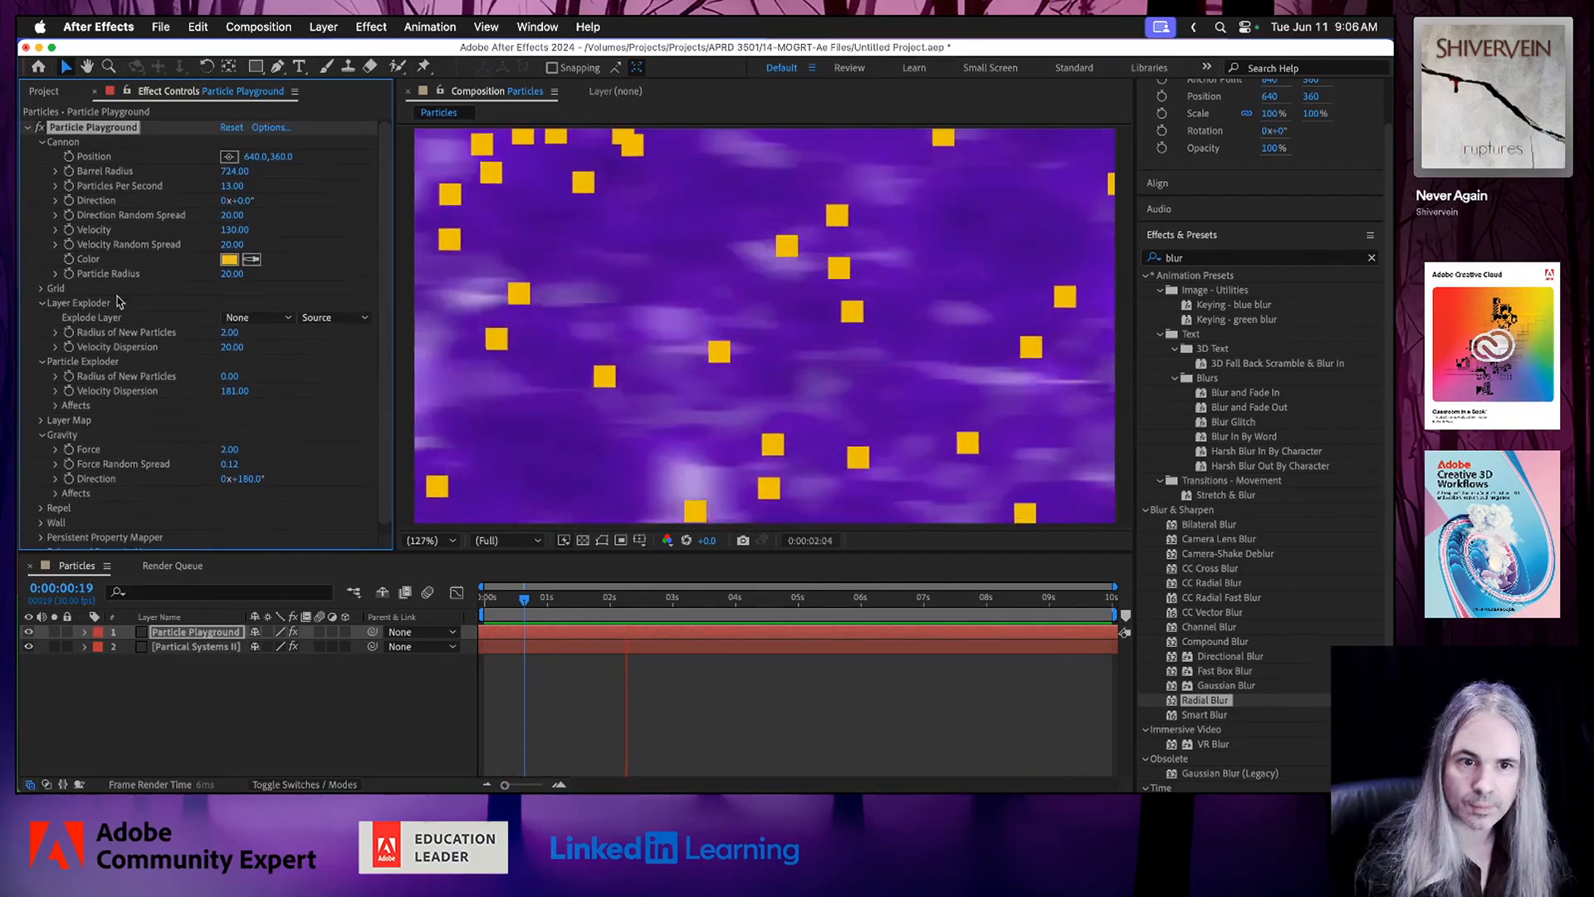
Apply the CC Radial Fast Blur effect to the Particle Playground layer.
{"action": "left_click", "coordinate": [32, 128]}
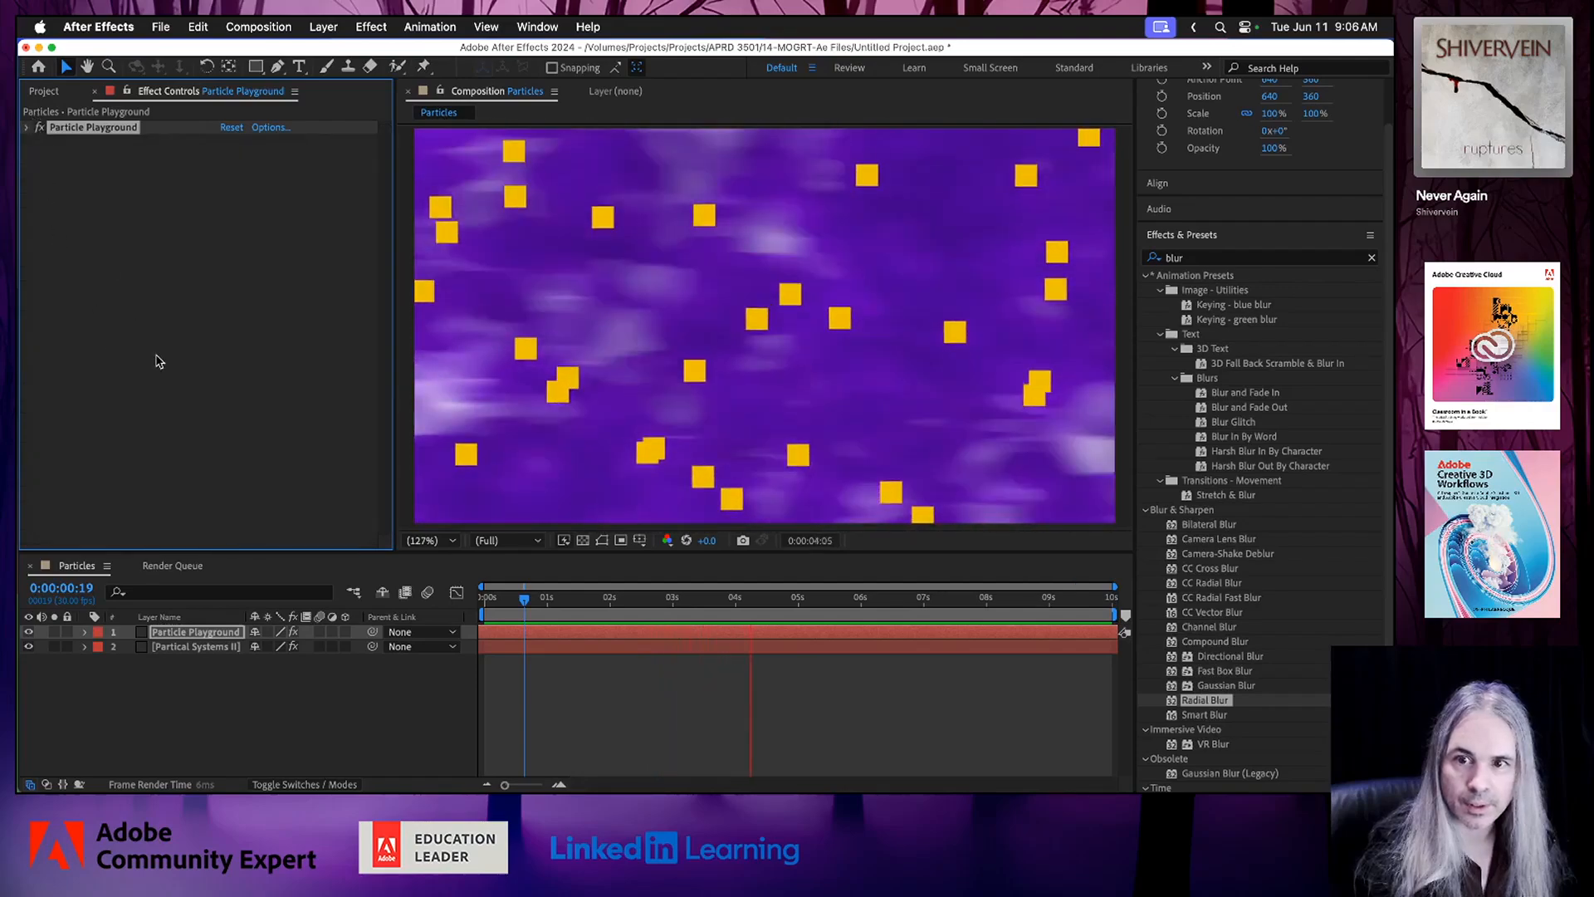
{"action": "left_click", "coordinate": [166, 373]}
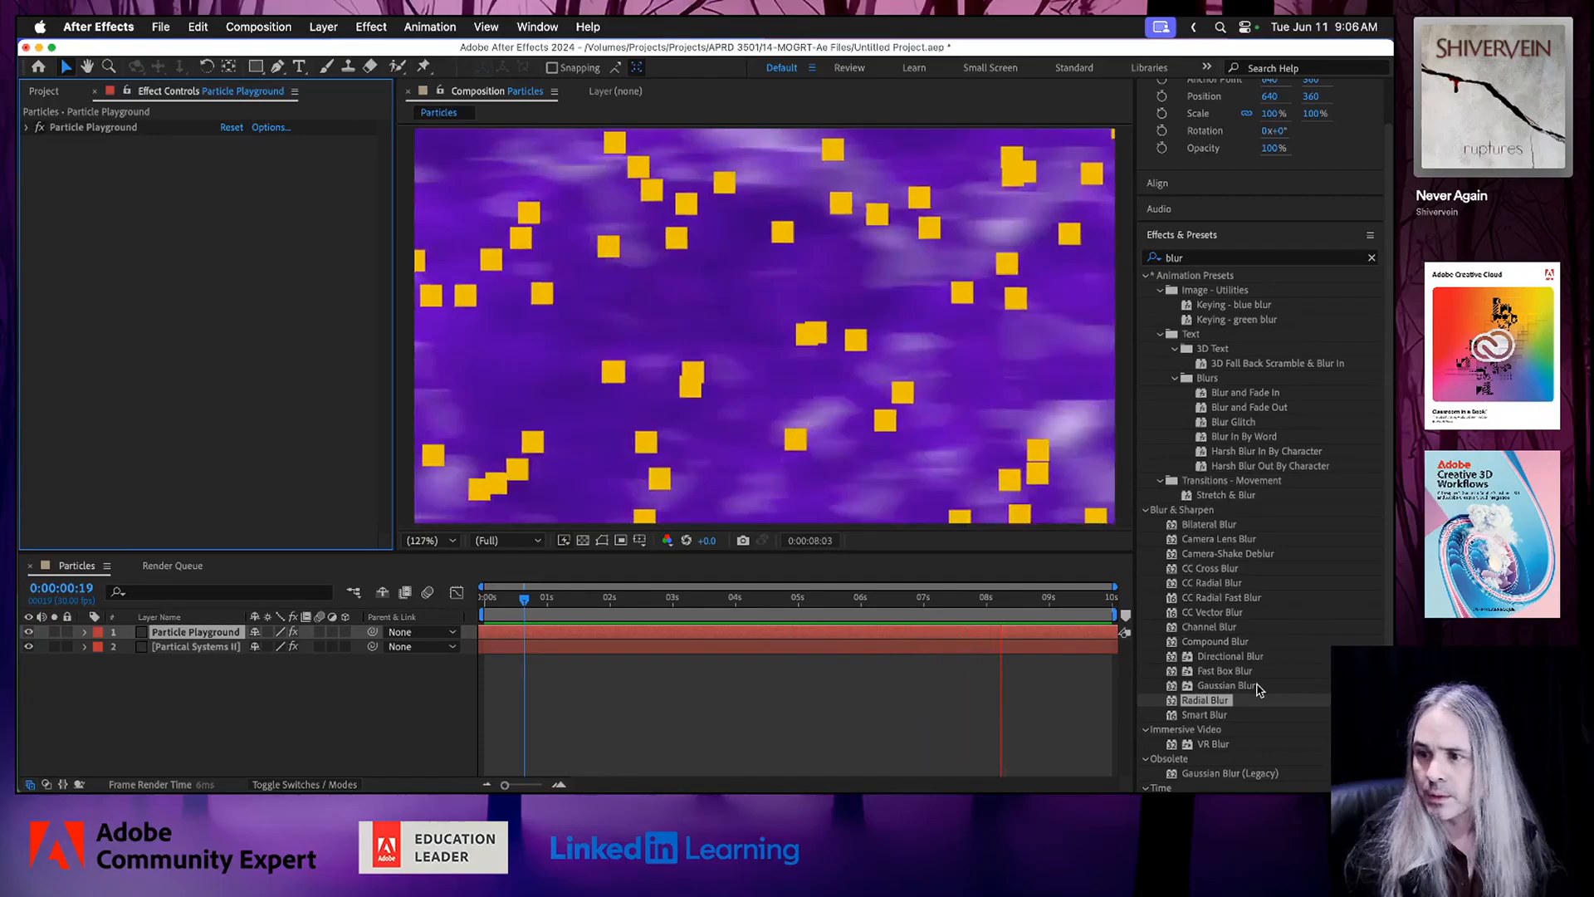
{"action": "left_click", "coordinate": [1146, 275]}
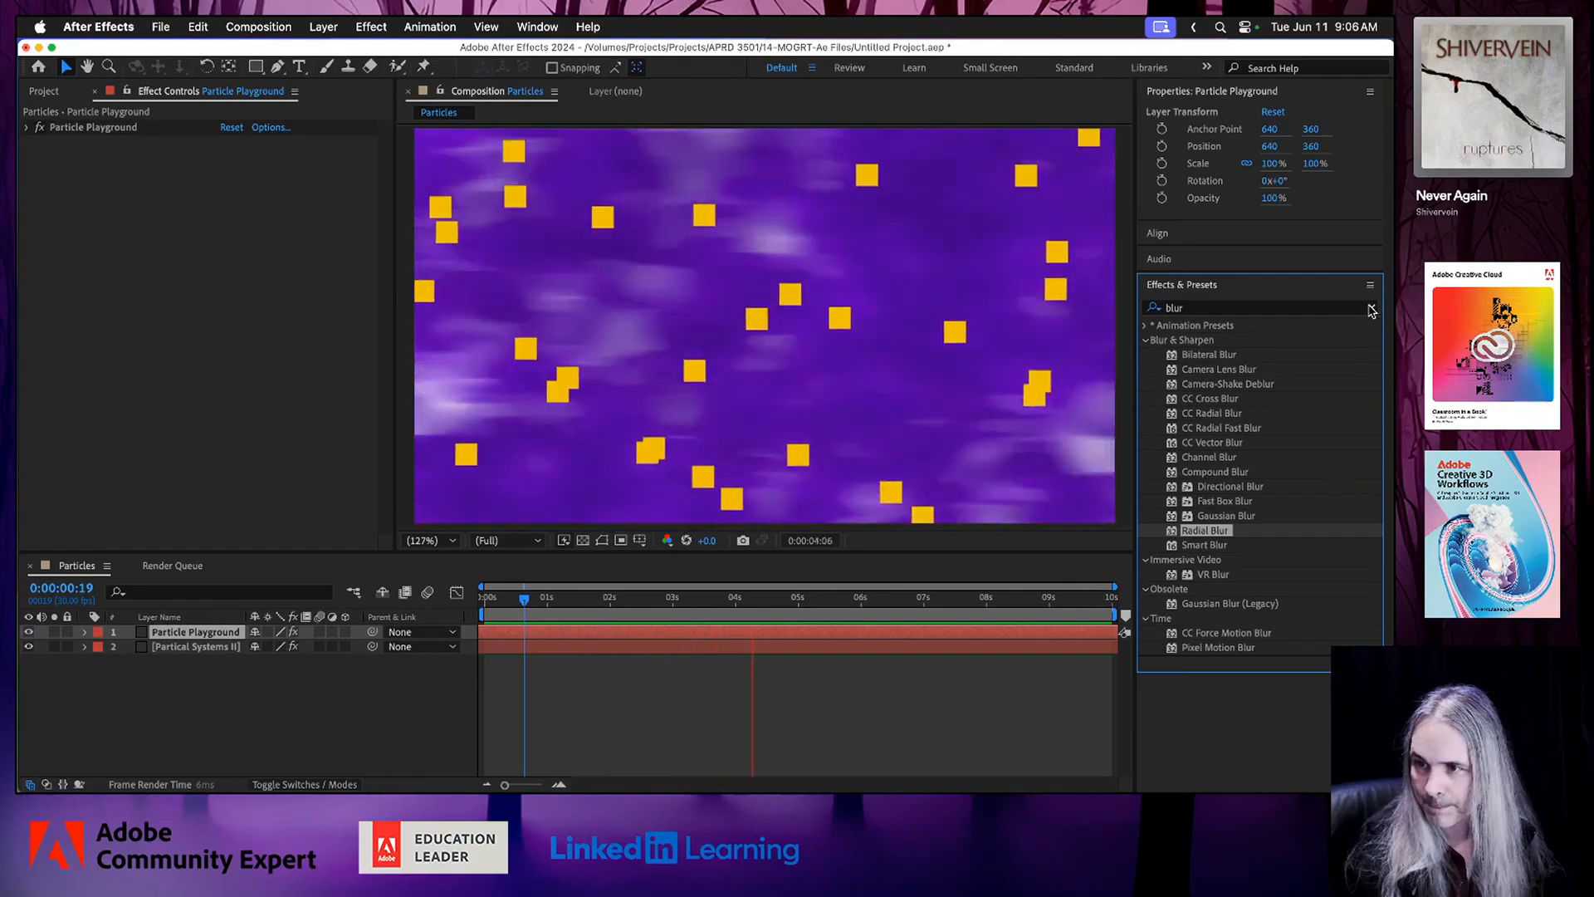
{"action": "left_click", "coordinate": [1243, 429]}
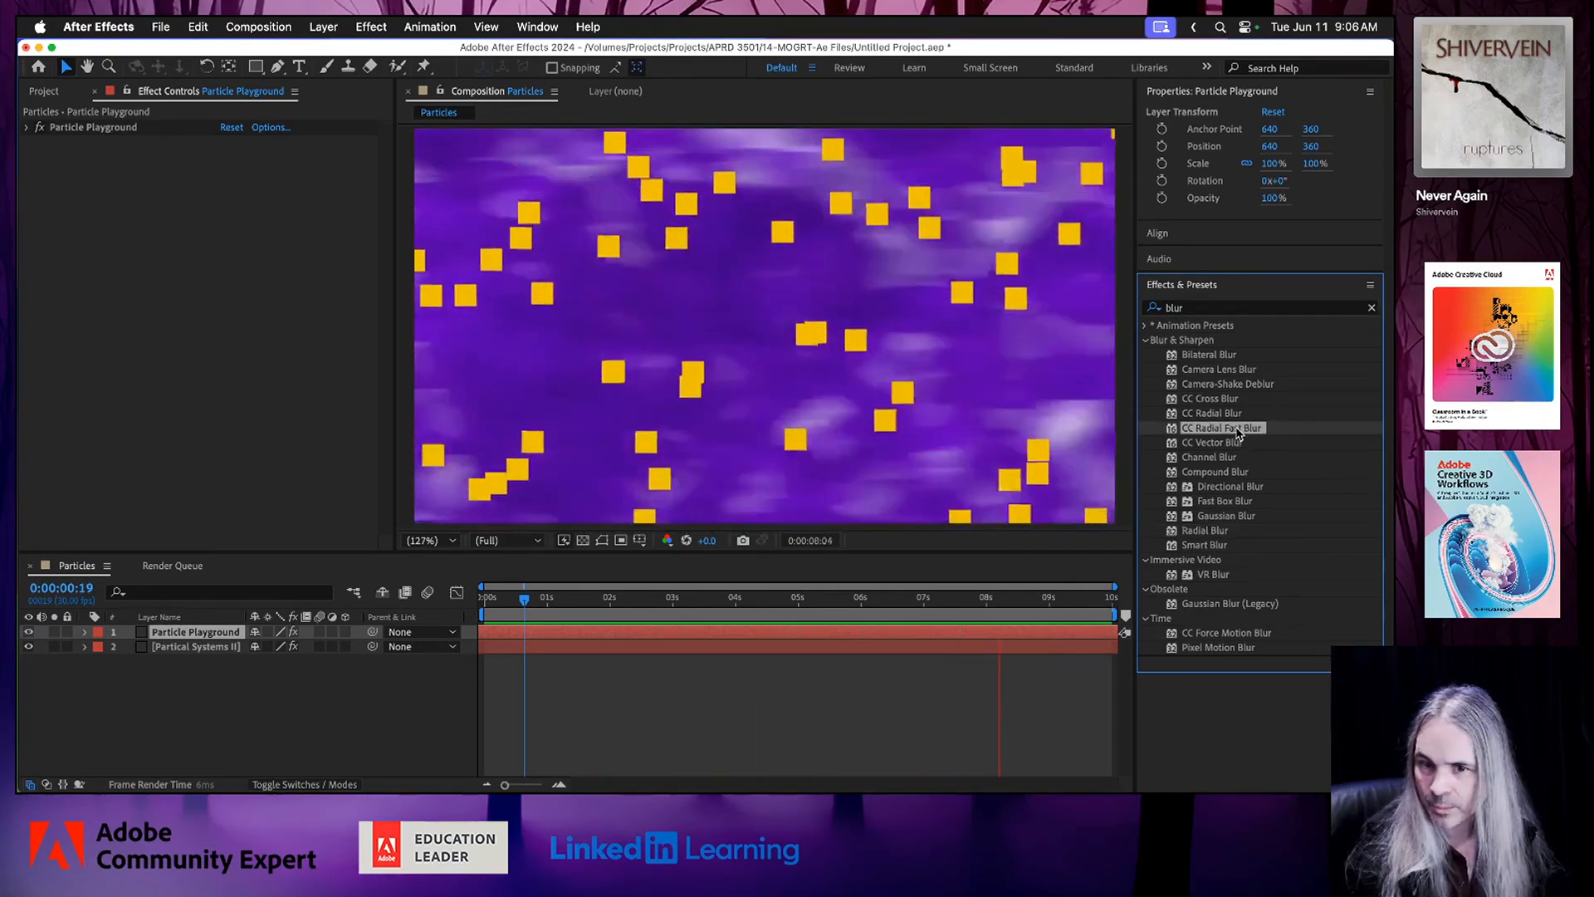
{"action": "left_click_drag", "start_coordinate": [1238, 431], "coordinate": [222, 634]}
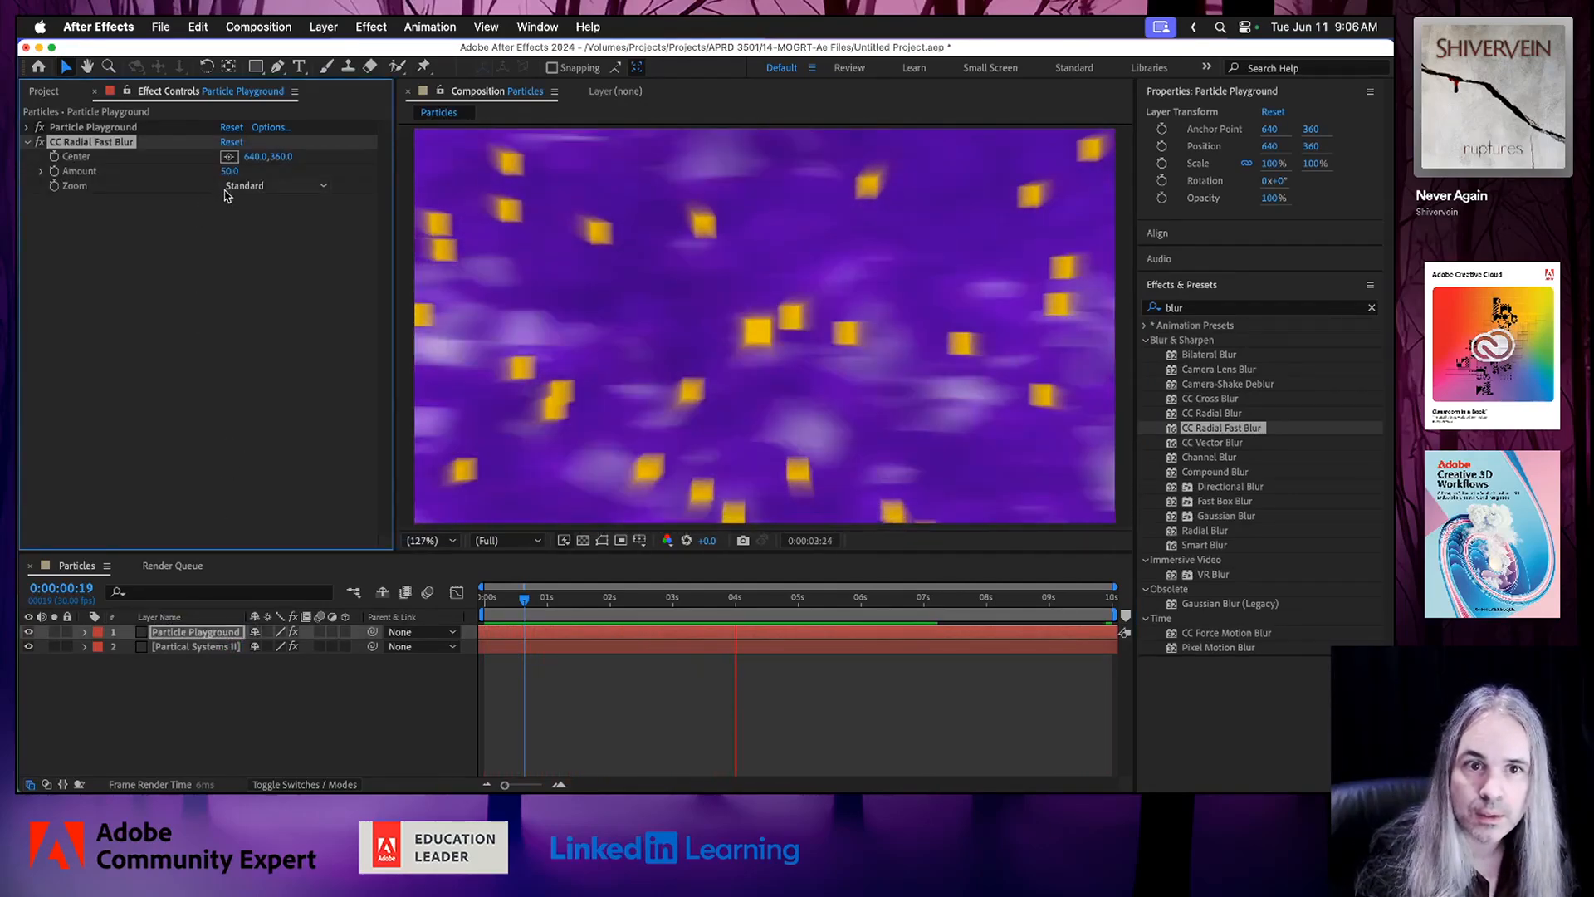
Set the CC Radial Fast Blur Amount to 100 and its Zoom option to Brightest.
{"action": "left_click_drag", "start_coordinate": [228, 174], "coordinate": [284, 176]}
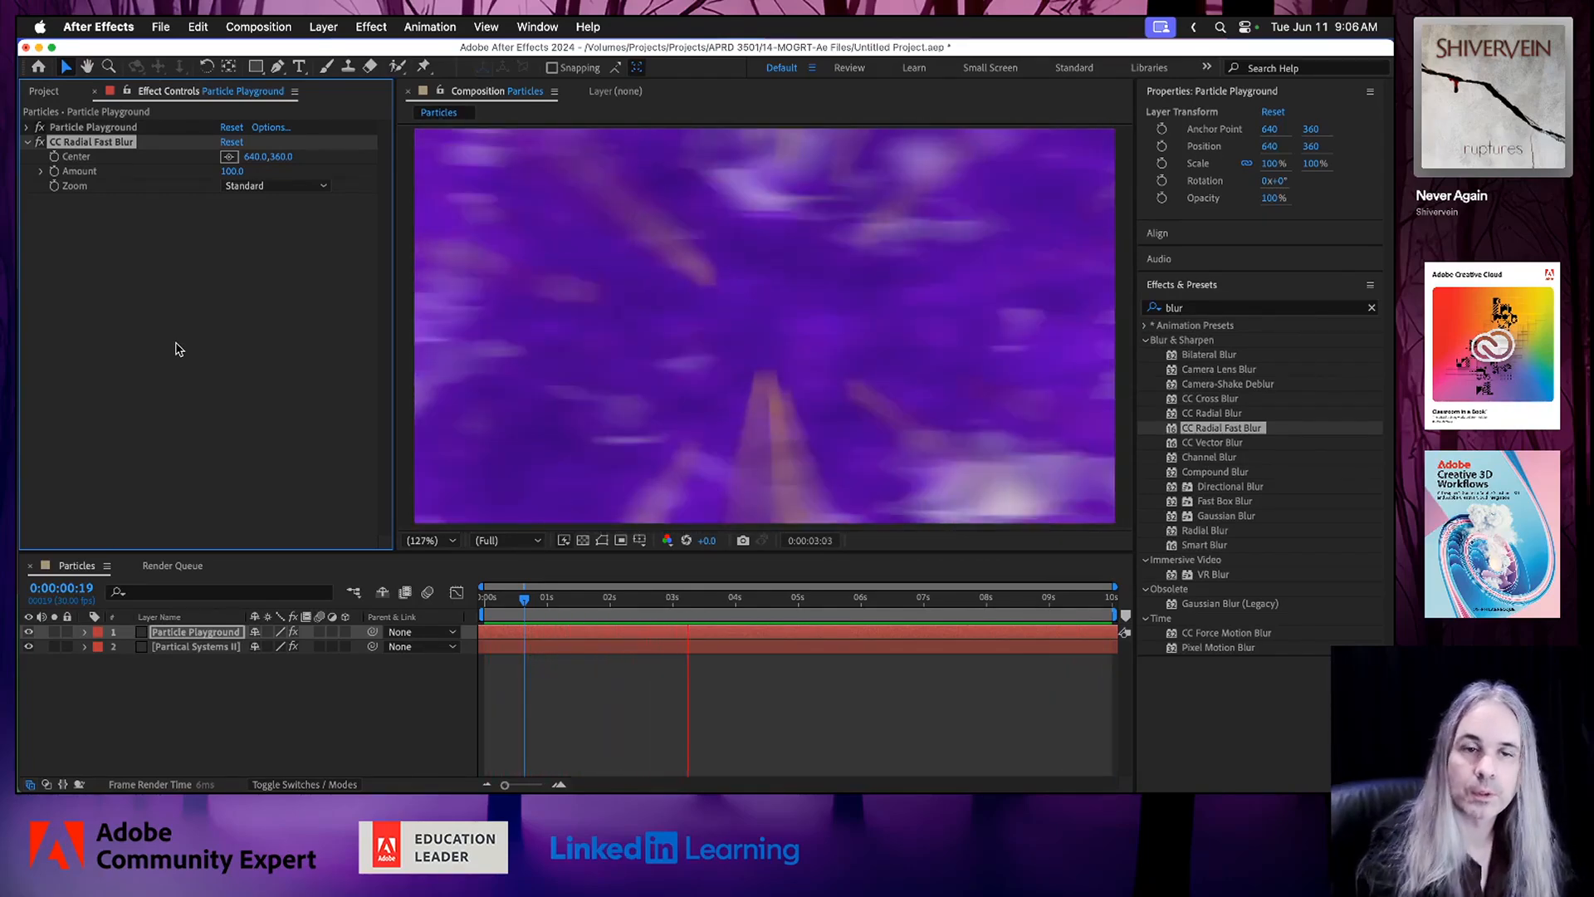
{"action": "left_click", "coordinate": [325, 187]}
{"action": "left_click", "coordinate": [278, 229]}
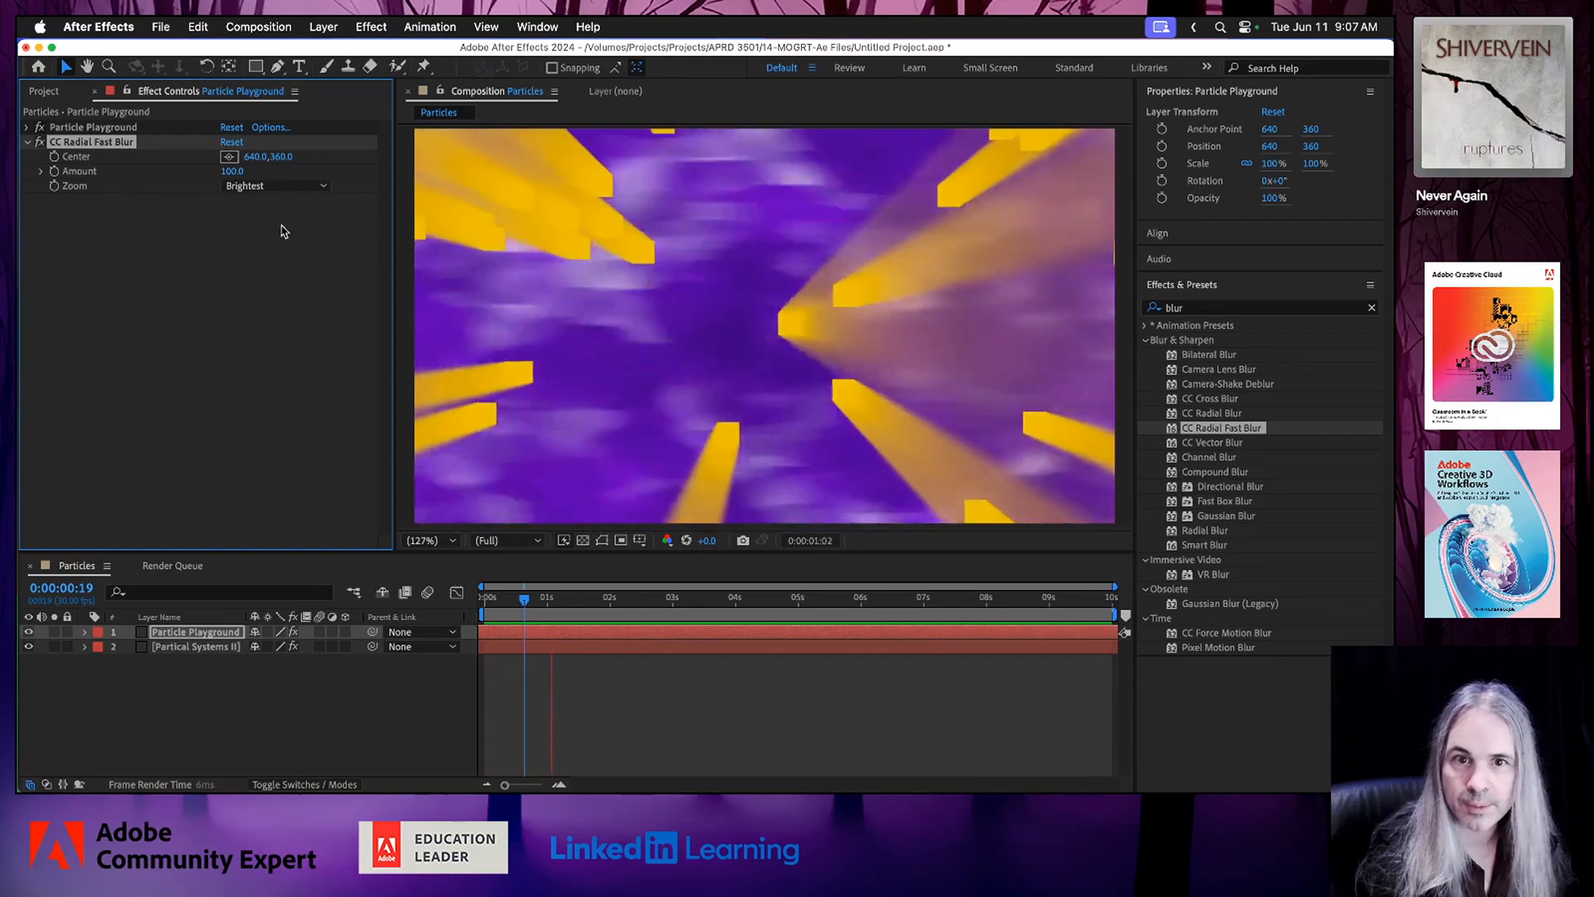
Try the Darkest and Standard Zoom options on CC Radial Fast Blur and return Zoom to Brightest.
{"action": "left_click", "coordinate": [305, 188]}
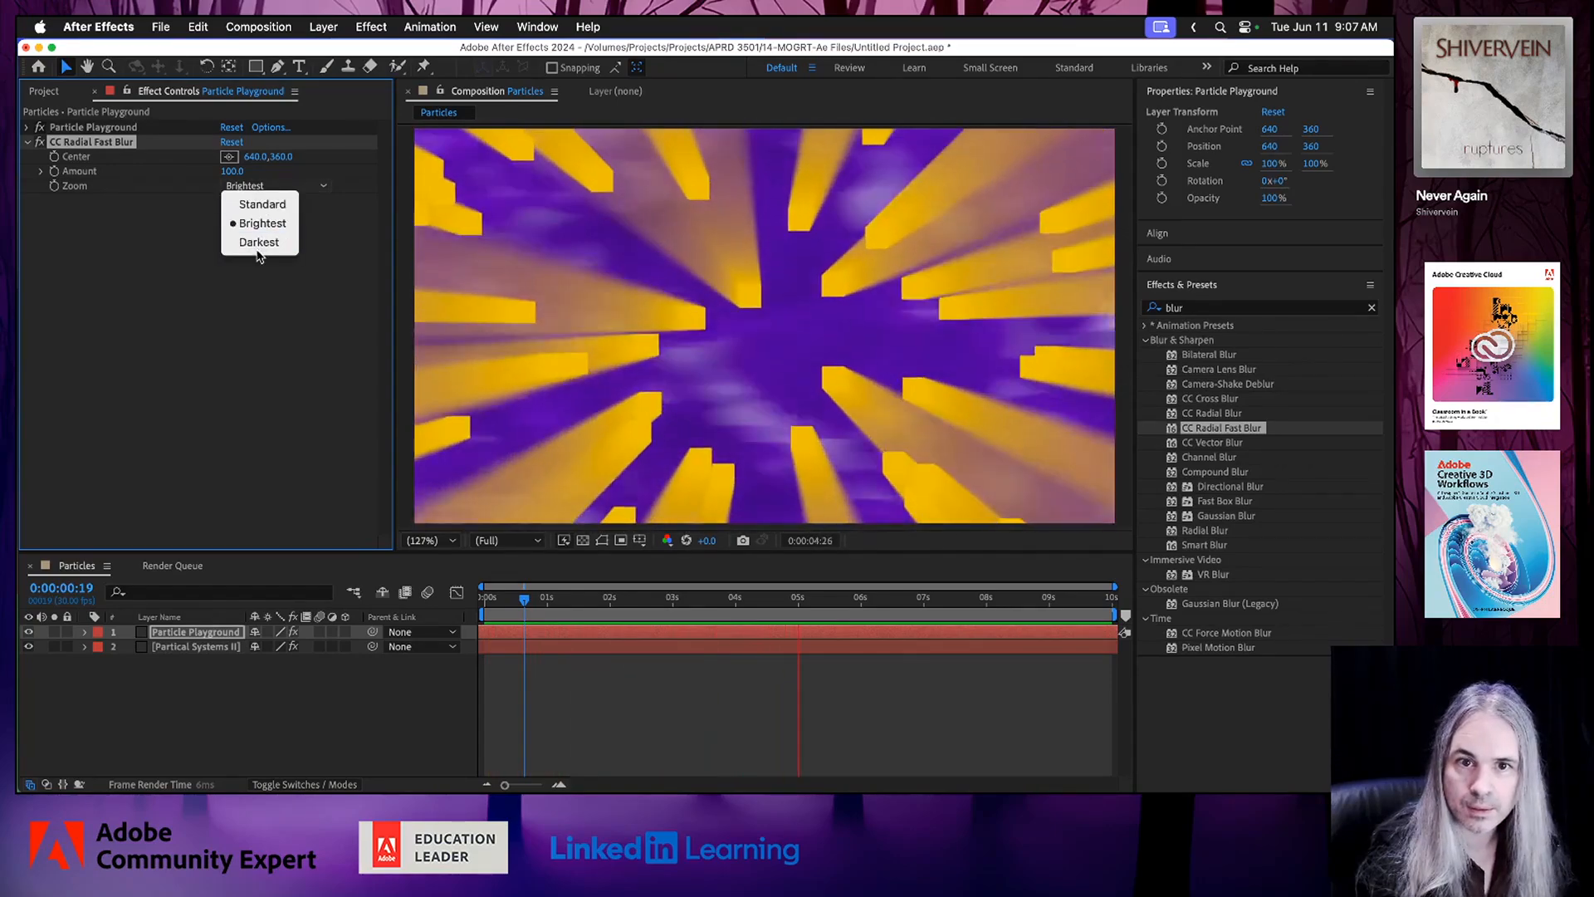
{"action": "left_click", "coordinate": [259, 241]}
{"action": "left_click", "coordinate": [315, 190]}
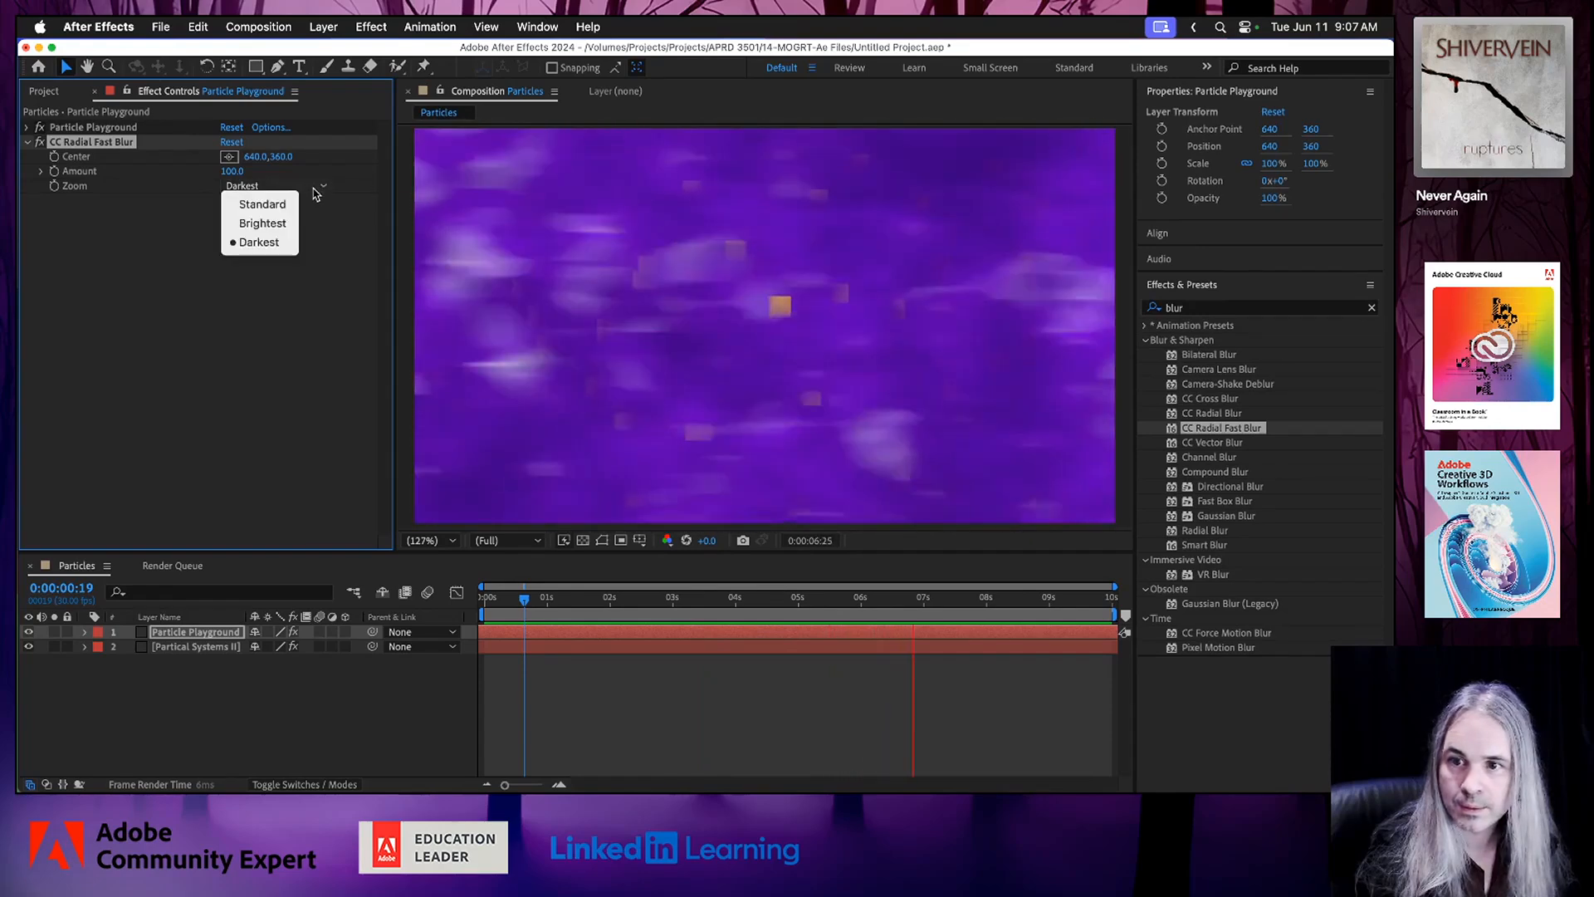
{"action": "left_click", "coordinate": [262, 204]}
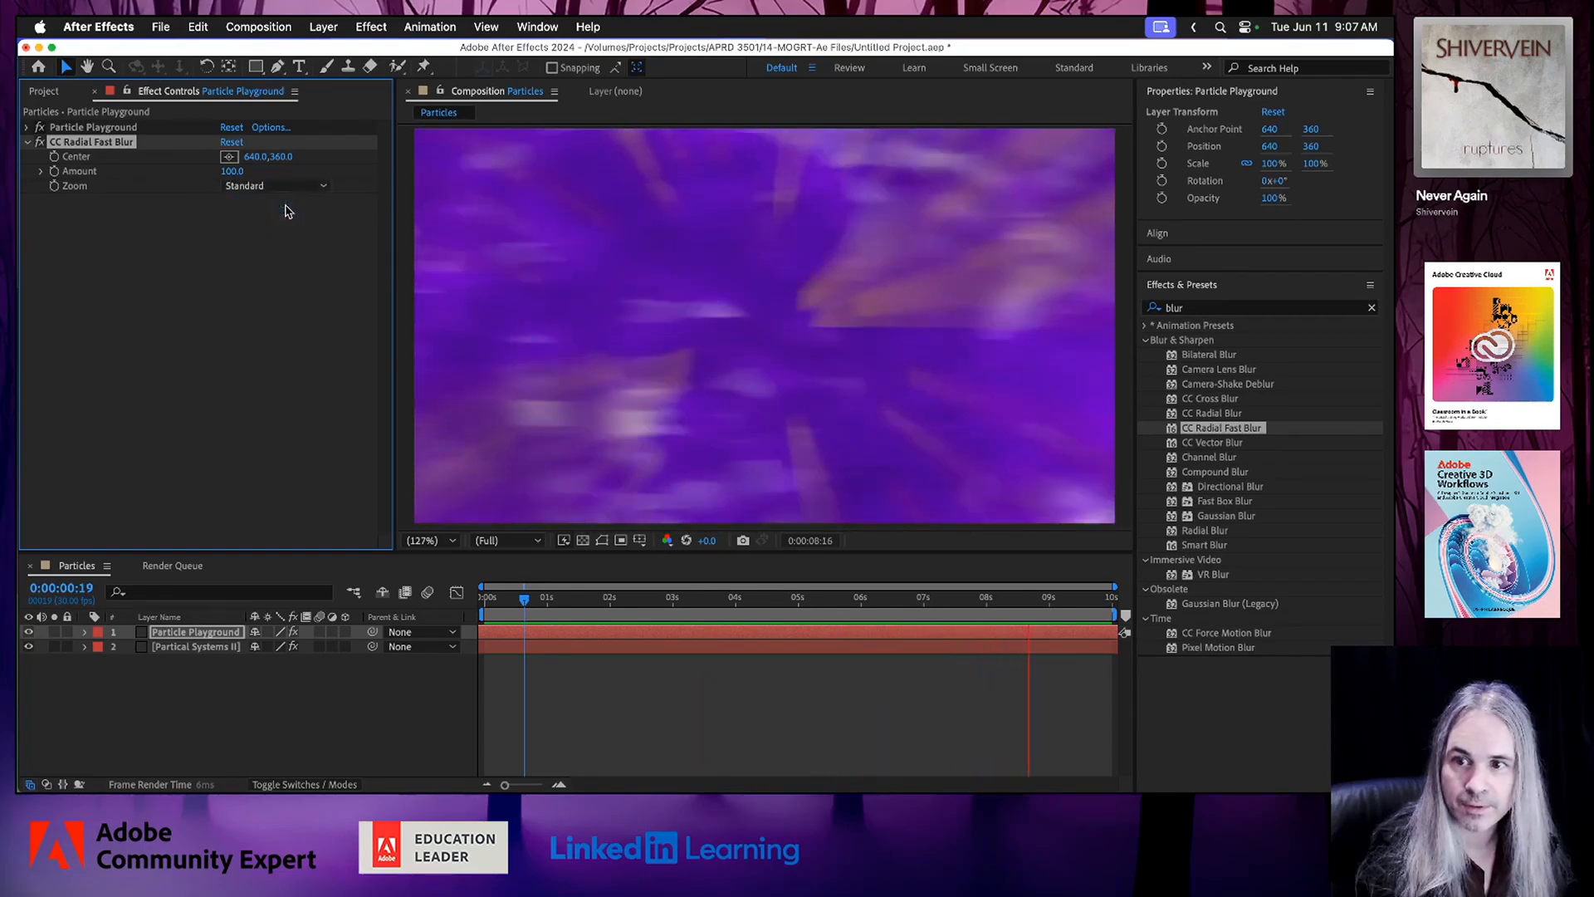
{"action": "left_click", "coordinate": [313, 191]}
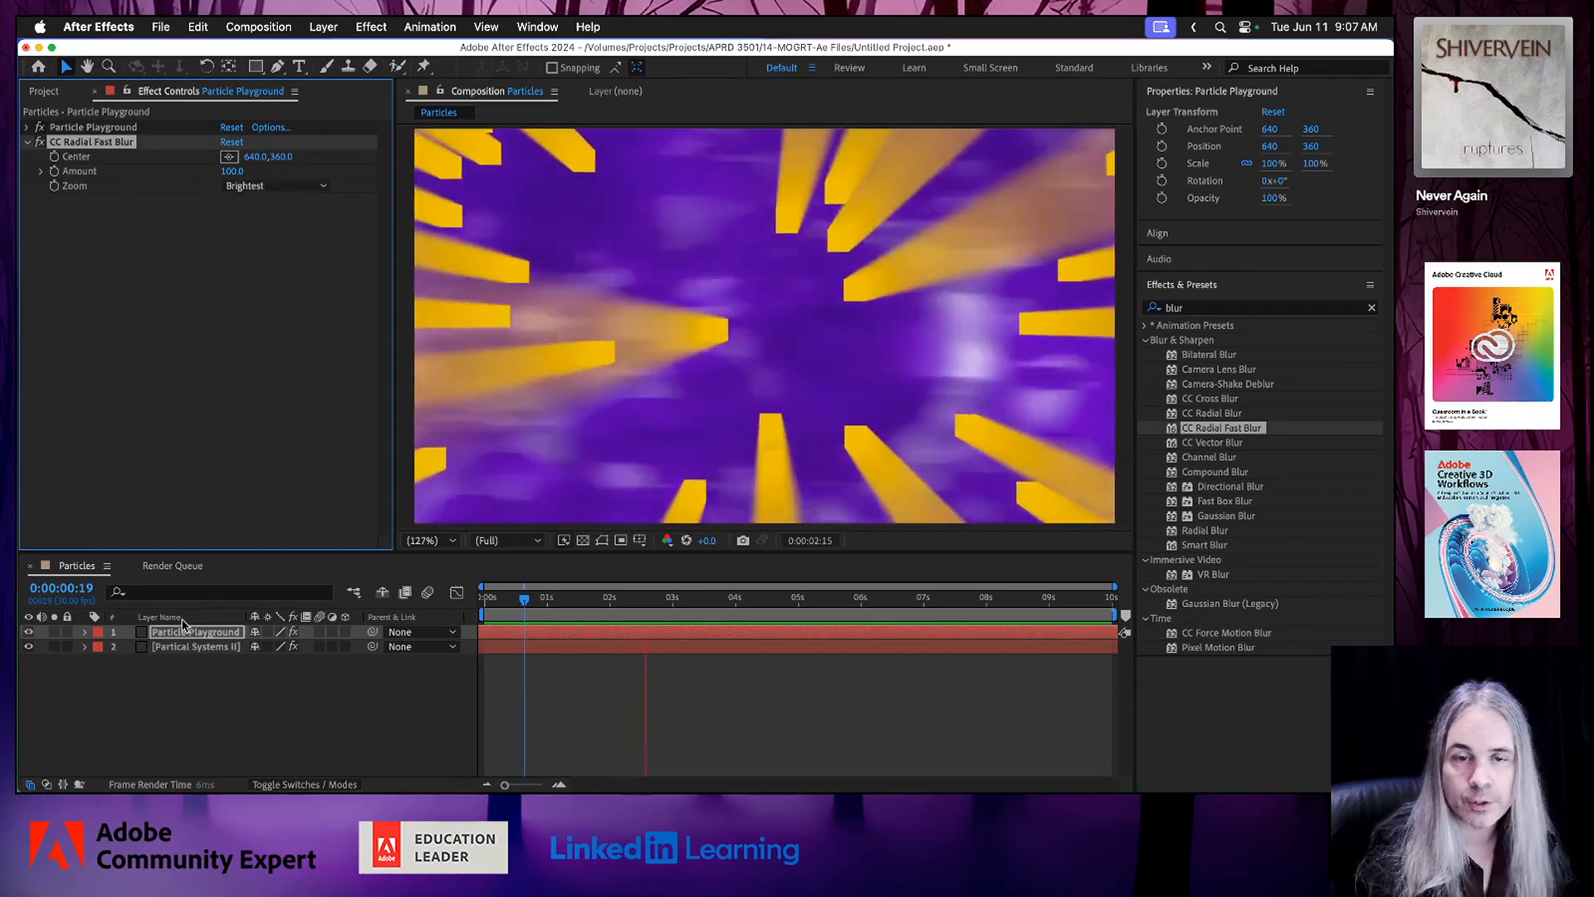
Expand the Particle Playground layer's Transform properties and show the blend mode column for the layers.
{"action": "left_click", "coordinate": [85, 633]}
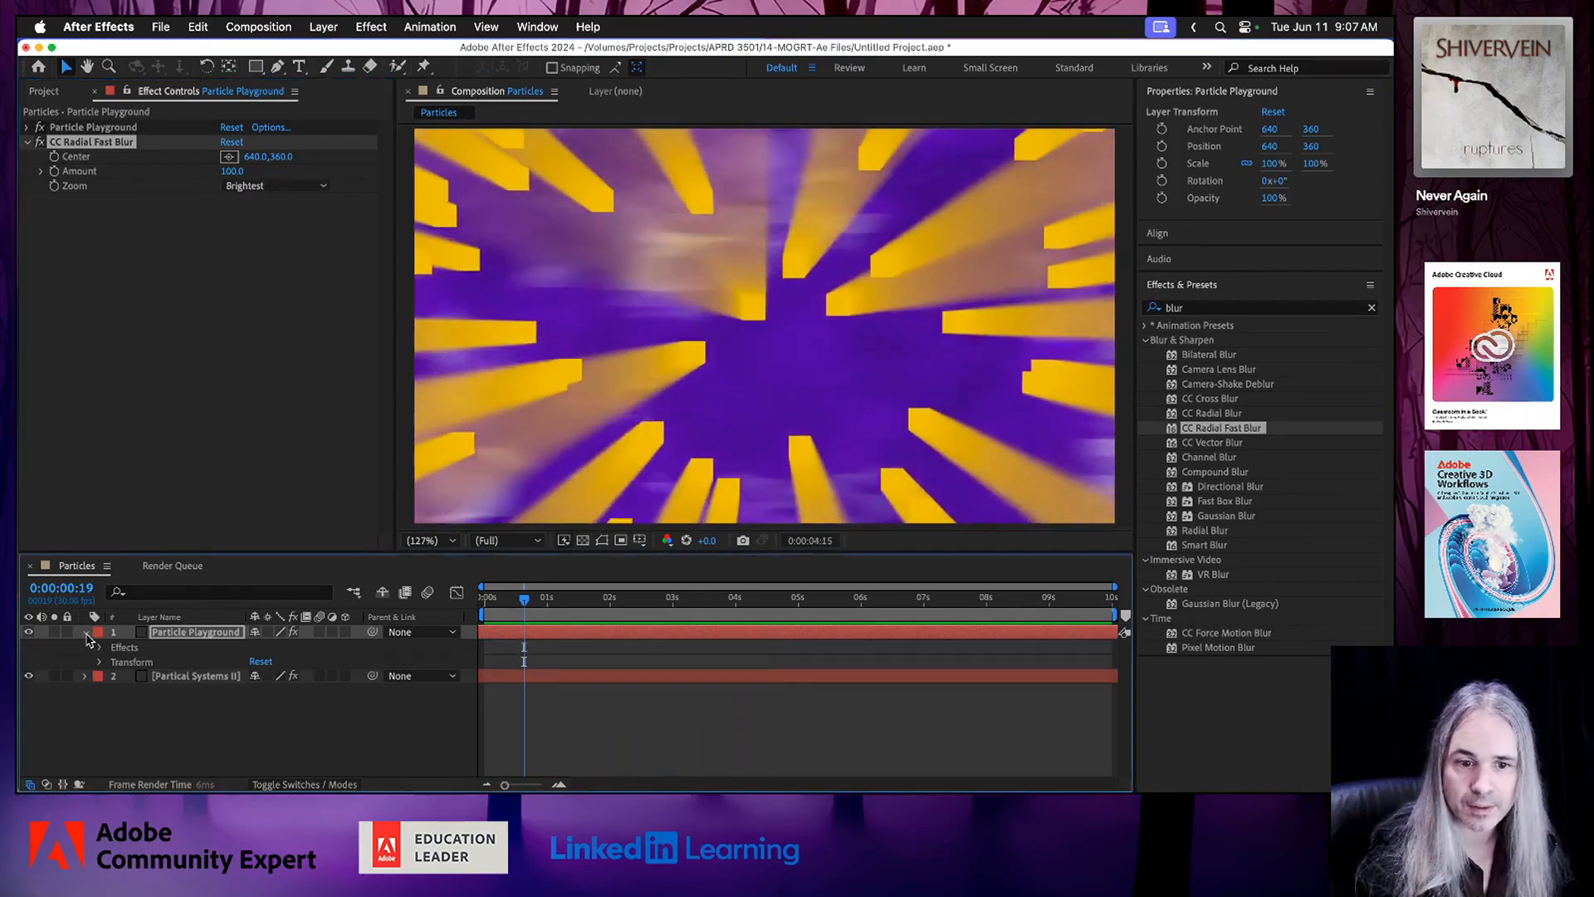
{"action": "left_click", "coordinate": [101, 662]}
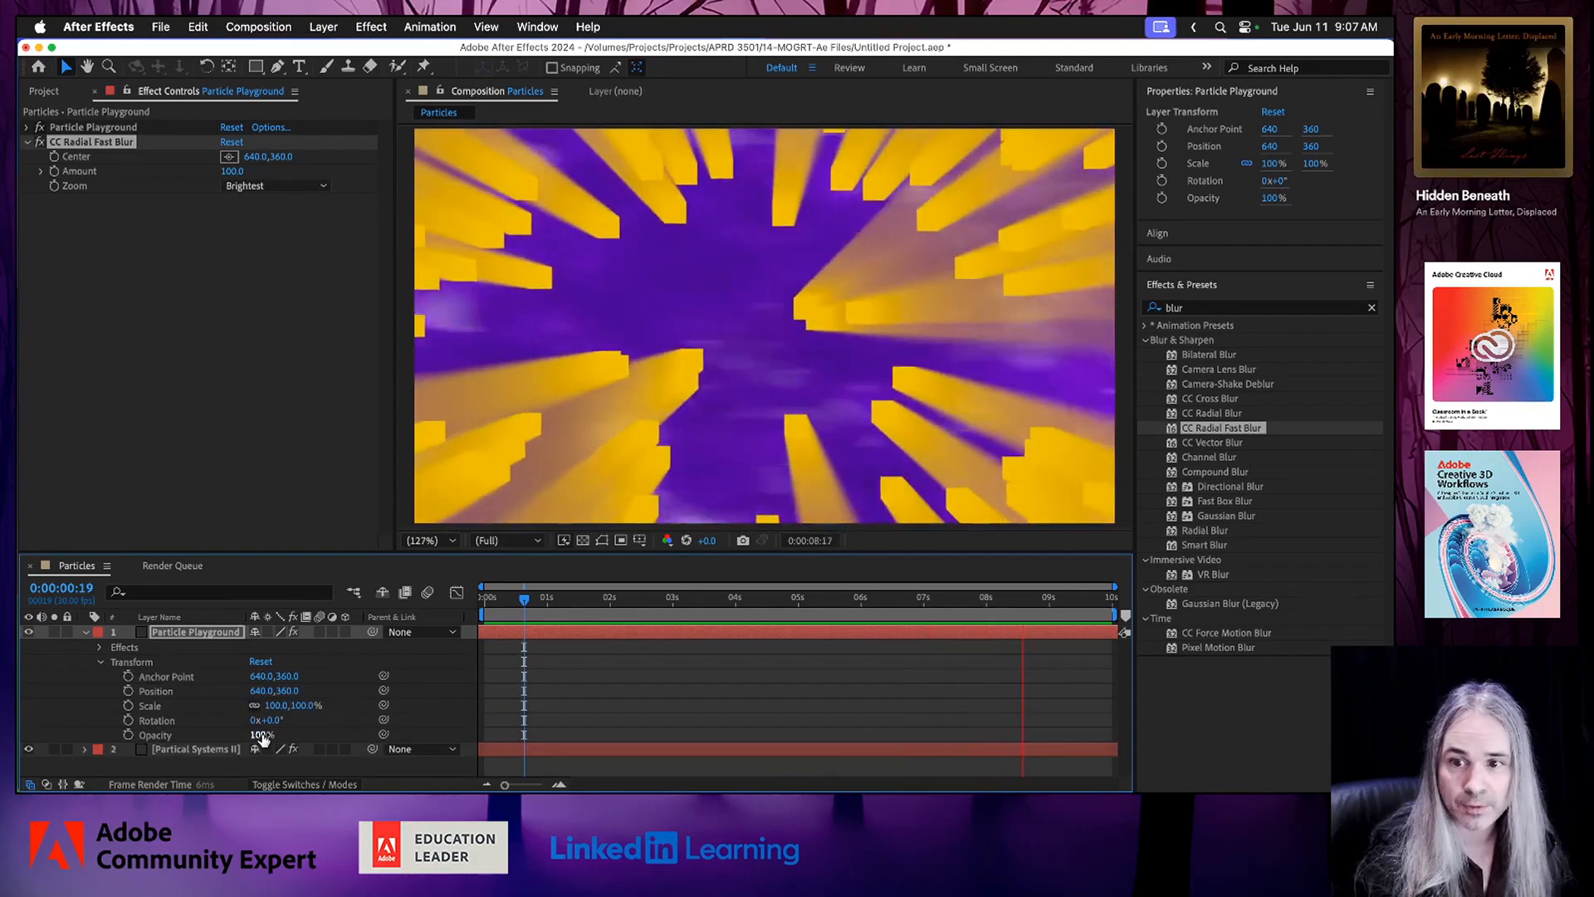
{"action": "left_click", "coordinate": [303, 785]}
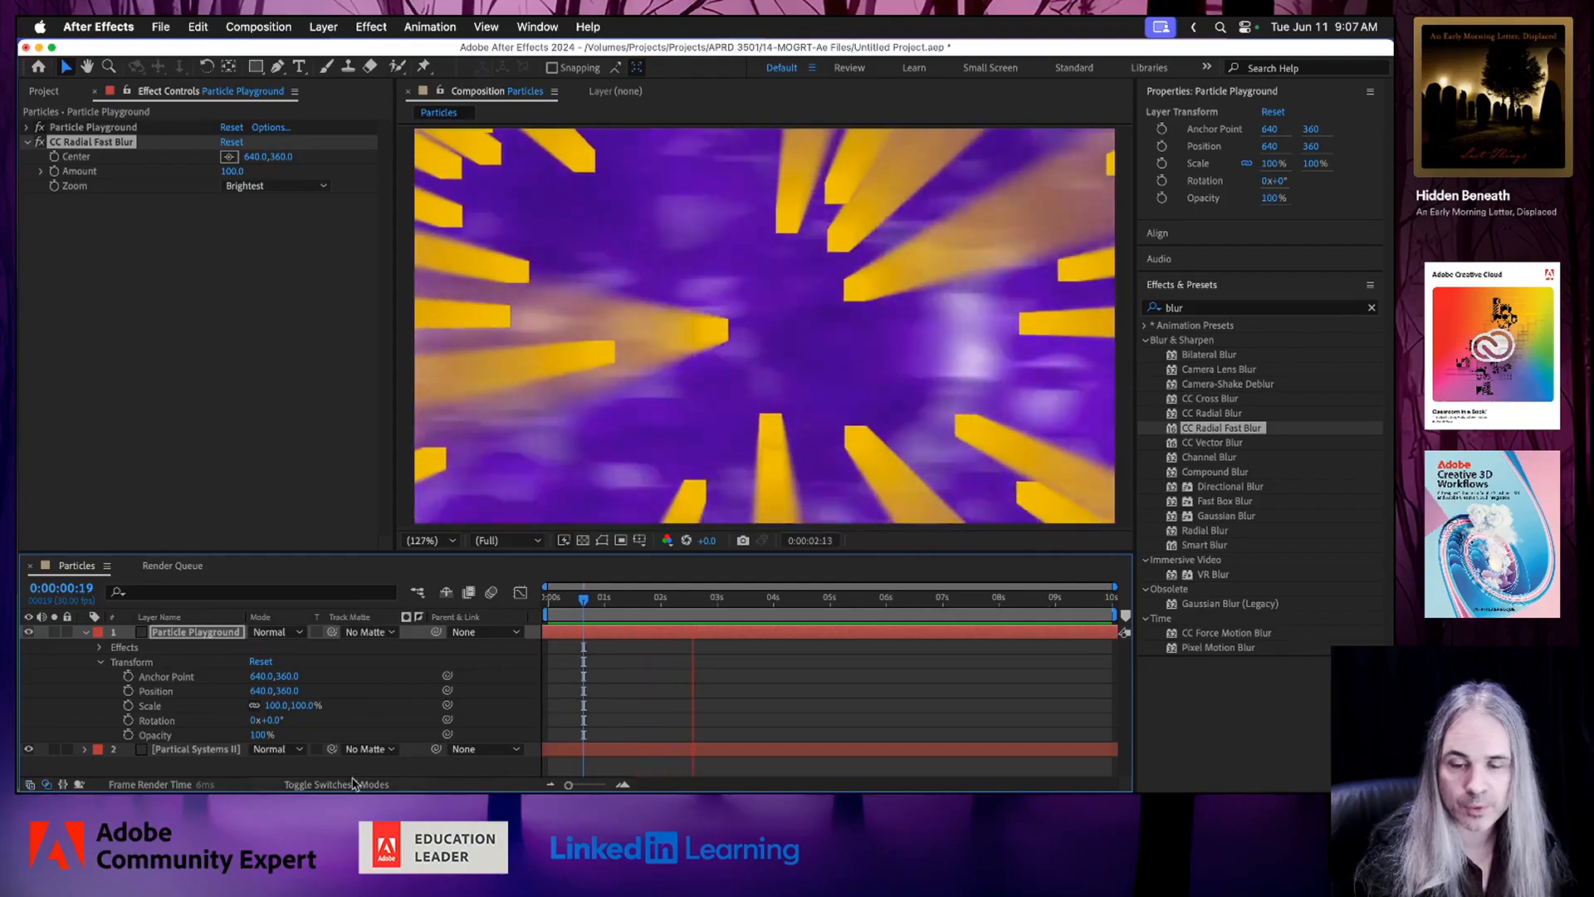
{"action": "left_click", "coordinate": [345, 785]}
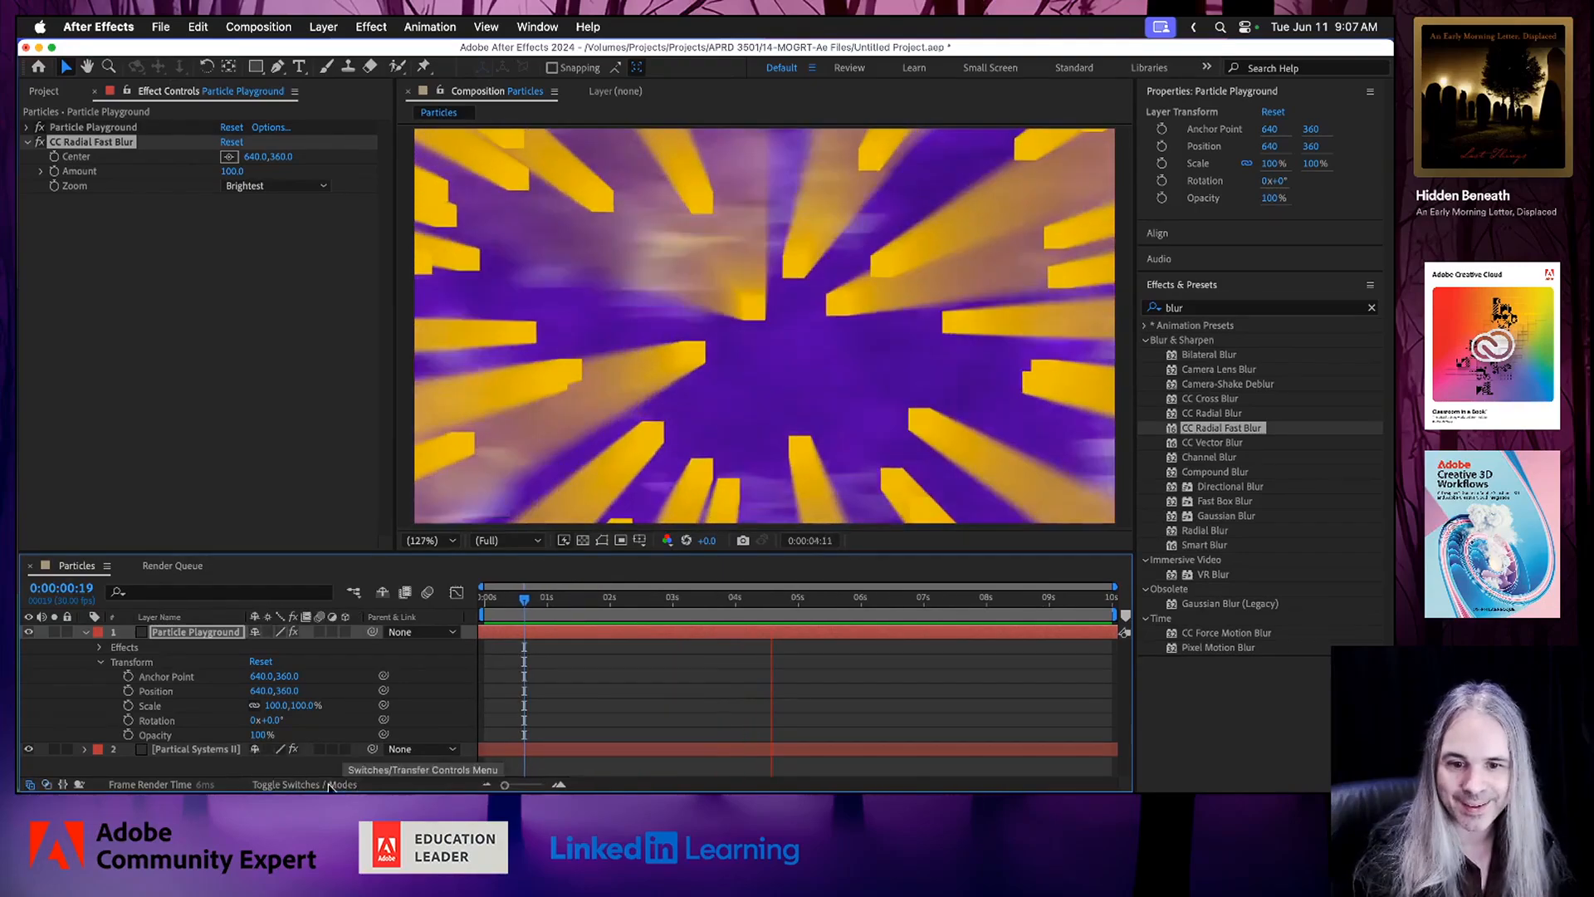
{"action": "left_click", "coordinate": [313, 785]}
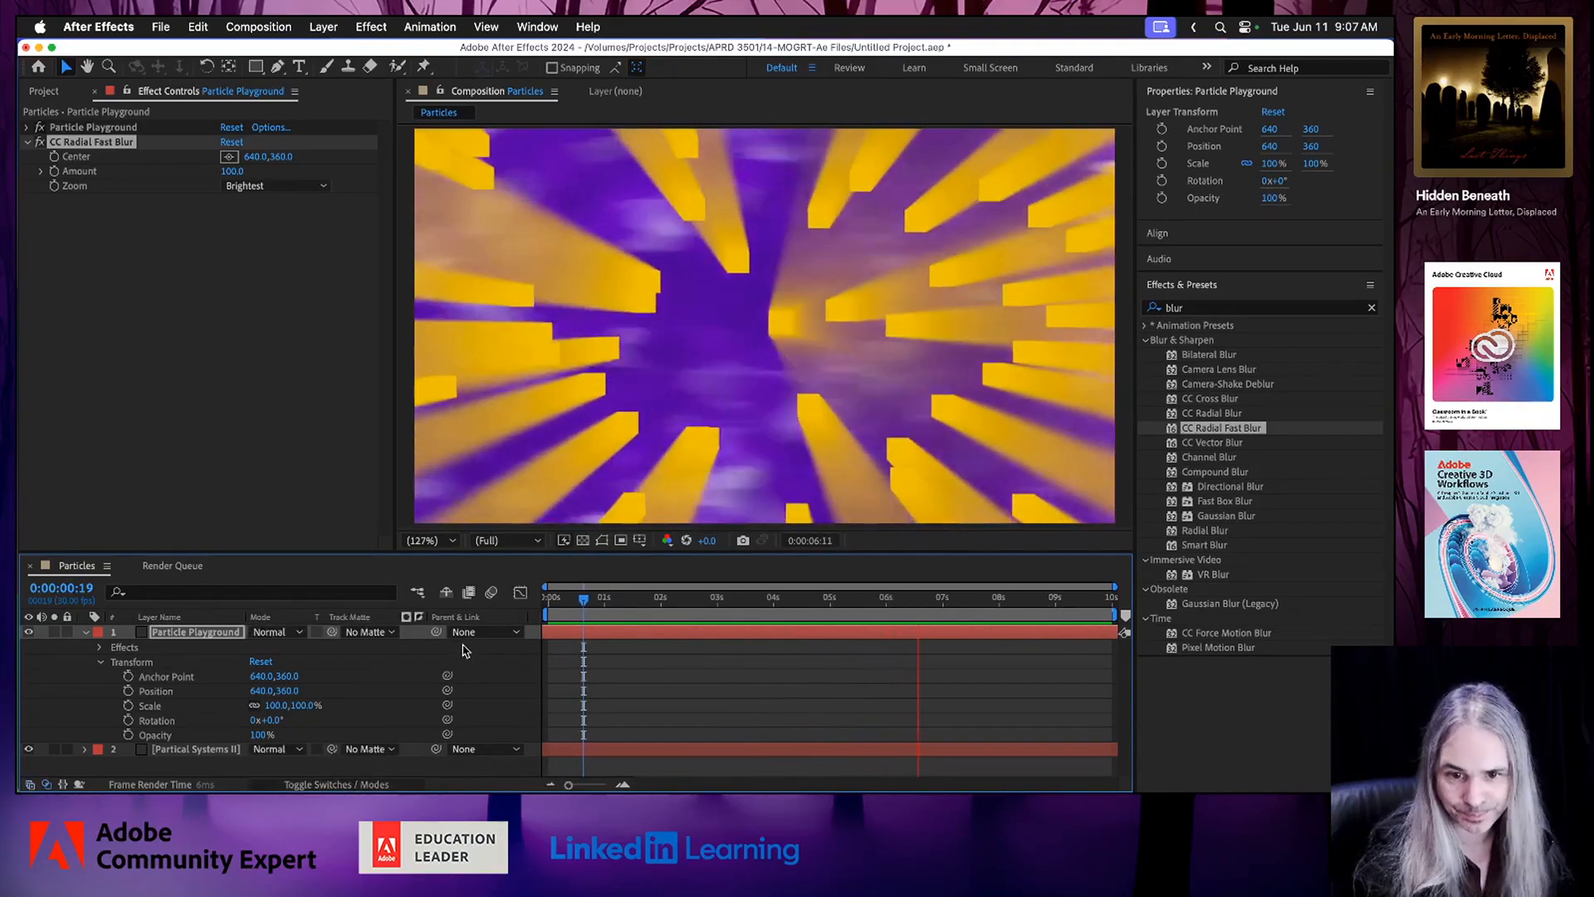
Try the Color Burn and Overlay blend modes on the Particle Playground layer.
{"action": "left_click", "coordinate": [292, 633]}
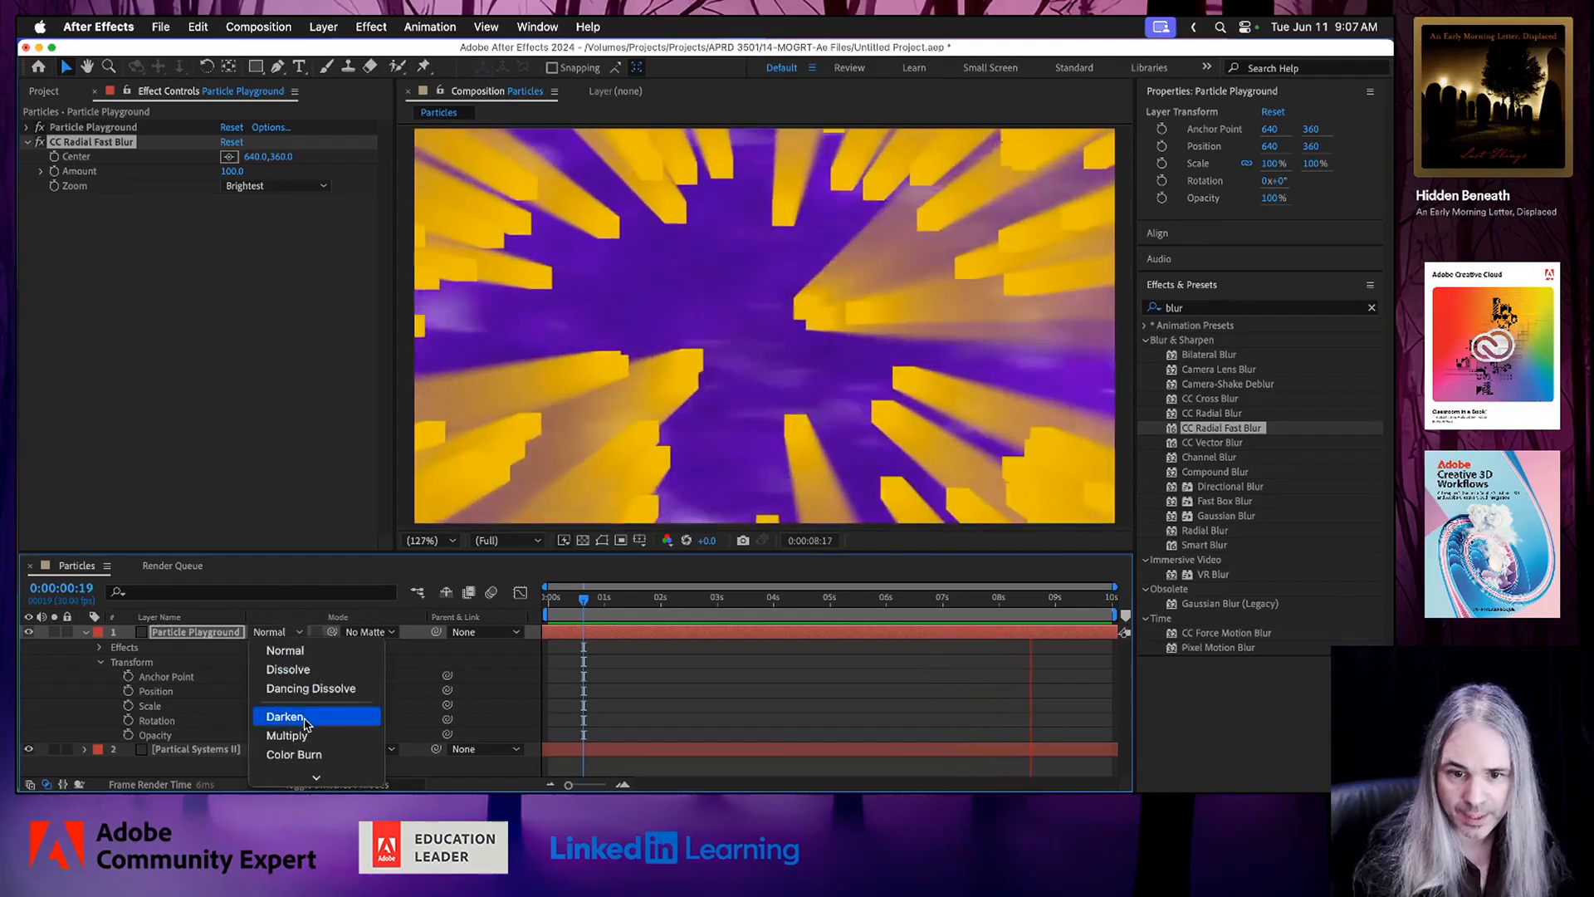
{"action": "mouse_move", "coordinate": [311, 776]}
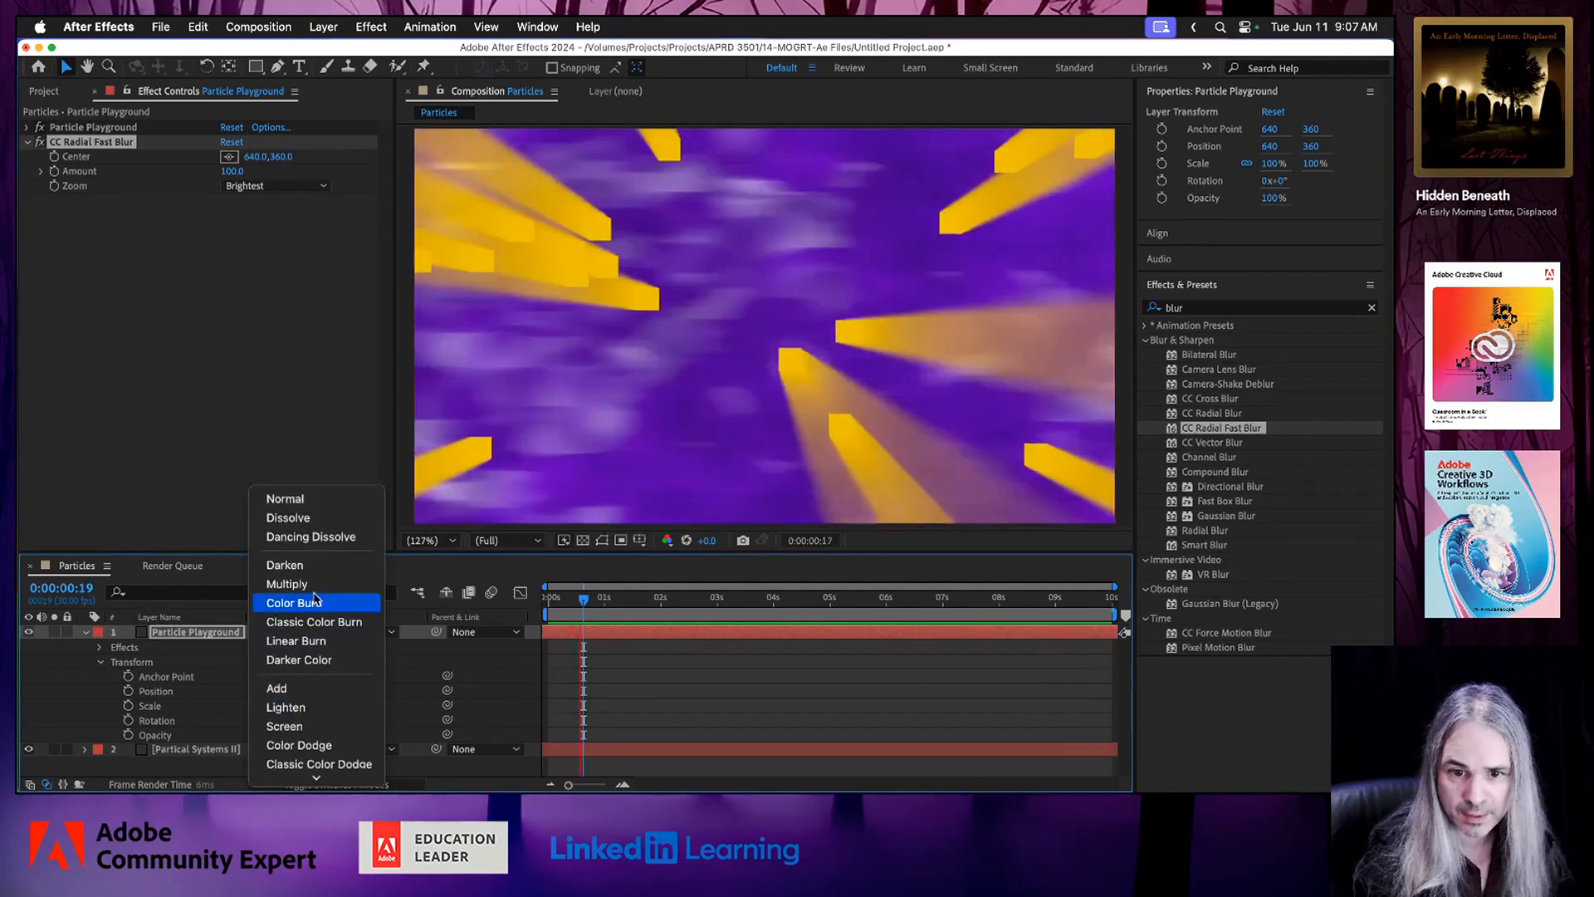
{"action": "left_click", "coordinate": [315, 604]}
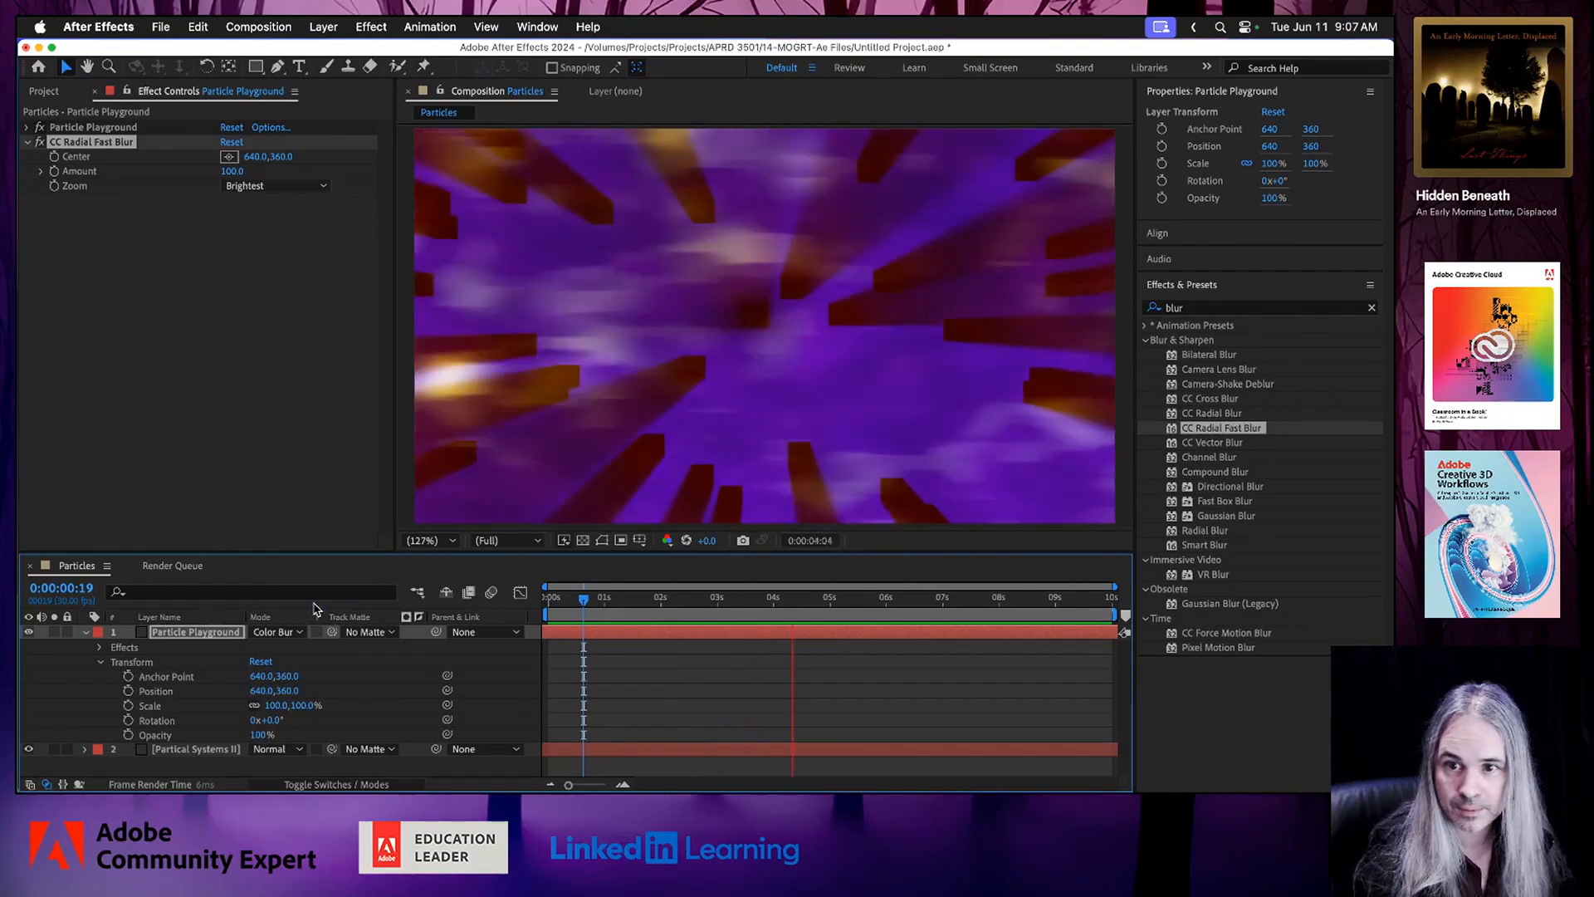
{"action": "left_click", "coordinate": [297, 634]}
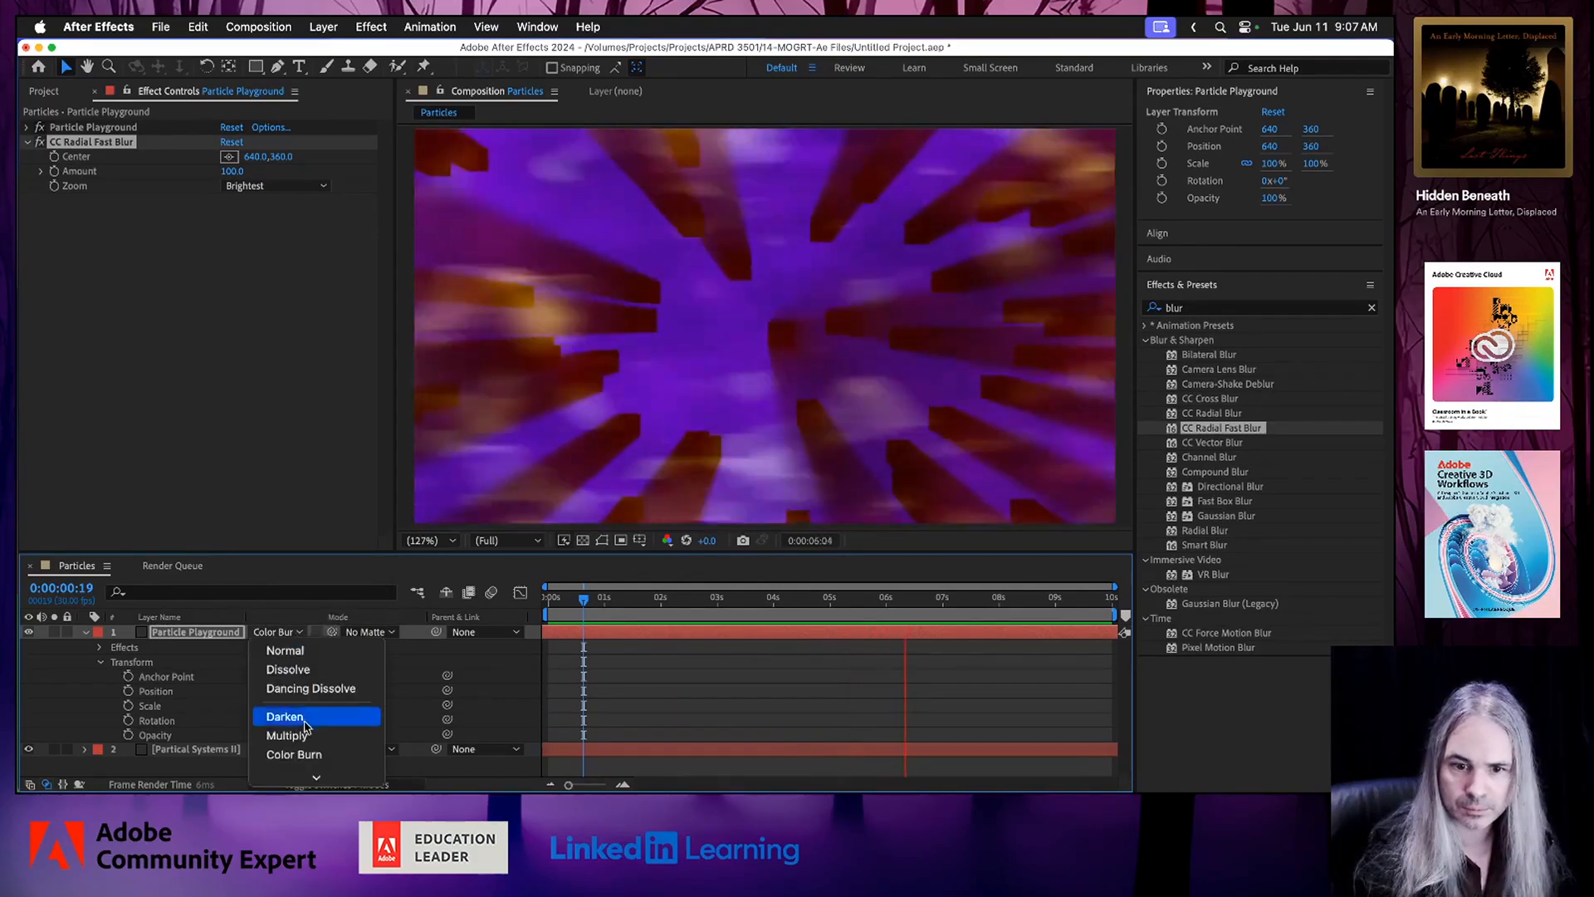
{"action": "mouse_move", "coordinate": [316, 776]}
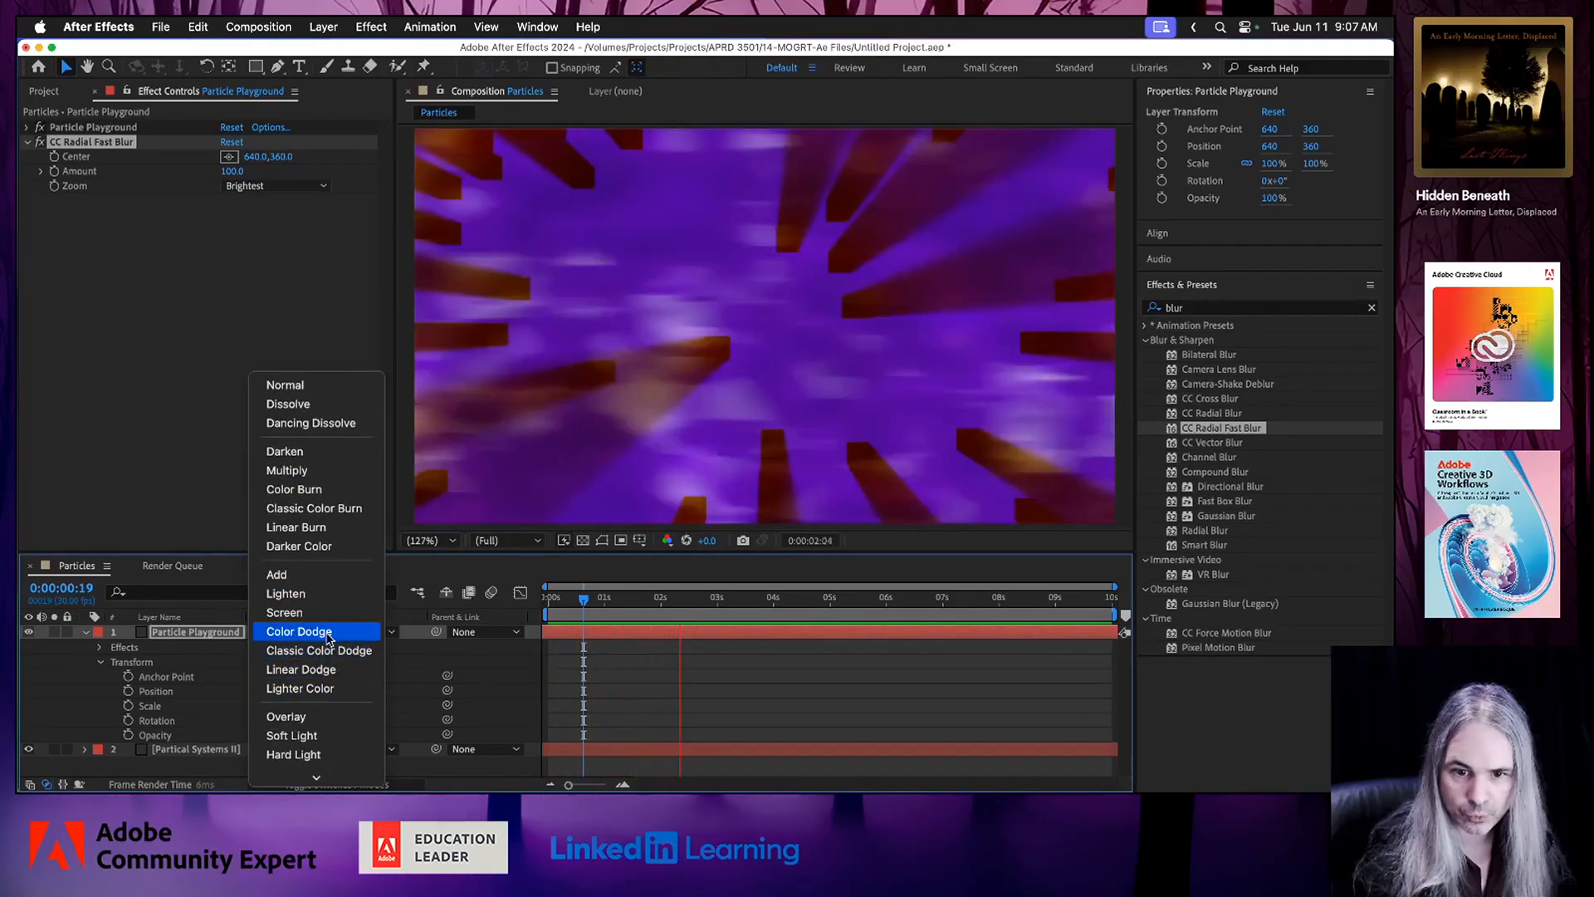
{"action": "left_click", "coordinate": [328, 717]}
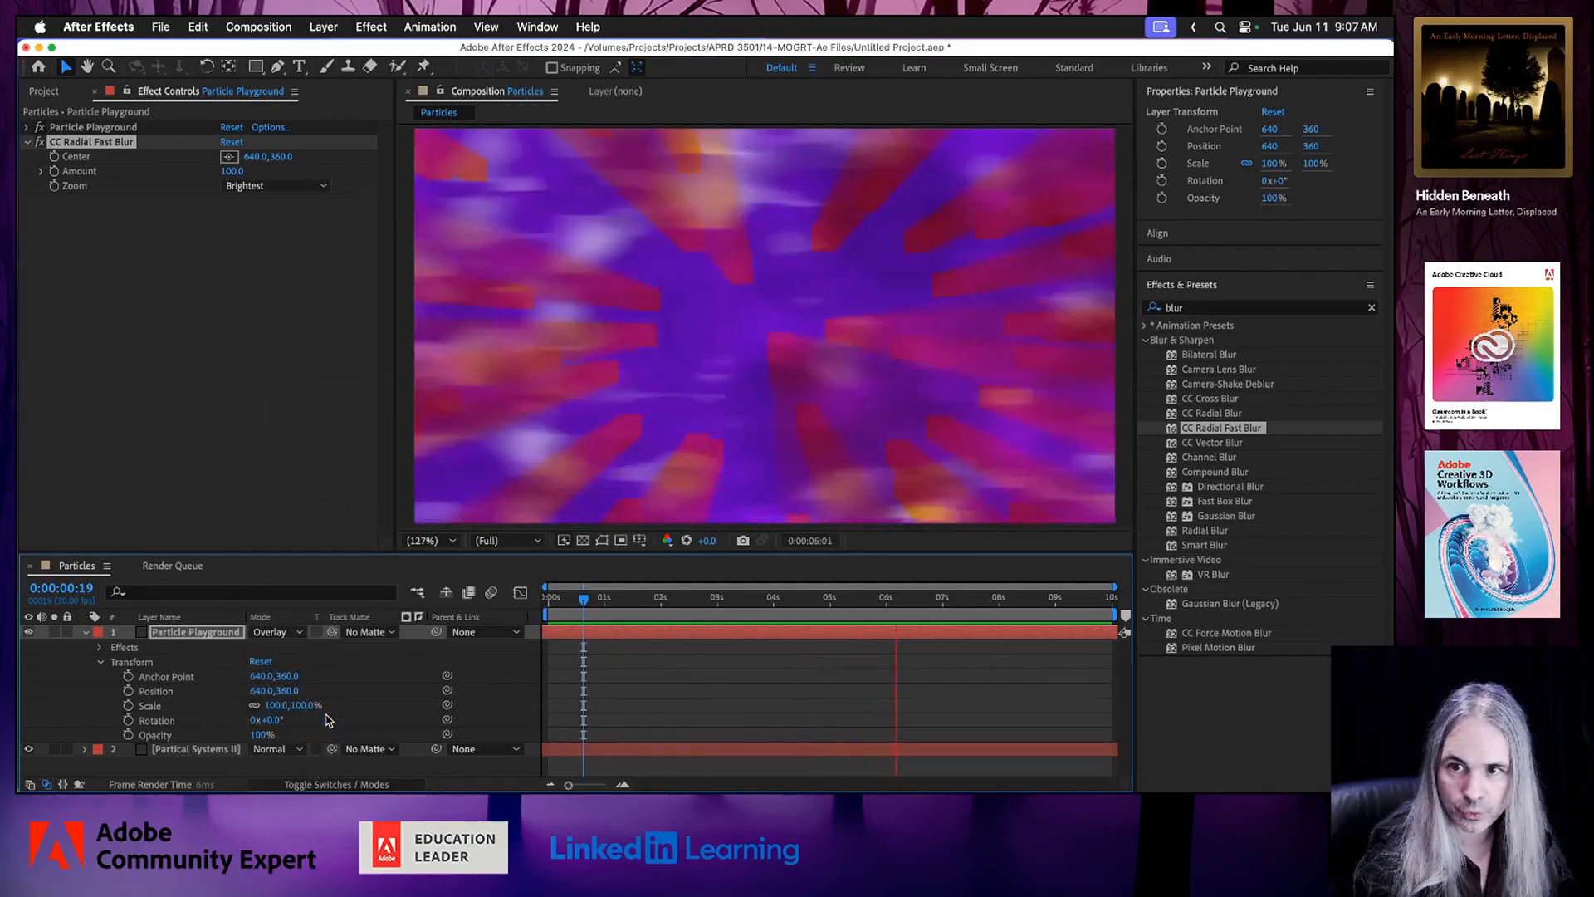
Set the Particle Playground layer's blend mode to Soft Light.
{"action": "left_click", "coordinate": [292, 632]}
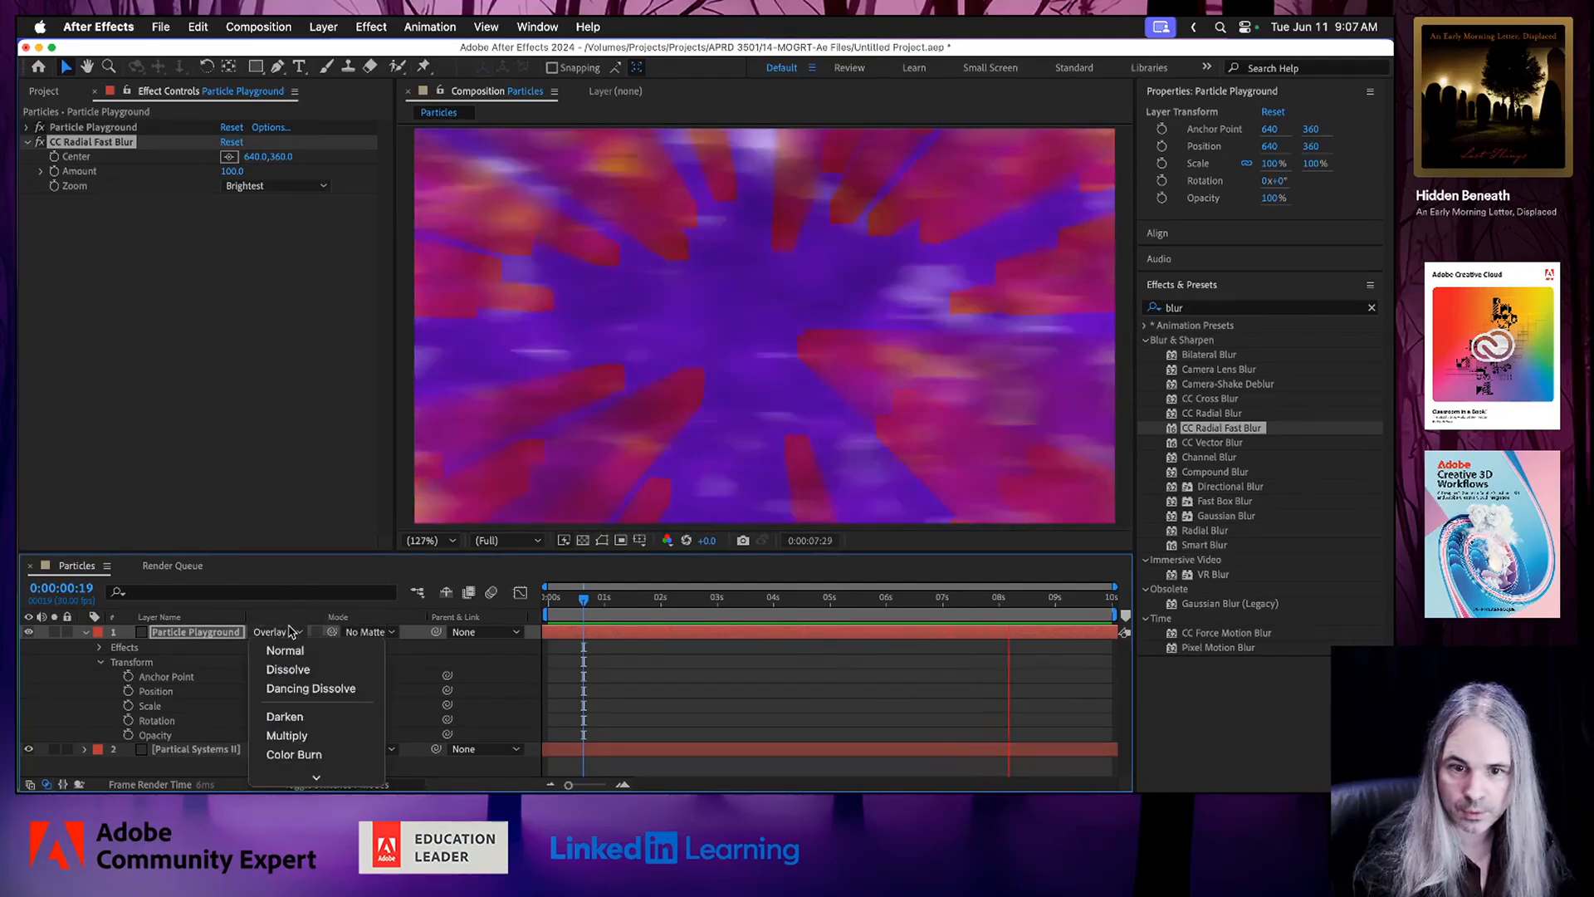
{"action": "mouse_move", "coordinate": [304, 784]}
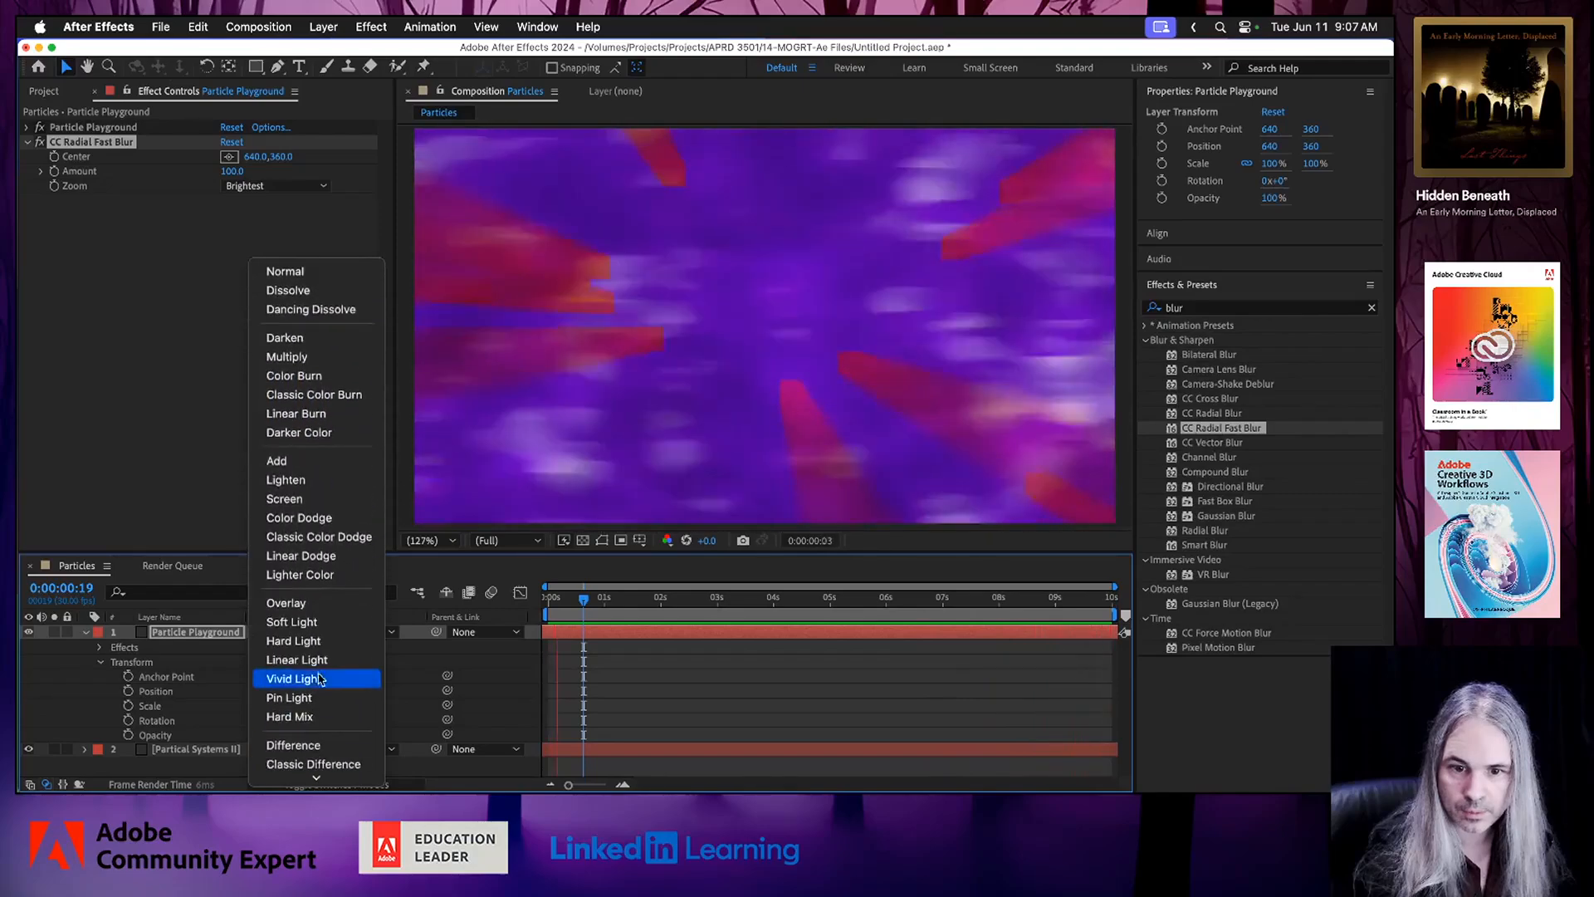
{"action": "left_click", "coordinate": [292, 622]}
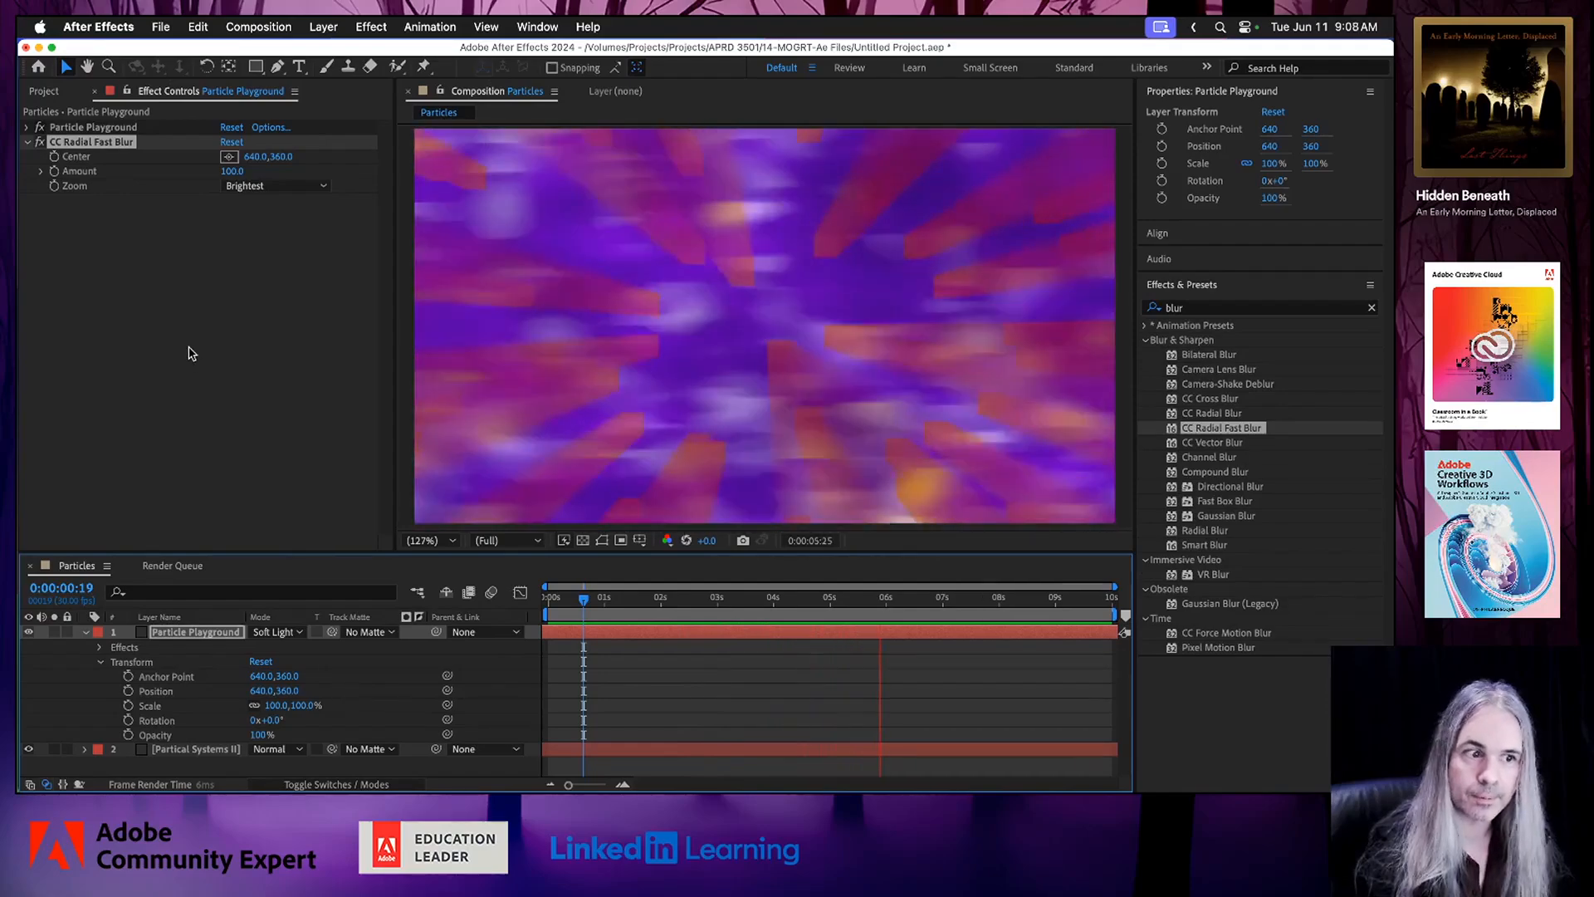
{"action": "left_click", "coordinate": [190, 353]}
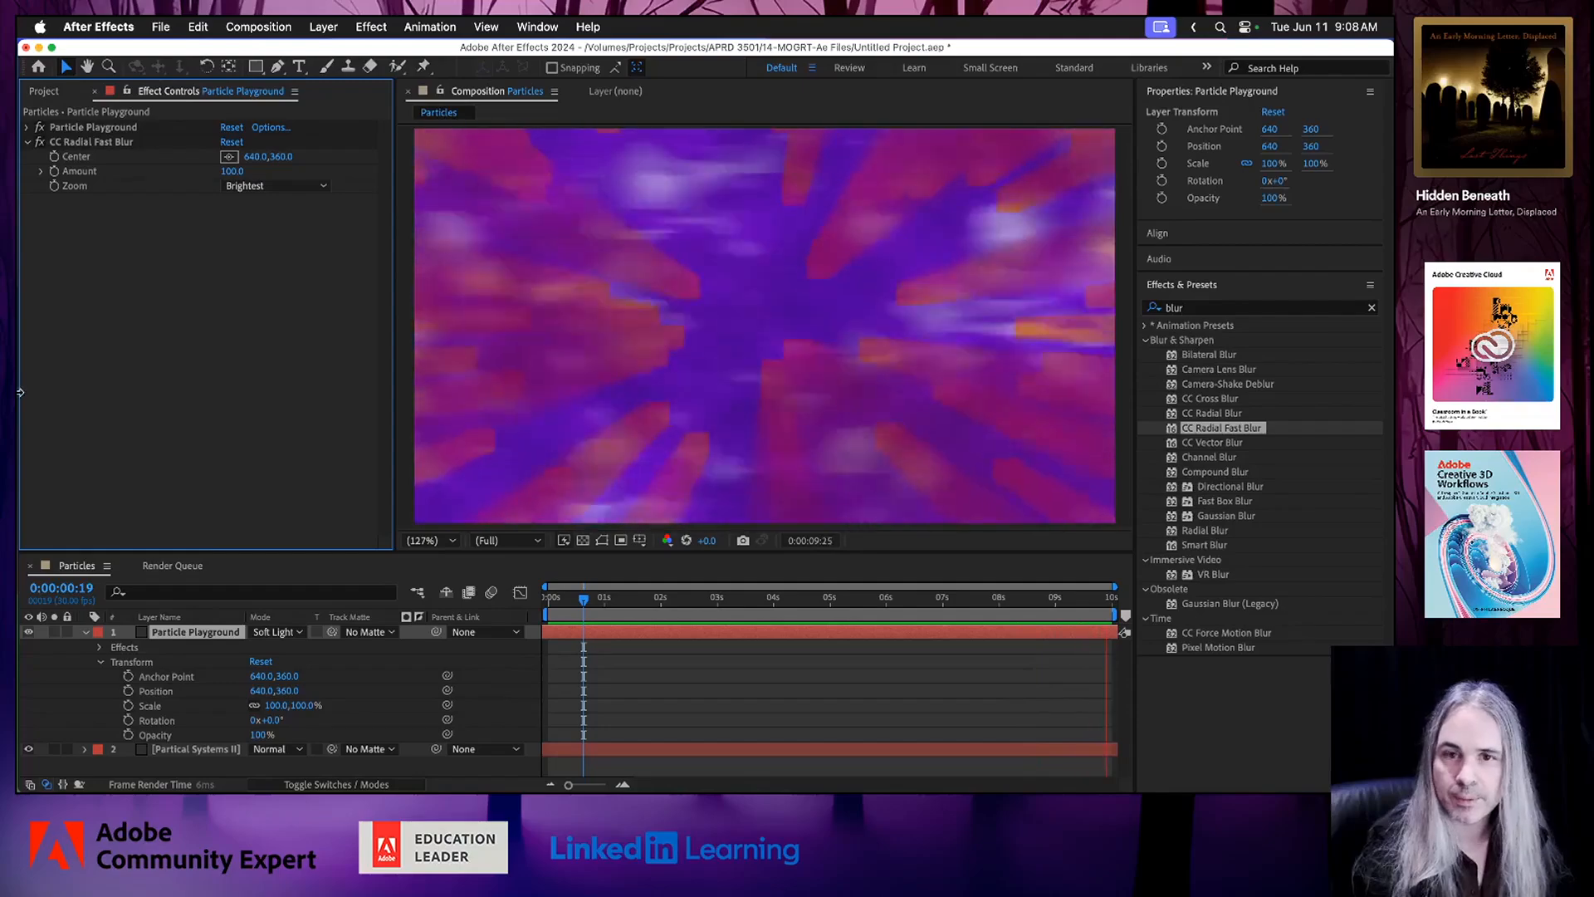
Set the Particle Playground Cannon's Barrel Radius to 586.
{"action": "left_click", "coordinate": [26, 127]}
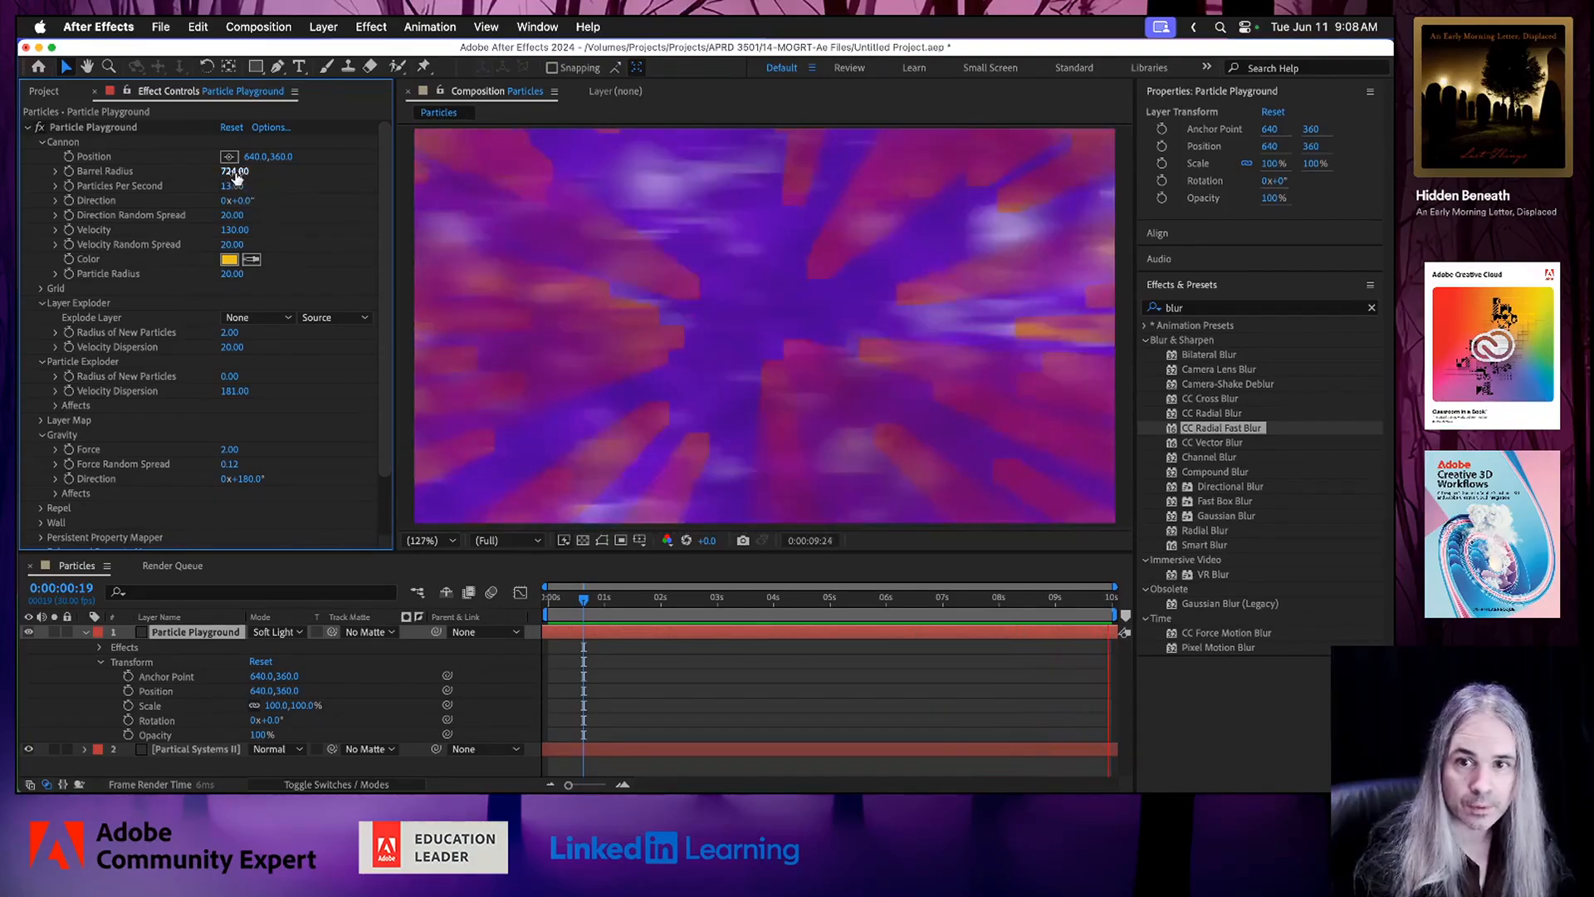
{"action": "left_click_drag", "start_coordinate": [237, 177], "coordinate": [222, 172]}
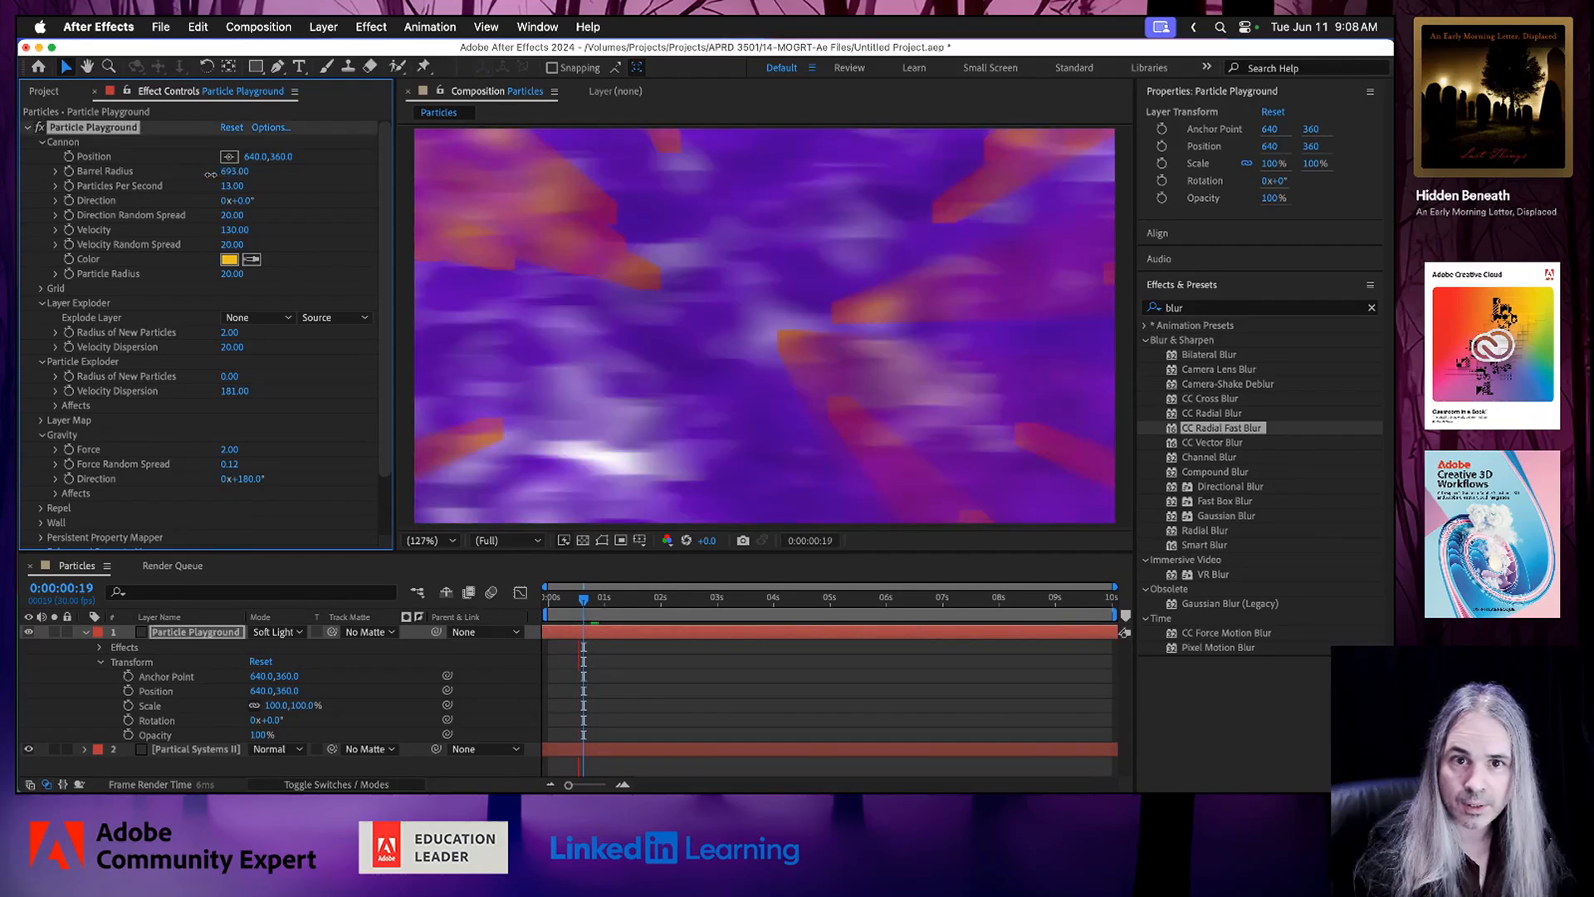
{"action": "left_click_drag", "start_coordinate": [201, 180], "coordinate": [166, 177]}
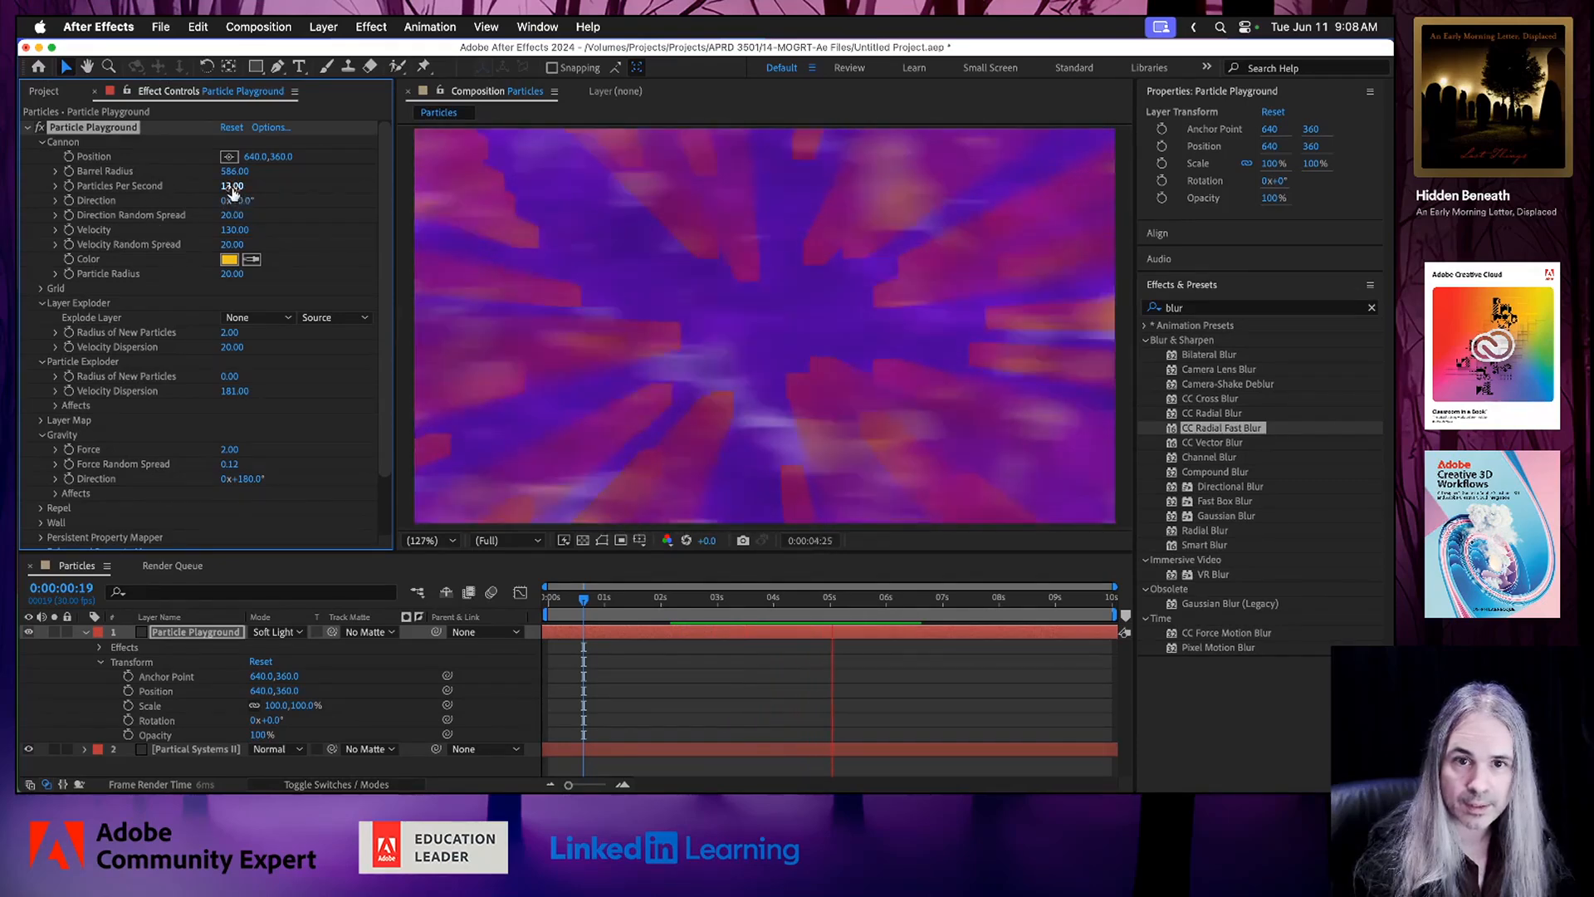
Adjust the Cannon to 22 Particles Per Second, Velocity 81 and Position 642, 360.
{"action": "mouse_move", "coordinate": [233, 186]}
{"action": "left_mouse_down"}
{"action": "mouse_move", "coordinate": [249, 187]}
{"action": "mouse_move", "coordinate": [212, 190]}
{"action": "left_mouse_up"}
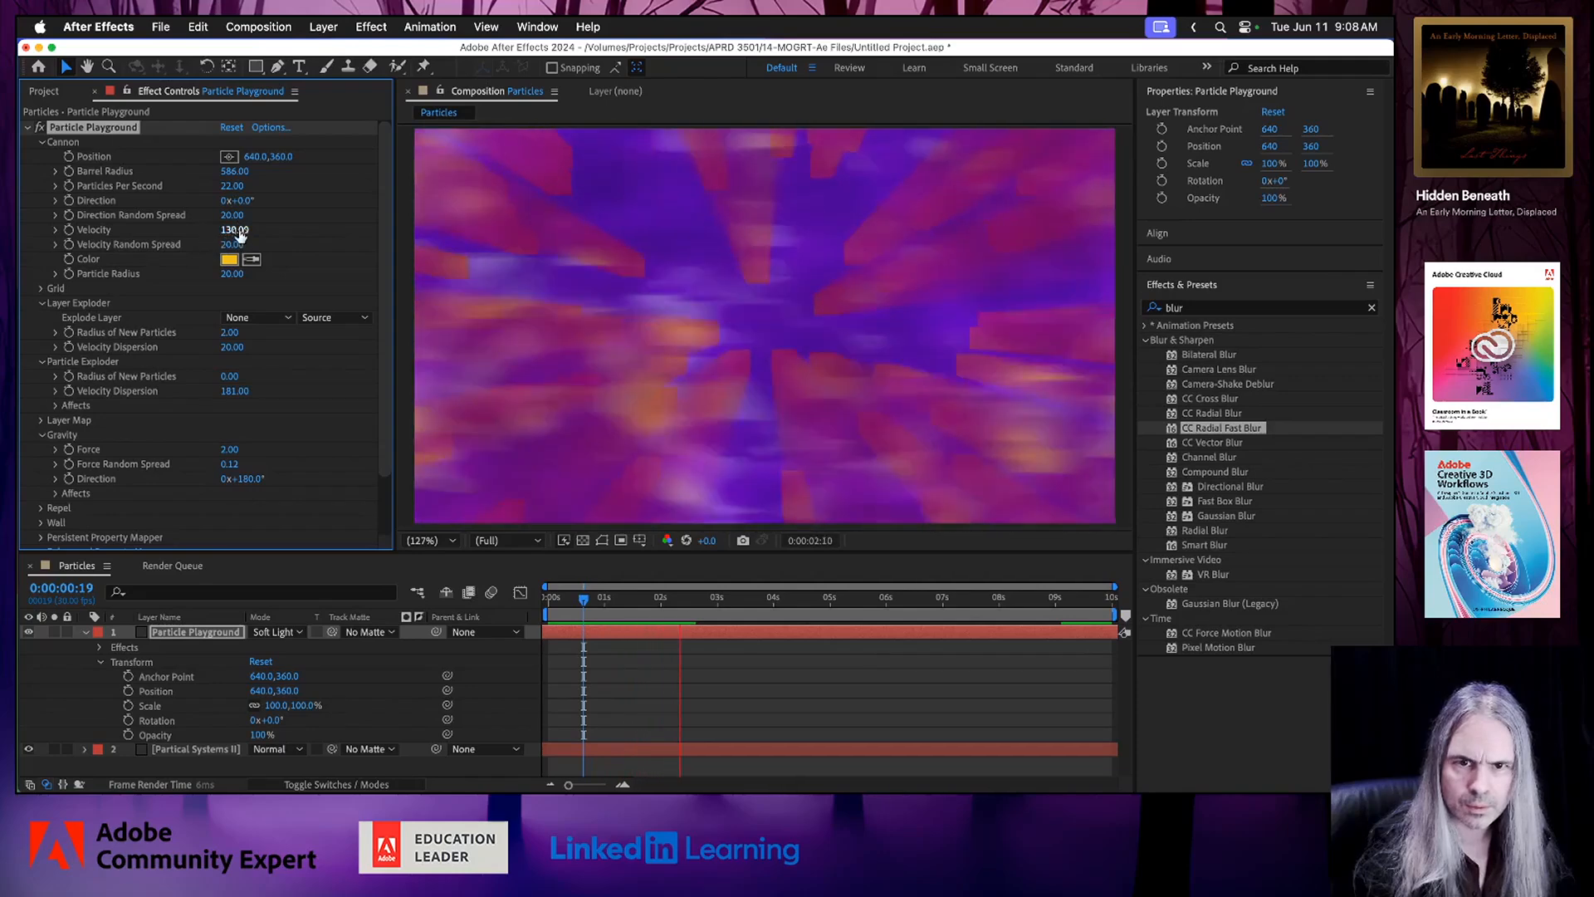
{"action": "left_click_drag", "start_coordinate": [236, 235], "coordinate": [213, 232]}
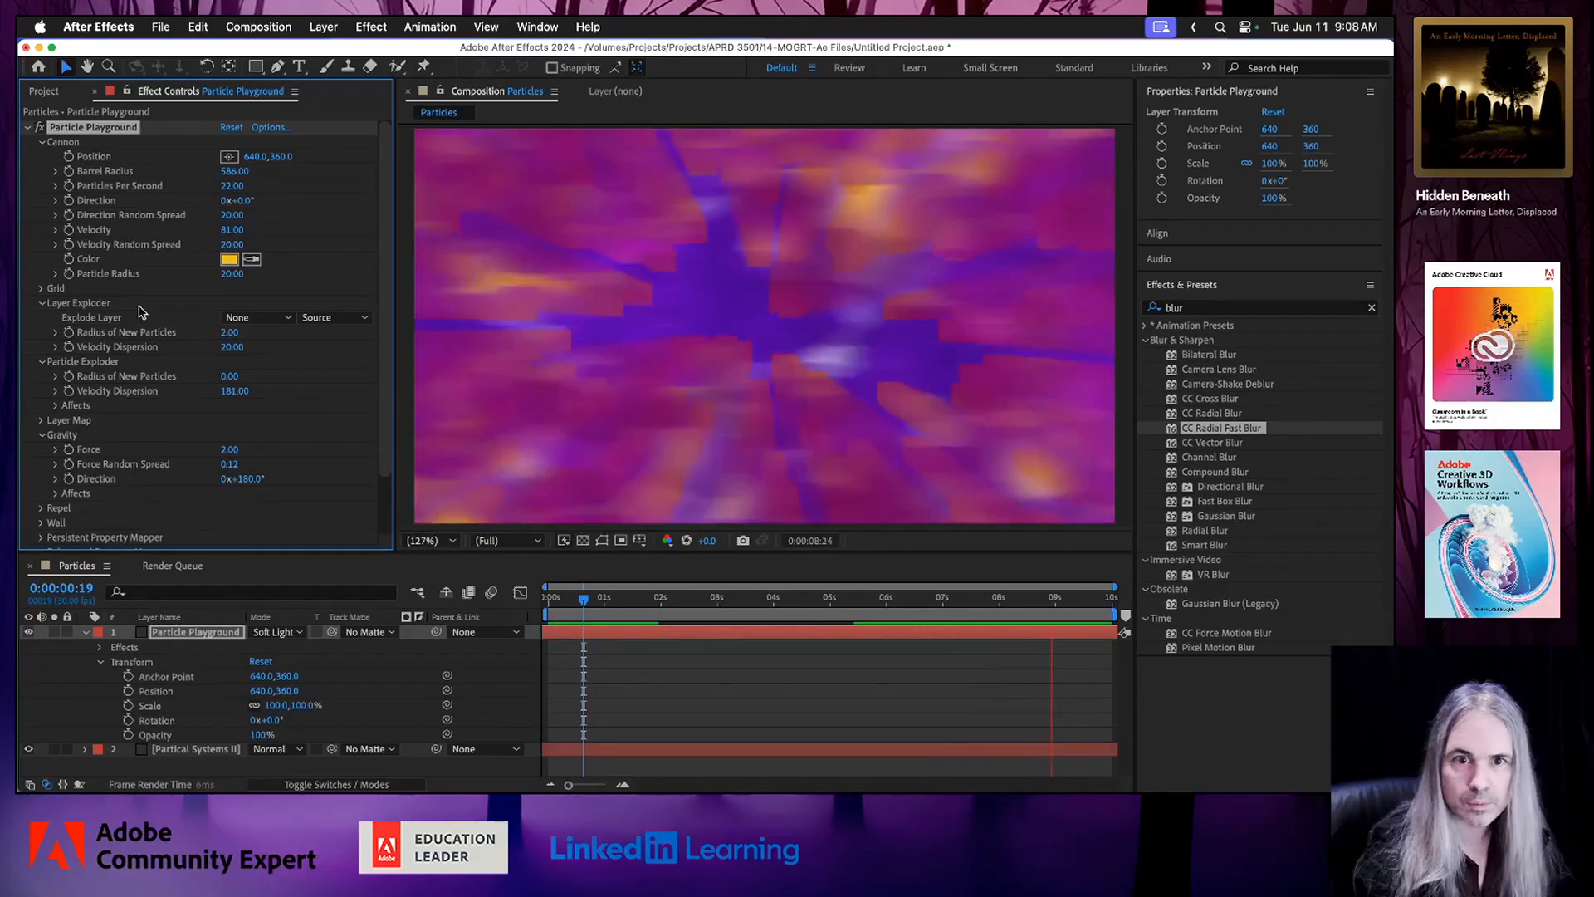
{"action": "mouse_move", "coordinate": [254, 161]}
{"action": "left_mouse_down"}
{"action": "mouse_move", "coordinate": [333, 158]}
{"action": "mouse_move", "coordinate": [255, 158]}
{"action": "left_mouse_up"}
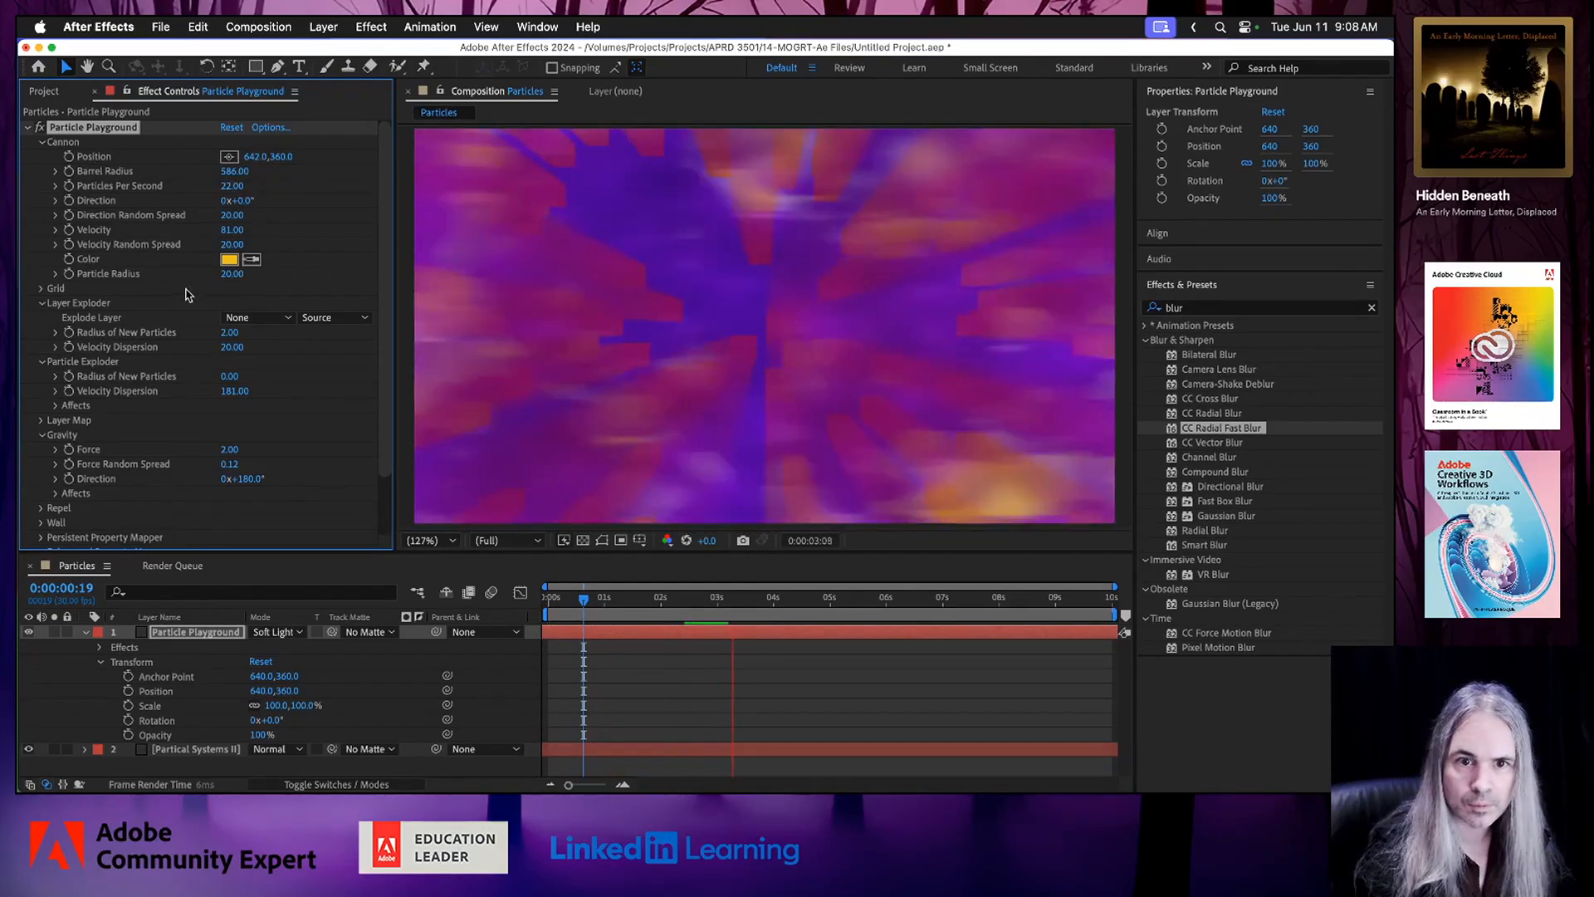
Try negative and stronger Gravity Force values for the particles and settle on 25.72.
{"action": "scroll", "coordinate": [286, 424], "scroll_direction": "down", "scroll_amount": 2}
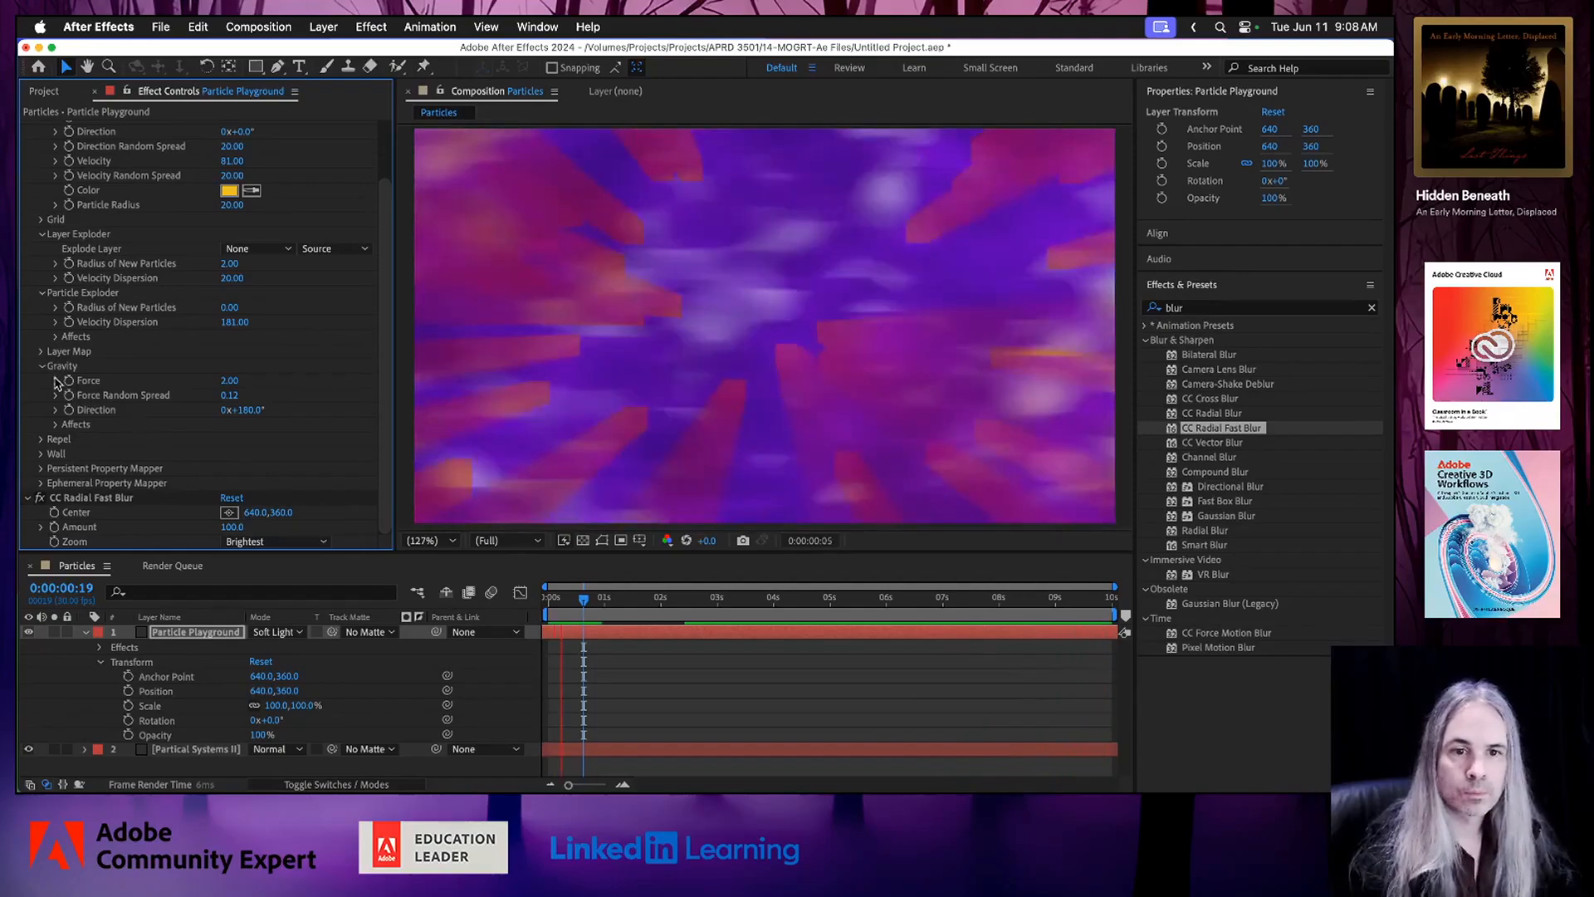
{"action": "left_click", "coordinate": [56, 381]}
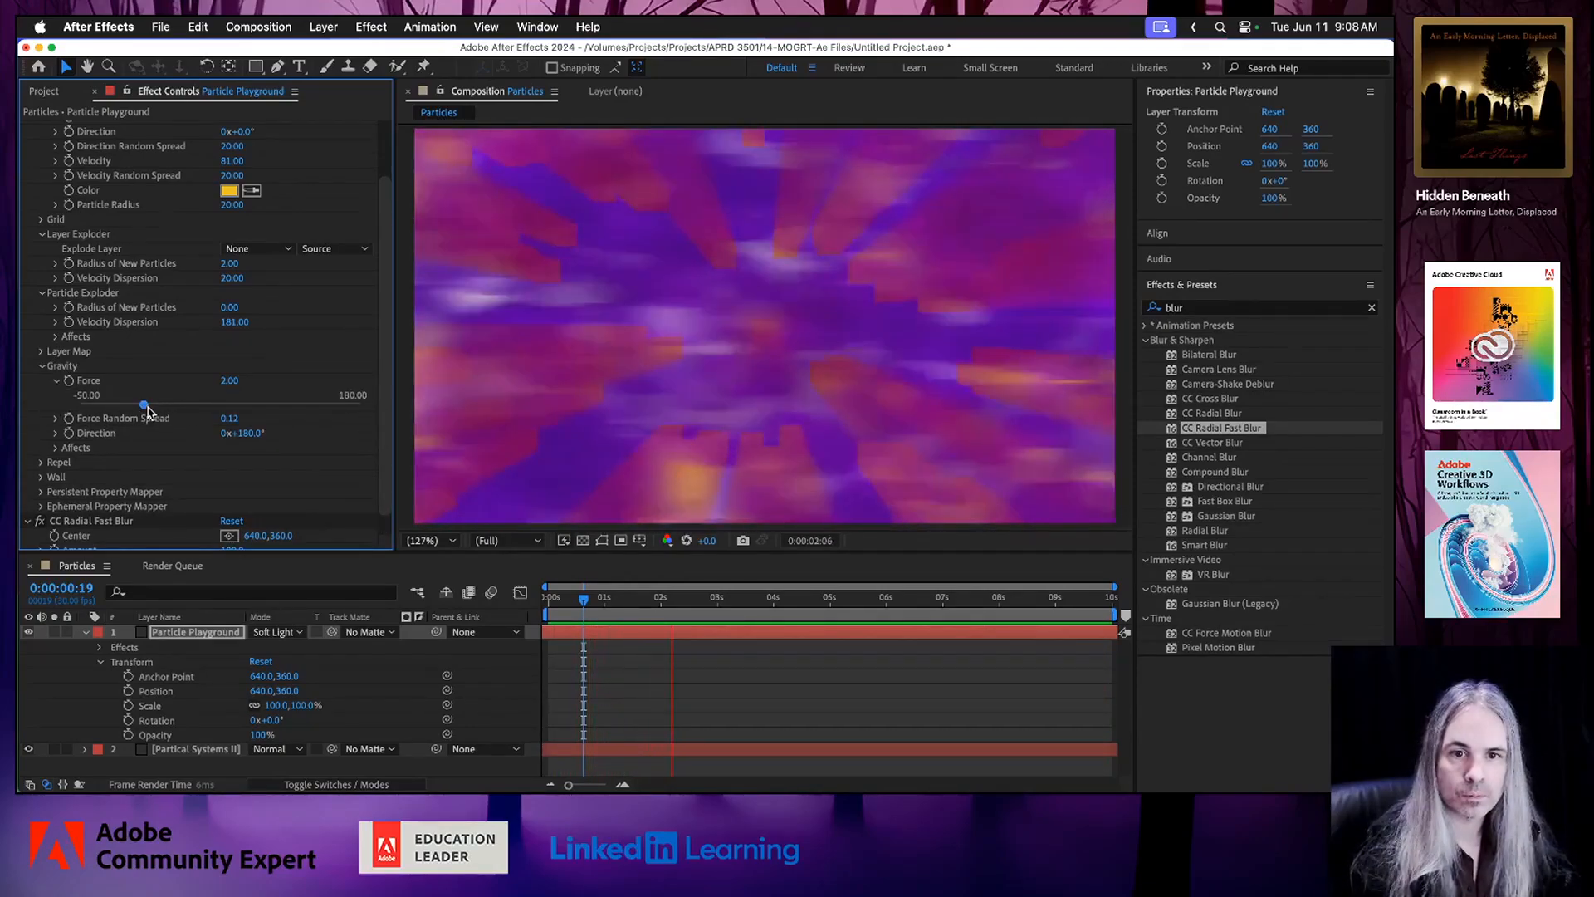
{"action": "left_click_drag", "start_coordinate": [144, 407], "coordinate": [134, 408]}
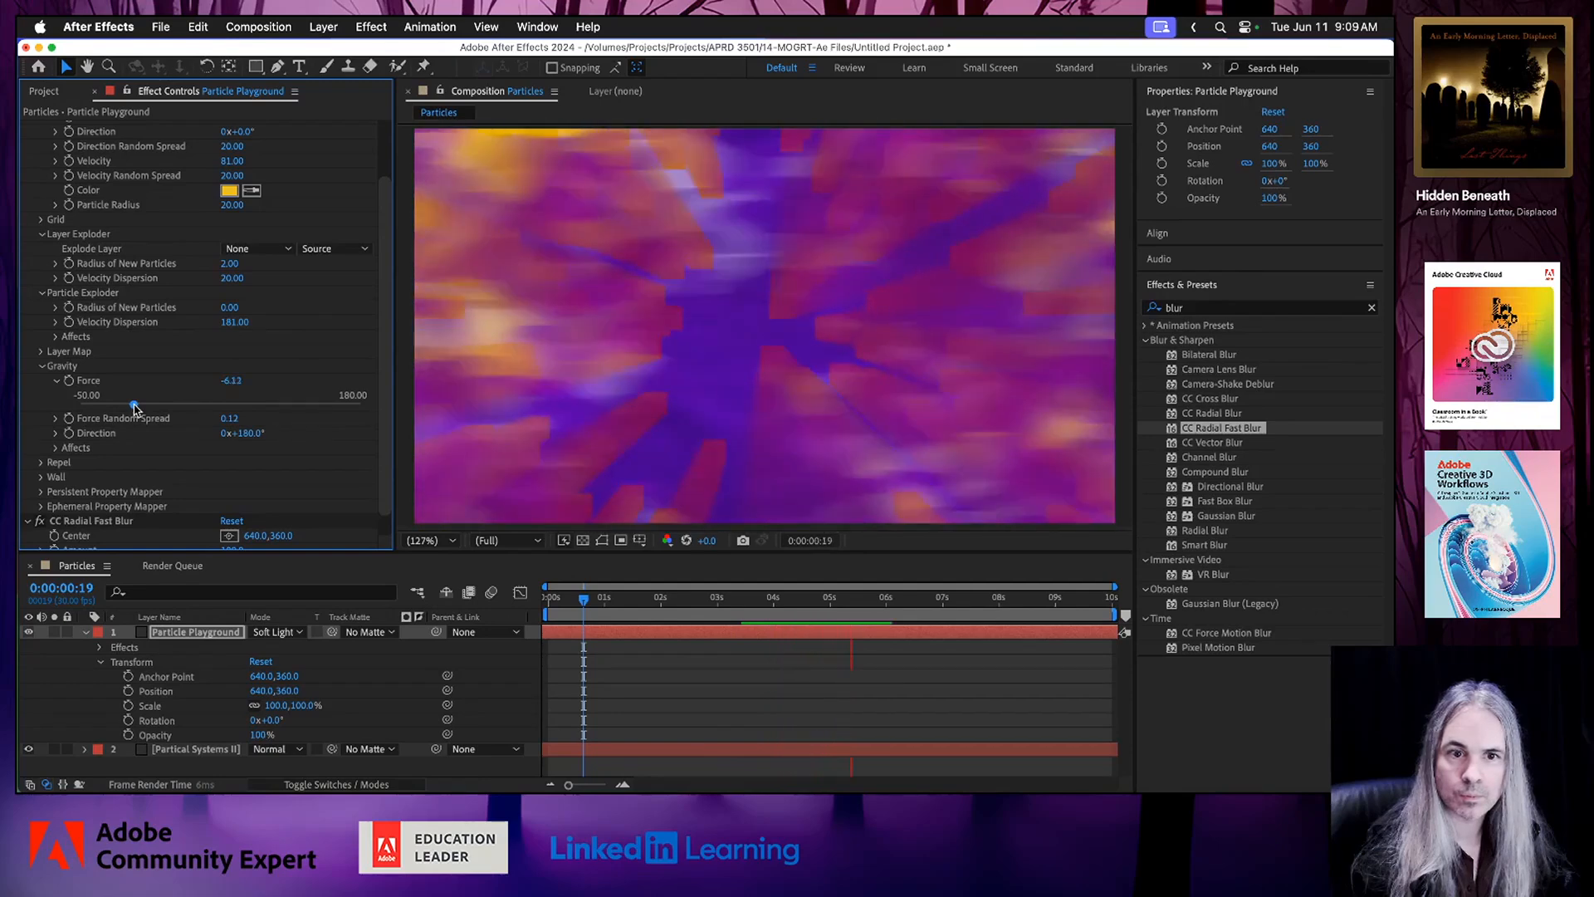
{"action": "left_click_drag", "start_coordinate": [136, 408], "coordinate": [126, 407]}
{"action": "mouse_move", "coordinate": [222, 408]}
{"action": "left_mouse_down"}
{"action": "mouse_move", "coordinate": [256, 408]}
{"action": "mouse_move", "coordinate": [214, 408]}
{"action": "left_mouse_up"}
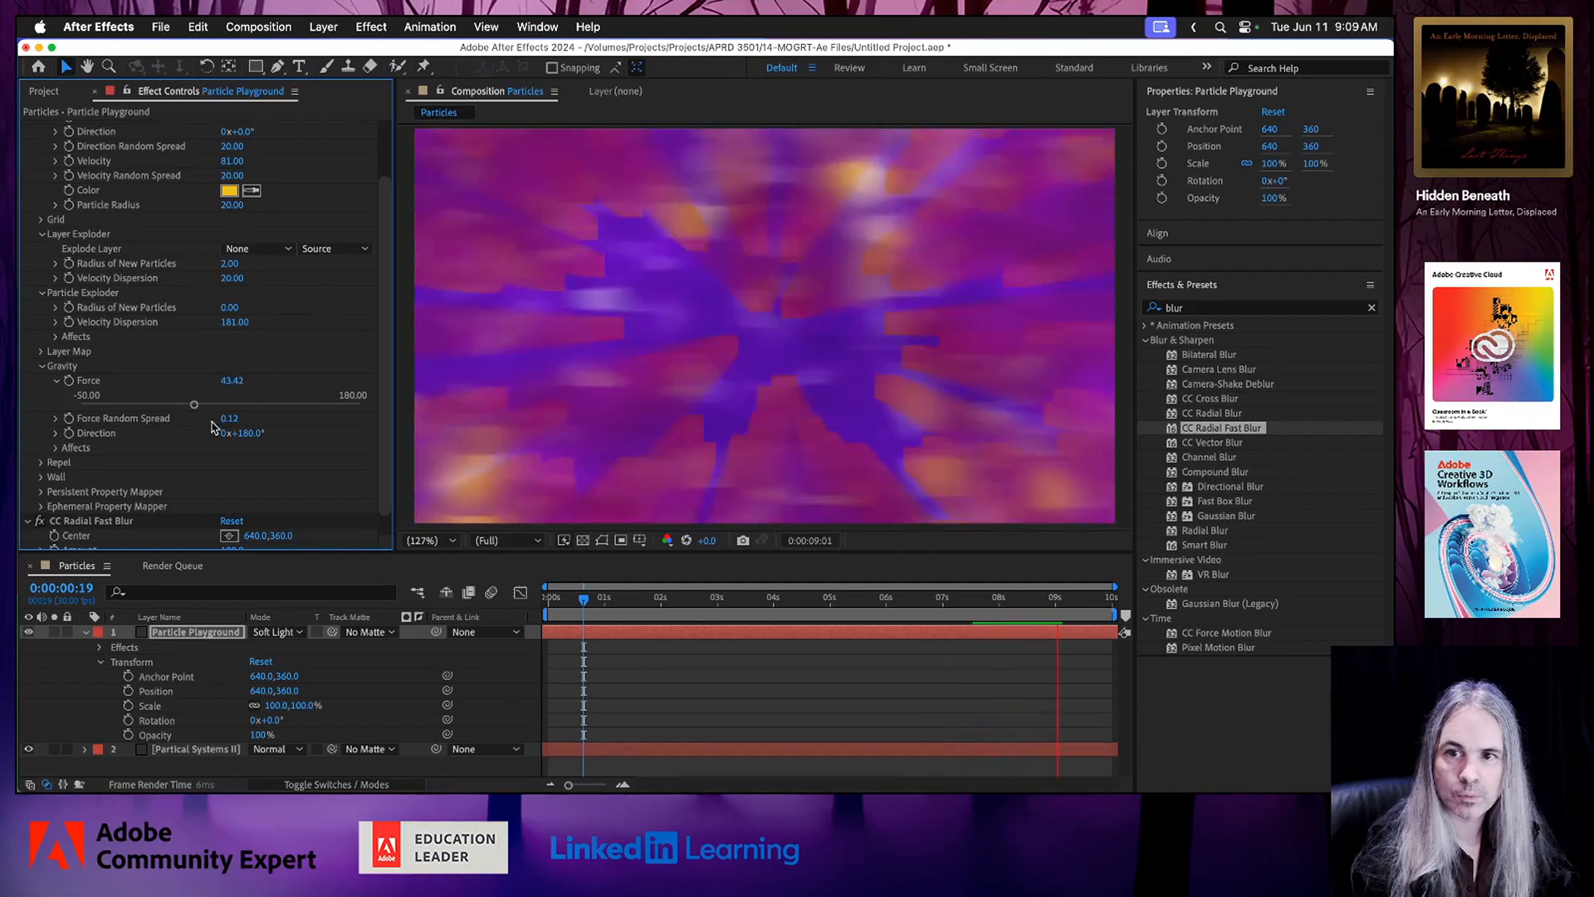
{"action": "left_click_drag", "start_coordinate": [194, 405], "coordinate": [173, 405]}
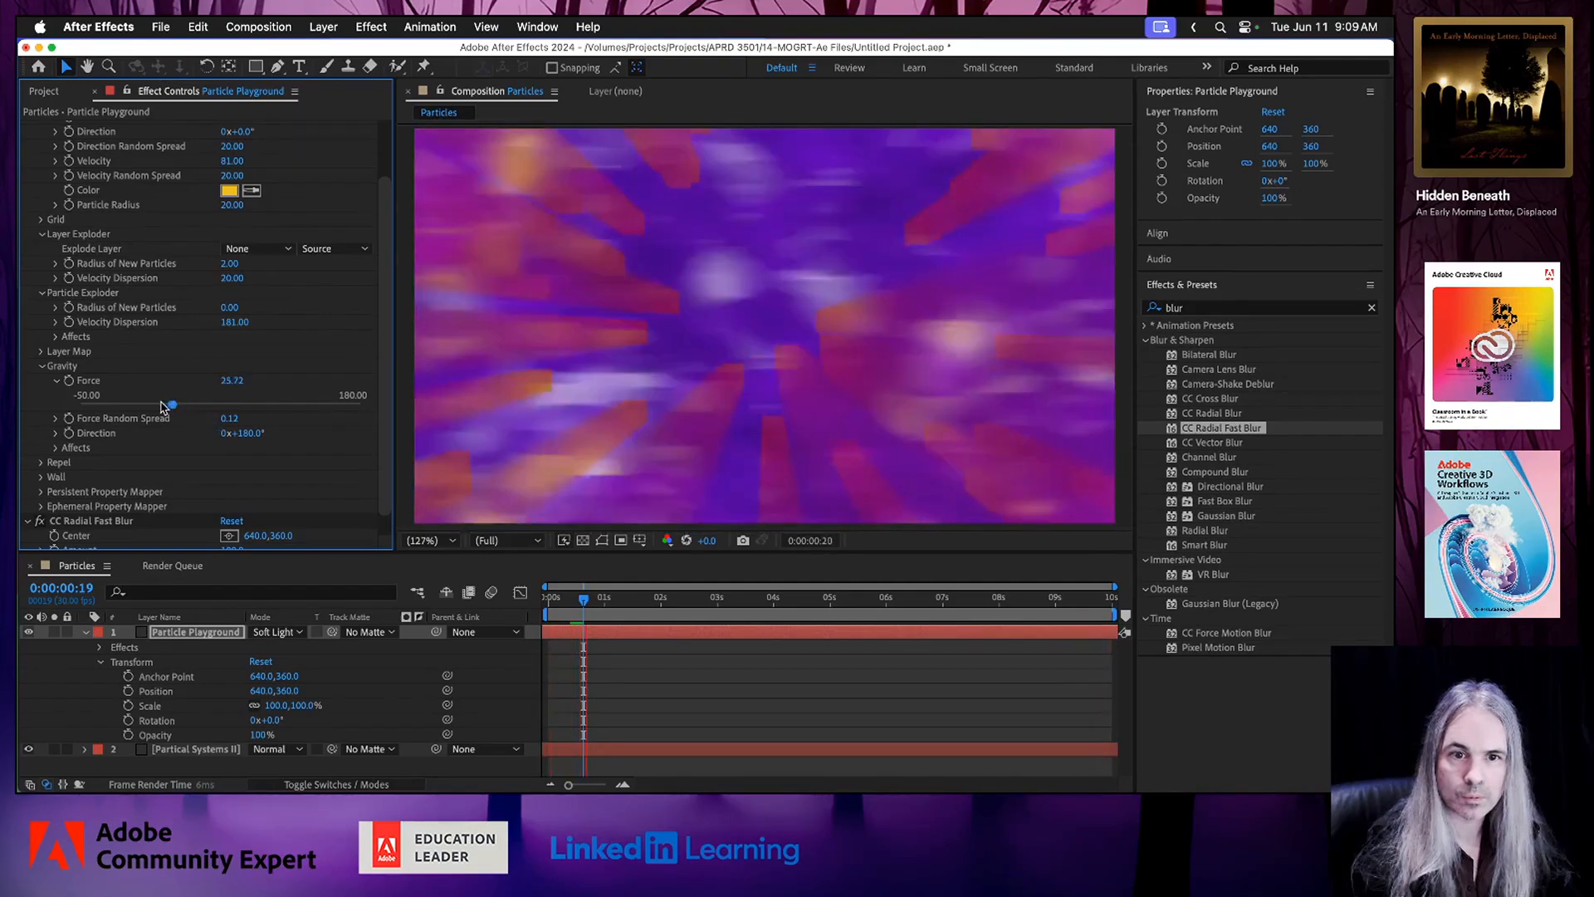
Set the Gravity Direction to 110° and its Force Random Spread to 0.95.
{"action": "left_click", "coordinate": [55, 433]}
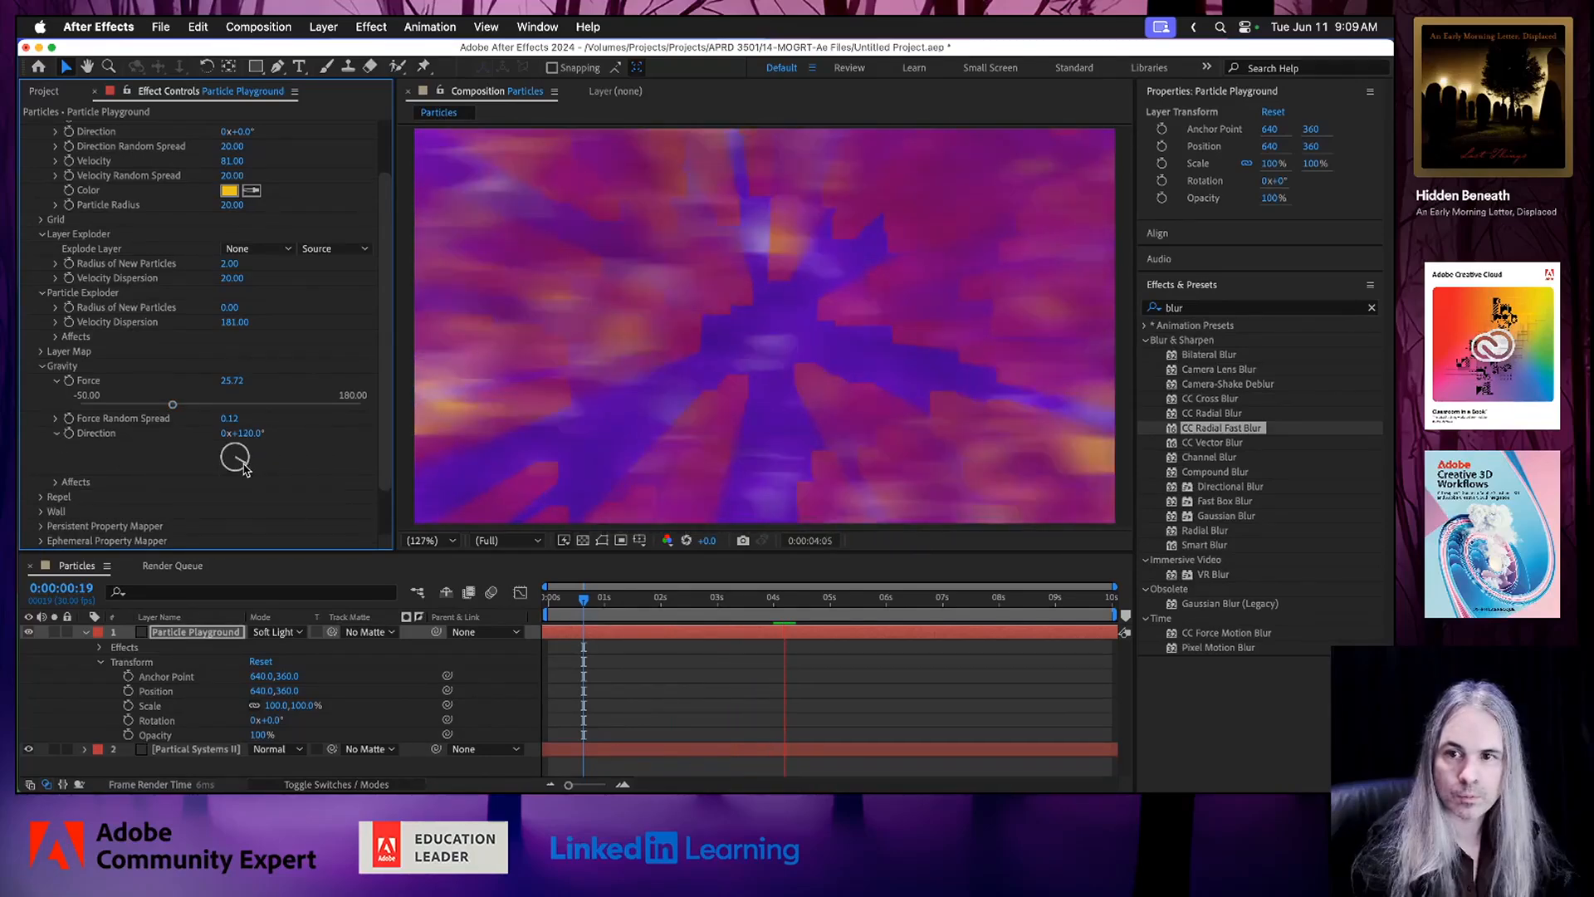
{"action": "left_click_drag", "start_coordinate": [246, 467], "coordinate": [247, 463]}
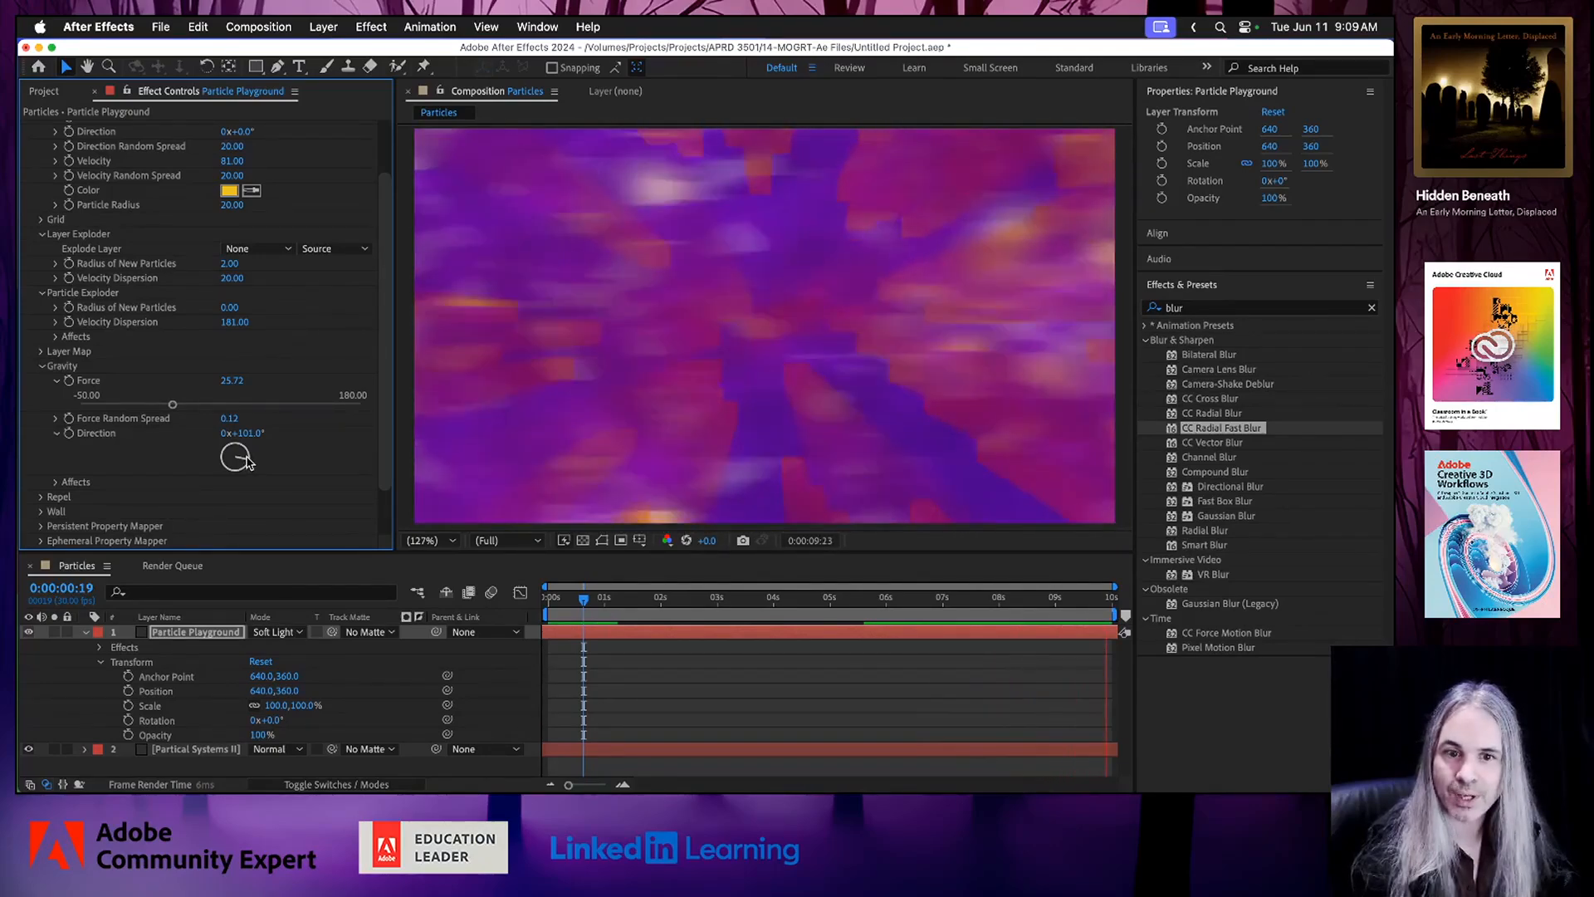
{"action": "left_click_drag", "start_coordinate": [246, 462], "coordinate": [248, 456]}
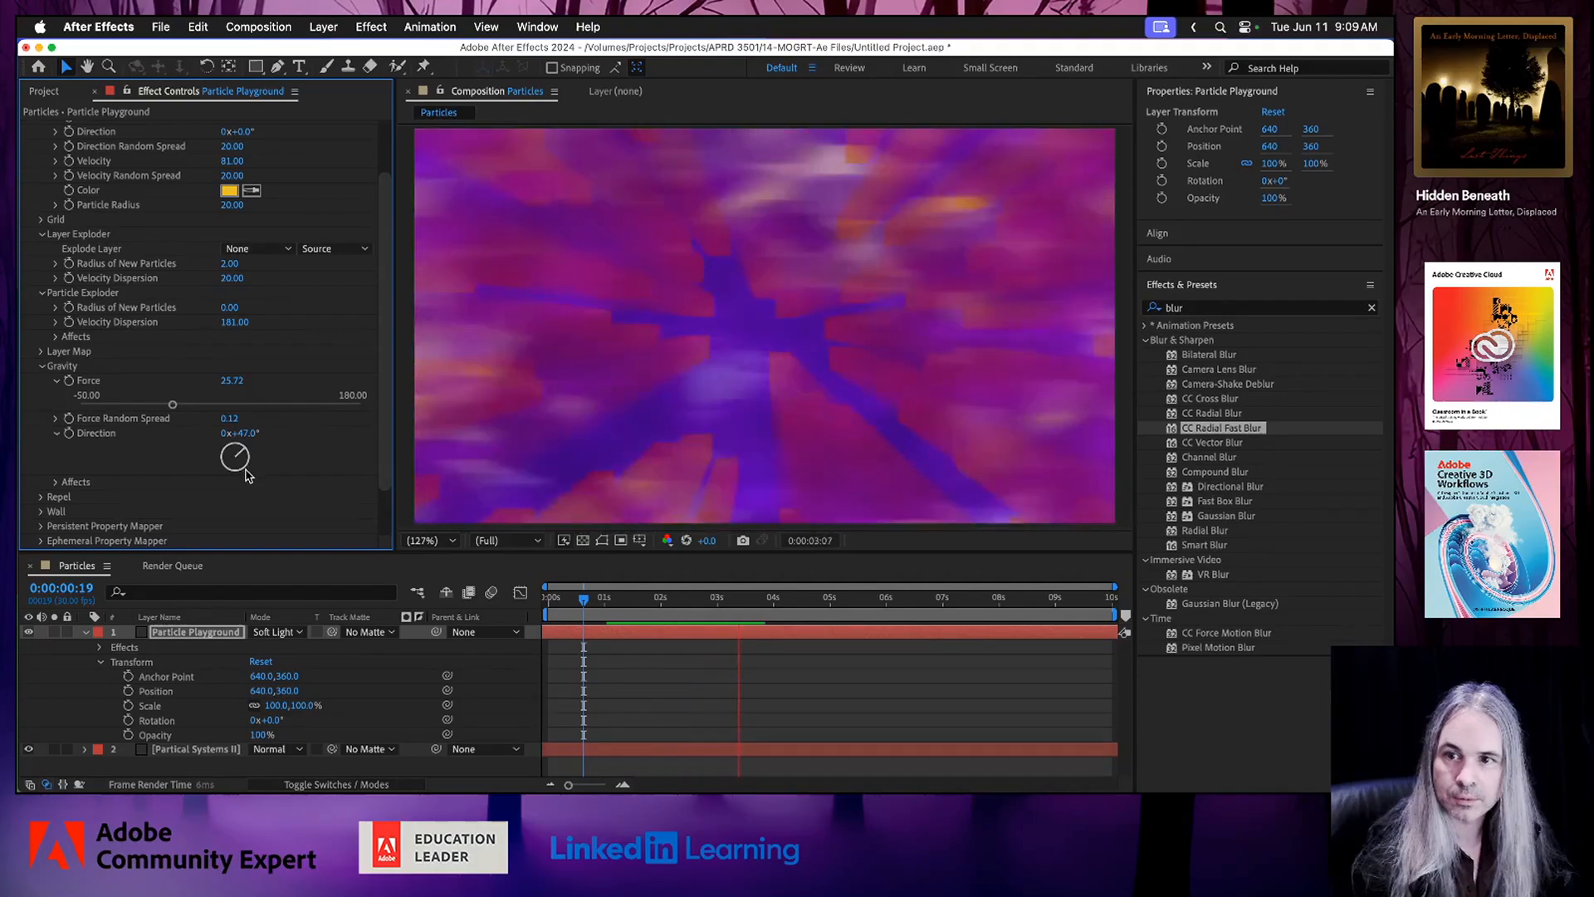
{"action": "left_click_drag", "start_coordinate": [247, 462], "coordinate": [248, 462]}
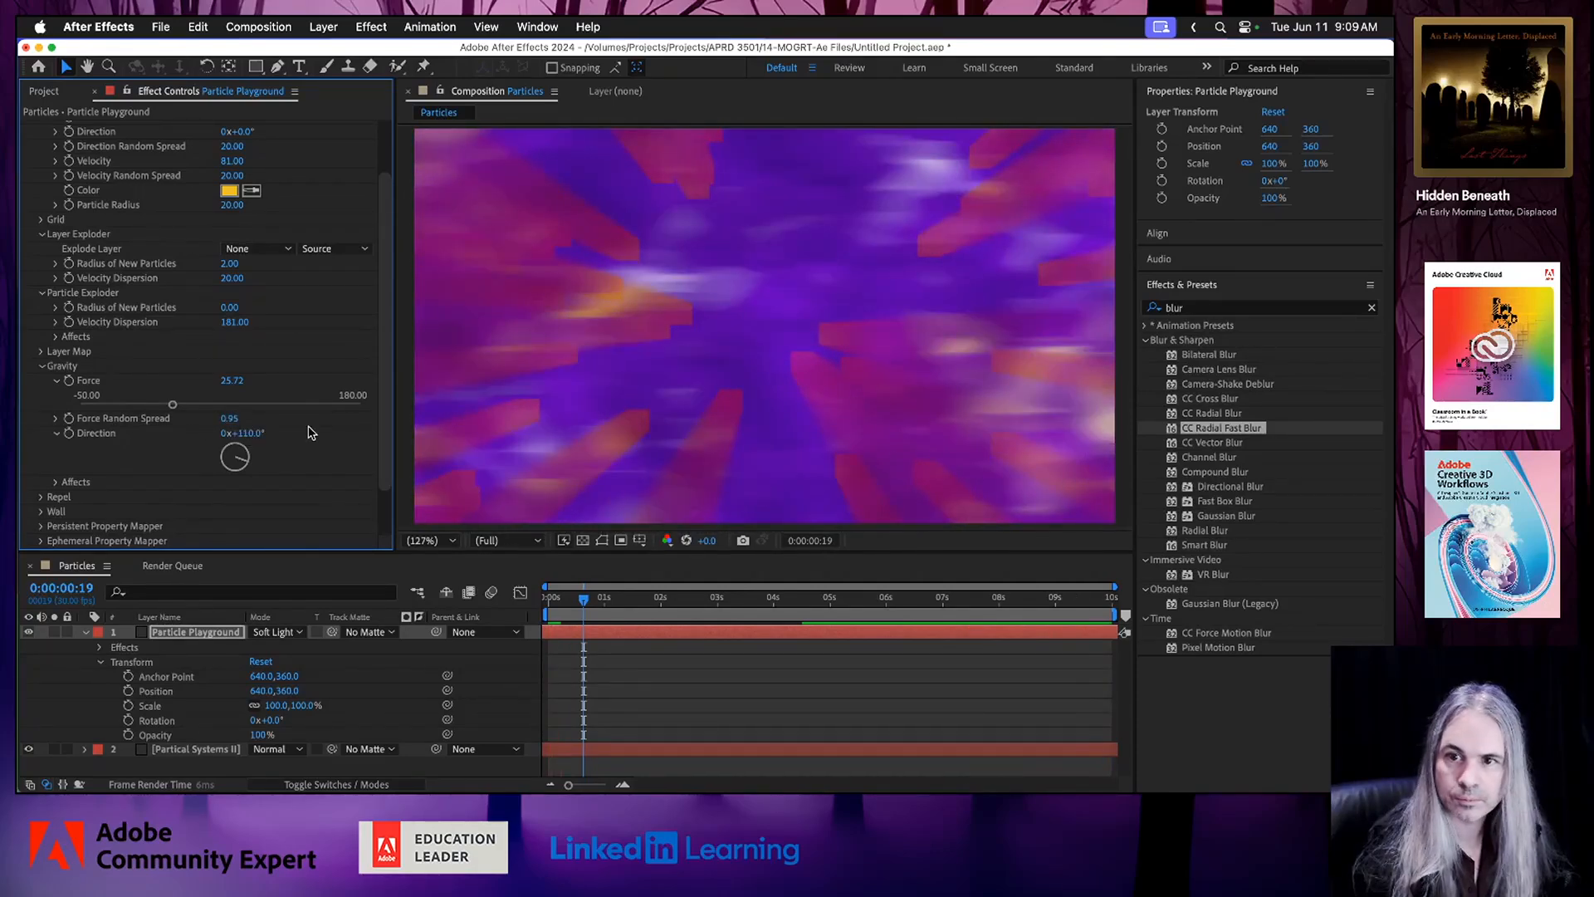
Save the project and preview the blended particle animation.
{"action": "left_click", "coordinate": [583, 604]}
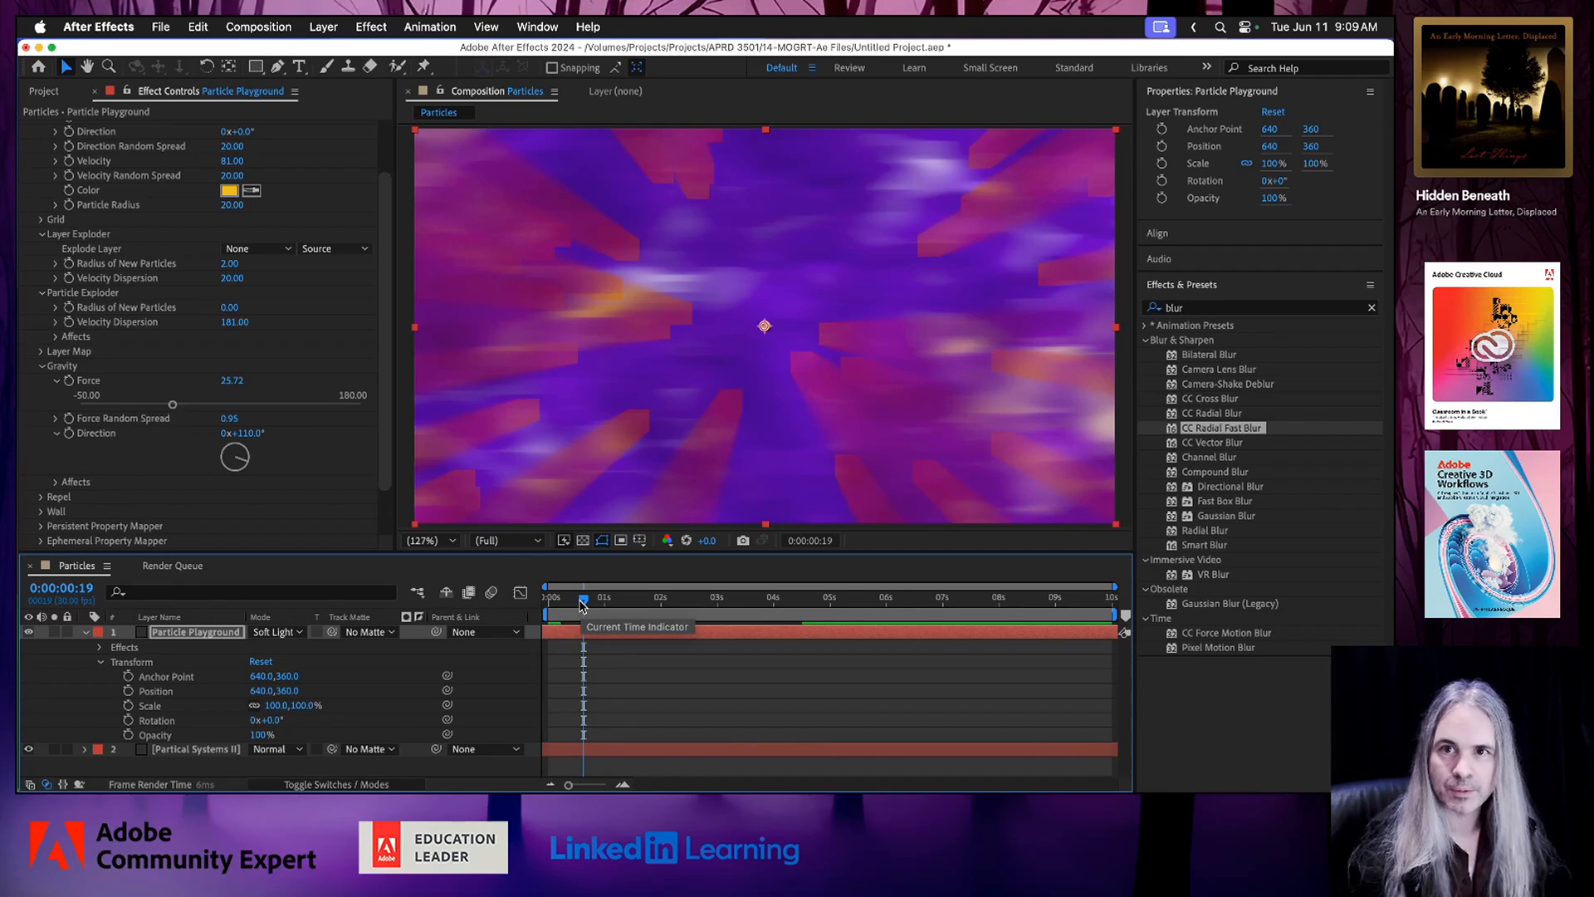
{"action": "key", "text": "space"}
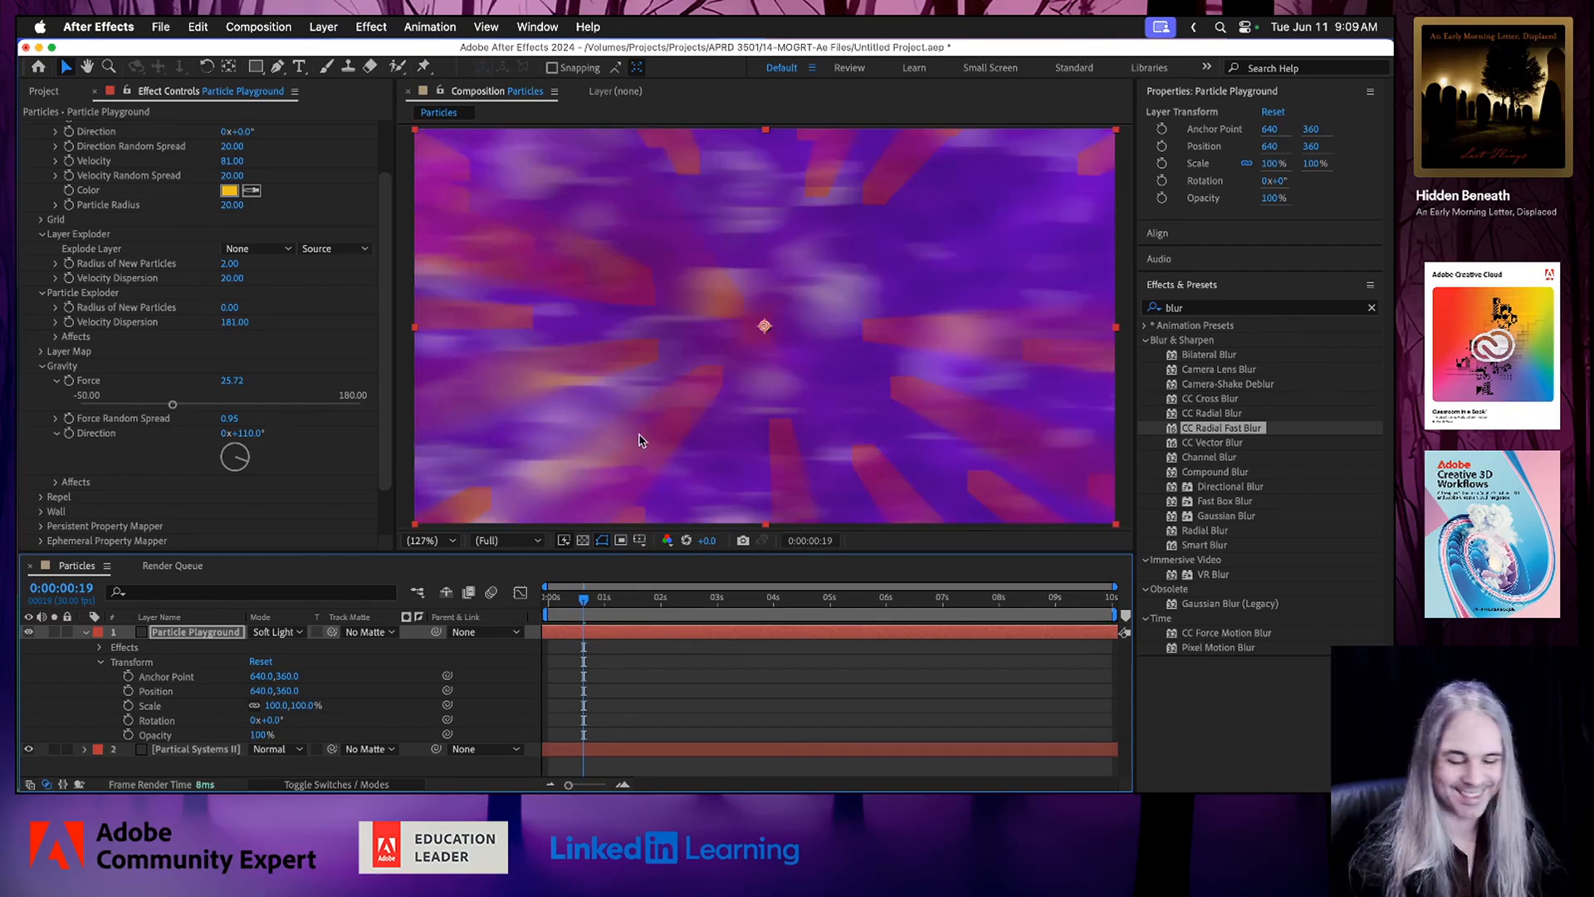
{"action": "key", "text": "super+s"}
{"action": "key", "text": "space"}
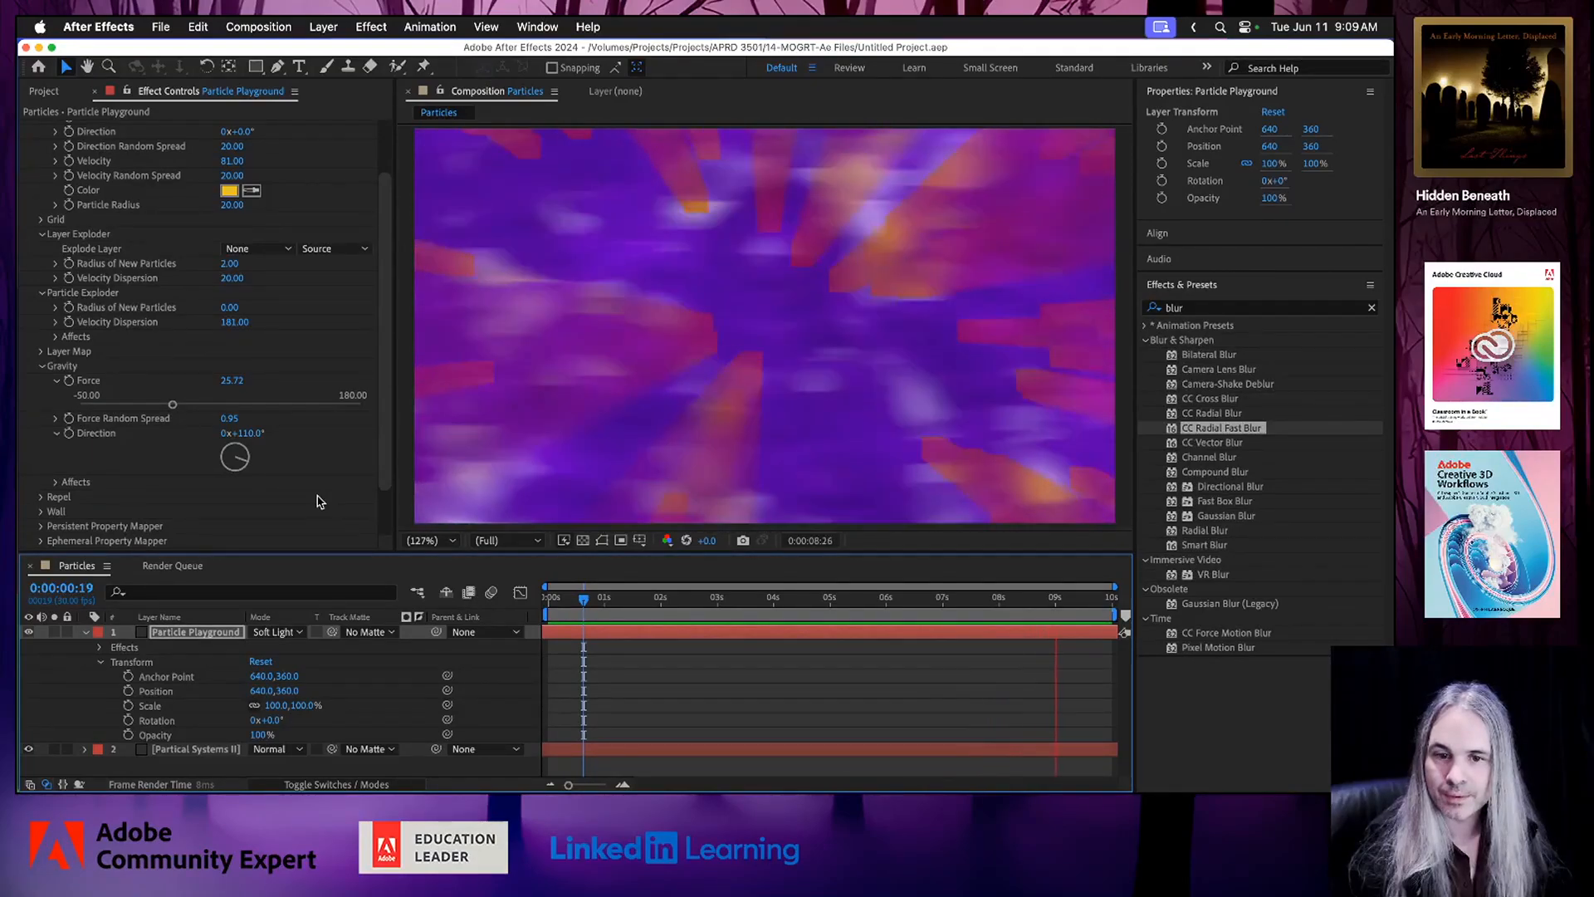
Stop the preview and change the Particle Playground layer's blend mode to Color Burn.
{"action": "key", "text": "space"}
{"action": "left_click", "coordinate": [296, 633]}
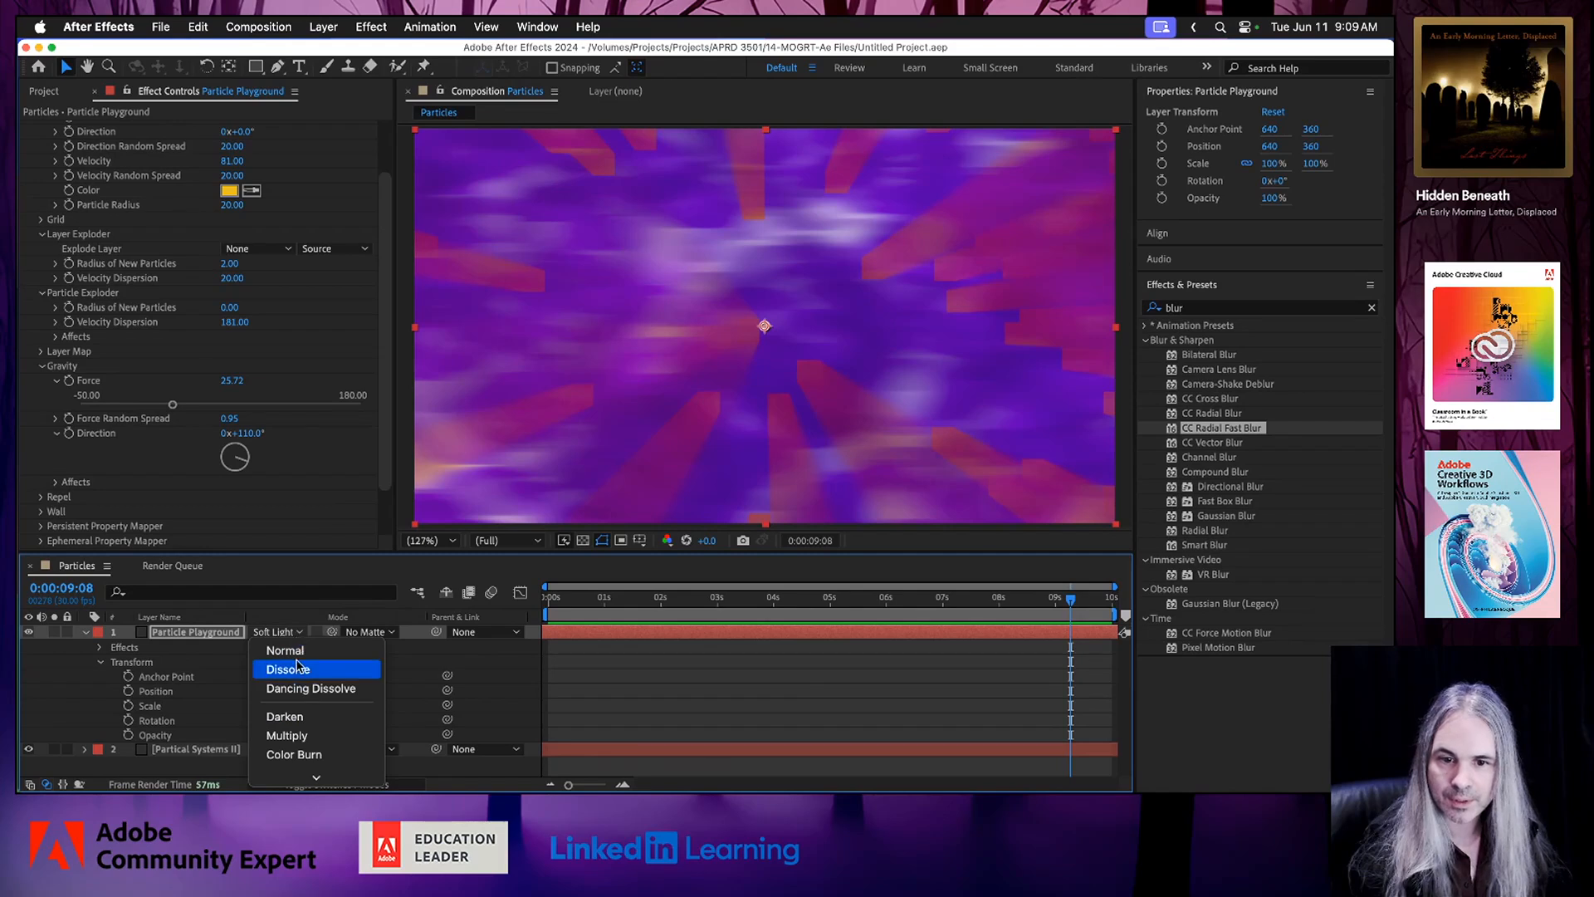
{"action": "left_click", "coordinate": [298, 755]}
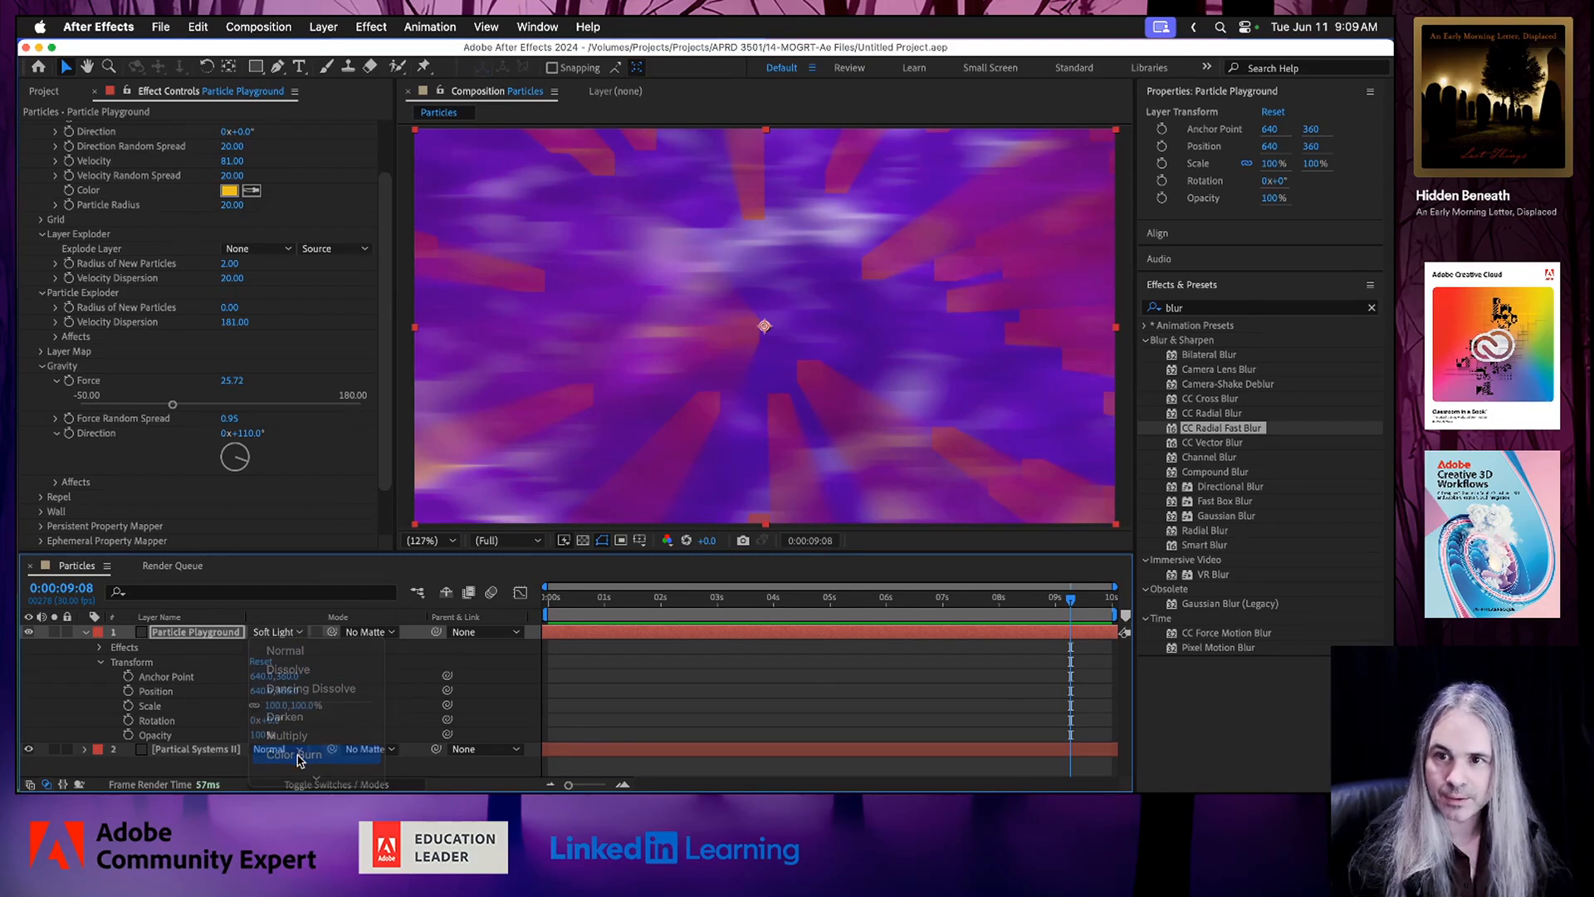
Try the Color Dodge and Linear Burn blend modes on the Particle Playground layer.
{"action": "left_click", "coordinate": [308, 635]}
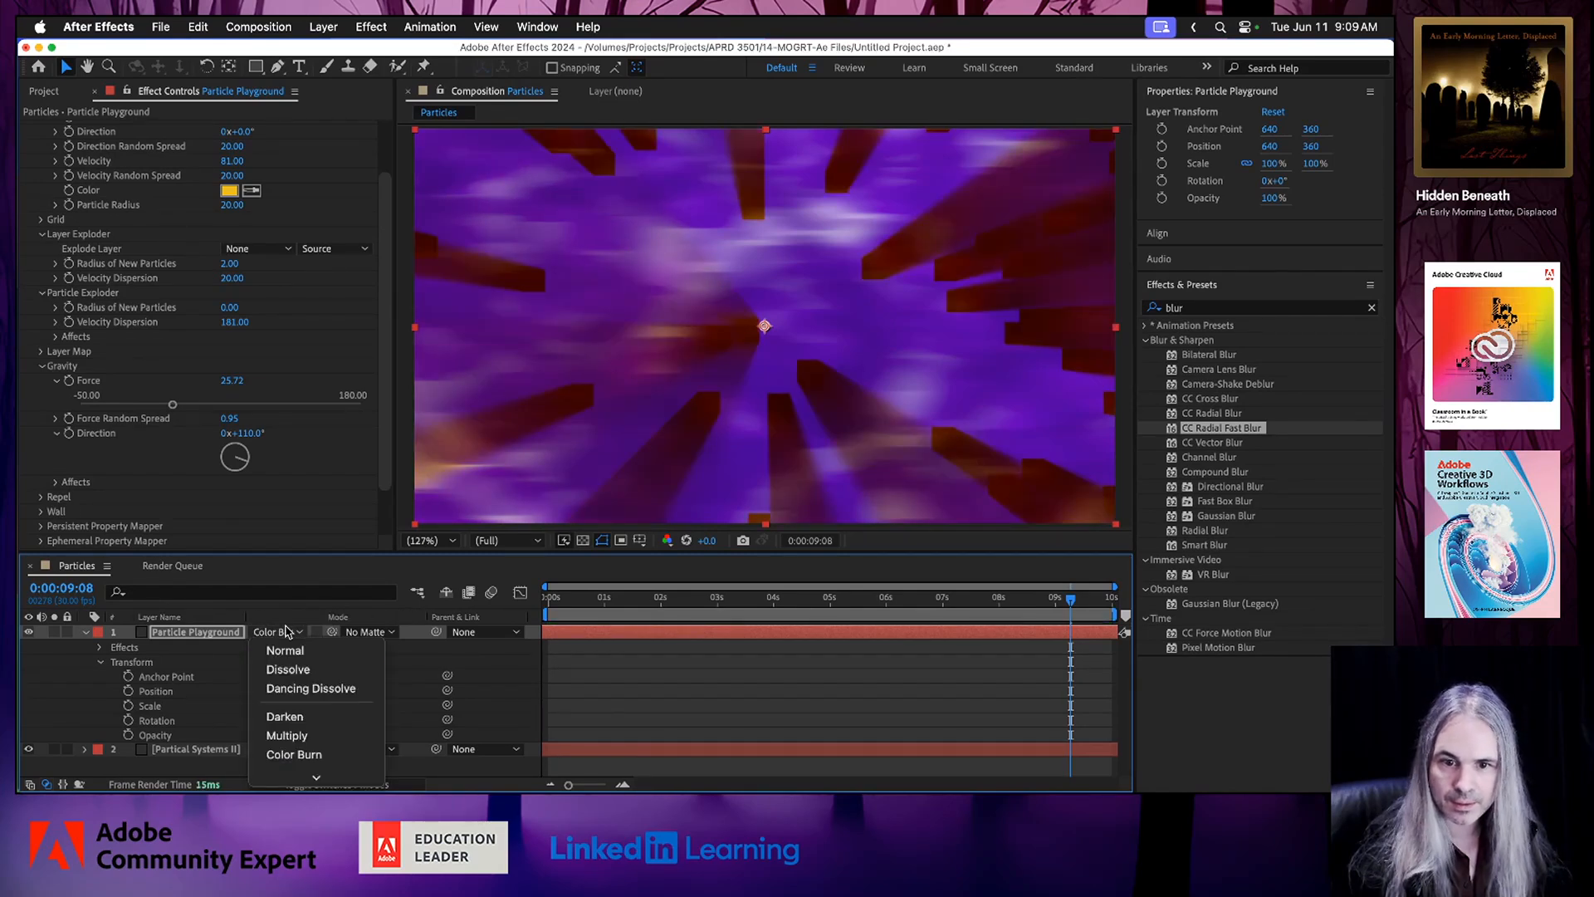
{"action": "scroll", "coordinate": [297, 704], "scroll_direction": "down", "scroll_amount": 3}
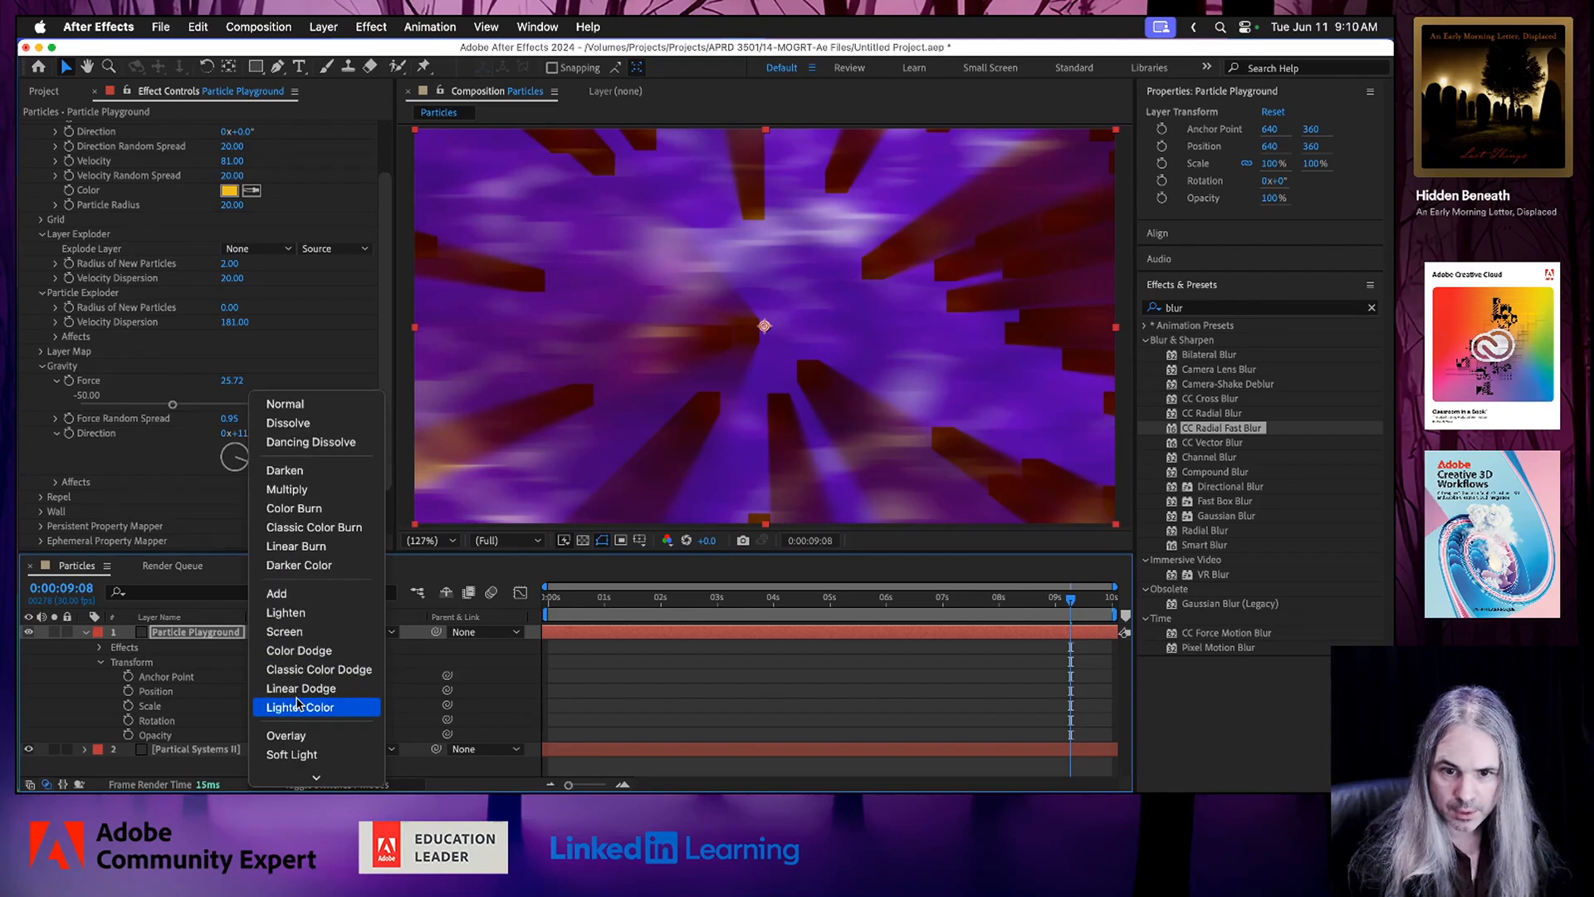
{"action": "left_click", "coordinate": [330, 652]}
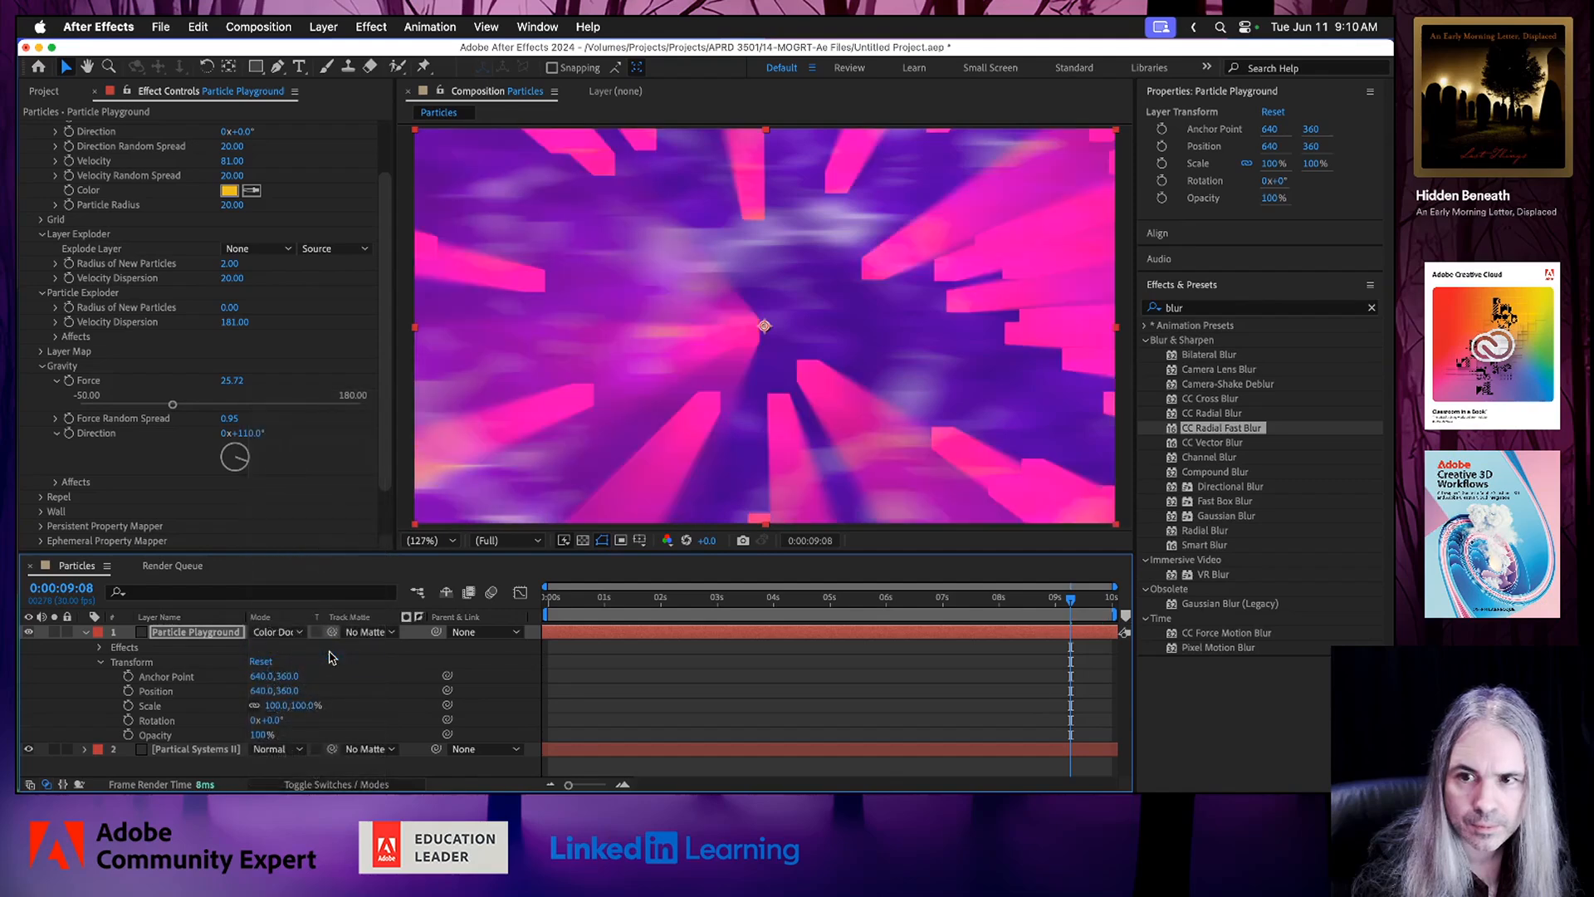
{"action": "left_click", "coordinate": [293, 632]}
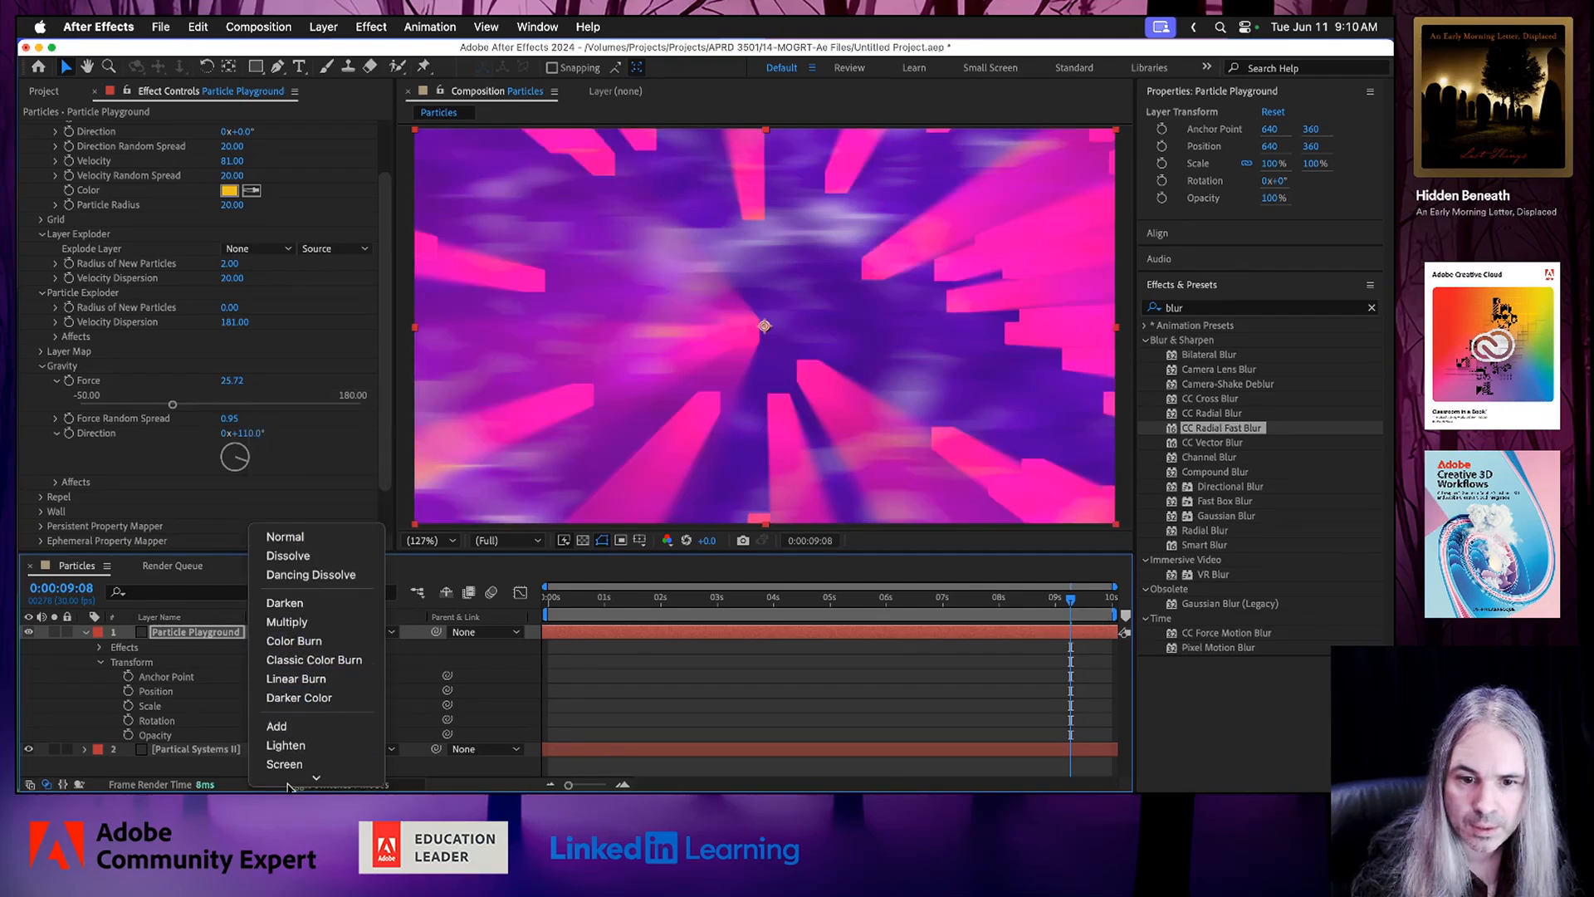
{"action": "left_click", "coordinate": [310, 645]}
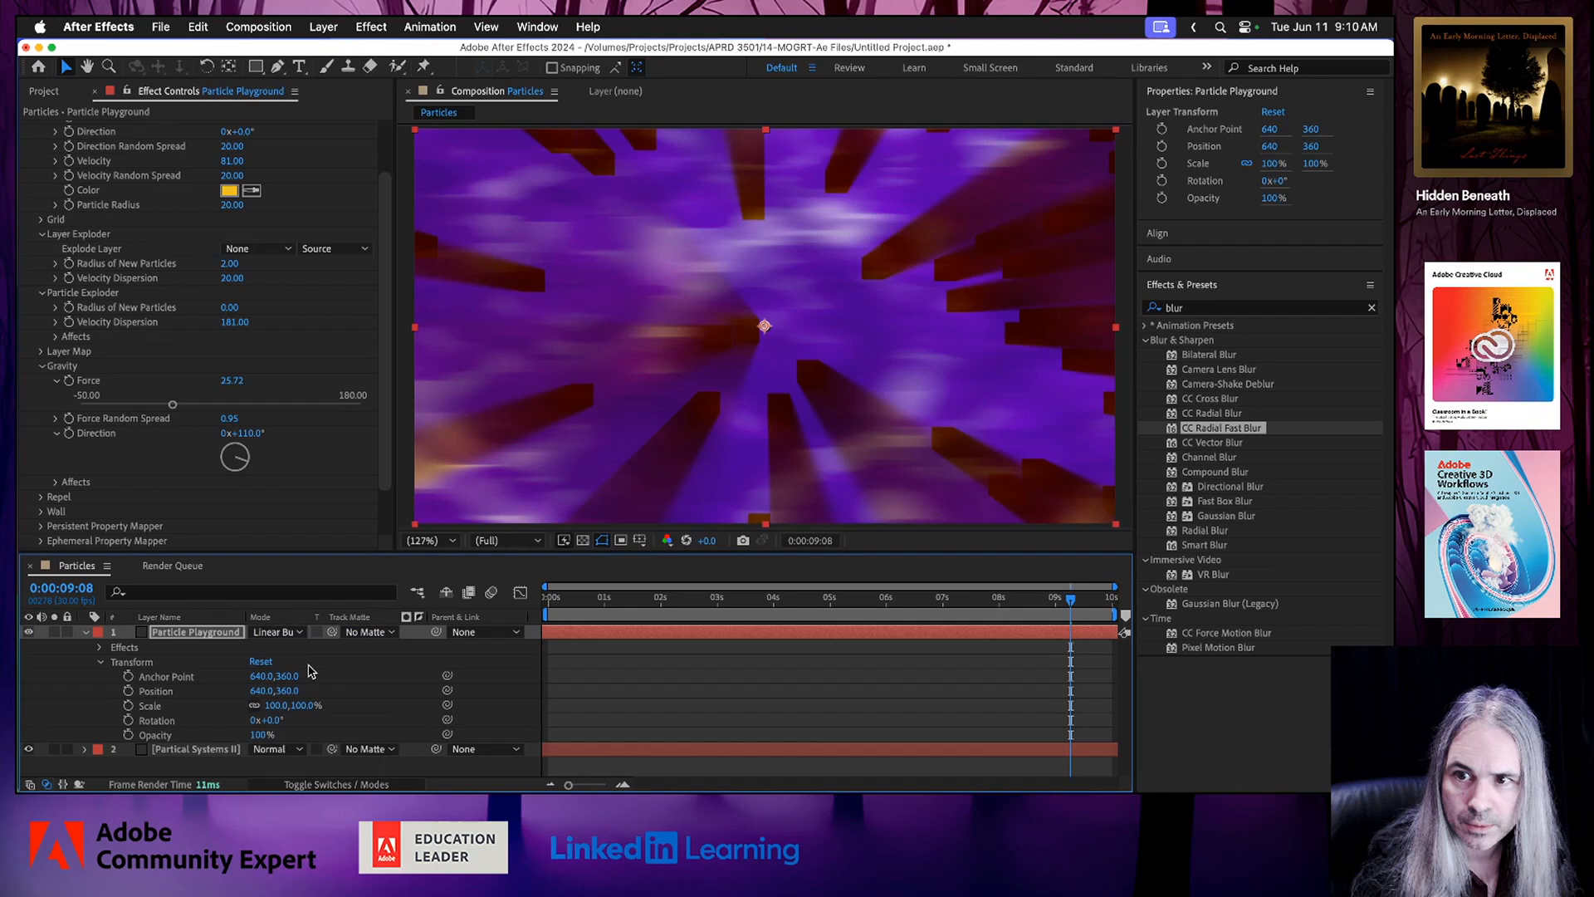
{"action": "left_click", "coordinate": [293, 633]}
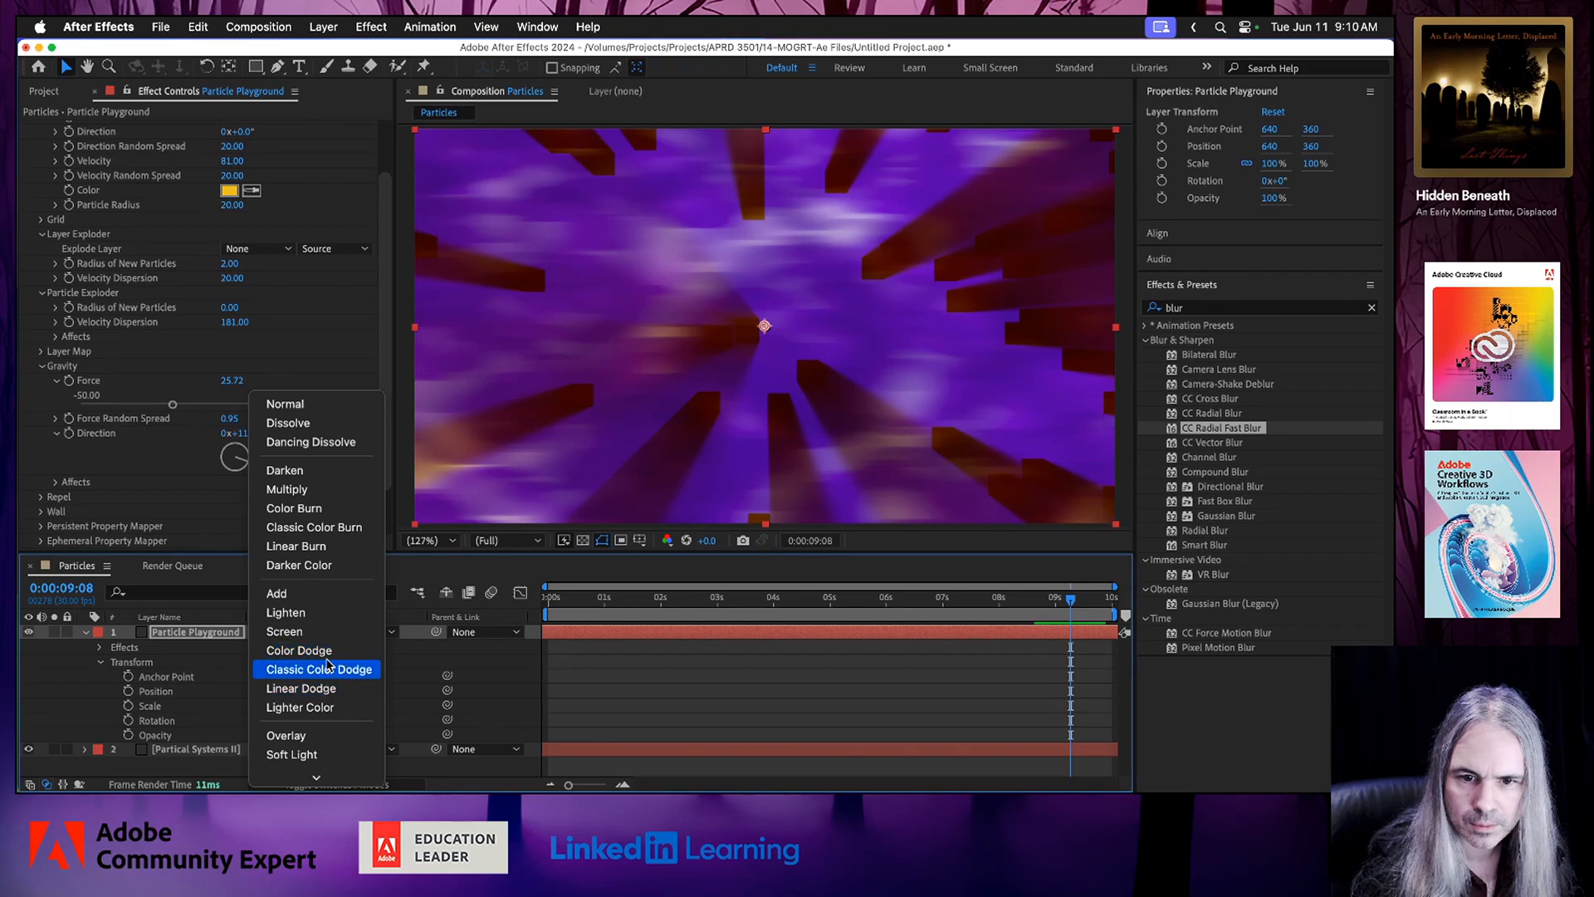
{"action": "left_click", "coordinate": [328, 655]}
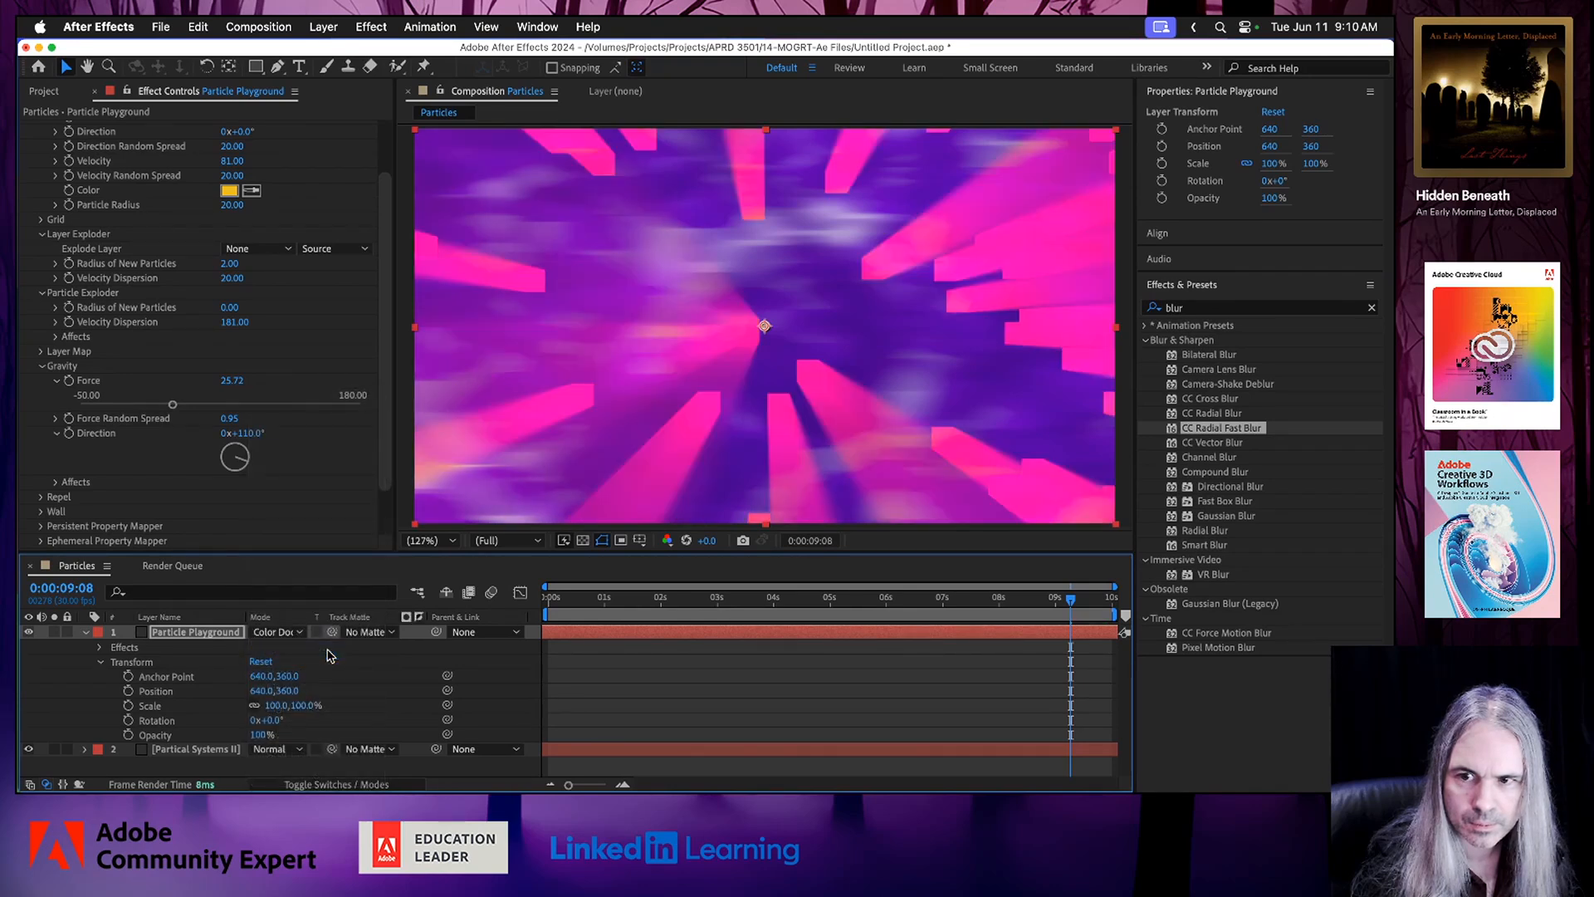
Set the Particle Playground layer's blend mode to Dancing Dissolve and save the project after previewing the animation.
{"action": "left_click", "coordinate": [295, 633]}
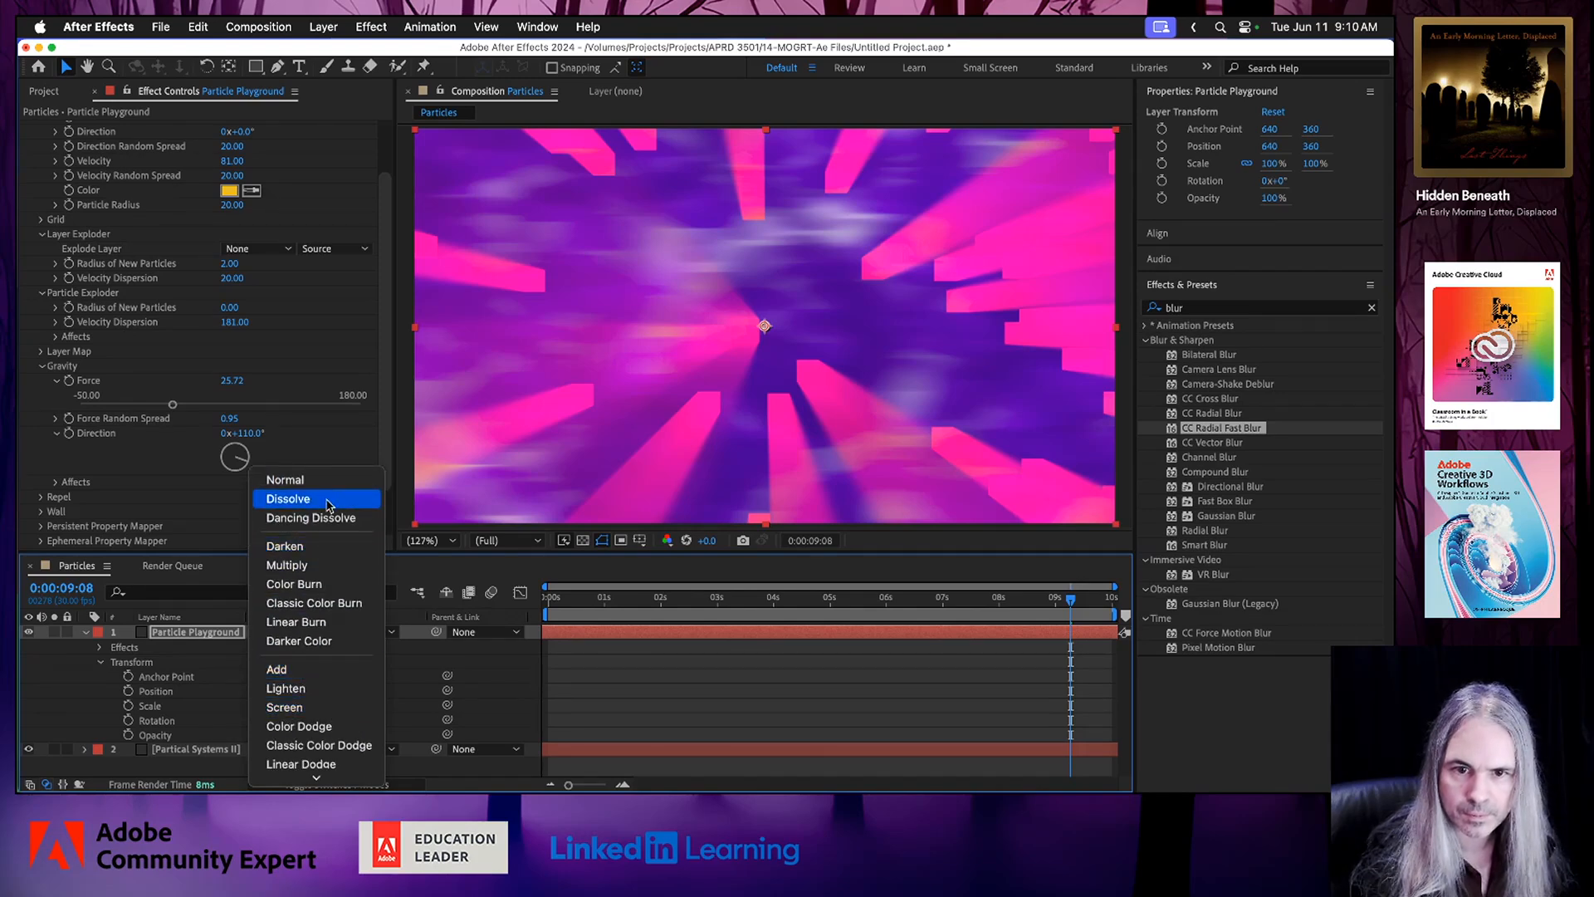
{"action": "left_click", "coordinate": [327, 518]}
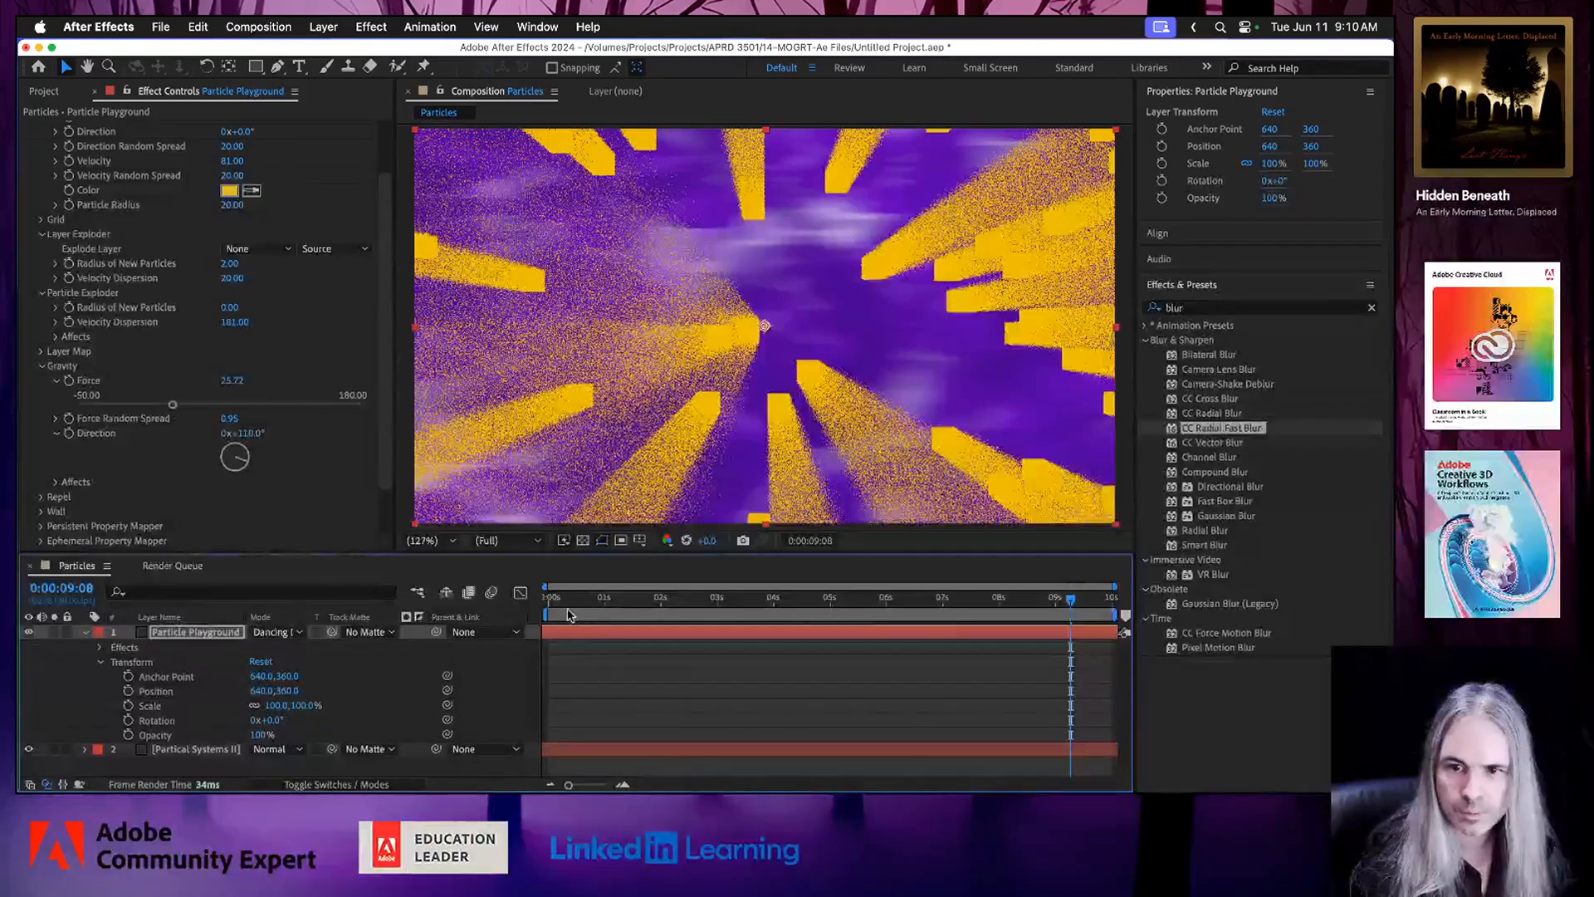
{"action": "left_click", "coordinate": [571, 599]}
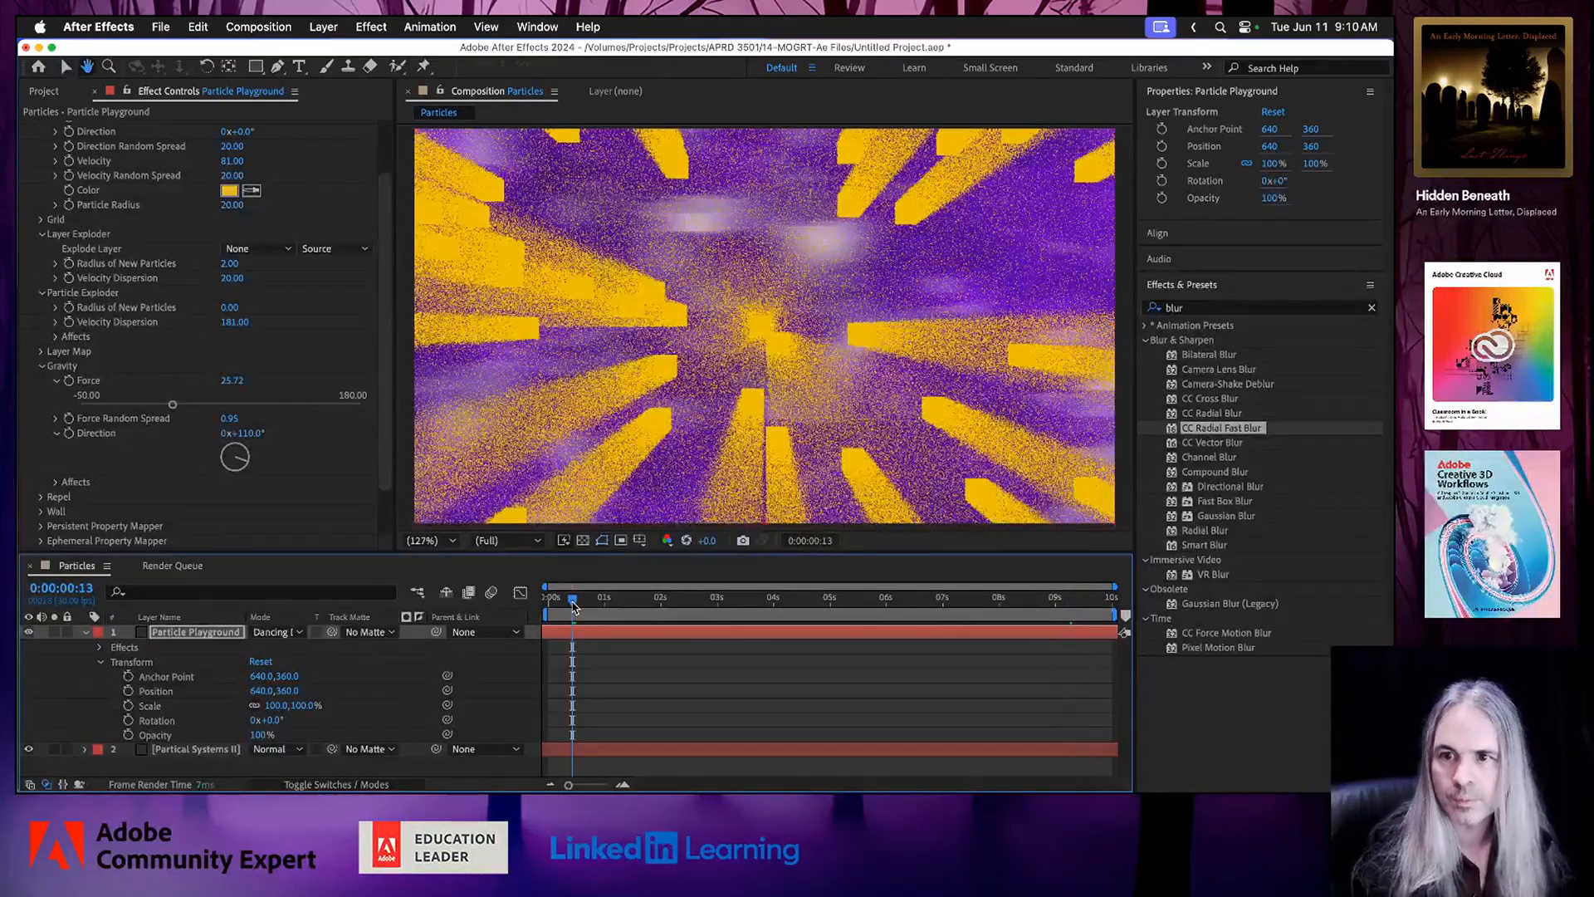
{"action": "key", "text": "space"}
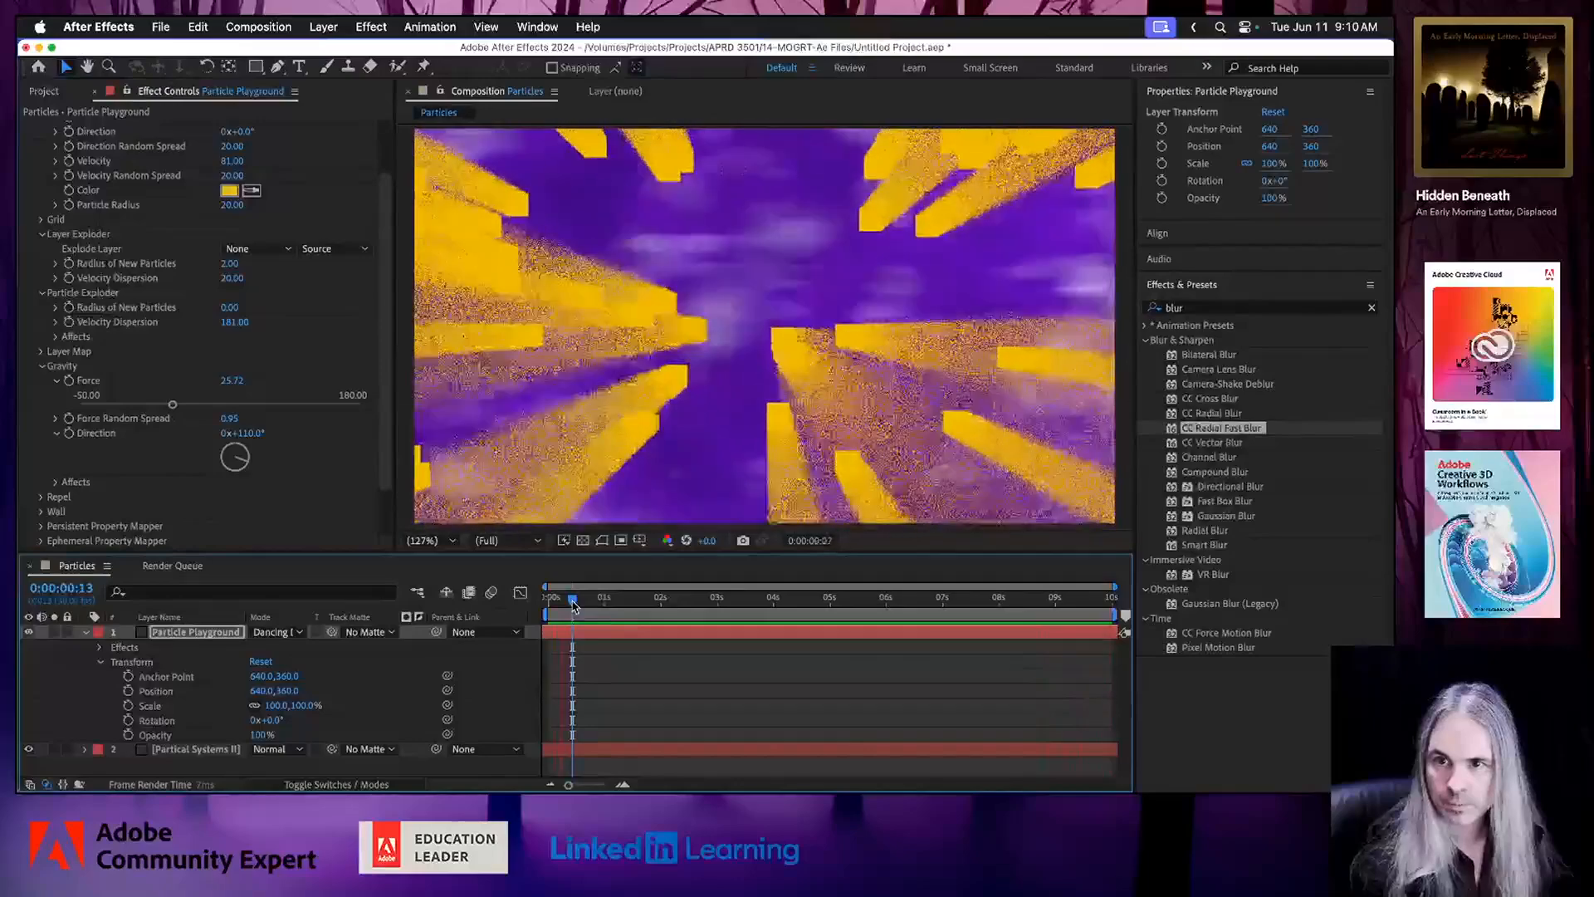
{"action": "key", "text": "space"}
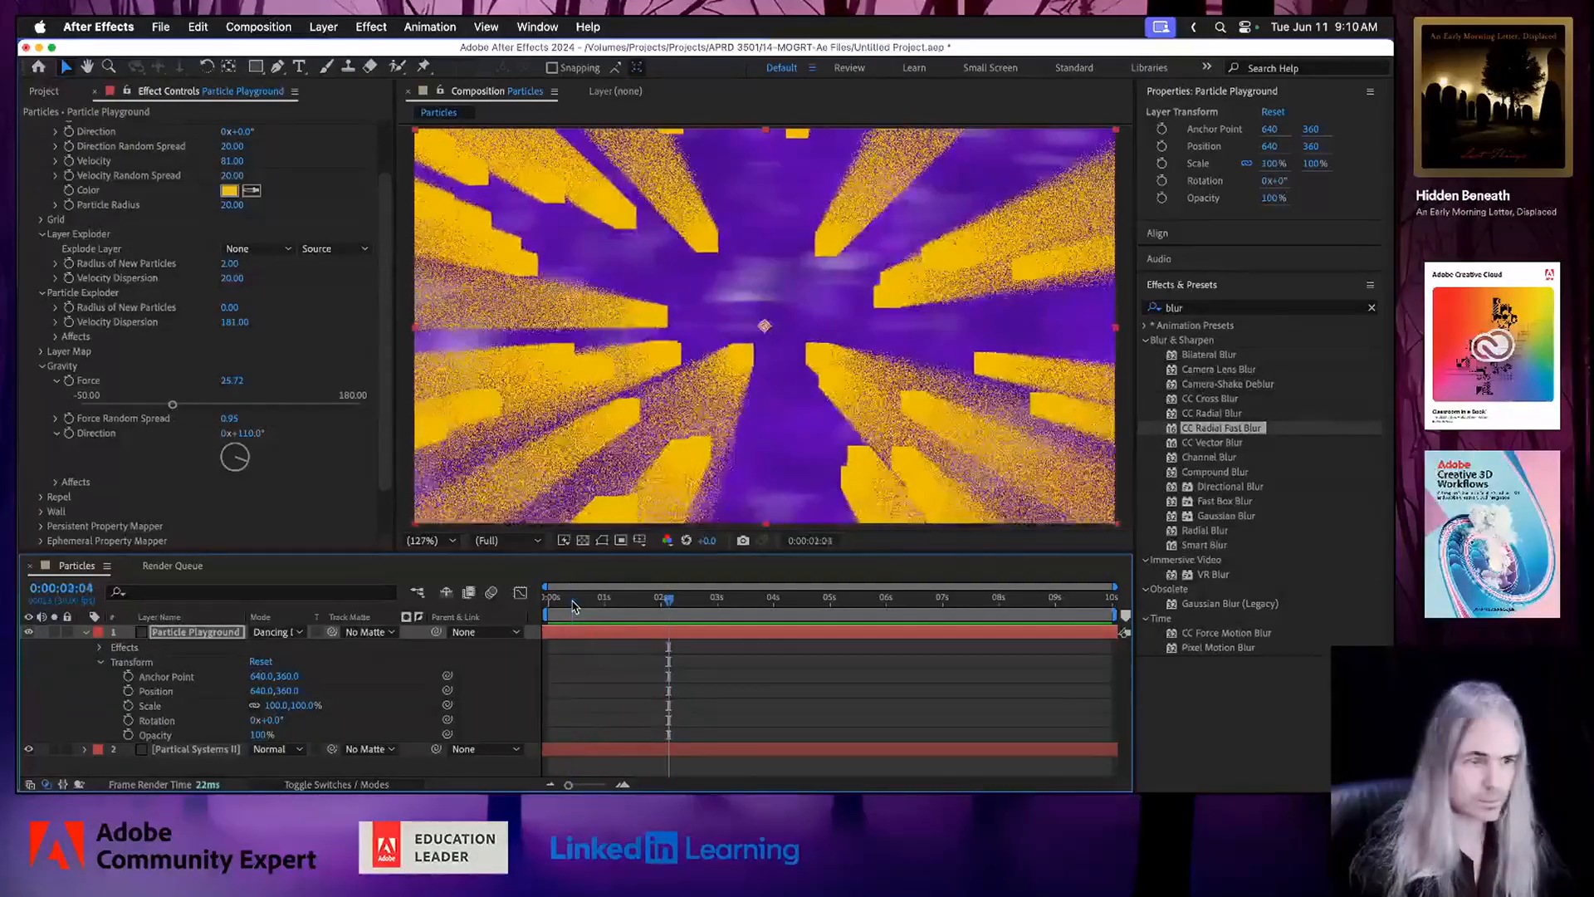
{"action": "key", "text": "super+s"}
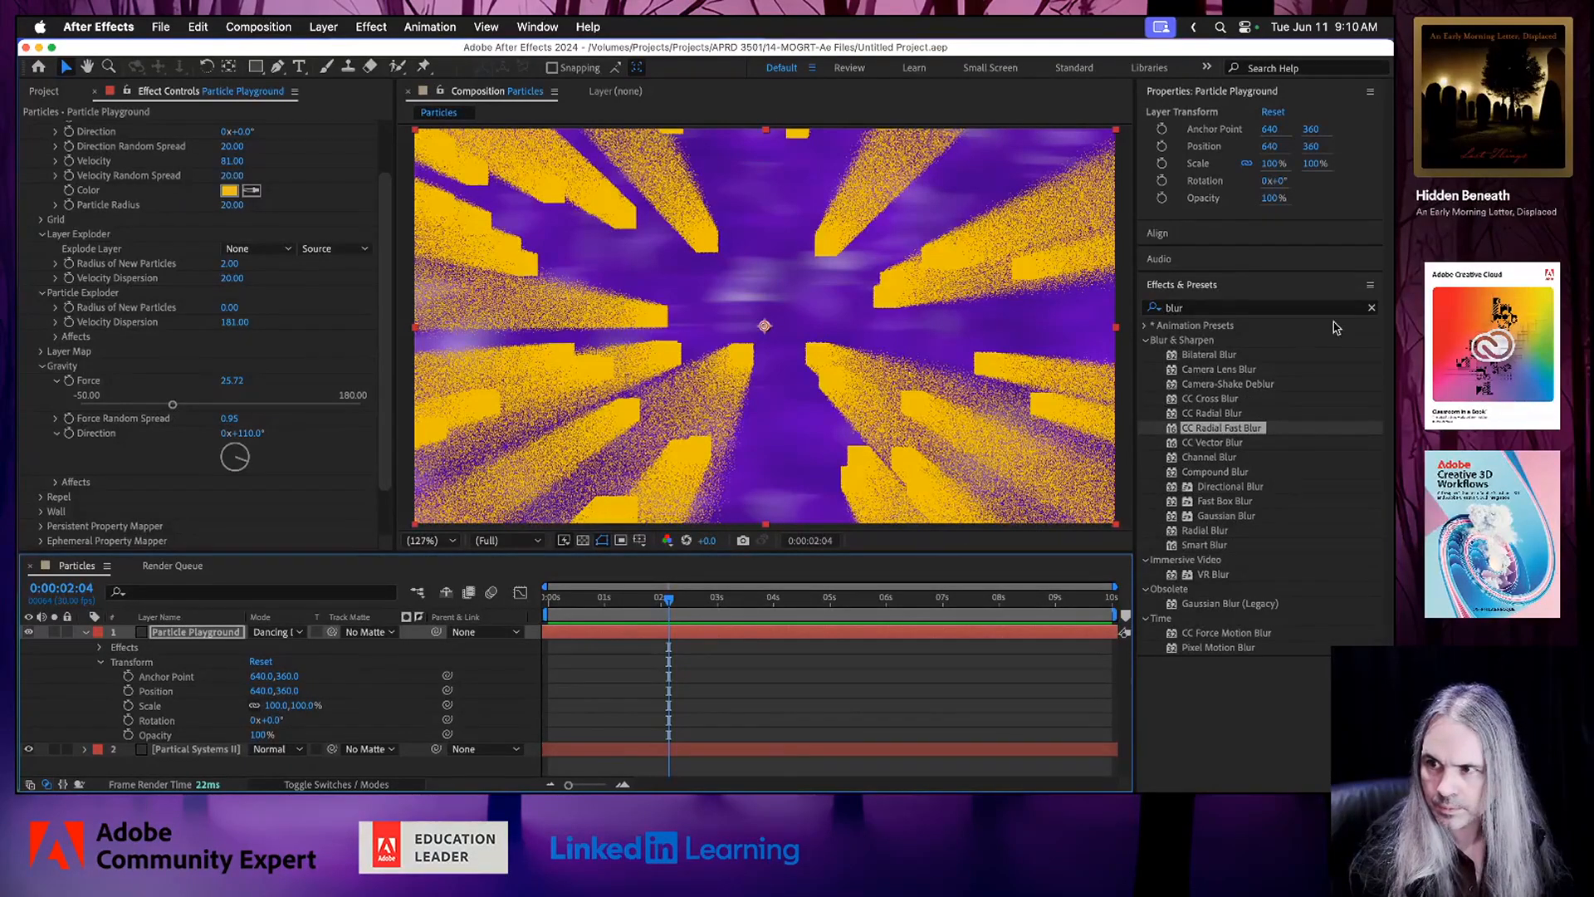
Clear the effects search and move the Particle Playground layer below the Partical Systems II layer.
{"action": "left_click", "coordinate": [1373, 309]}
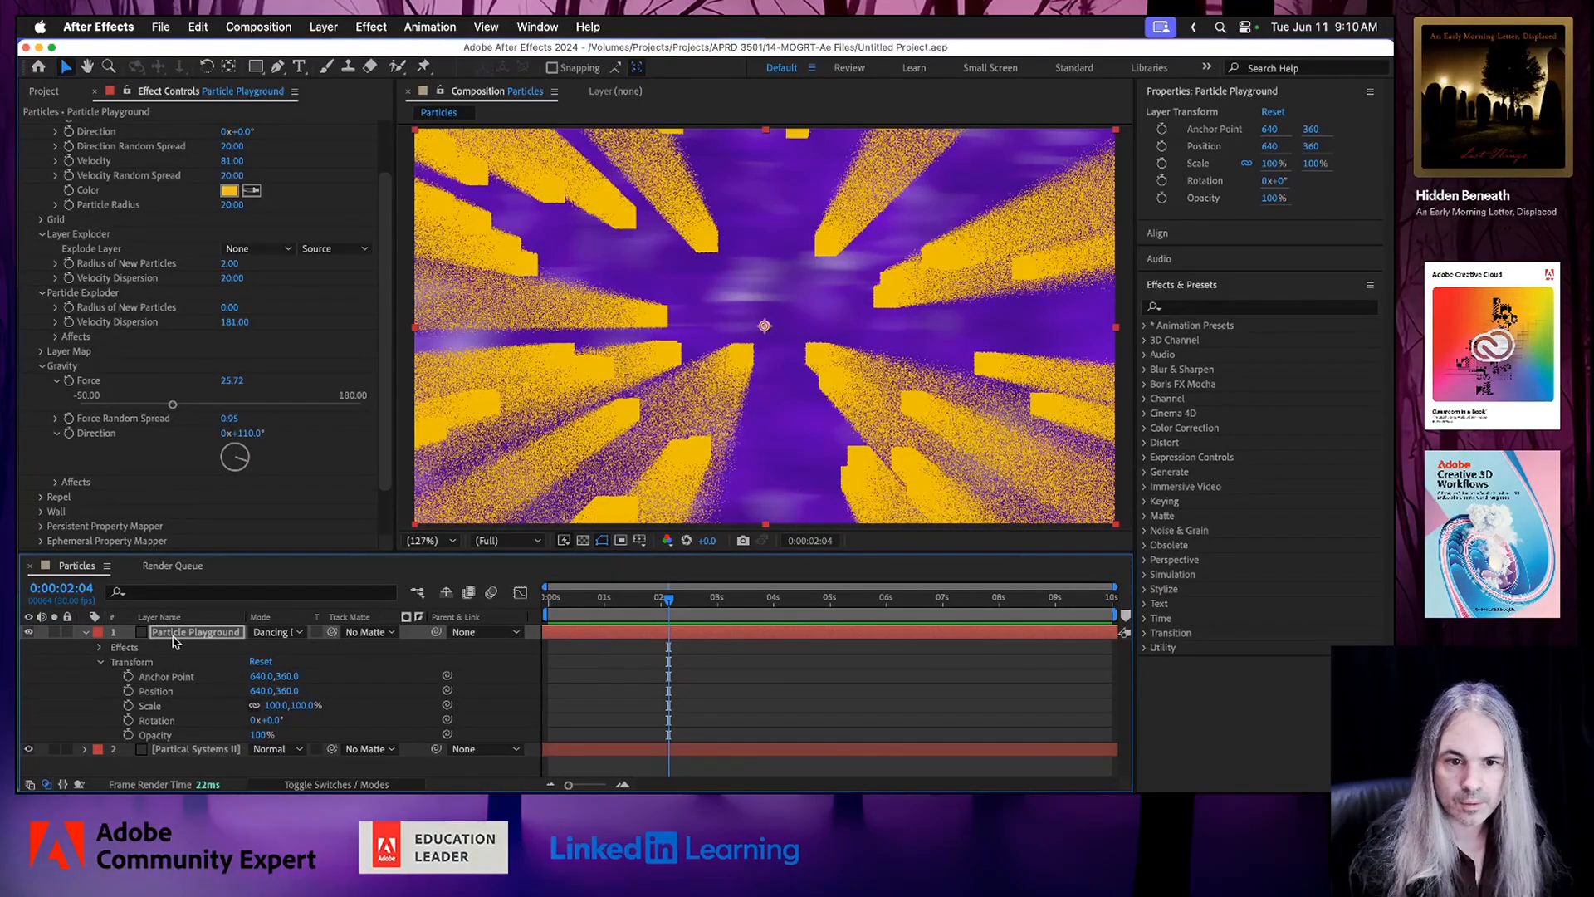
{"action": "left_click_drag", "start_coordinate": [178, 636], "coordinate": [183, 760]}
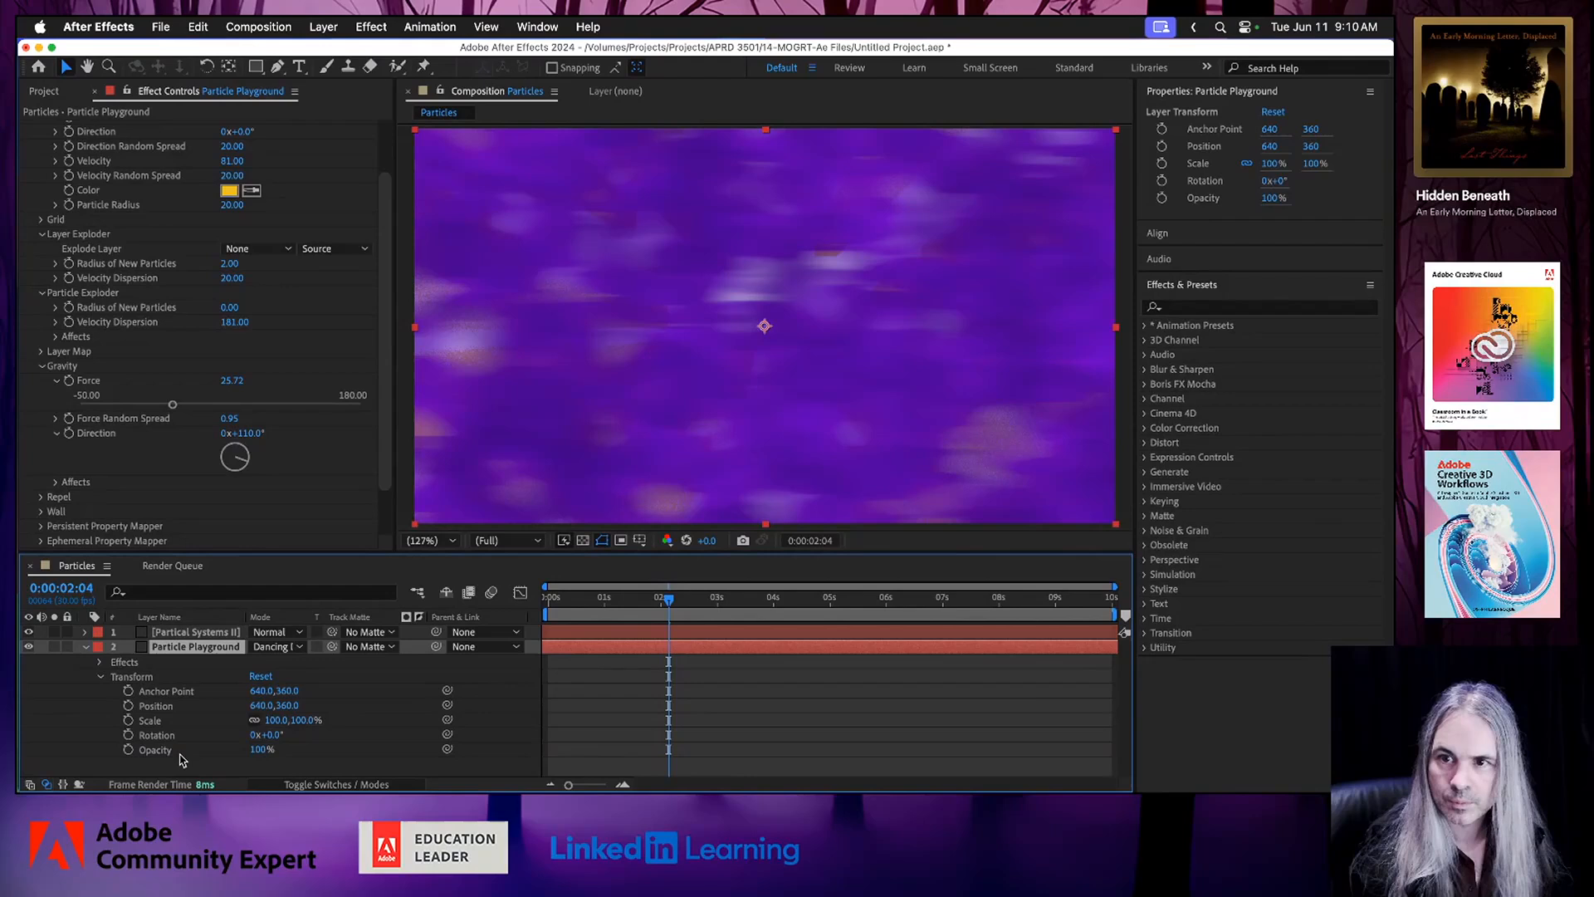
Try the Dissolve blend mode on the Partical Systems II layer and preview it from near the start.
{"action": "left_click", "coordinate": [198, 636]}
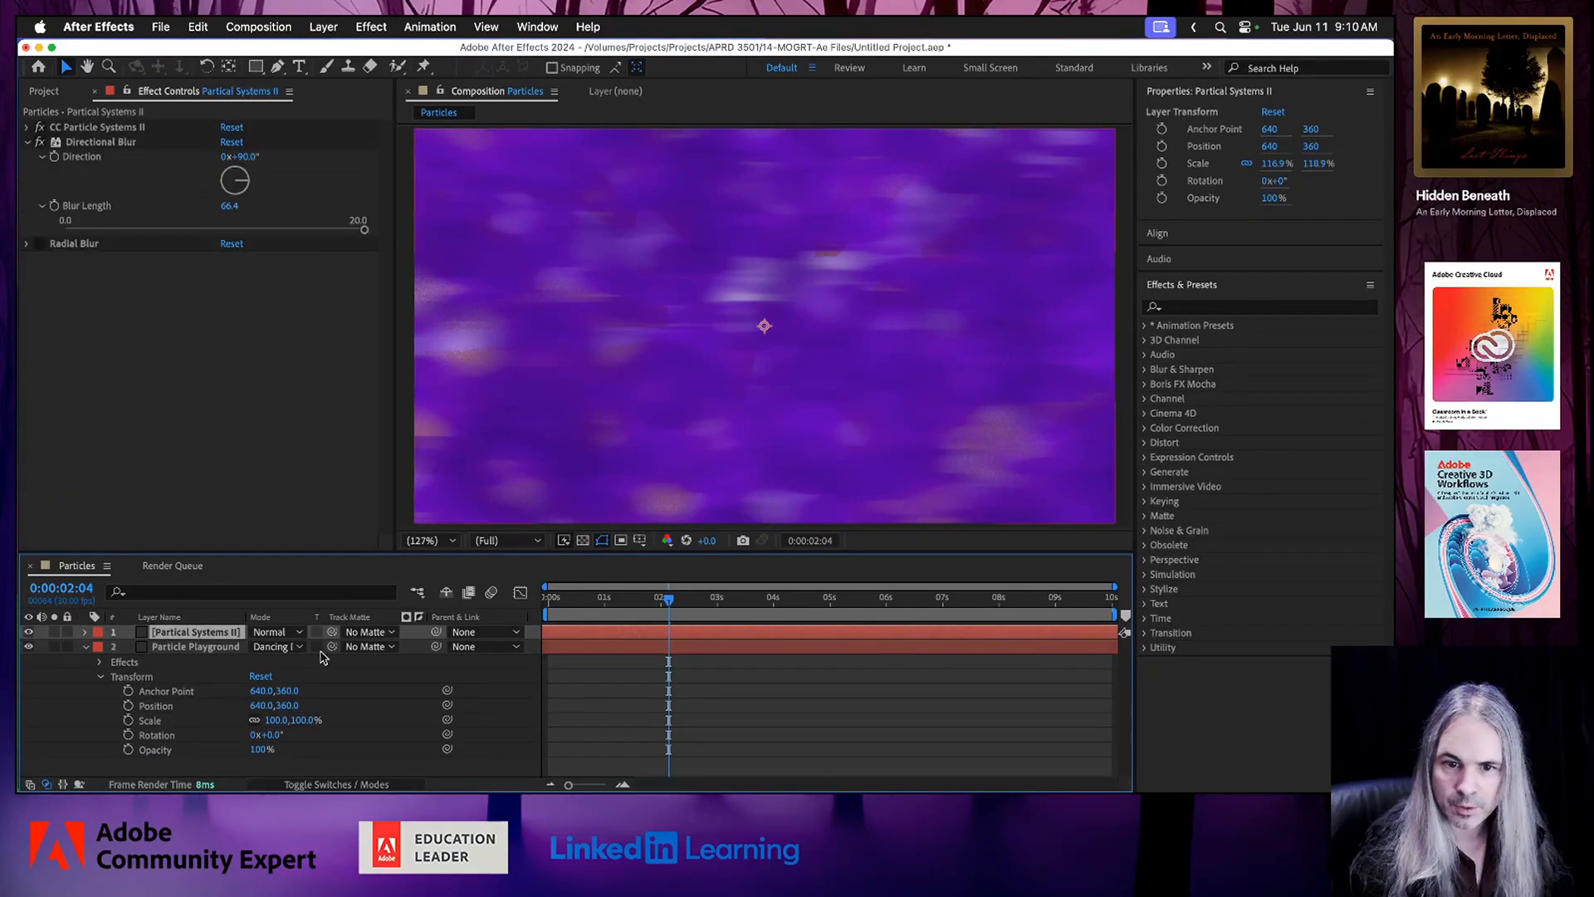
{"action": "left_click", "coordinate": [298, 633]}
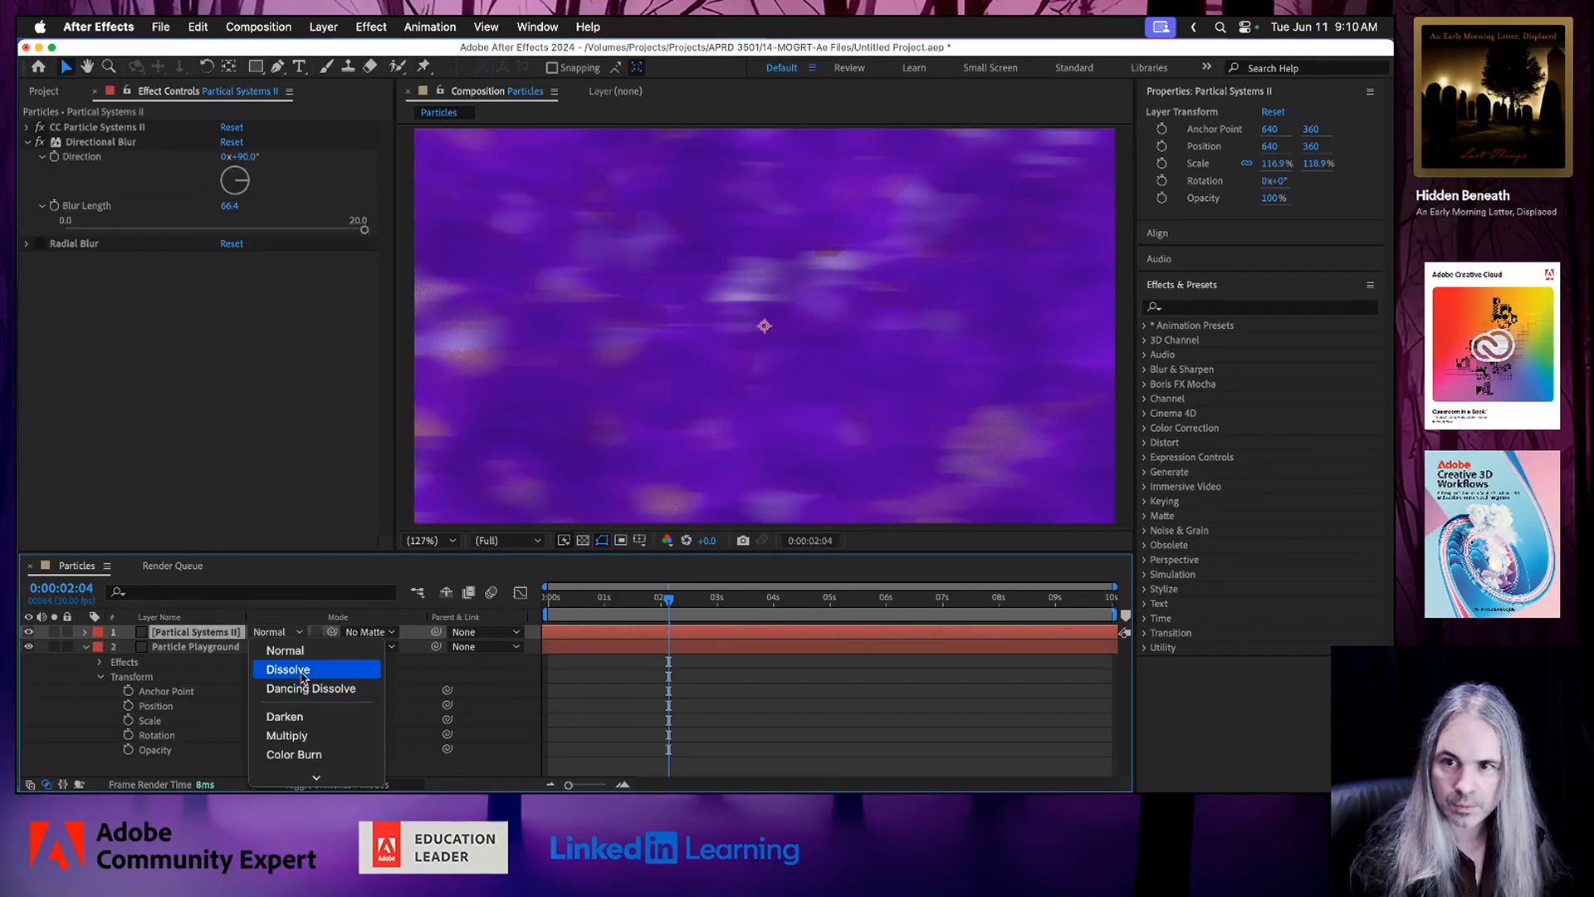
{"action": "left_click", "coordinate": [303, 674]}
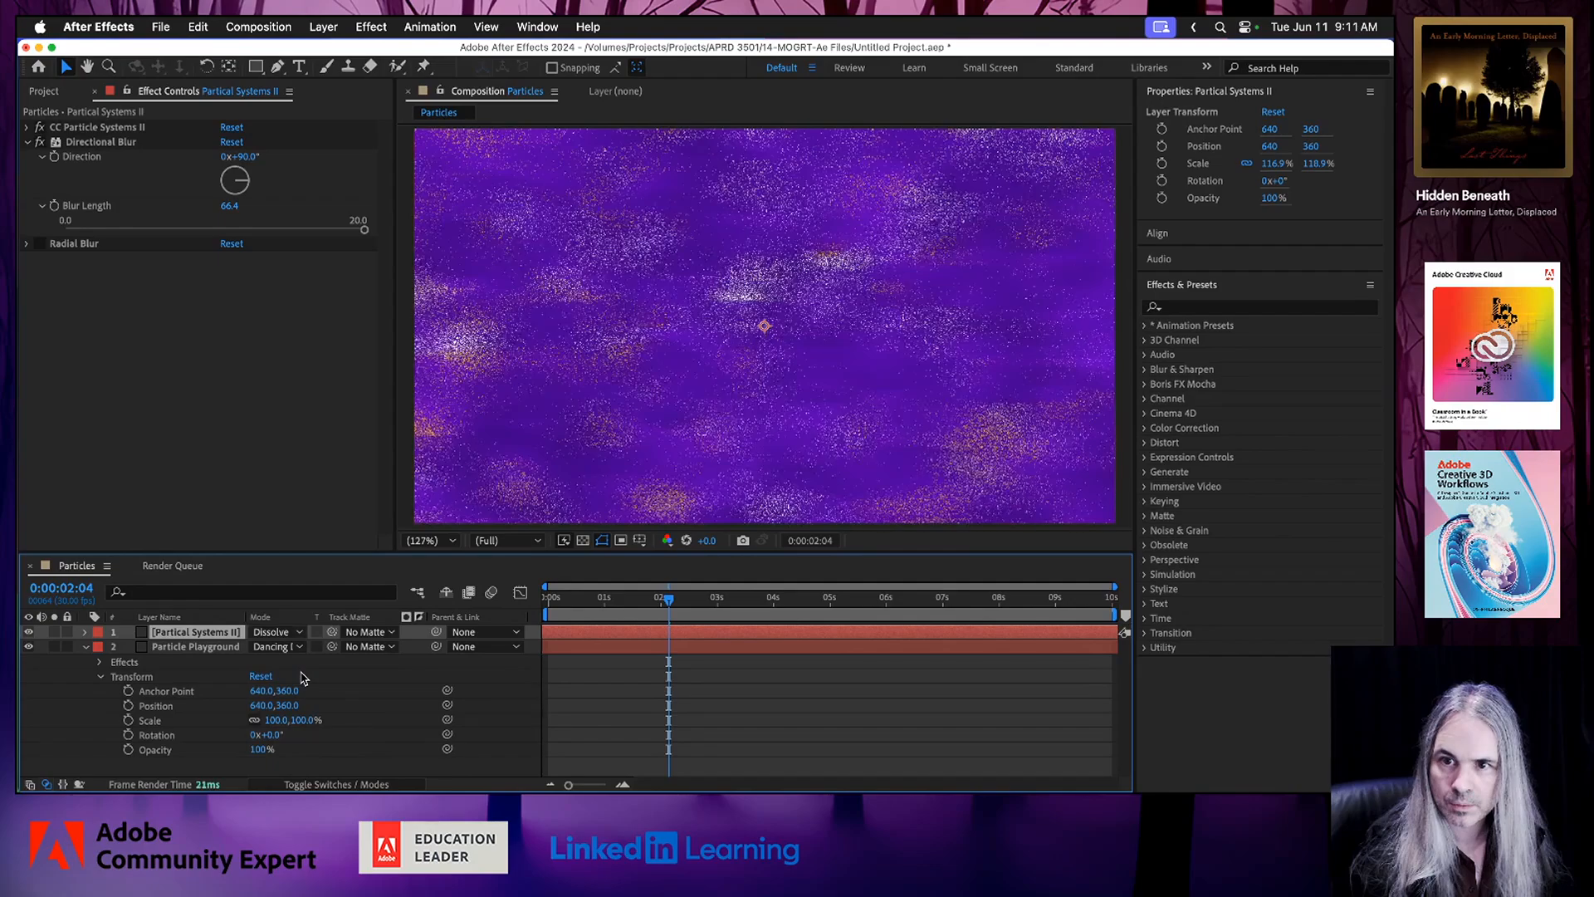
{"action": "left_click", "coordinate": [575, 601]}
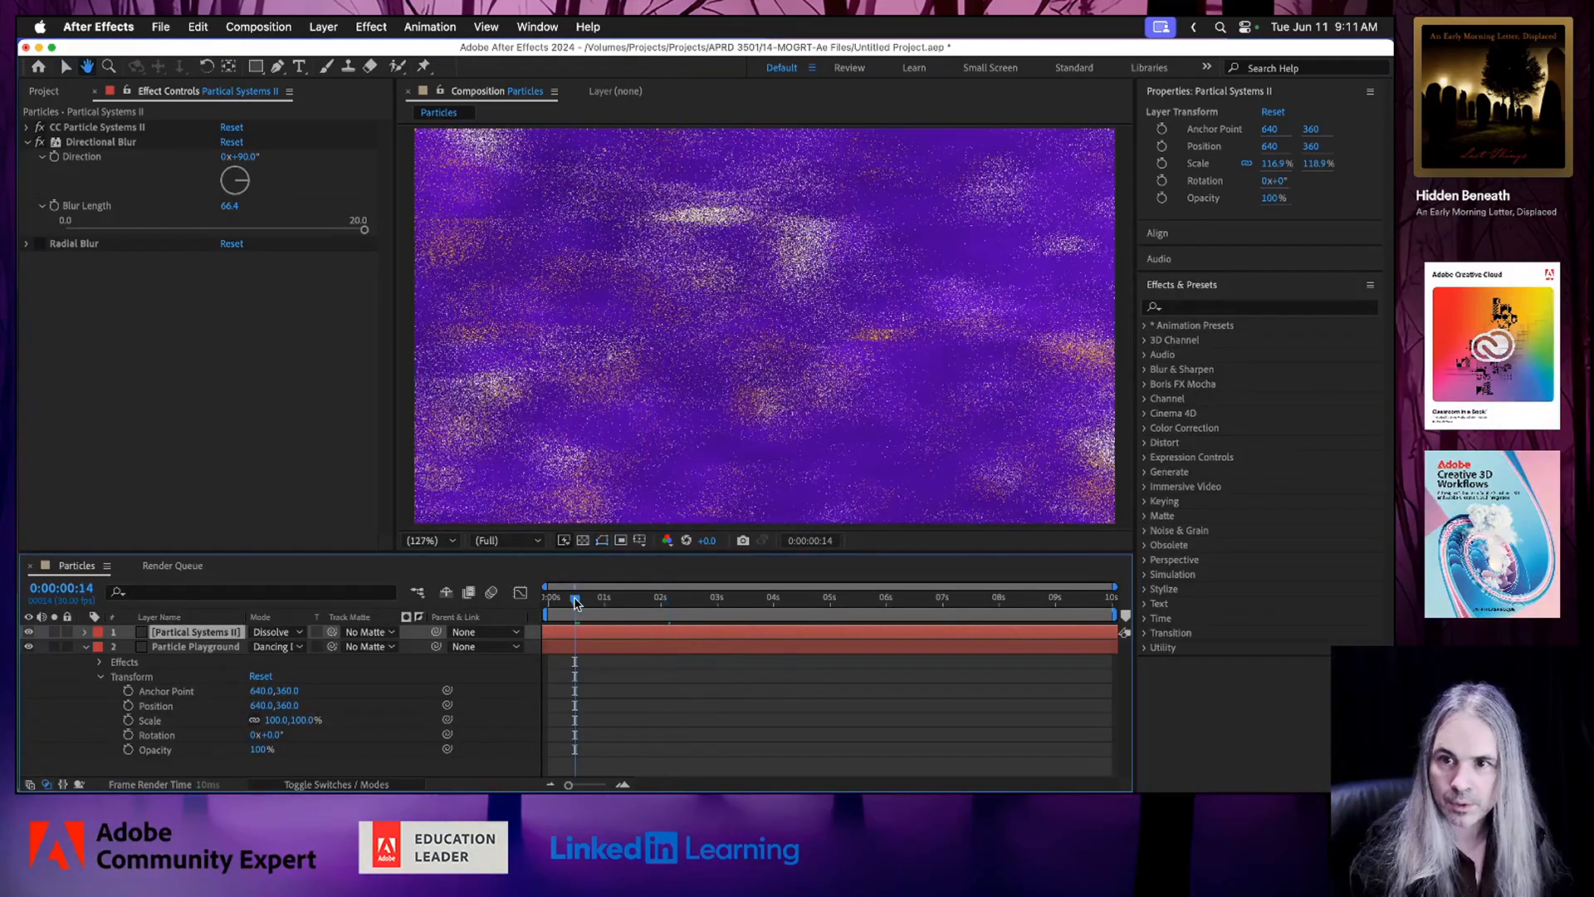
{"action": "key", "text": "space"}
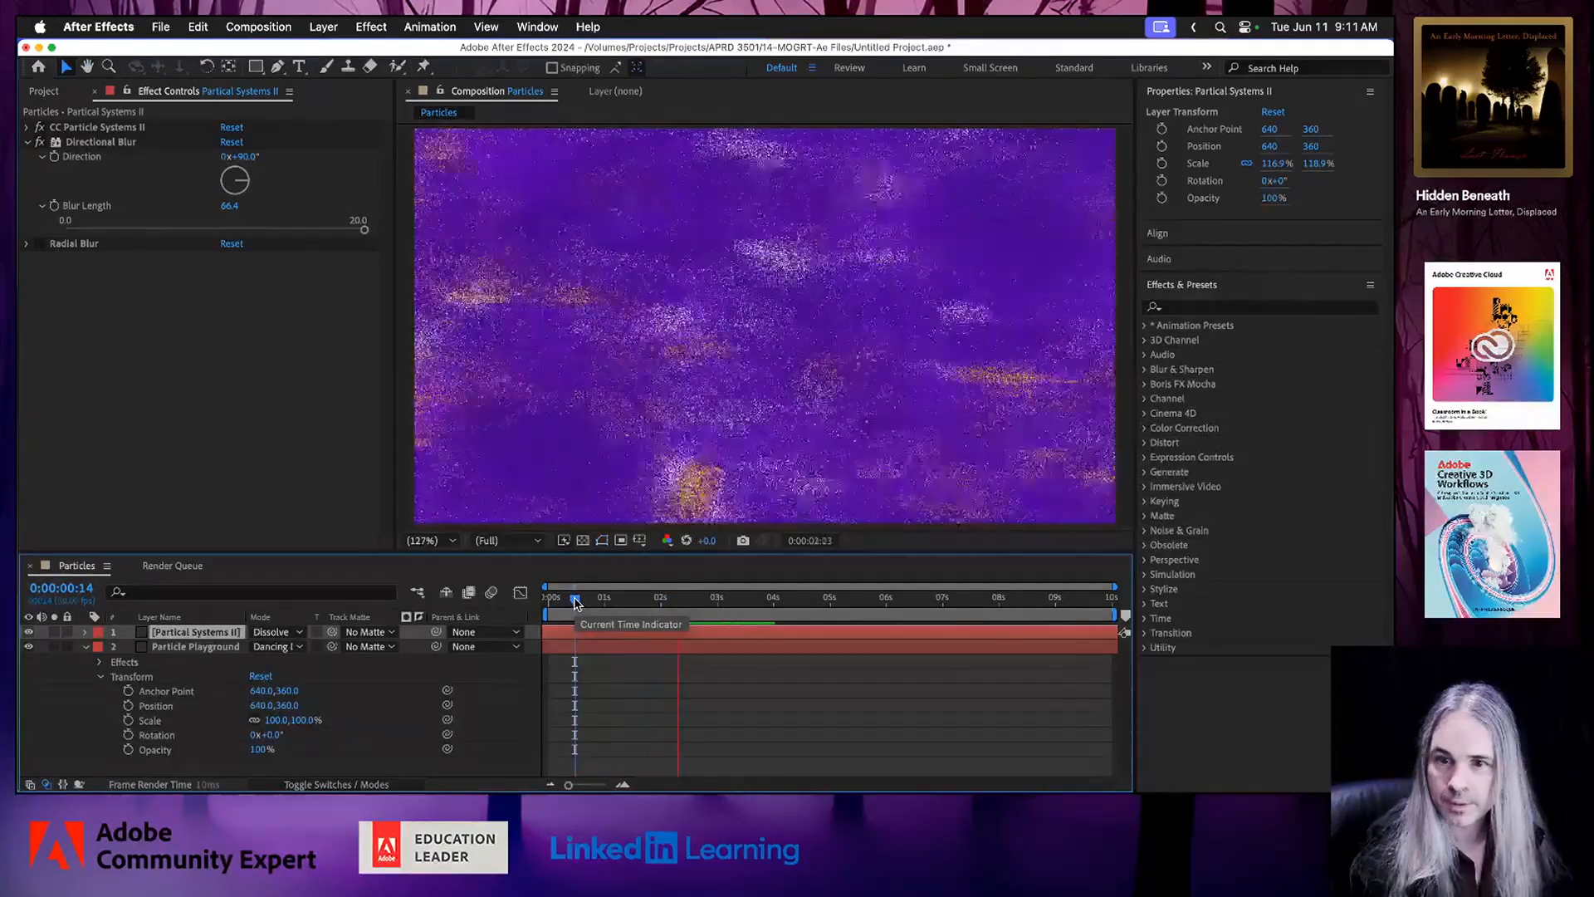
{"action": "key", "text": "space"}
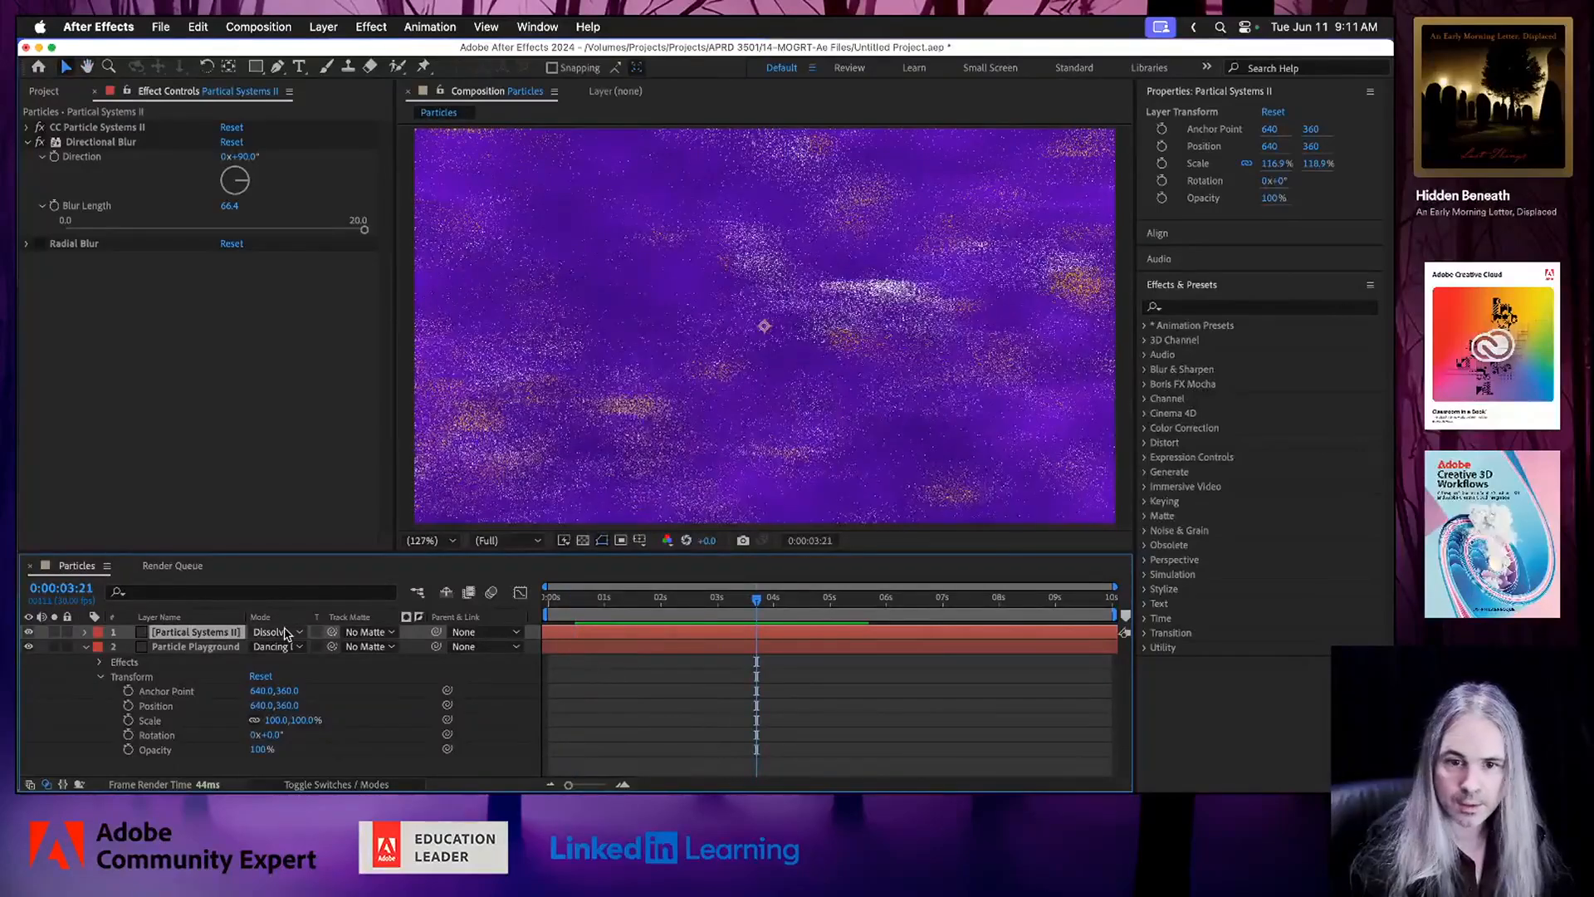
Try the Classic Color Burn blend mode on the Partical Systems II layer and preview the animation.
{"action": "left_click", "coordinate": [287, 634]}
{"action": "scroll", "coordinate": [288, 734], "scroll_direction": "down", "scroll_amount": 4}
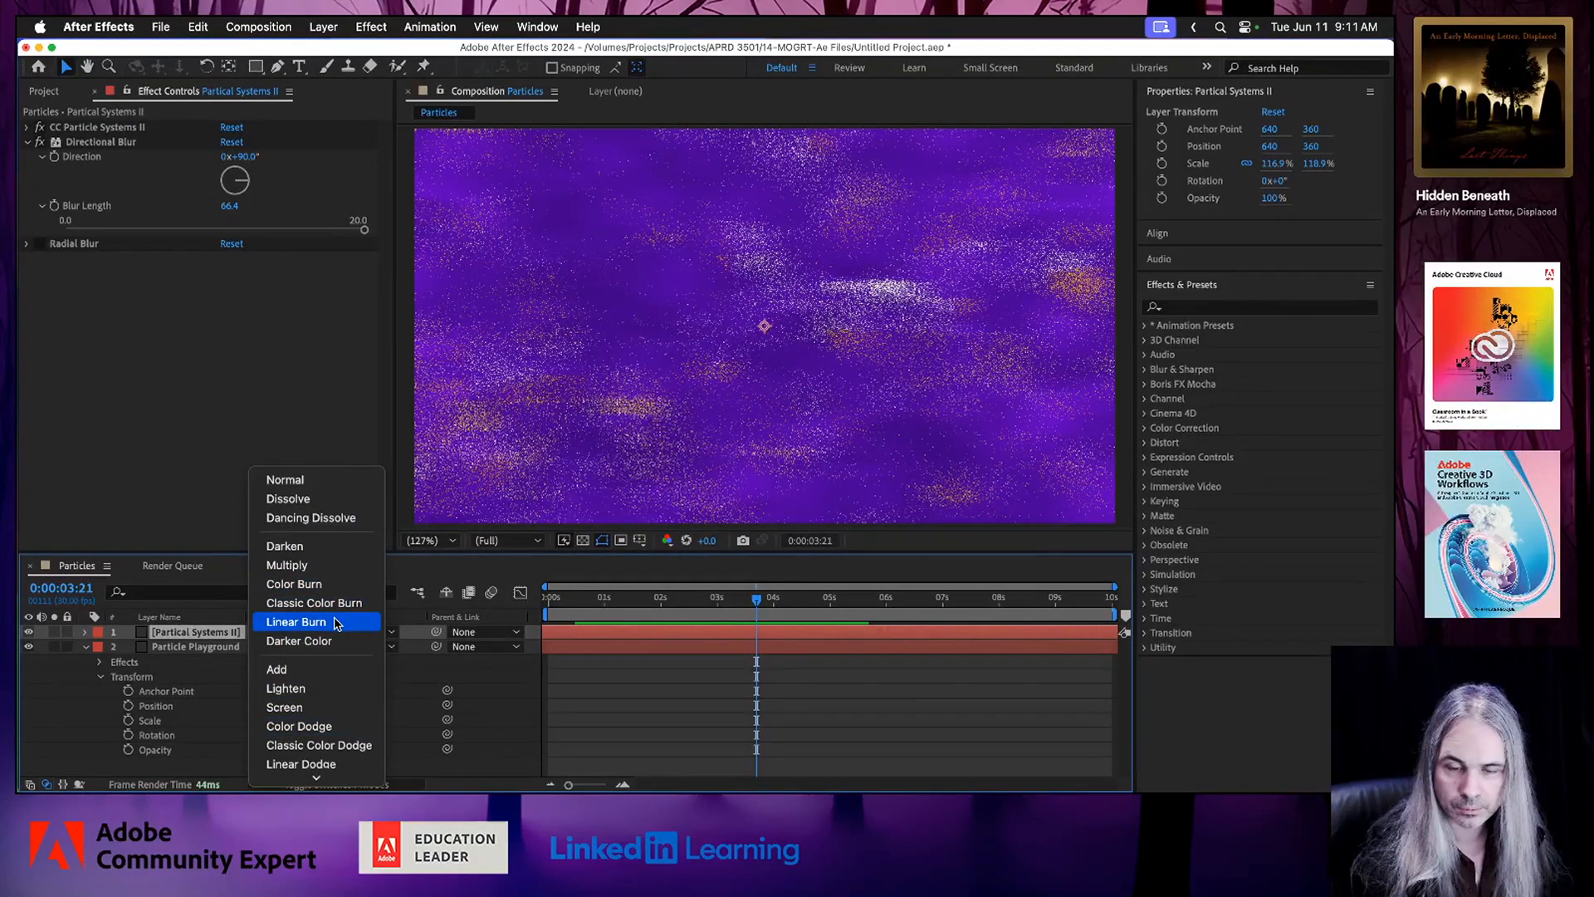
{"action": "left_click", "coordinate": [336, 605]}
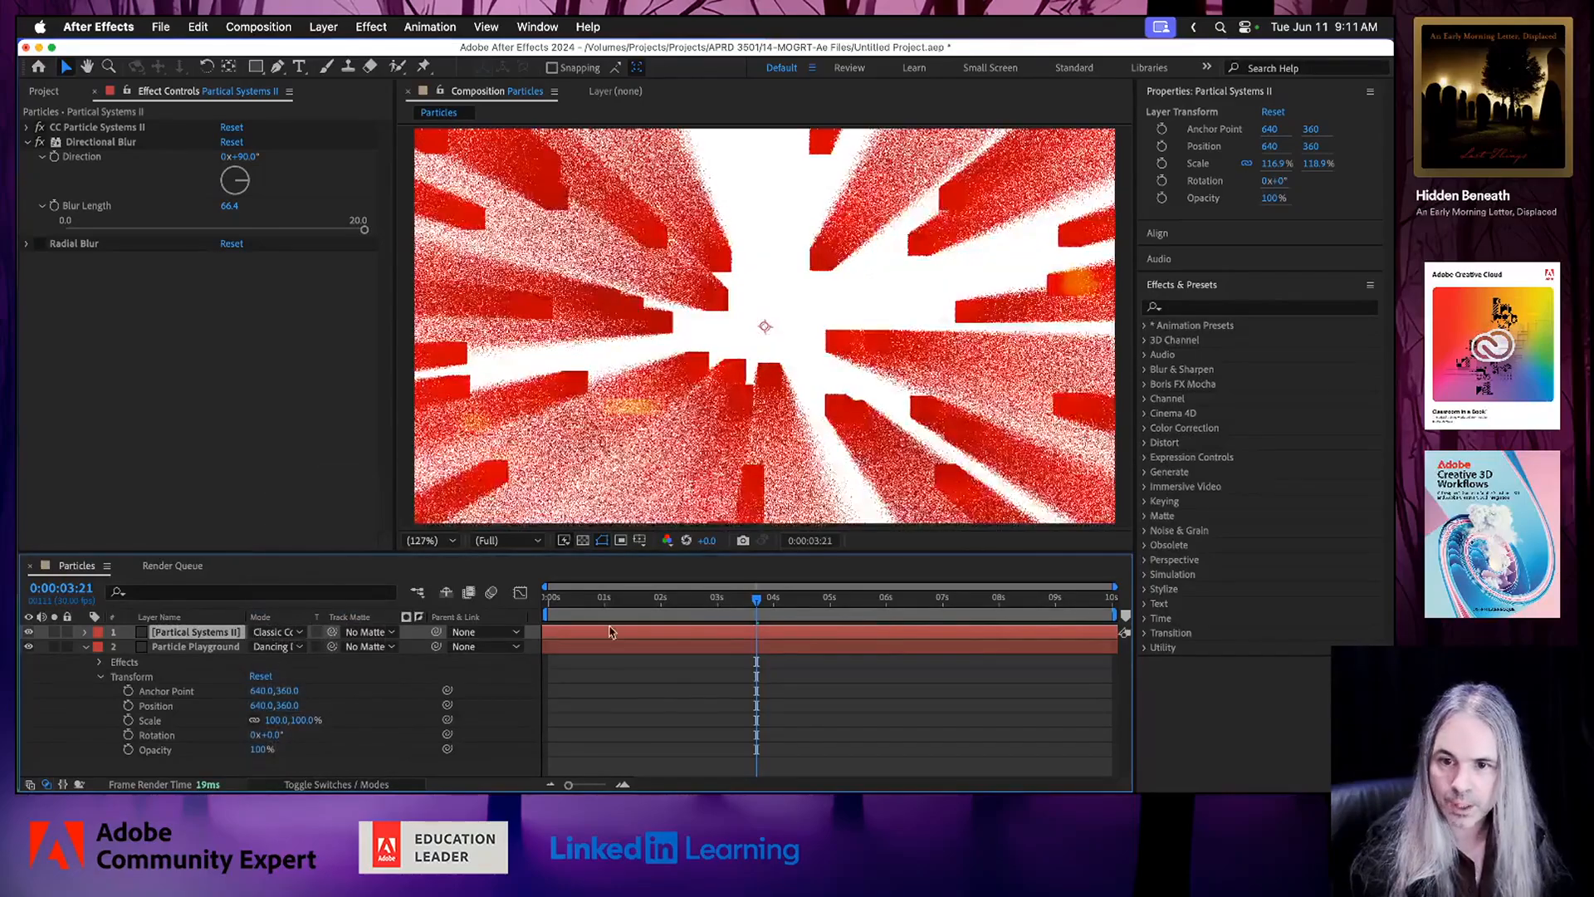
{"action": "left_click", "coordinate": [584, 599]}
{"action": "key", "text": "space"}
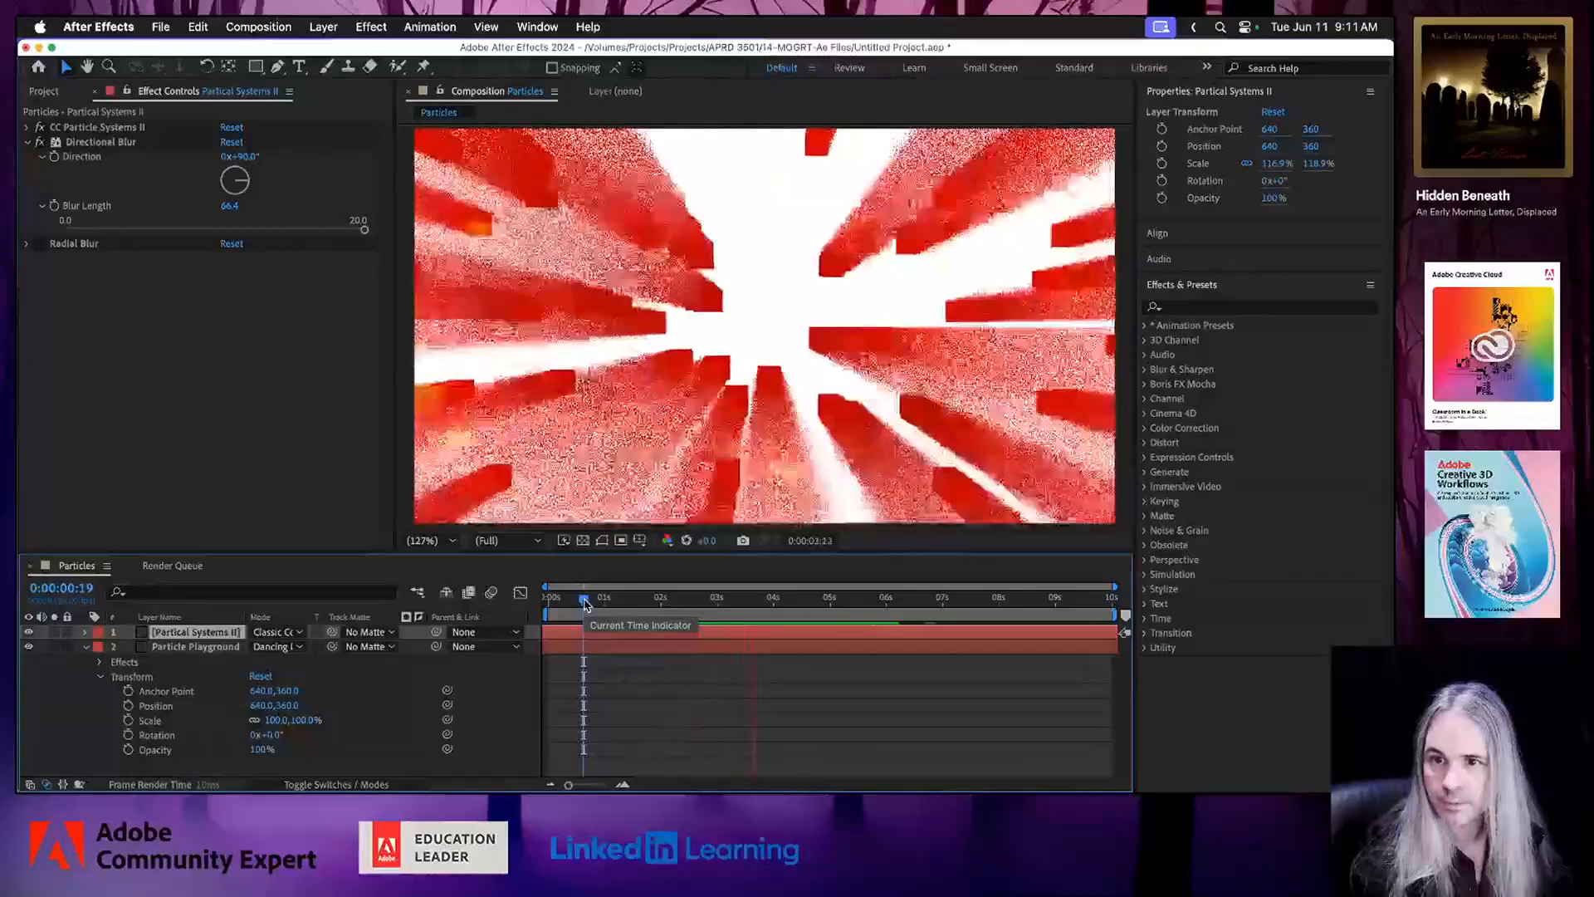
{"action": "key", "text": "space"}
Set the Partical Systems II layer's blend mode to Hard Light and preview the animation from 0:00:00:26.
{"action": "left_click", "coordinate": [291, 633]}
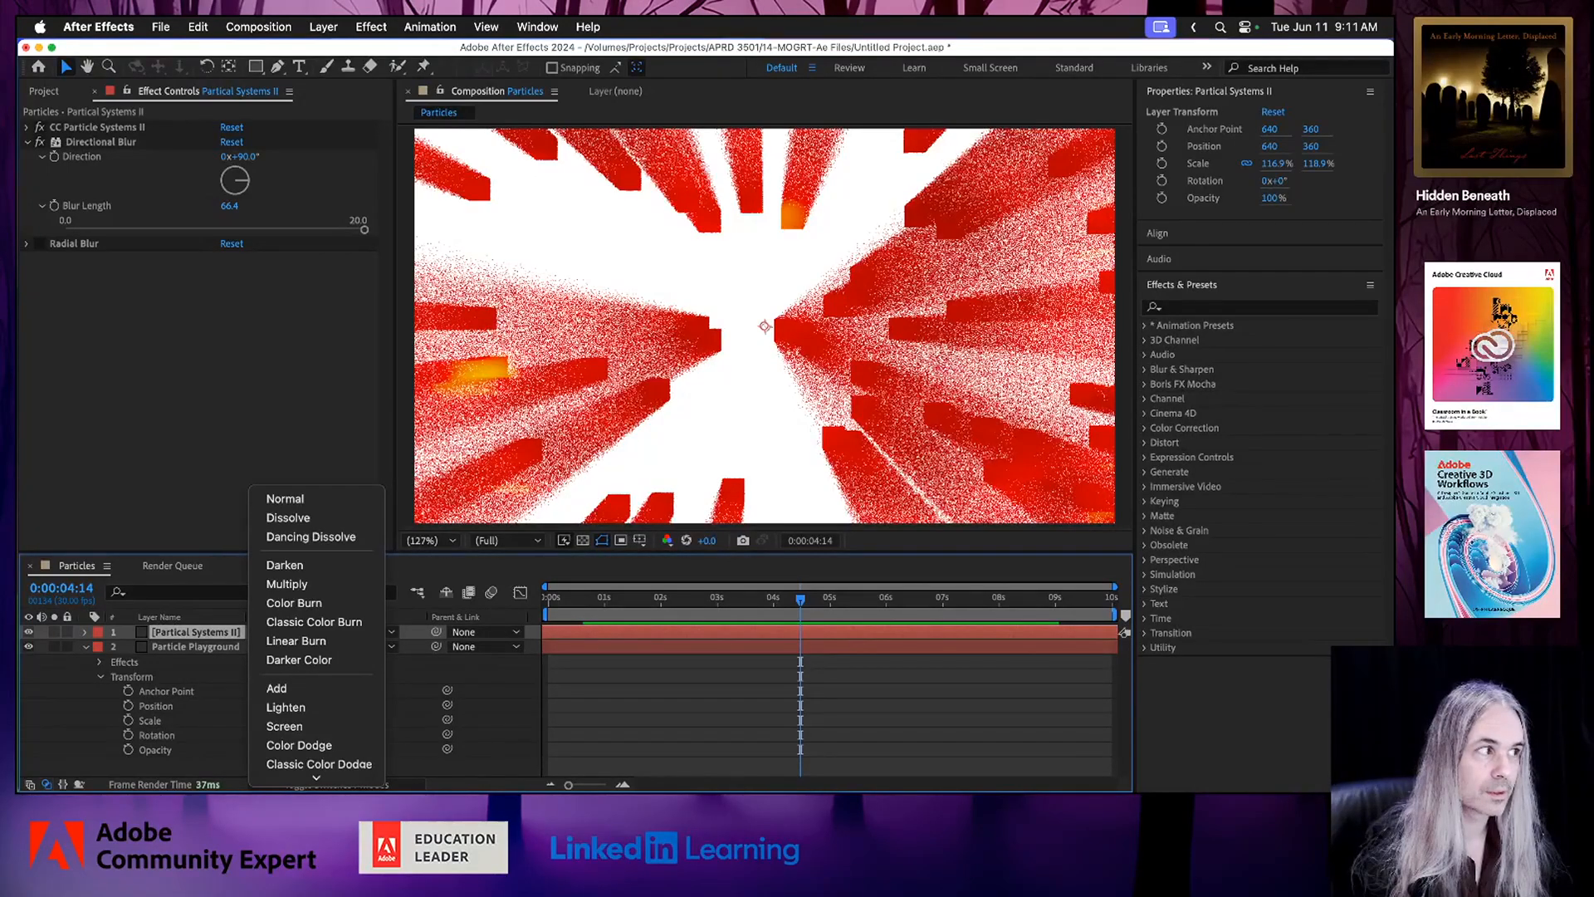
{"action": "scroll", "coordinate": [309, 722], "scroll_direction": "down", "scroll_amount": 5}
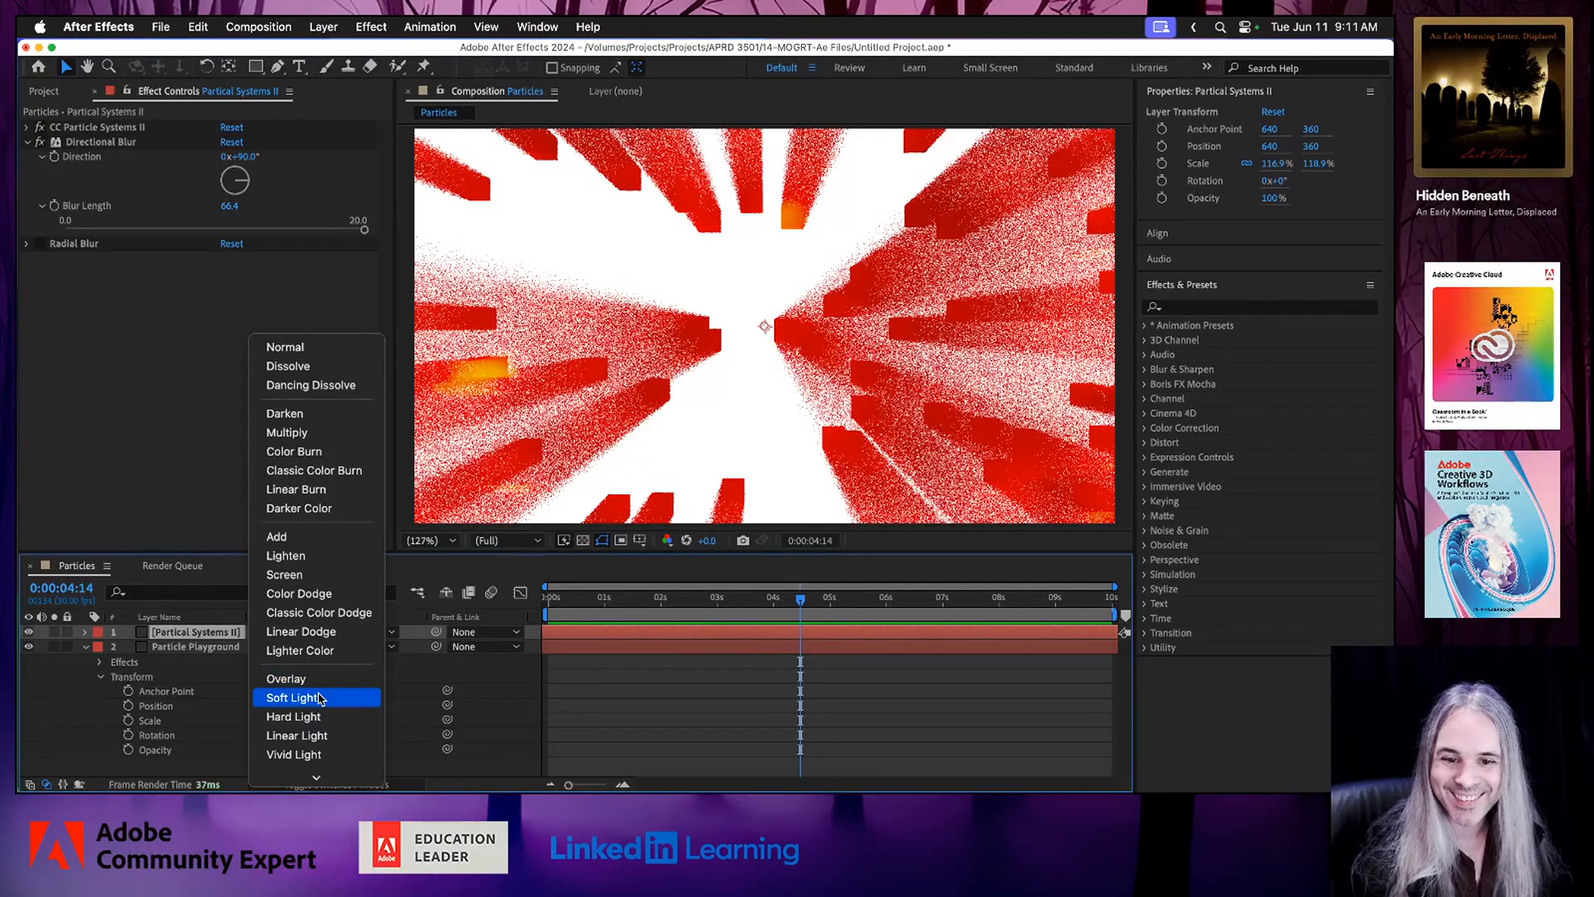
{"action": "left_click", "coordinate": [320, 716]}
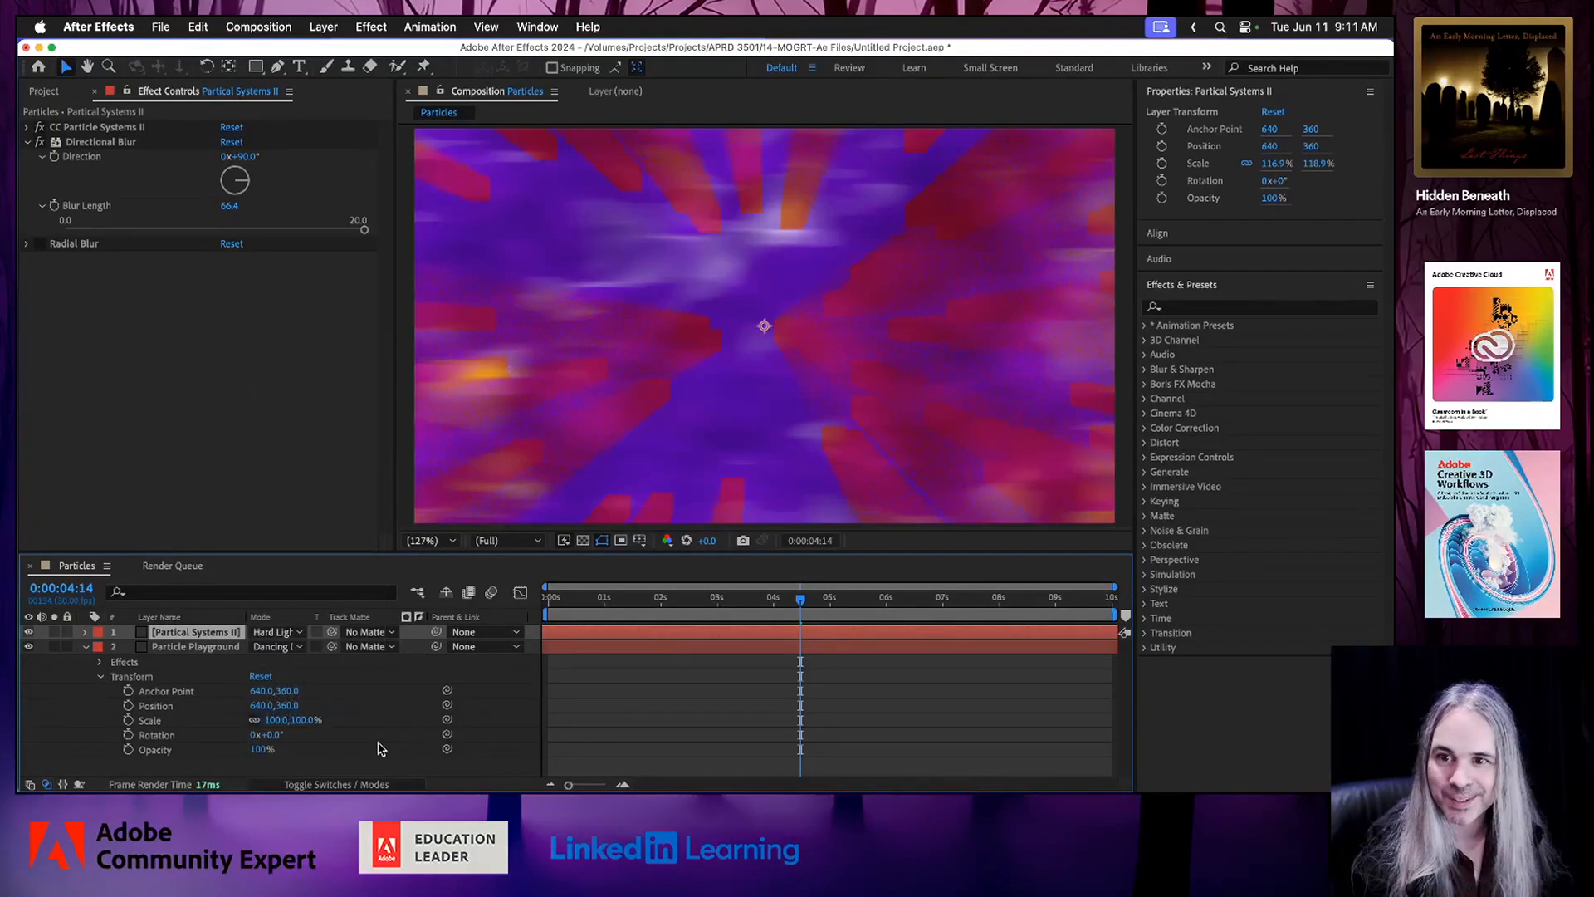
{"action": "left_click_drag", "start_coordinate": [604, 605], "coordinate": [597, 603]}
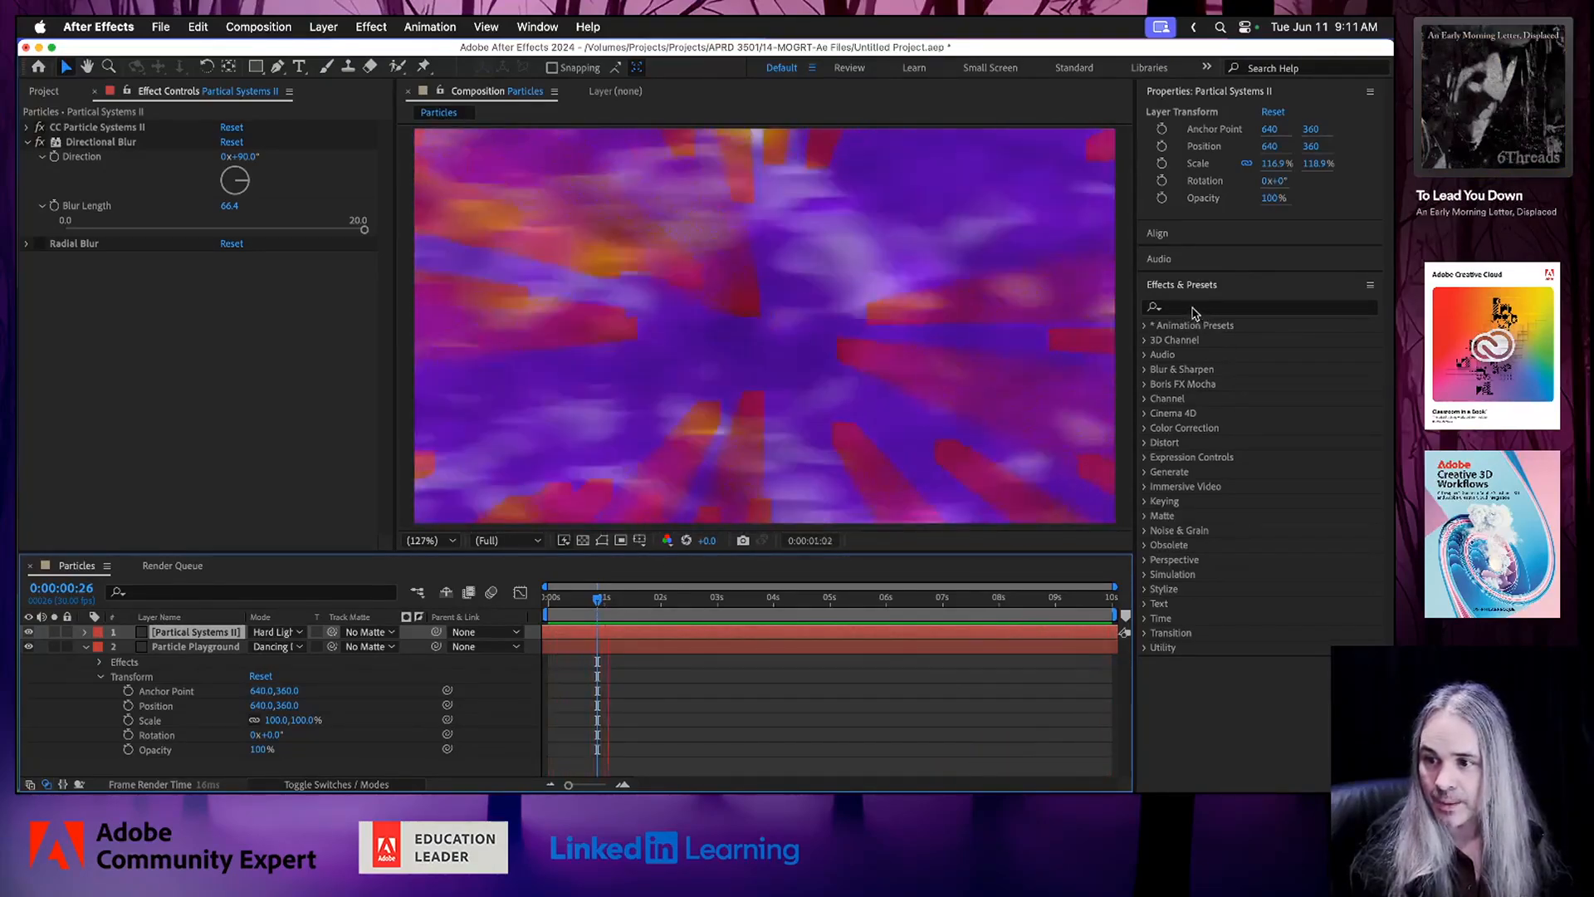
Apply the Add Grain effect to the Partical Systems II layer and set its Viewing Mode to Final Output.
{"action": "left_click", "coordinate": [1143, 533]}
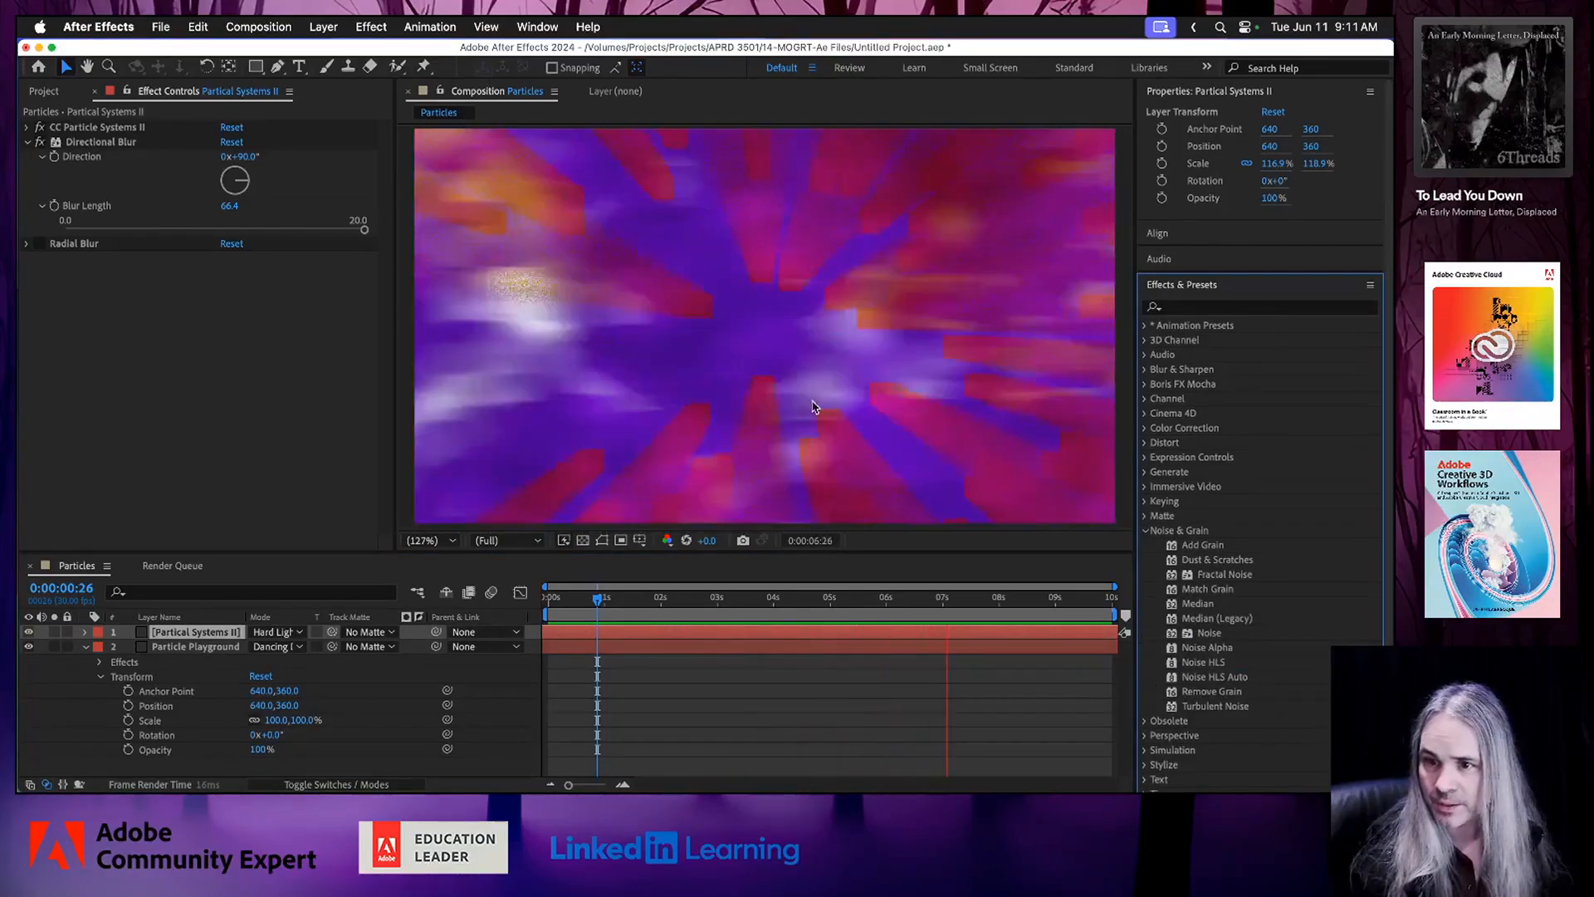
{"action": "left_click", "coordinate": [1217, 546]}
{"action": "left_click_drag", "start_coordinate": [1217, 548], "coordinate": [763, 634]}
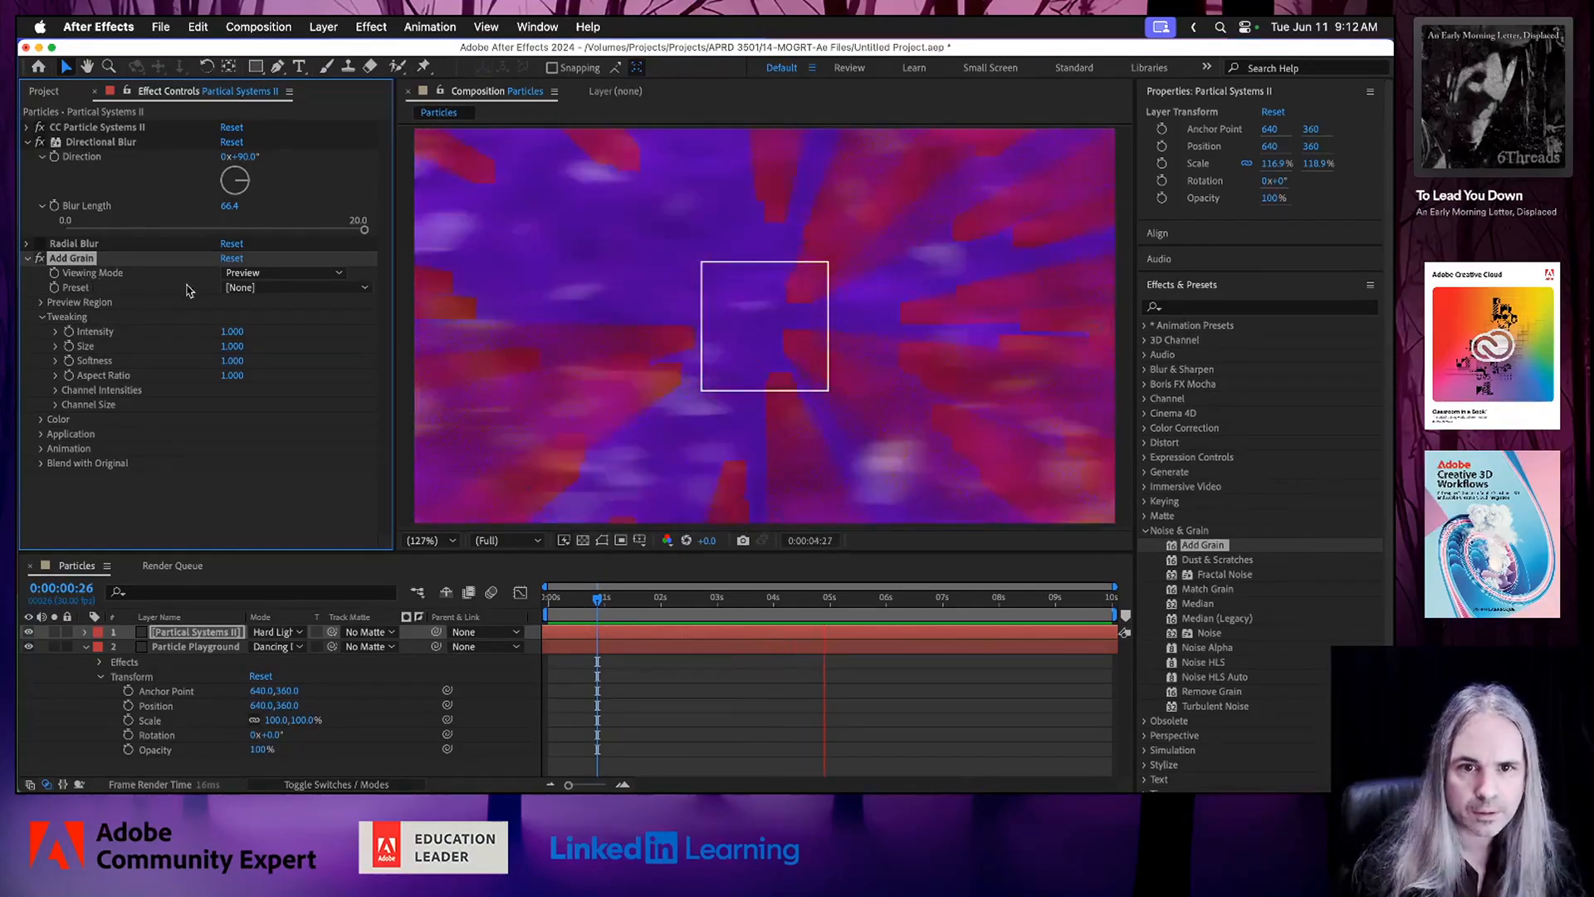
{"action": "left_click", "coordinate": [278, 276]}
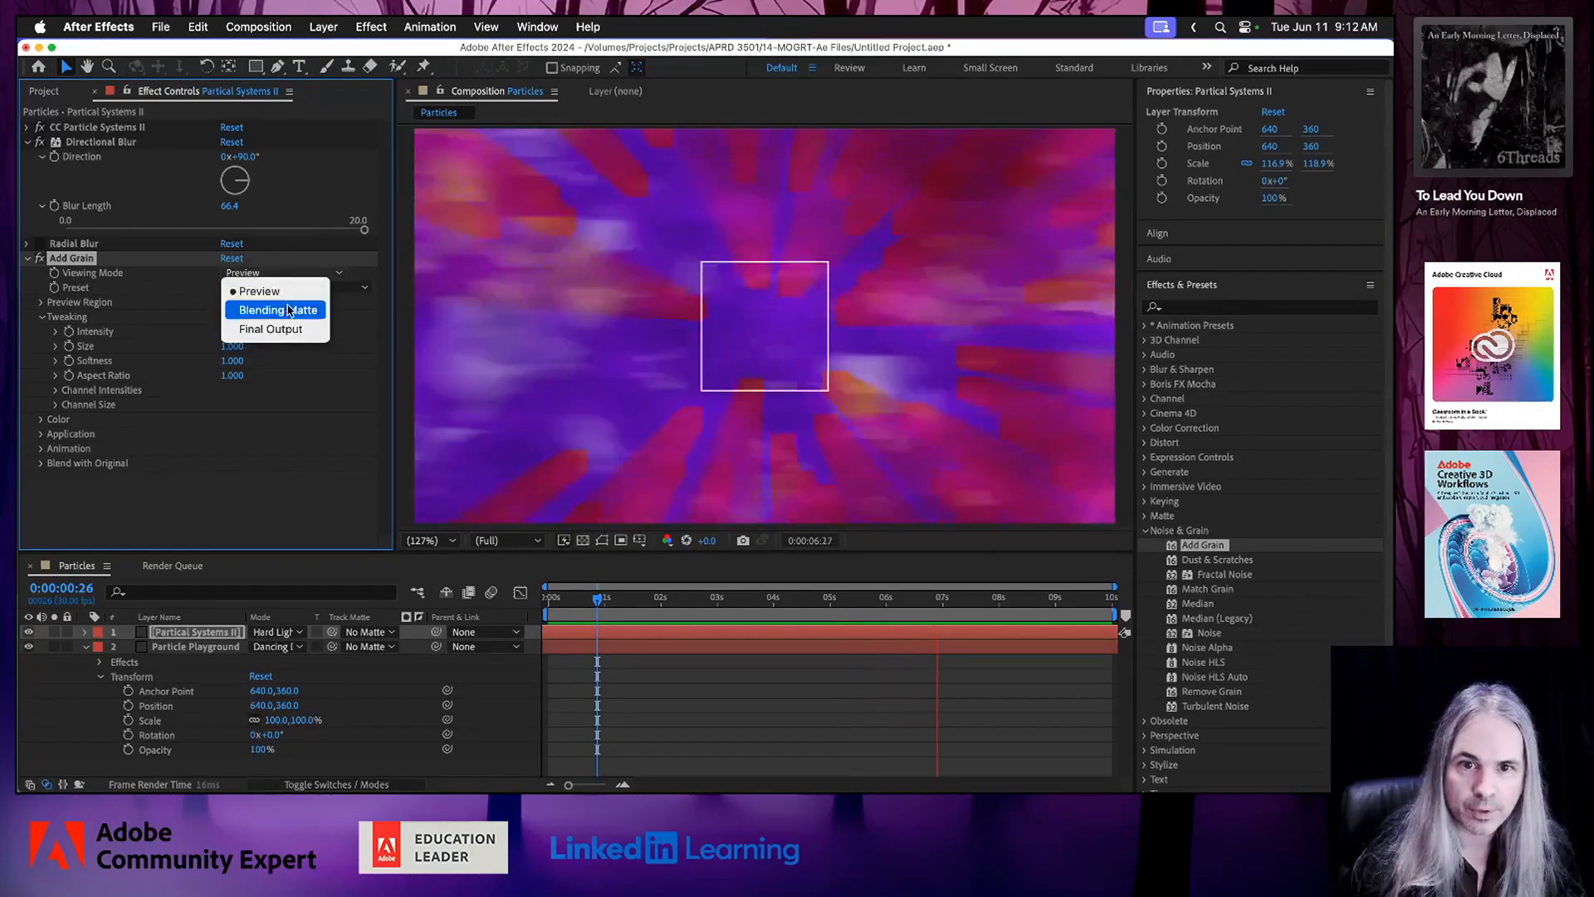
{"action": "left_click", "coordinate": [294, 329]}
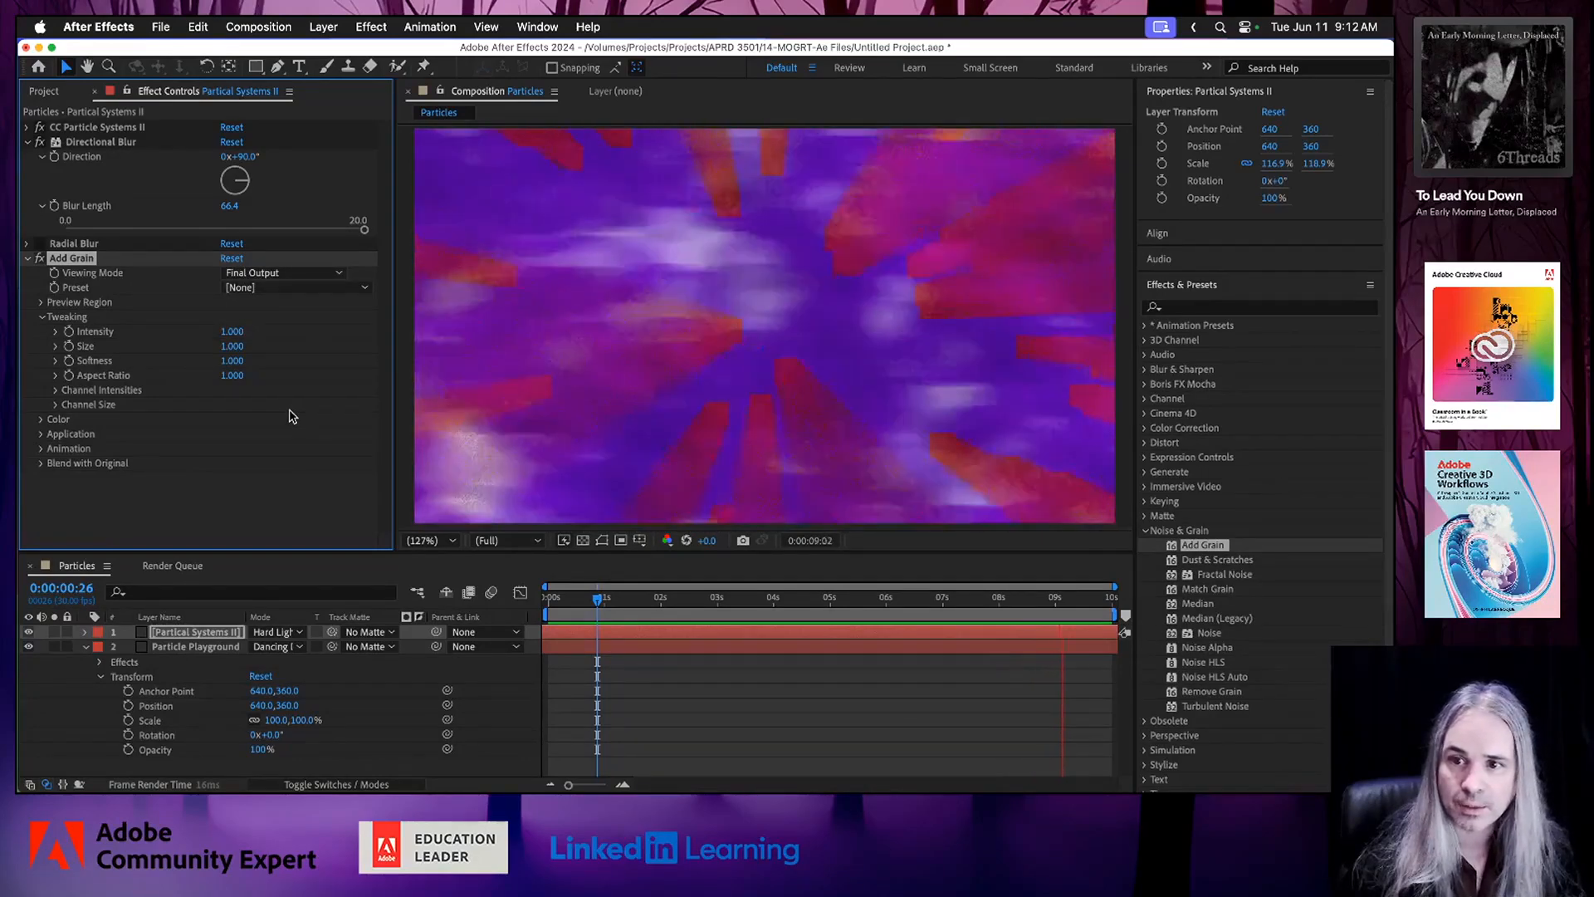
Lower the composition's preview resolution to Half, and reduce it further to Quarter.
{"action": "left_click", "coordinate": [538, 545]}
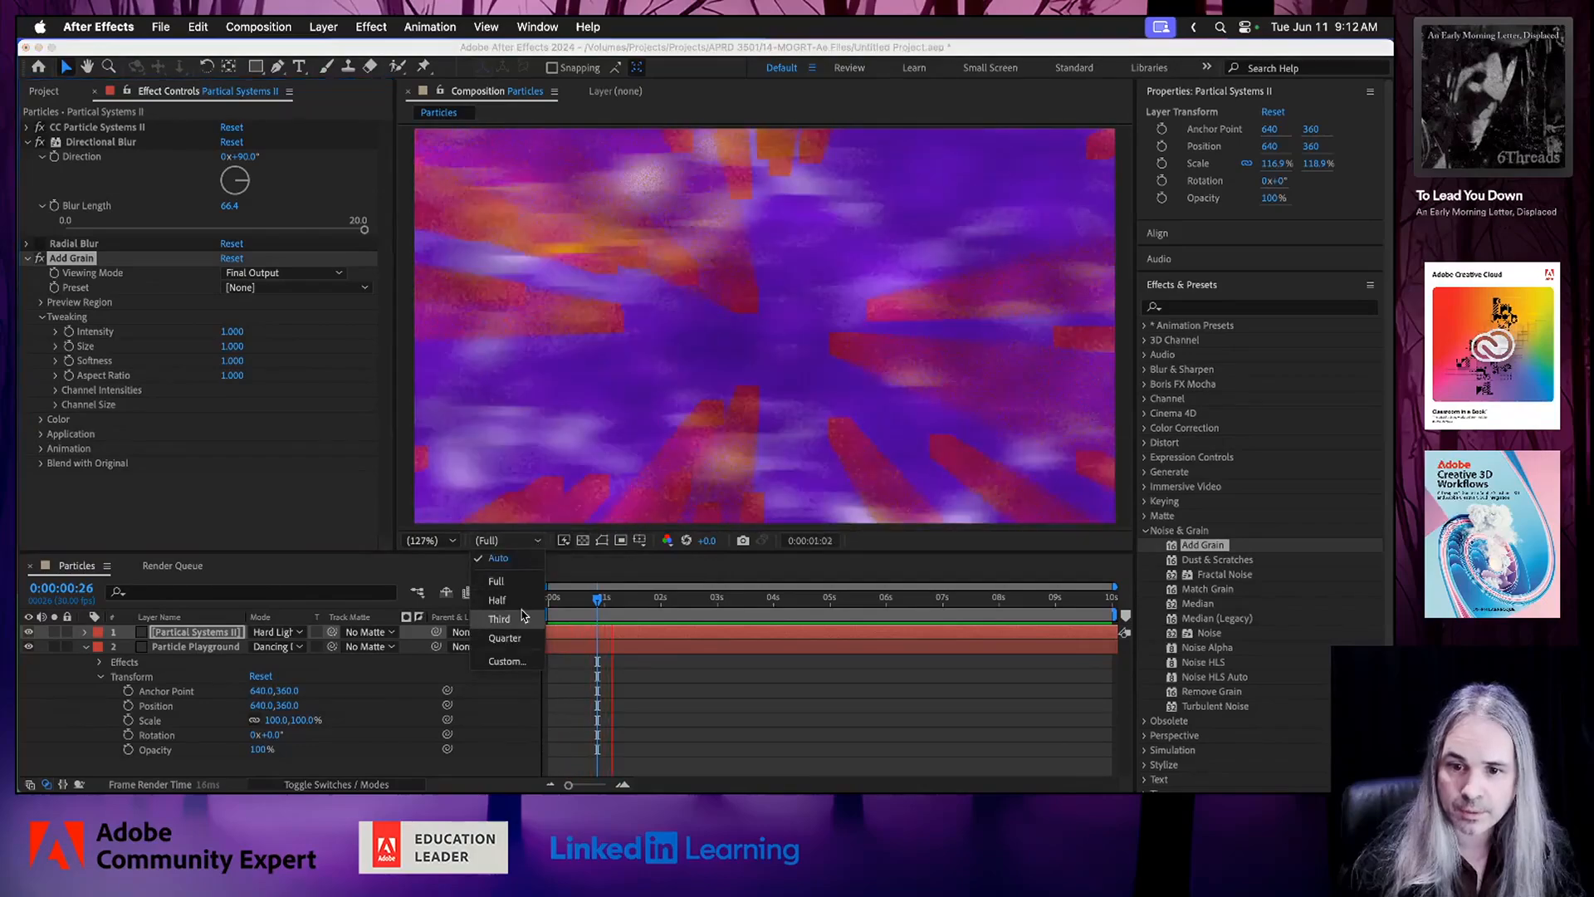
{"action": "left_click", "coordinate": [521, 607]}
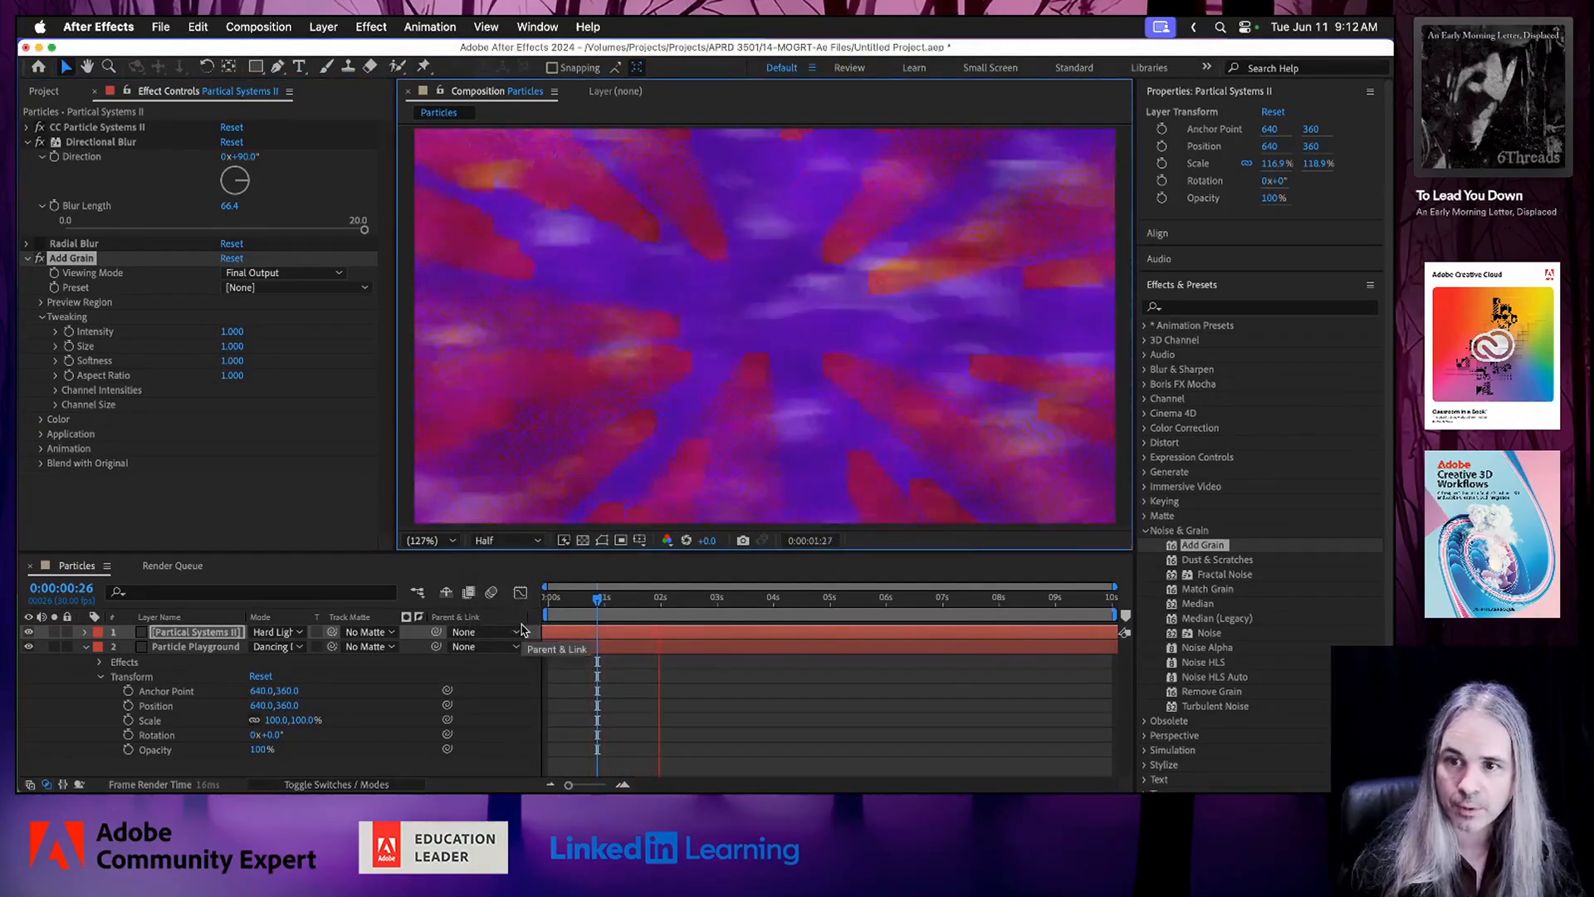
{"action": "left_click", "coordinate": [538, 545]}
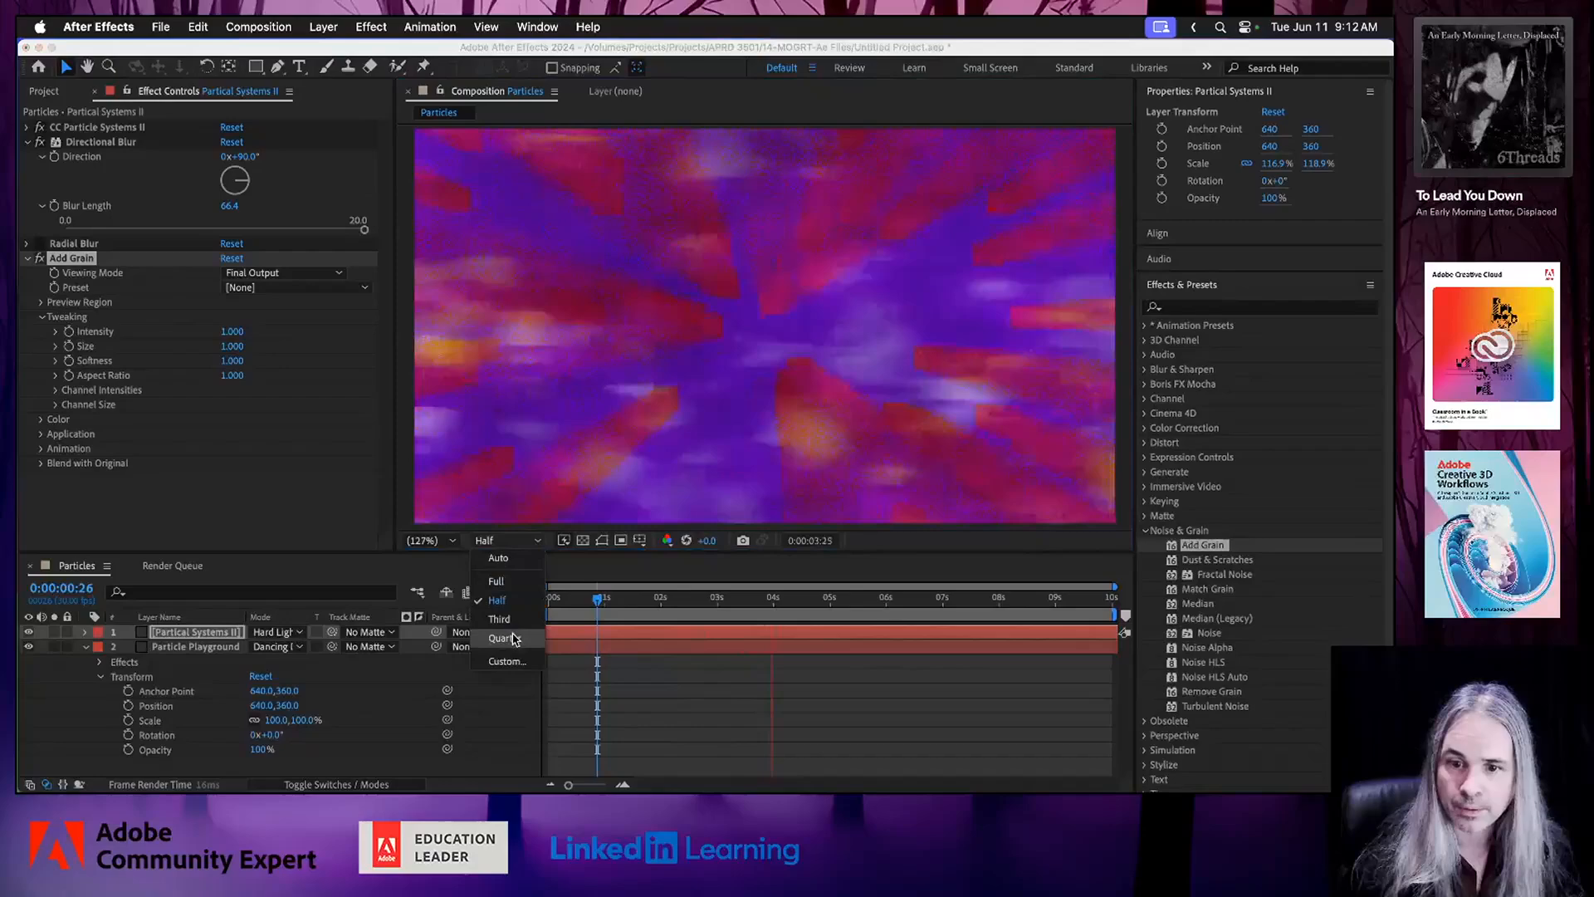
{"action": "left_click", "coordinate": [508, 639]}
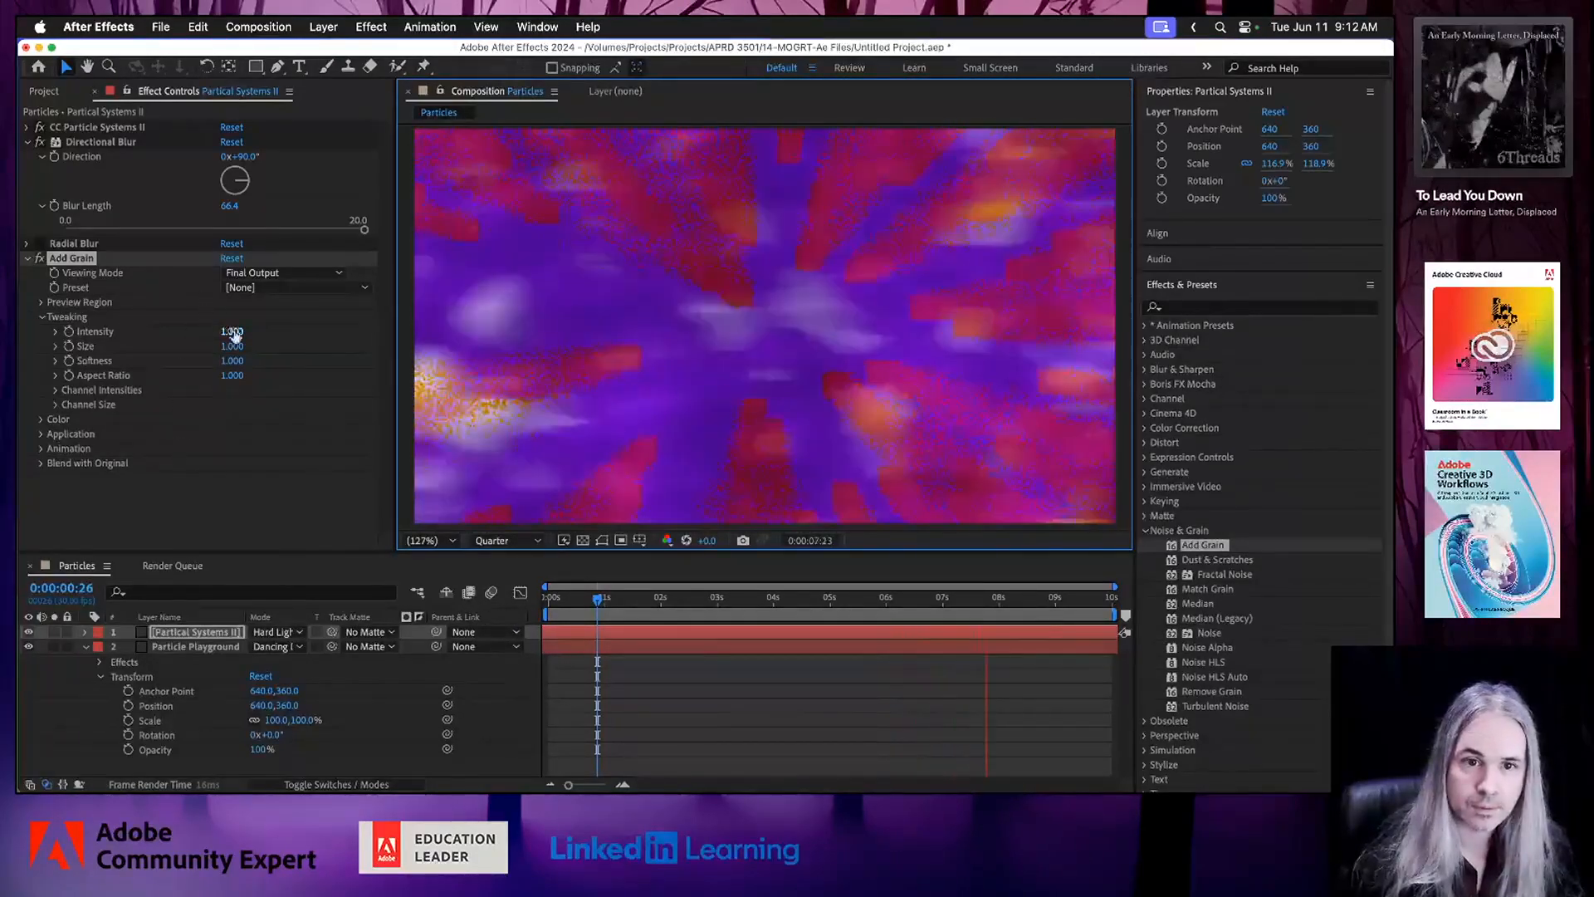
Apply the Eastman Color Neg II 100T (5247) preset to the Add Grain effect and preview the animation.
{"action": "left_click", "coordinate": [303, 288]}
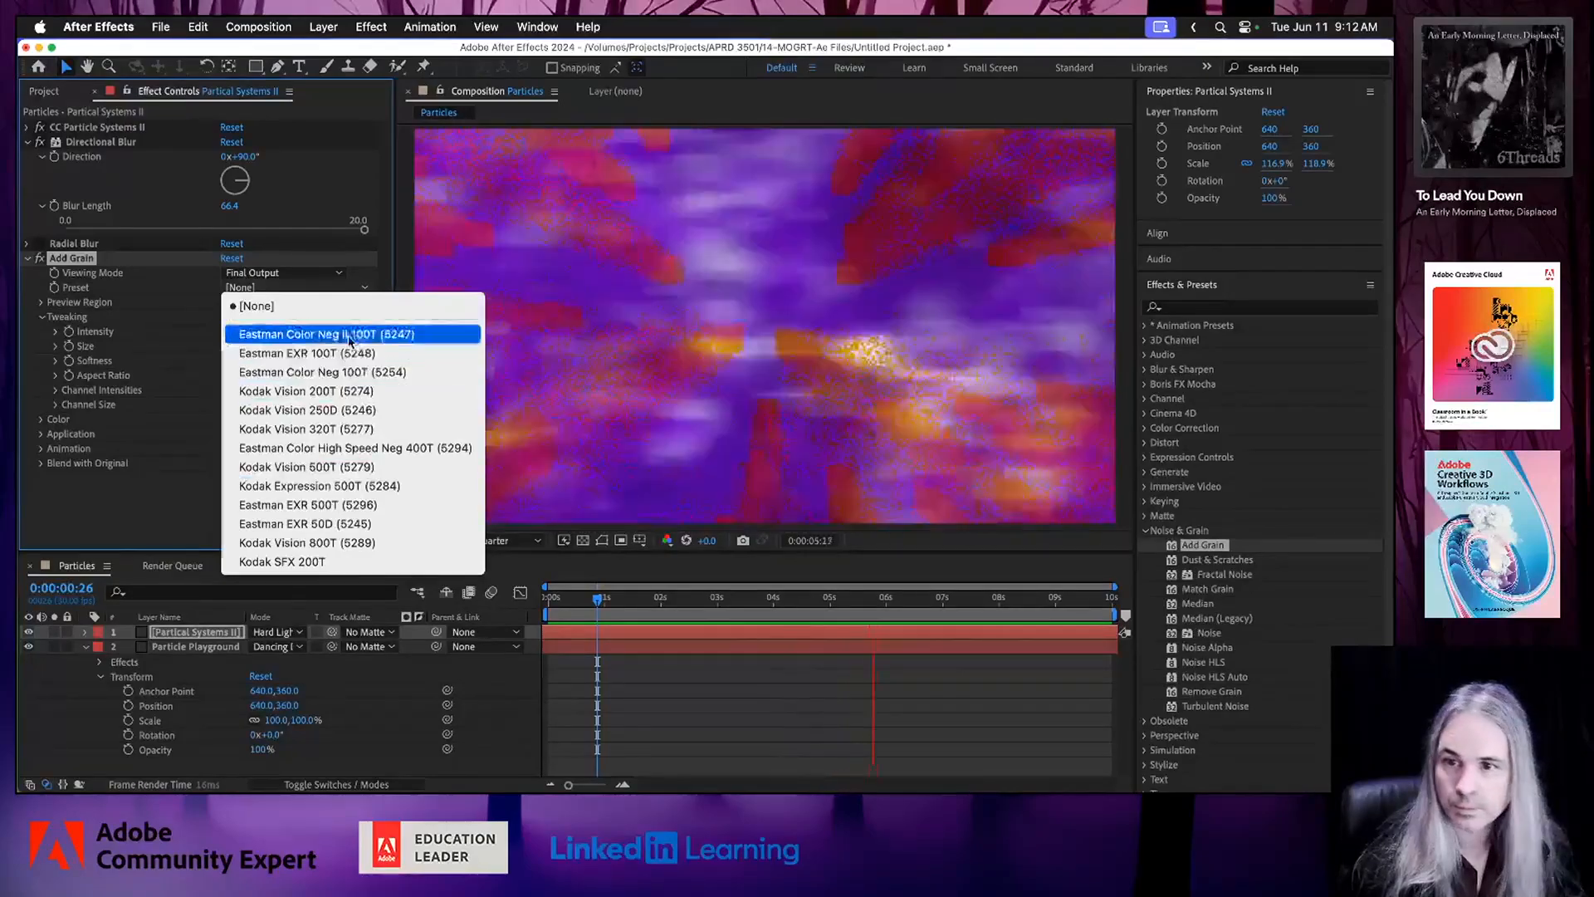
{"action": "left_click", "coordinate": [316, 334]}
{"action": "key", "text": "space"}
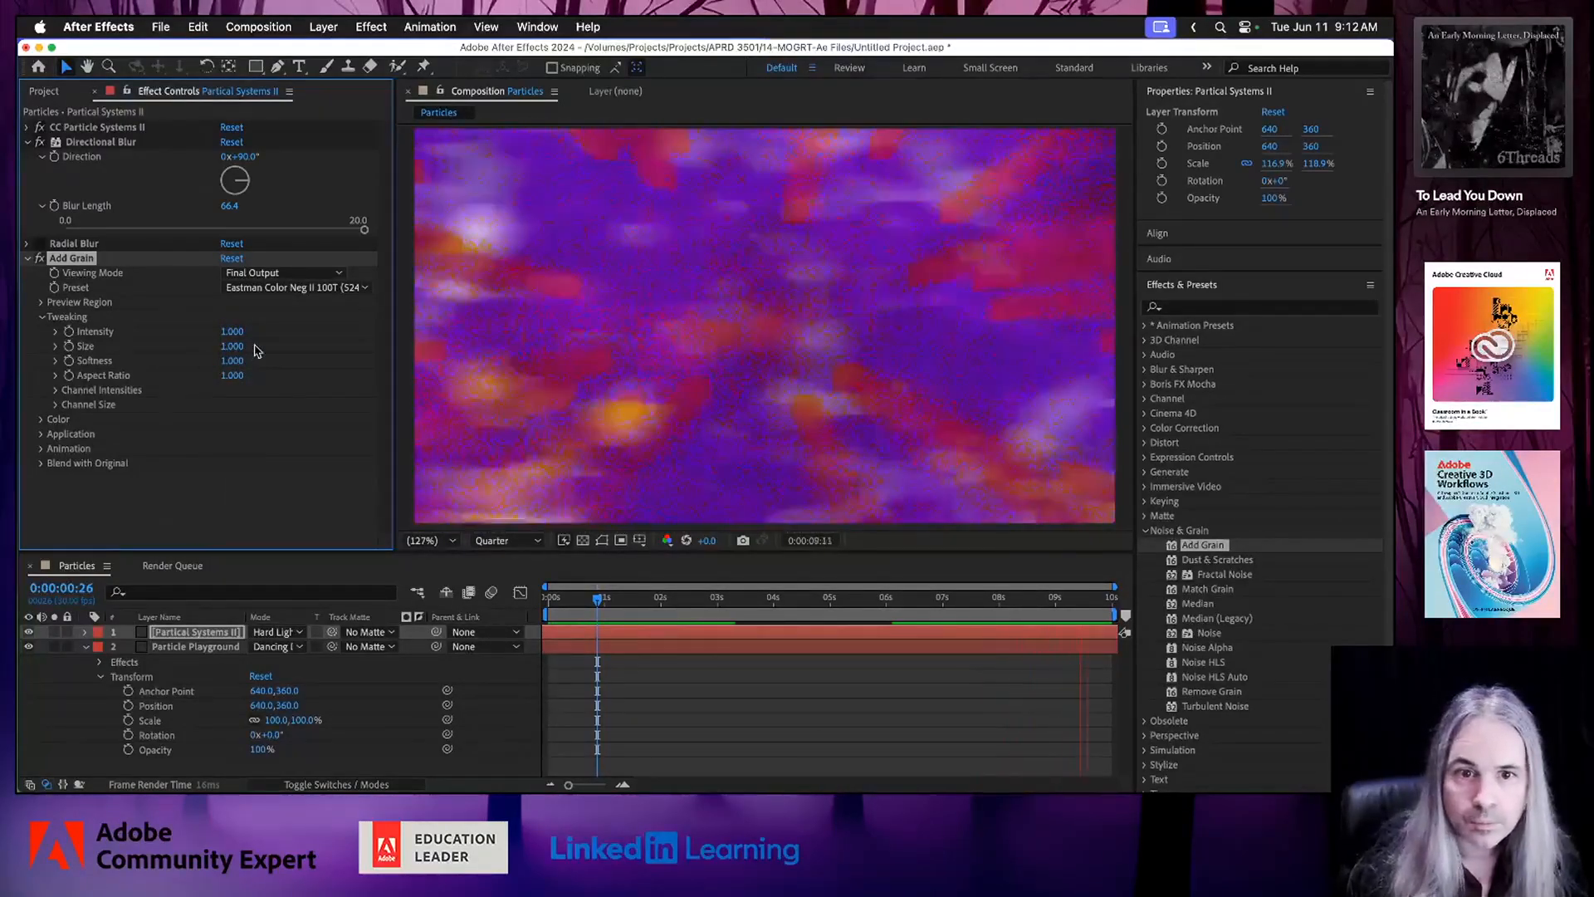
Set Add Grain's Intensity to 3.692 and compare the animation with the Partical Systems II layer hidden and shown again.
{"action": "left_click", "coordinate": [55, 332]}
{"action": "left_click", "coordinate": [184, 356]}
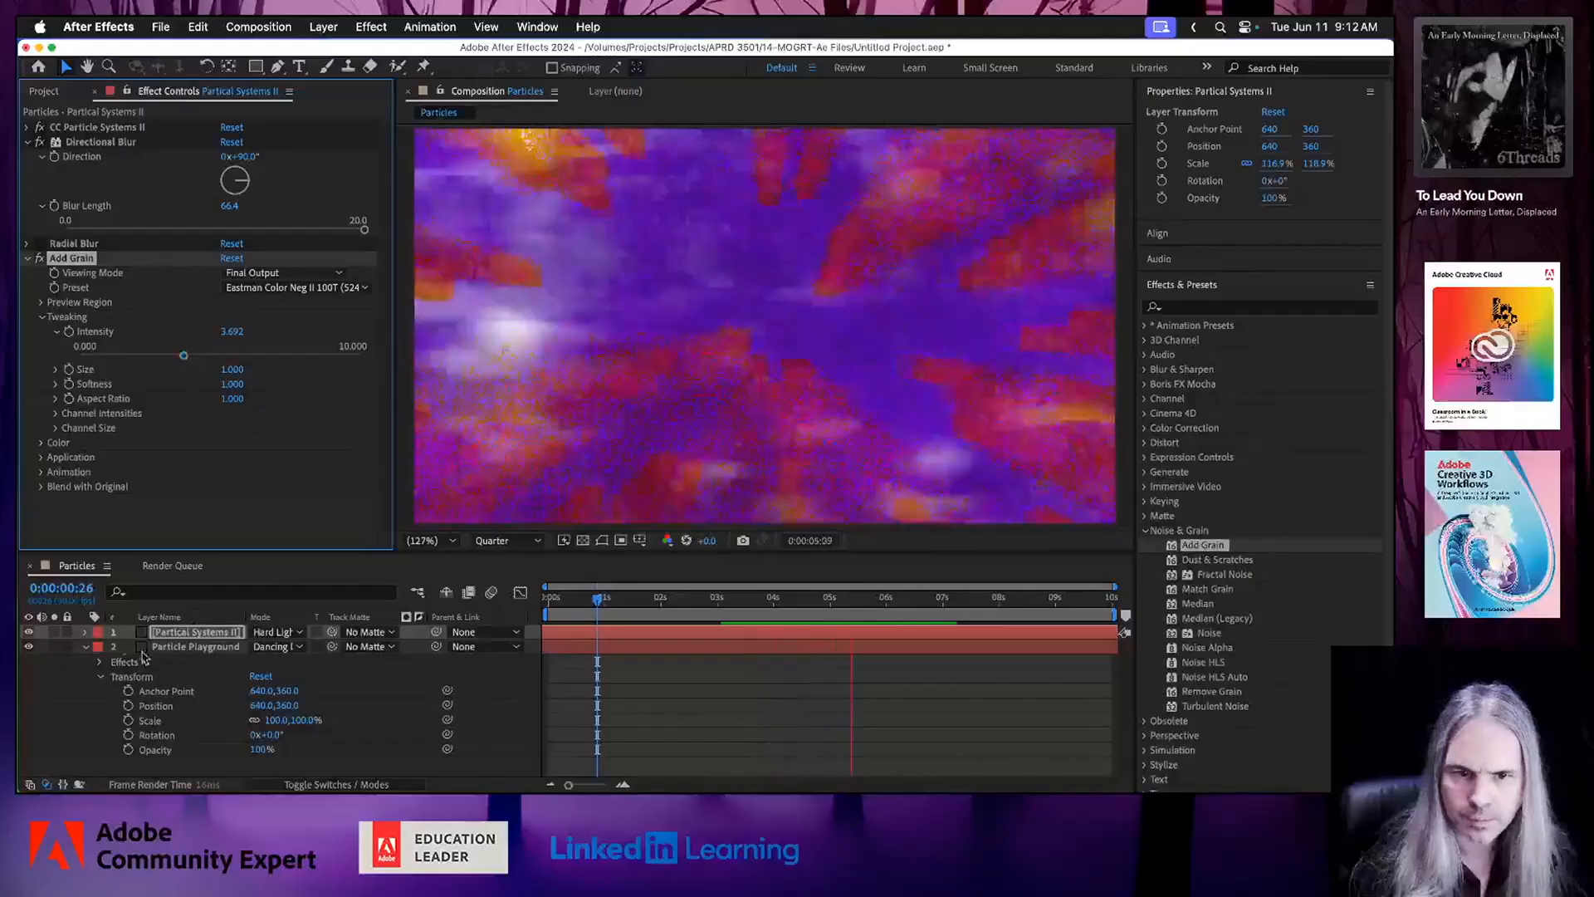
{"action": "left_click", "coordinate": [28, 633]}
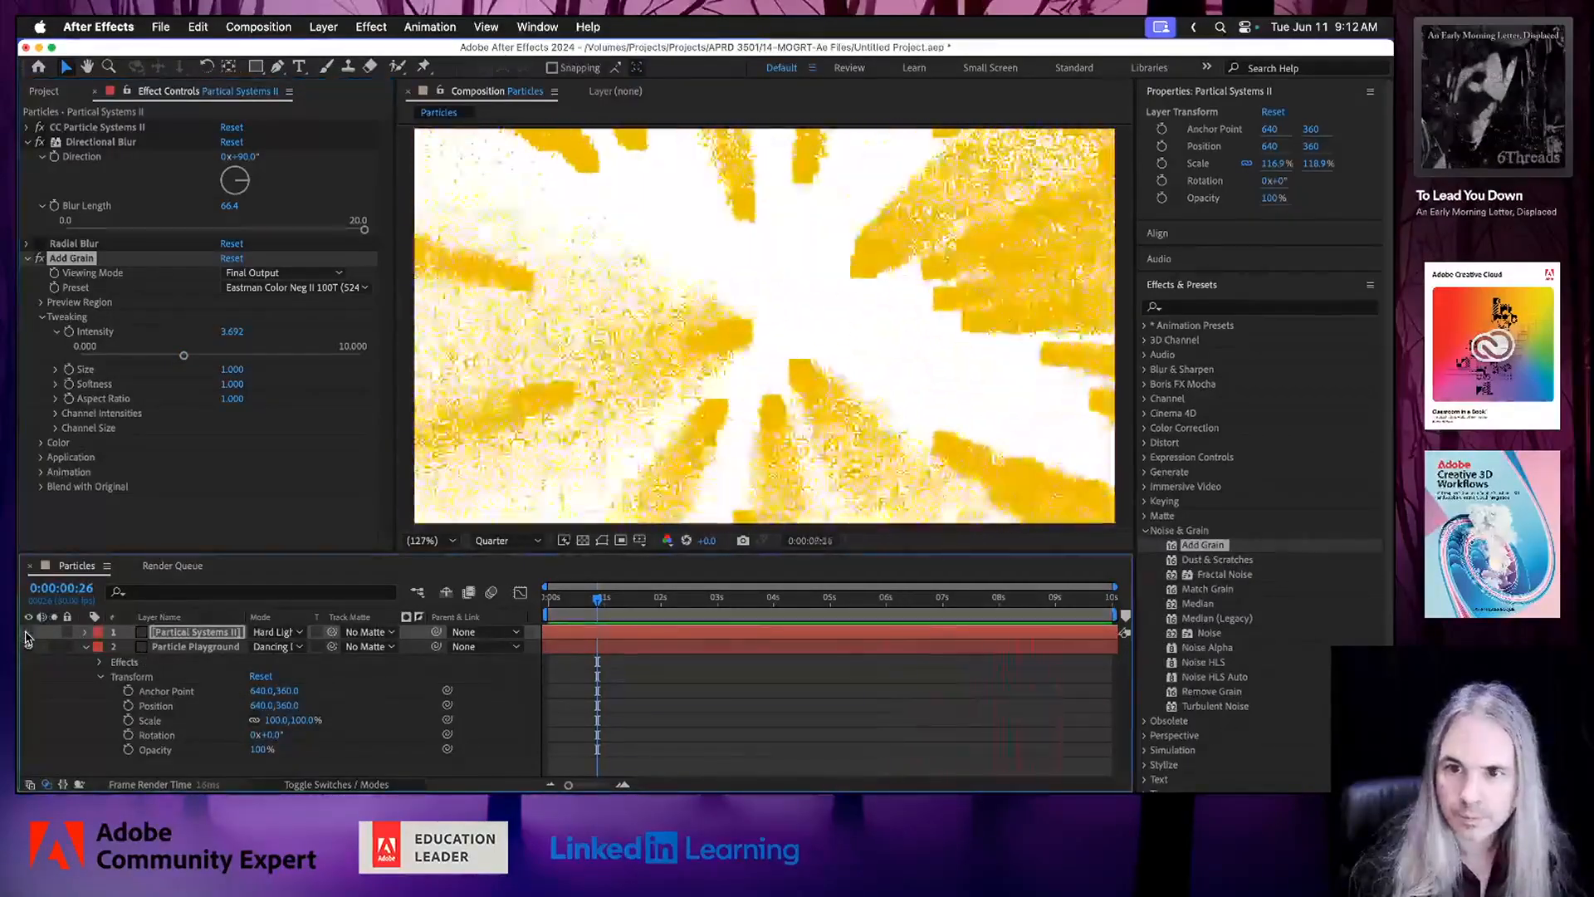
{"action": "left_click", "coordinate": [28, 632]}
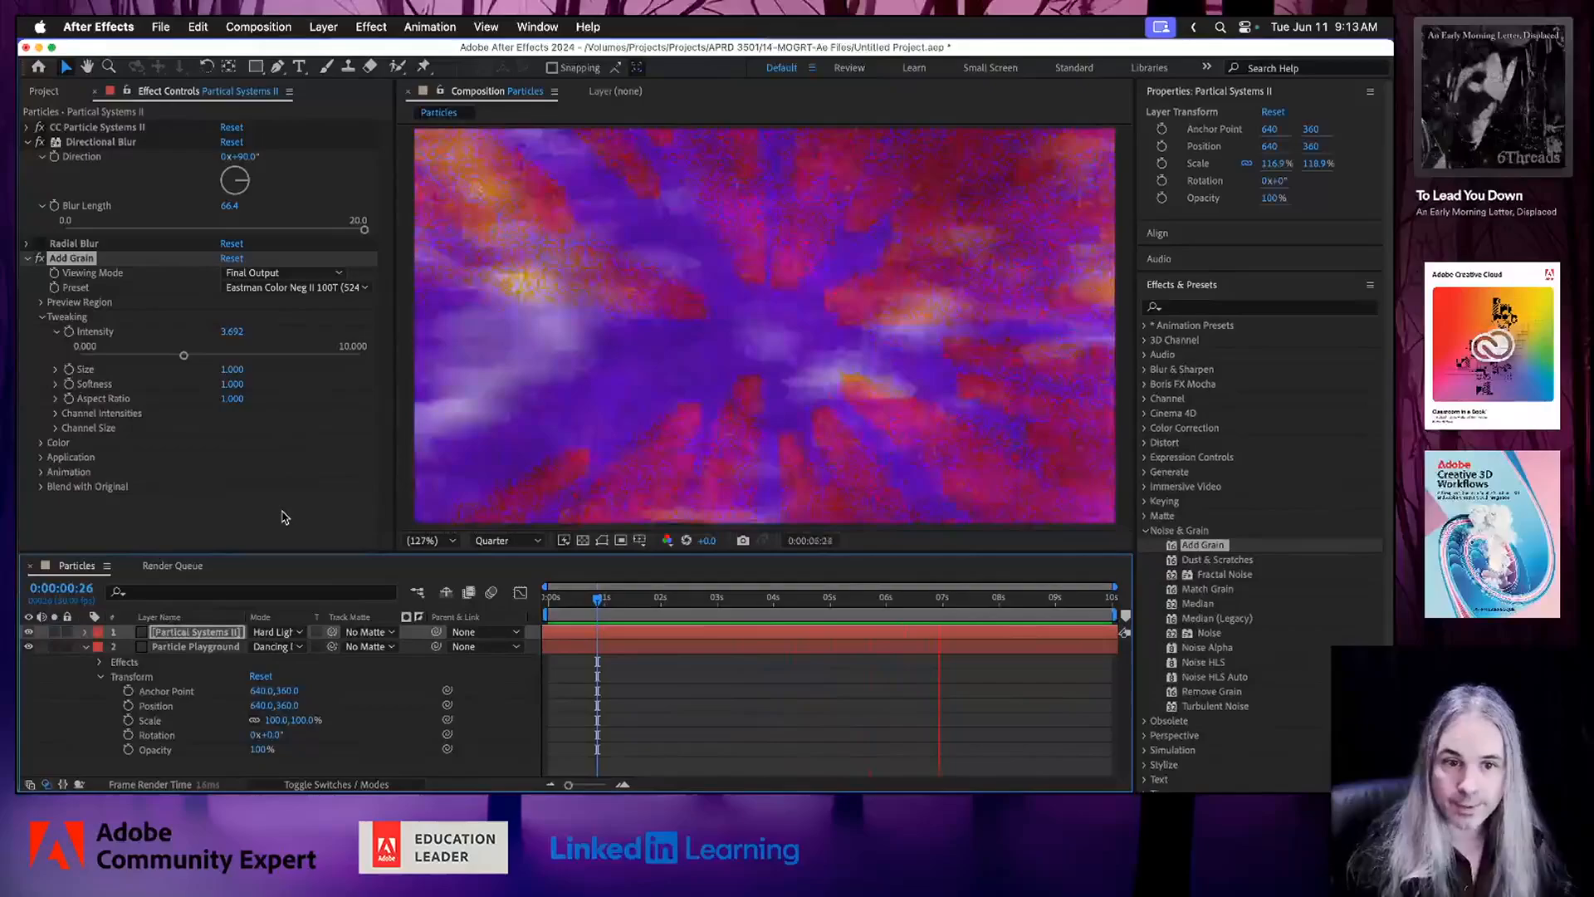
Expand the Animation, Application and Color settings of the Add Grain effect to examine their options.
{"action": "left_click", "coordinate": [41, 471]}
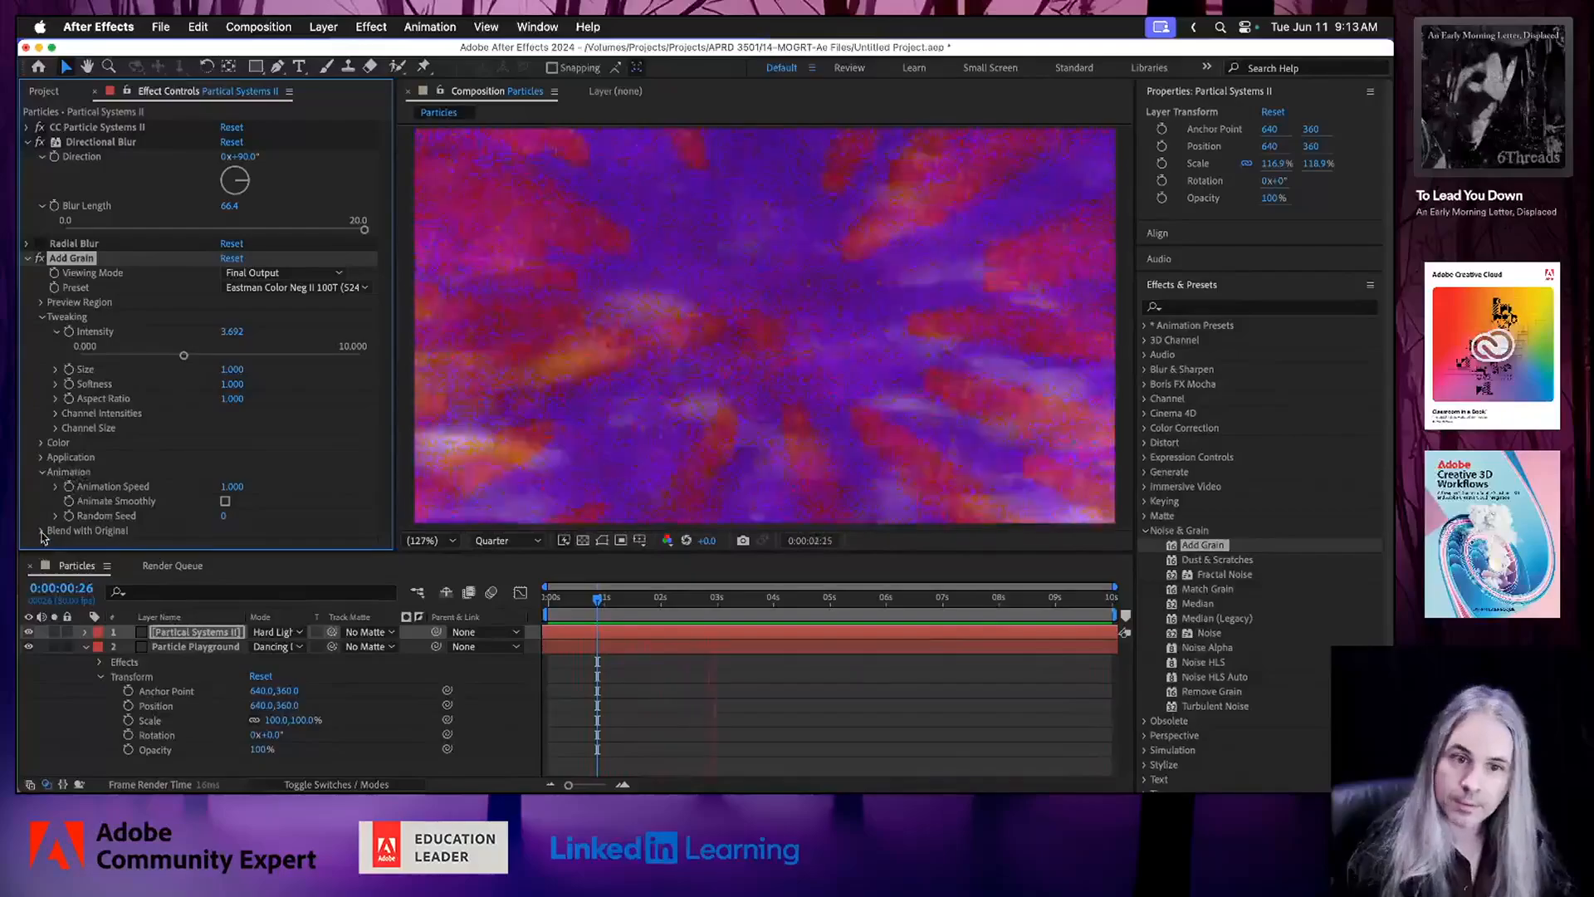
{"action": "left_click", "coordinate": [41, 457]}
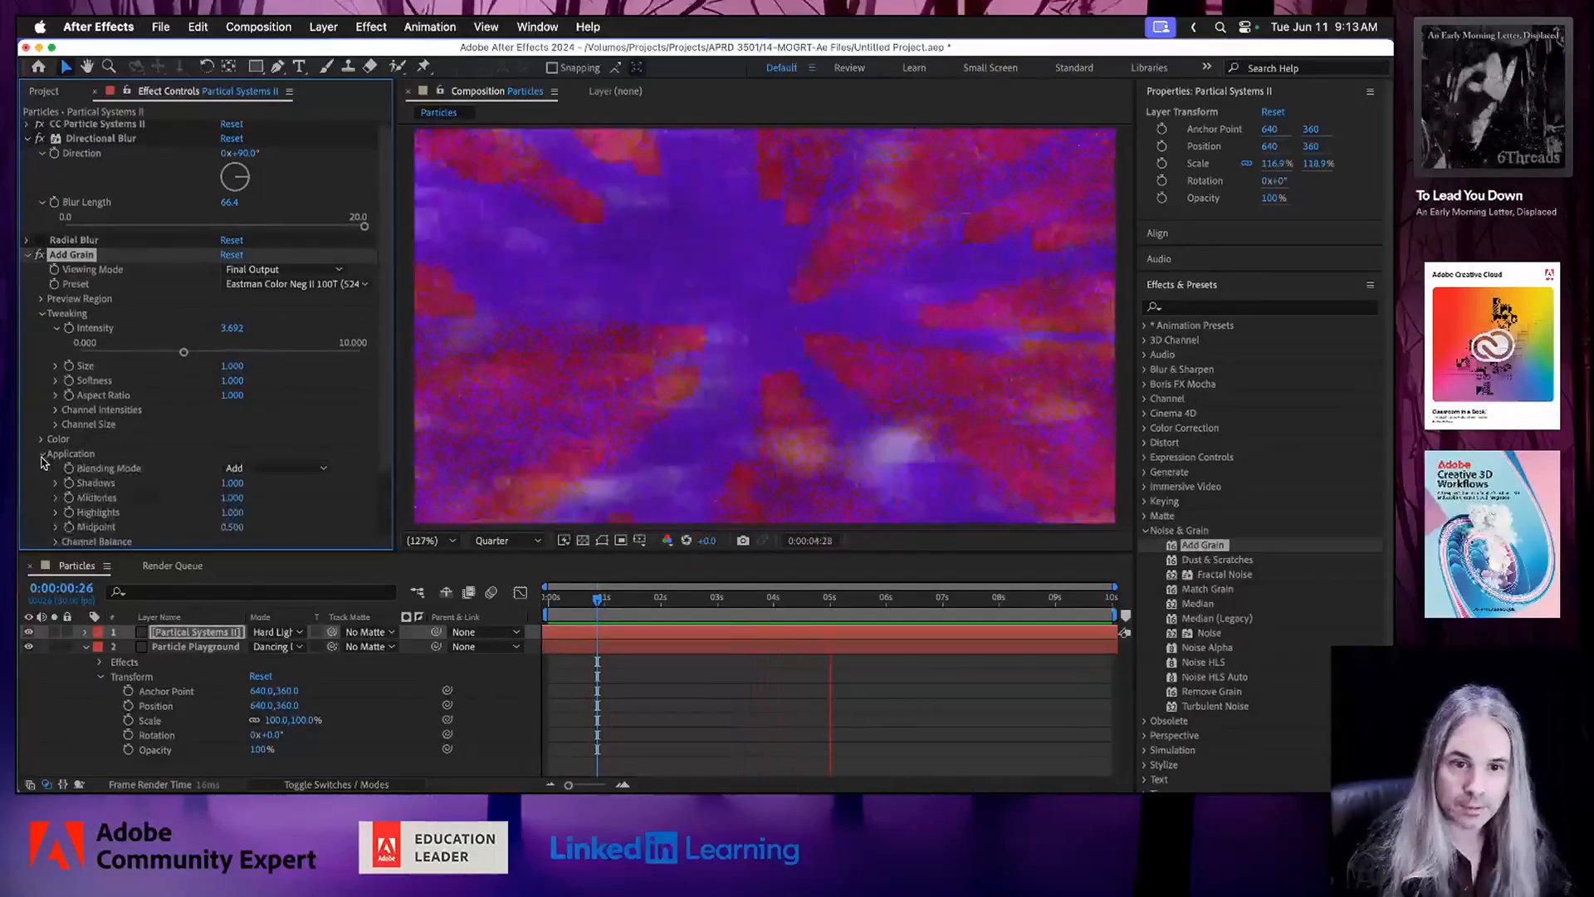
{"action": "left_click", "coordinate": [43, 440]}
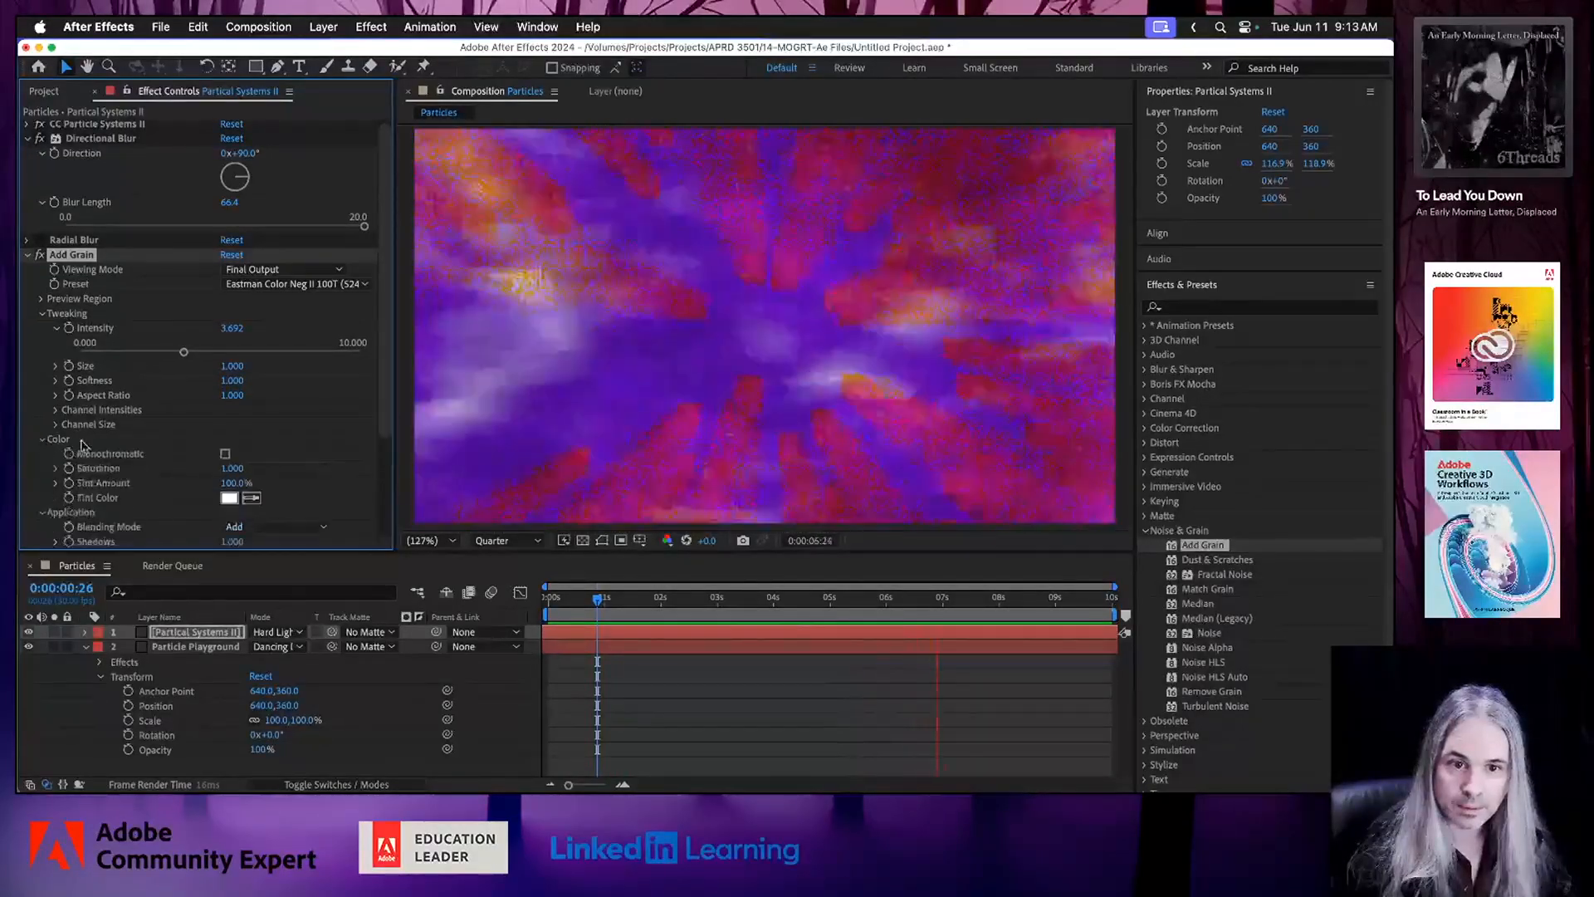
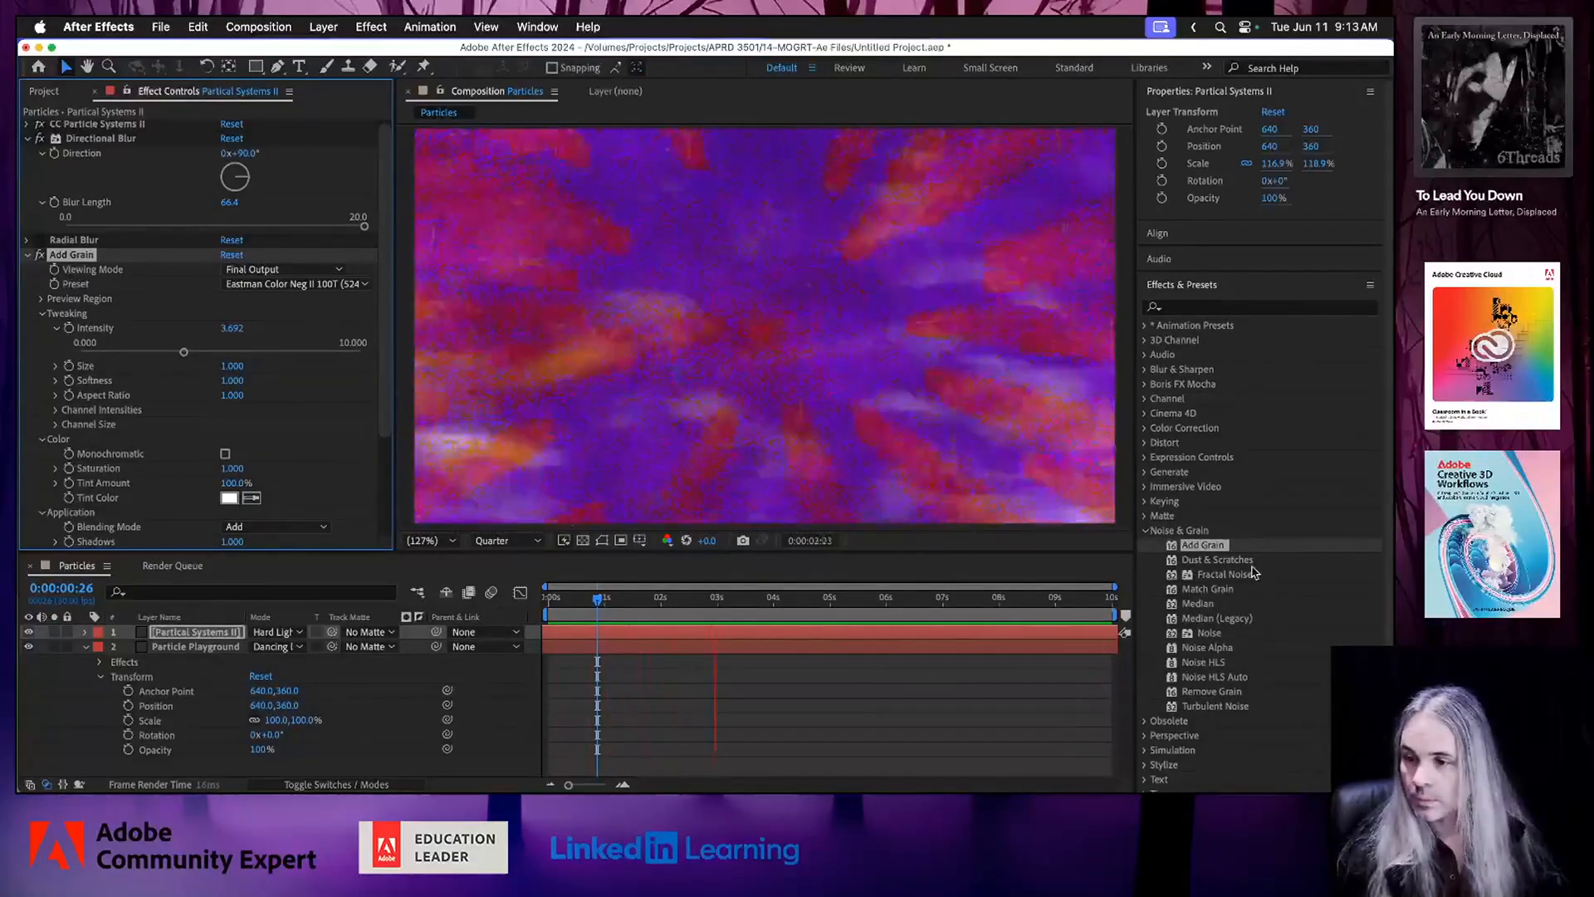
Add a new adjustment layer above both particle layers, move the playhead to 0:00:02:10 and save the project.
{"action": "left_click", "coordinate": [1144, 531]}
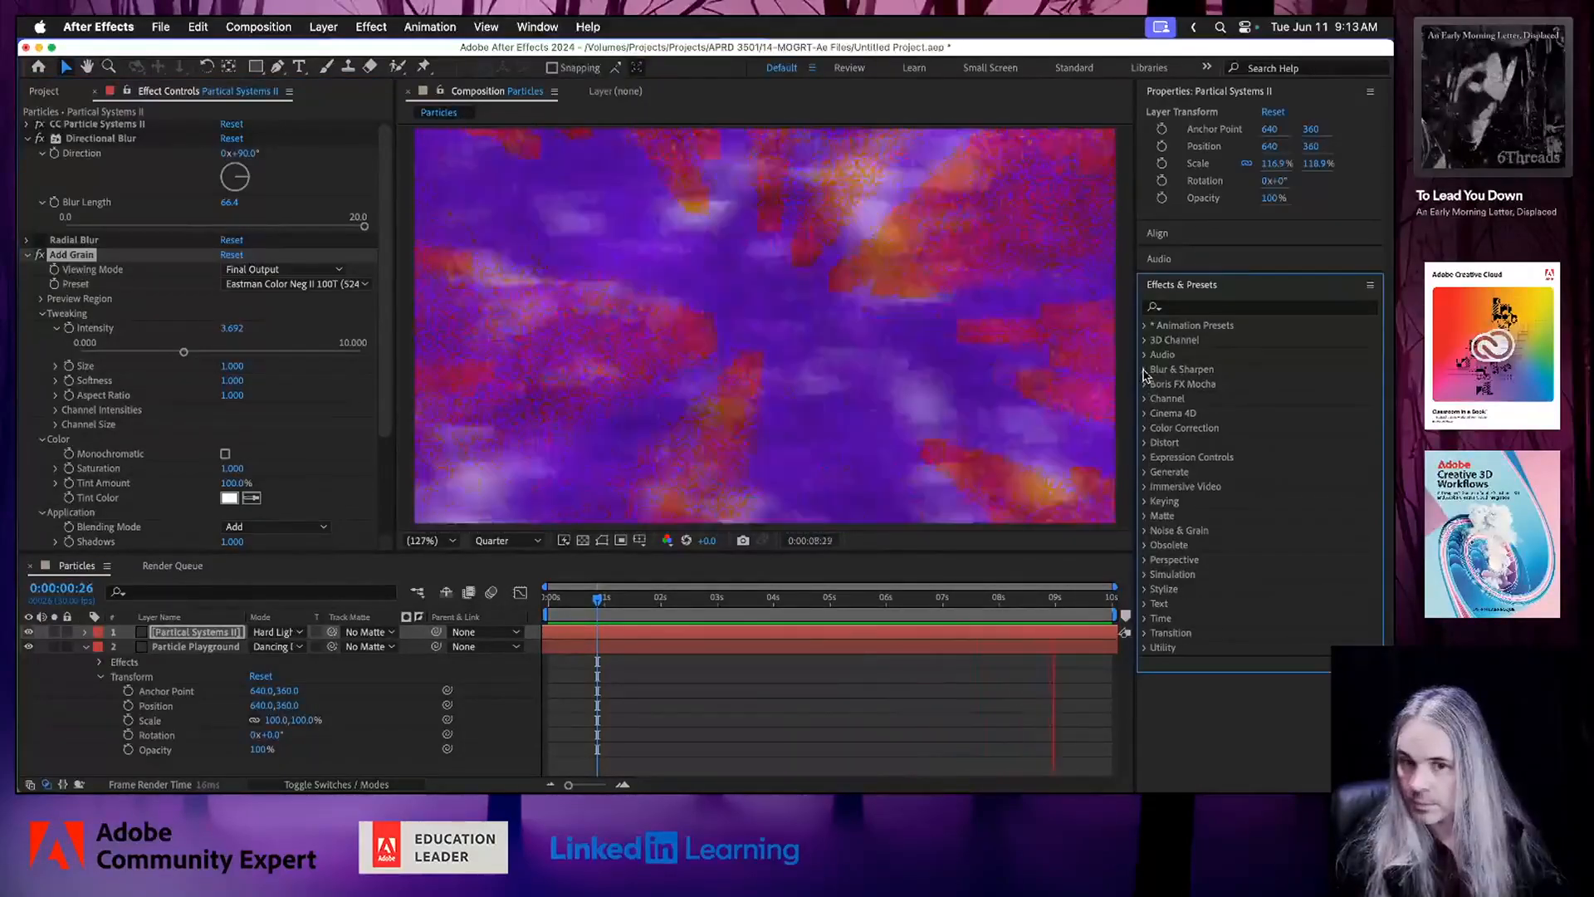
{"action": "left_click", "coordinate": [86, 646]}
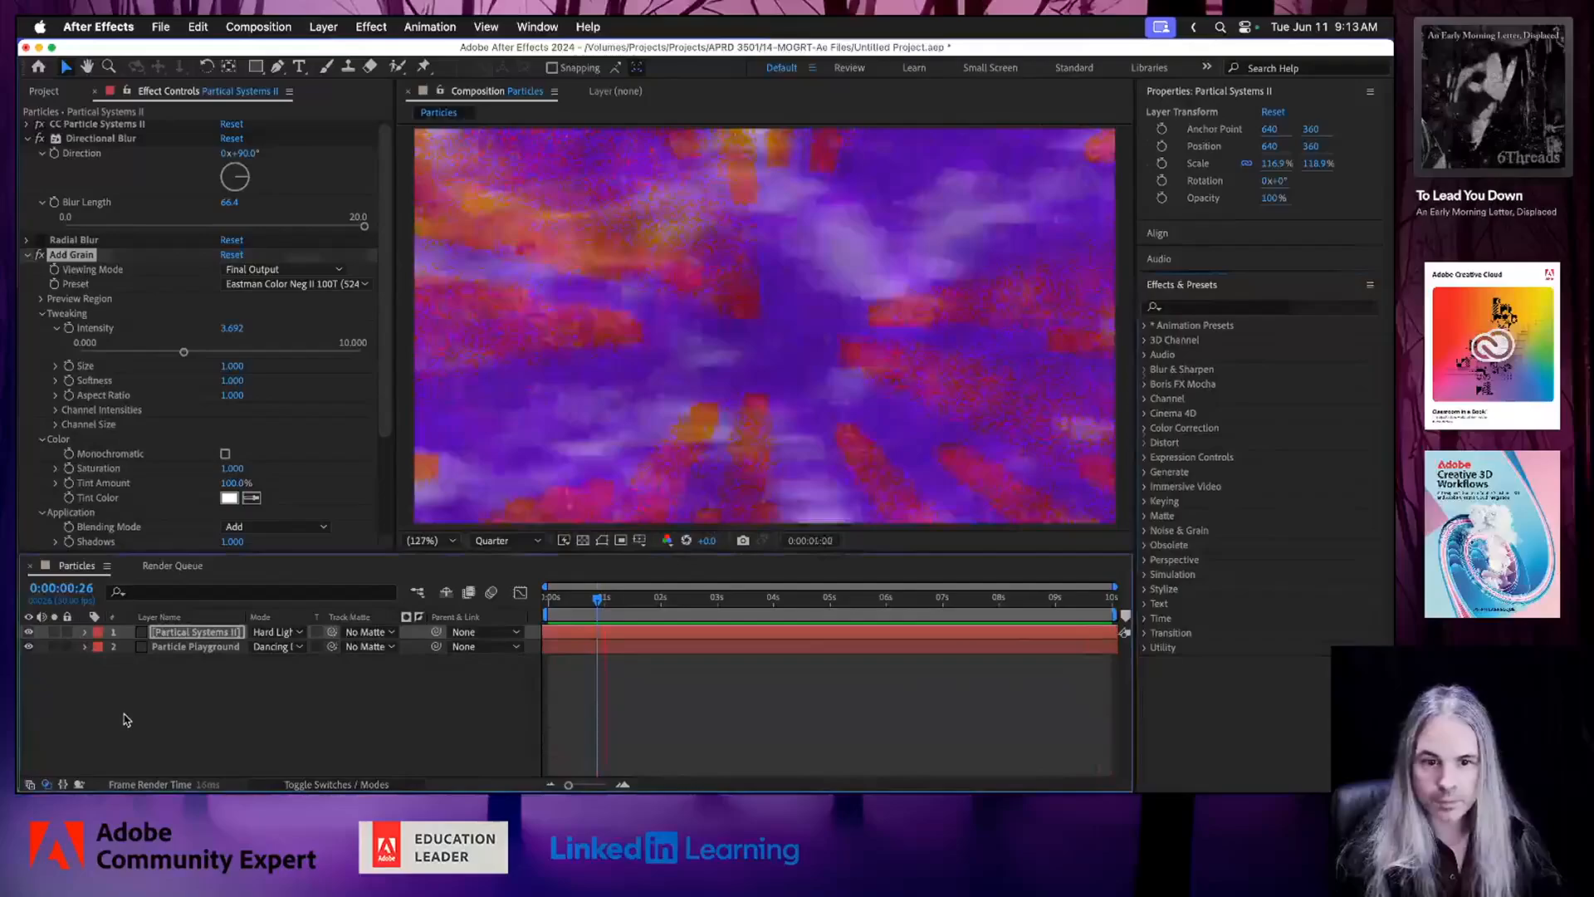
{"action": "left_click", "coordinate": [126, 719]}
{"action": "right_click", "coordinate": [192, 711]}
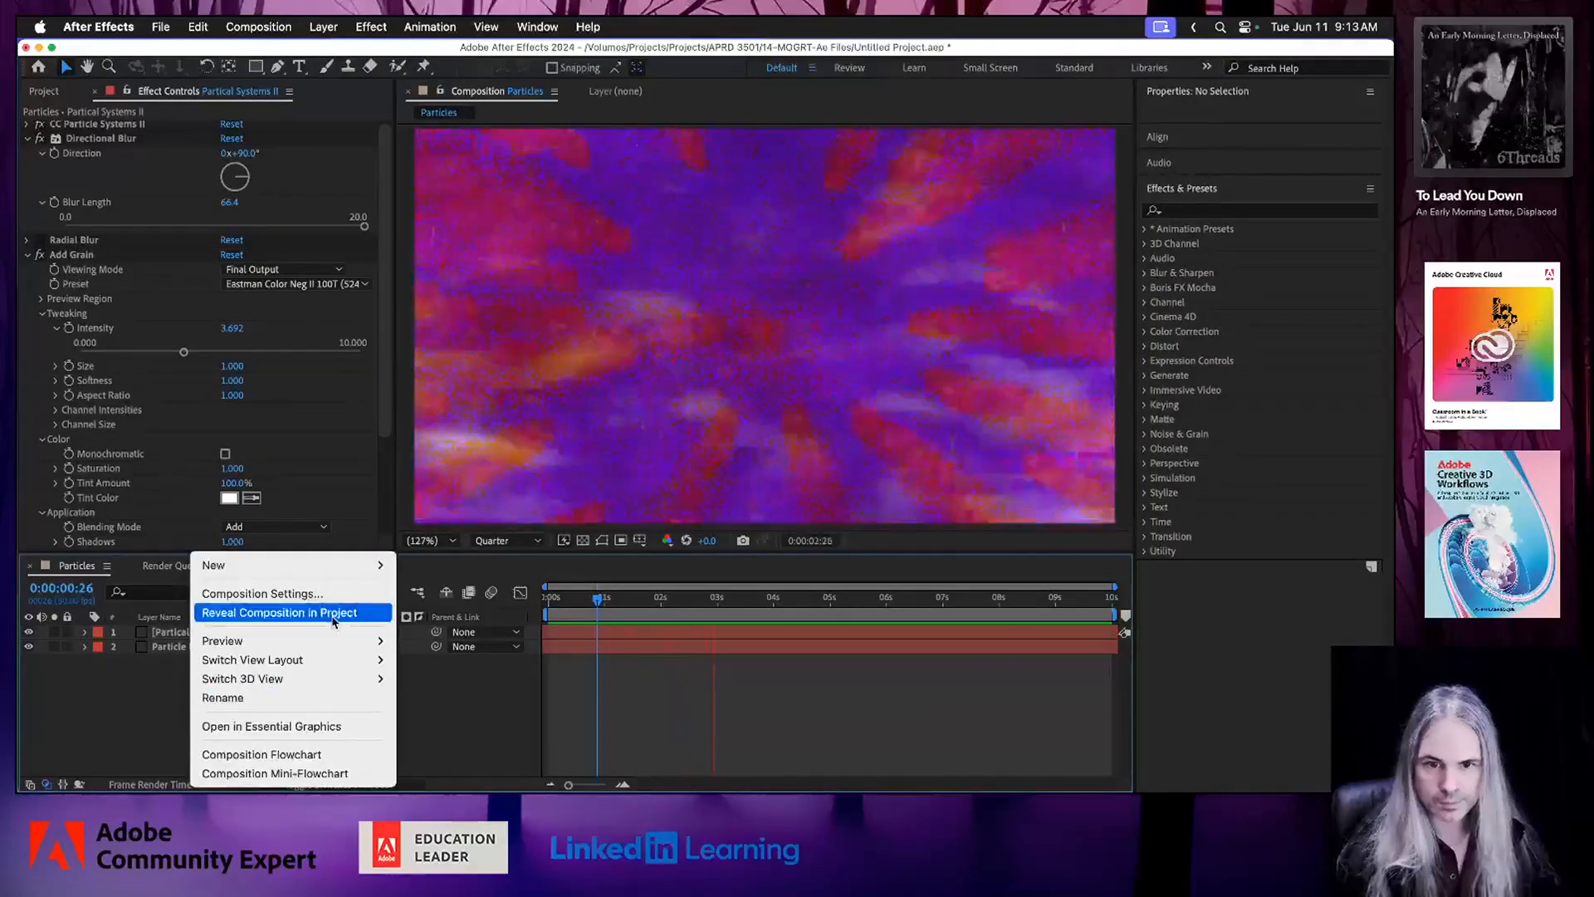
{"action": "mouse_move", "coordinate": [345, 568]}
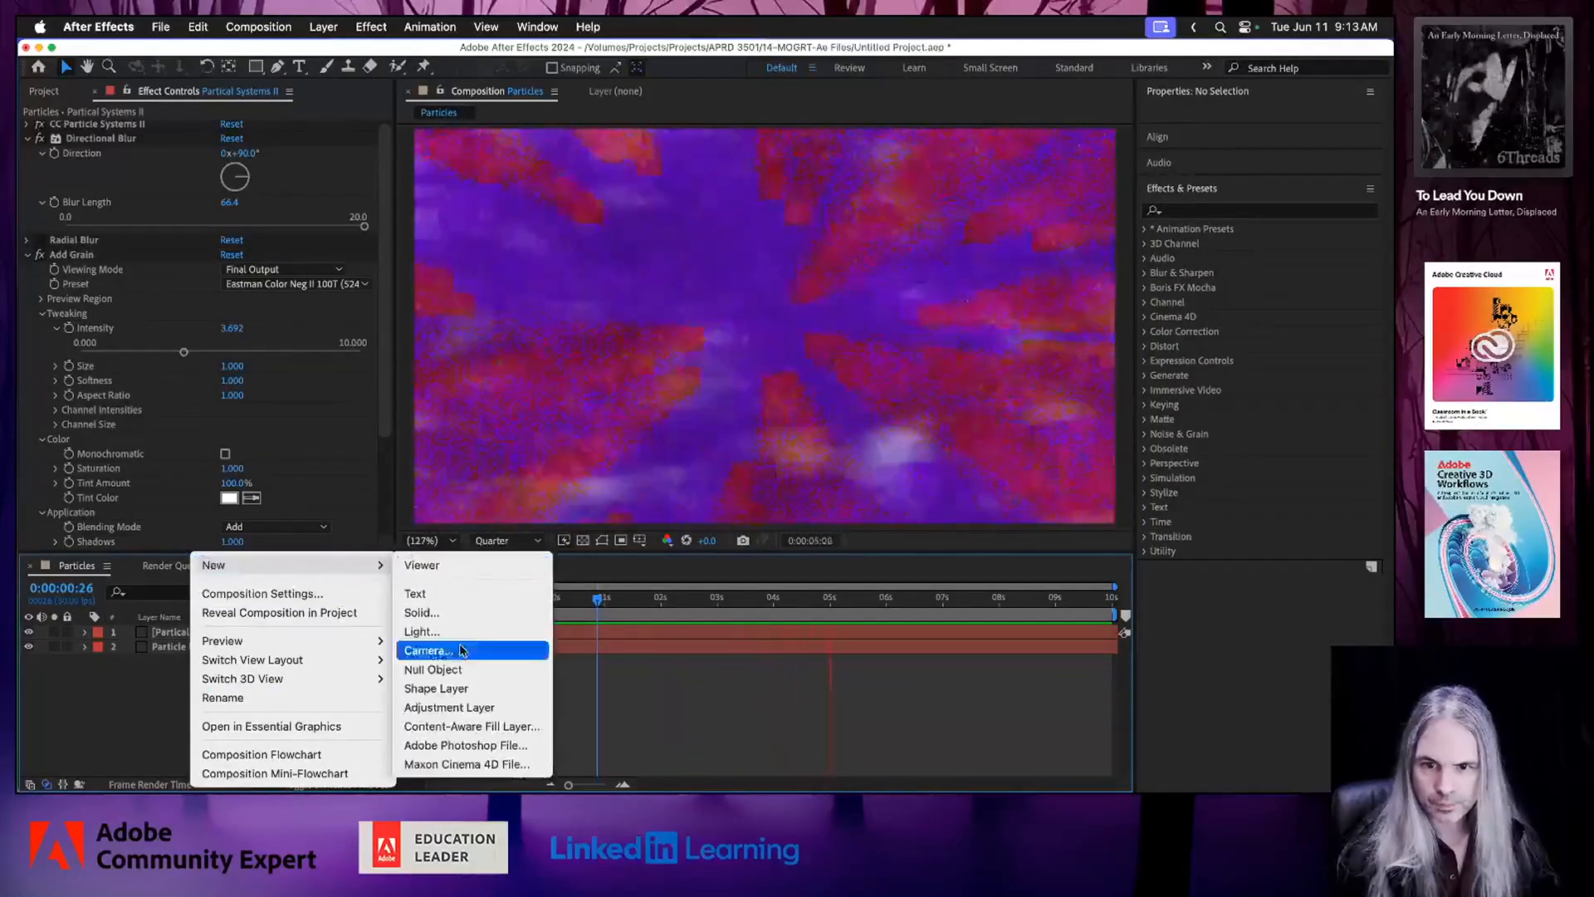
{"action": "left_click", "coordinate": [449, 707]}
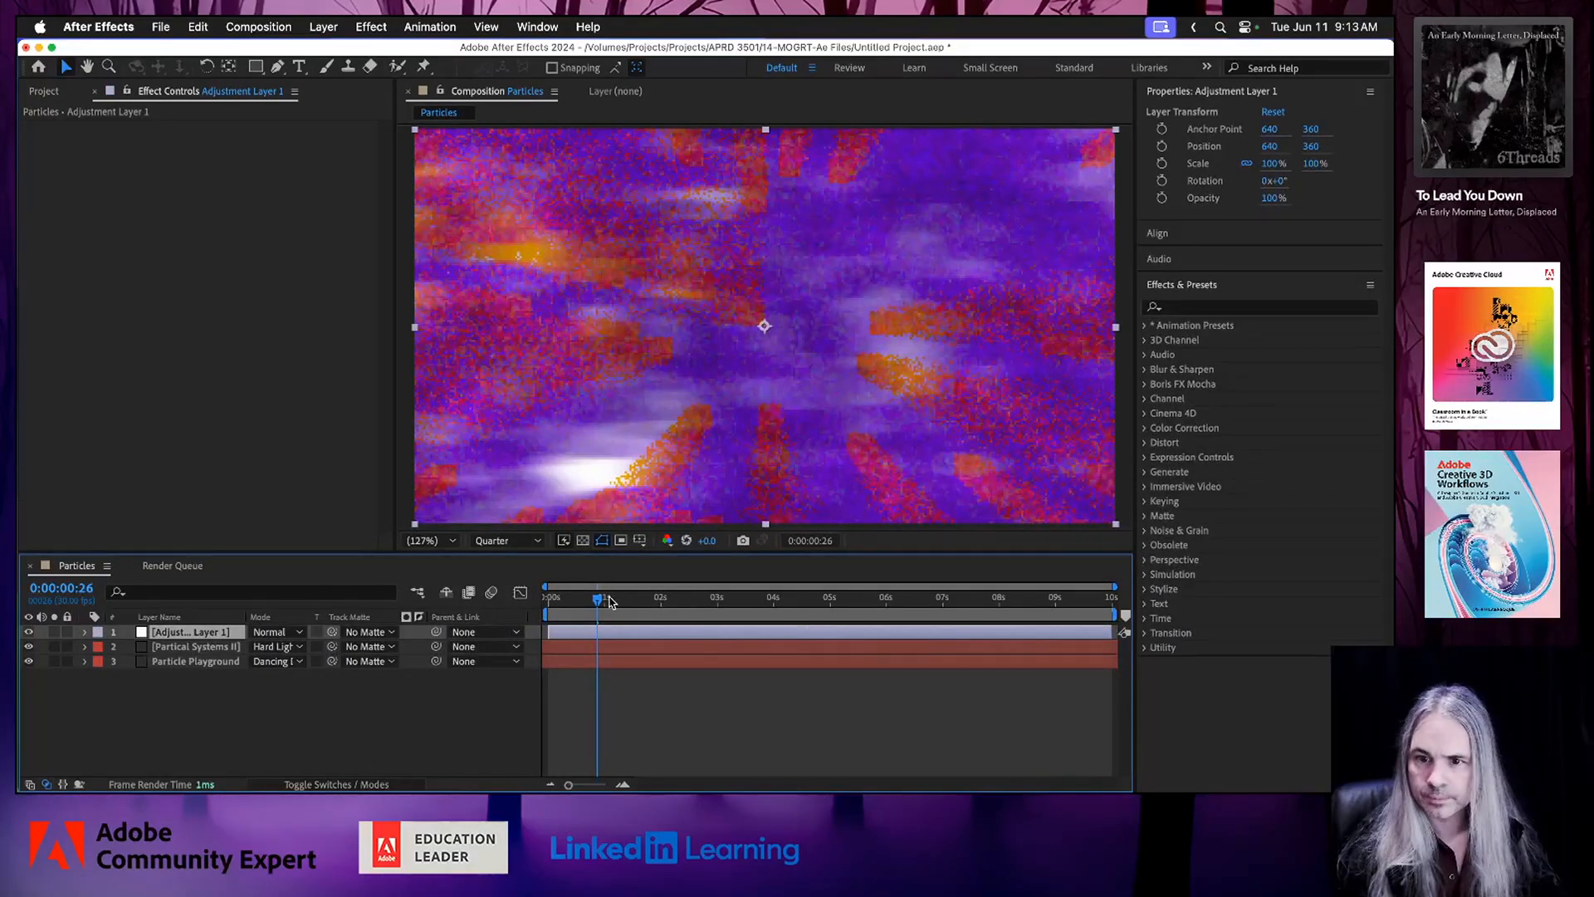
{"action": "left_click_drag", "start_coordinate": [600, 601], "coordinate": [678, 601]}
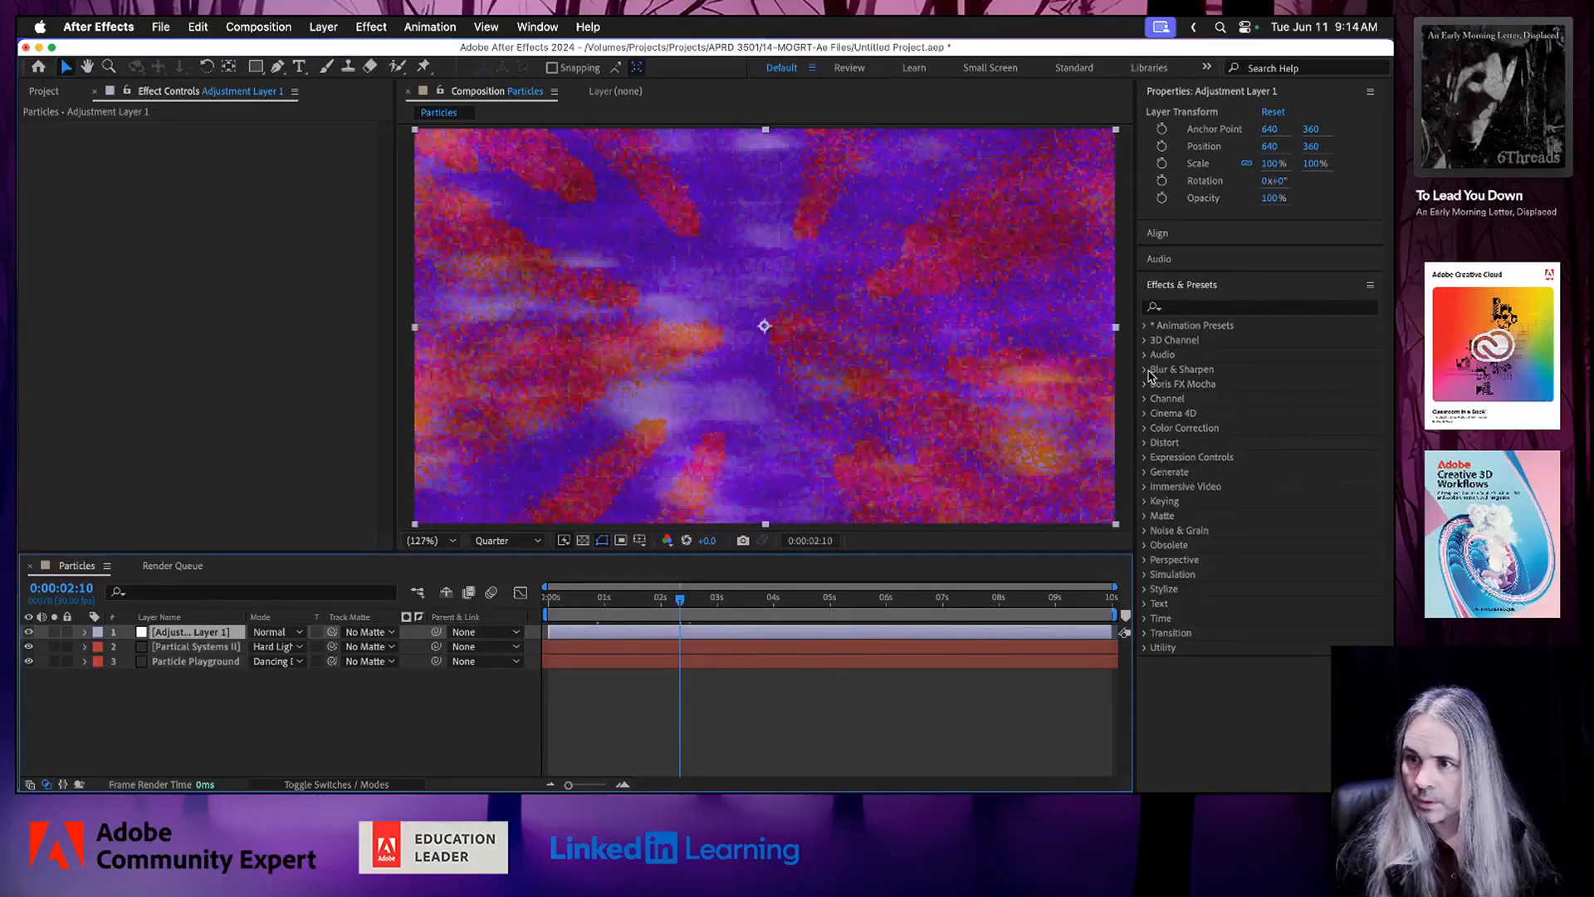
{"action": "key", "text": "super+s"}
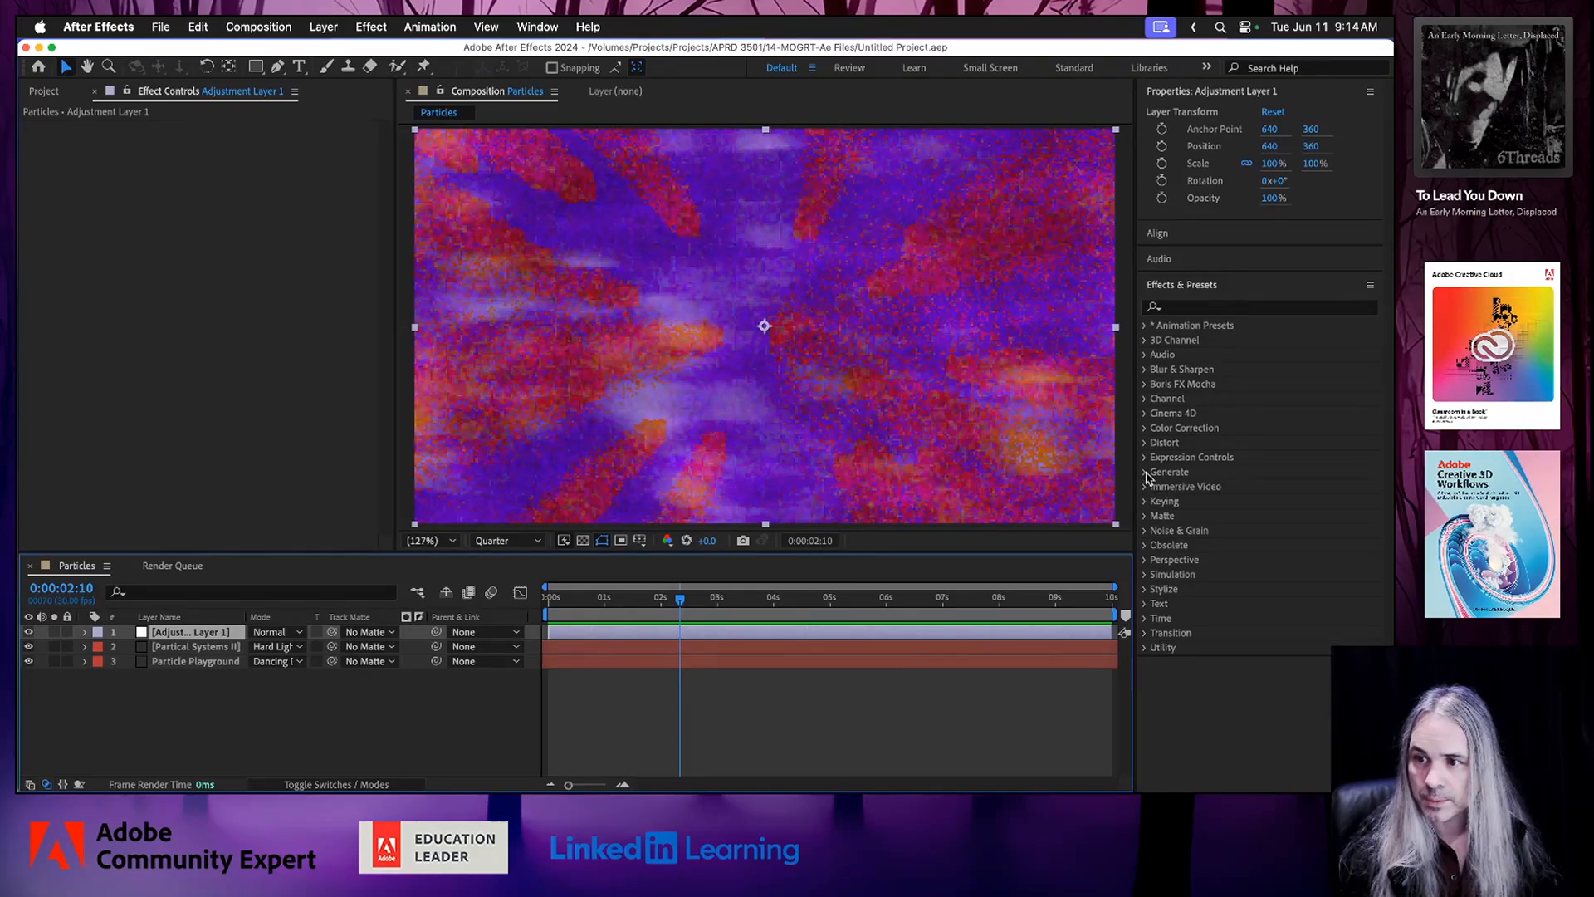
Apply the CC Light Rays effect to the adjustment layer and set its Center to 590, 371.
{"action": "left_click", "coordinate": [1145, 472]}
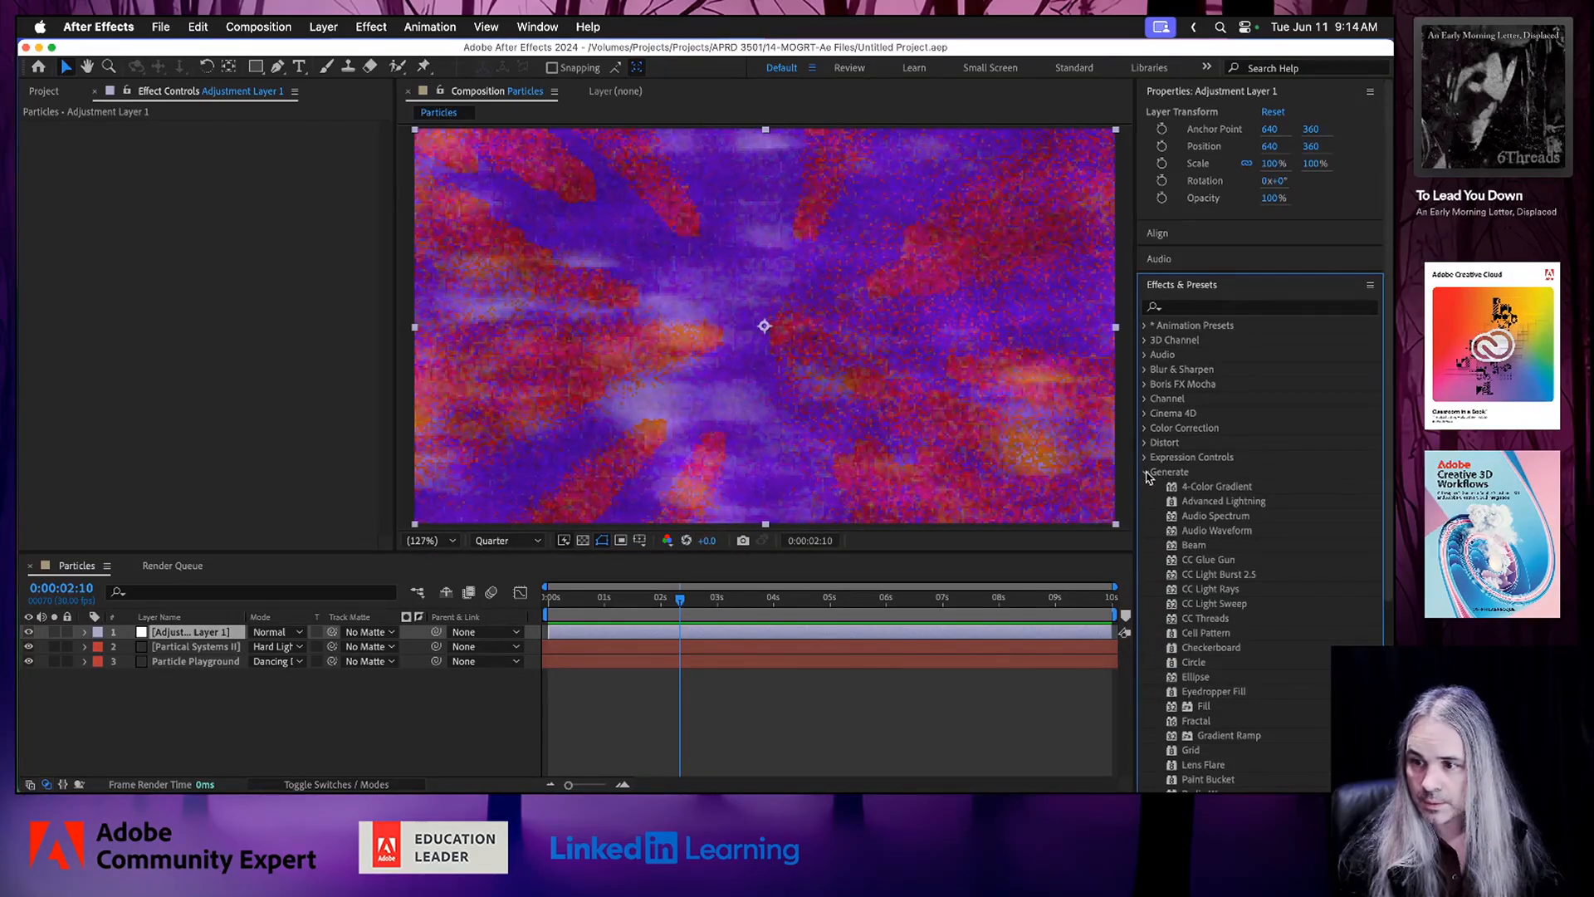
{"action": "scroll", "coordinate": [1251, 599], "scroll_direction": "down", "scroll_amount": 5}
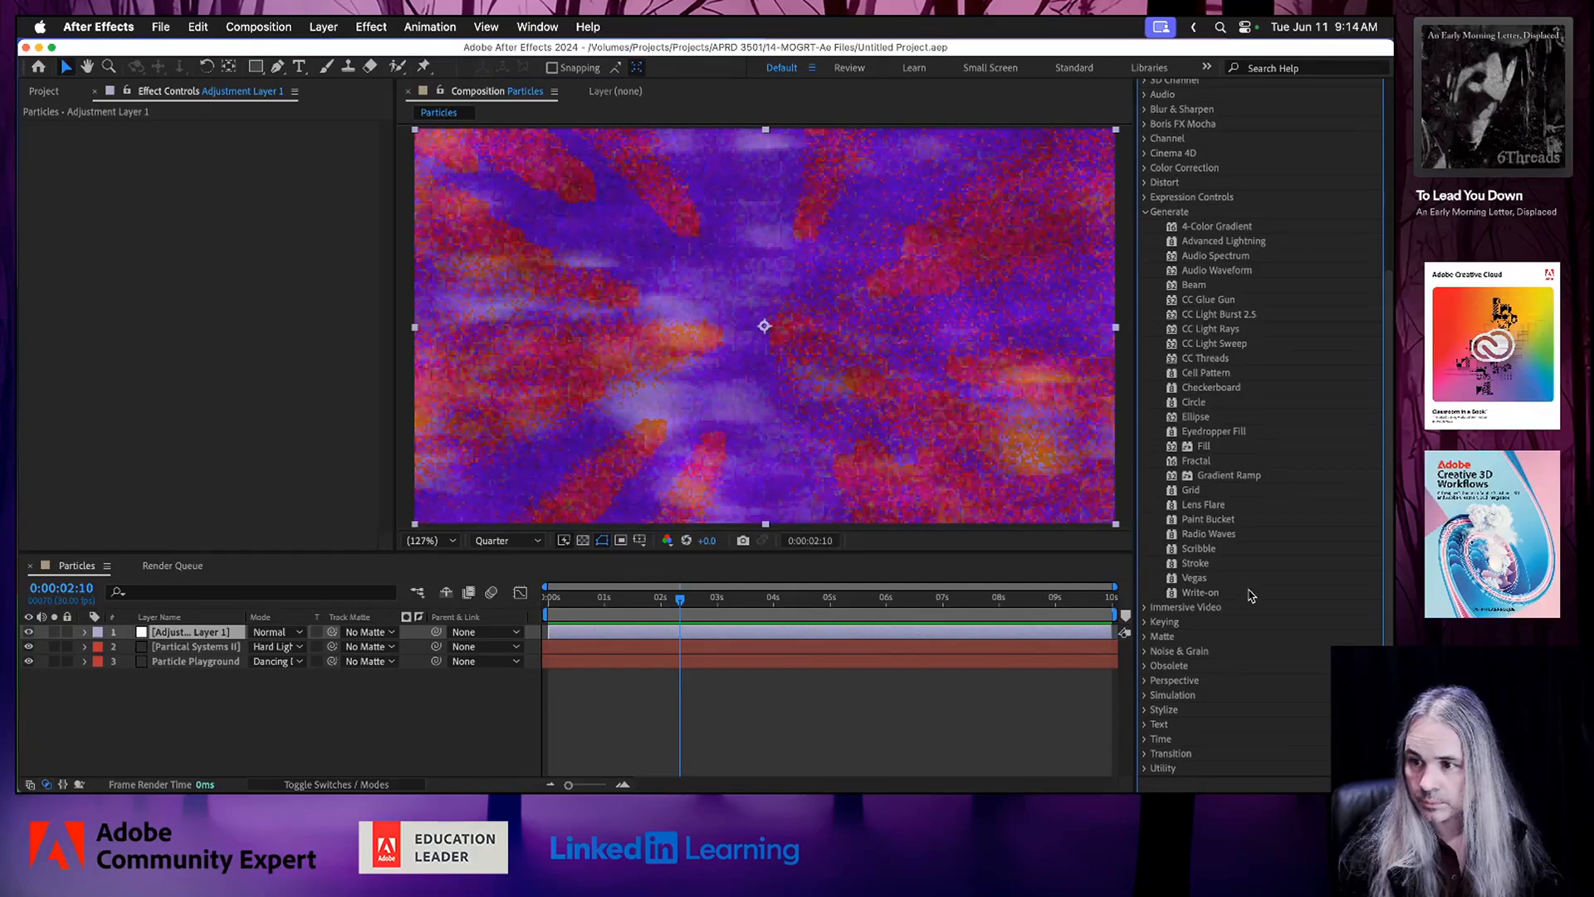
{"action": "left_click", "coordinate": [1208, 346]}
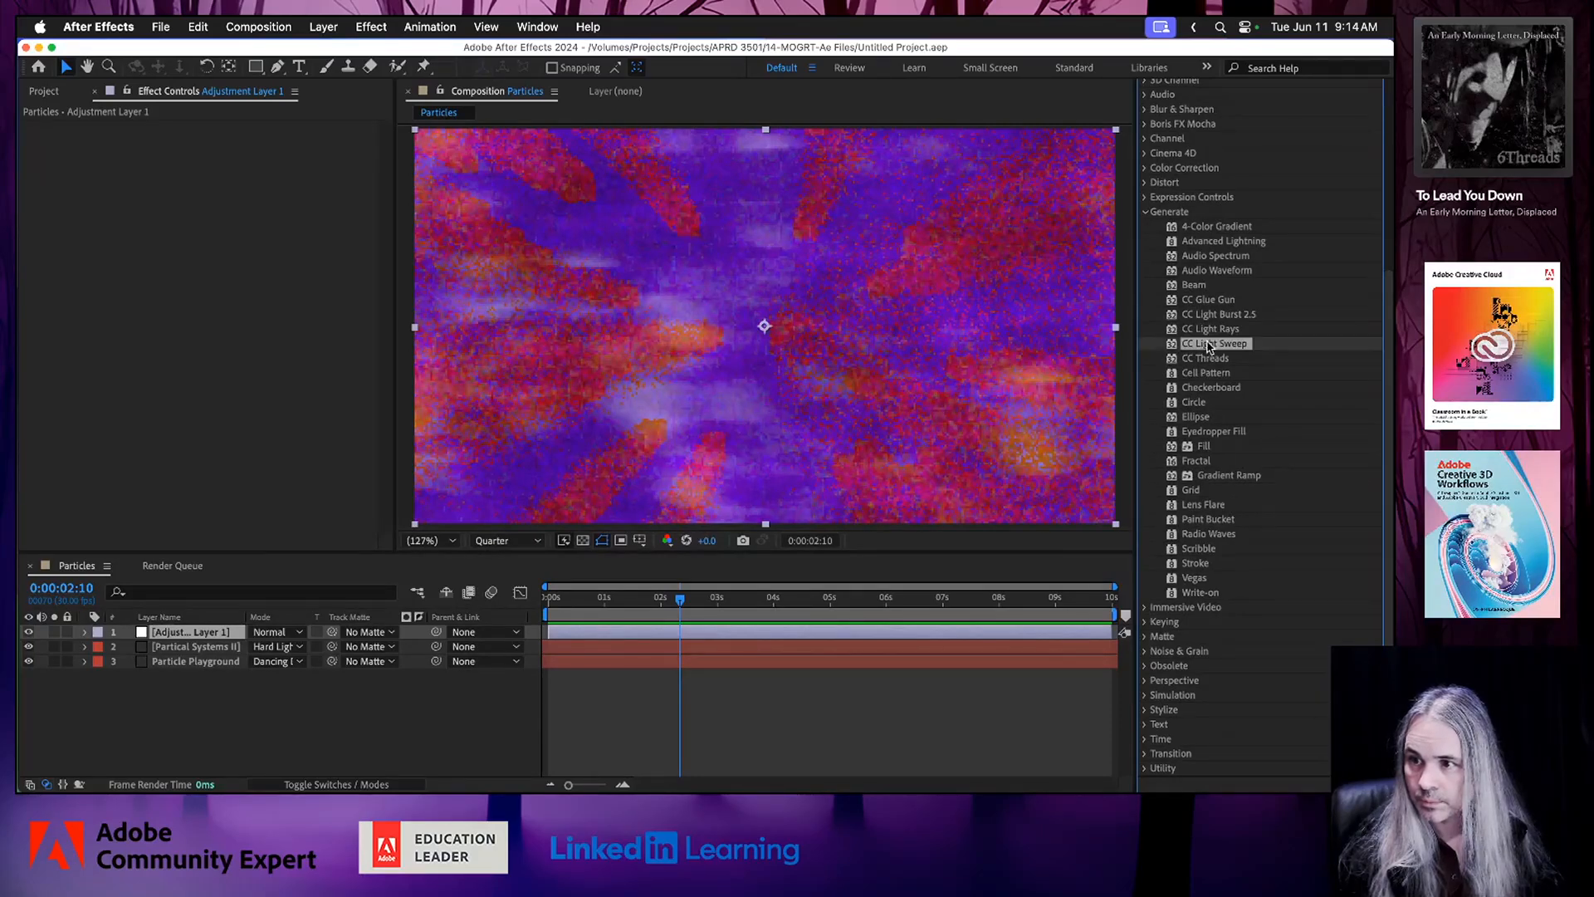
{"action": "left_click", "coordinate": [1208, 332]}
{"action": "left_click_drag", "start_coordinate": [1210, 333], "coordinate": [853, 359]}
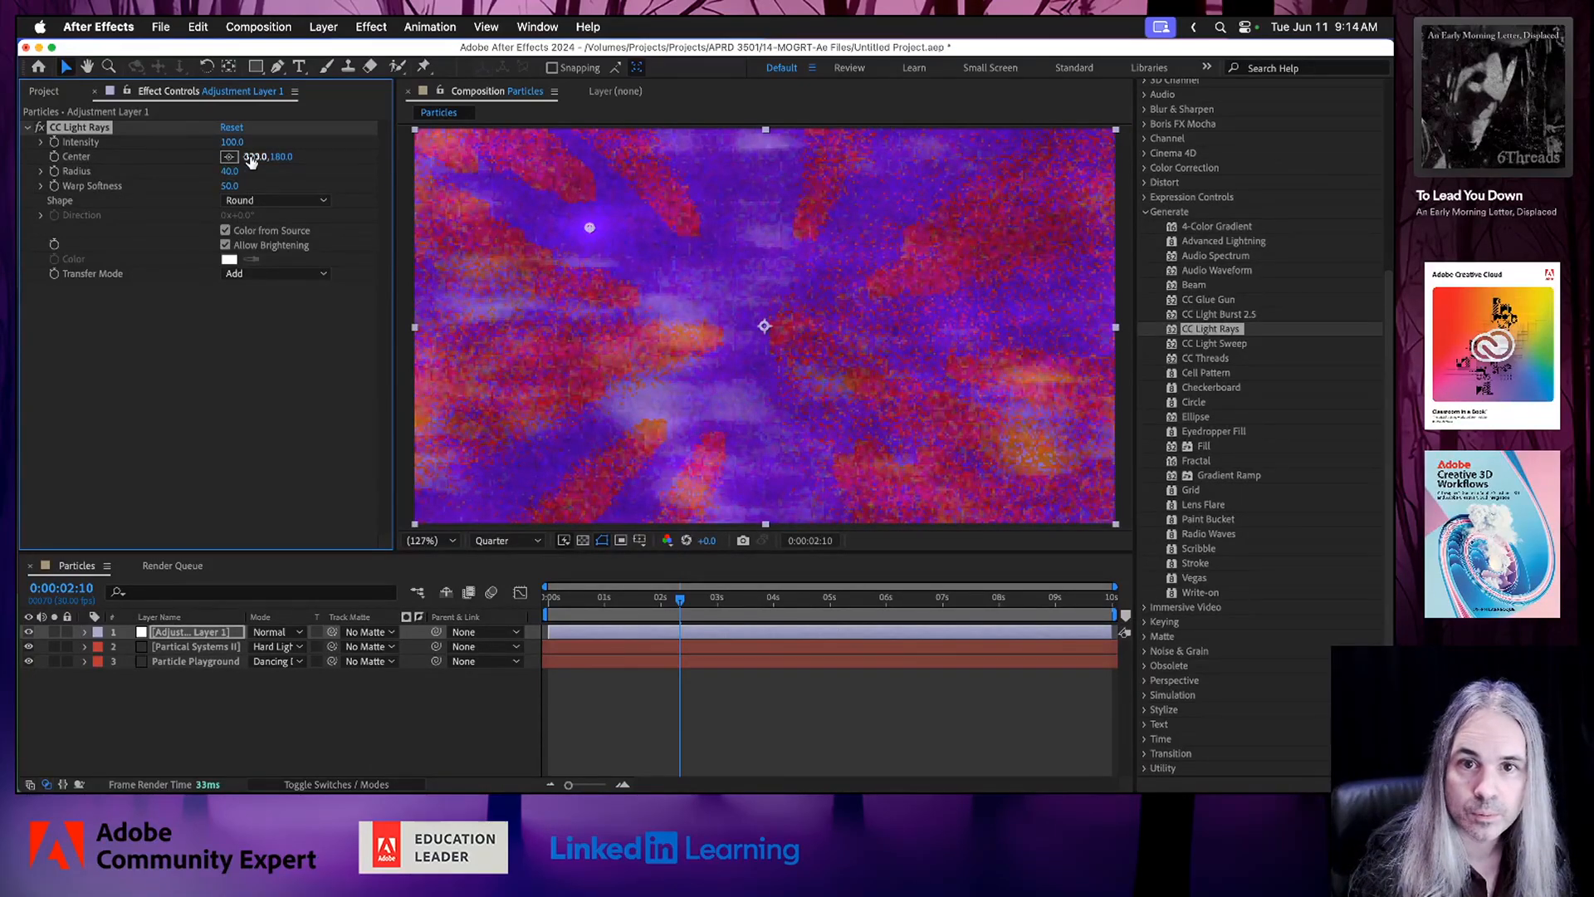
{"action": "left_click_drag", "start_coordinate": [251, 160], "coordinate": [503, 177]}
{"action": "left_click_drag", "start_coordinate": [278, 158], "coordinate": [430, 170]}
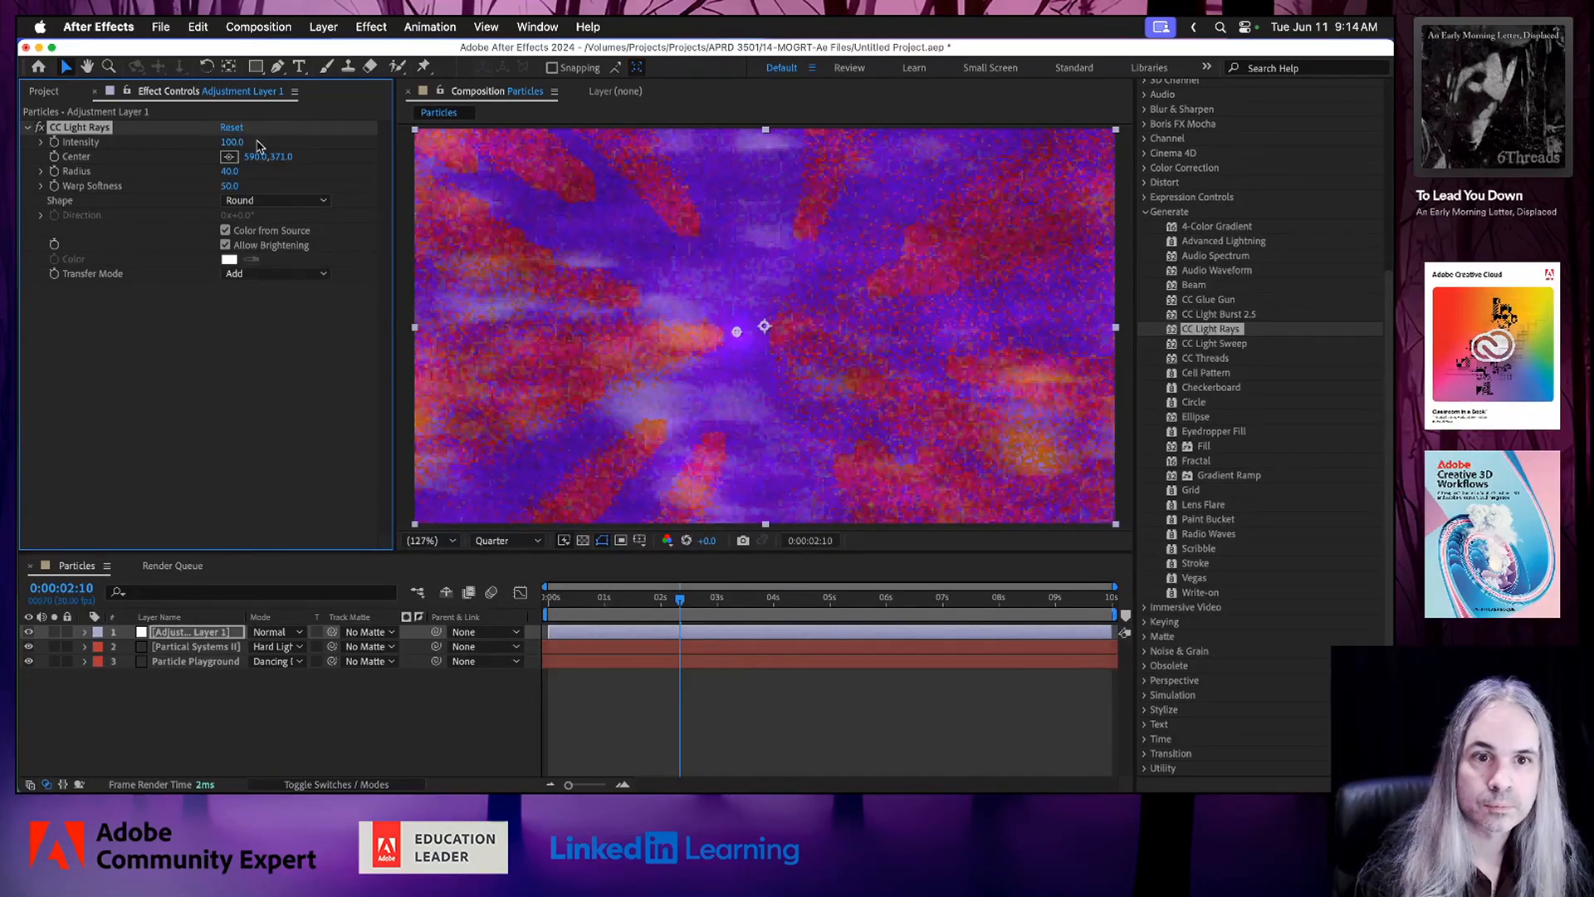
Set the CC Light Rays Intensity to 676 and its Radius to 132.
{"action": "left_click_drag", "start_coordinate": [239, 141], "coordinate": [585, 166]}
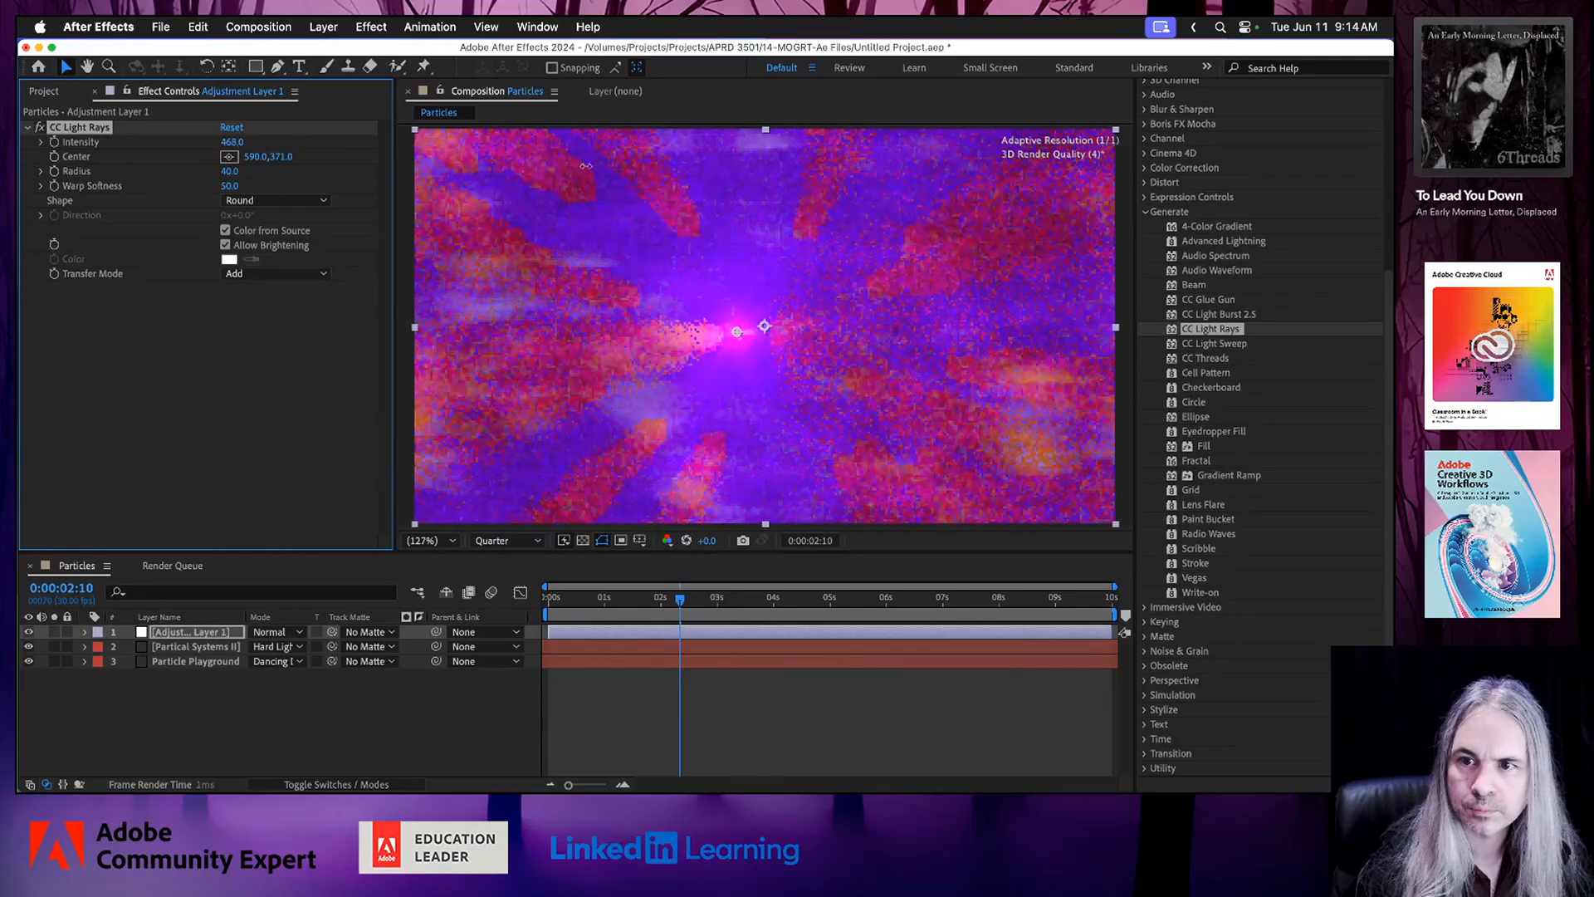
{"action": "left_click_drag", "start_coordinate": [718, 170], "coordinate": [719, 166]}
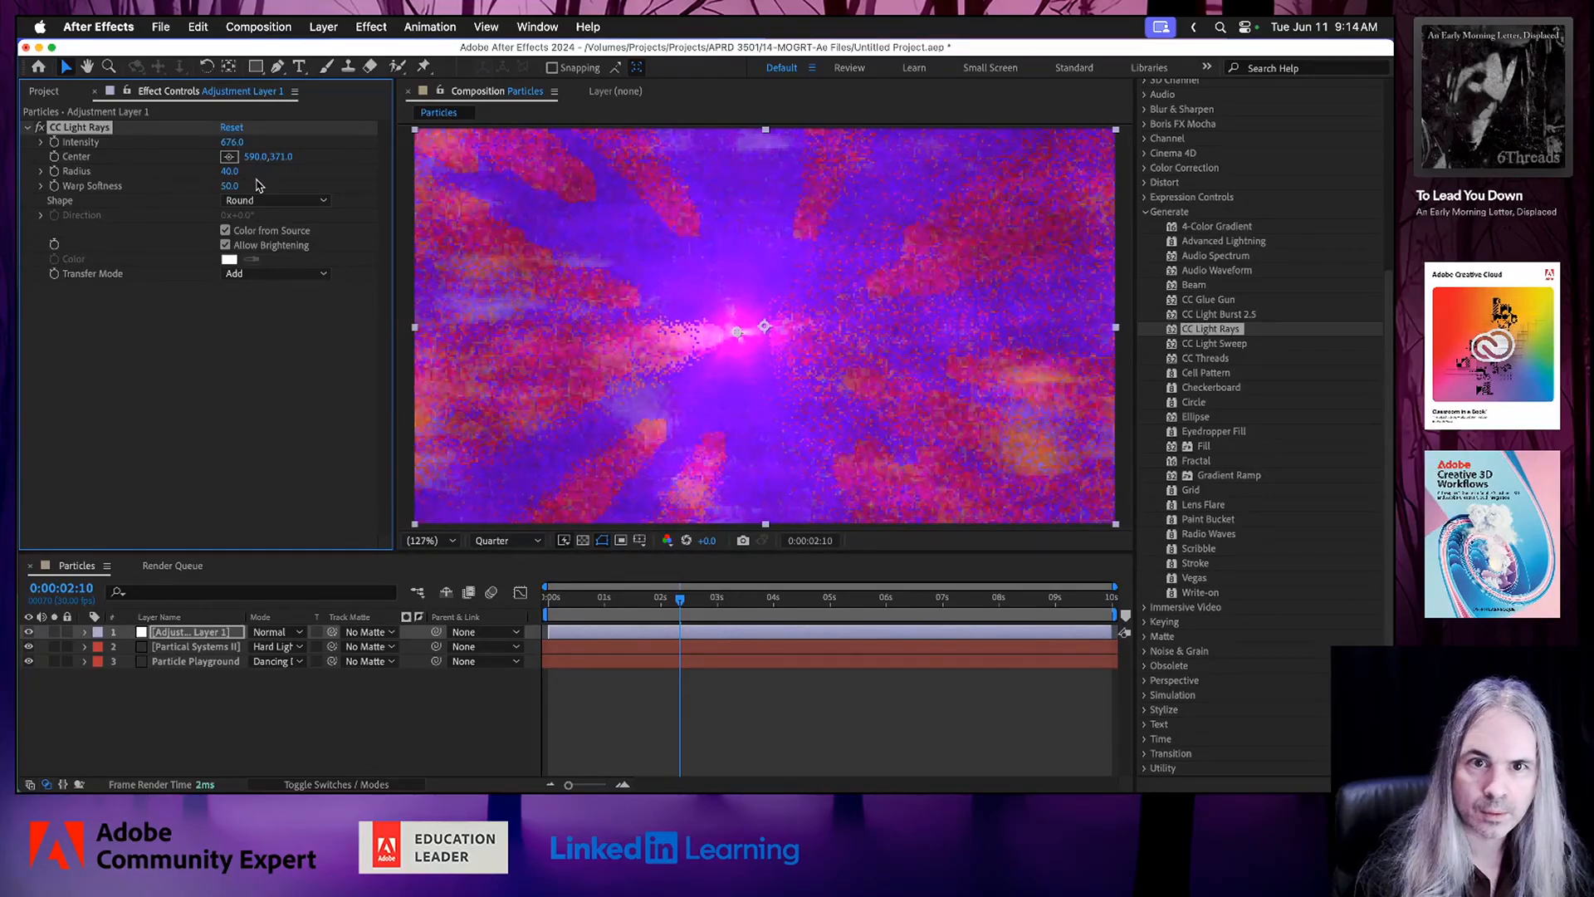
{"action": "left_click_drag", "start_coordinate": [233, 170], "coordinate": [315, 181]}
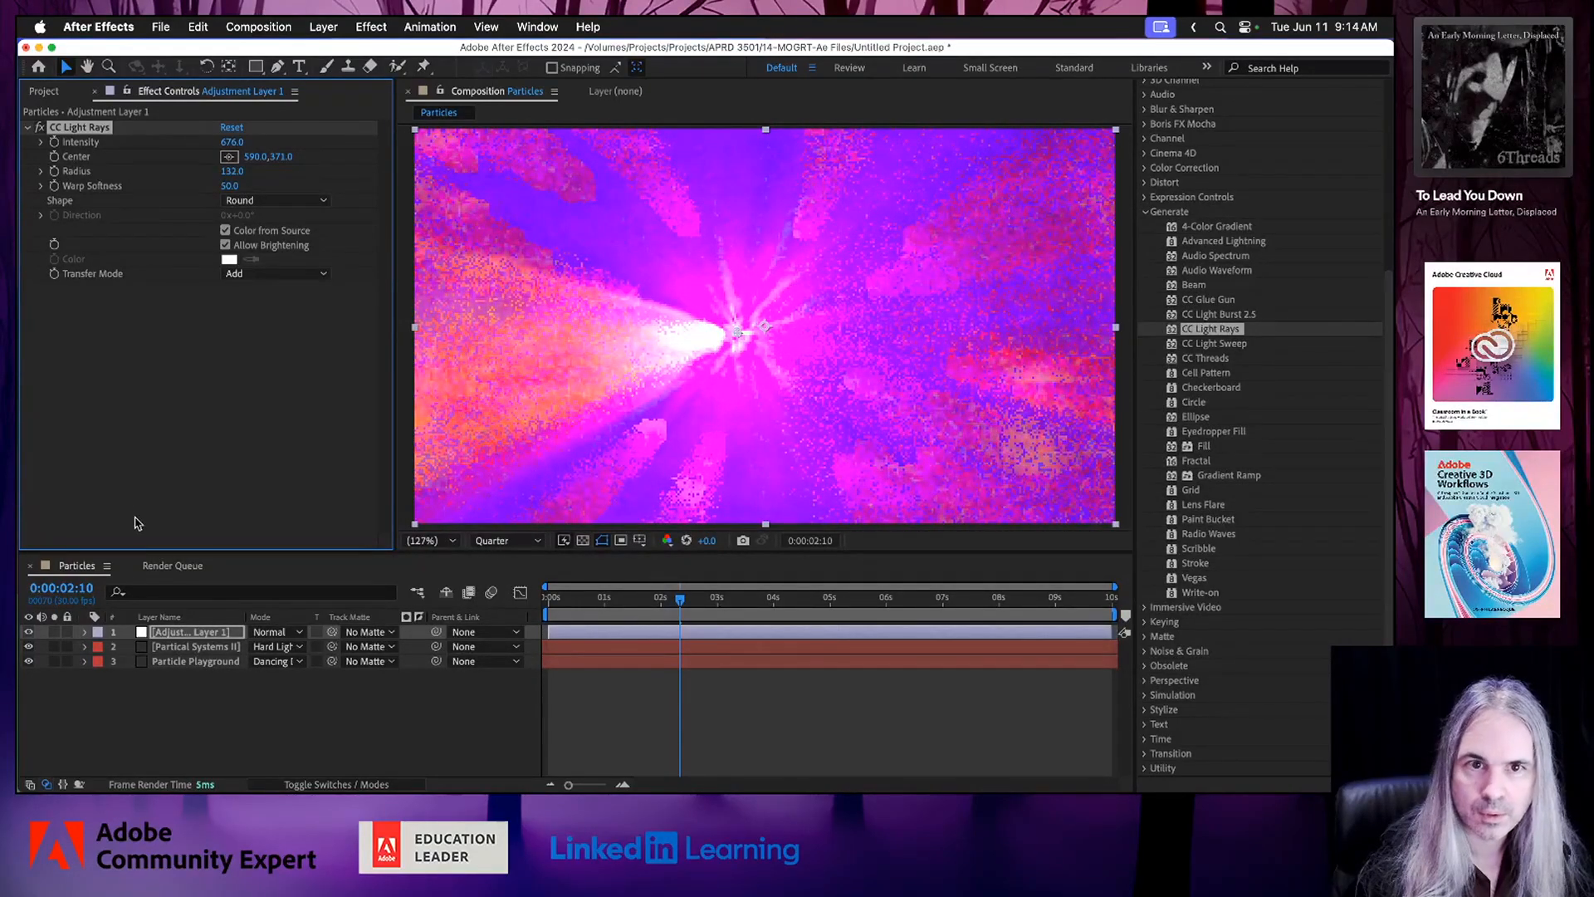
Examine the Shape and Transfer Mode options of CC Light Rays, and compare the rays with Color from Source off and on.
{"action": "left_click", "coordinate": [255, 203]}
{"action": "left_click", "coordinate": [116, 397]}
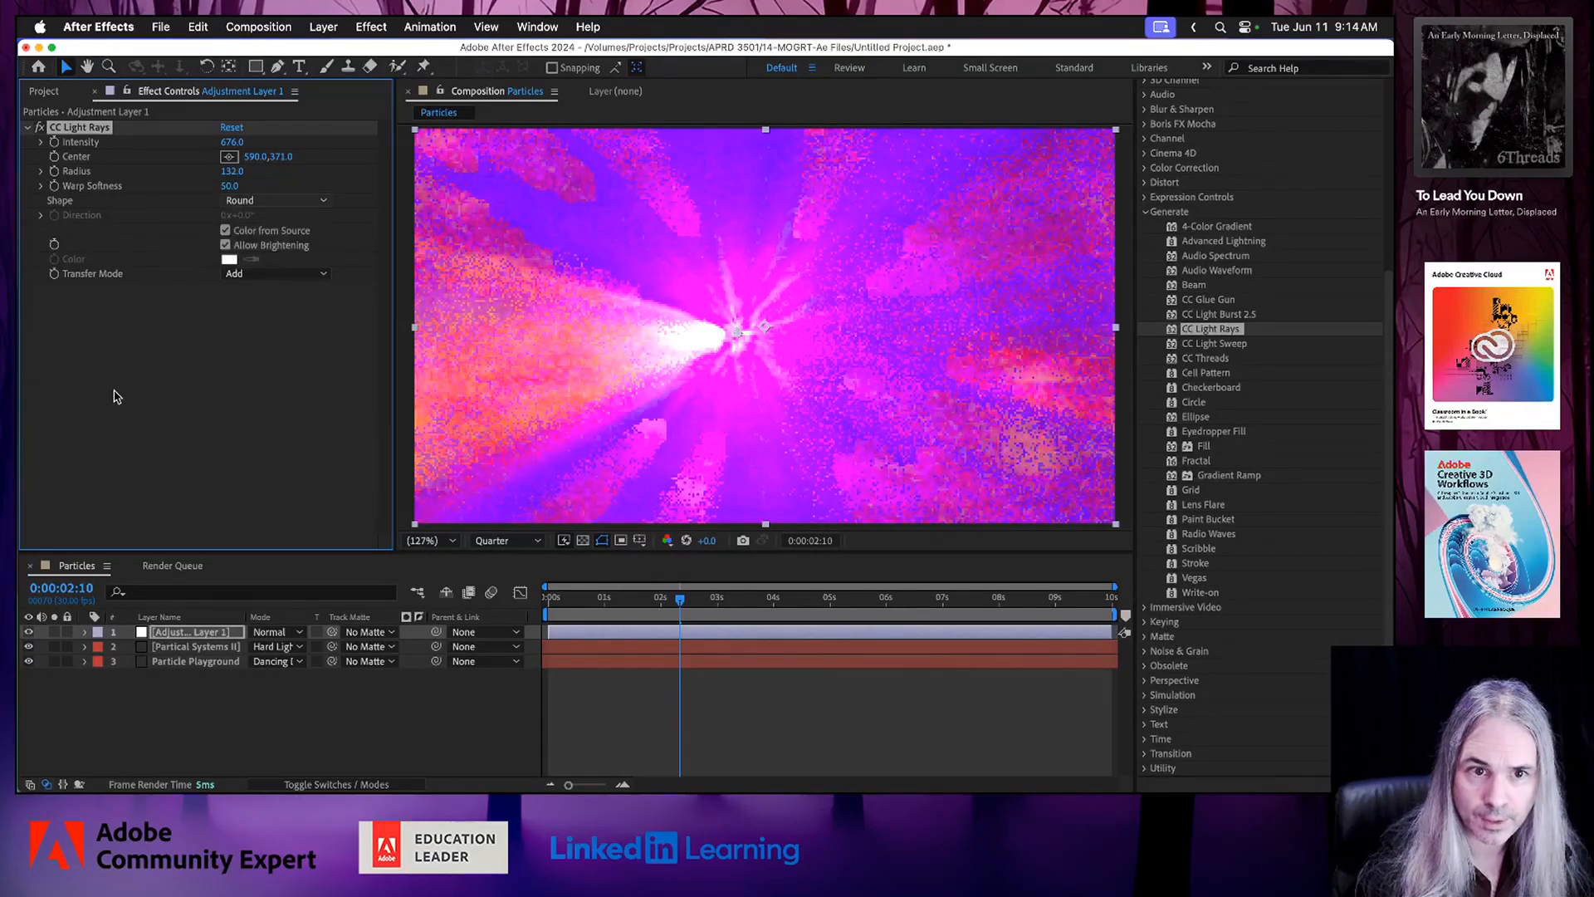
{"action": "left_click", "coordinate": [274, 274]}
{"action": "left_click", "coordinate": [146, 309]}
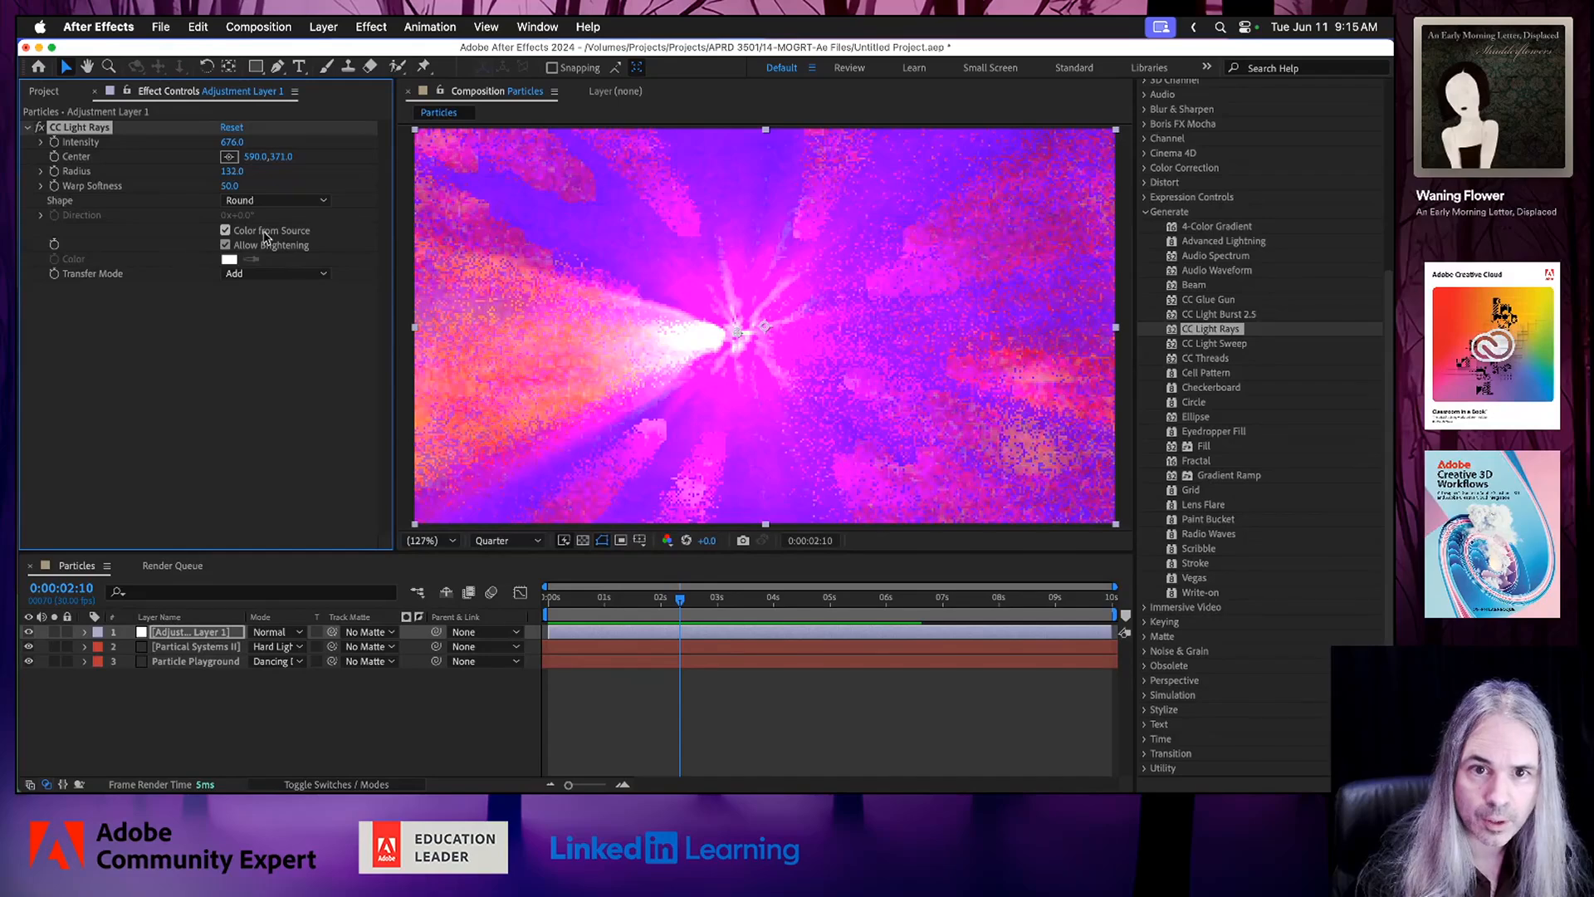
{"action": "left_click", "coordinate": [225, 231]}
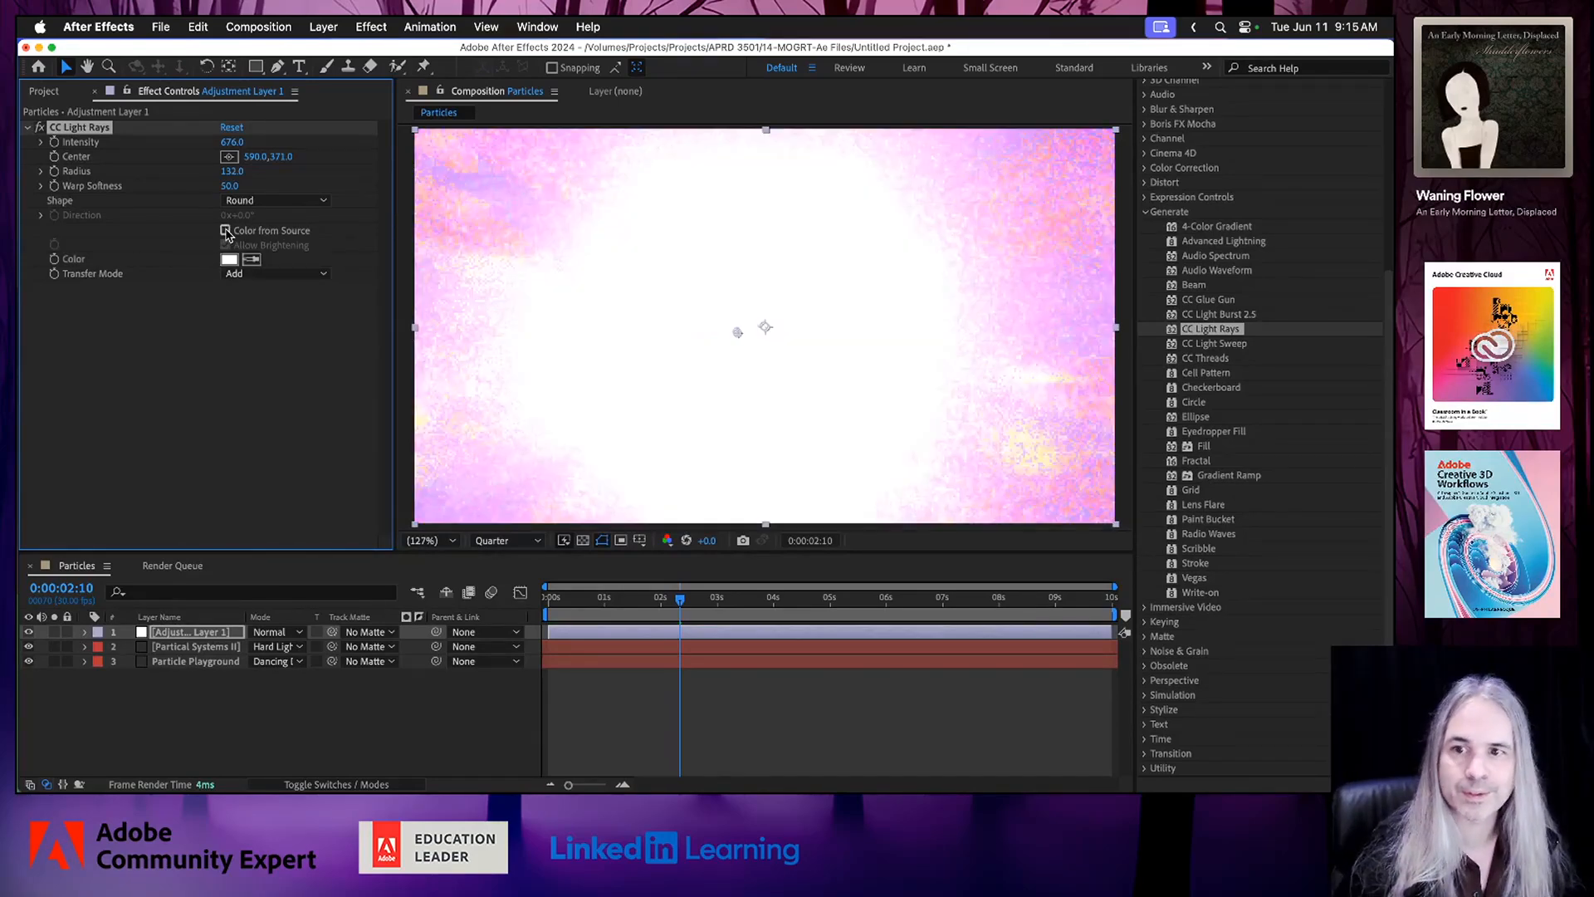
{"action": "left_click", "coordinate": [225, 231]}
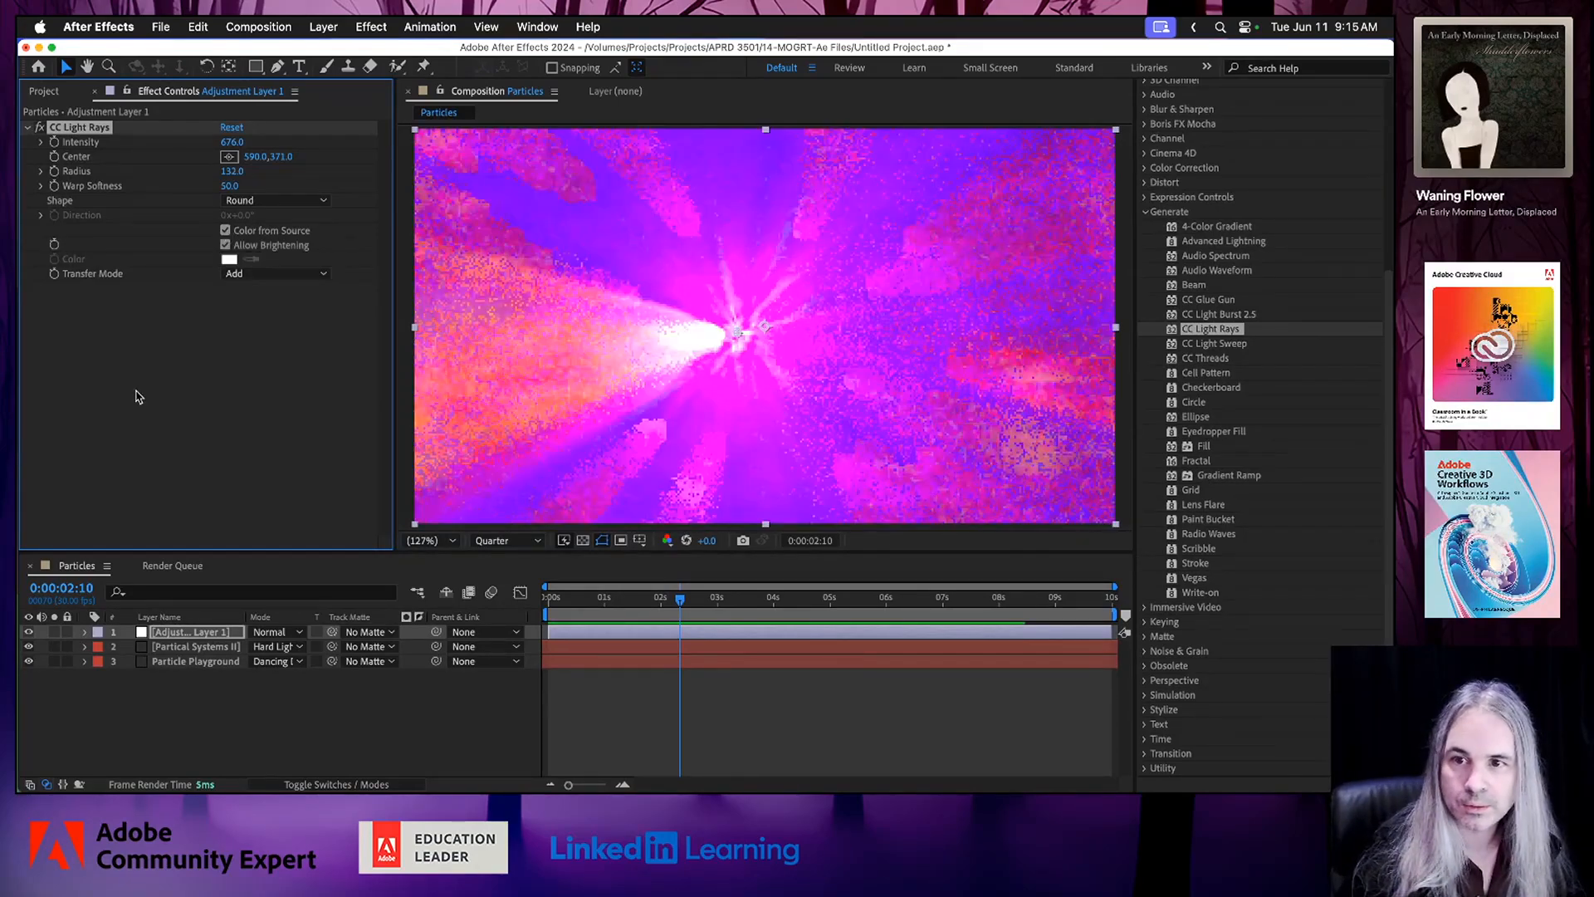
Save the project and preview the animation with the light rays.
{"action": "left_click", "coordinate": [139, 397]}
{"action": "key", "text": "super+s"}
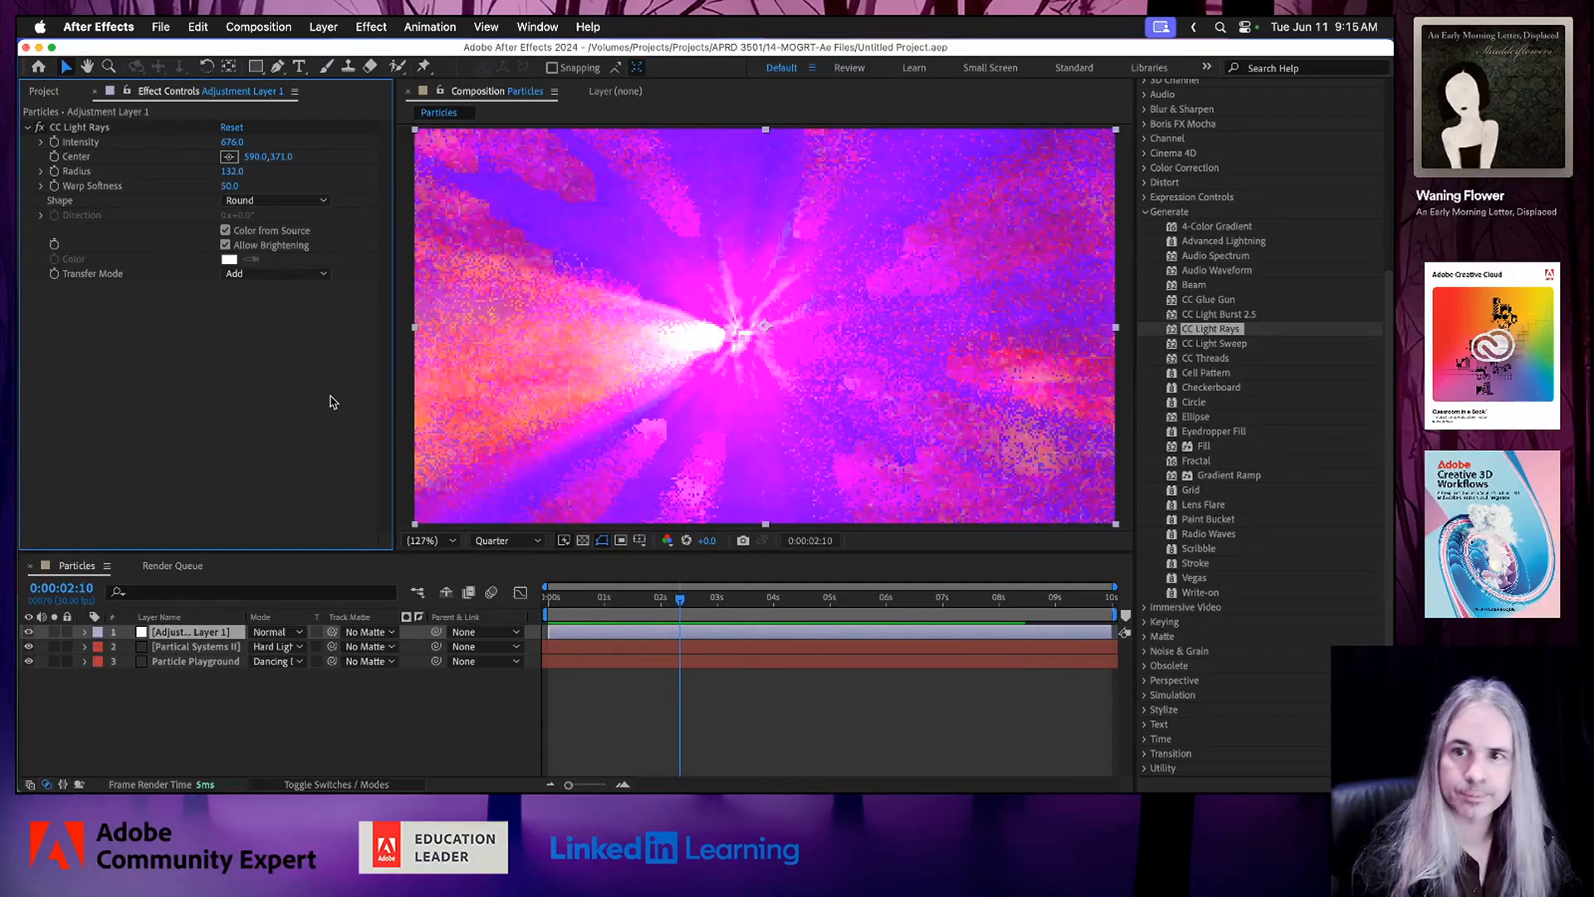
{"action": "key", "text": "space"}
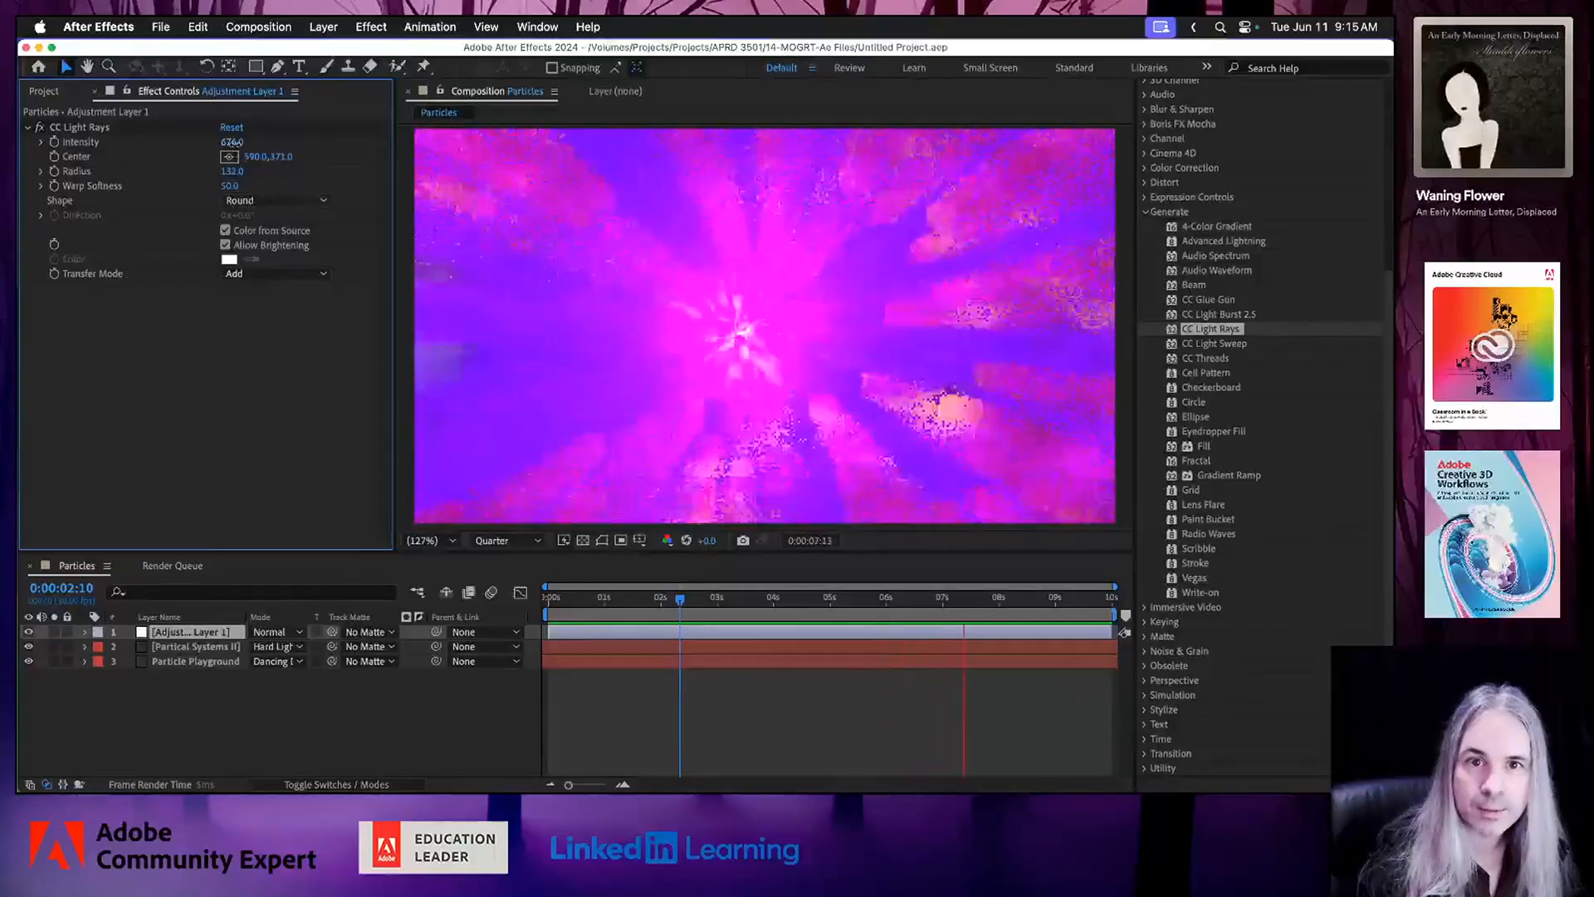
Reduce the CC Light Rays Intensity to 289 and increase its Radius to 400.
{"action": "left_click_drag", "start_coordinate": [231, 142], "coordinate": [139, 148]}
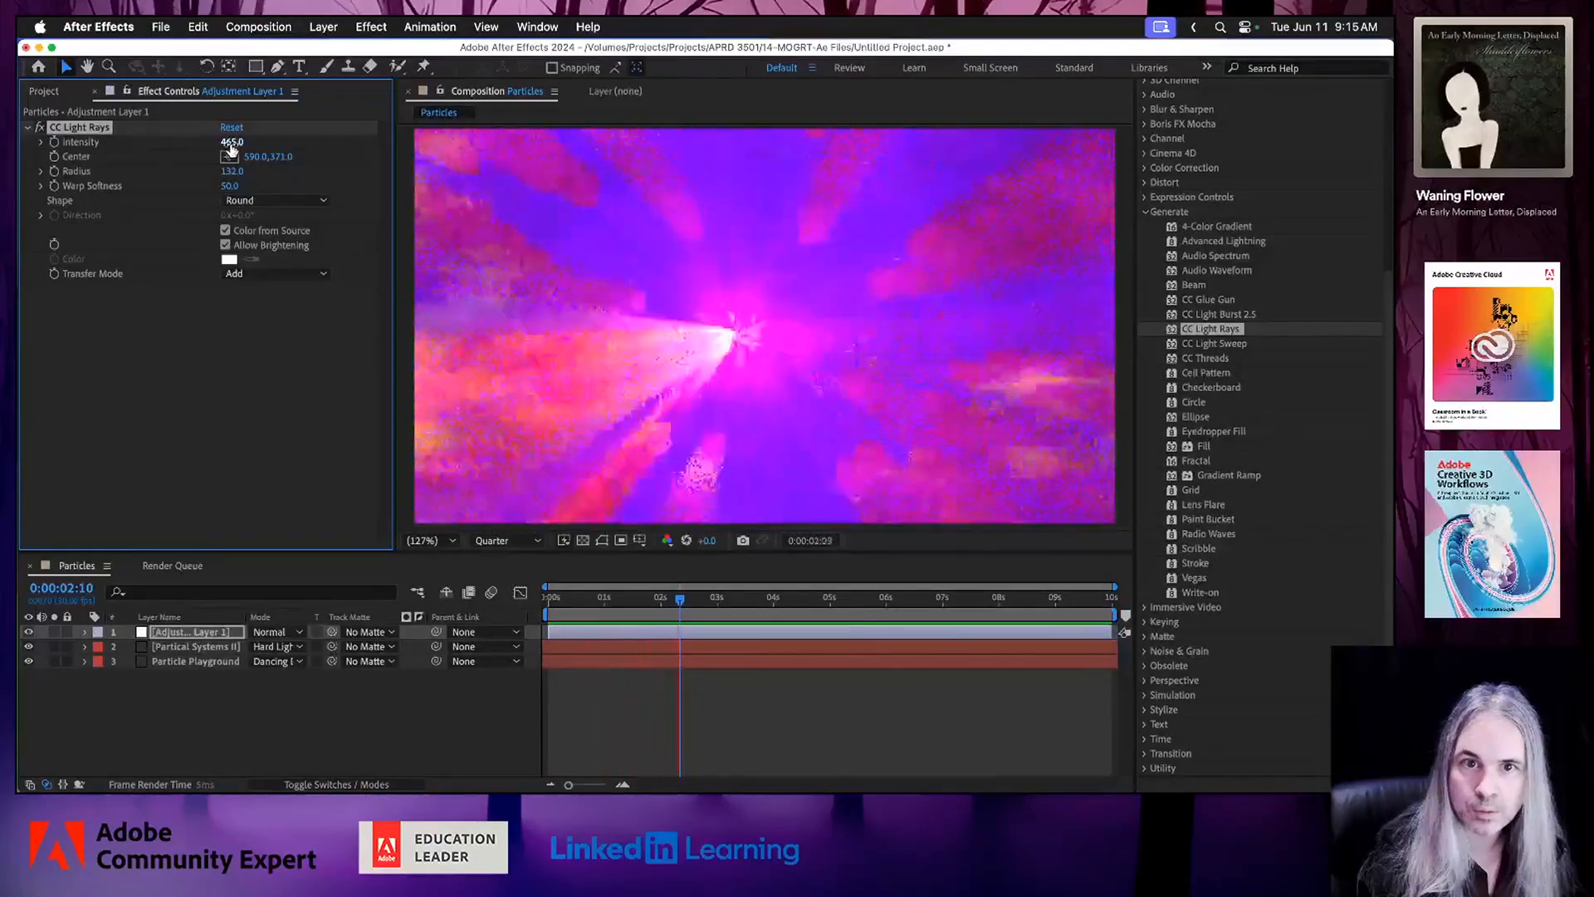
{"action": "left_click_drag", "start_coordinate": [231, 150], "coordinate": [152, 149]}
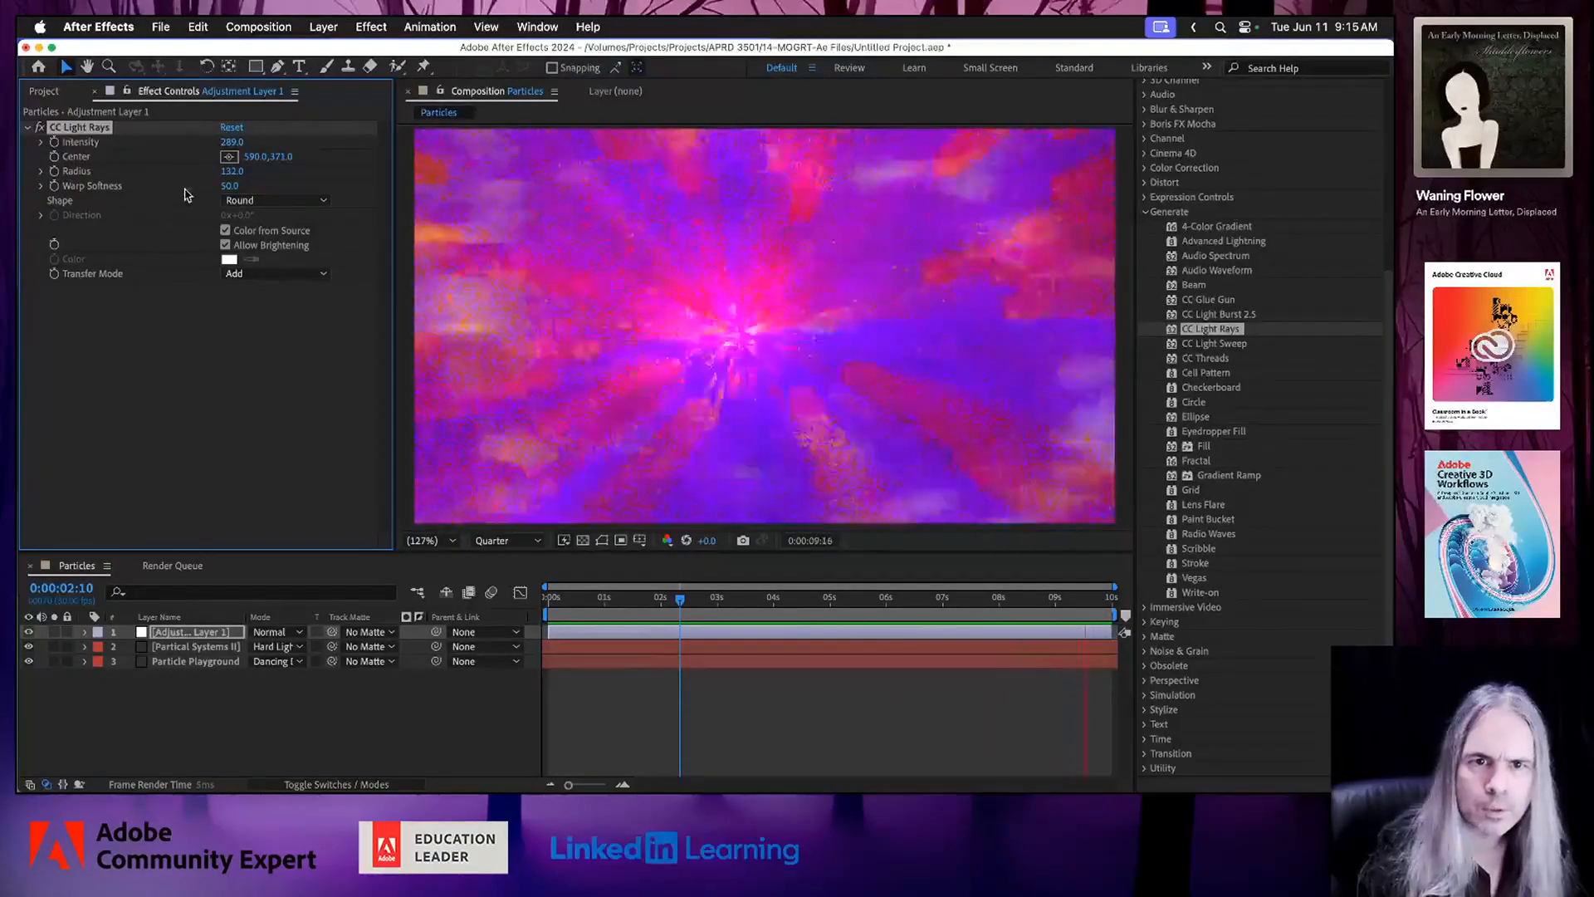
{"action": "left_click_drag", "start_coordinate": [232, 172], "coordinate": [480, 186]}
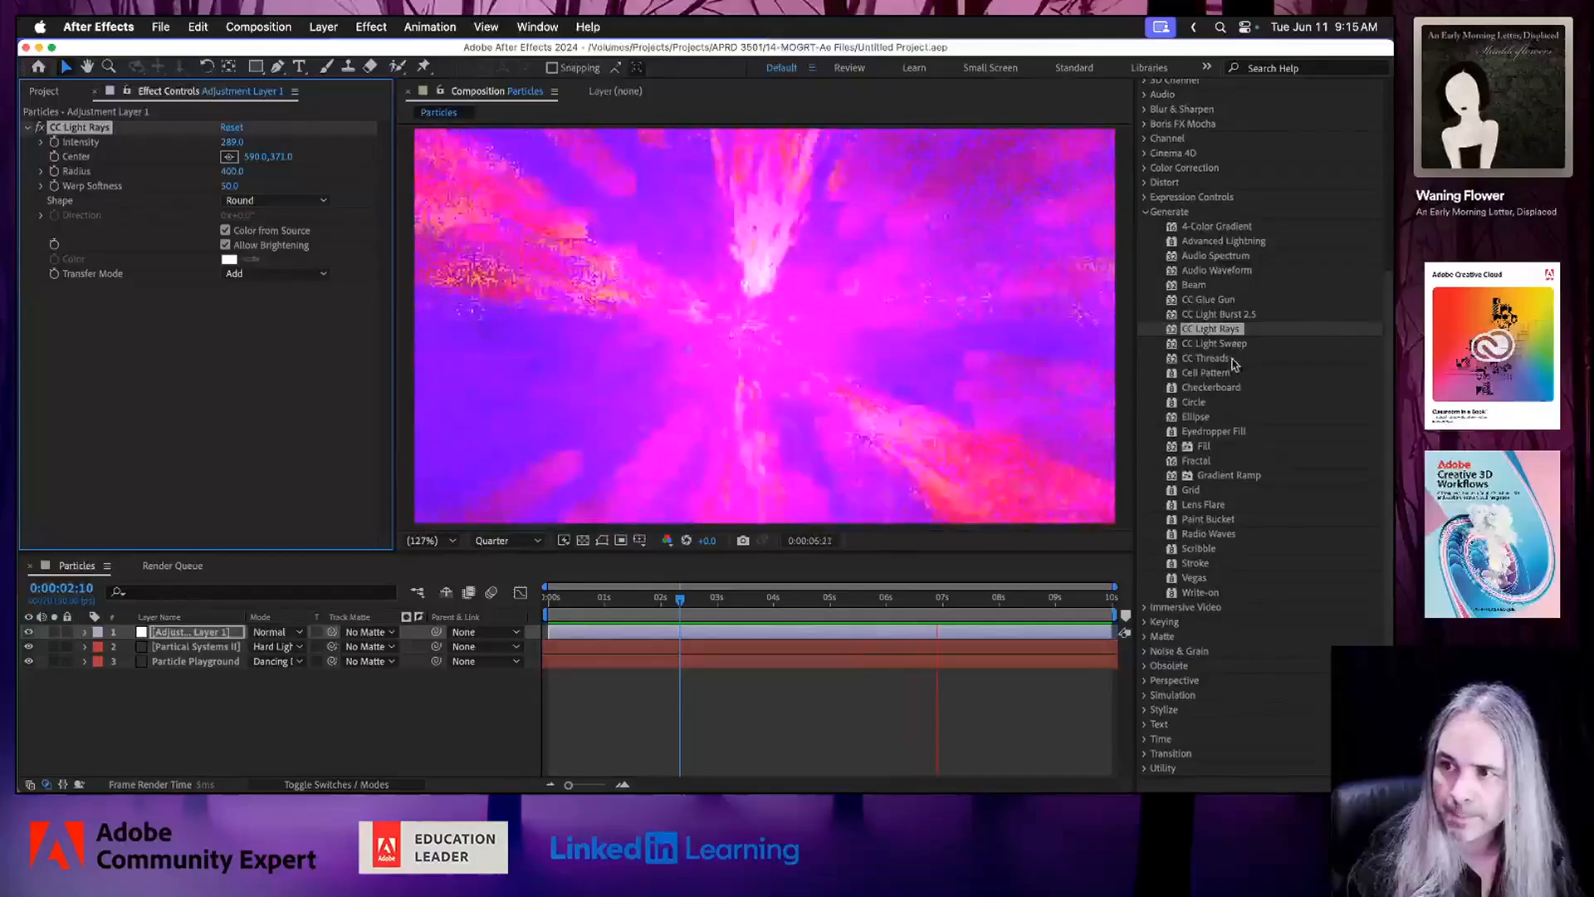
Apply the CC Toner effect to the adjustment layer and set its Midtones color to purple 762EC7.
{"action": "left_click", "coordinate": [1146, 168]}
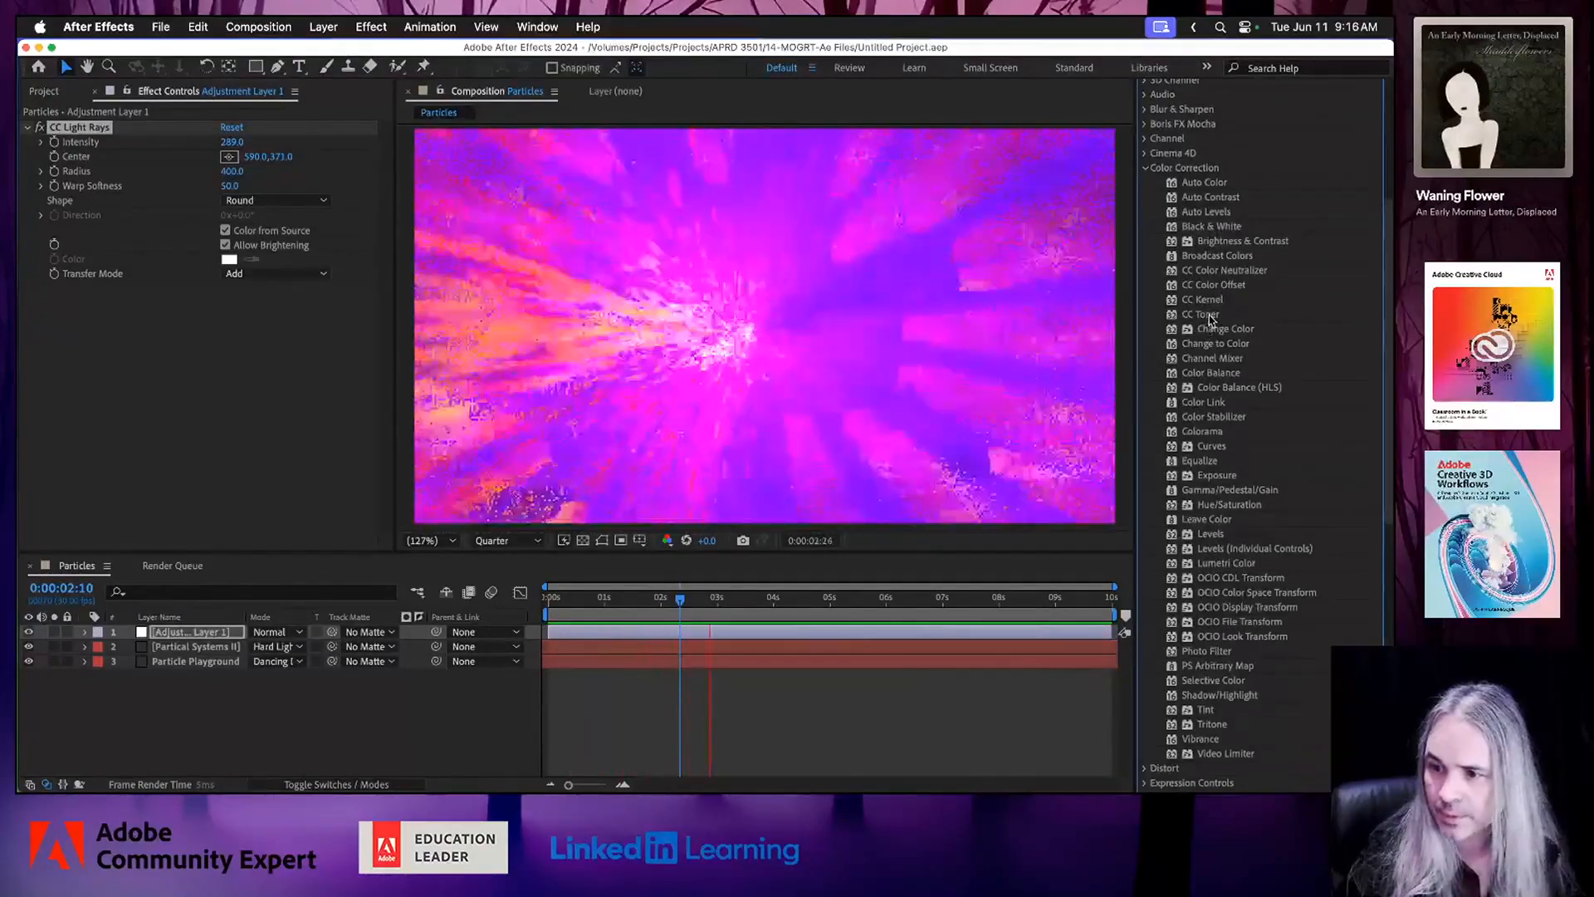
{"action": "left_click_drag", "start_coordinate": [1204, 314], "coordinate": [762, 307]}
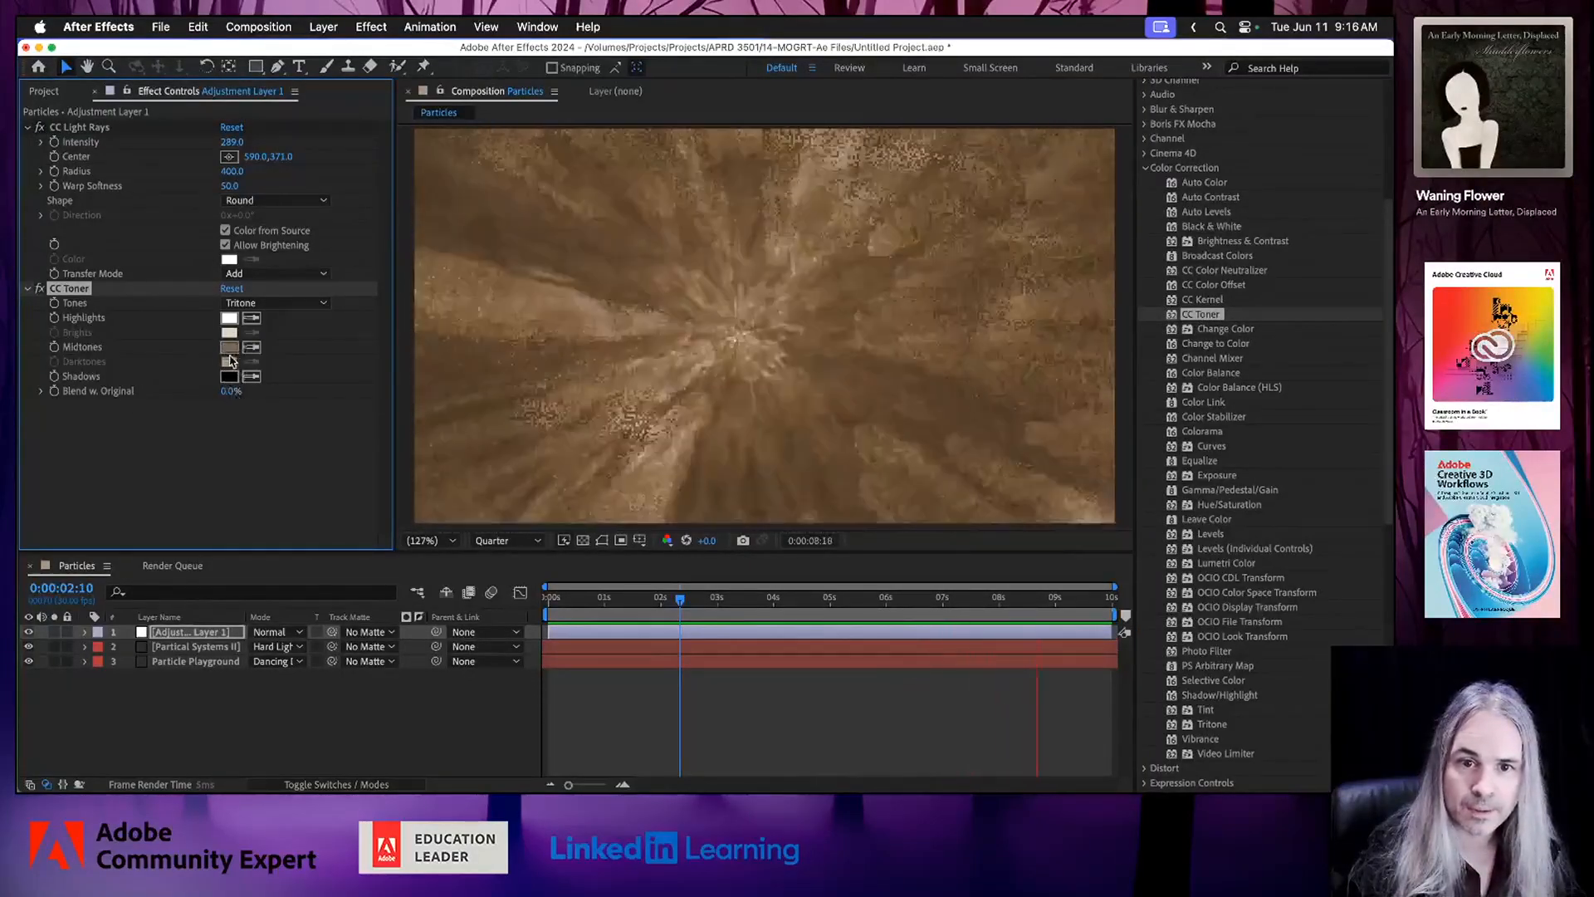
{"action": "left_click", "coordinate": [229, 347]}
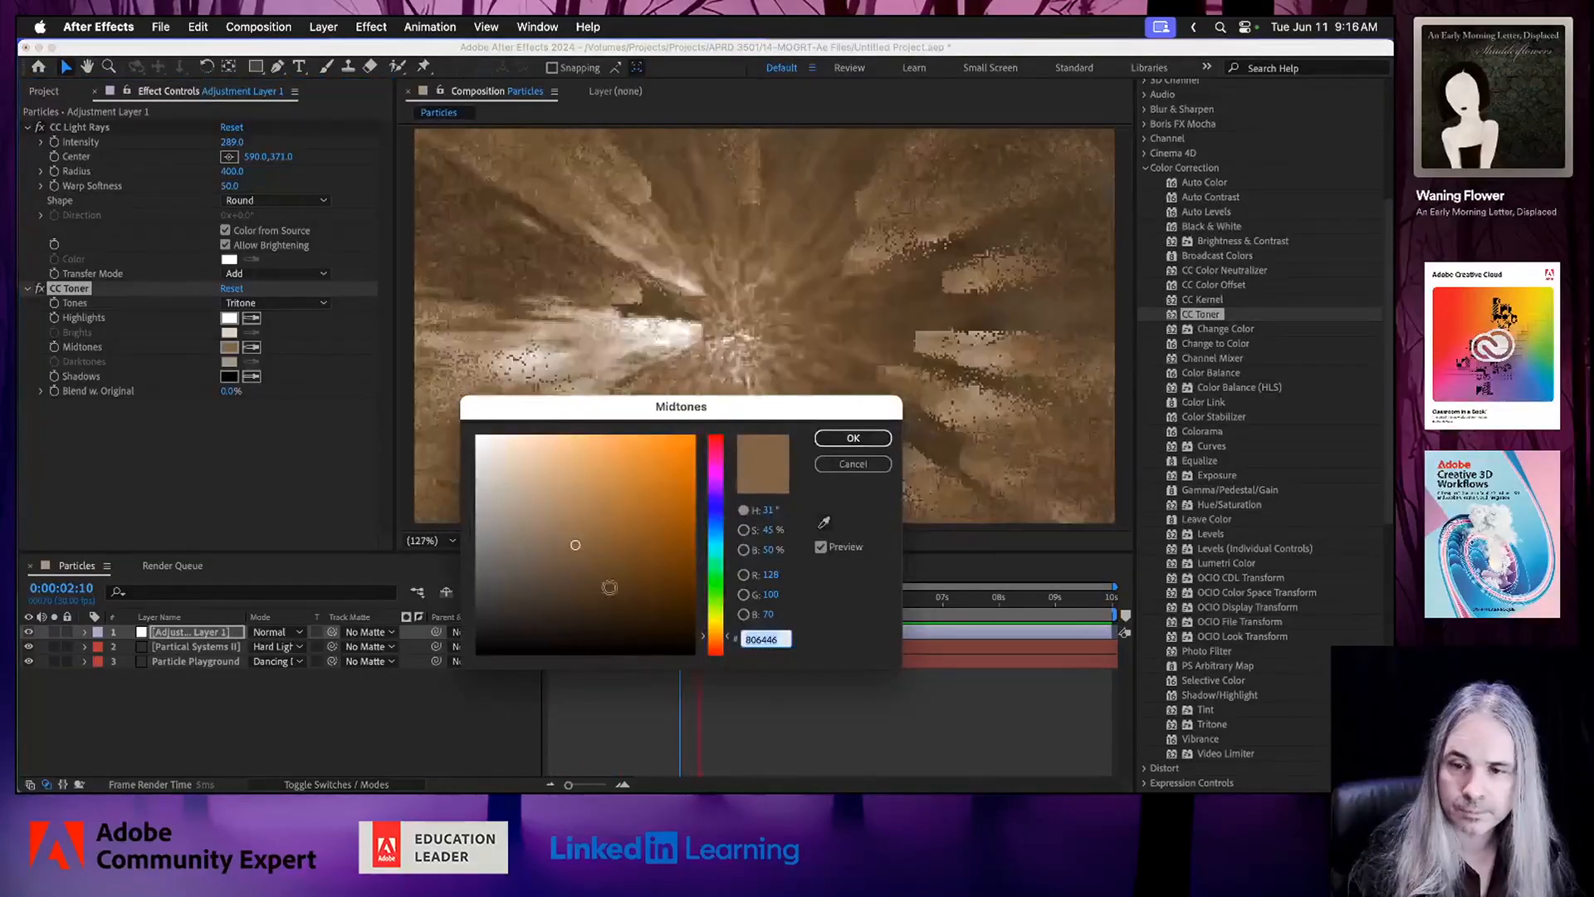
{"action": "left_click", "coordinate": [716, 494]}
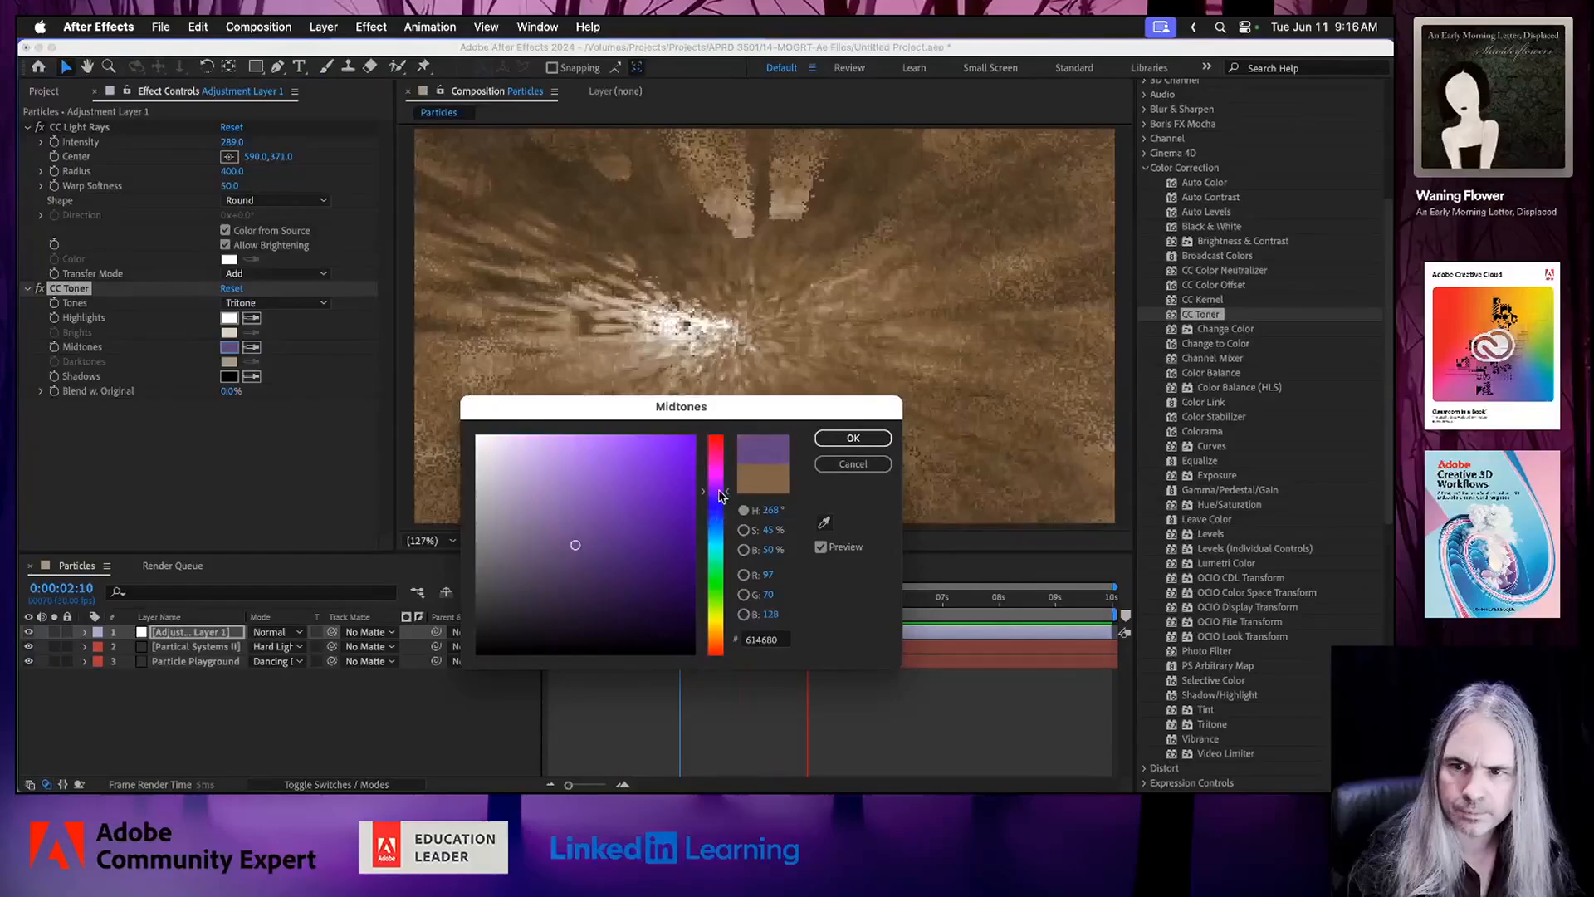
{"action": "mouse_move", "coordinate": [664, 498]}
{"action": "left_mouse_down"}
{"action": "mouse_move", "coordinate": [644, 473]}
{"action": "mouse_move", "coordinate": [648, 494]}
{"action": "left_mouse_up"}
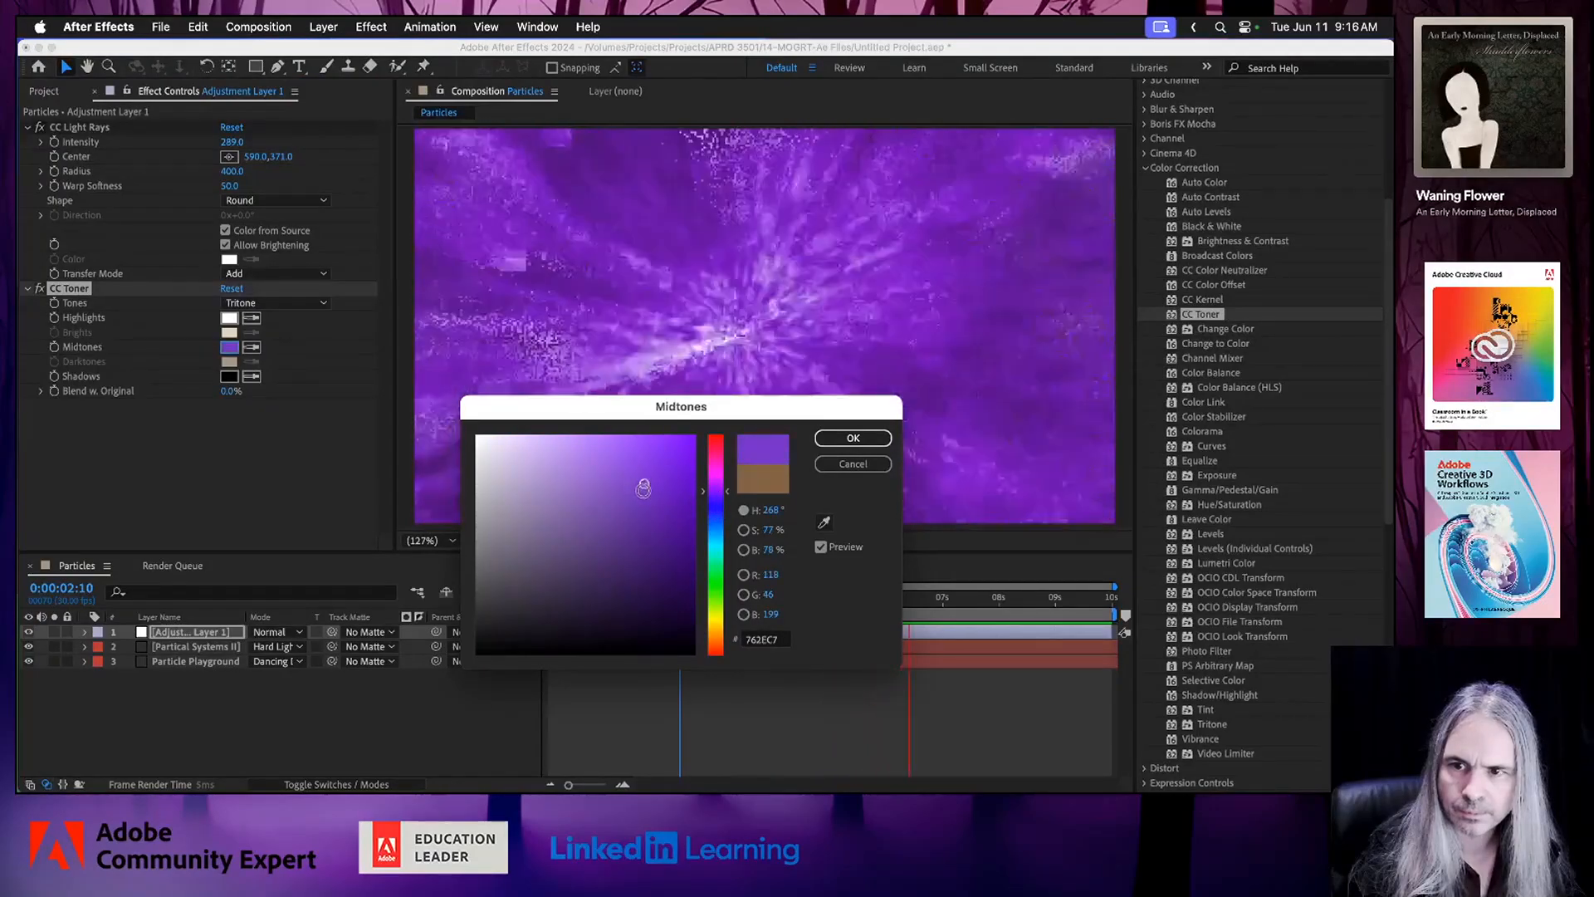
{"action": "left_click", "coordinate": [840, 440]}
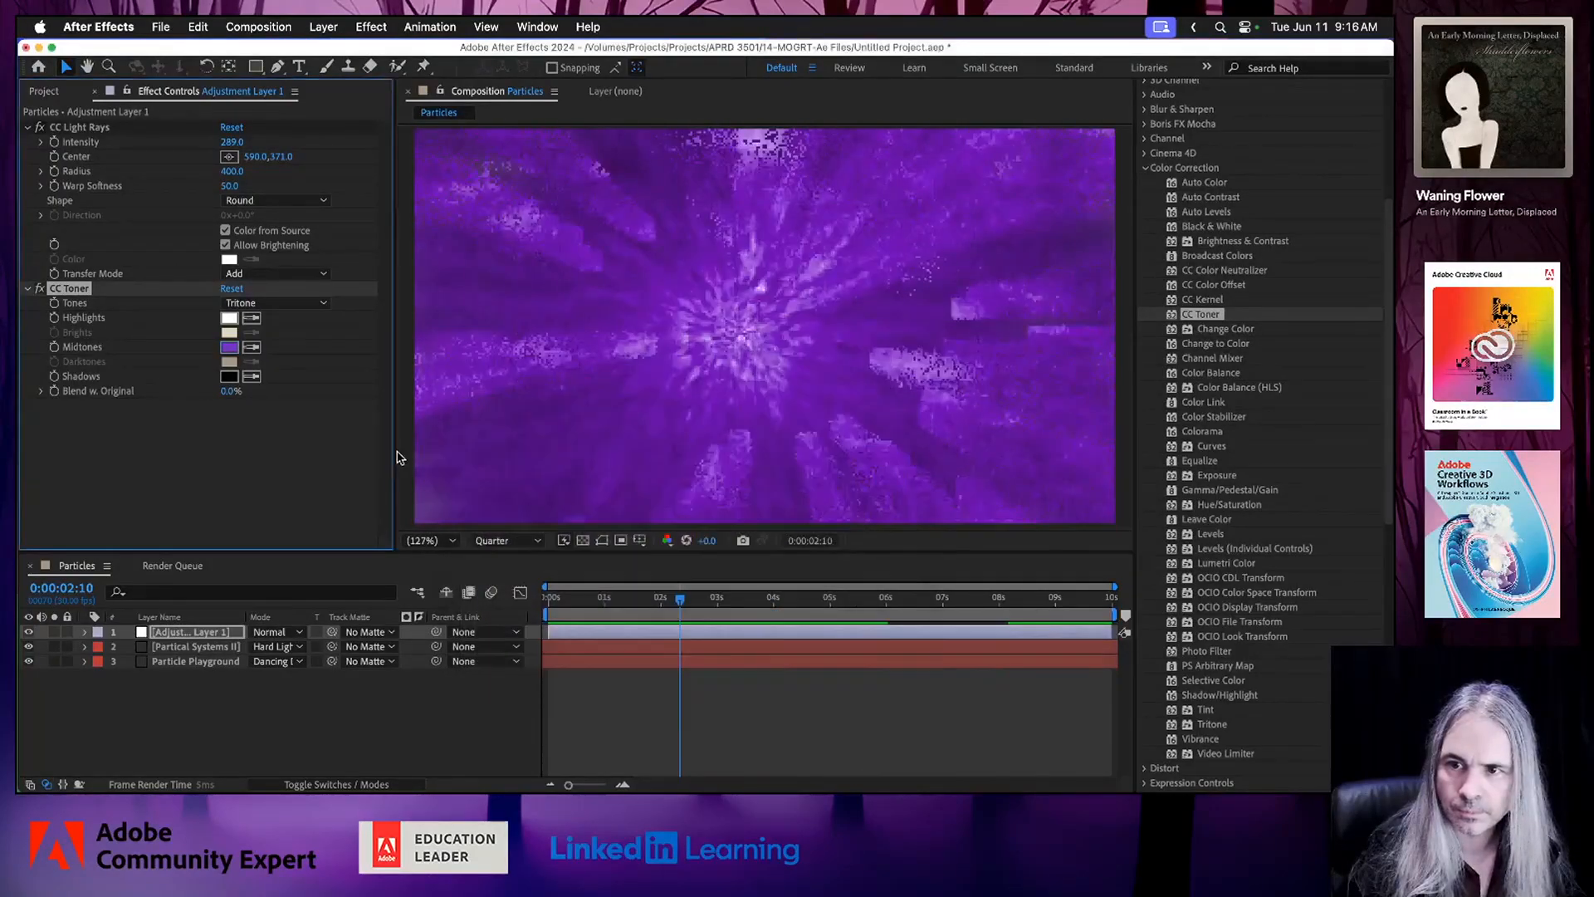
Set the CC Toner Highlights color to coral red EE7171.
{"action": "left_click", "coordinate": [229, 318]}
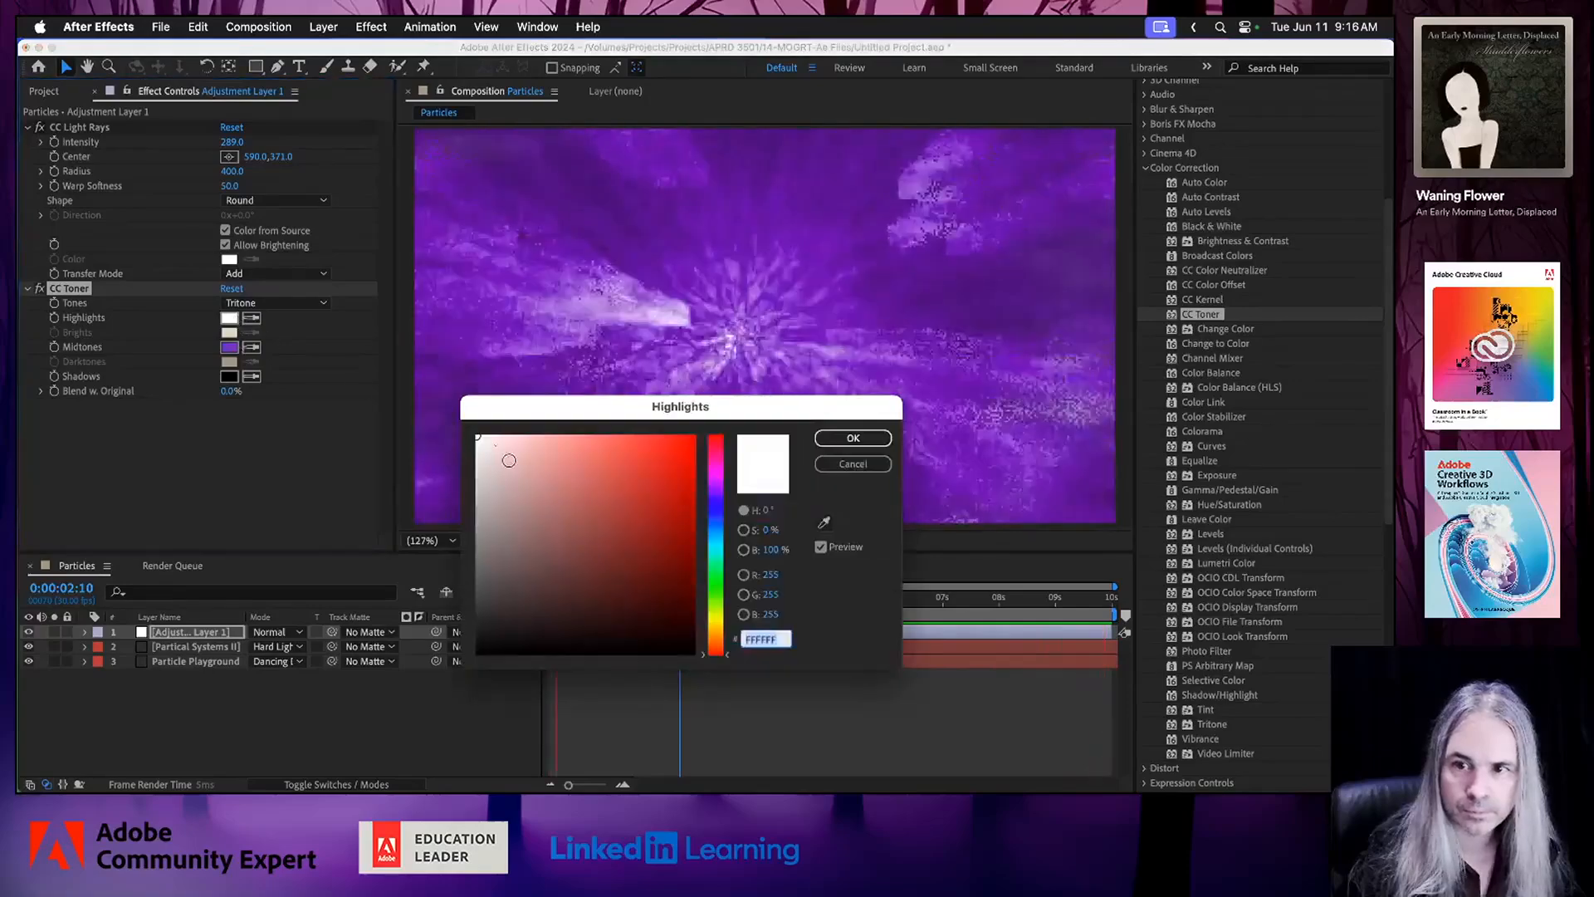
{"action": "left_click_drag", "start_coordinate": [715, 631], "coordinate": [718, 639]}
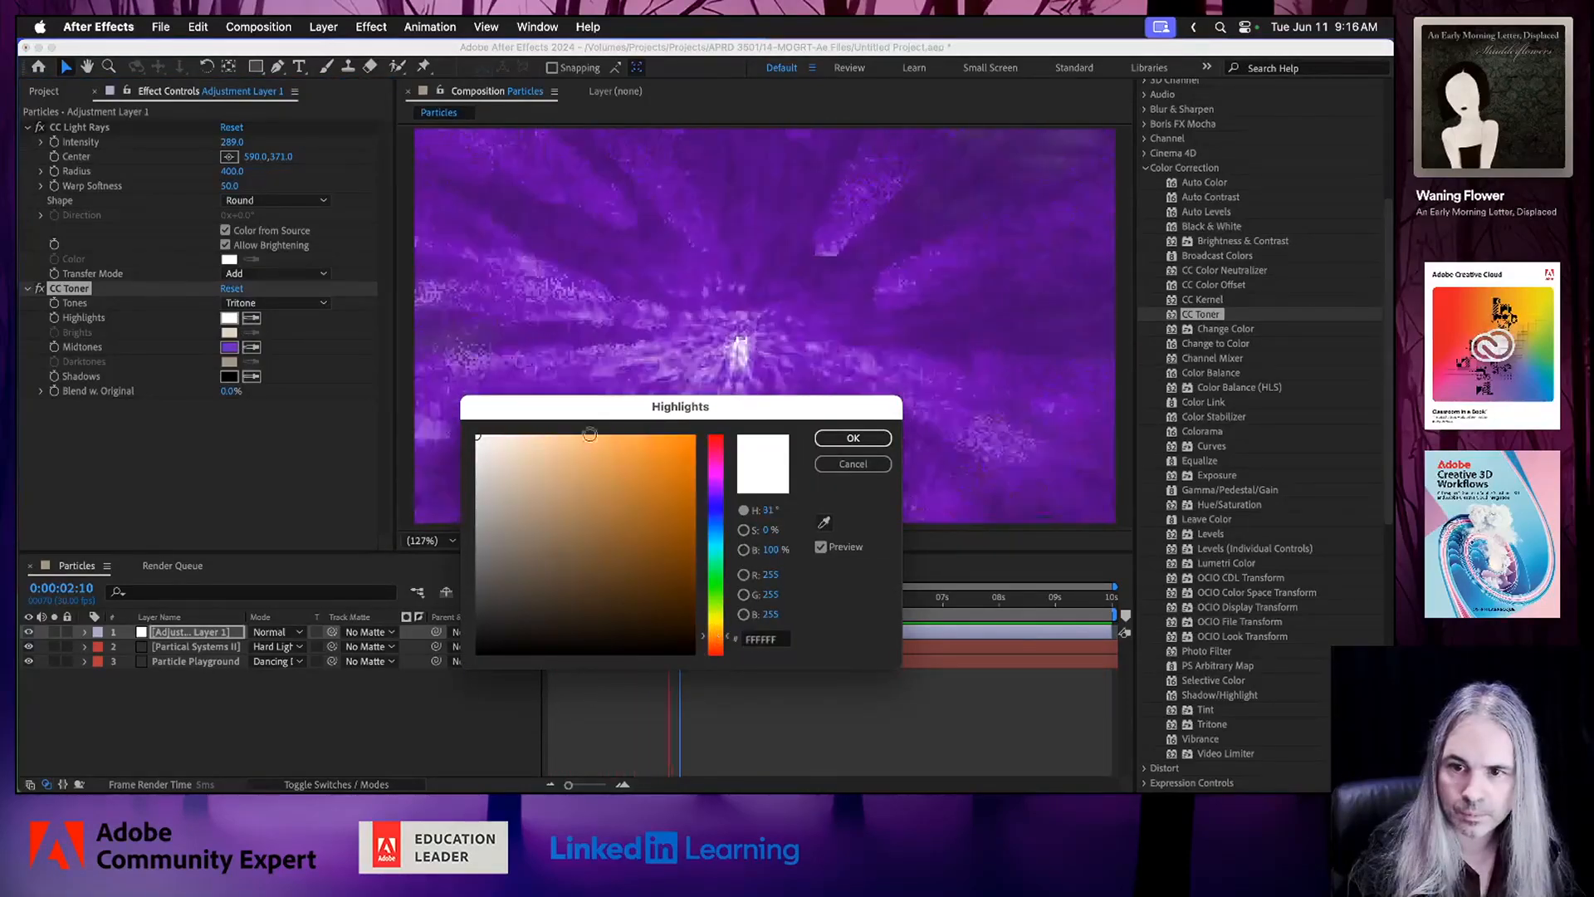
{"action": "left_click", "coordinate": [589, 448]}
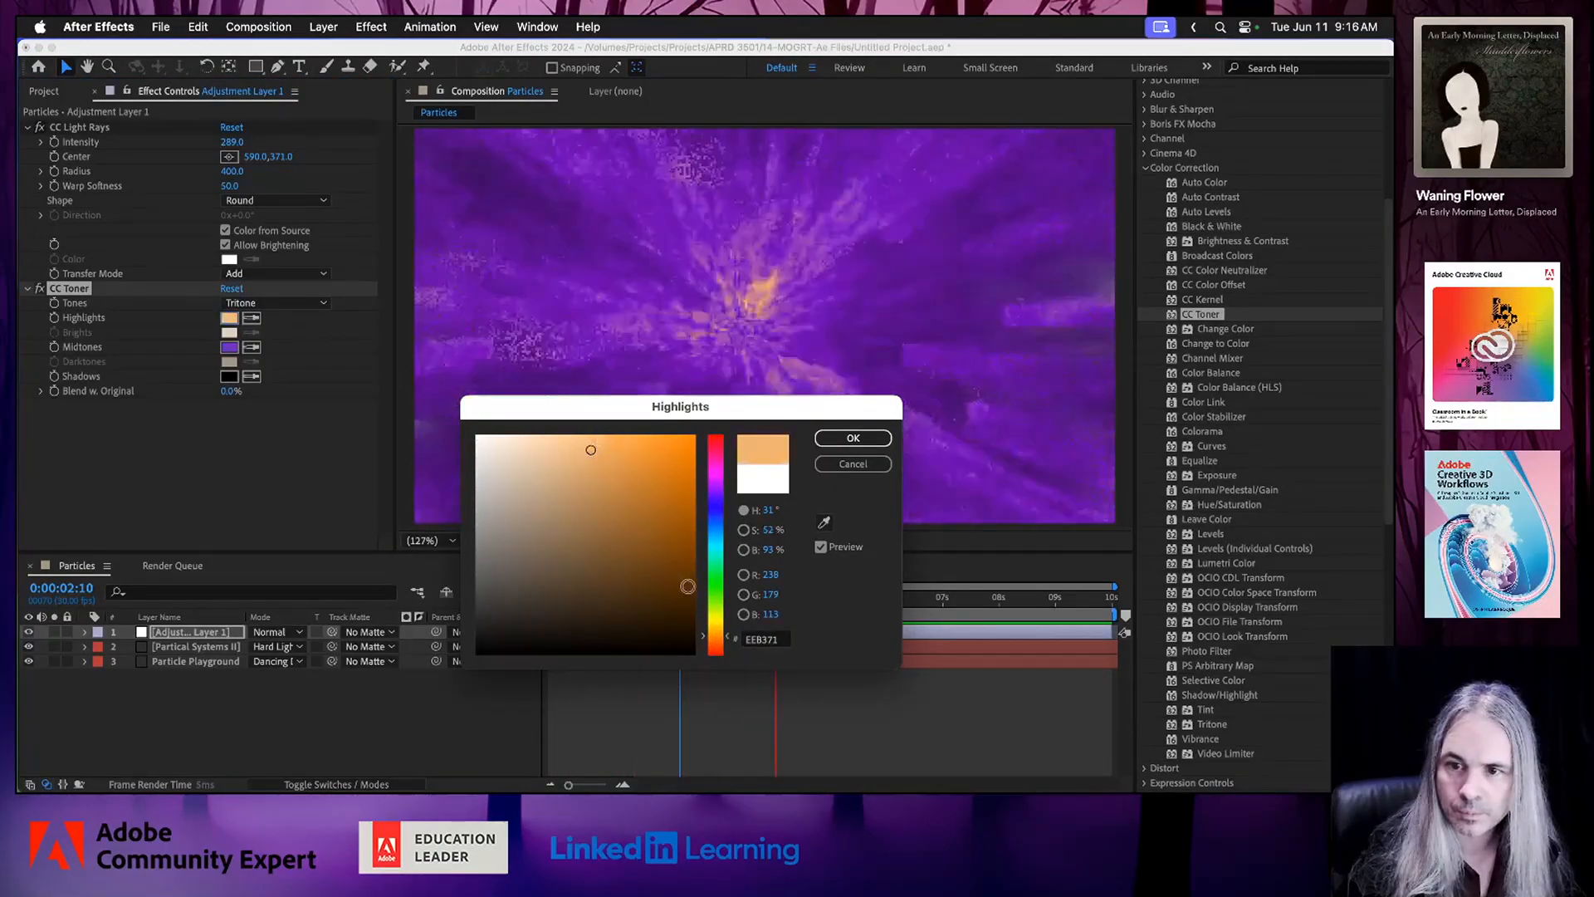
{"action": "left_click", "coordinate": [719, 444]}
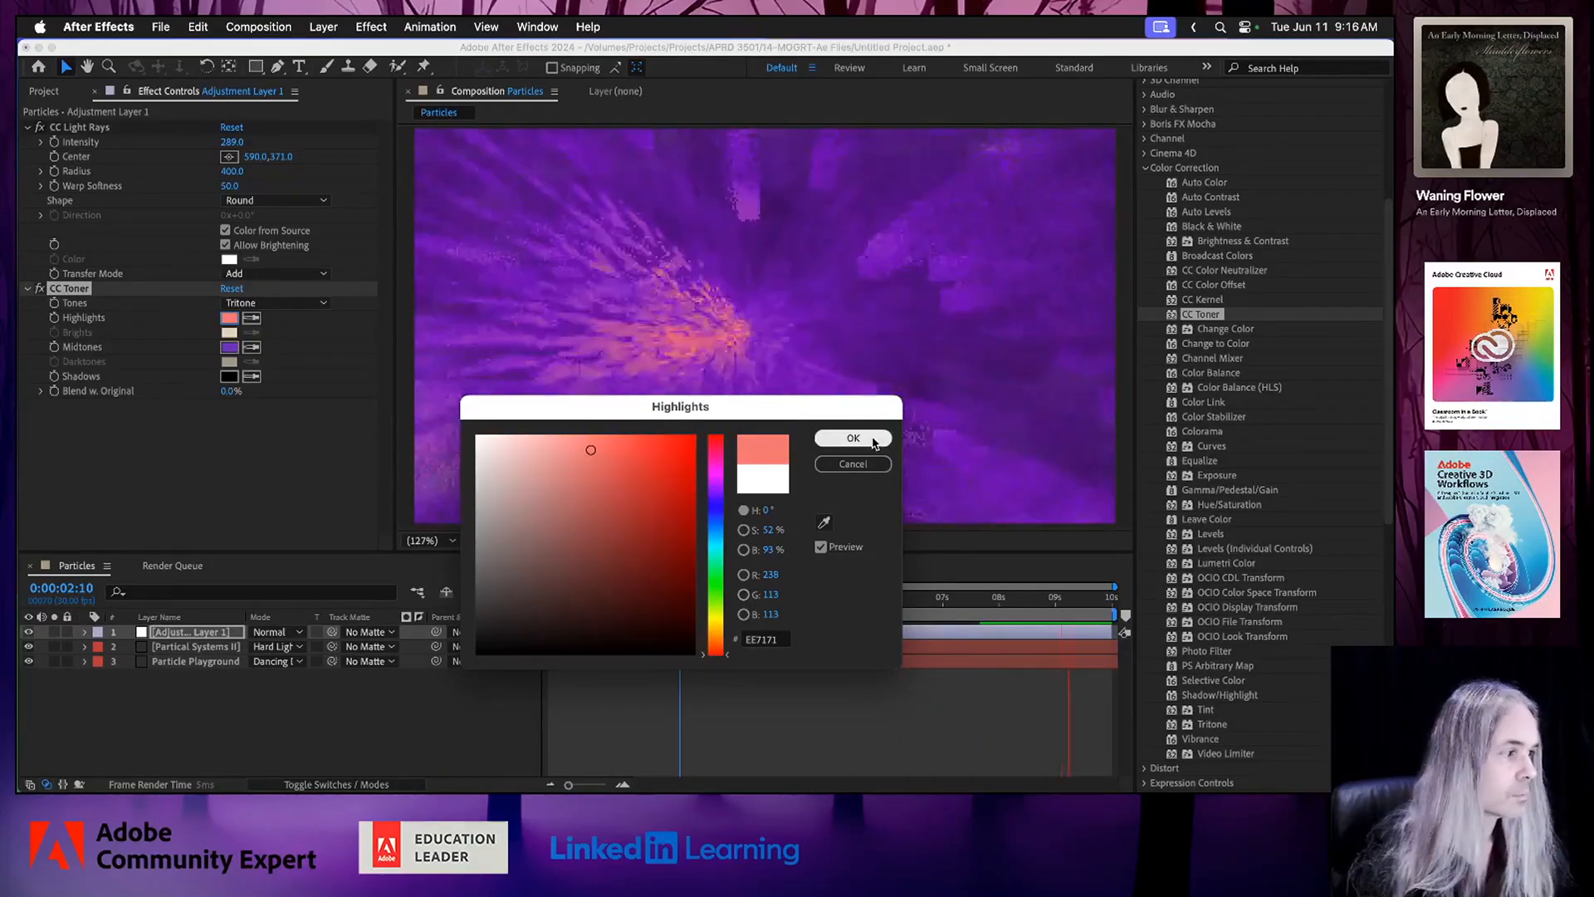
{"action": "left_click", "coordinate": [873, 443]}
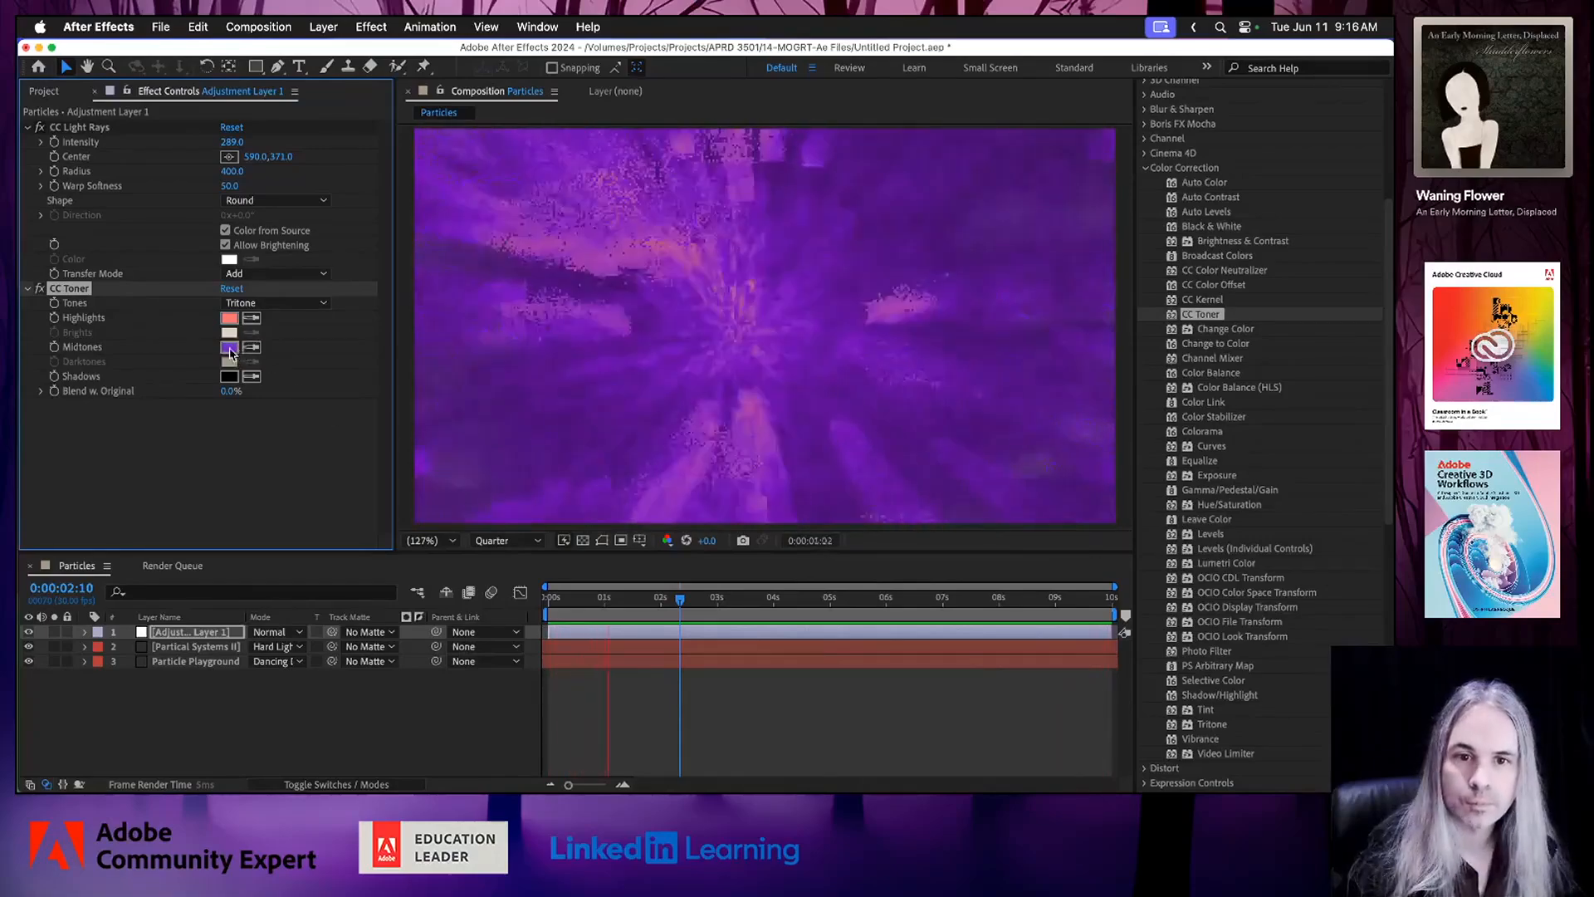
Change the CC Toner Midtones color to purple 651DB9, keep the Shadows black, and save the project.
{"action": "left_click", "coordinate": [229, 348]}
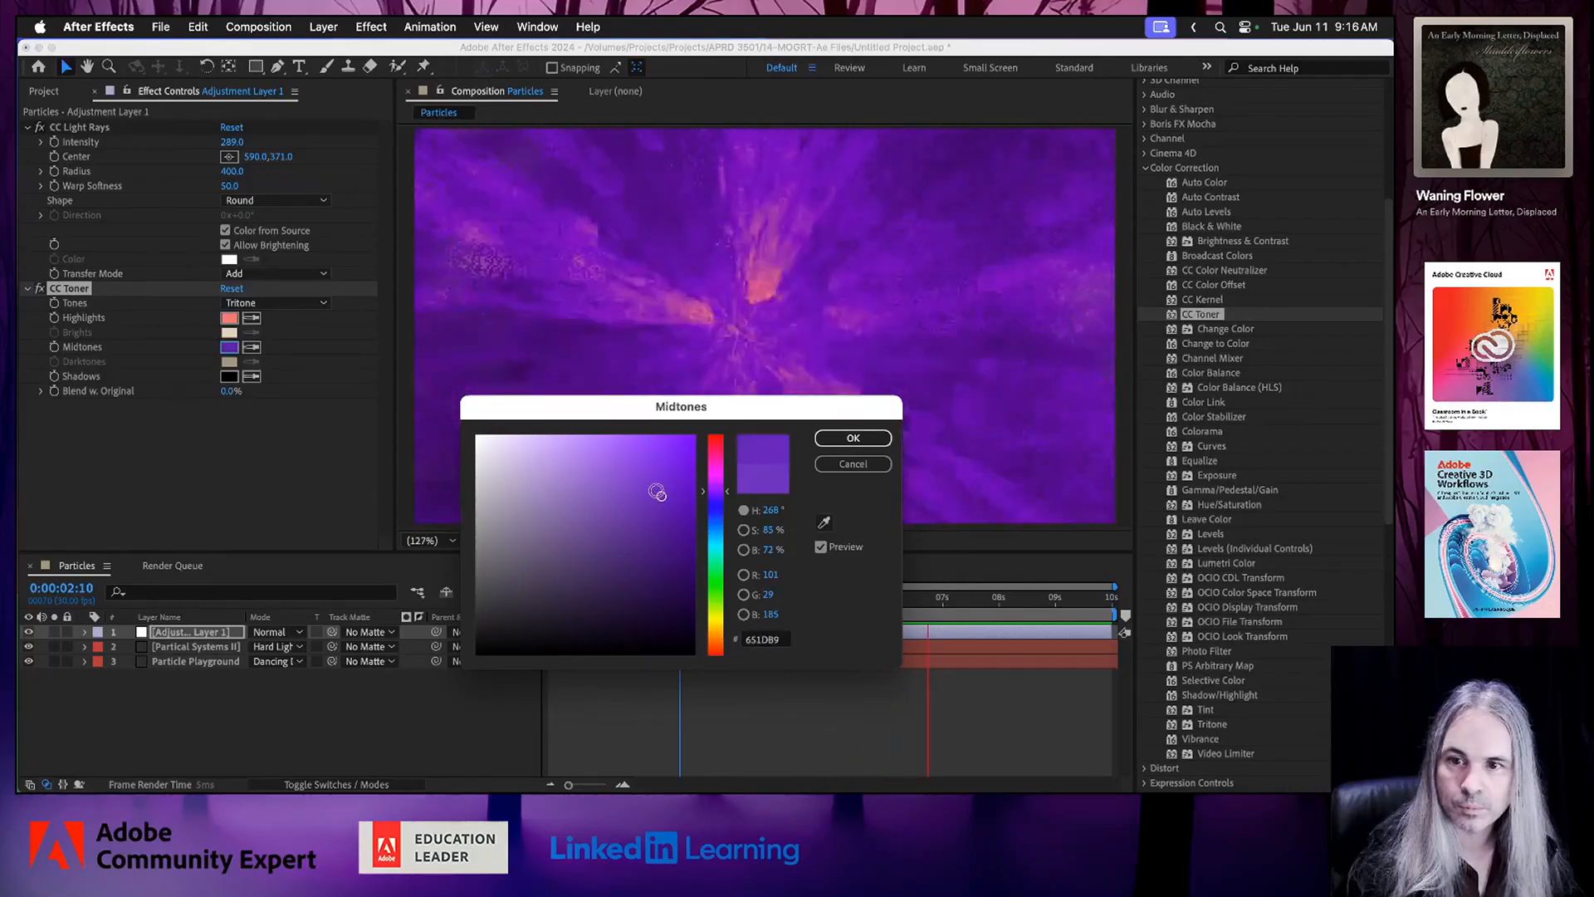
{"action": "left_click", "coordinate": [838, 448]}
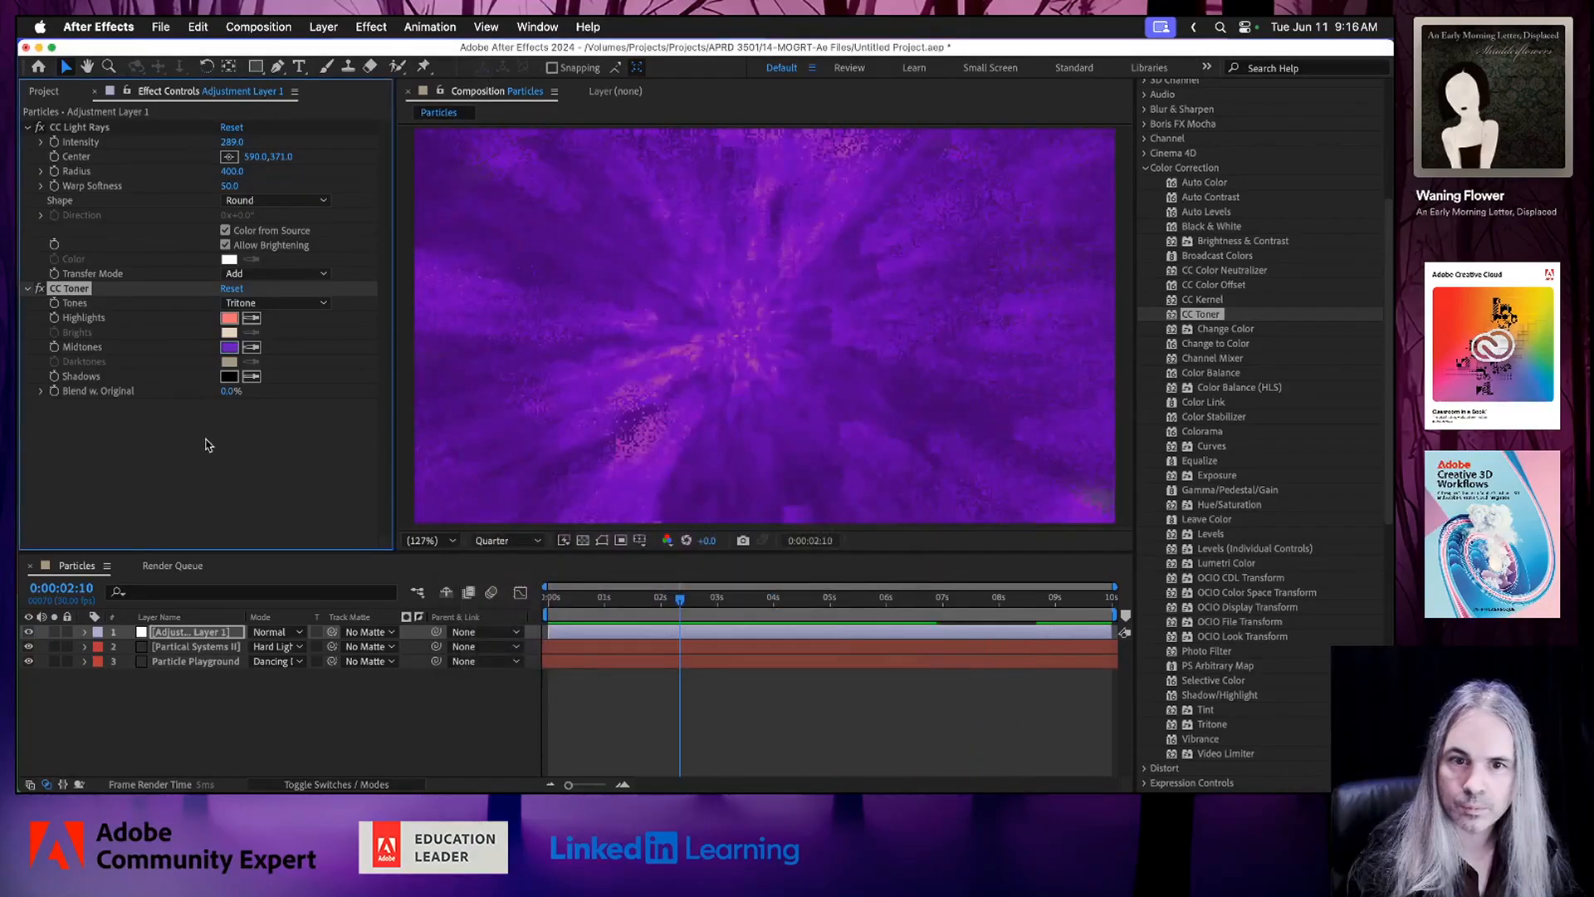
{"action": "left_click", "coordinate": [228, 378]}
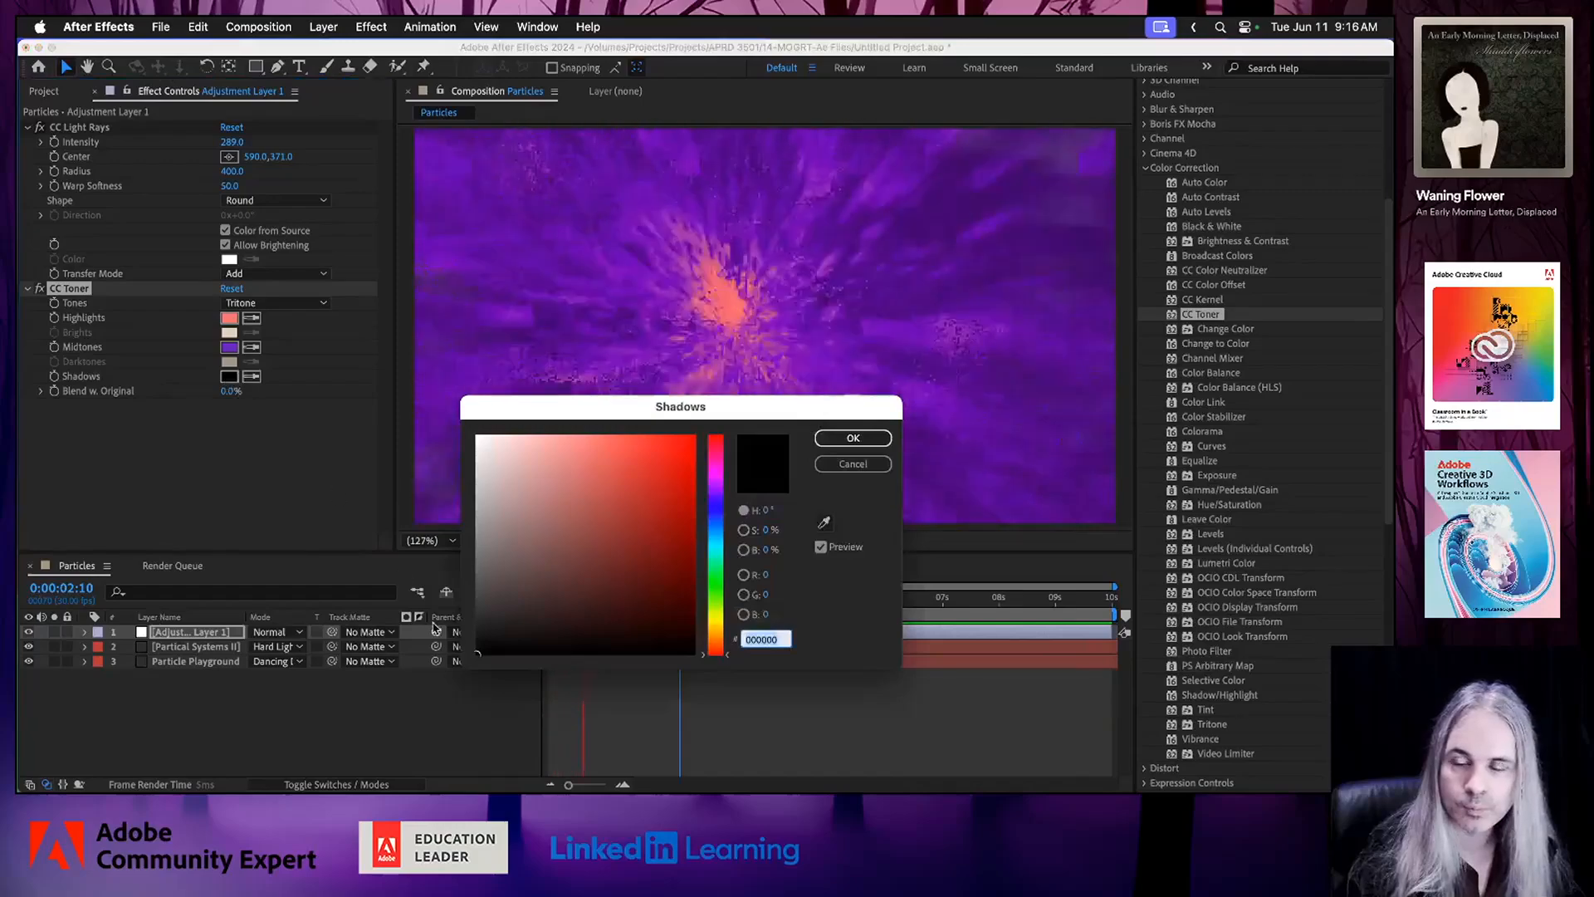
{"action": "left_click", "coordinate": [853, 440]}
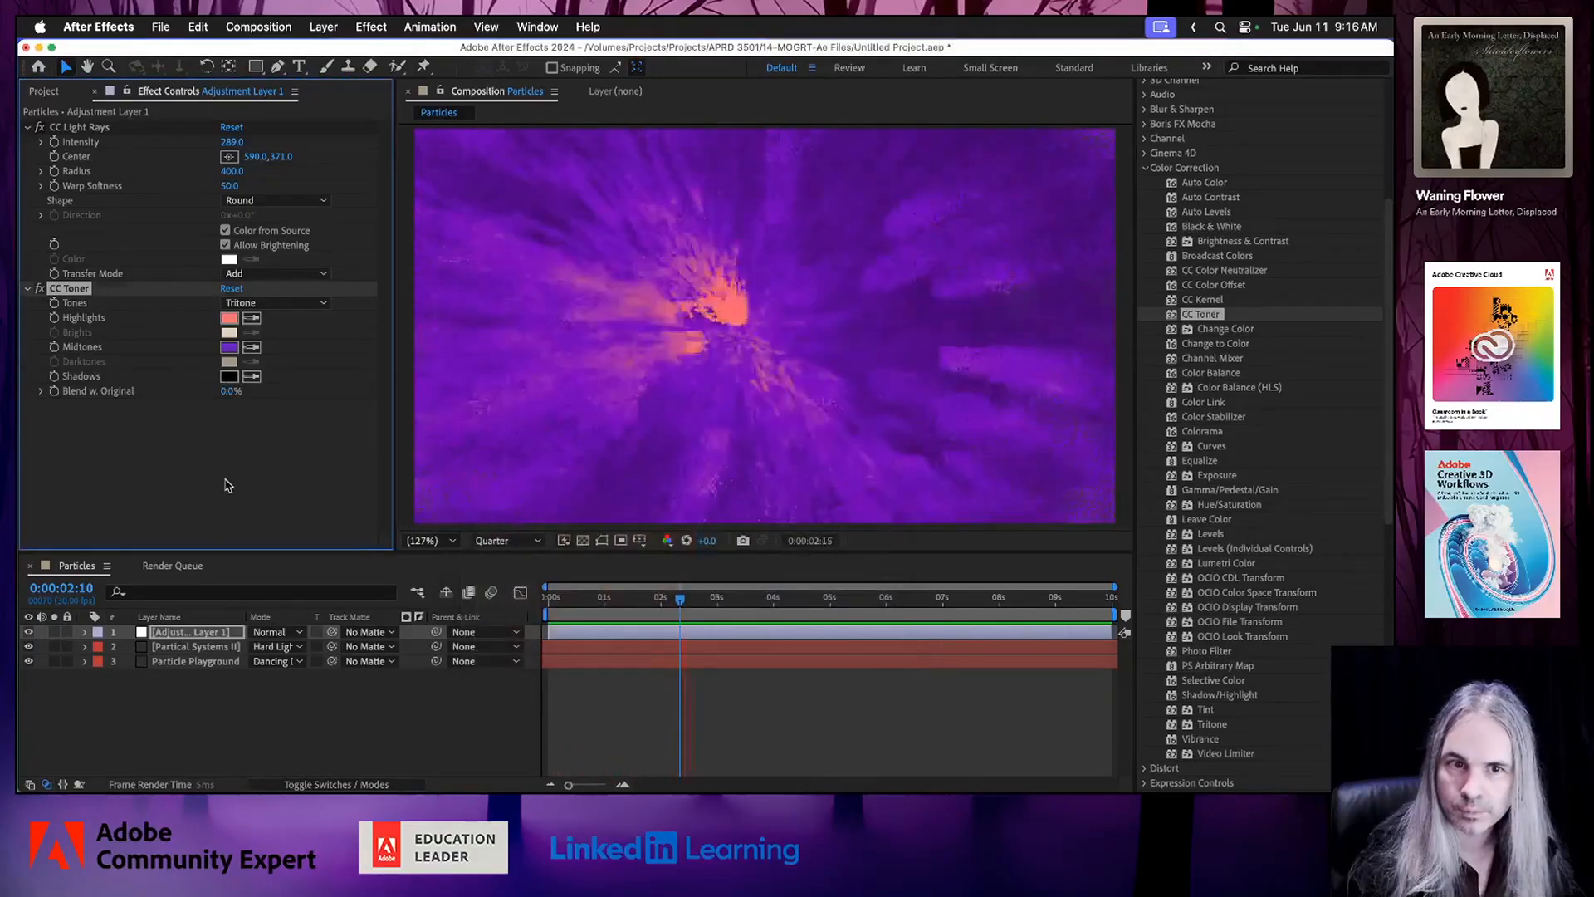
{"action": "key", "text": "super+s"}
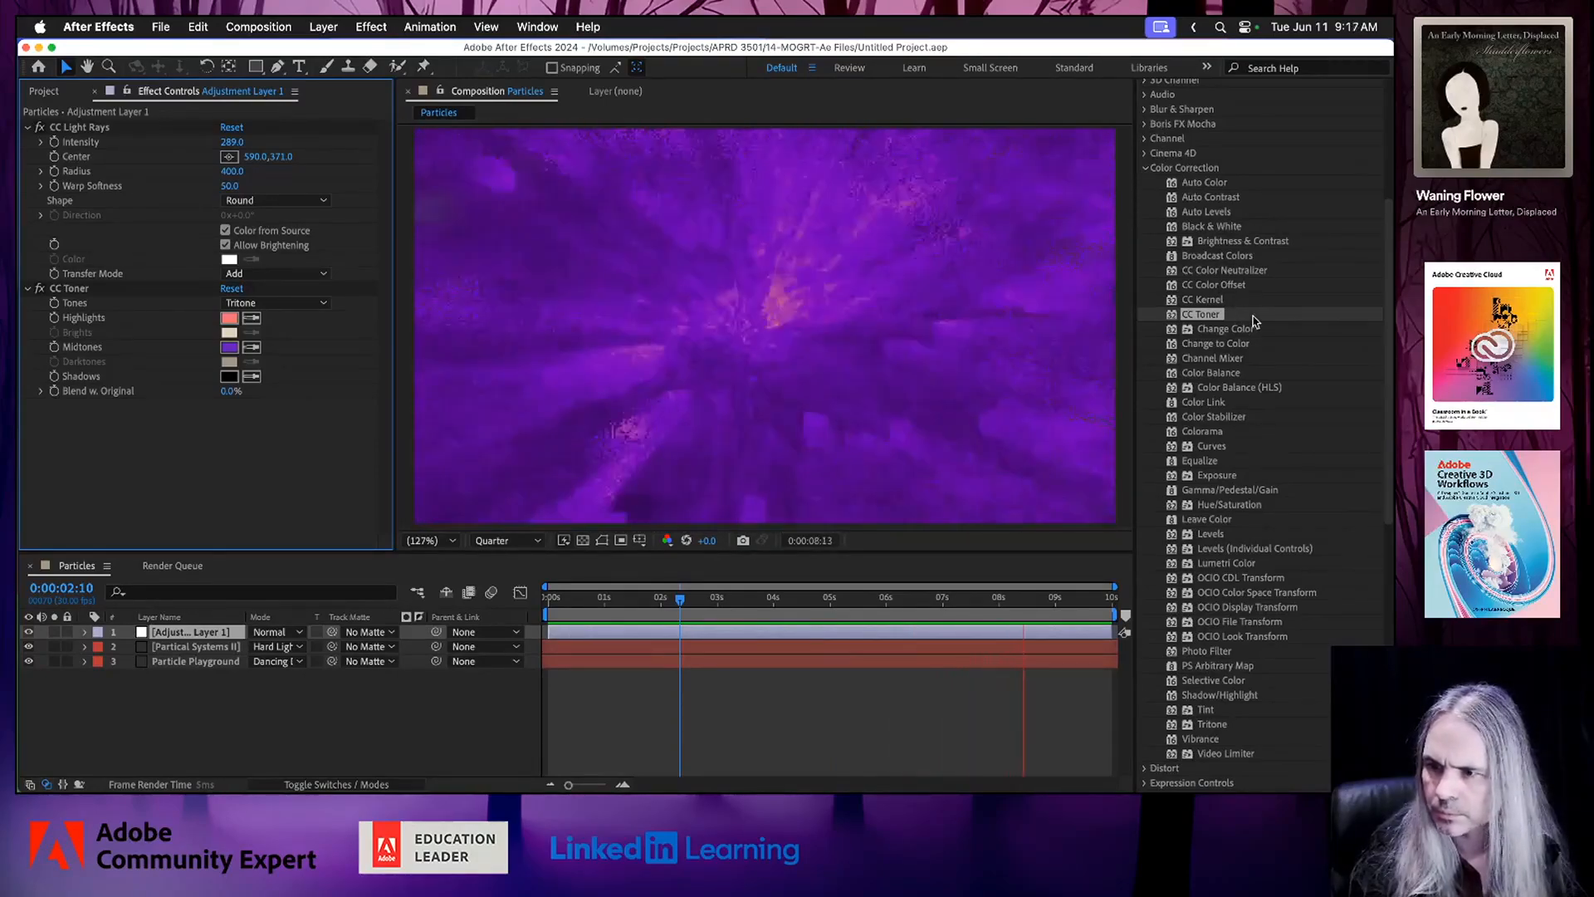
Apply the Levels effect to the adjustment layer and place it between CC Light Rays and CC Toner.
{"action": "left_click", "coordinate": [1210, 535]}
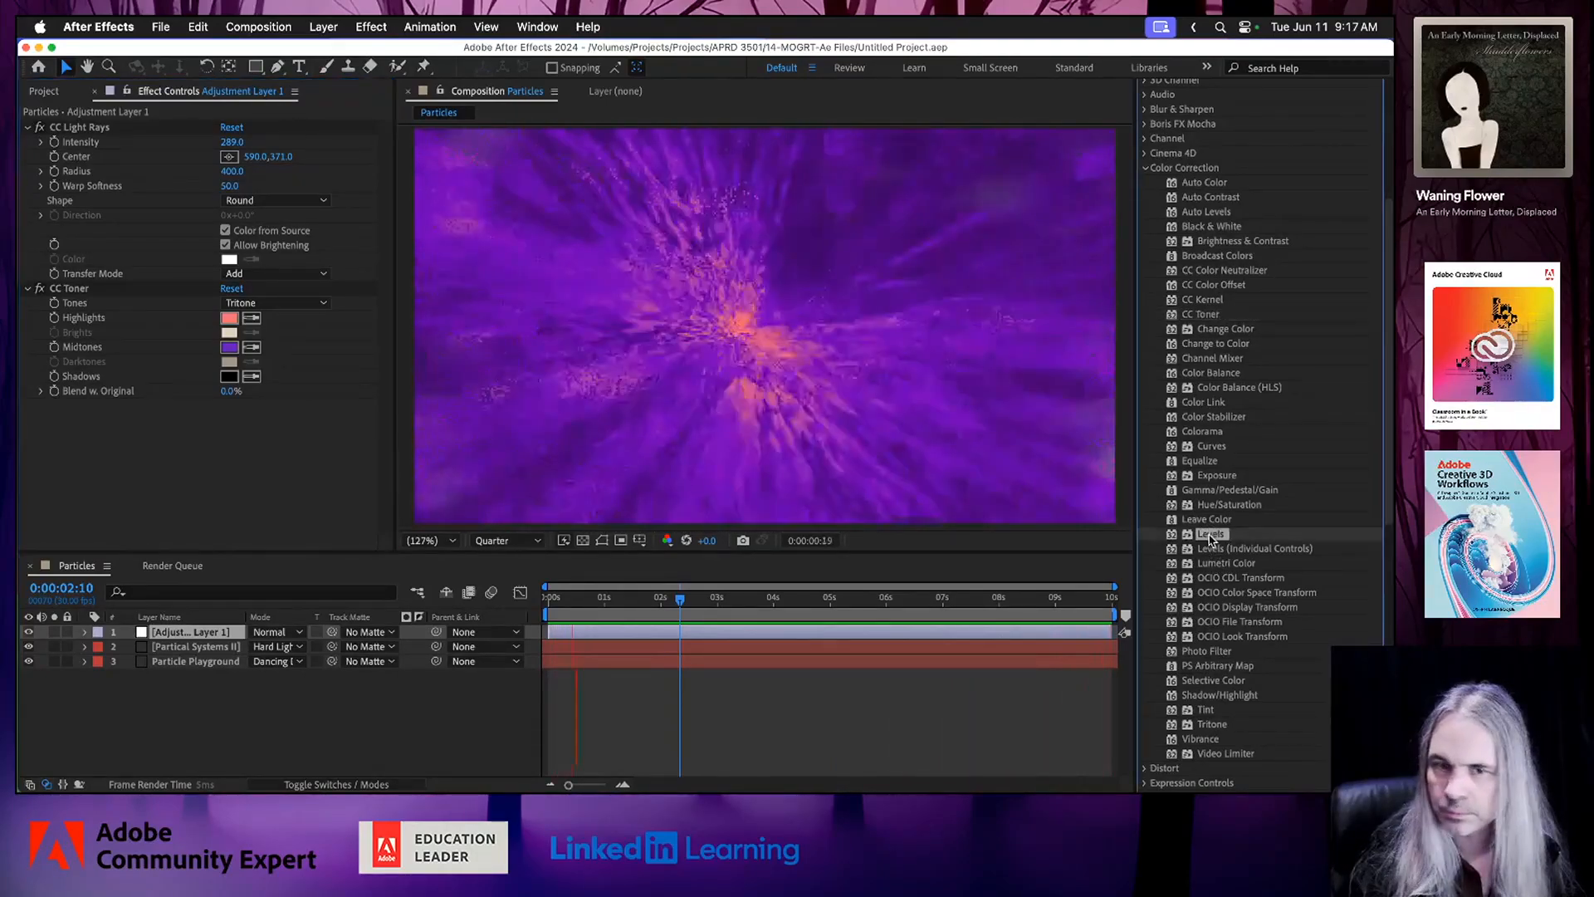
{"action": "left_click_drag", "start_coordinate": [633, 305], "coordinate": [635, 308]}
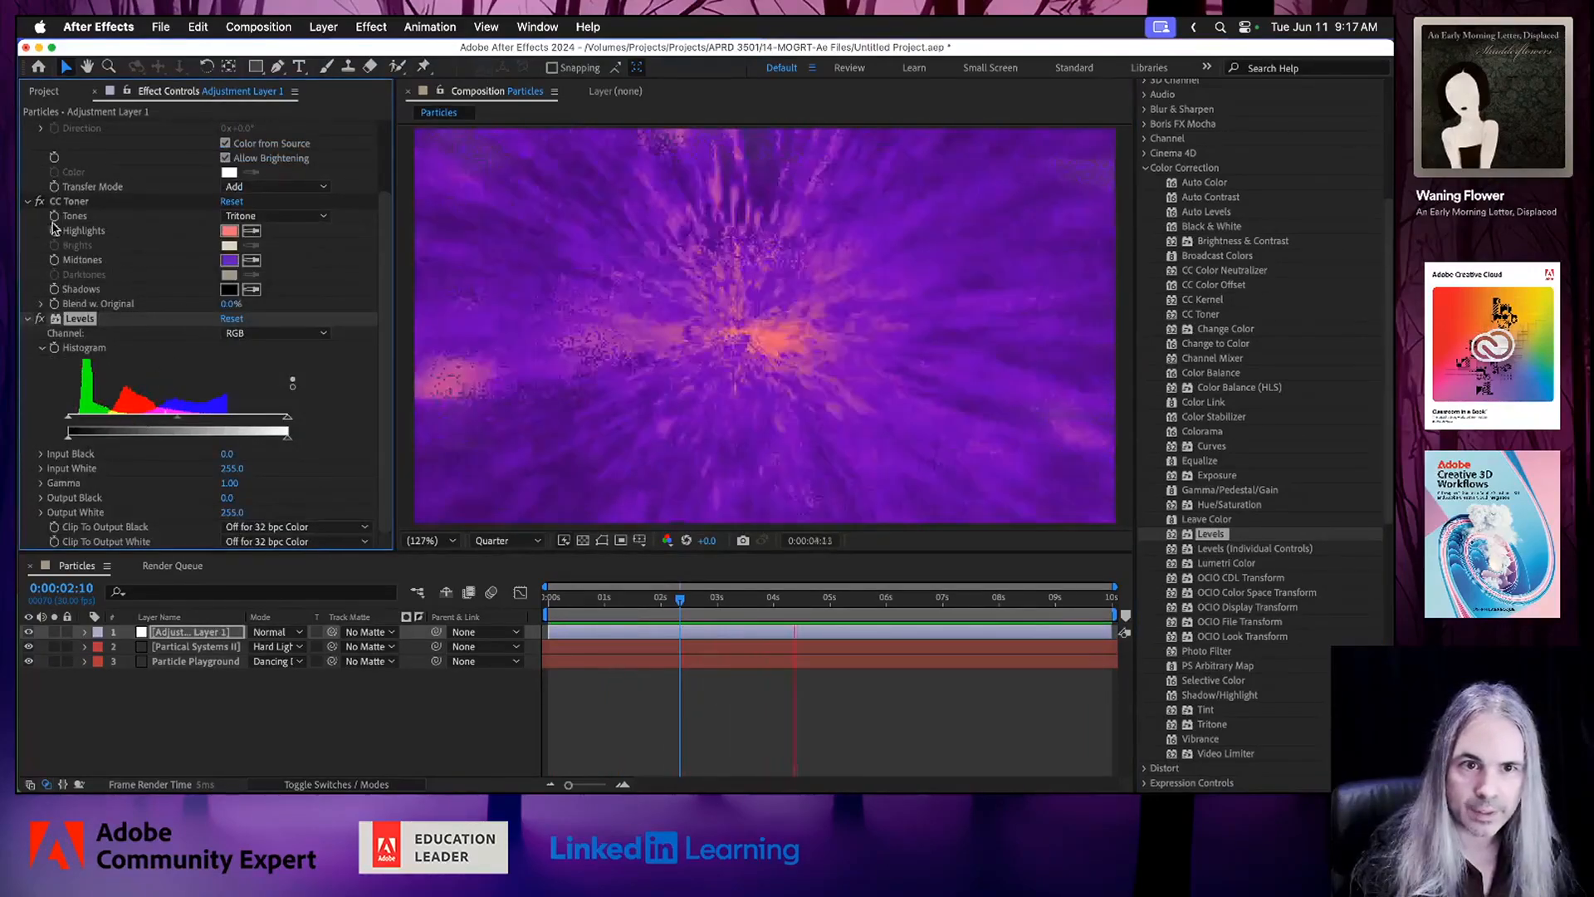
{"action": "left_click", "coordinate": [30, 201]}
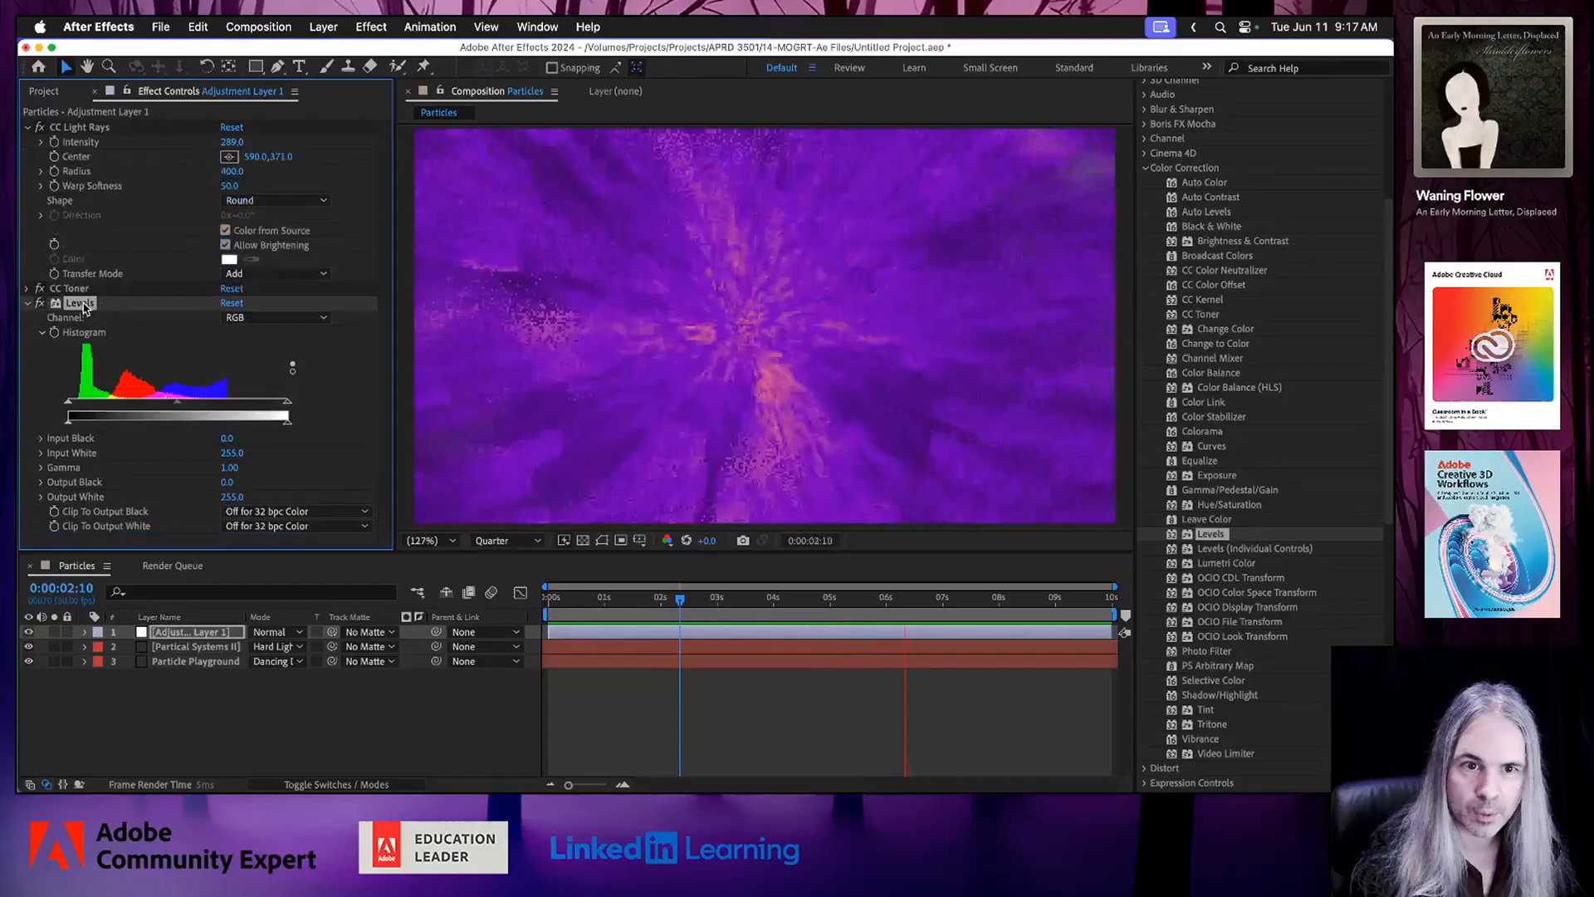
{"action": "left_click_drag", "start_coordinate": [83, 288], "coordinate": [87, 288]}
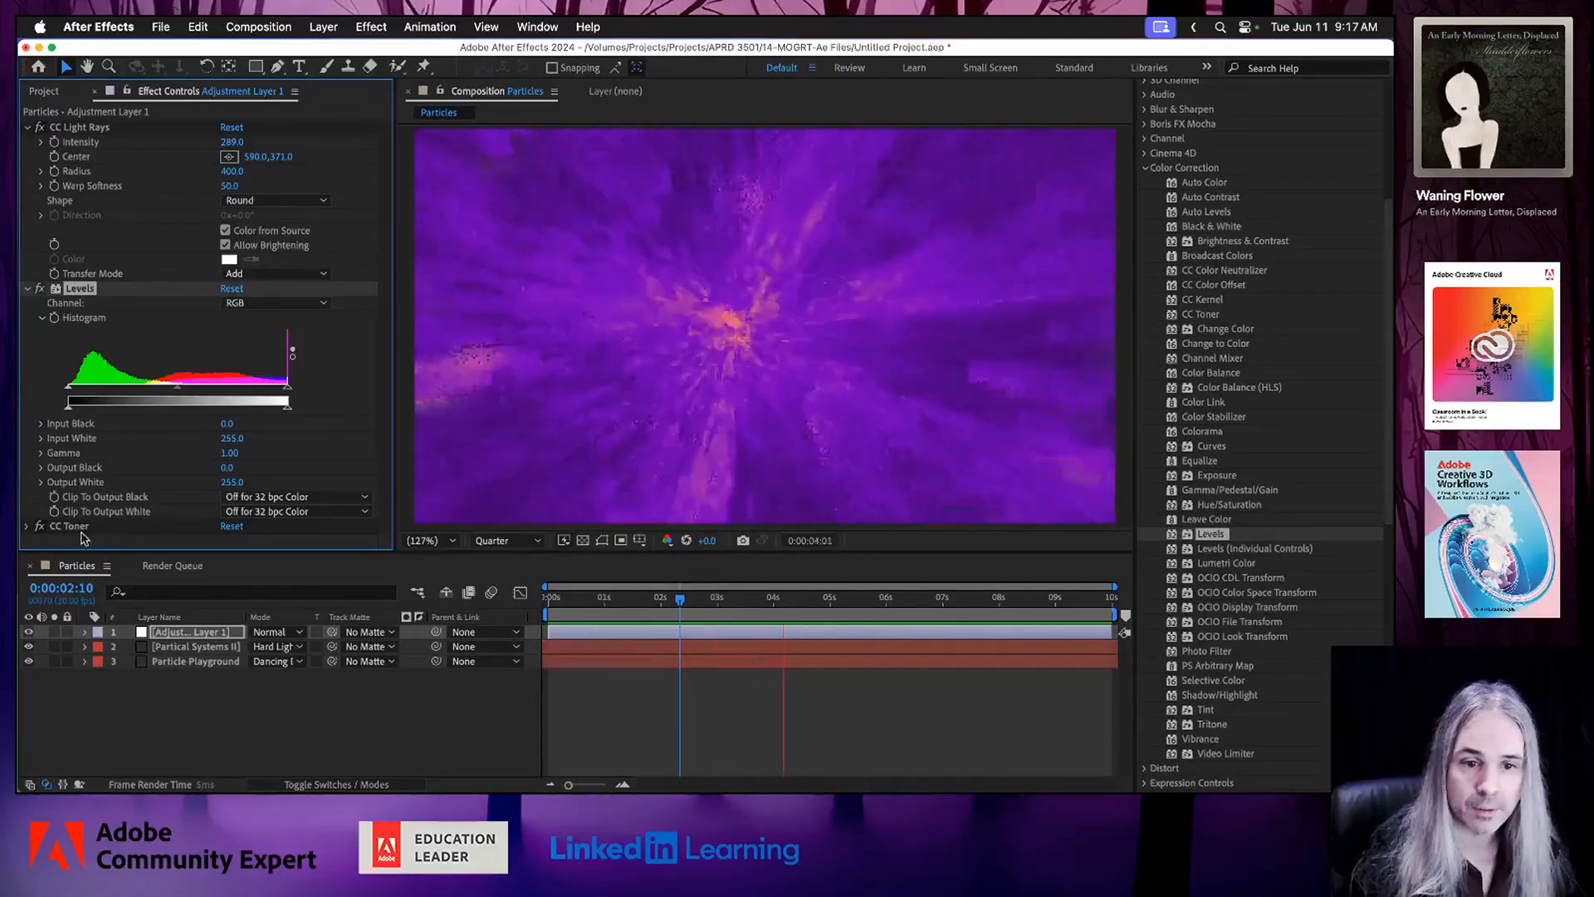
Change the CC Toner Highlights color to pinkish red DE1247 and save the project.
{"action": "left_click", "coordinate": [29, 526]}
{"action": "scroll", "coordinate": [337, 426], "scroll_direction": "down", "scroll_amount": 3}
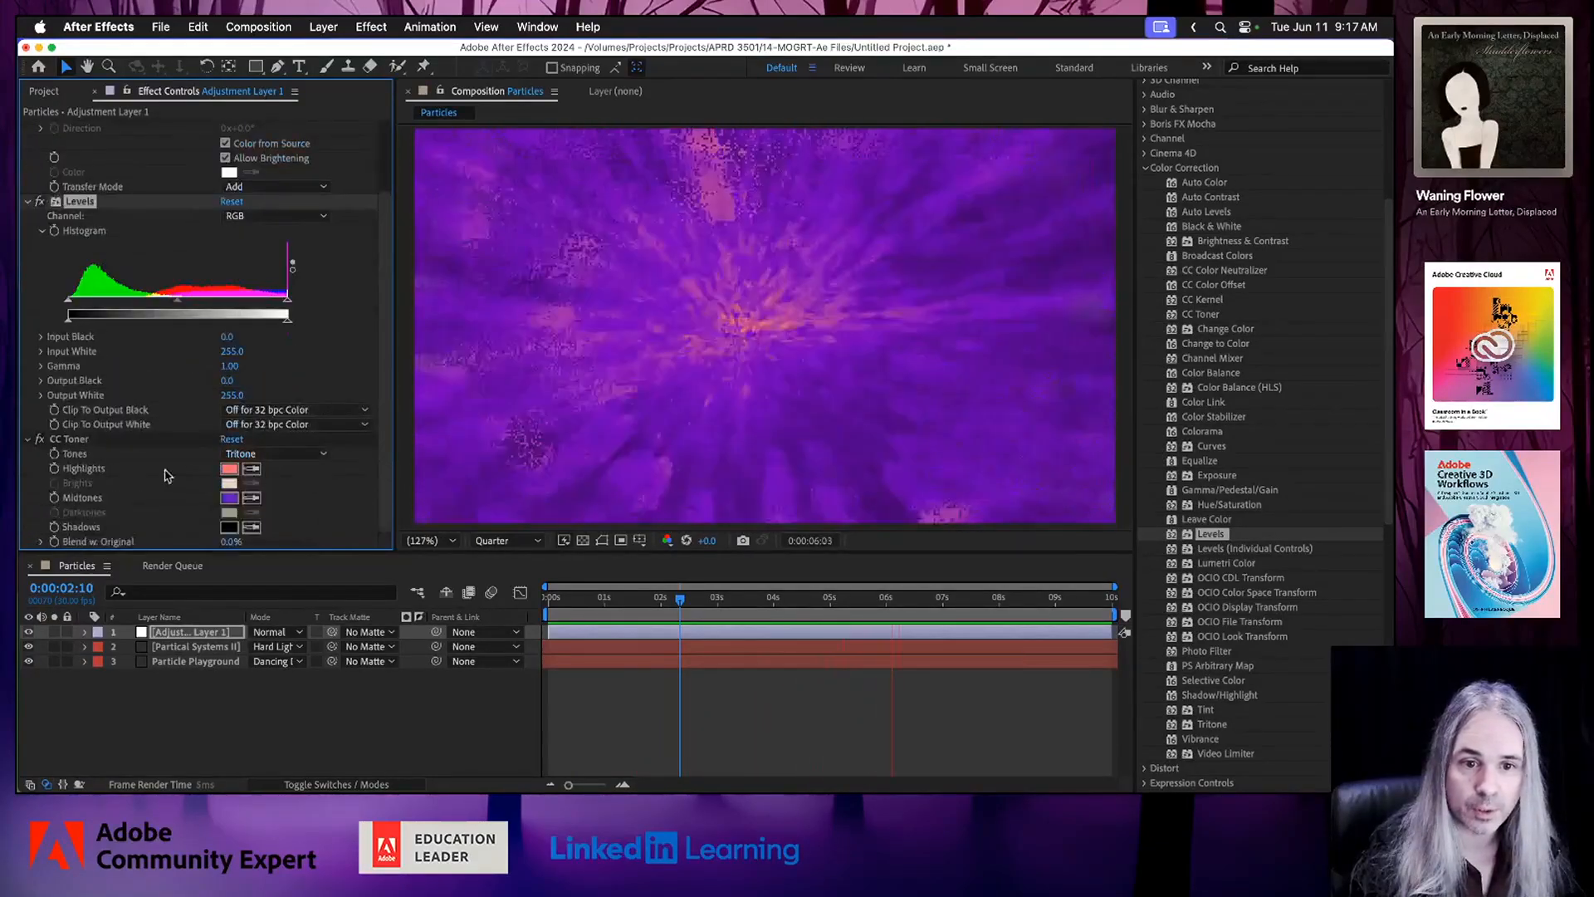
{"action": "left_click", "coordinate": [229, 468]}
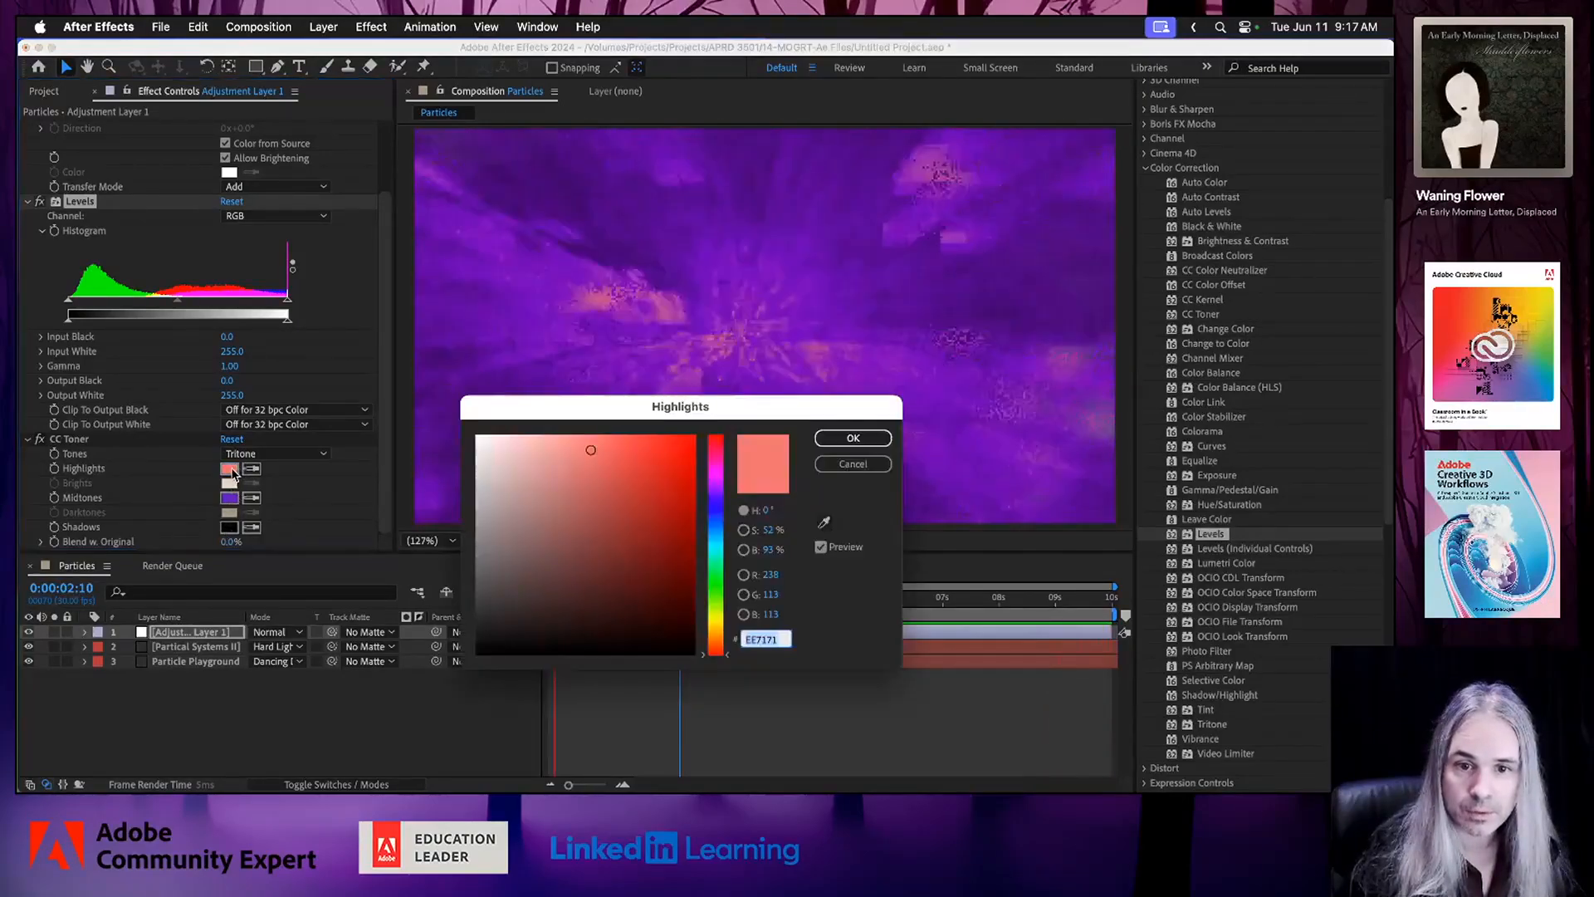
{"action": "left_click", "coordinate": [680, 459]}
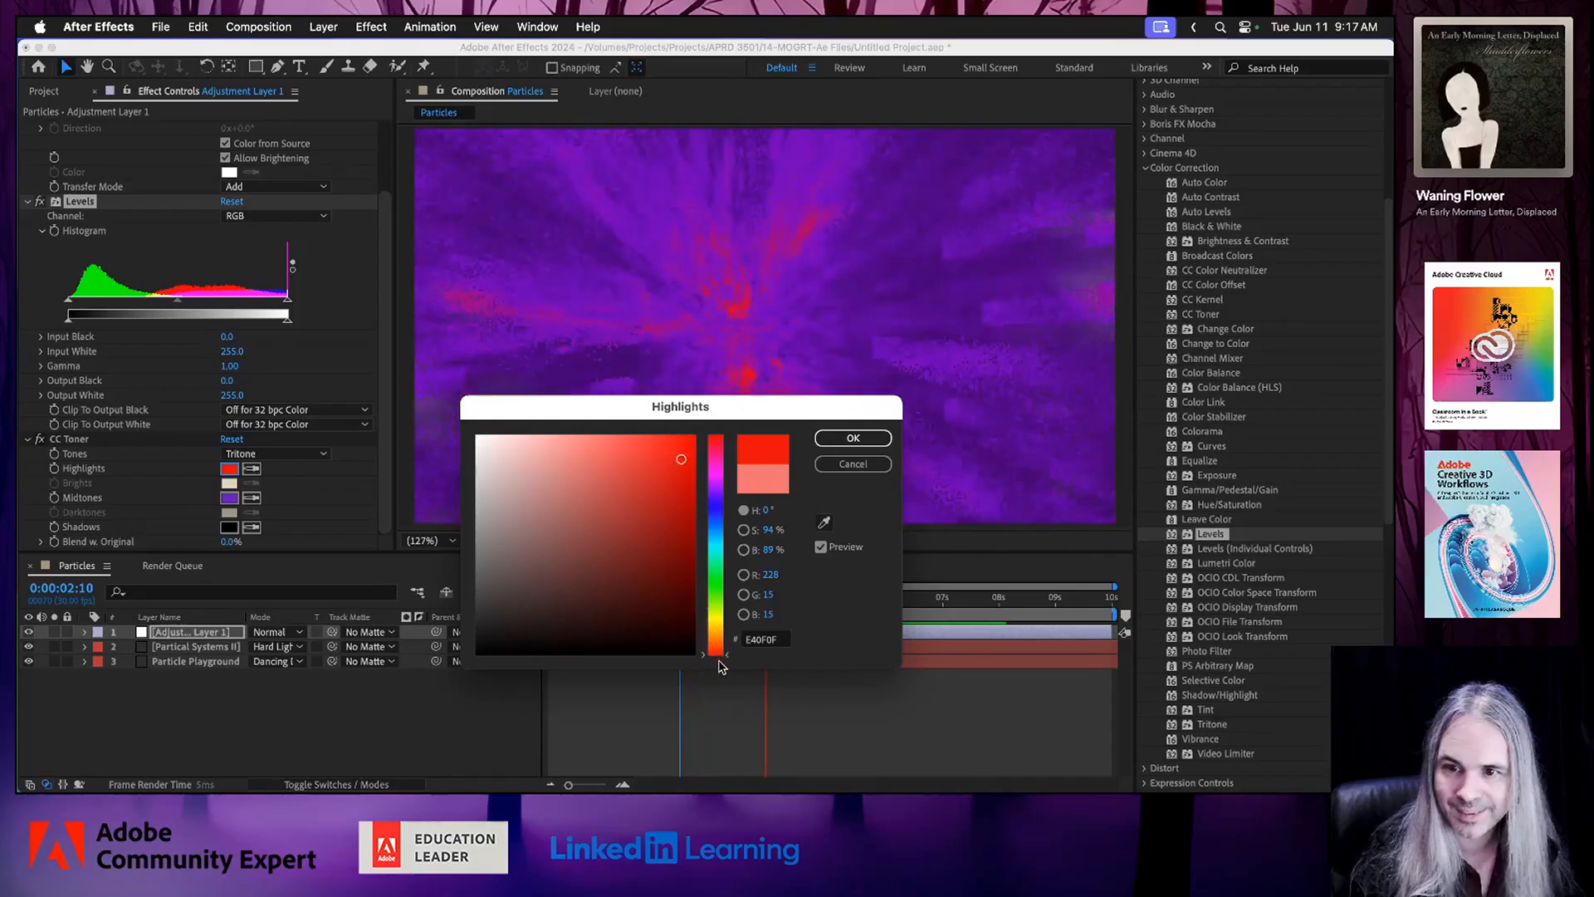
{"action": "left_click_drag", "start_coordinate": [720, 656], "coordinate": [725, 648]}
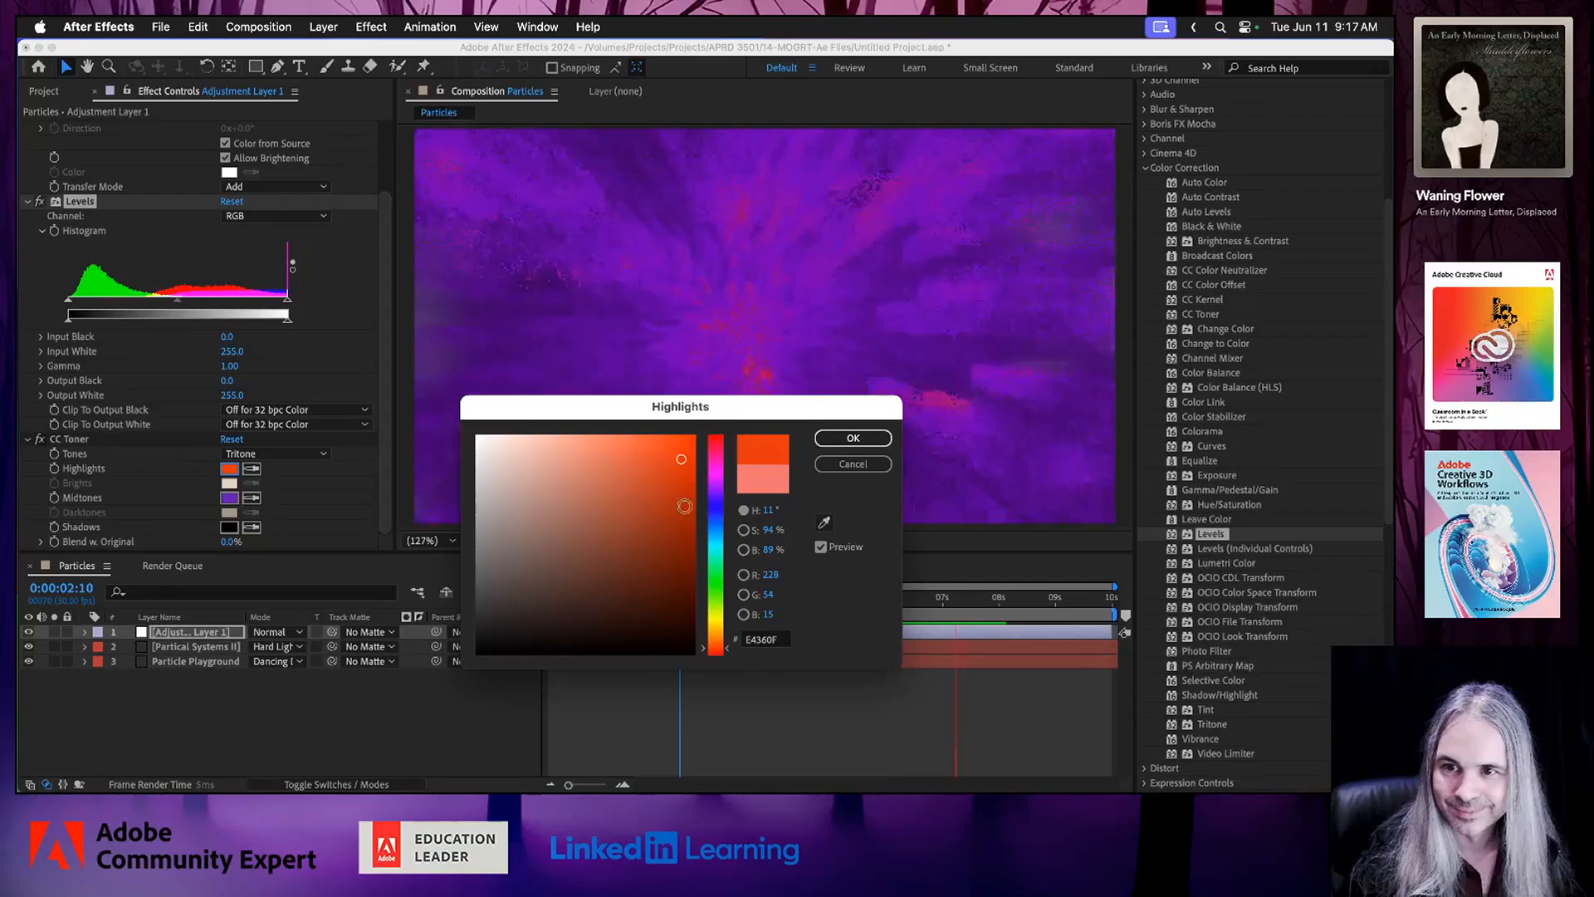
{"action": "left_click", "coordinate": [684, 446]}
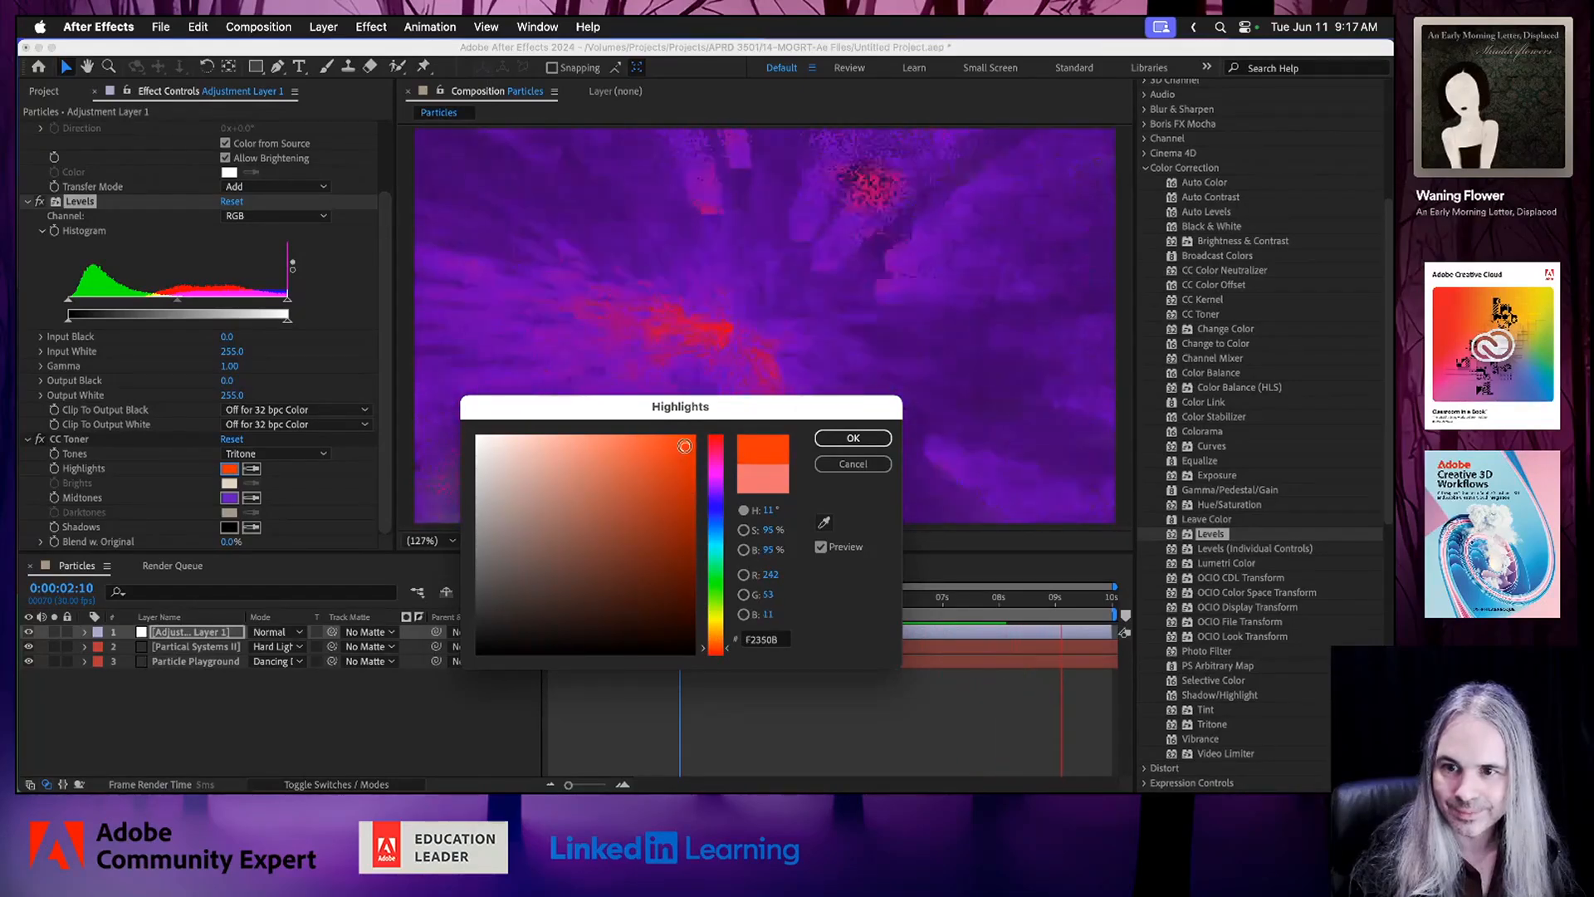
{"action": "left_click", "coordinate": [621, 446]}
{"action": "left_click", "coordinate": [653, 454]}
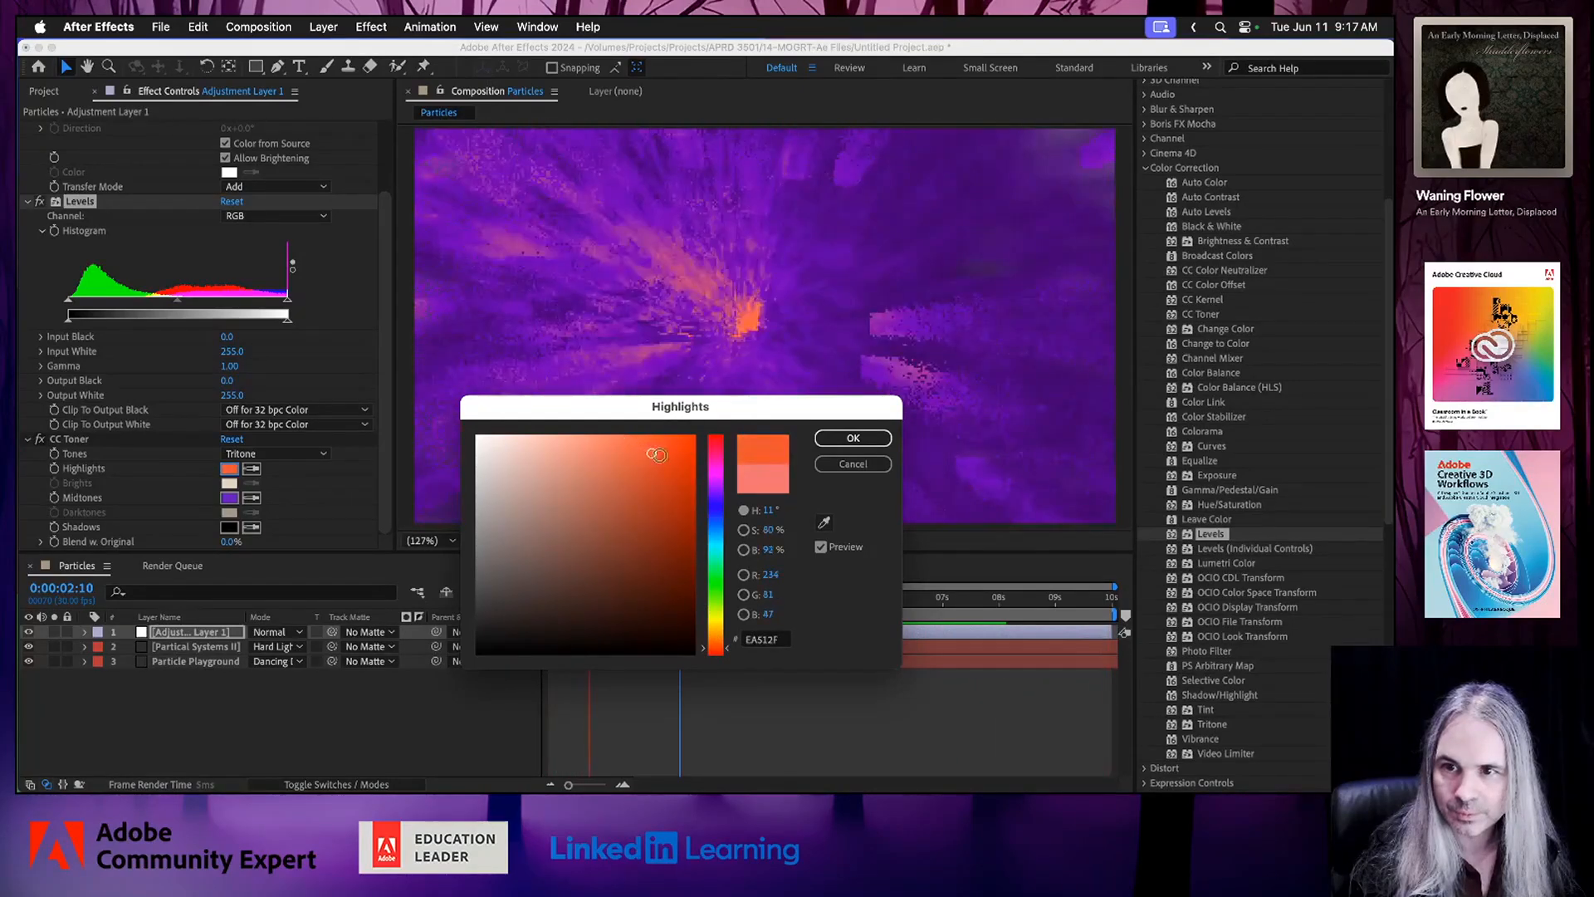
{"action": "left_click", "coordinate": [676, 463]}
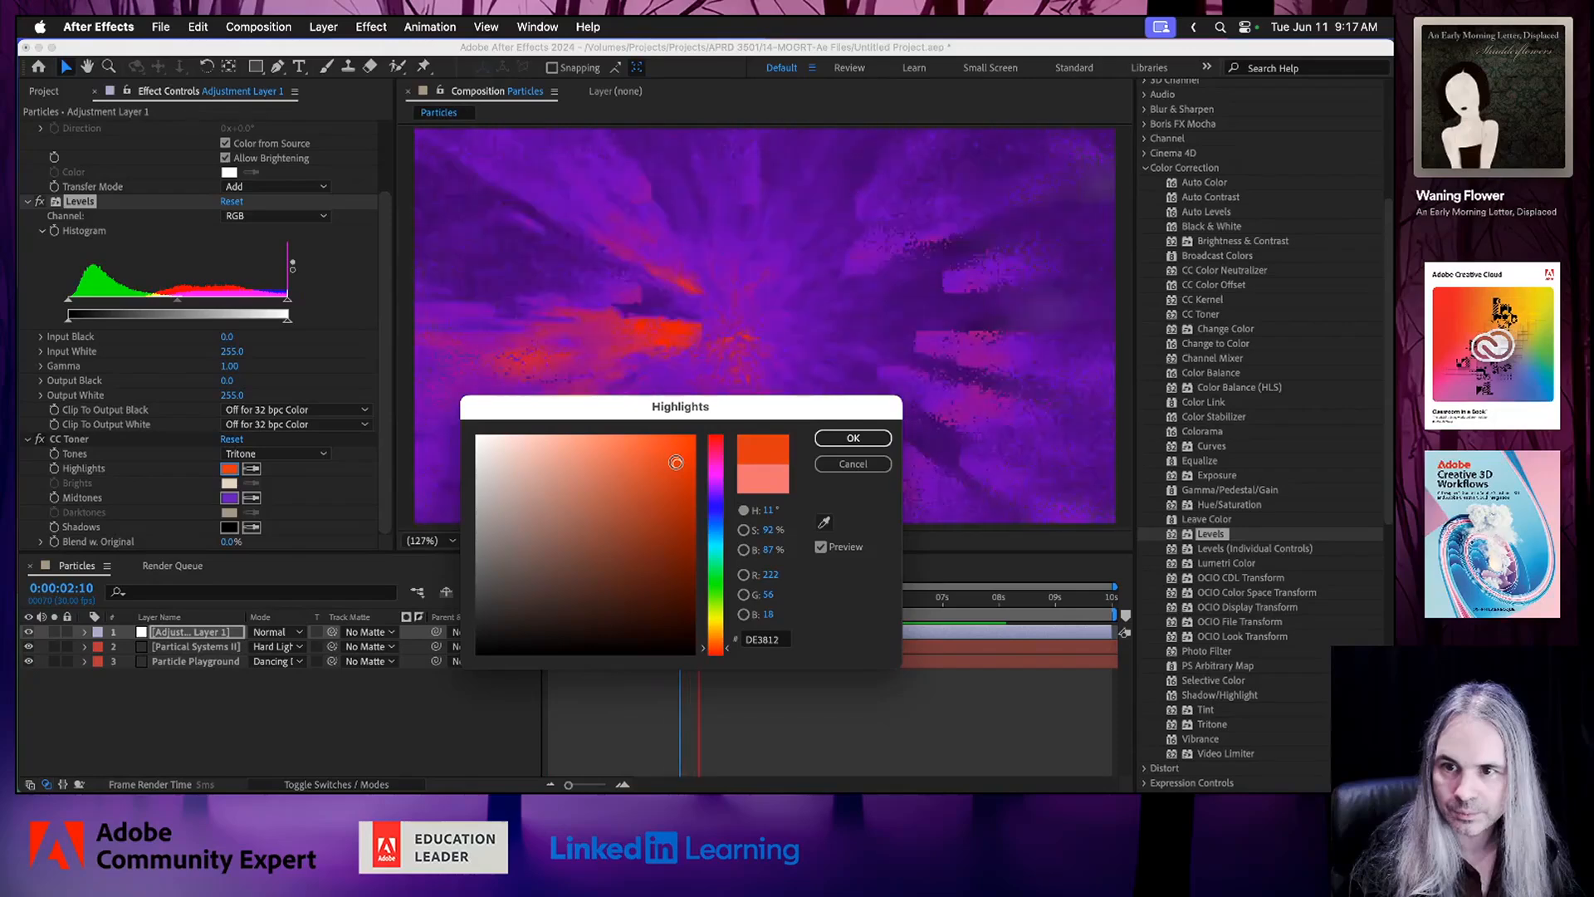
{"action": "left_click", "coordinate": [712, 447]}
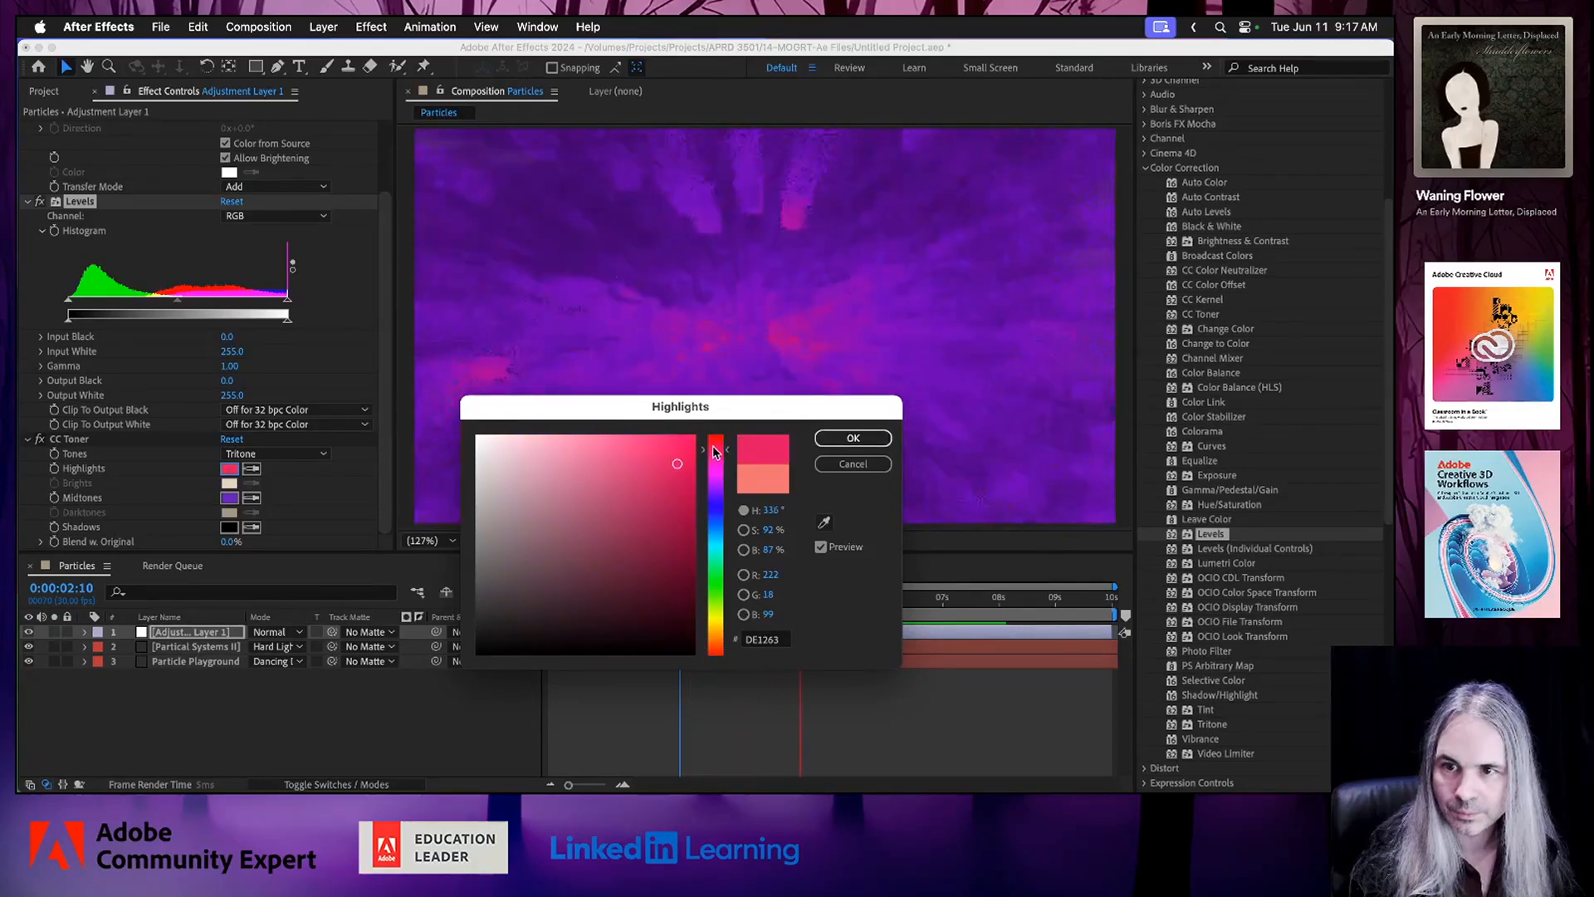
{"action": "left_click", "coordinate": [853, 438]}
{"action": "key", "text": "super+s"}
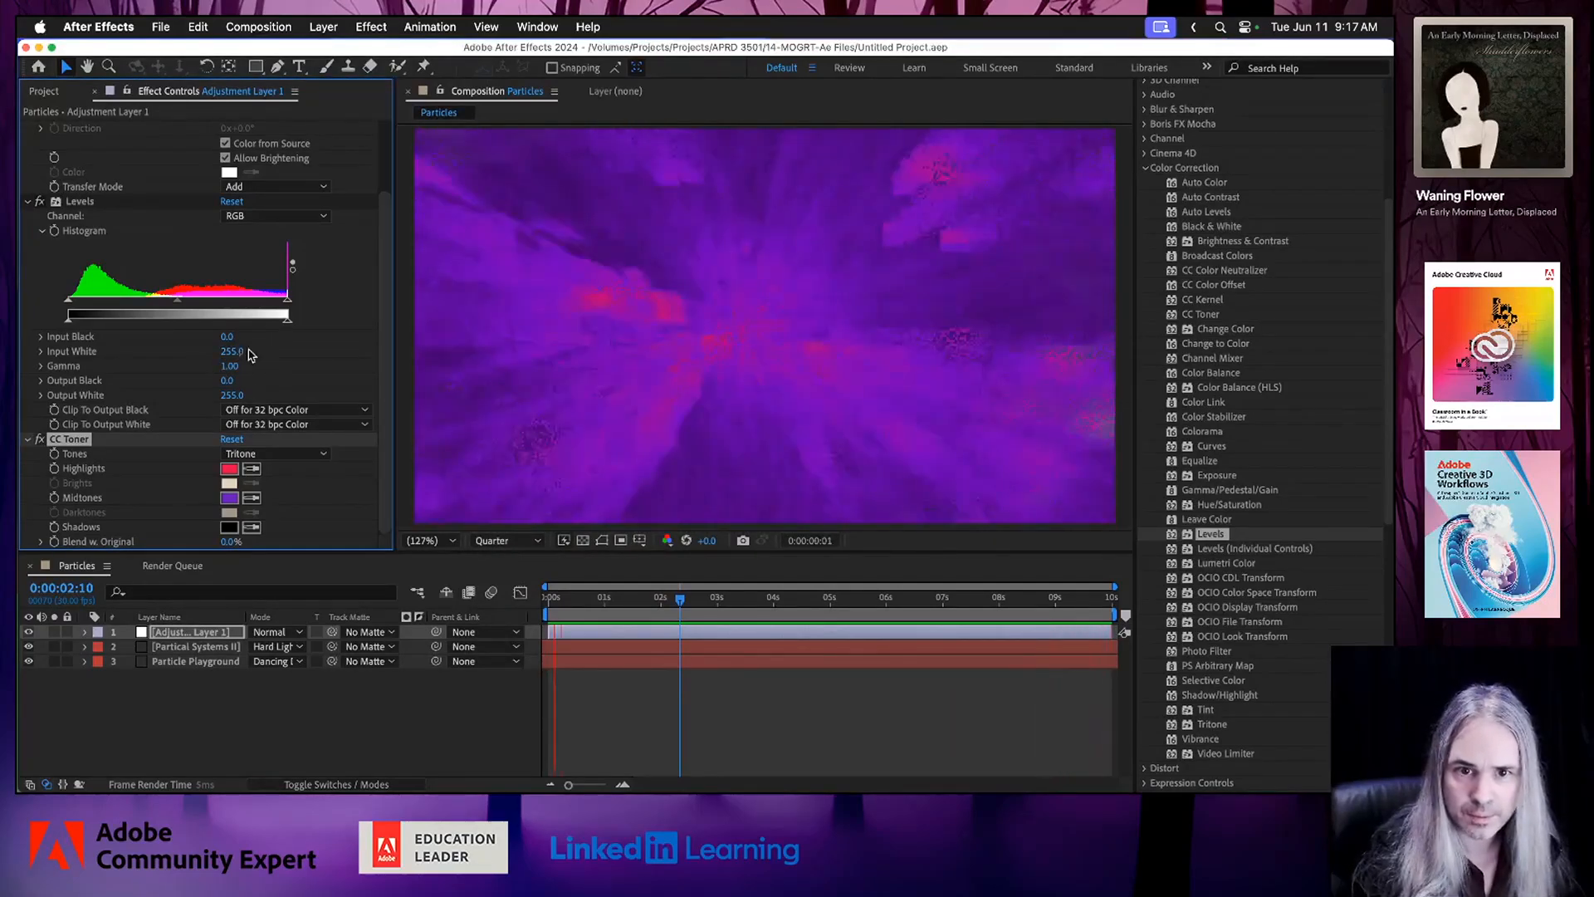
Set the Levels Input Black to 38 and the CC Toner Shadows color to dark red 240000, saving the project.
{"action": "mouse_move", "coordinate": [70, 307]}
{"action": "left_mouse_down"}
{"action": "mouse_move", "coordinate": [117, 306]}
{"action": "mouse_move", "coordinate": [100, 305]}
{"action": "left_mouse_up"}
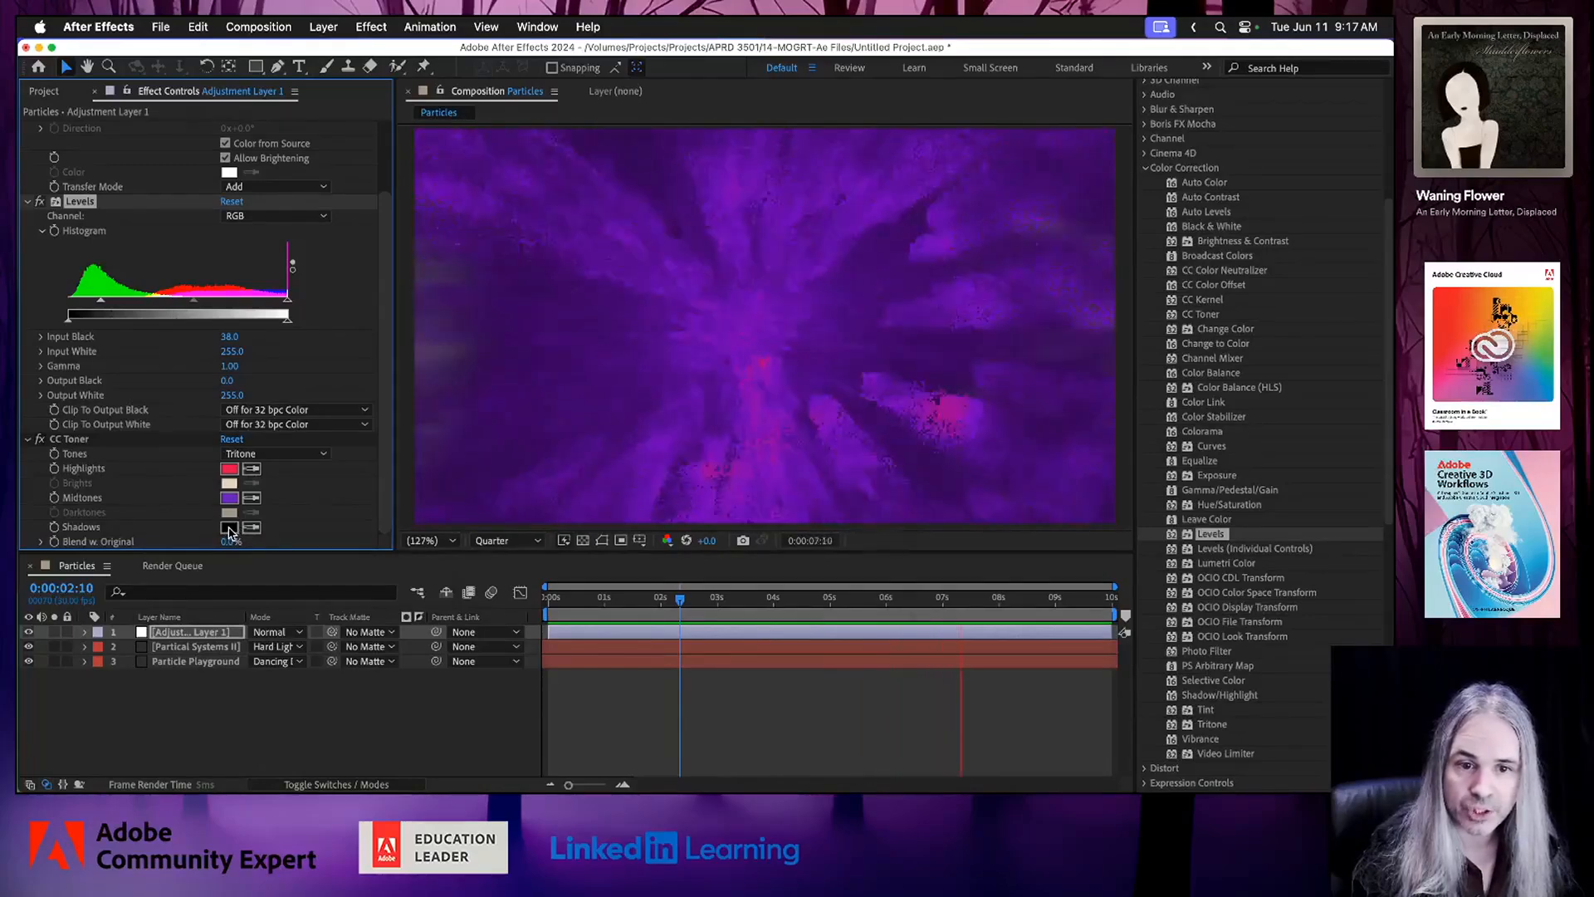
{"action": "left_click", "coordinate": [230, 531]}
{"action": "mouse_move", "coordinate": [587, 559]}
{"action": "left_mouse_down"}
{"action": "mouse_move", "coordinate": [655, 622]}
{"action": "mouse_move", "coordinate": [693, 608]}
{"action": "mouse_move", "coordinate": [699, 627]}
{"action": "left_mouse_up"}
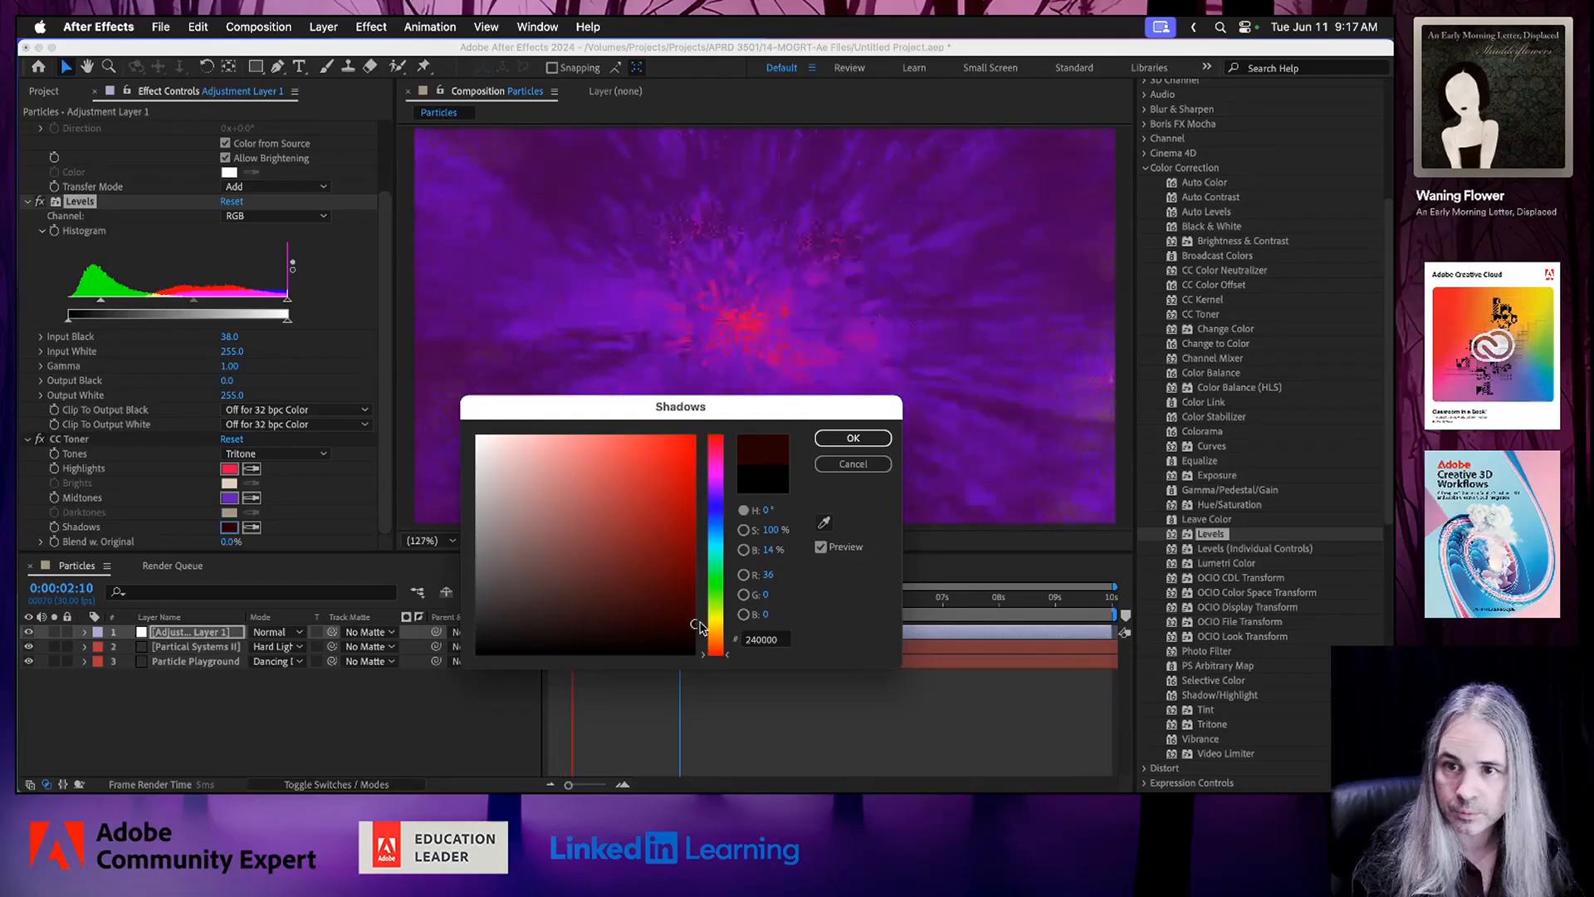
{"action": "left_click", "coordinate": [852, 439]}
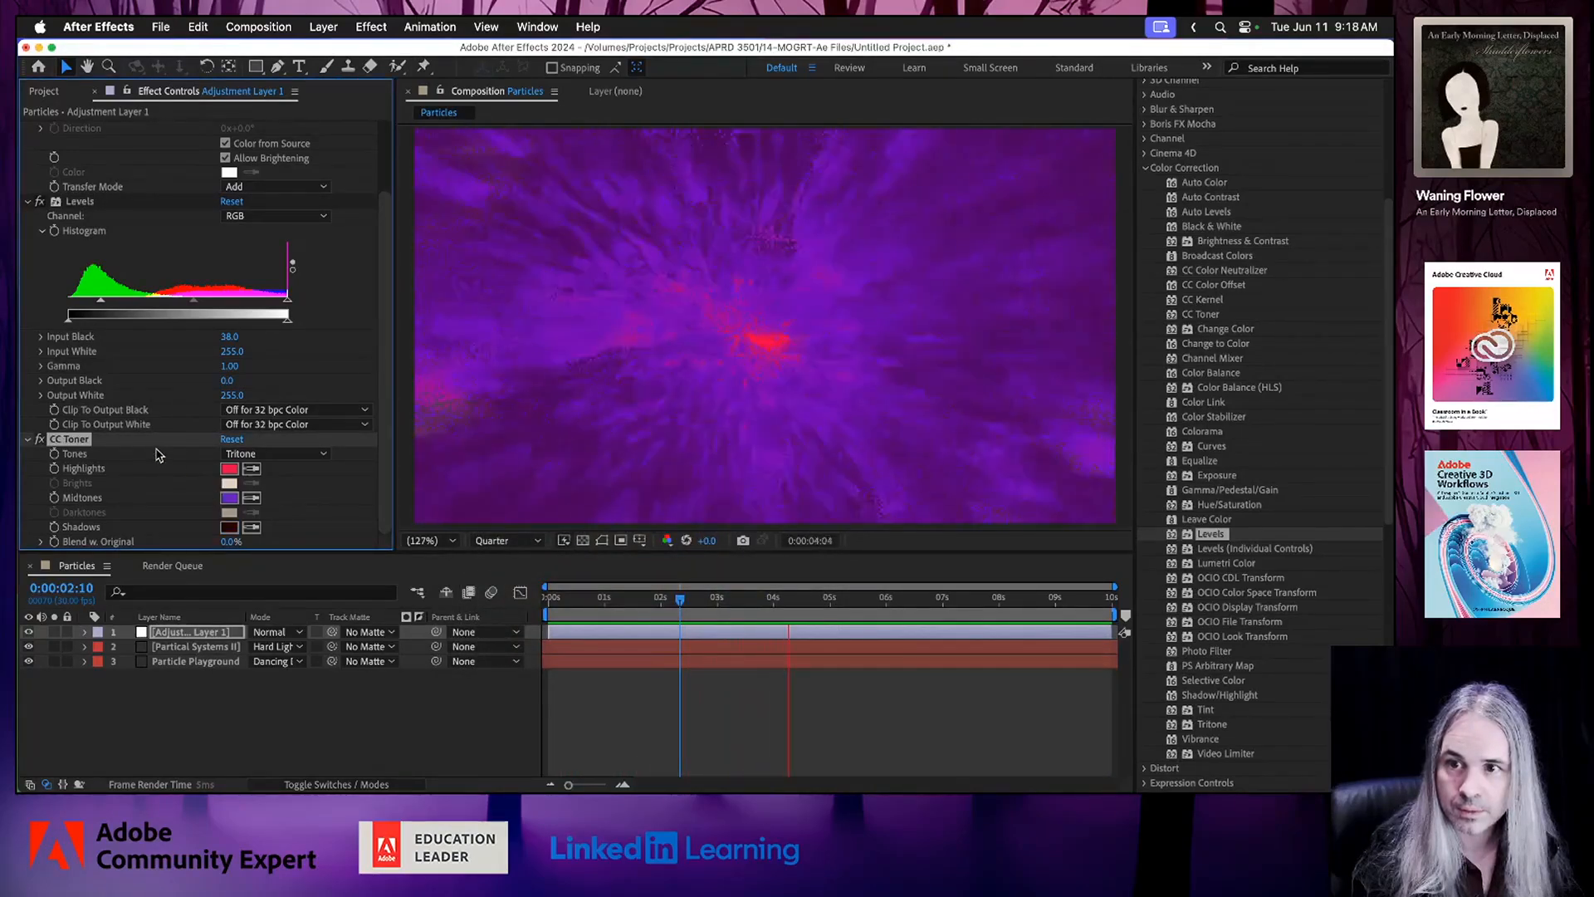
{"action": "key", "text": "super+s"}
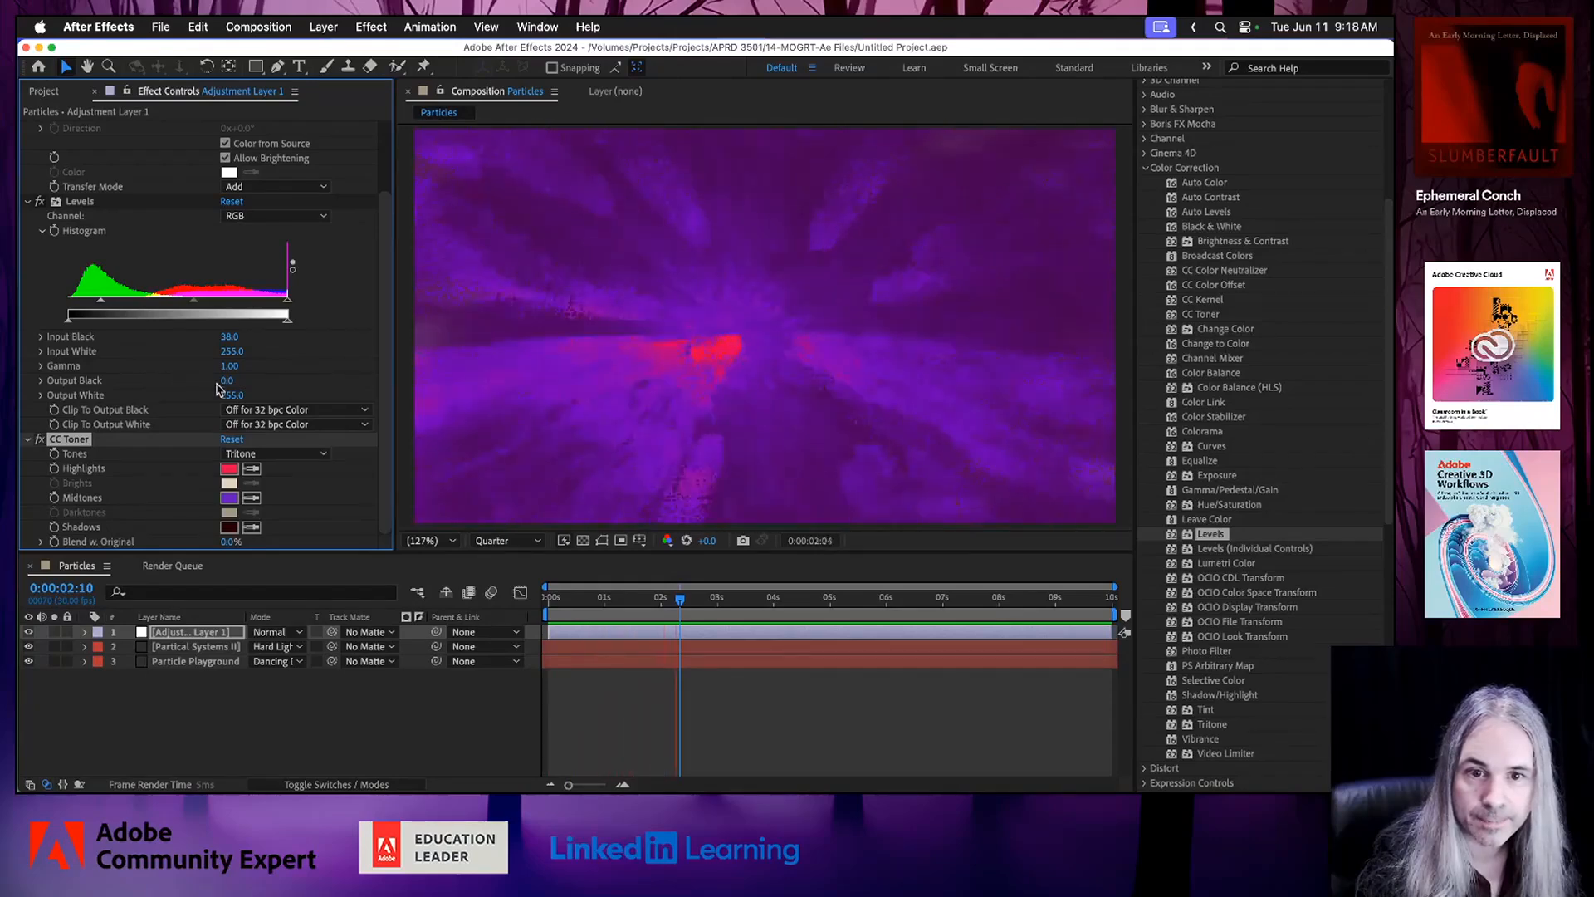
Lower the Levels Output Black to -5.1, stop the preview and save the project.
{"action": "left_click_drag", "start_coordinate": [229, 384], "coordinate": [219, 381]}
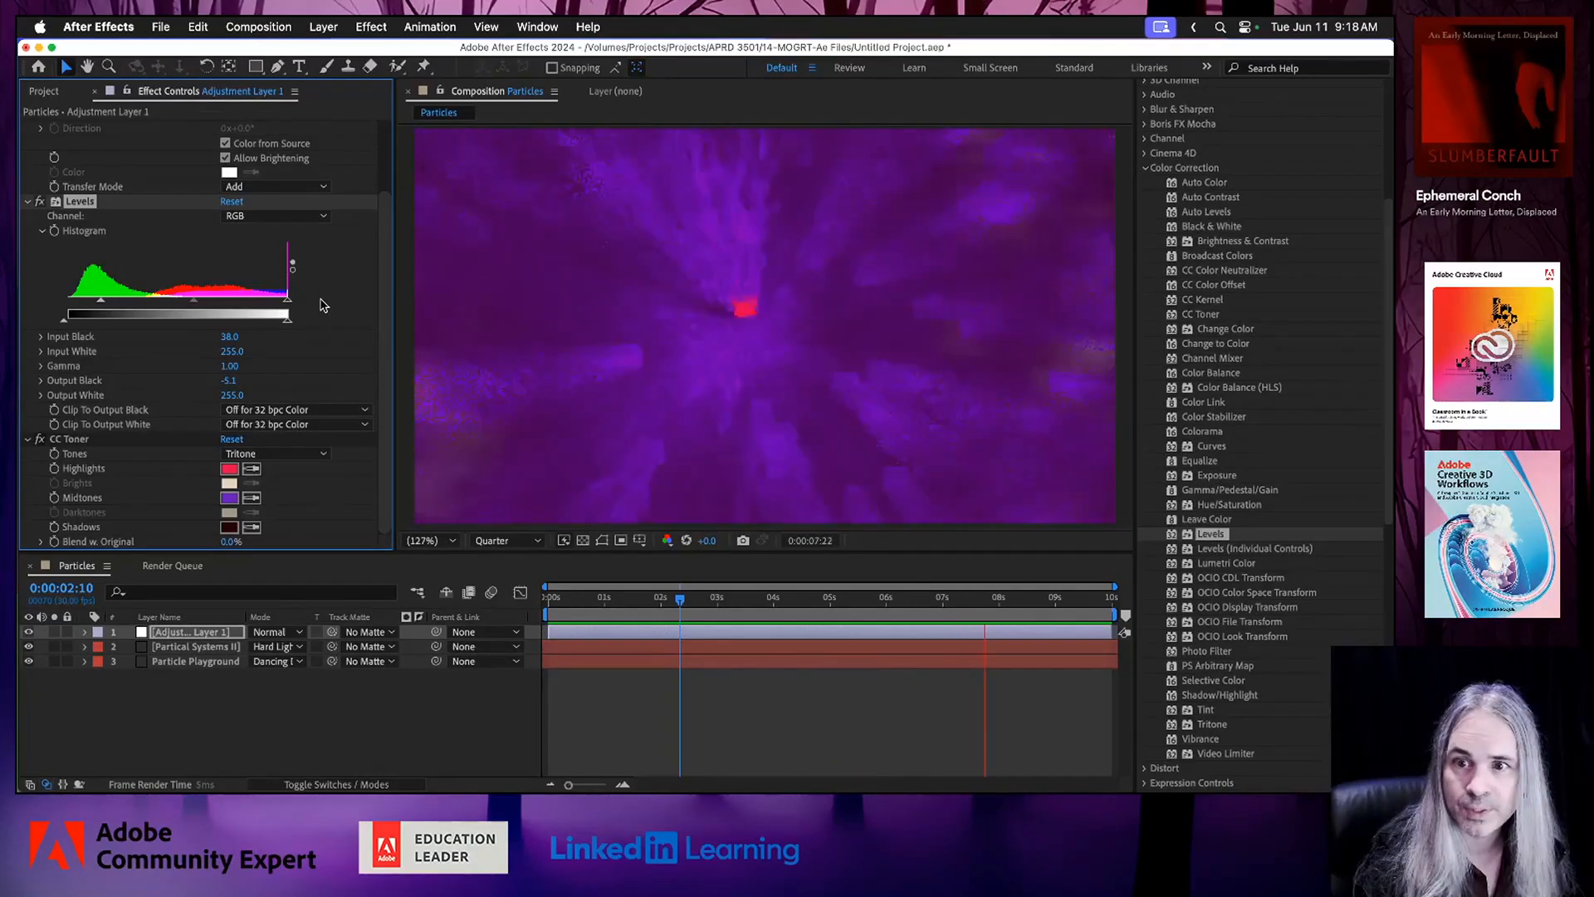
{"action": "left_click_drag", "start_coordinate": [383, 303], "coordinate": [383, 382]}
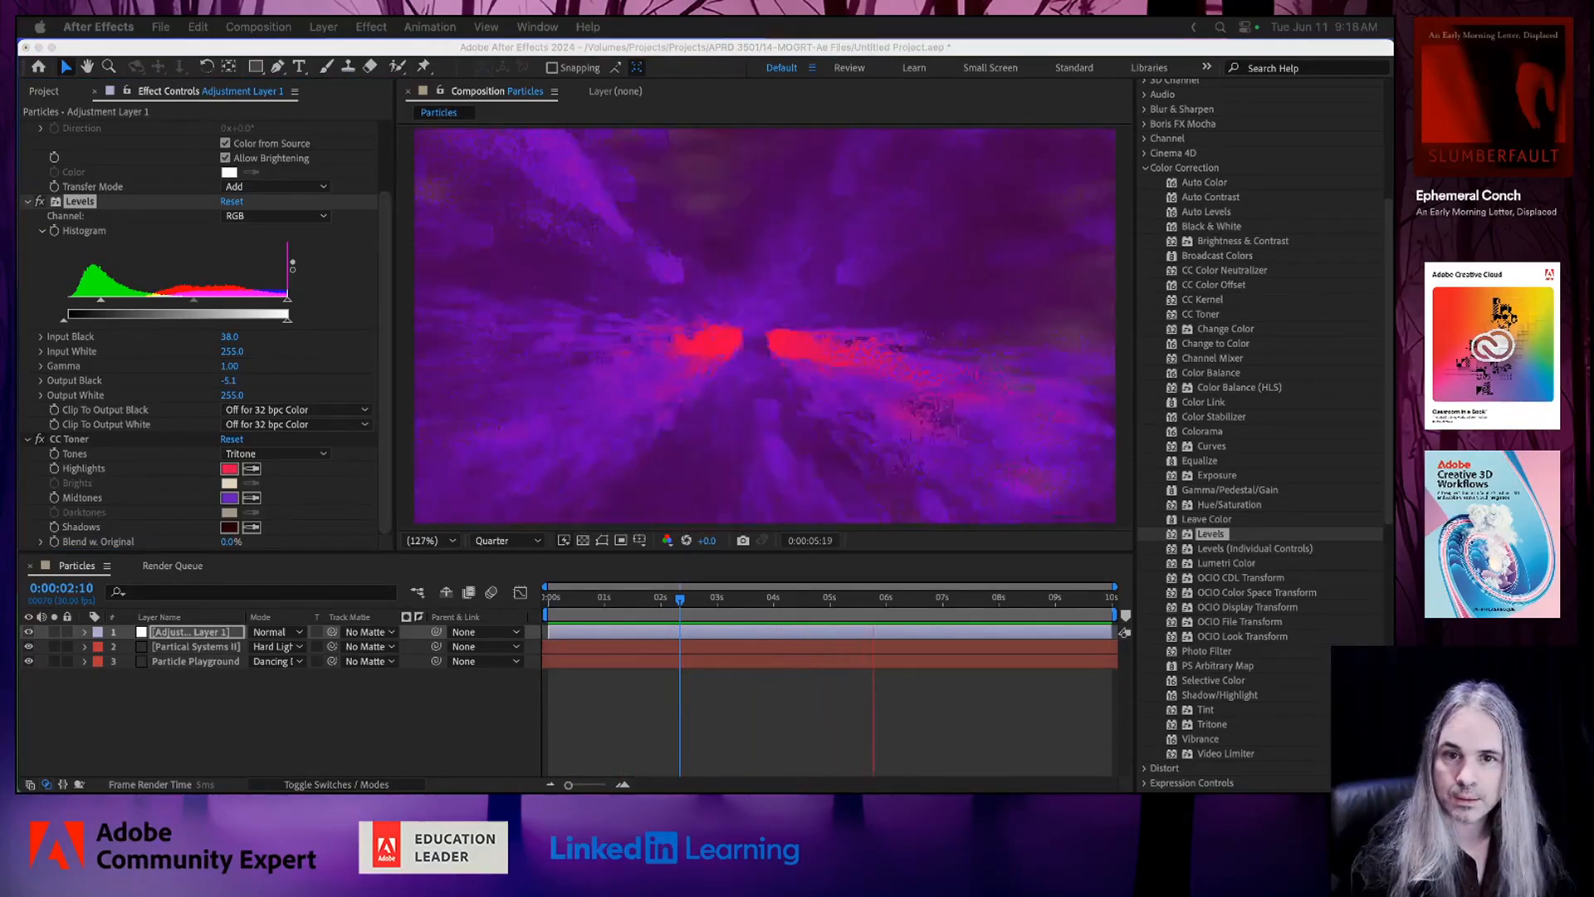
{"action": "left_click", "coordinate": [848, 52]}
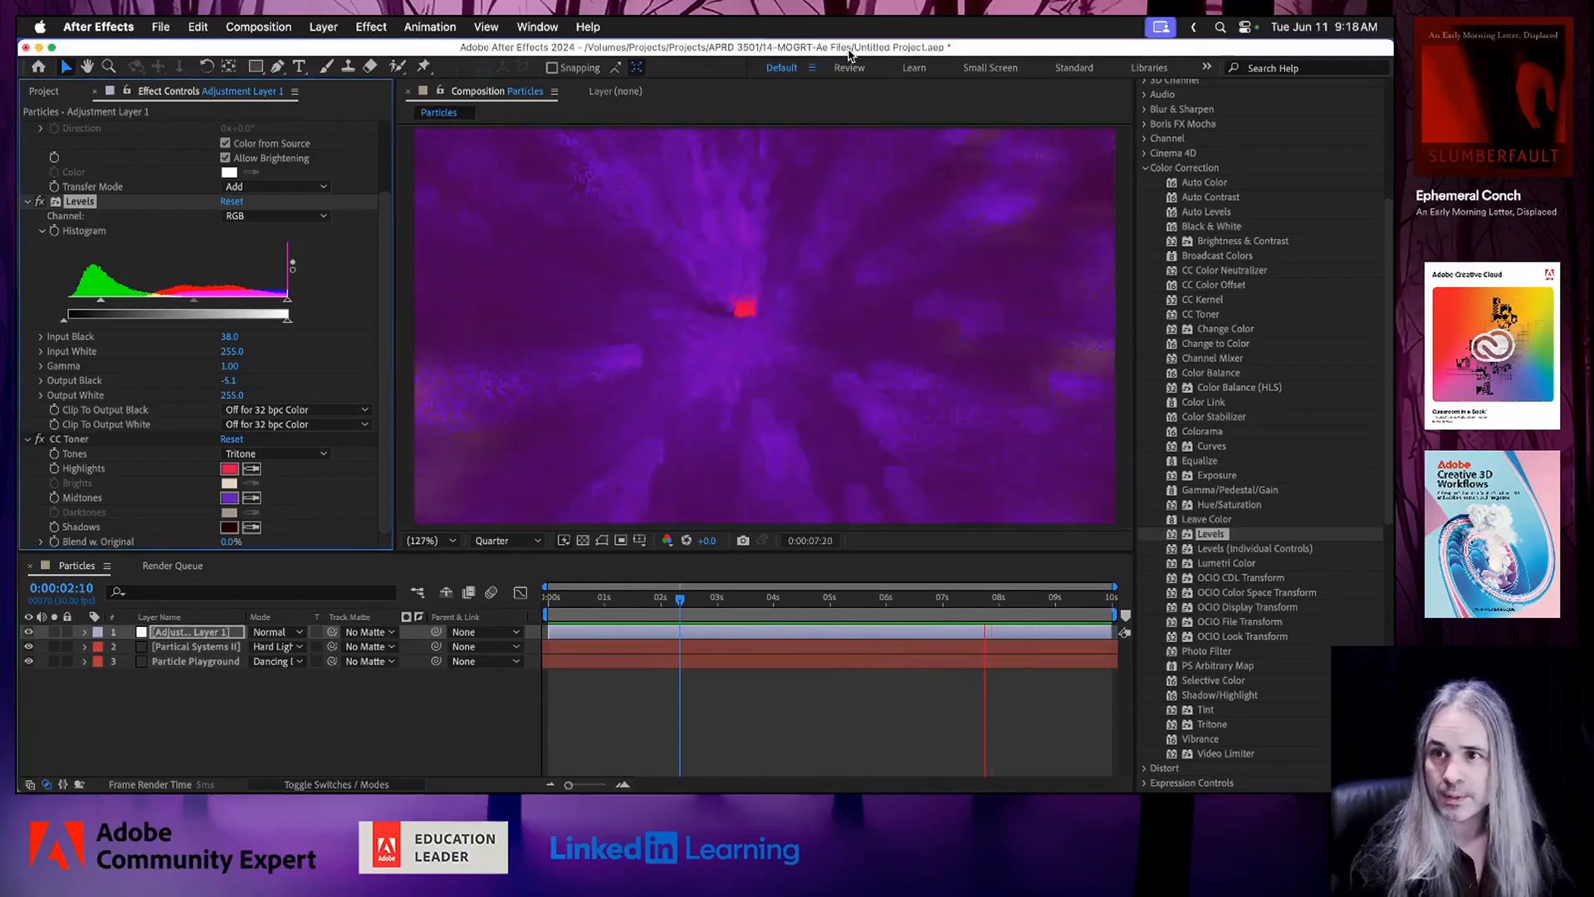
{"action": "key", "text": "space"}
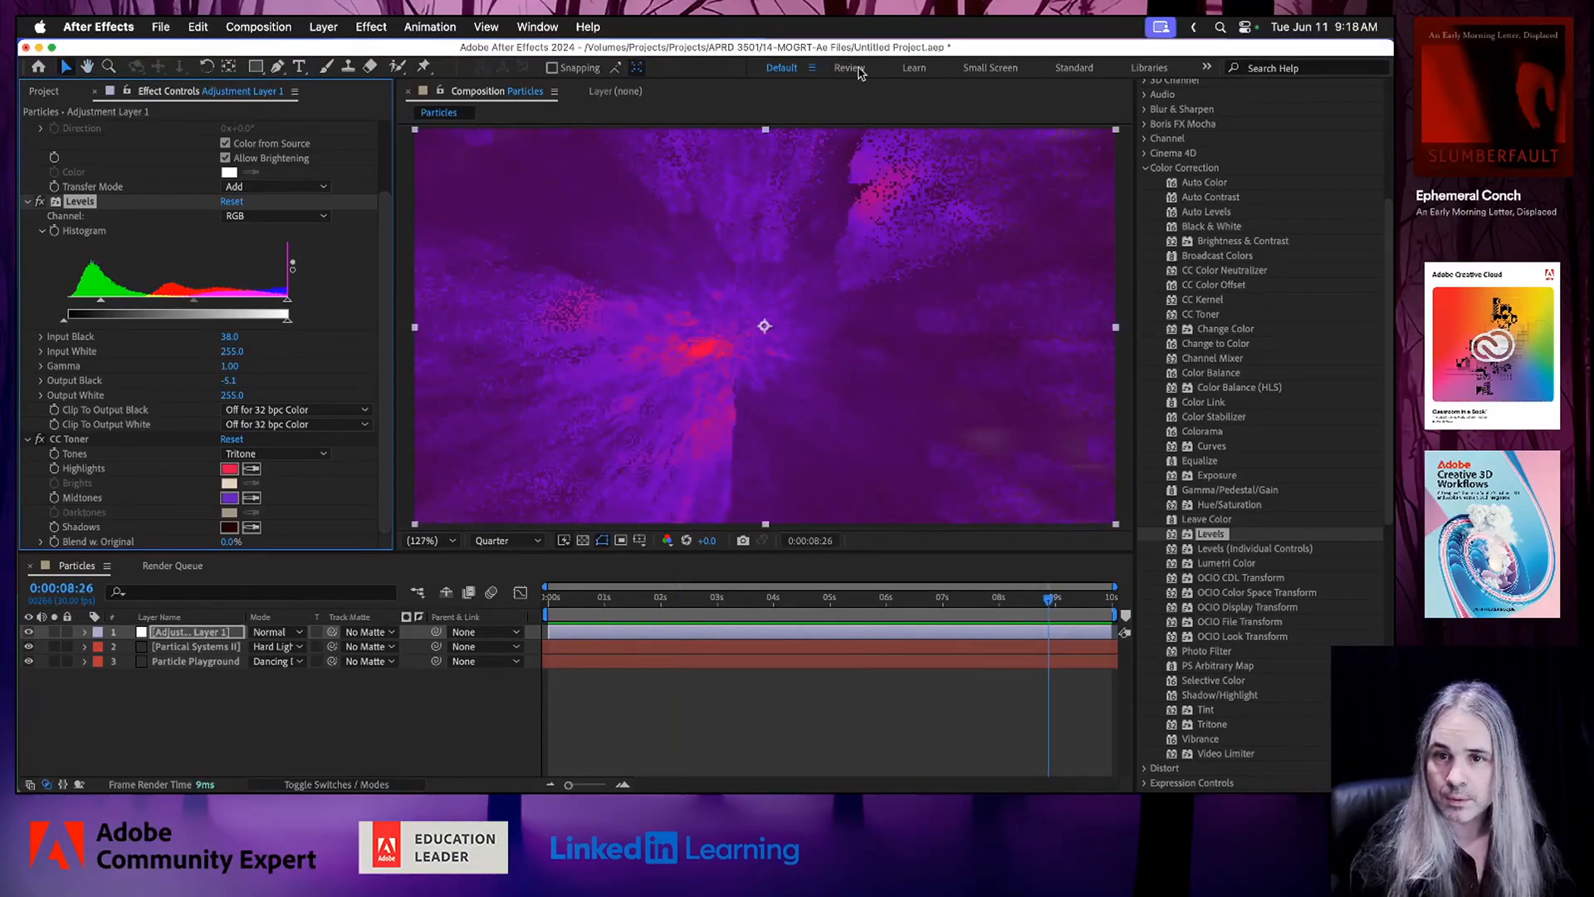
{"action": "key", "text": "super+s"}
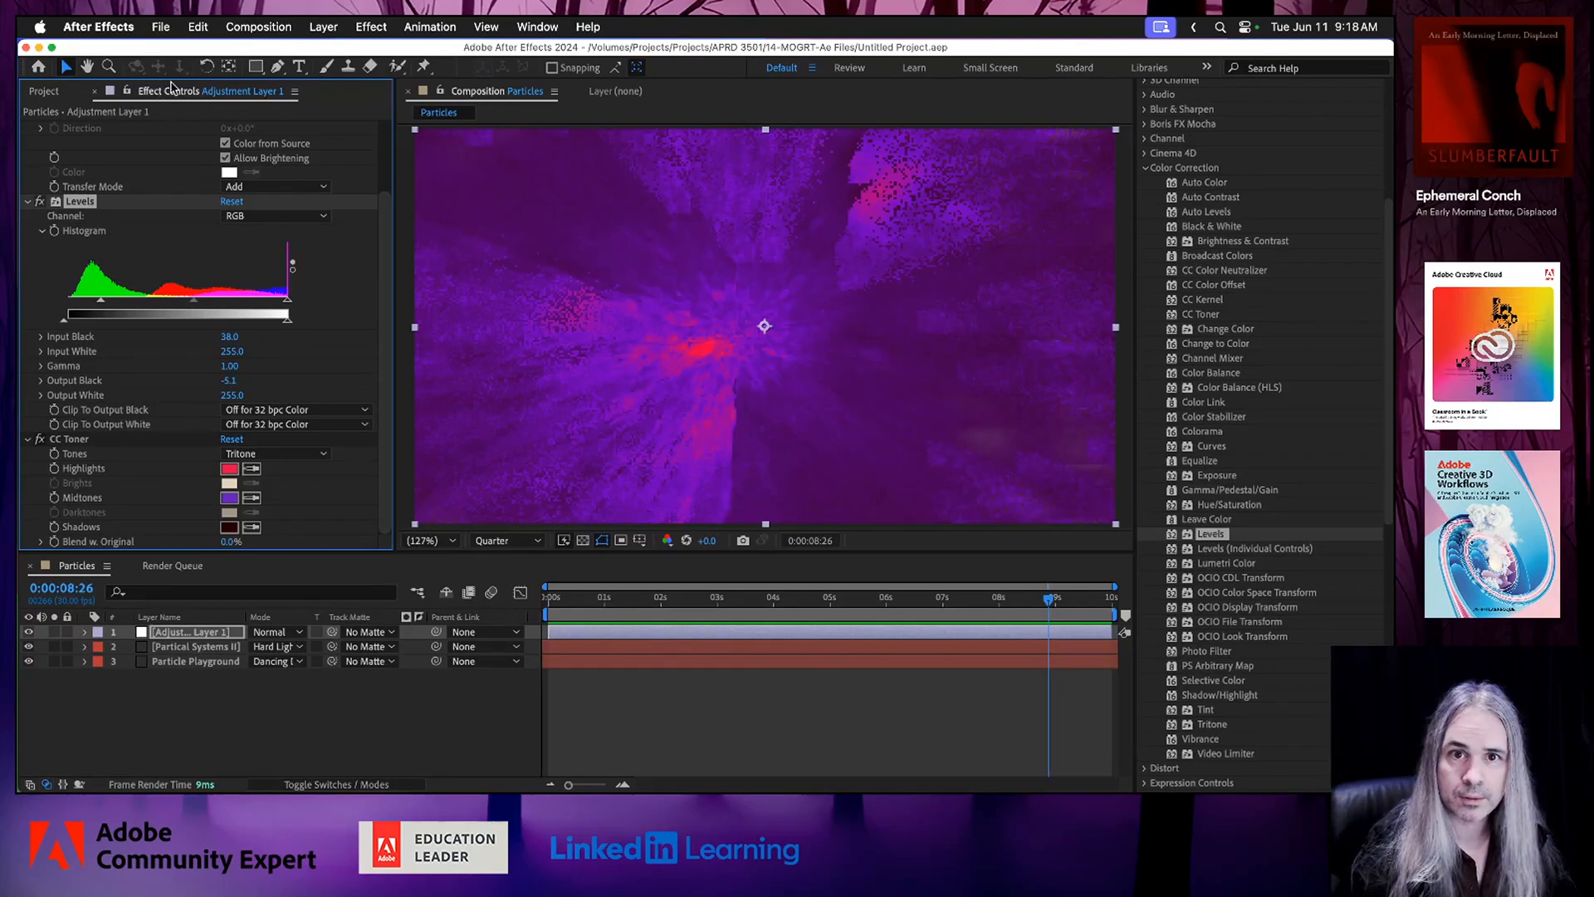
Add the Particles composition to the render queue, with output named by Comp Name in the 14-MOGRT-Ae Files folder.
{"action": "left_click", "coordinate": [263, 28]}
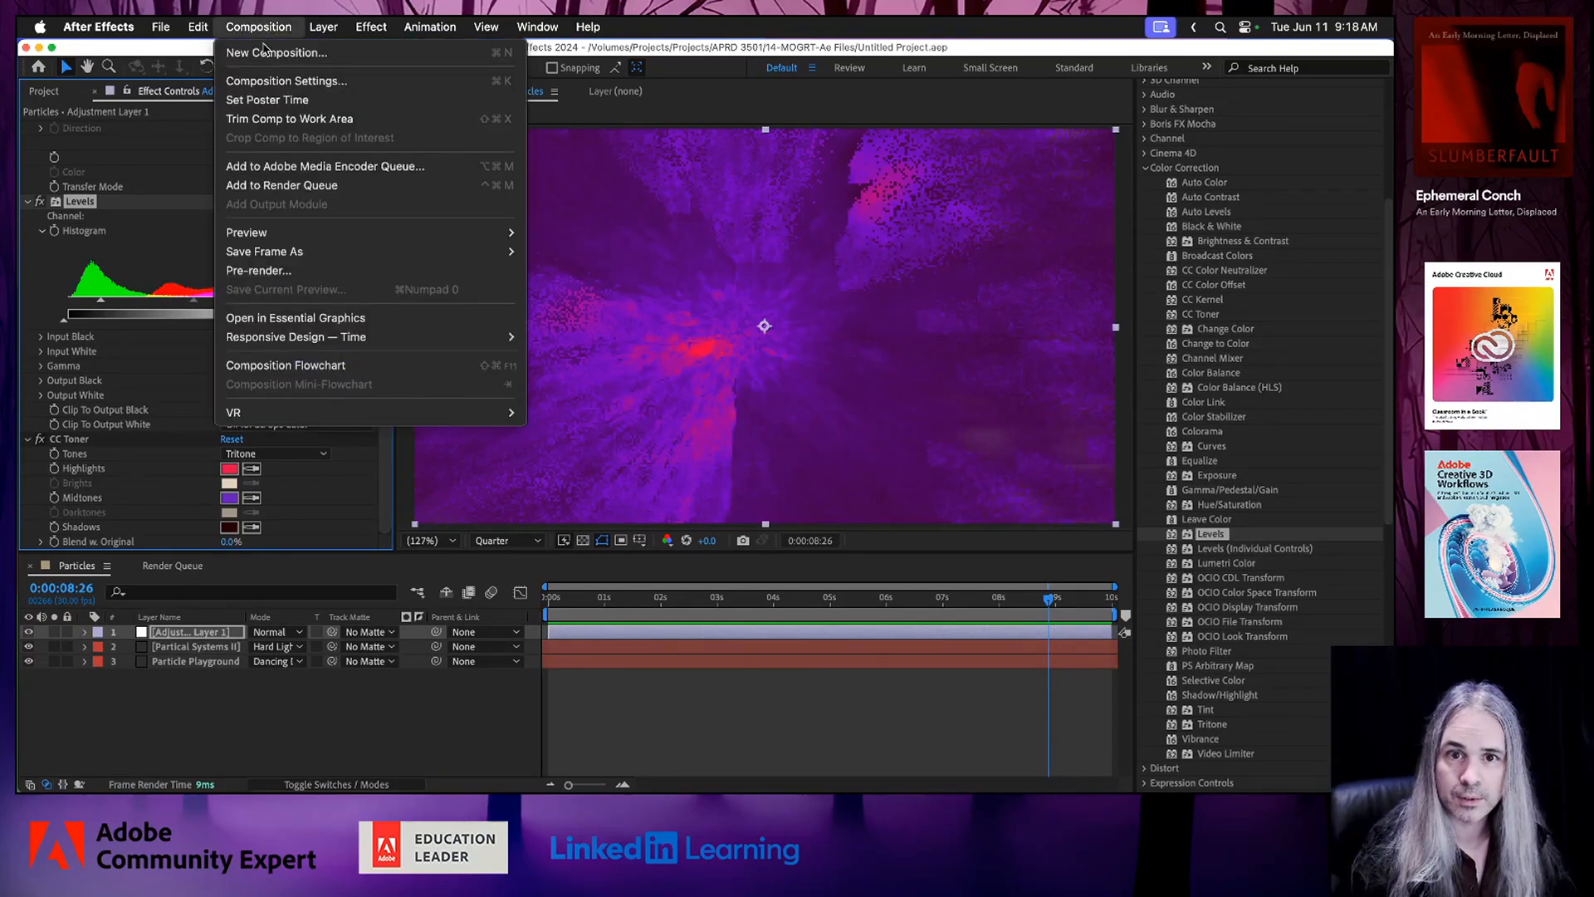
{"action": "left_click", "coordinate": [323, 191]}
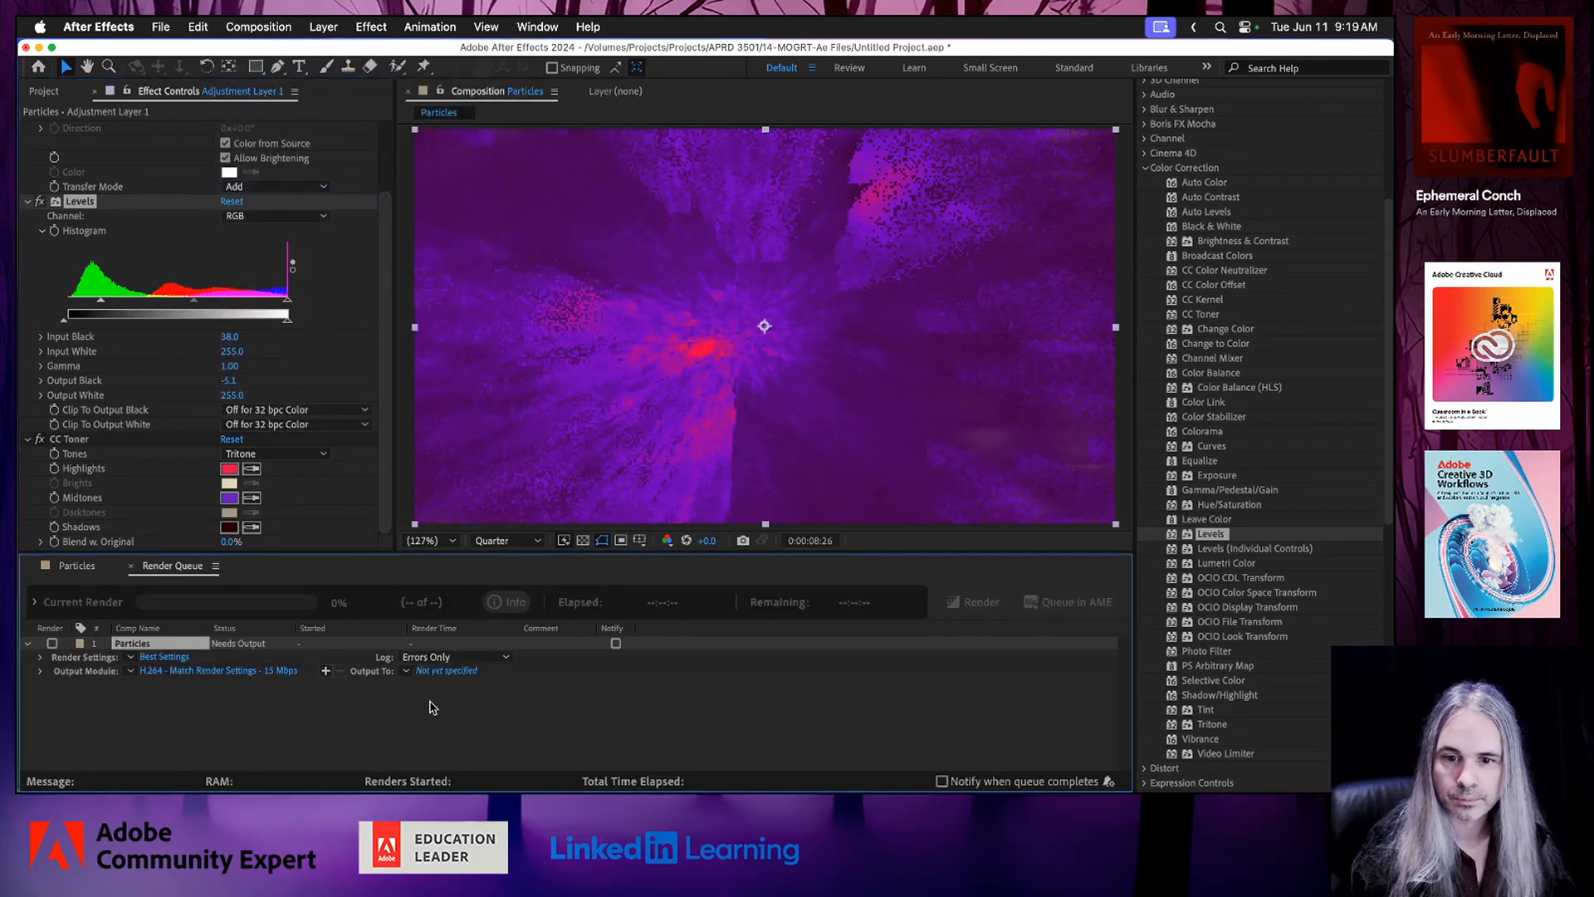
{"action": "left_click", "coordinate": [406, 670]}
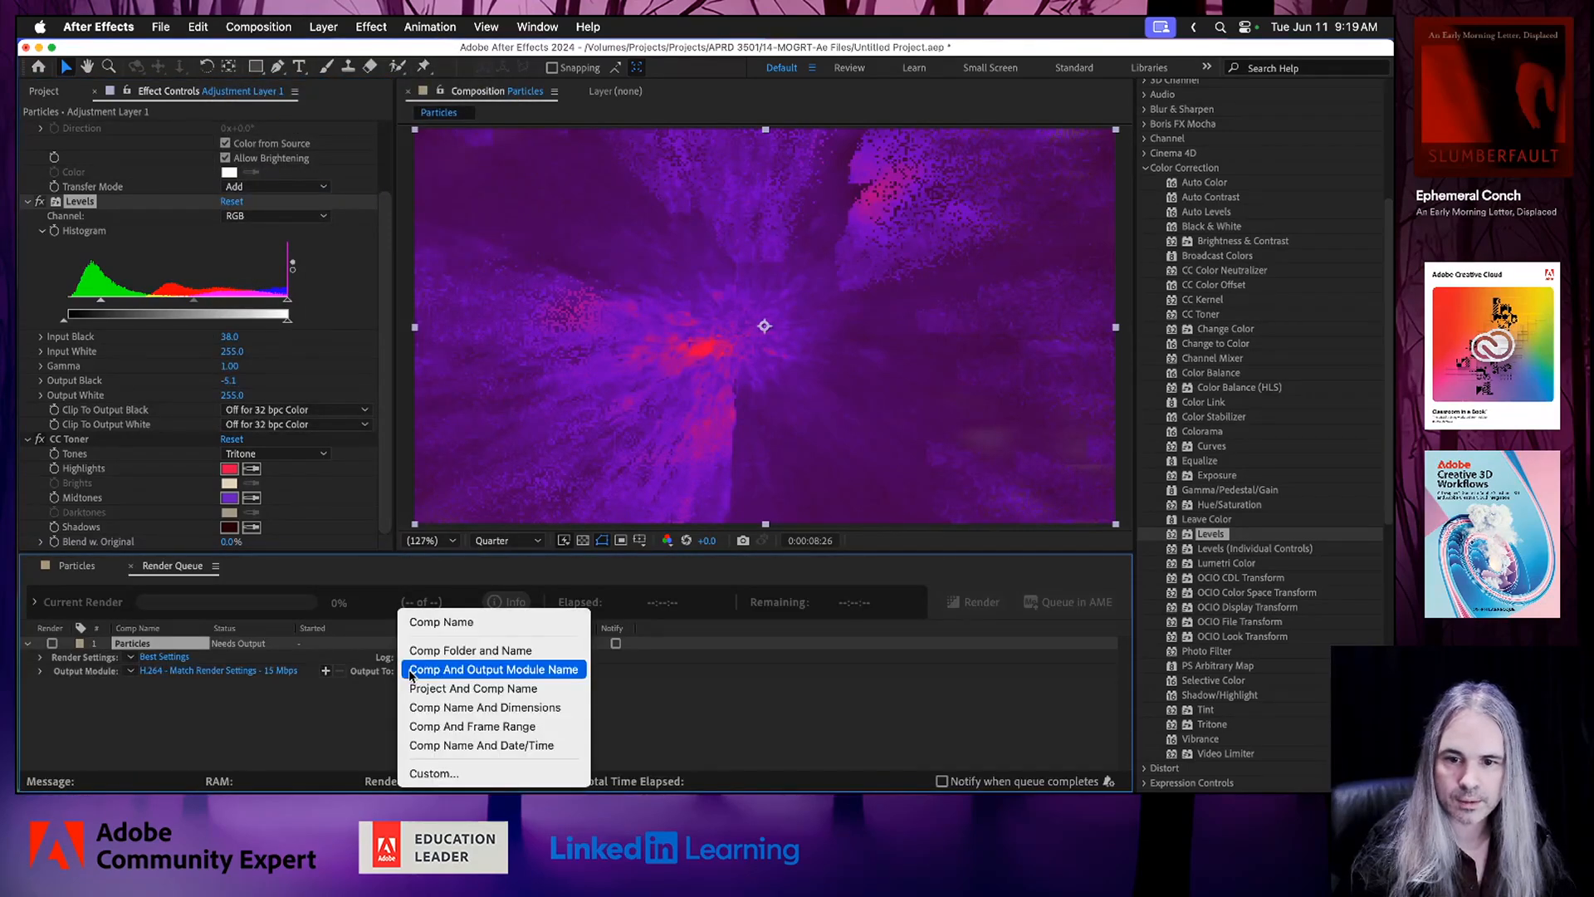
{"action": "left_click", "coordinate": [443, 629]}
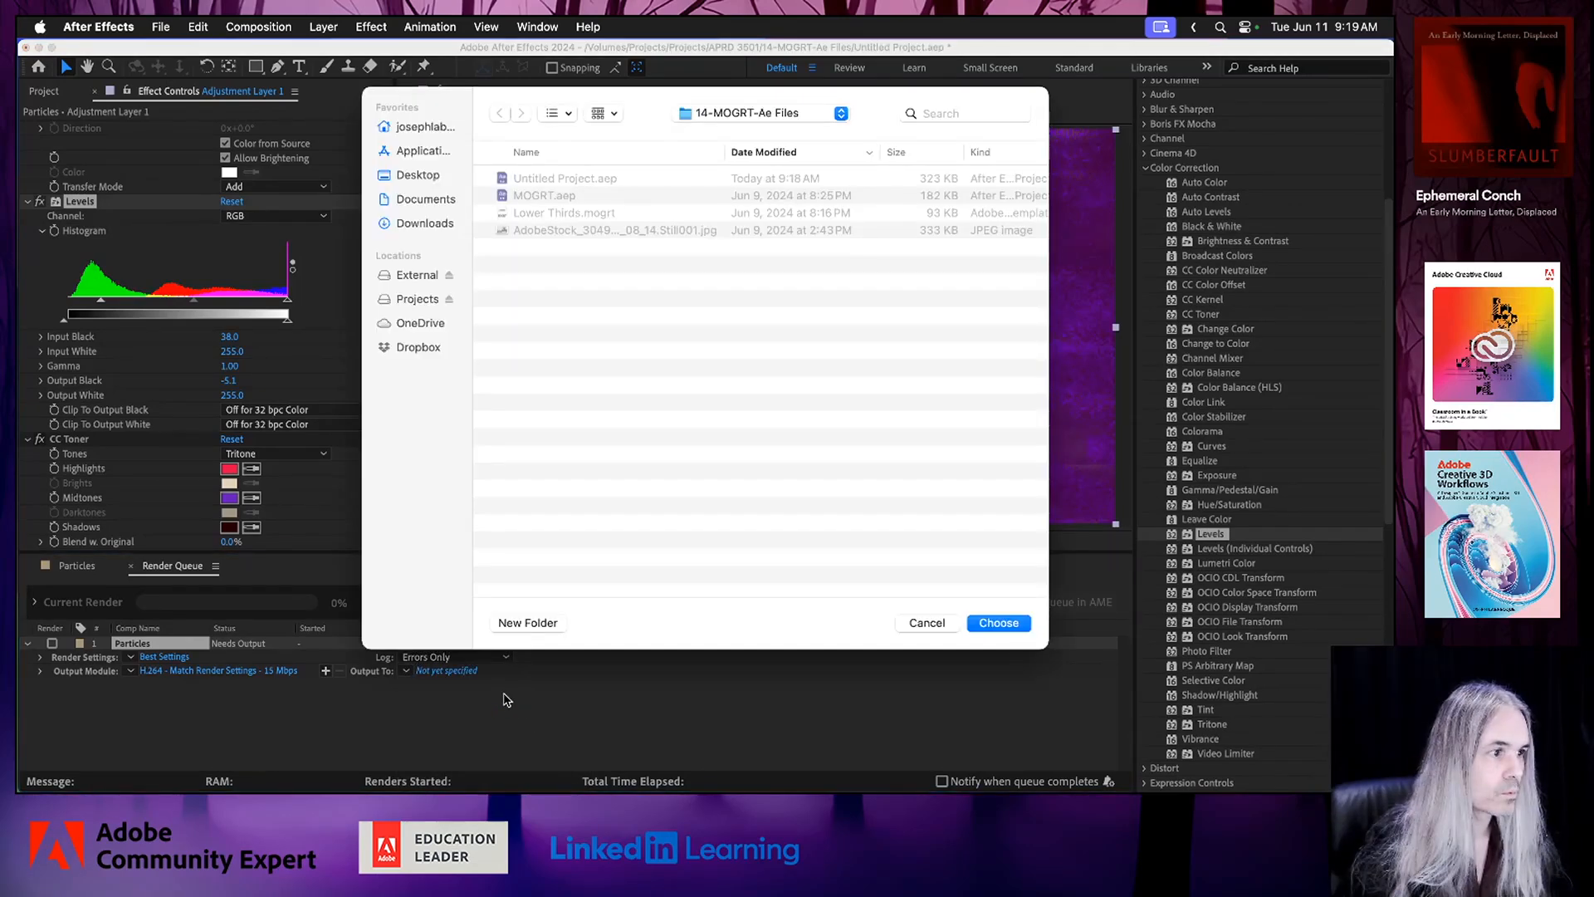
{"action": "left_click", "coordinate": [980, 630]}
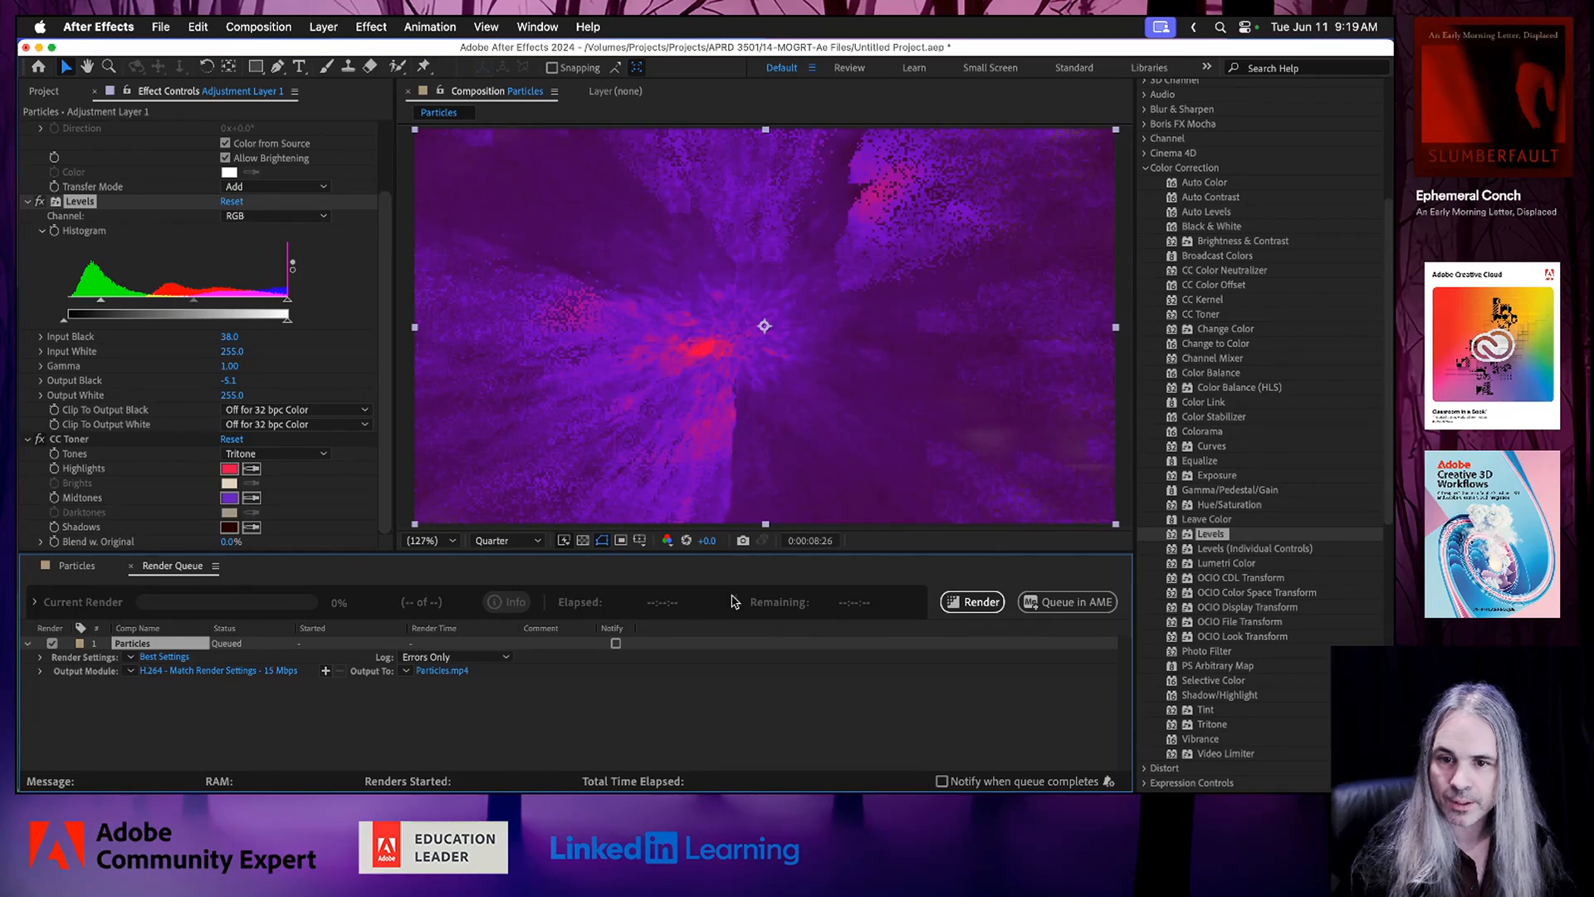
Set the composition preview resolution to Full and preview the animation from about 1.5 seconds.
{"action": "left_click", "coordinate": [519, 540]}
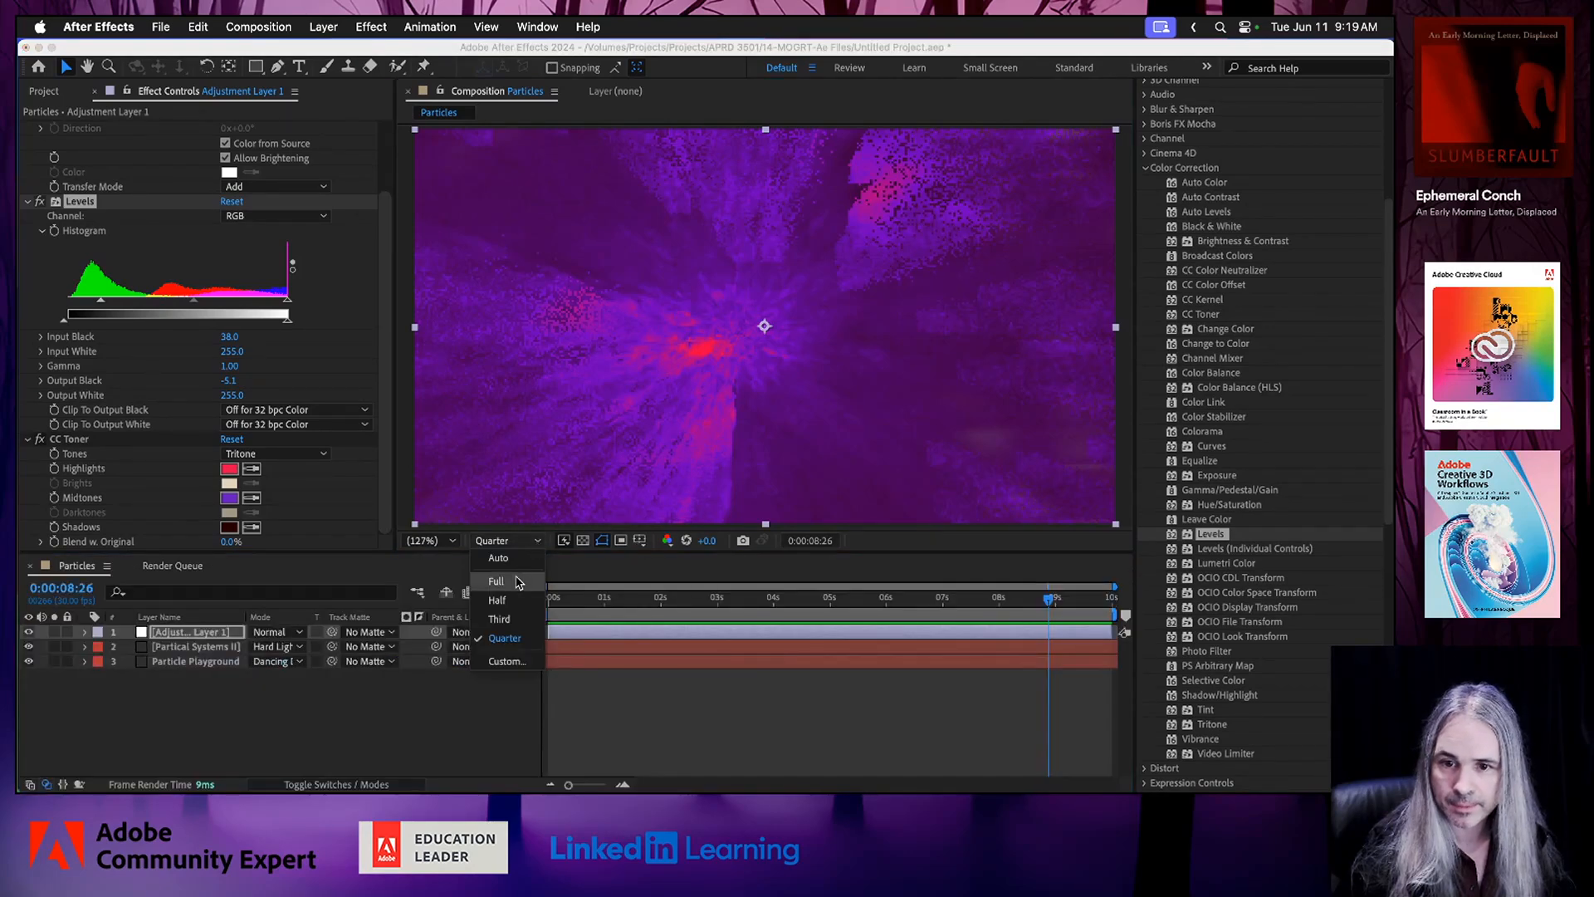
{"action": "left_click", "coordinate": [519, 580]}
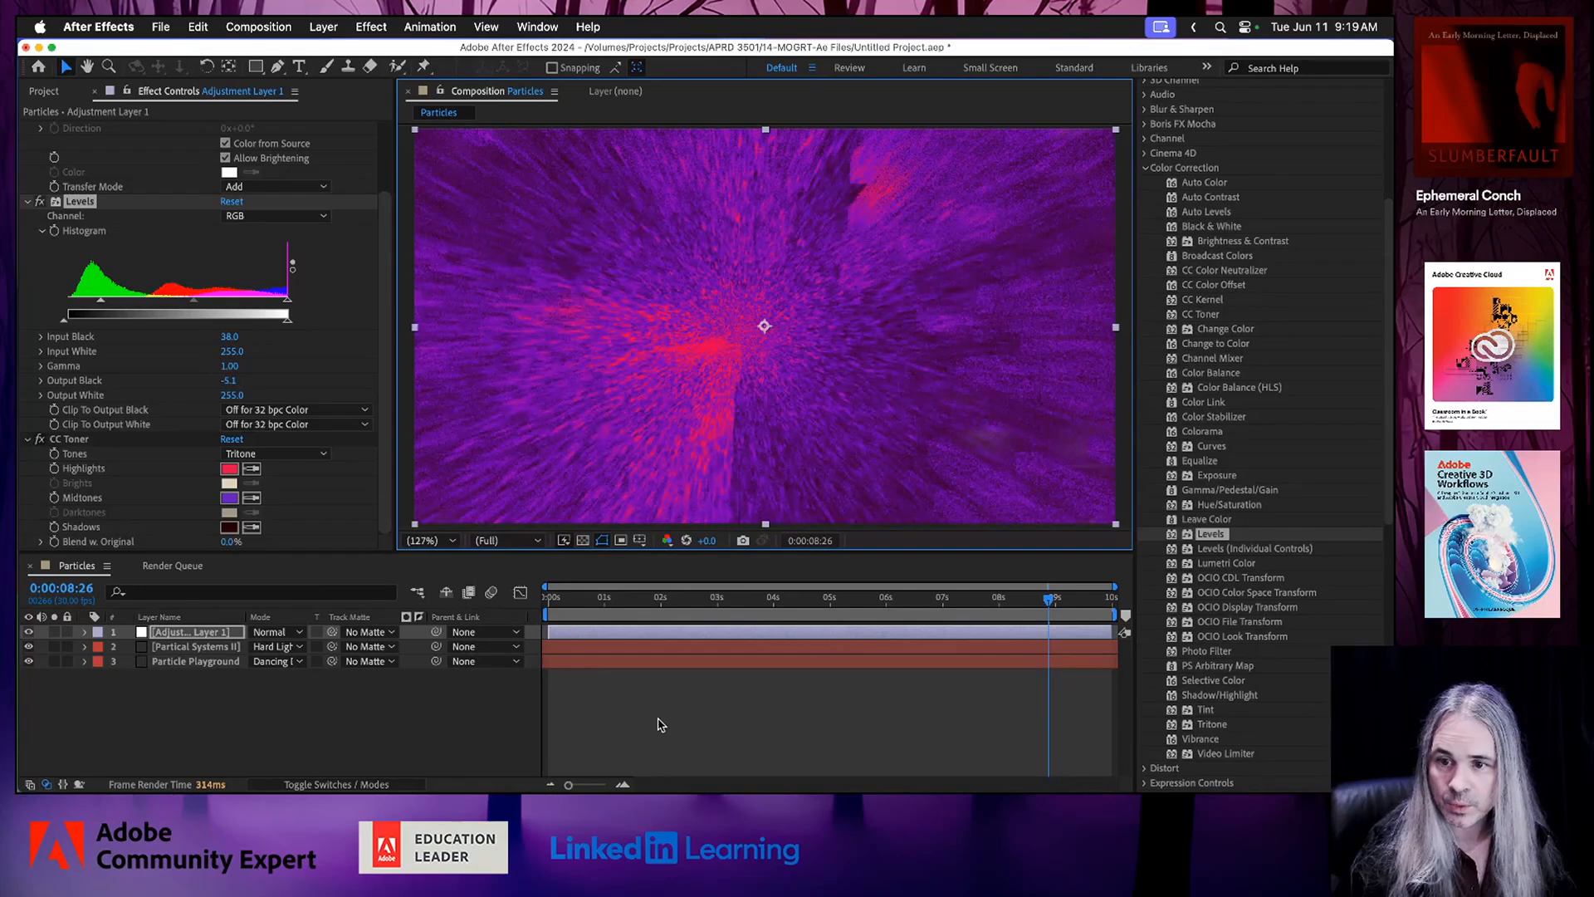
{"action": "left_click", "coordinate": [632, 599]}
{"action": "key", "text": "space"}
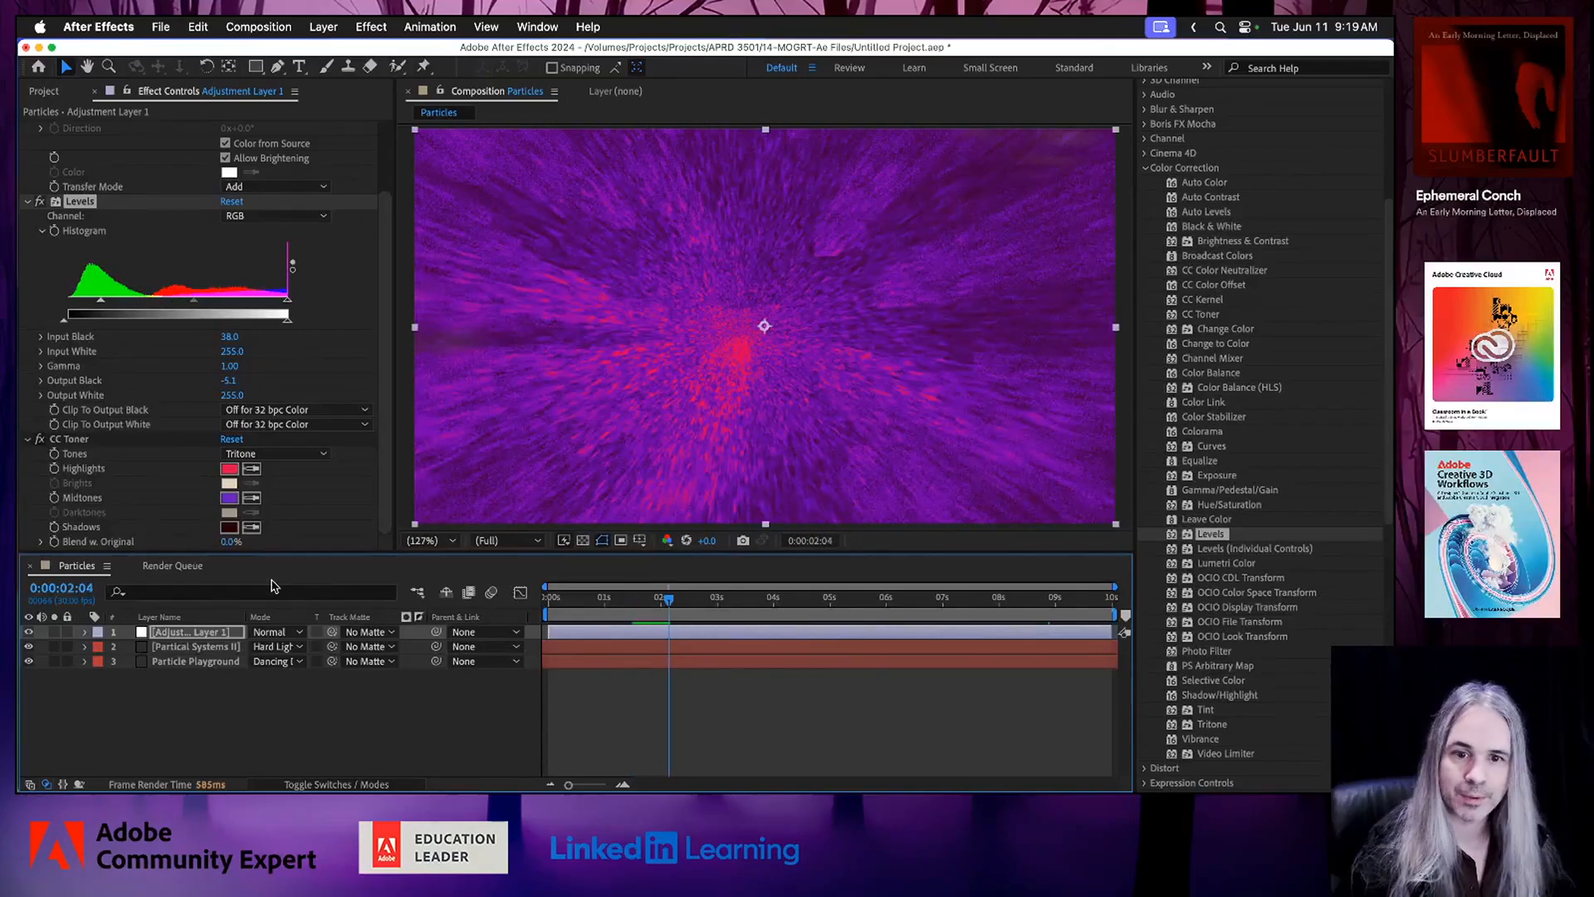
Render the queued Particles composition with H.264 - Match Render Settings - 15 Mbps to Particles.mp4.
{"action": "key", "text": "super+m"}
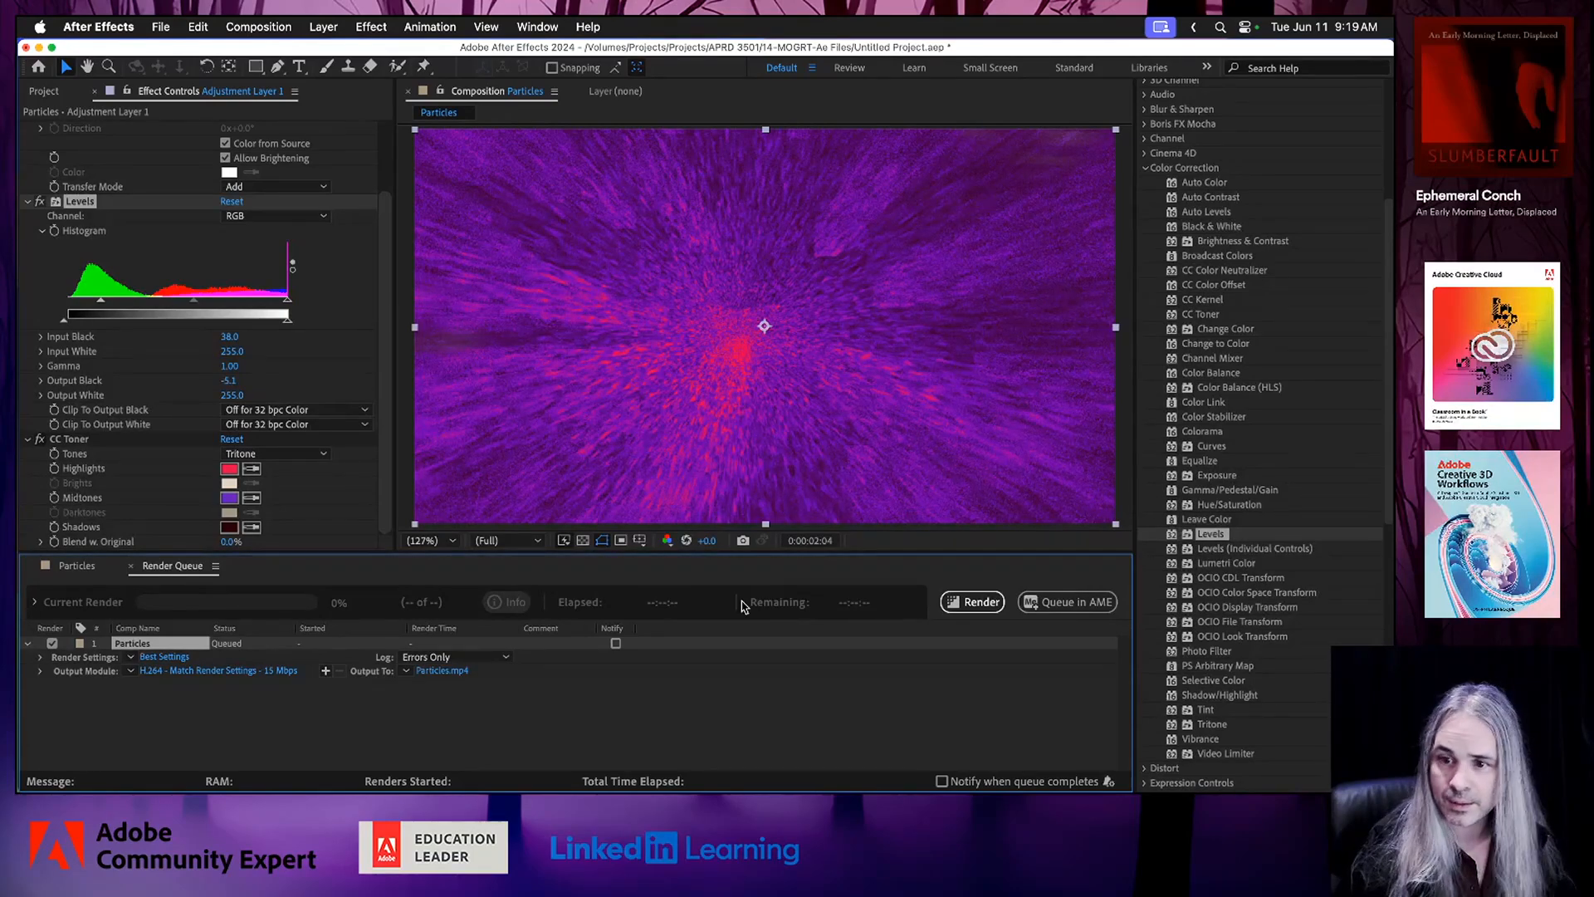
{"action": "left_click", "coordinate": [976, 603]}
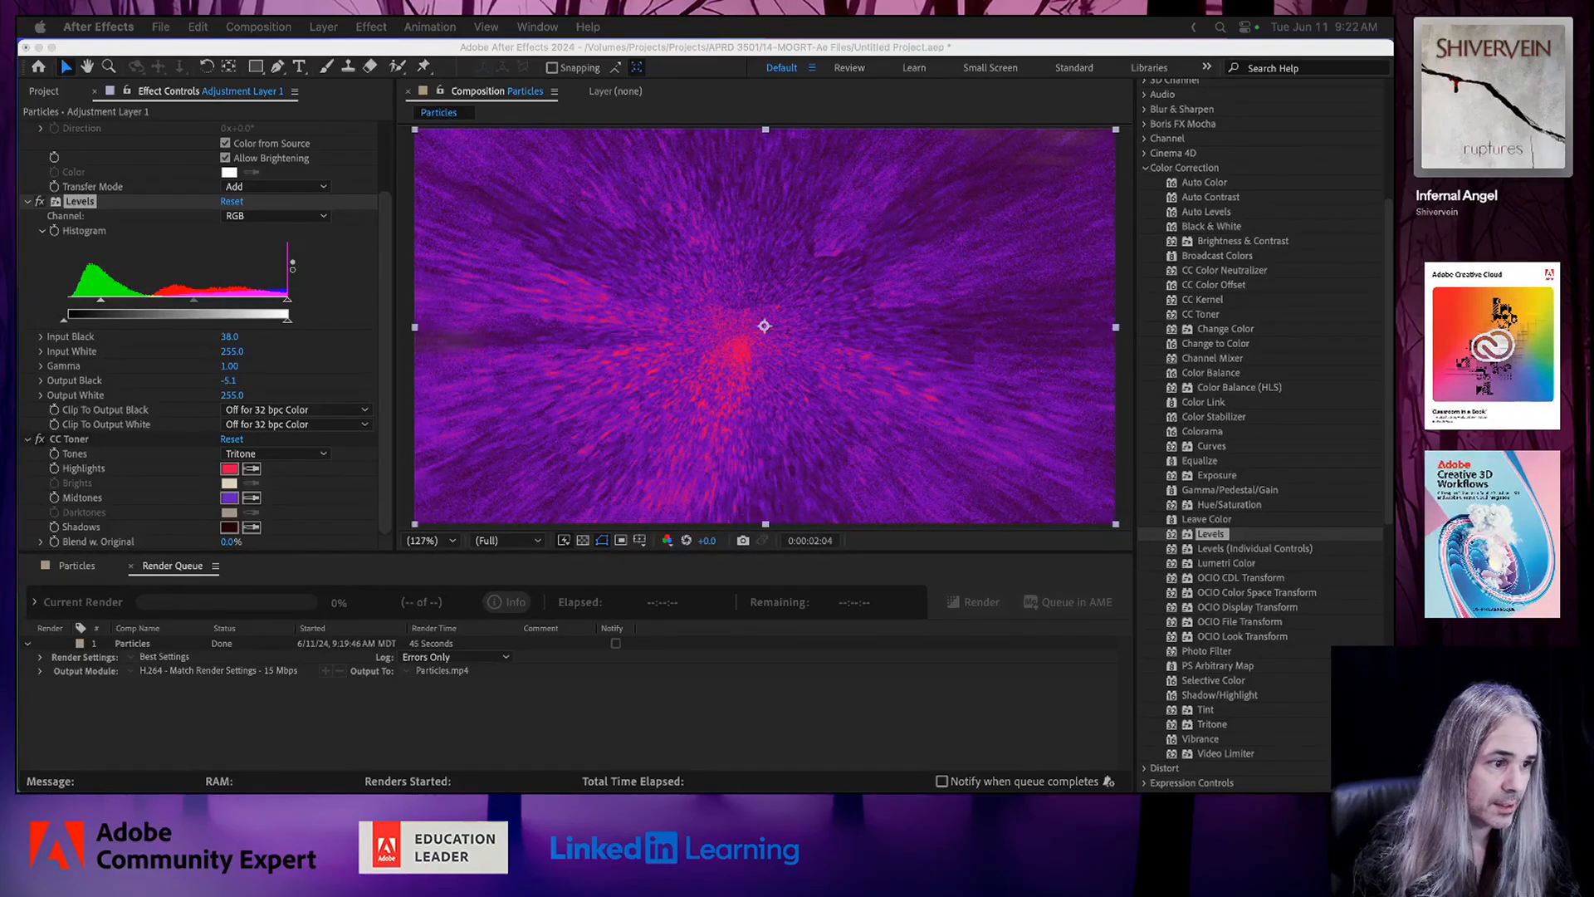
Switch to Finder, play back the rendered Particles.mp4 from the 14-MOGRT-Ae Files folder and move the folder window out of the way.
{"action": "left_click_drag", "start_coordinate": [481, 270], "coordinate": [353, 271]}
{"action": "key", "text": "space"}
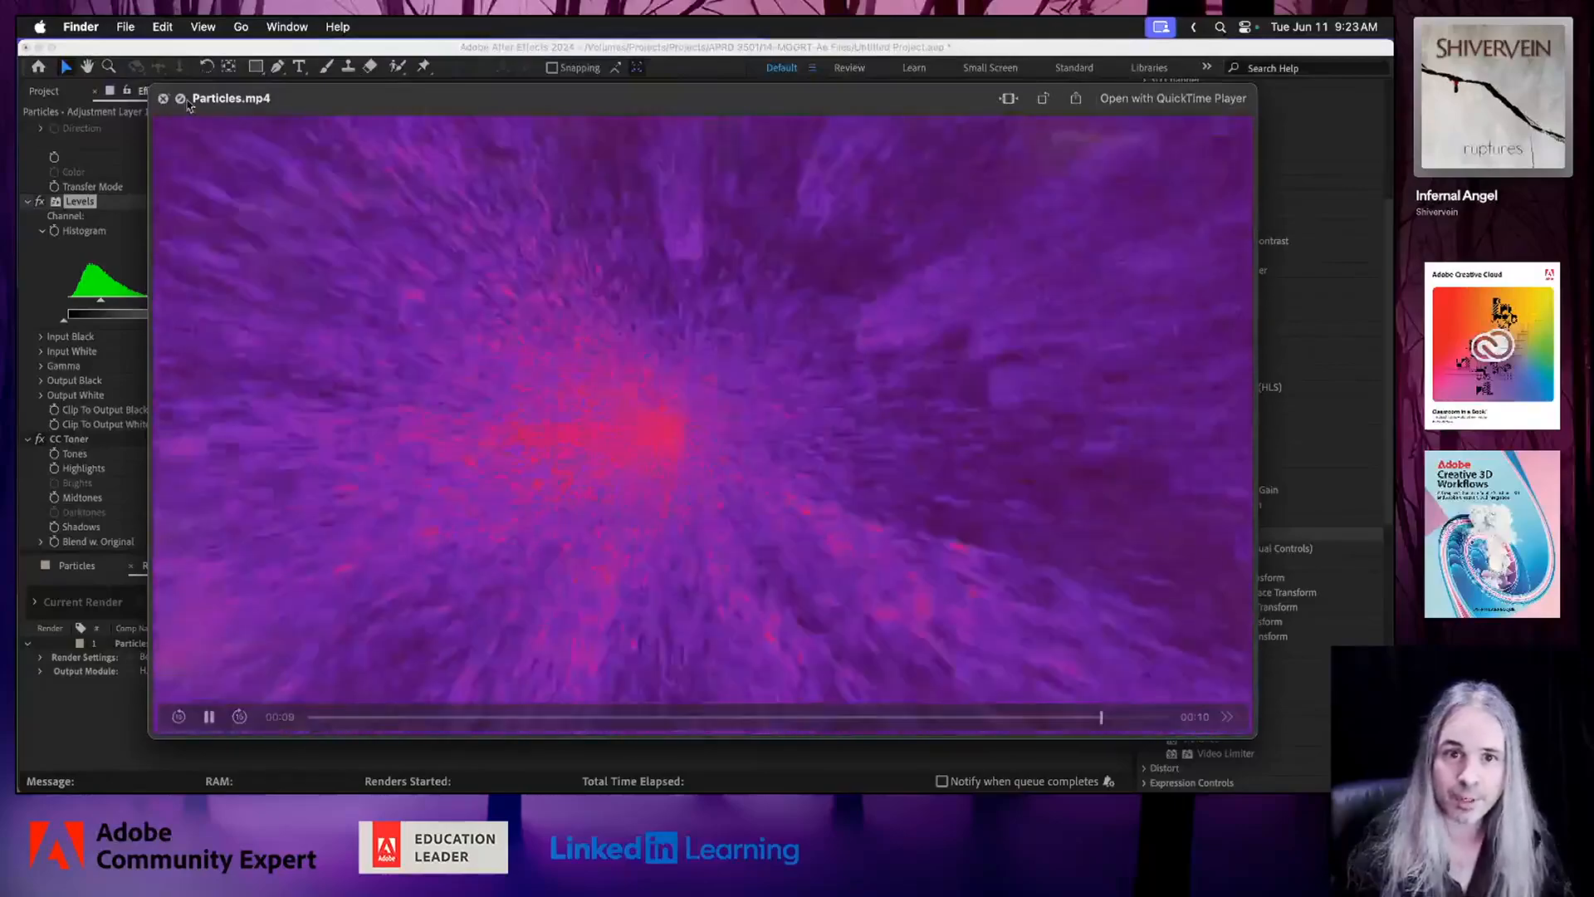
{"action": "key", "text": "space"}
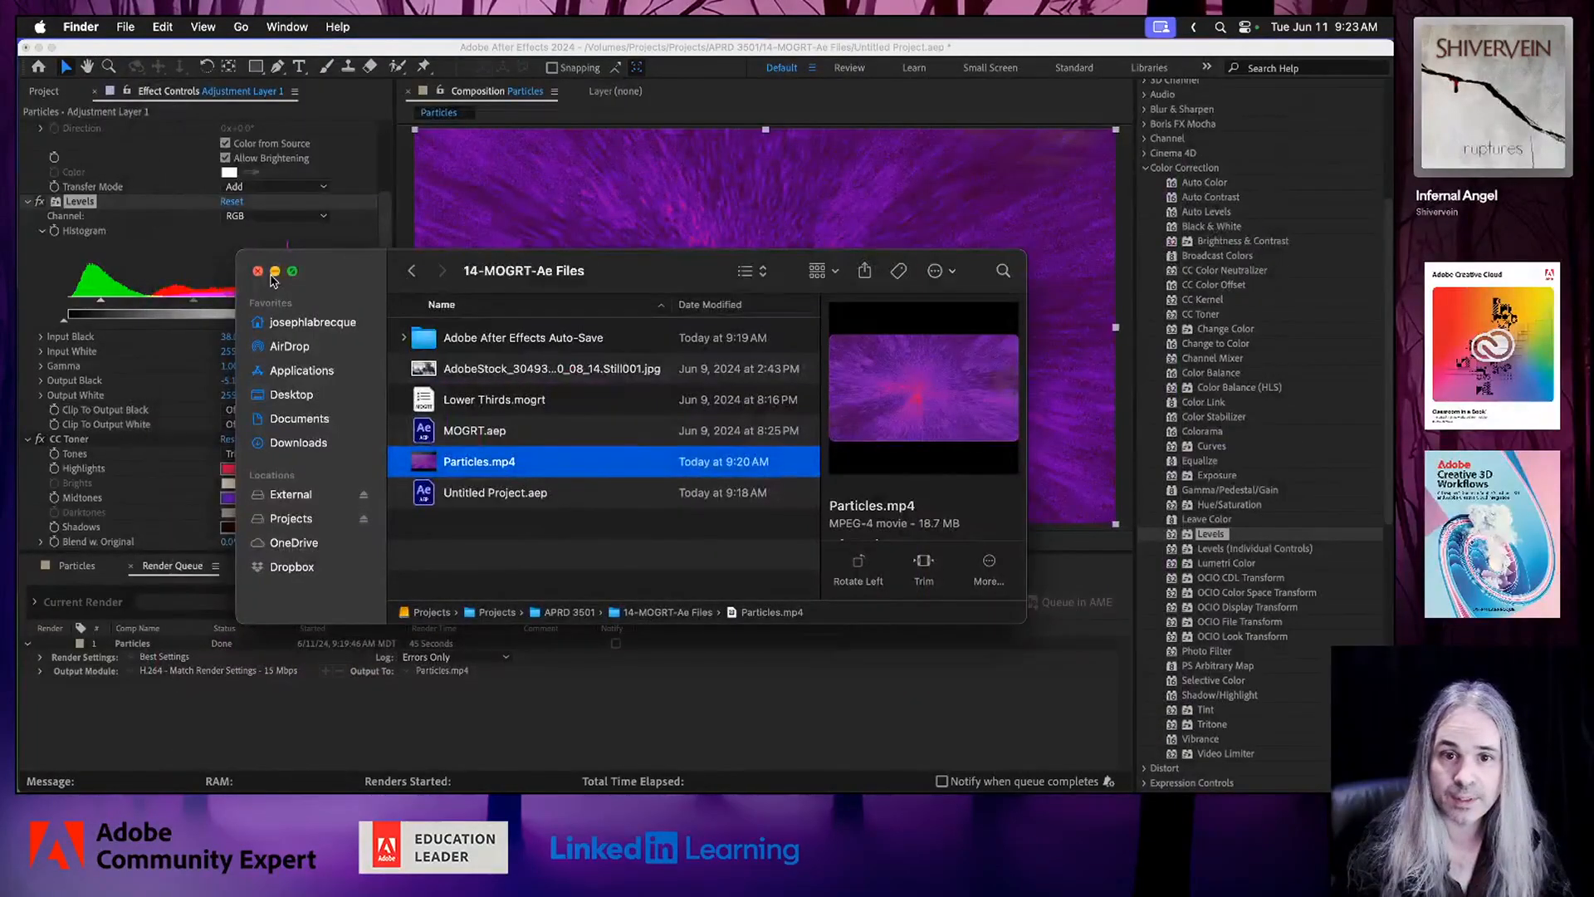
{"action": "left_click_drag", "start_coordinate": [342, 267], "coordinate": [19, 268]}
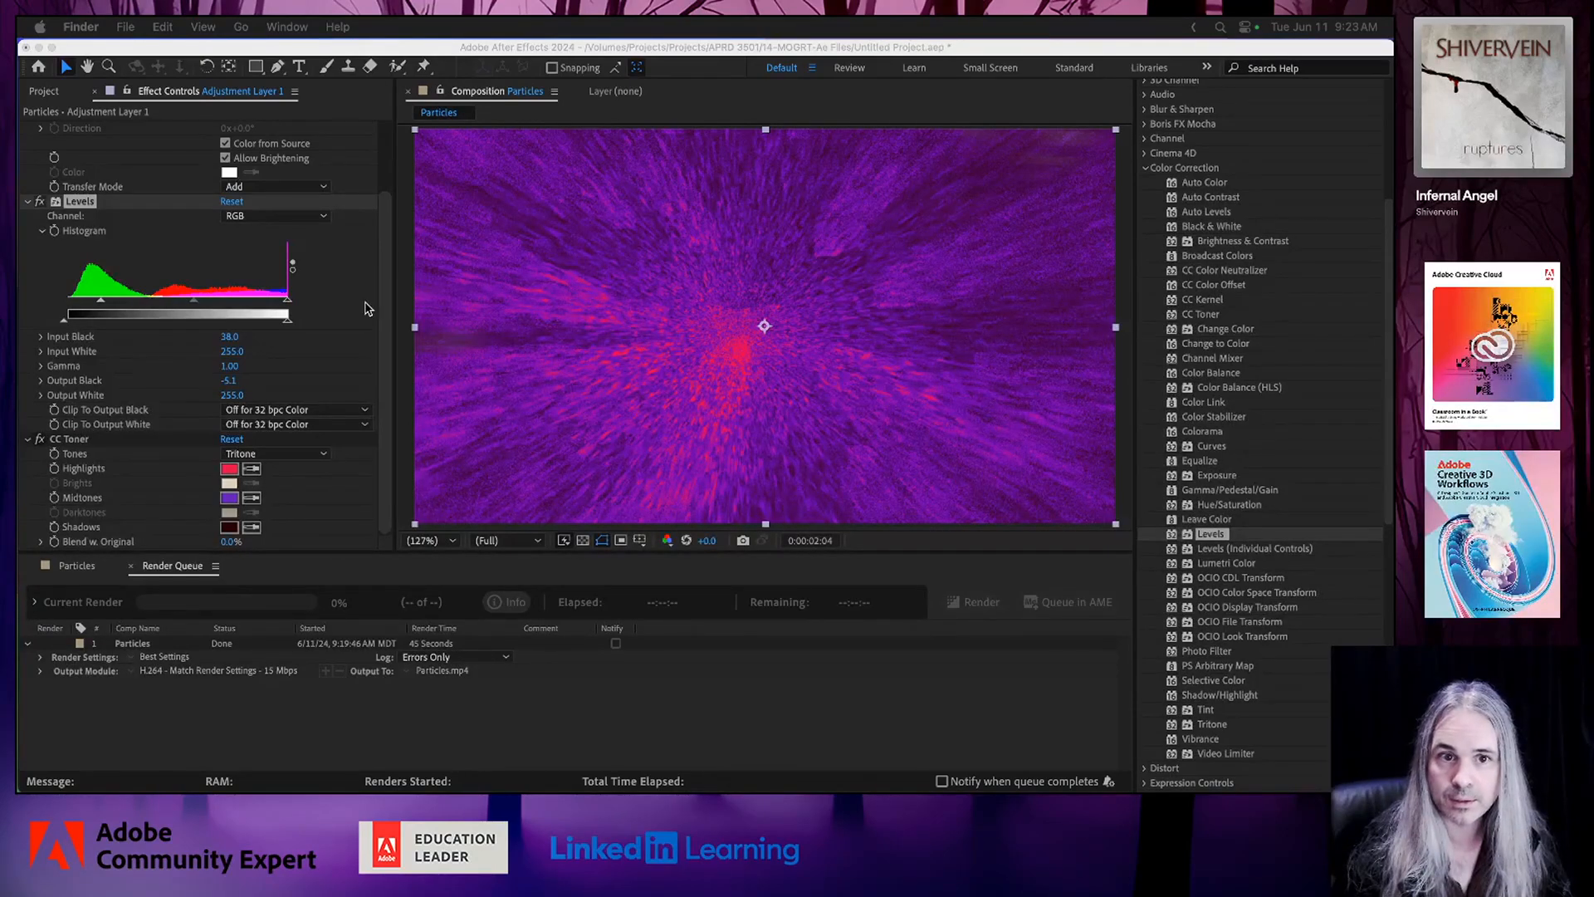
Return to After Effects and collapse the settings of CC Light Rays, Levels and CC Toner on the adjustment layer.
{"action": "left_click", "coordinate": [29, 206]}
{"action": "left_click", "coordinate": [29, 206]}
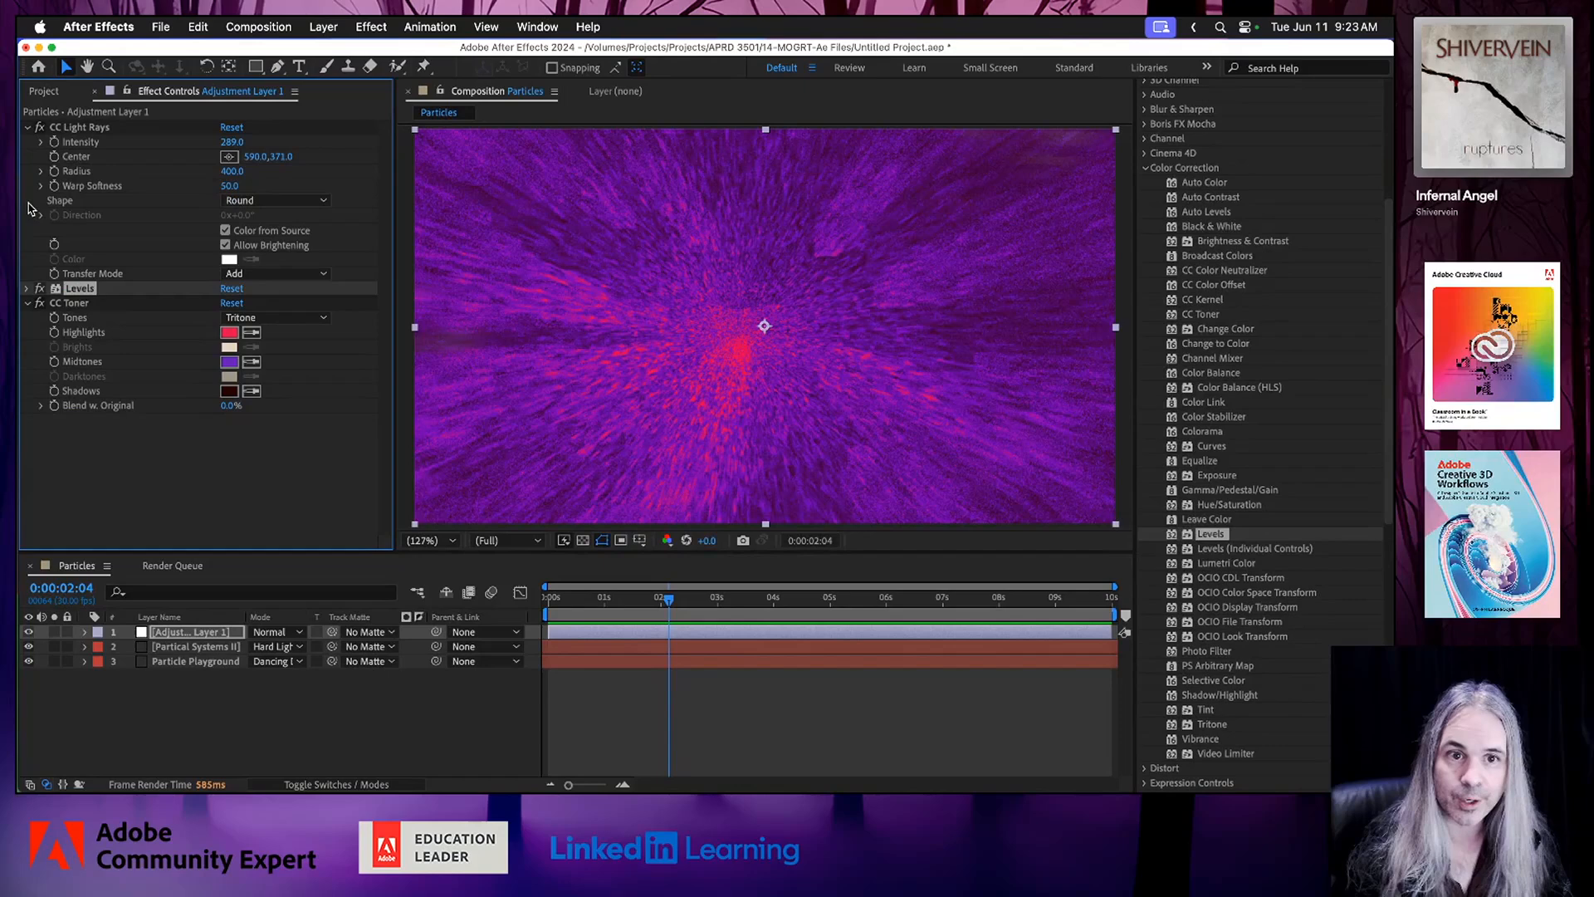
{"action": "left_click", "coordinate": [27, 127]}
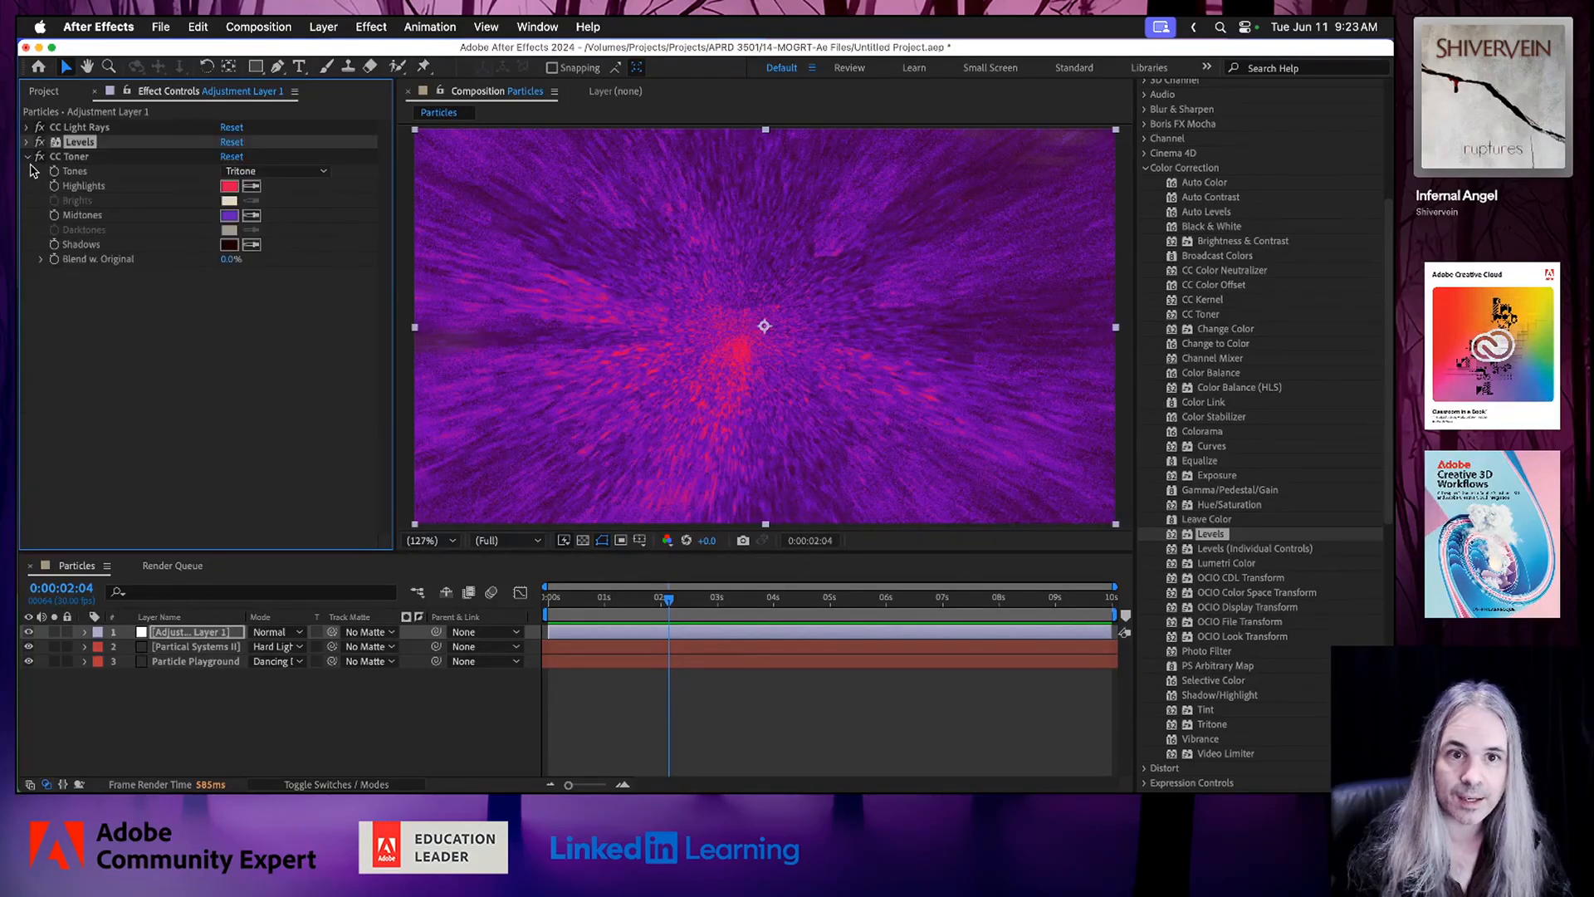
{"action": "left_click", "coordinate": [27, 156]}
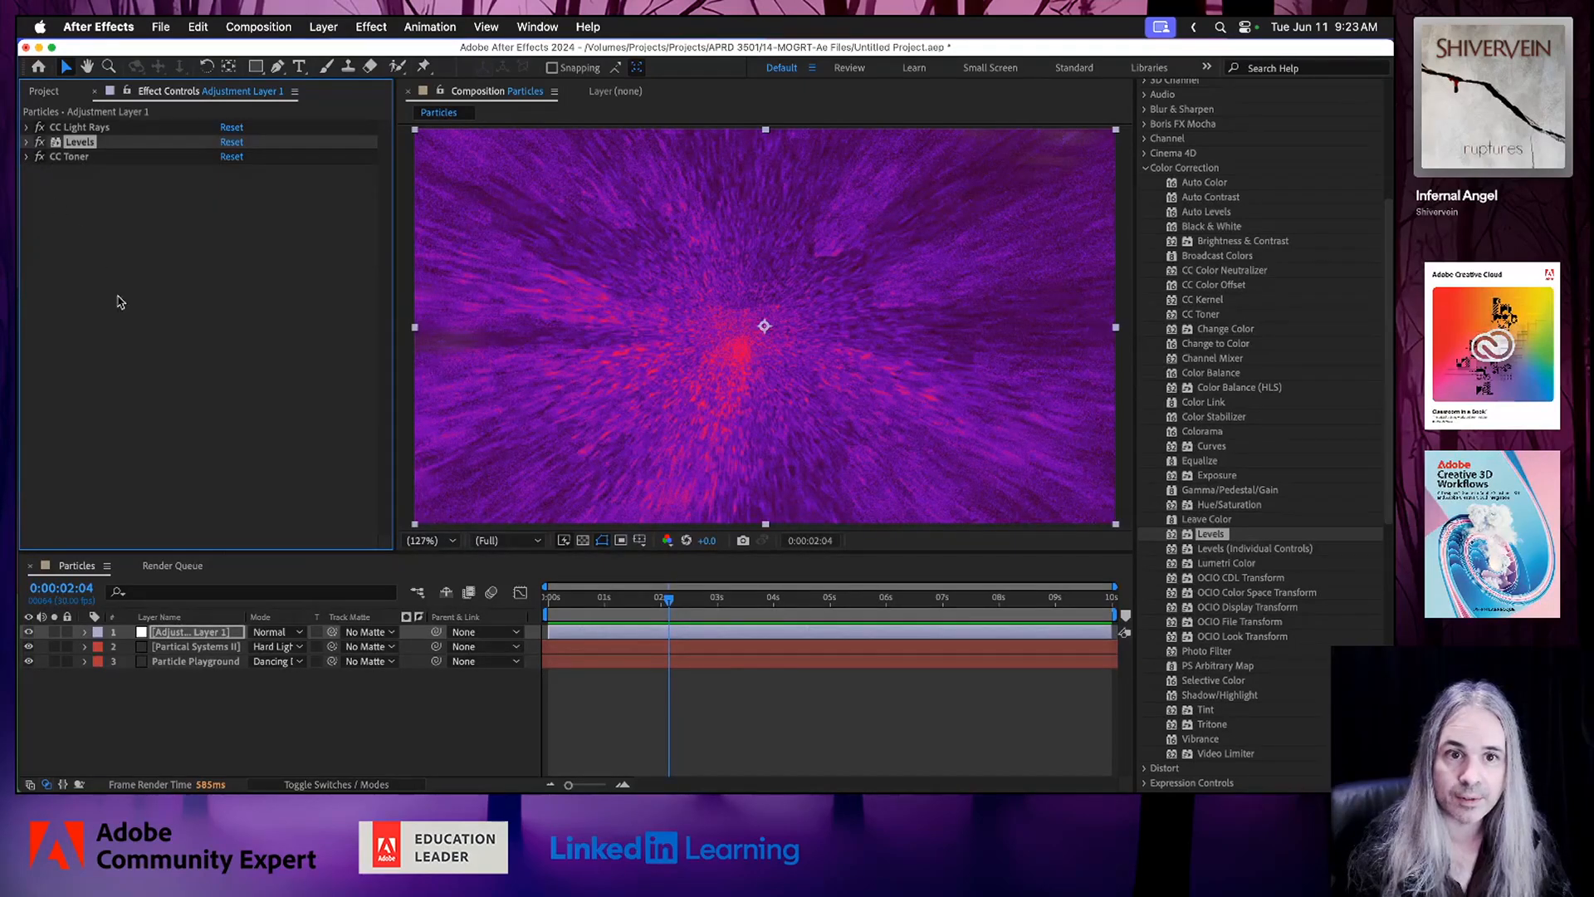
Dismiss the idle caching notice and collapse the Directional Blur, Radial Blur and Add Grain settings on the Partical Systems II layer.
{"action": "left_click", "coordinate": [189, 647]}
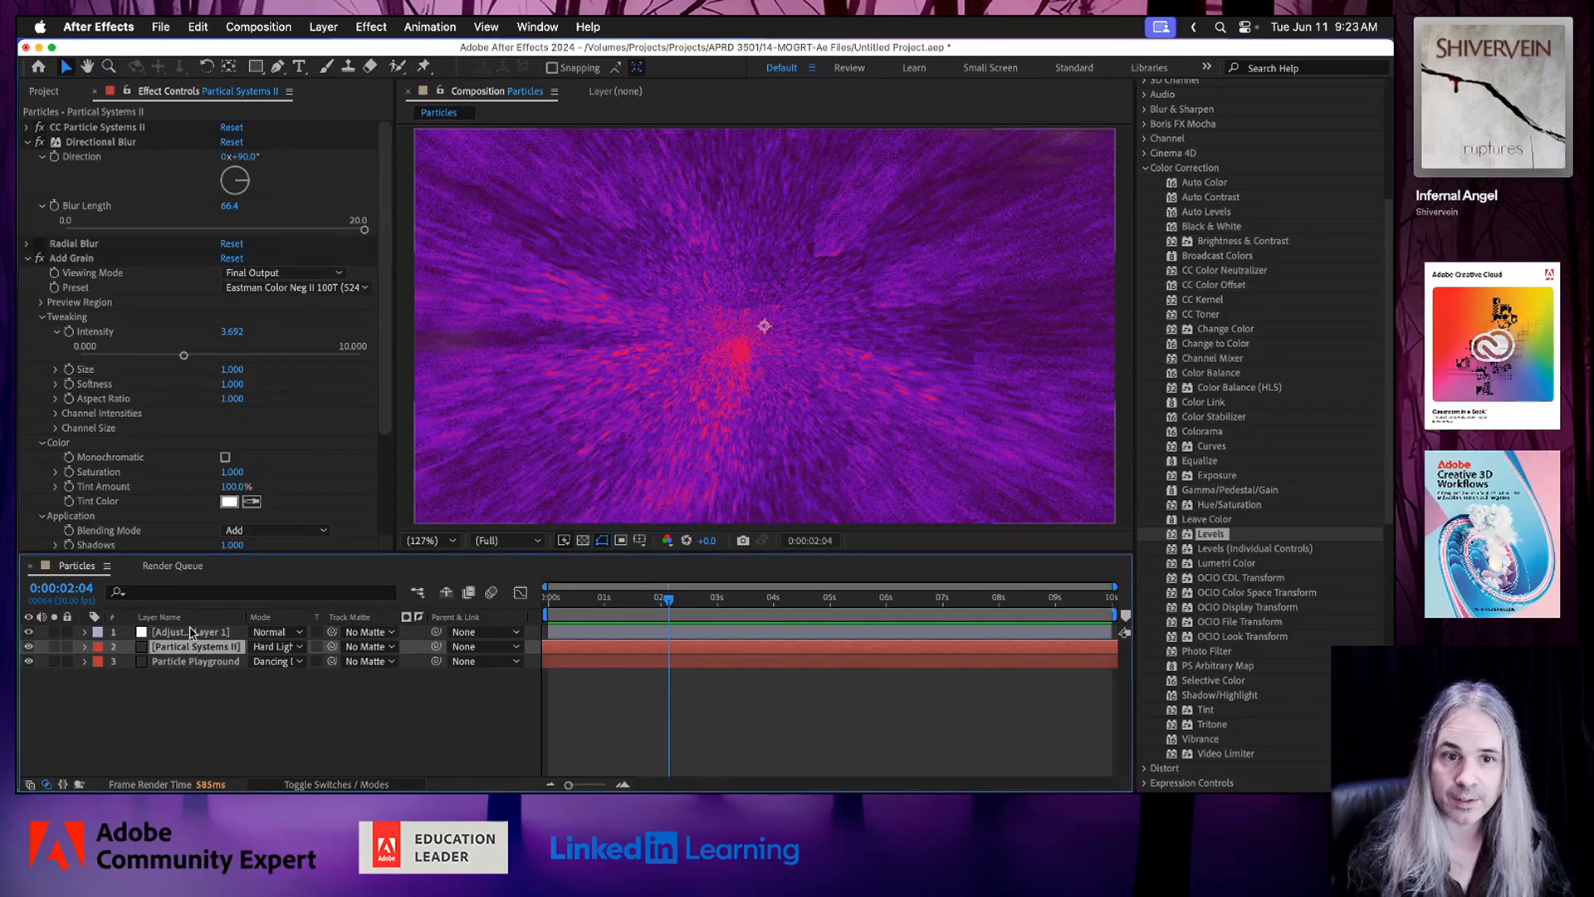
{"action": "left_click", "coordinate": [28, 244]}
{"action": "left_click", "coordinate": [758, 578]}
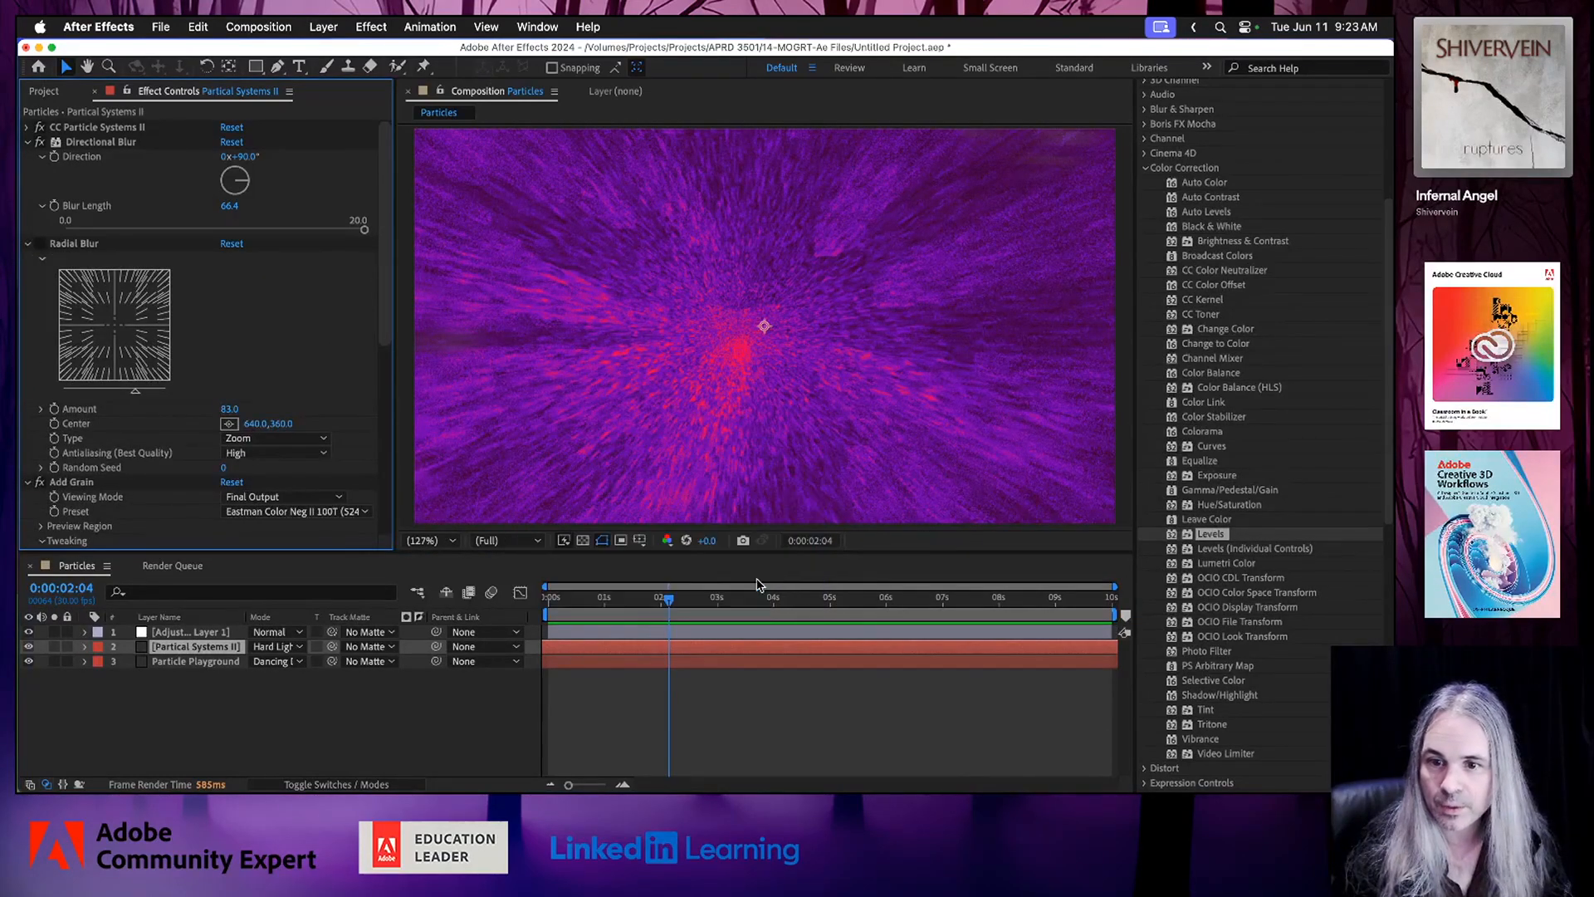
{"action": "left_click", "coordinate": [28, 244]}
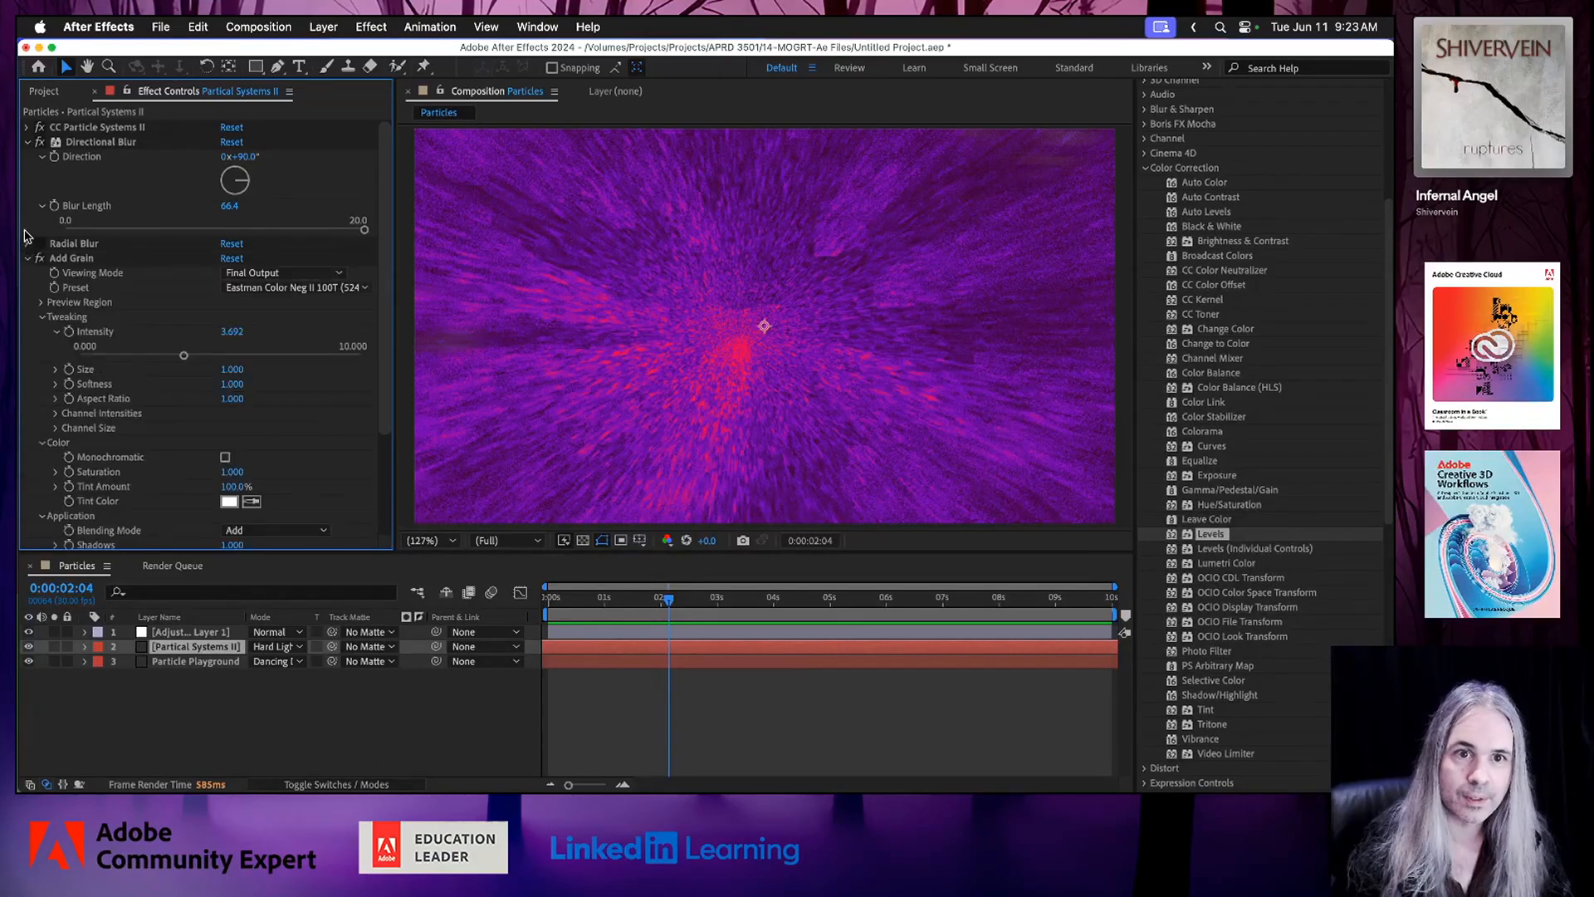
{"action": "left_click", "coordinate": [26, 143]}
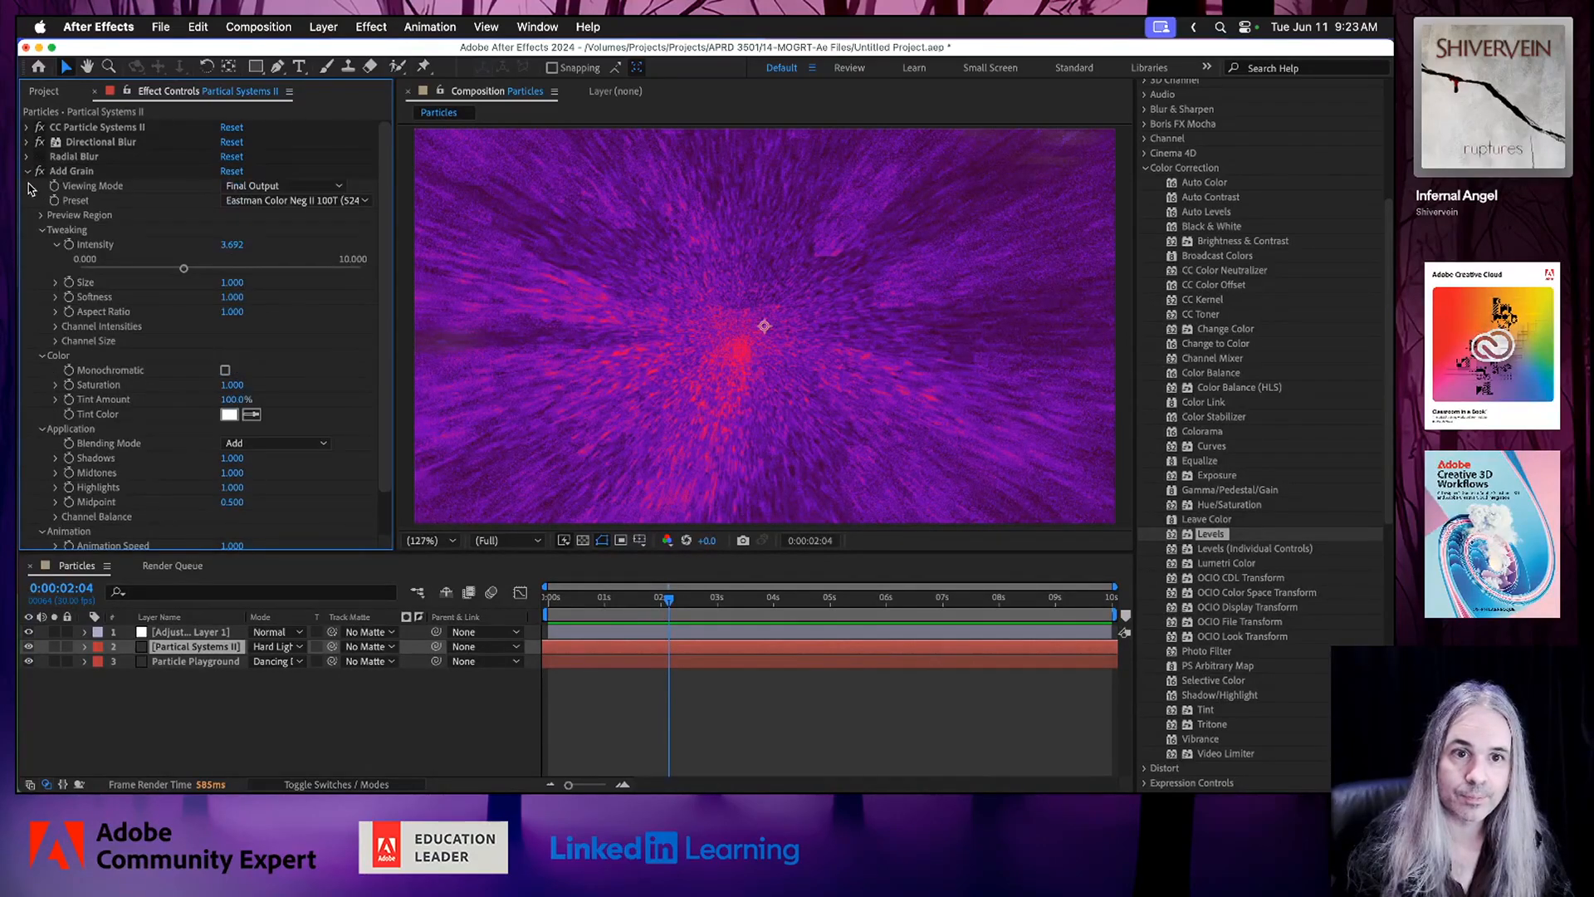
{"action": "left_click", "coordinate": [27, 171]}
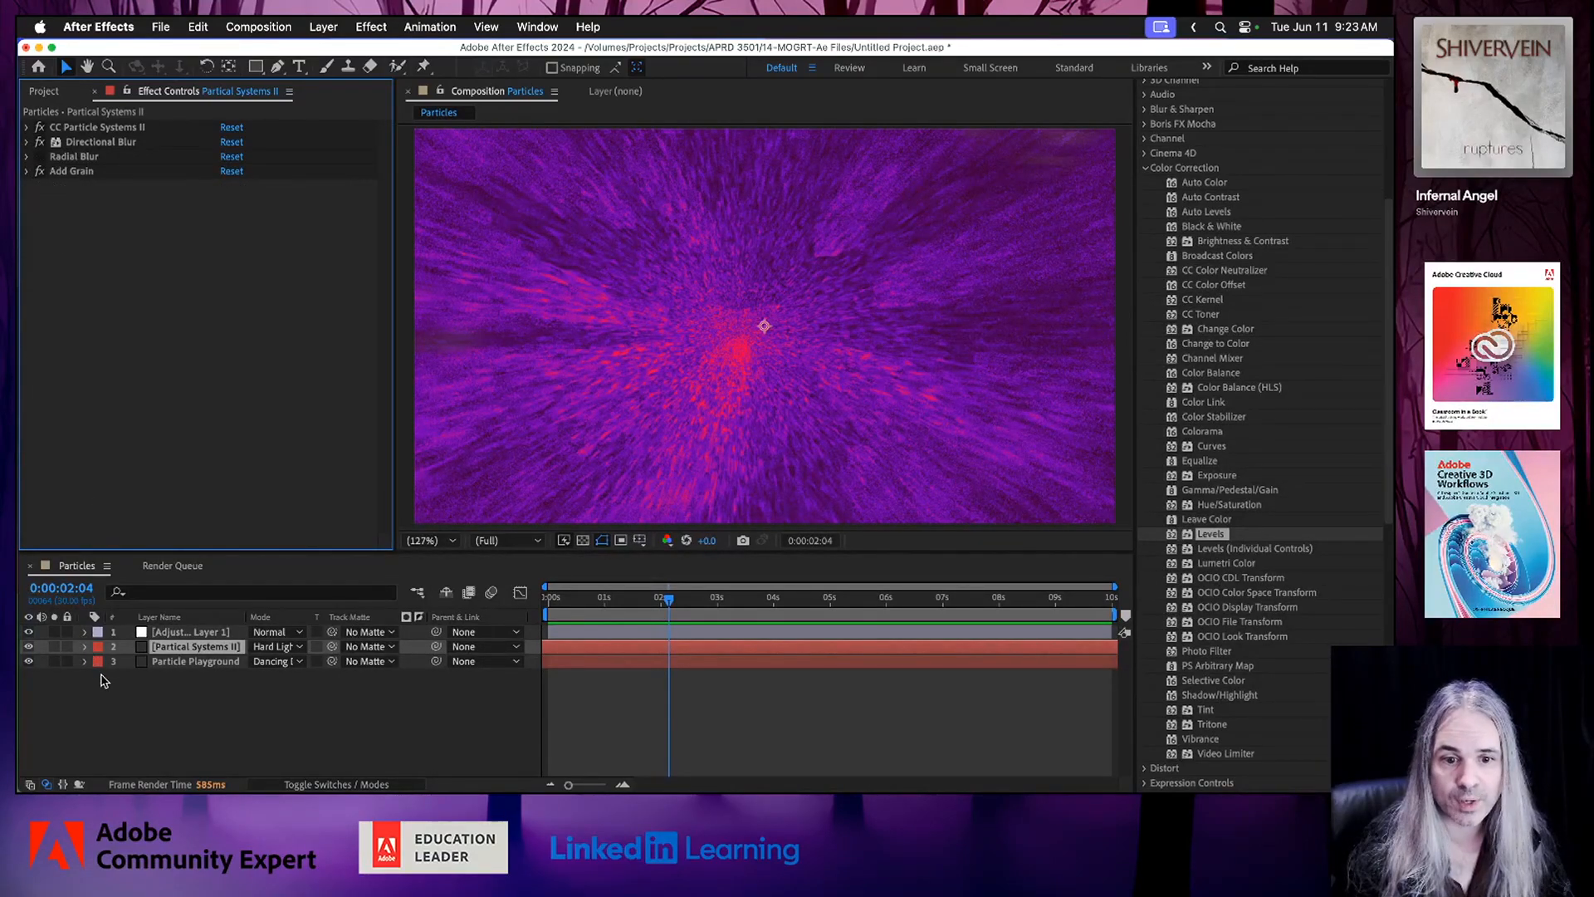
Collapse the Particle Playground and CC Radial Fast Blur settings on the Particle Playground layer and save the project.
{"action": "left_click", "coordinate": [185, 664]}
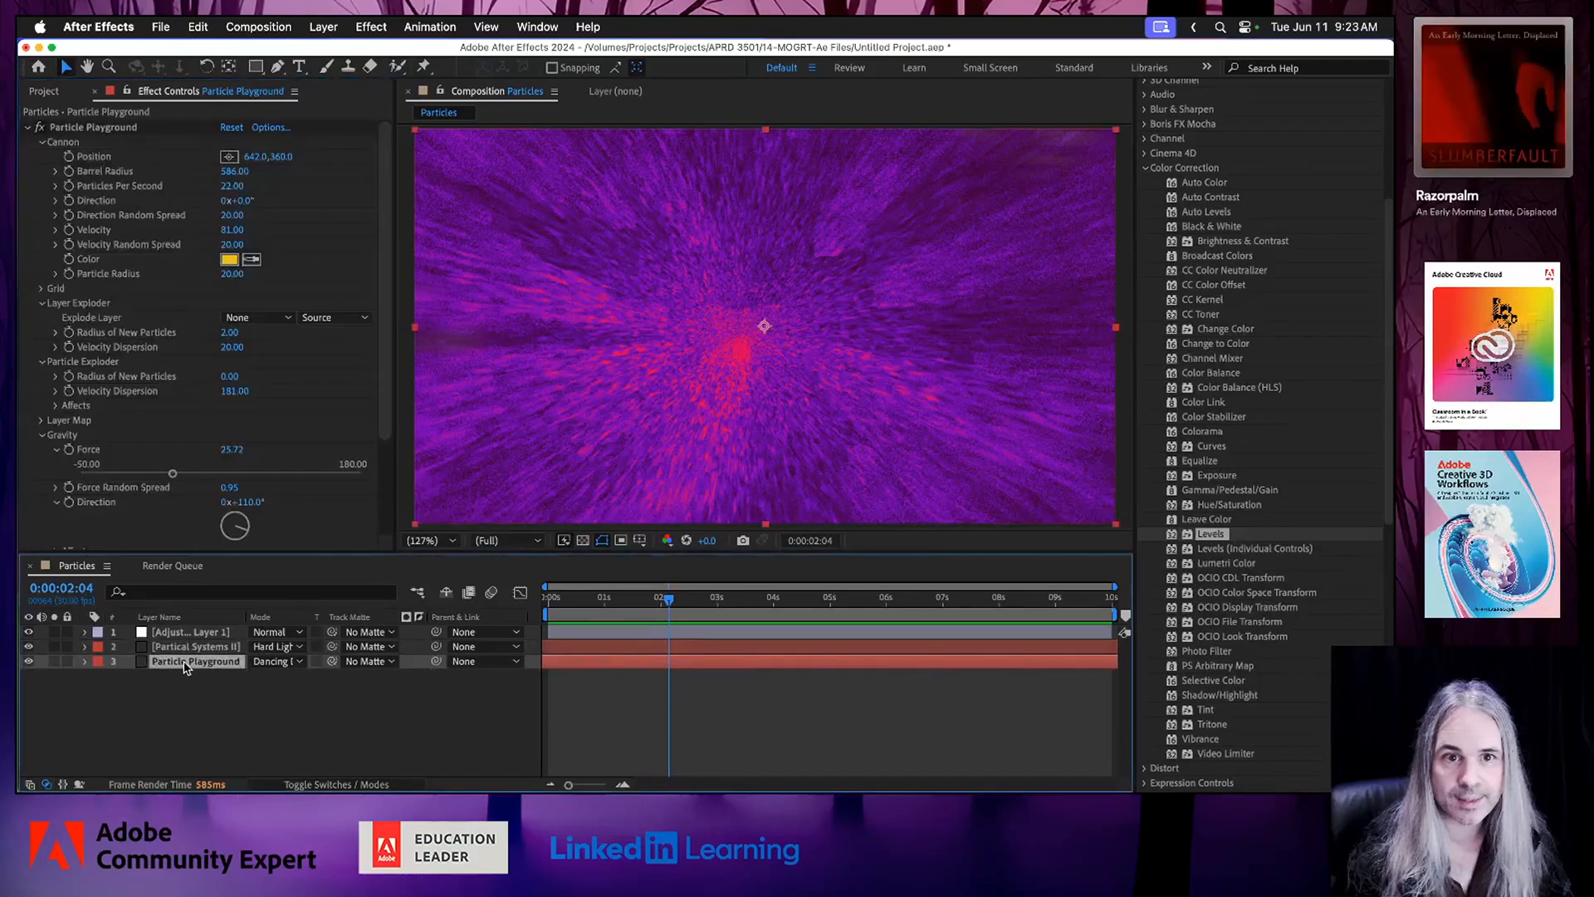
{"action": "left_click", "coordinate": [29, 129]}
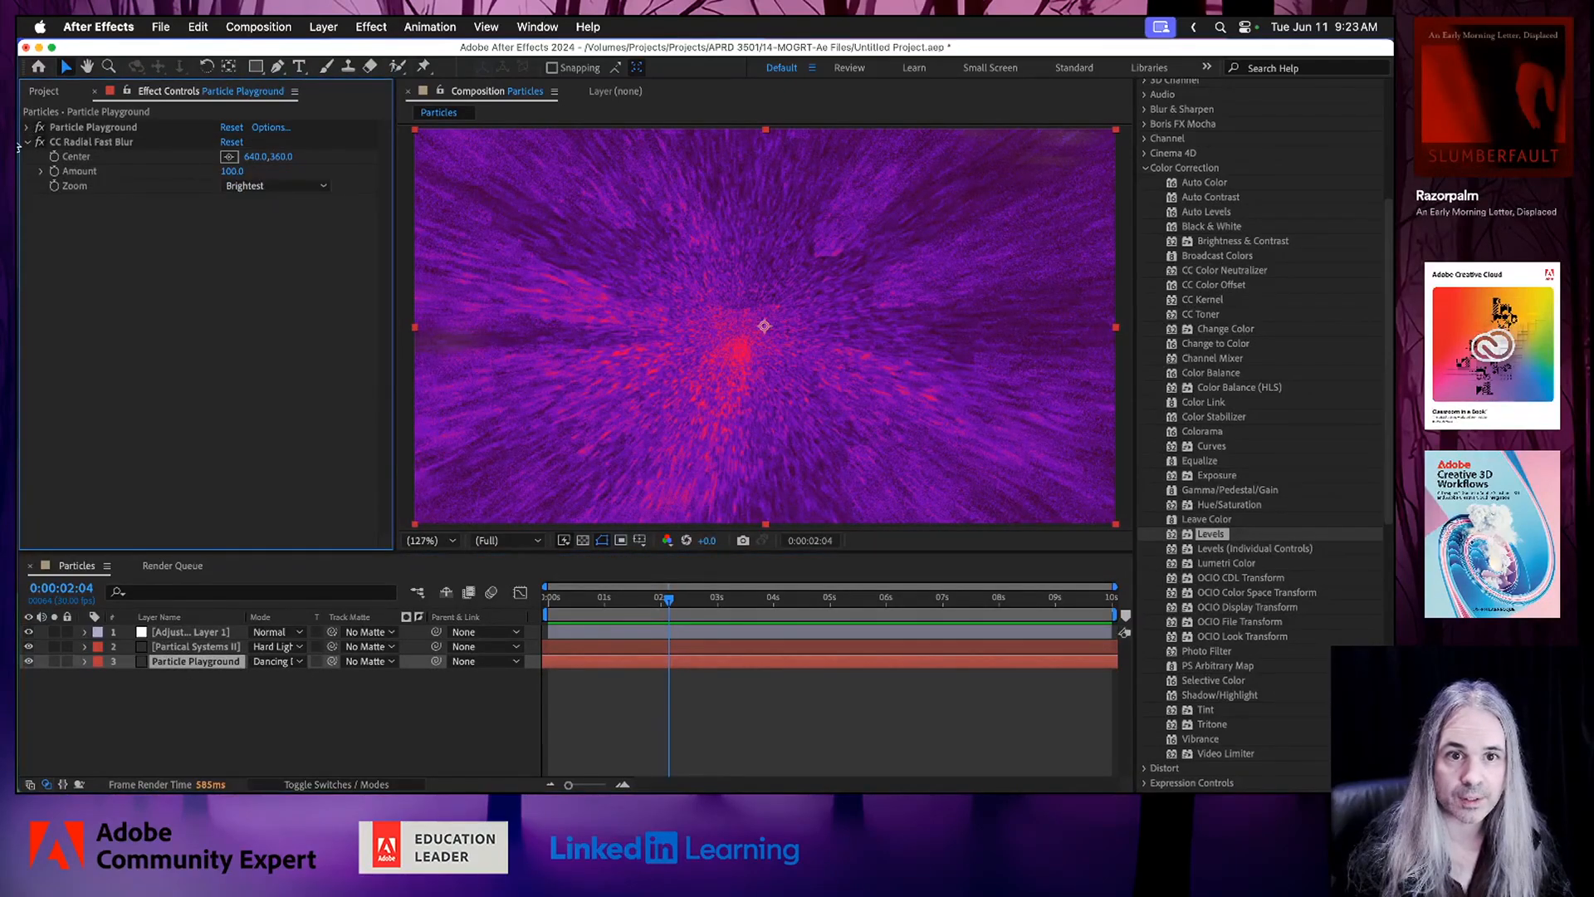
{"action": "left_click", "coordinate": [27, 142]}
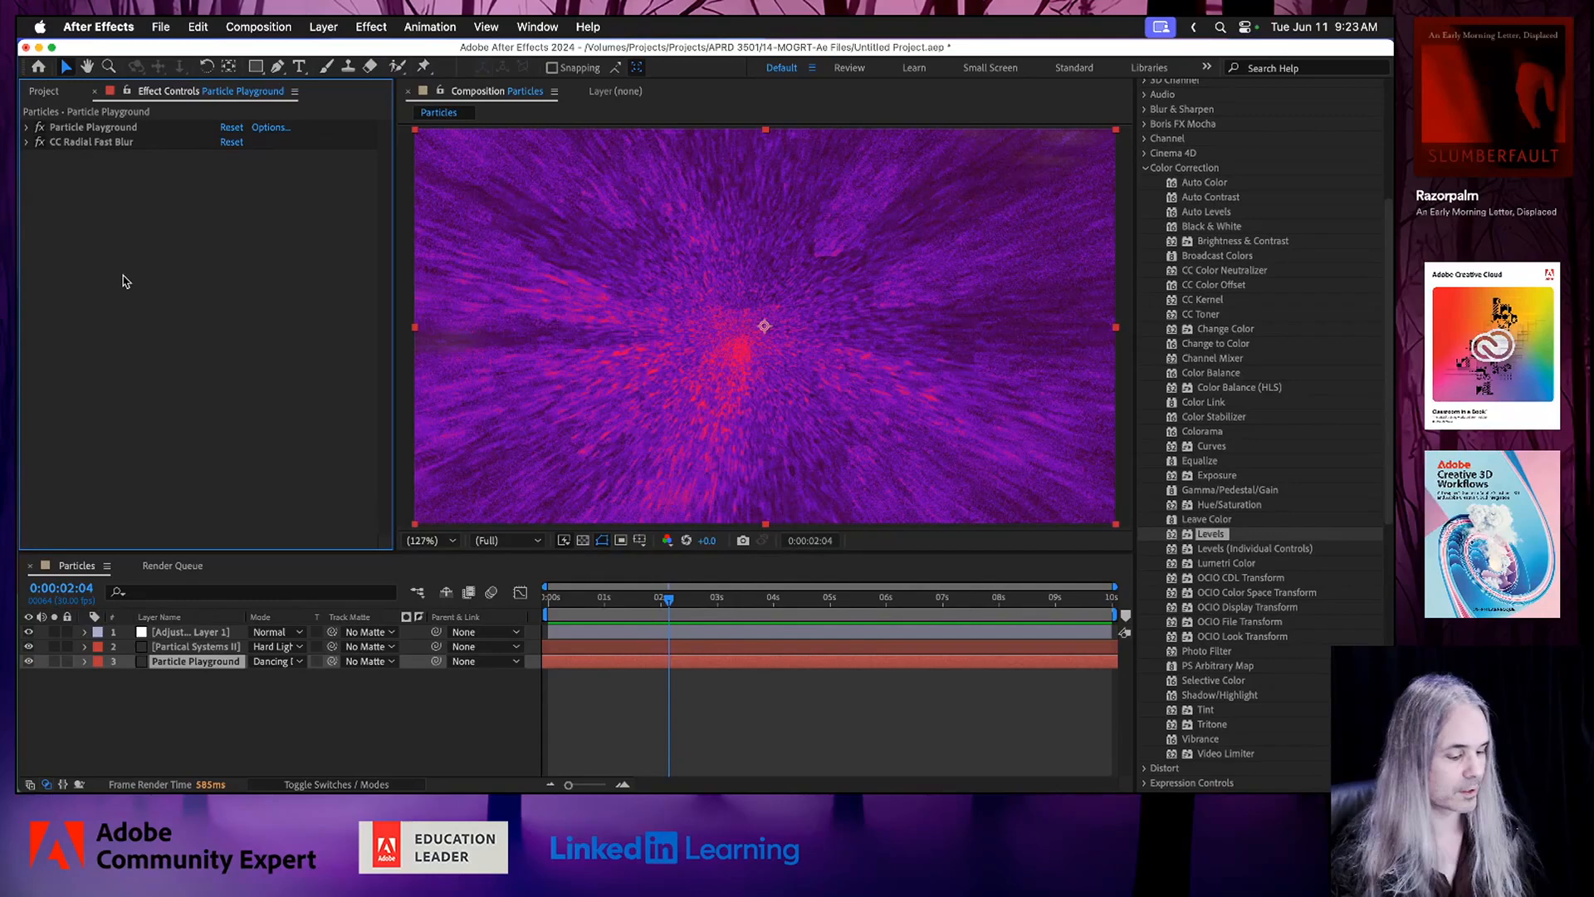
{"action": "key", "text": "super+s"}
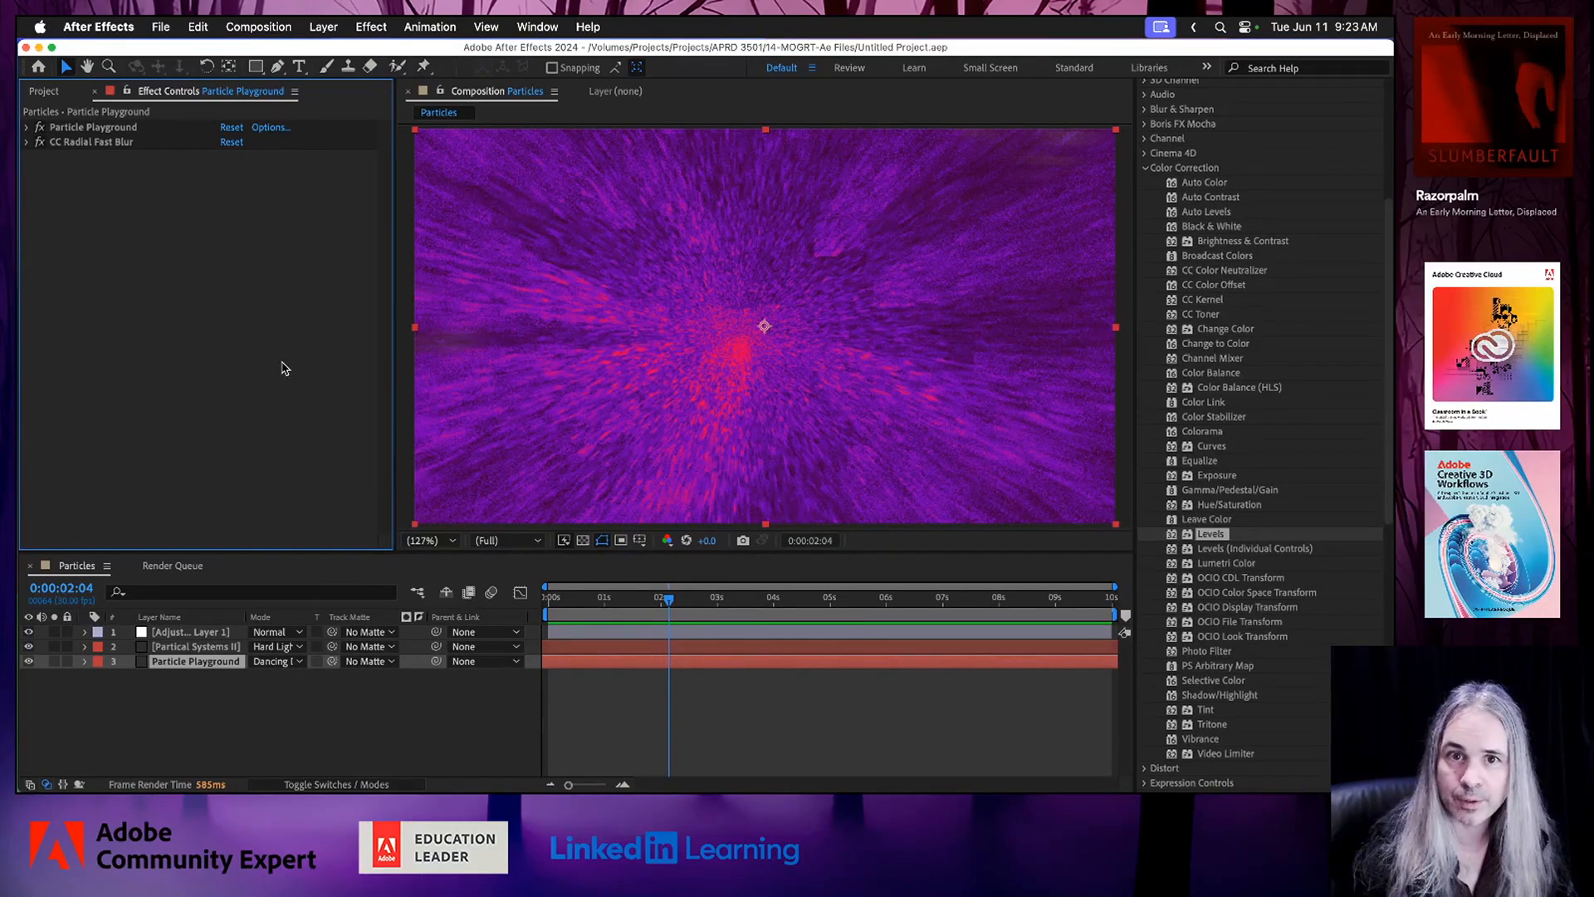
Move the playhead to 0:00:03:04, hide all three layers, and preview the animation with only the Particle Playground layer shown.
{"action": "left_click", "coordinate": [191, 648]}
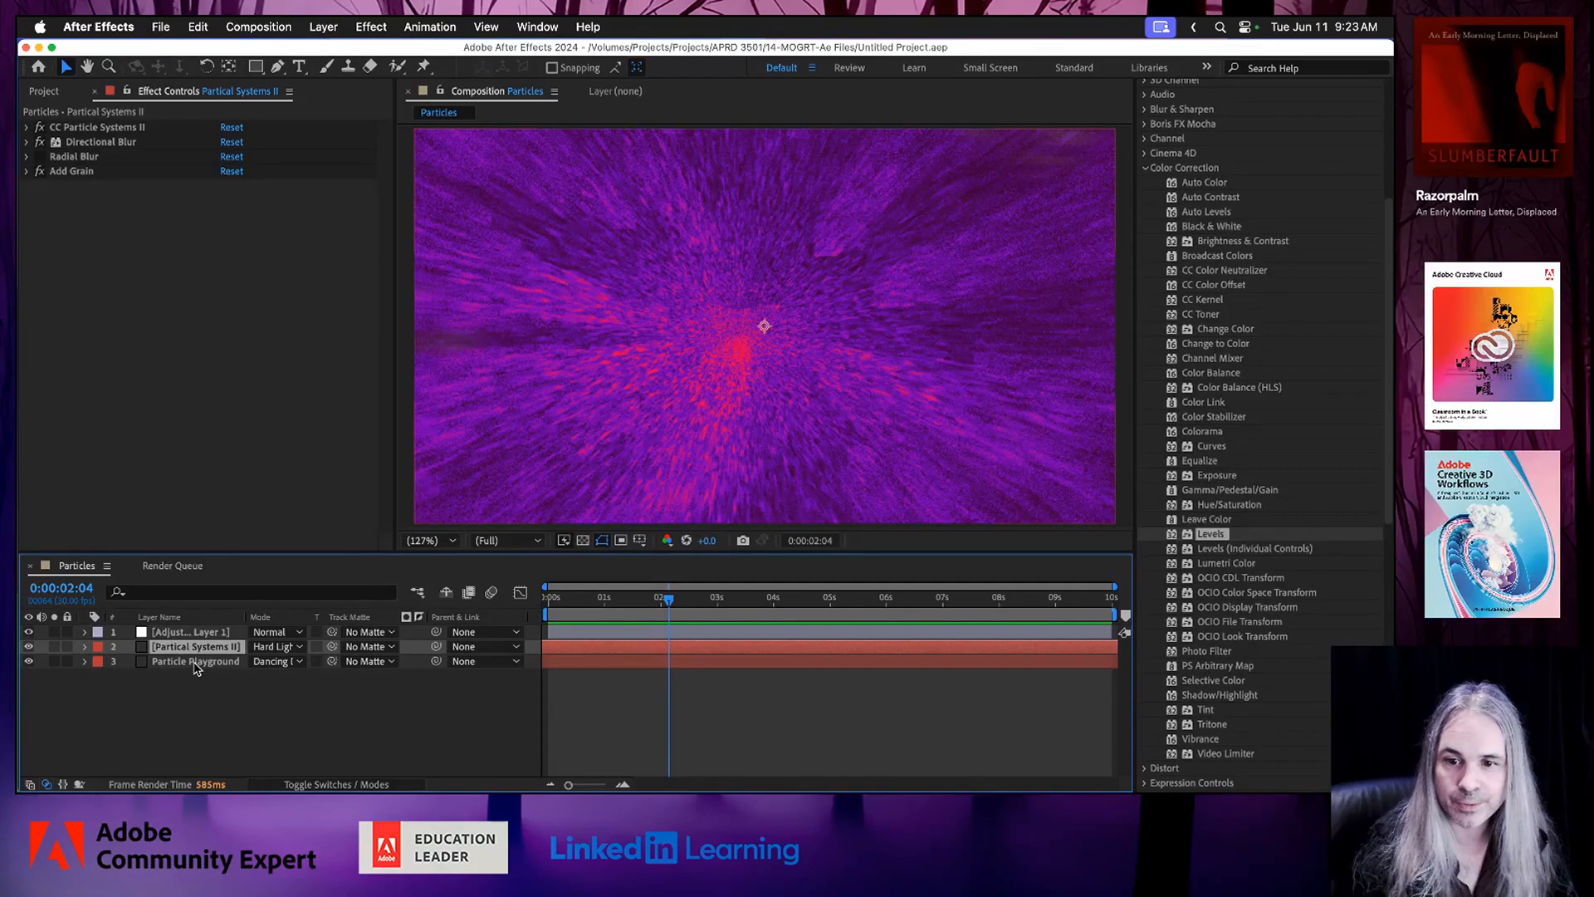
{"action": "mouse_move", "coordinate": [710, 601]}
{"action": "left_mouse_down"}
{"action": "mouse_move", "coordinate": [909, 602]}
{"action": "mouse_move", "coordinate": [687, 599]}
{"action": "mouse_move", "coordinate": [730, 598]}
{"action": "mouse_move", "coordinate": [725, 584]}
{"action": "left_mouse_up"}
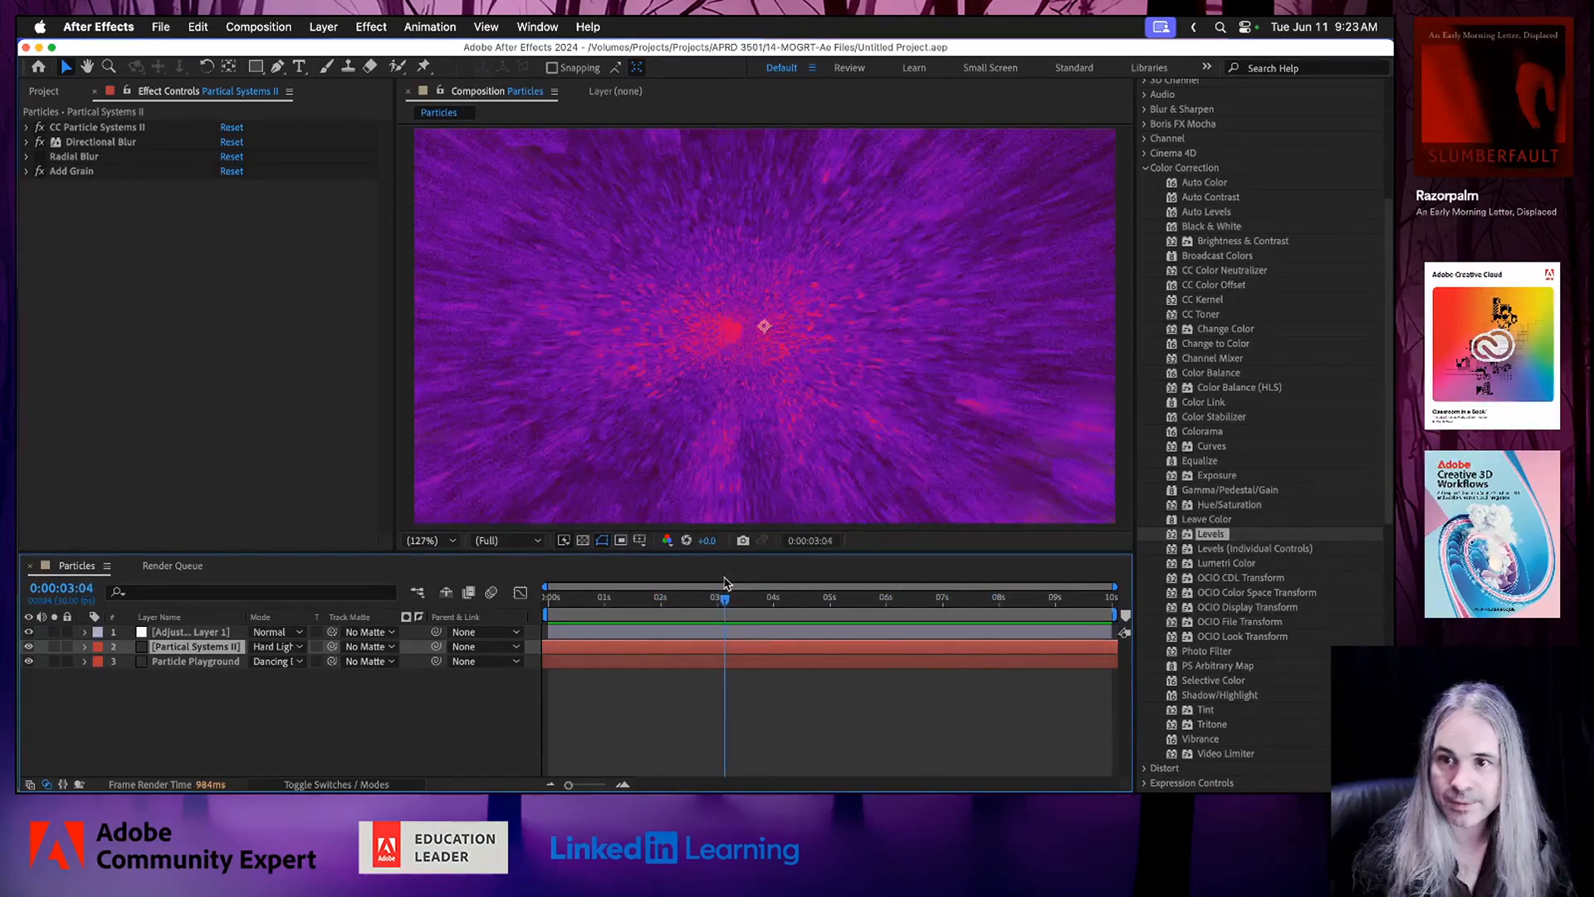
{"action": "left_click", "coordinate": [28, 633]}
{"action": "left_click", "coordinate": [28, 646]}
{"action": "left_click", "coordinate": [29, 661]}
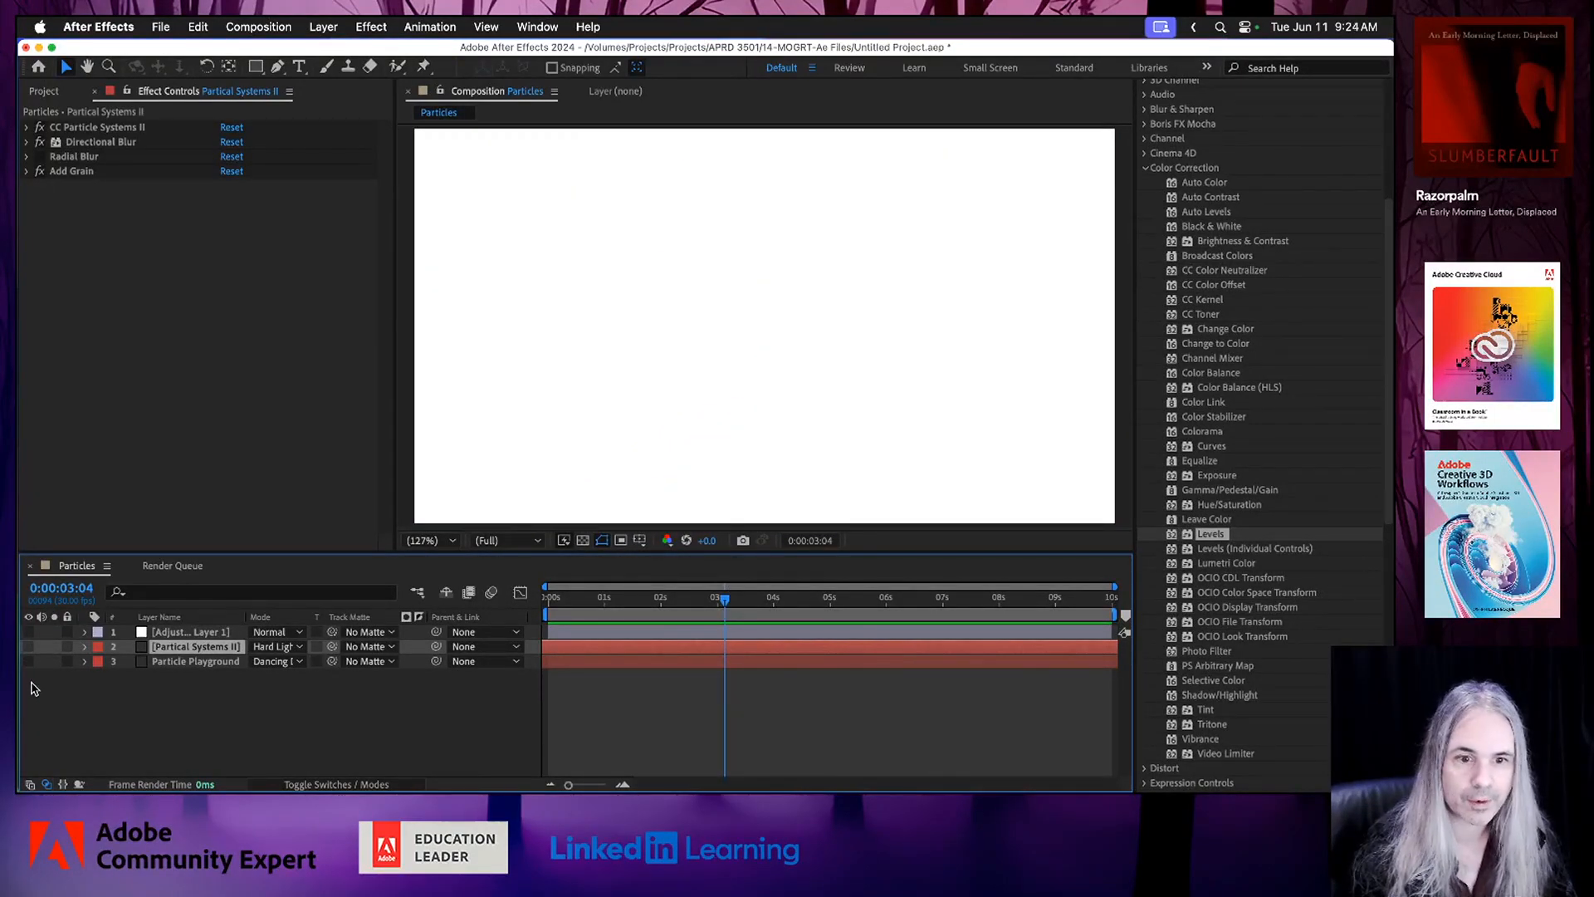
{"action": "left_click", "coordinate": [29, 661]}
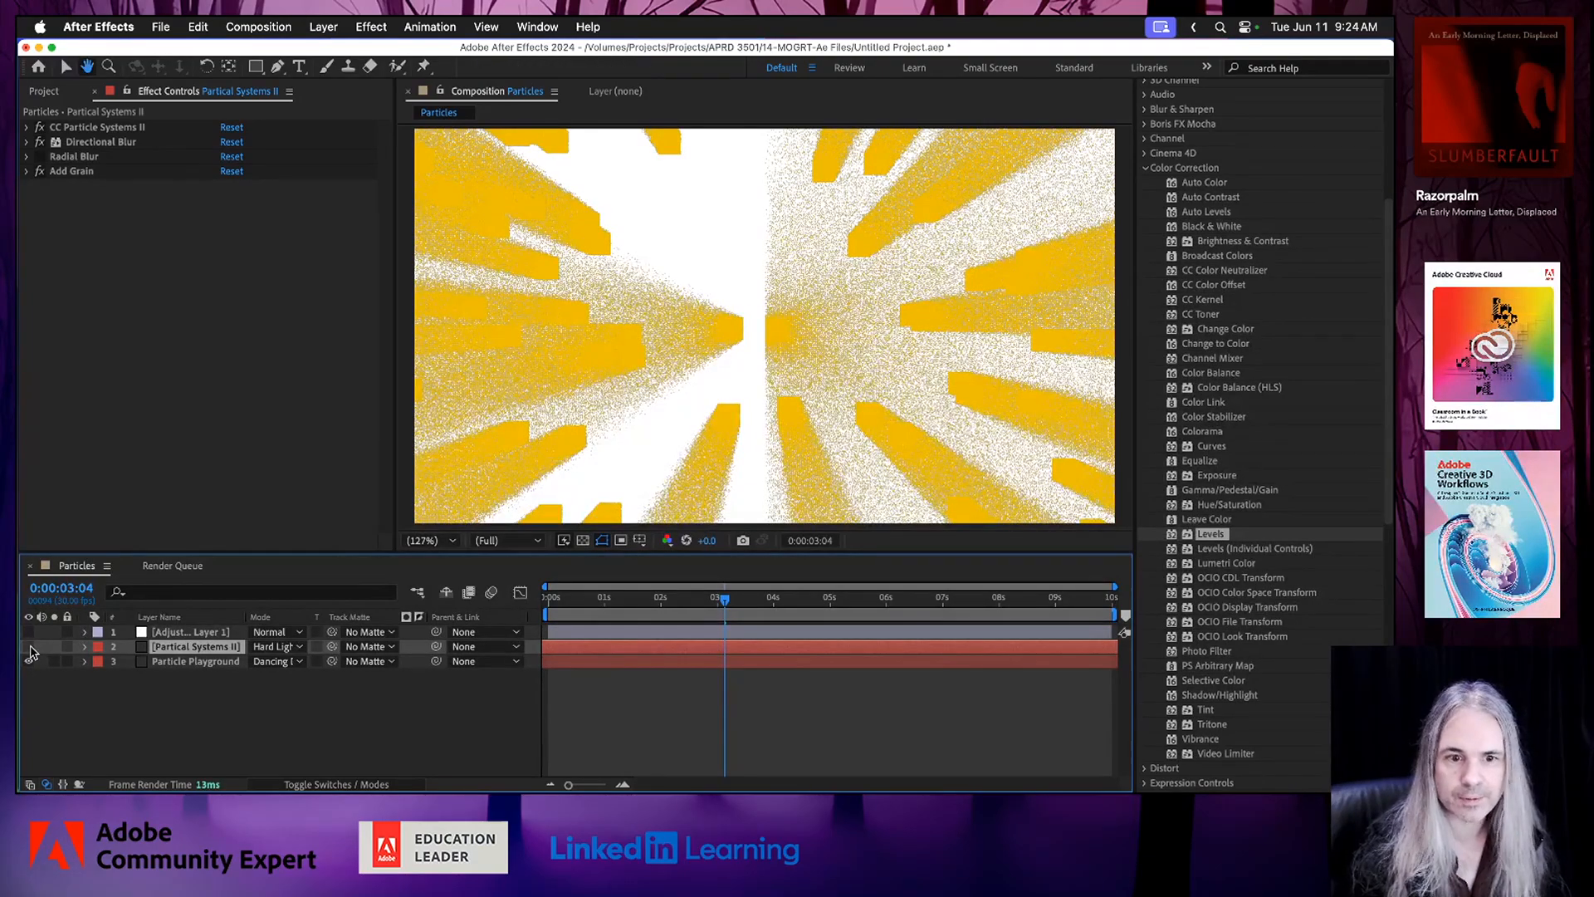
{"action": "key", "text": "space"}
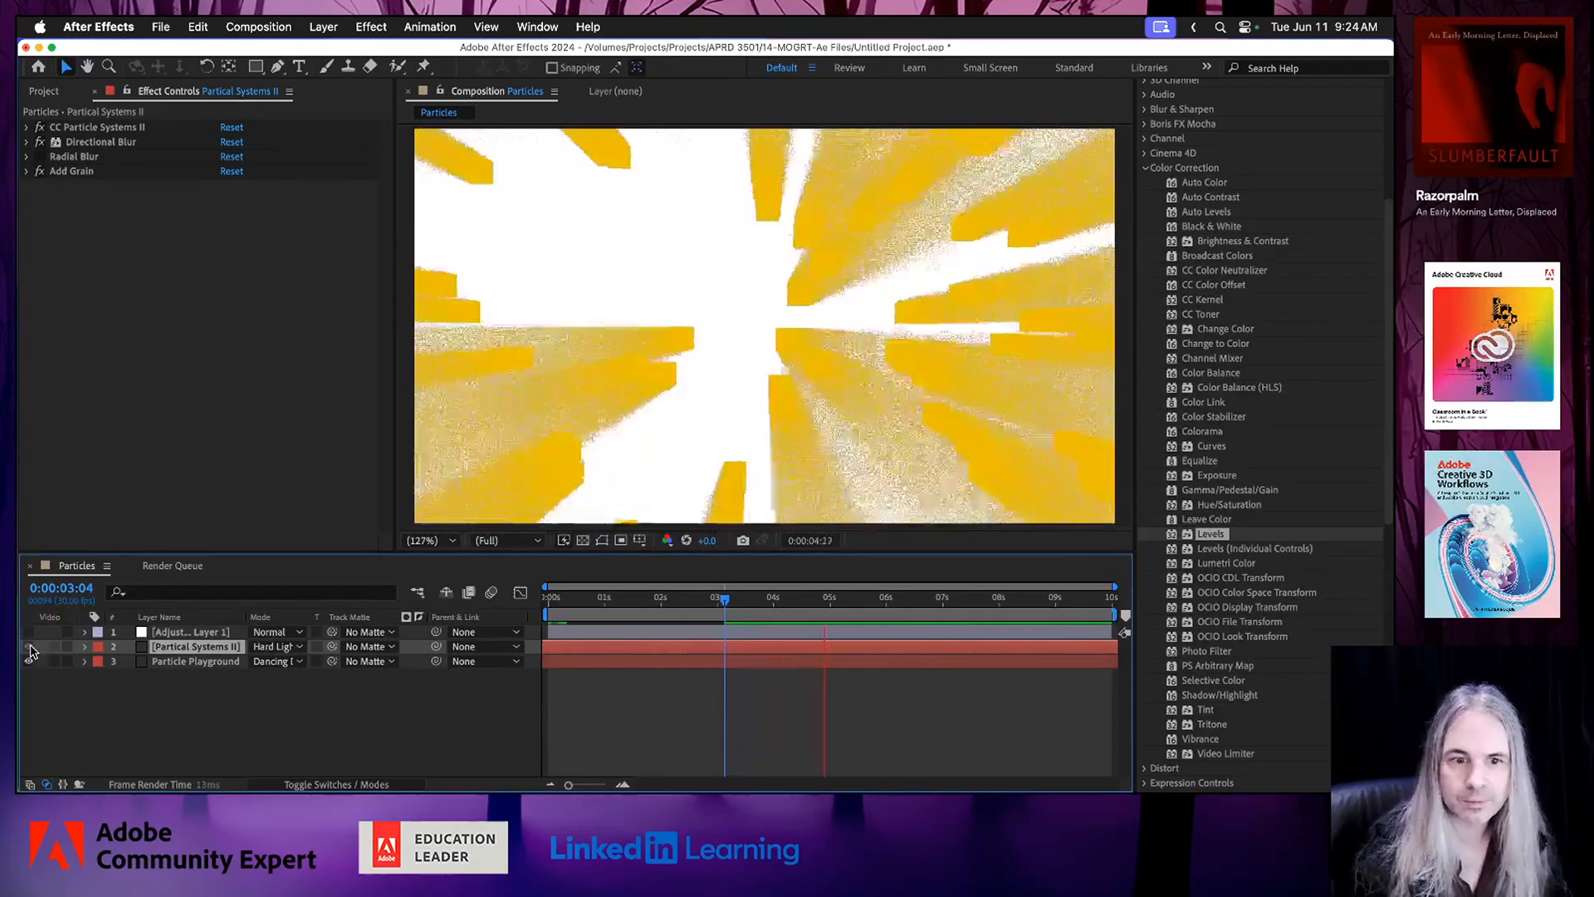
Show the Partical Systems II and adjustment layers again, preview the full composition, stop playback and switch away from After Effects.
{"action": "left_click", "coordinate": [29, 646]}
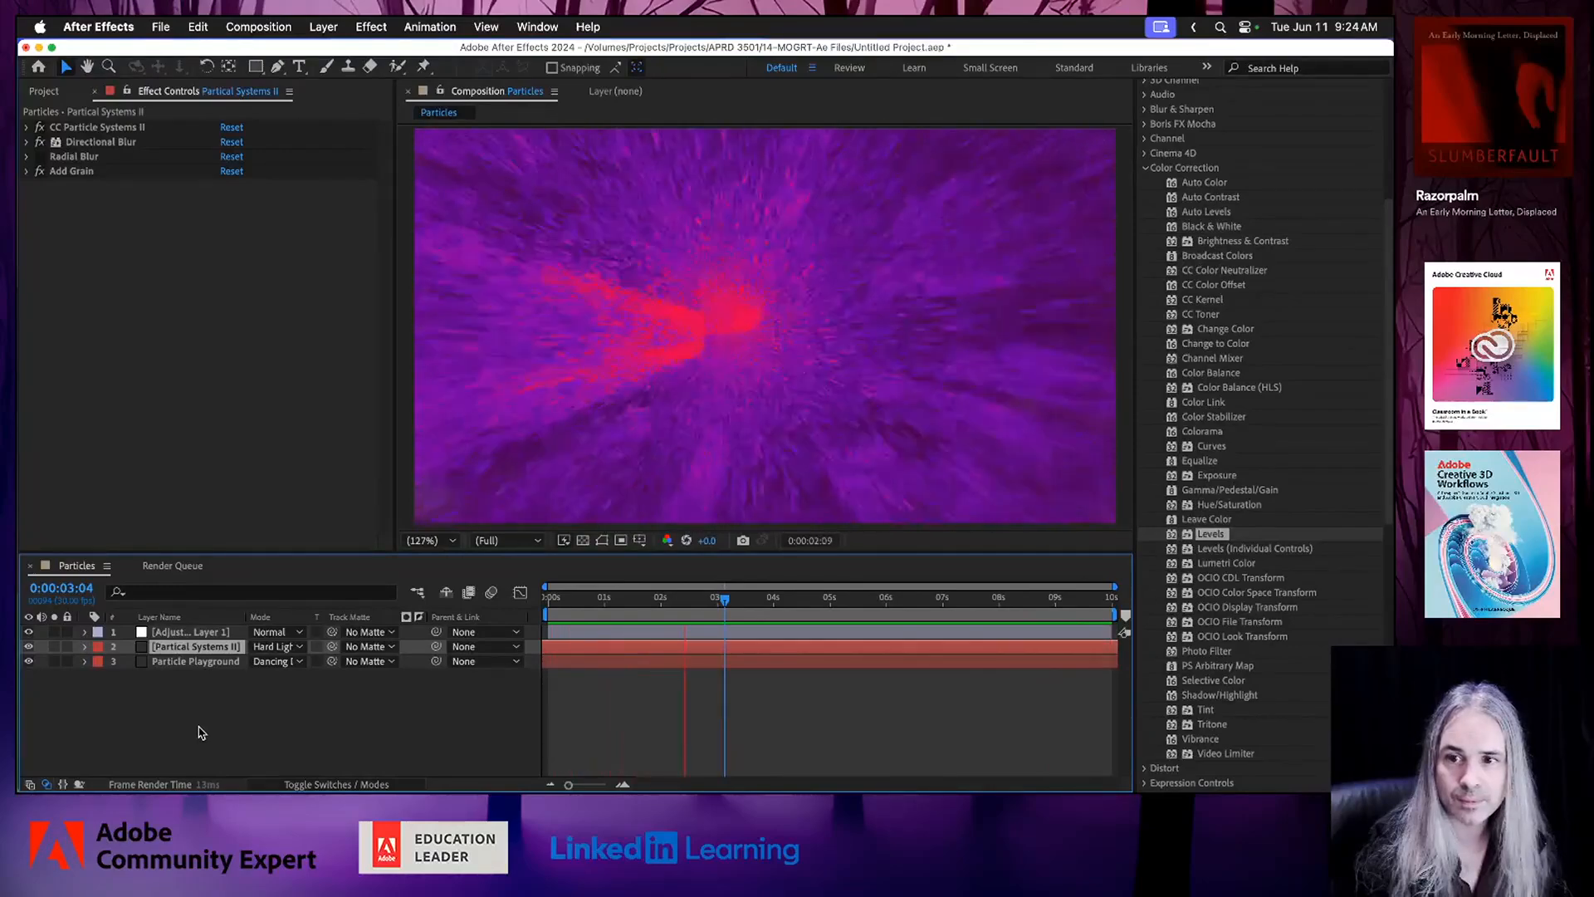
{"action": "key", "text": "space"}
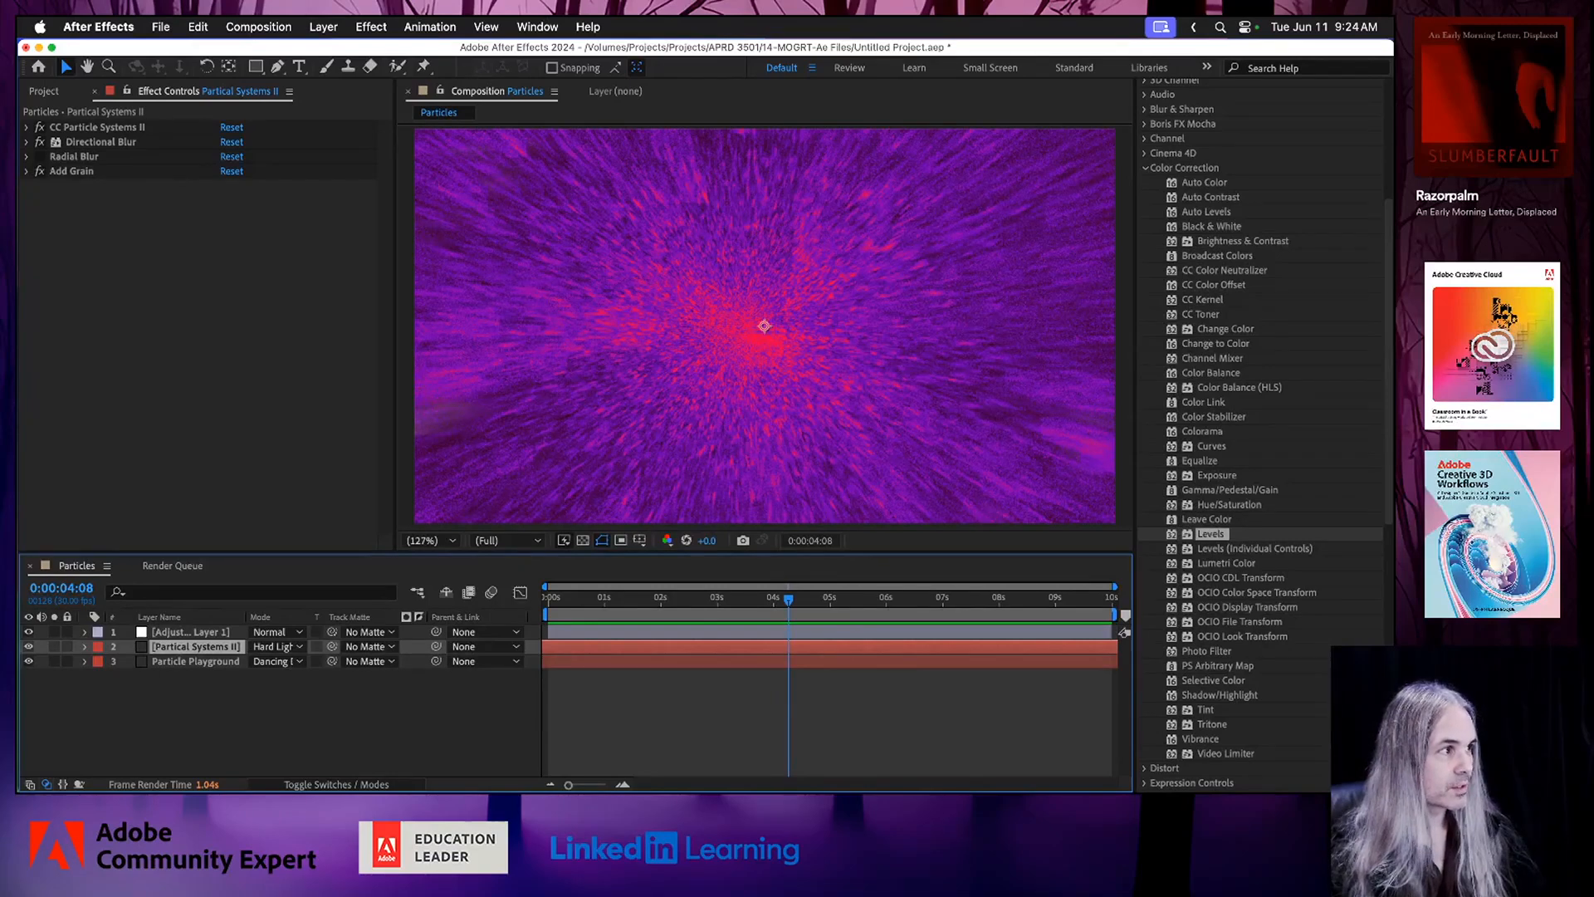
{"action": "key", "text": "super+Tab"}
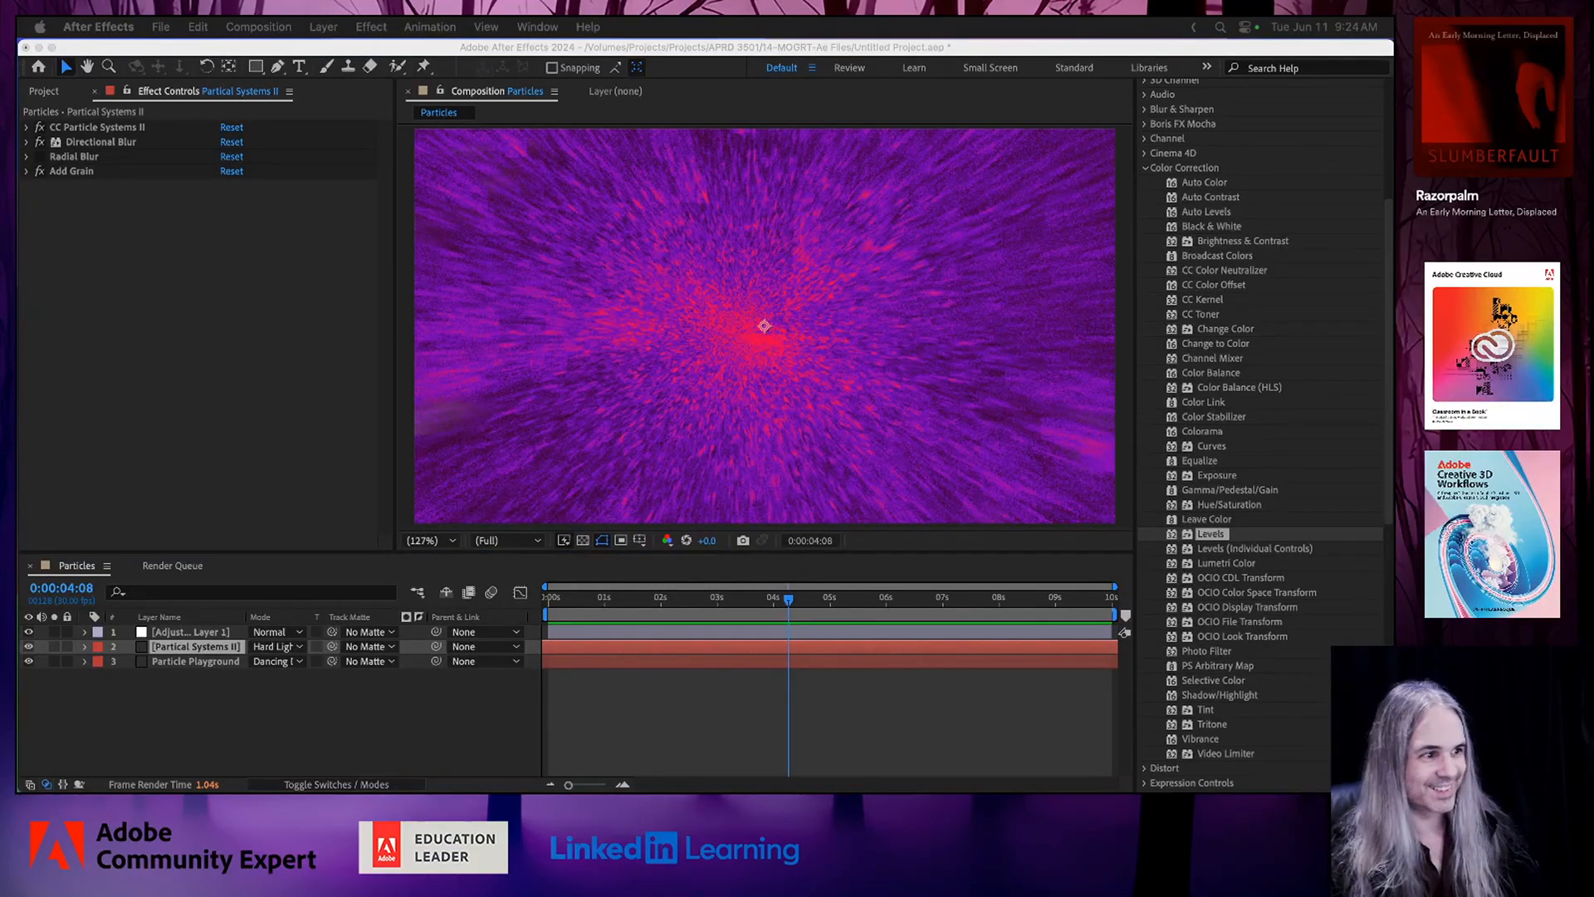